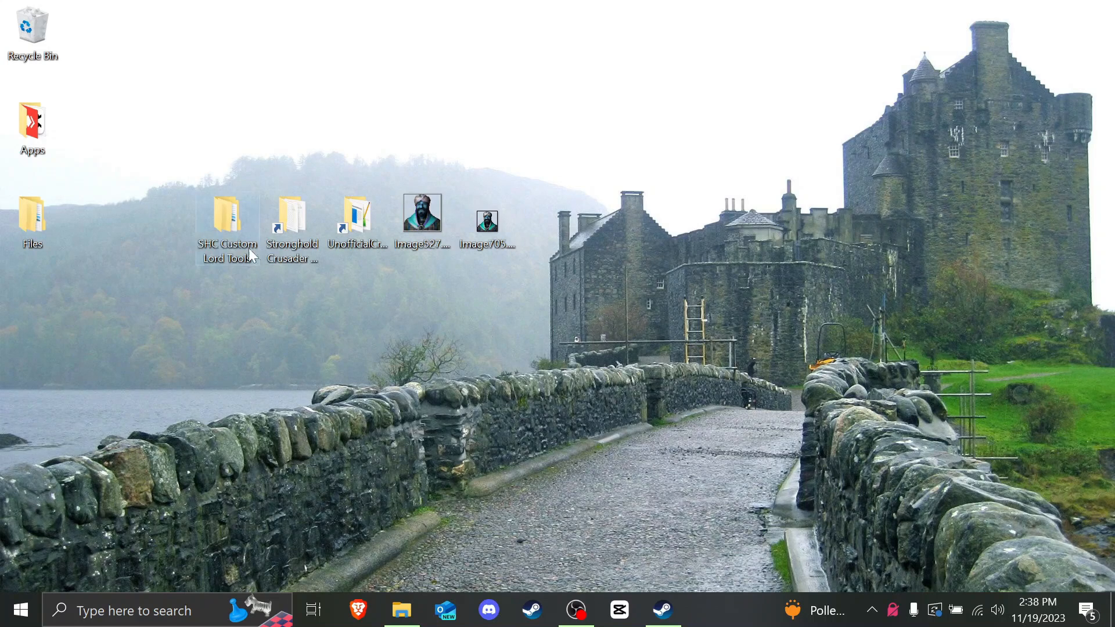
# Step: Open the SHC Custom Lord Tools folder and look over its AIV Editor, Gm1Converter and Text Compiling Tool subfolders
pyautogui.doubleClick(231, 222)
pyautogui.click(590, 215)
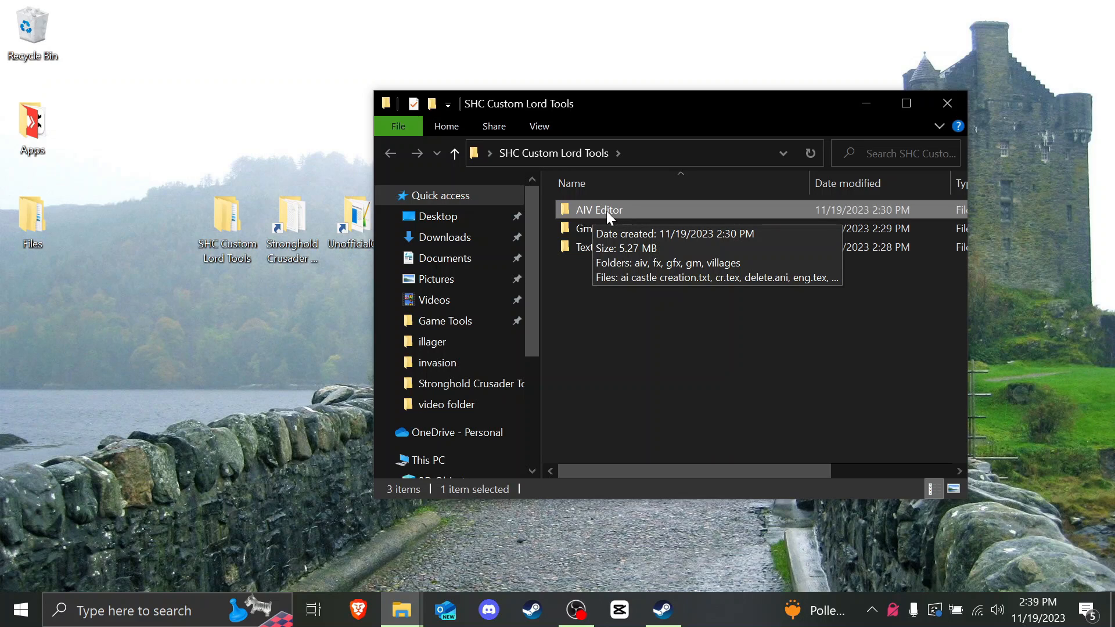
pyautogui.click(649, 292)
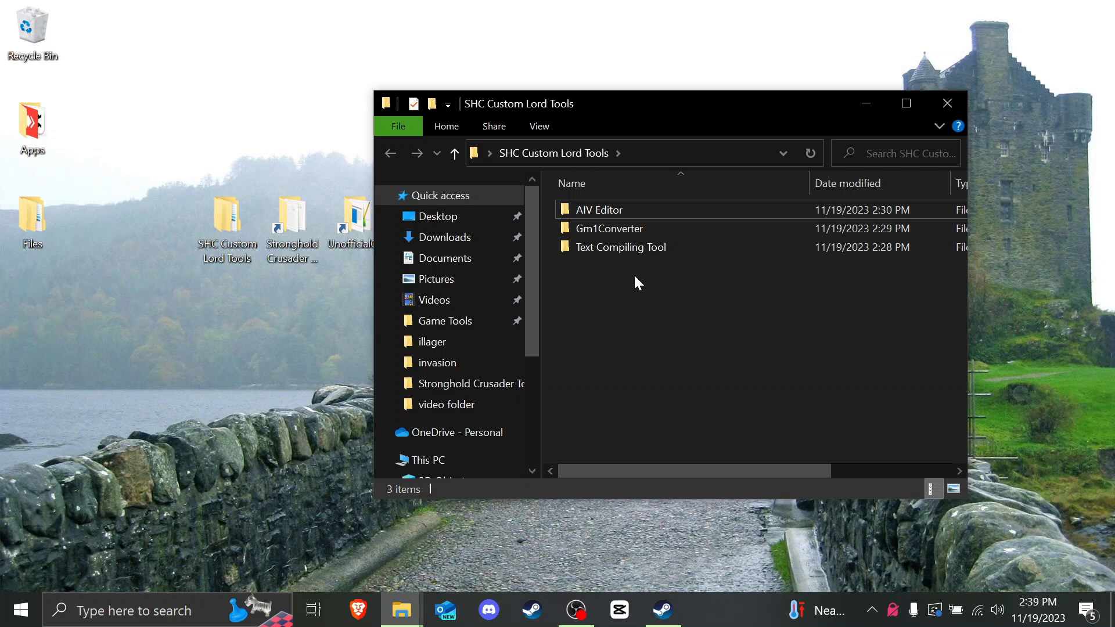
pyautogui.click(586, 210)
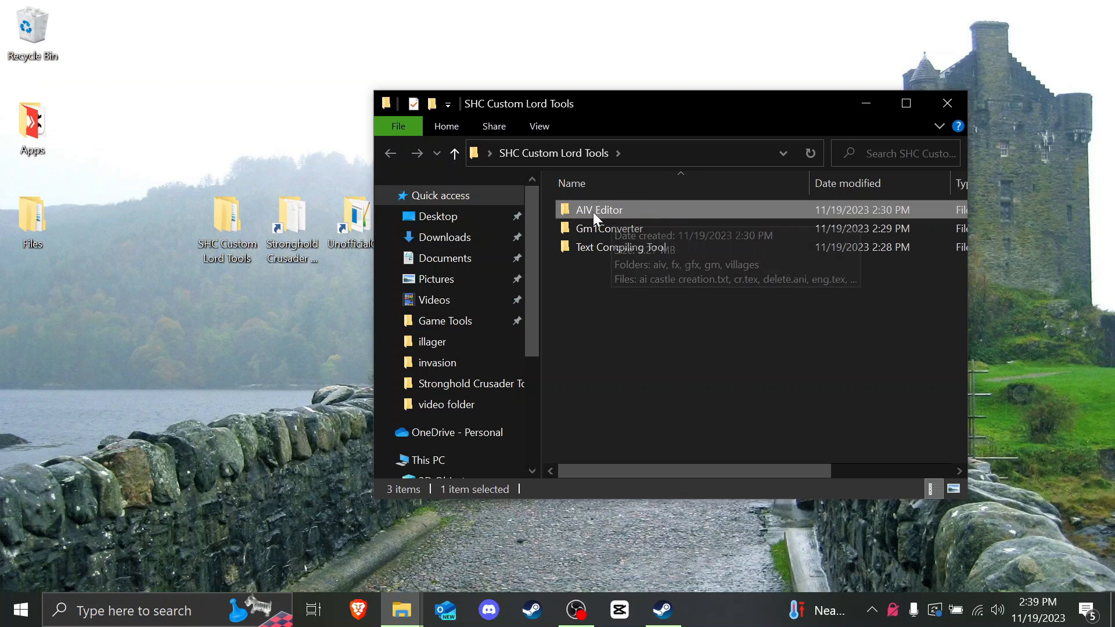
pyautogui.click(644, 229)
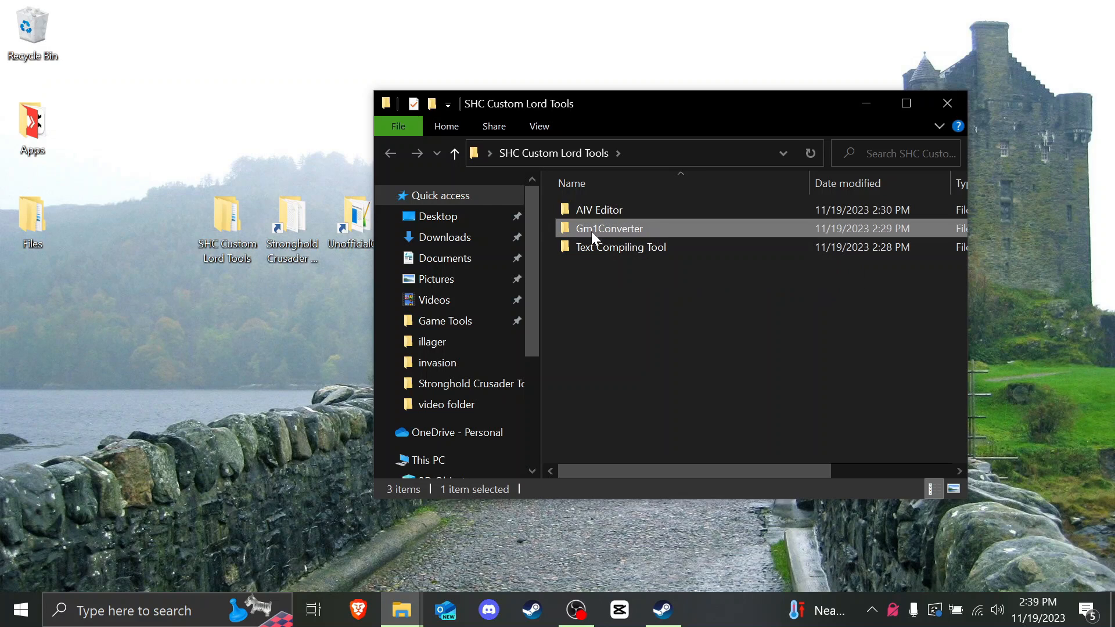
pyautogui.click(638, 248)
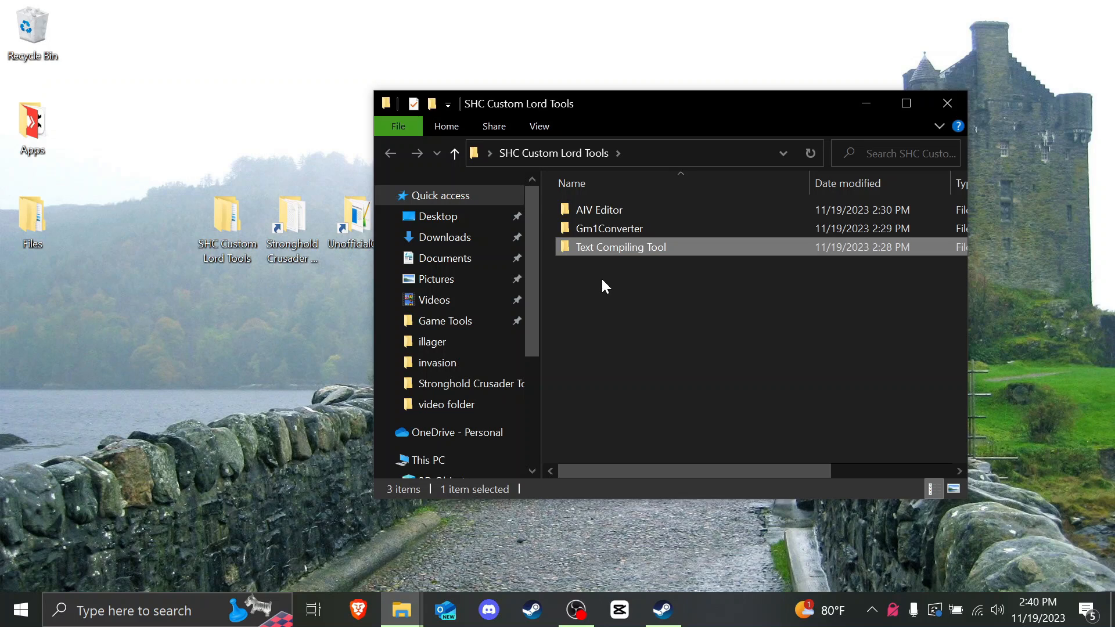
pyautogui.click(352, 224)
# Step: Move the folder window right and pick the Stronghold Crusader Extreme desktop shortcut
pyautogui.moveTo(572, 105); pyautogui.dragTo(674, 108)
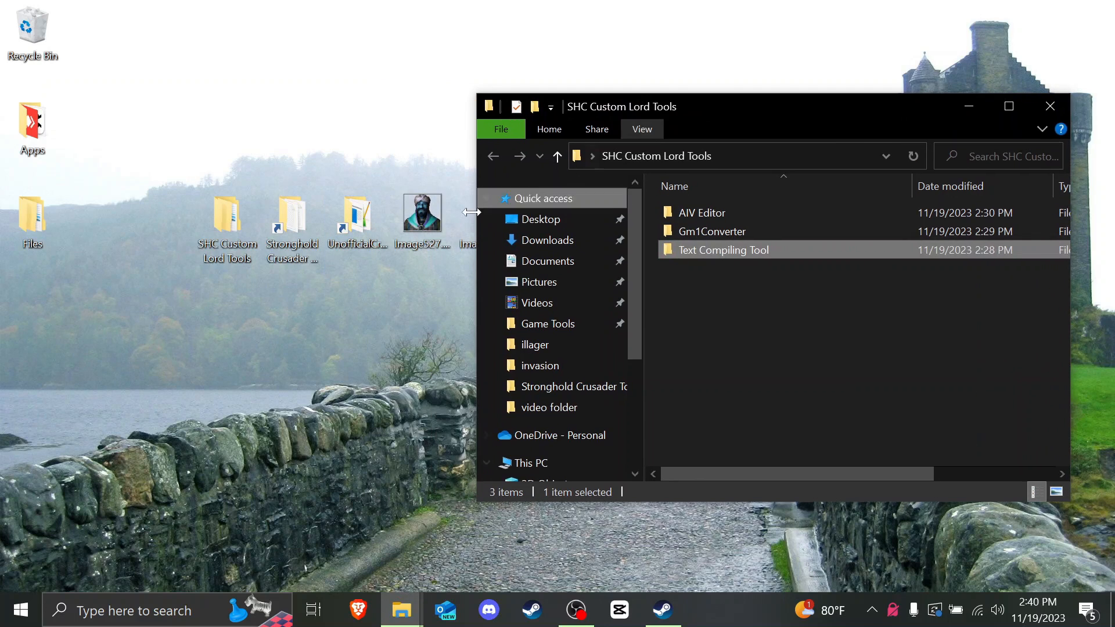
pyautogui.click(361, 229)
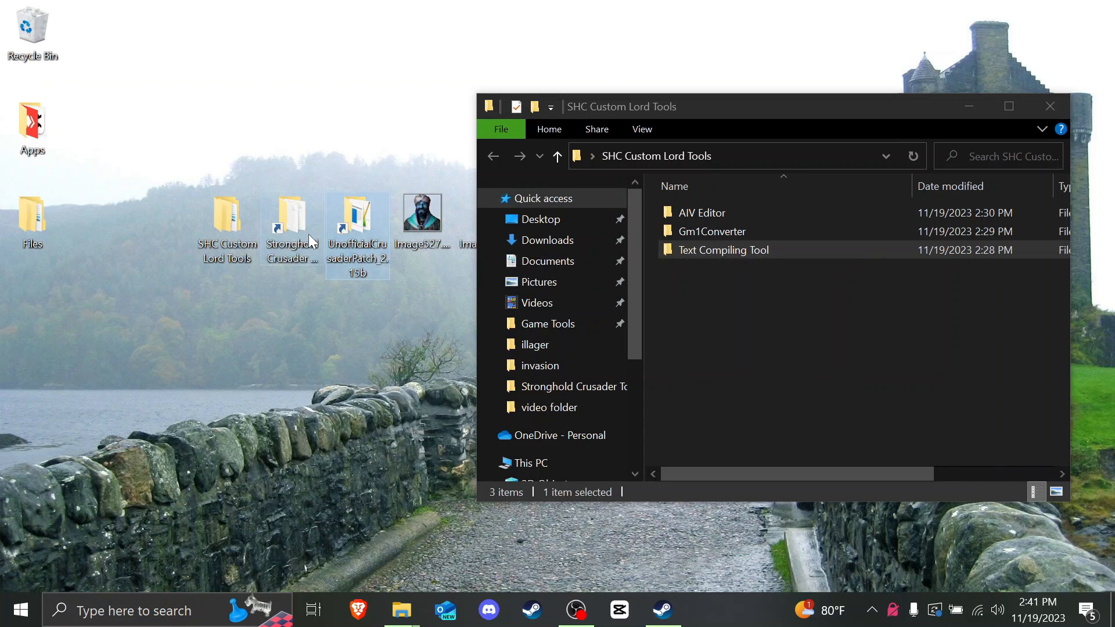
pyautogui.click(271, 255)
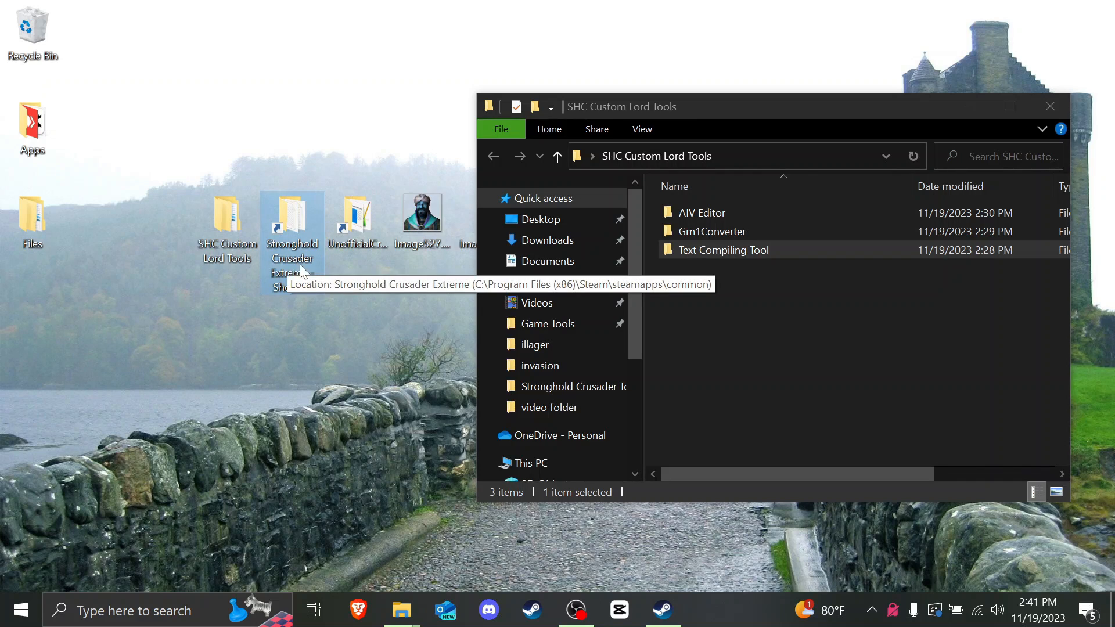
# Step: Open the Stronghold Crusader Extreme game folder and inspect its Program Files path
pyautogui.doubleClick(305, 224)
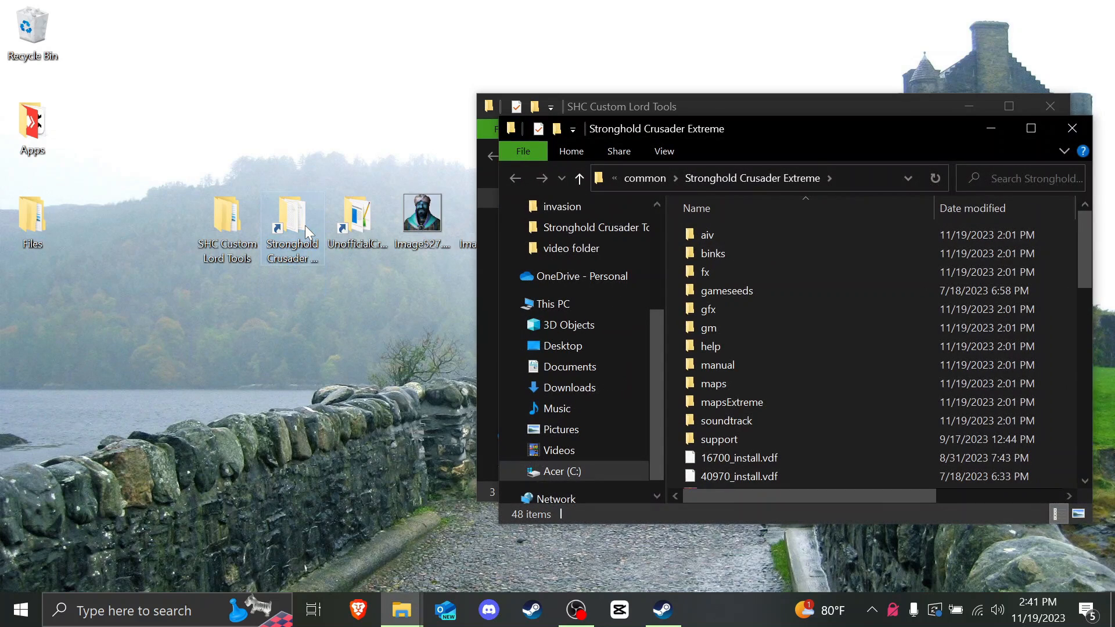
pyautogui.click(823, 180)
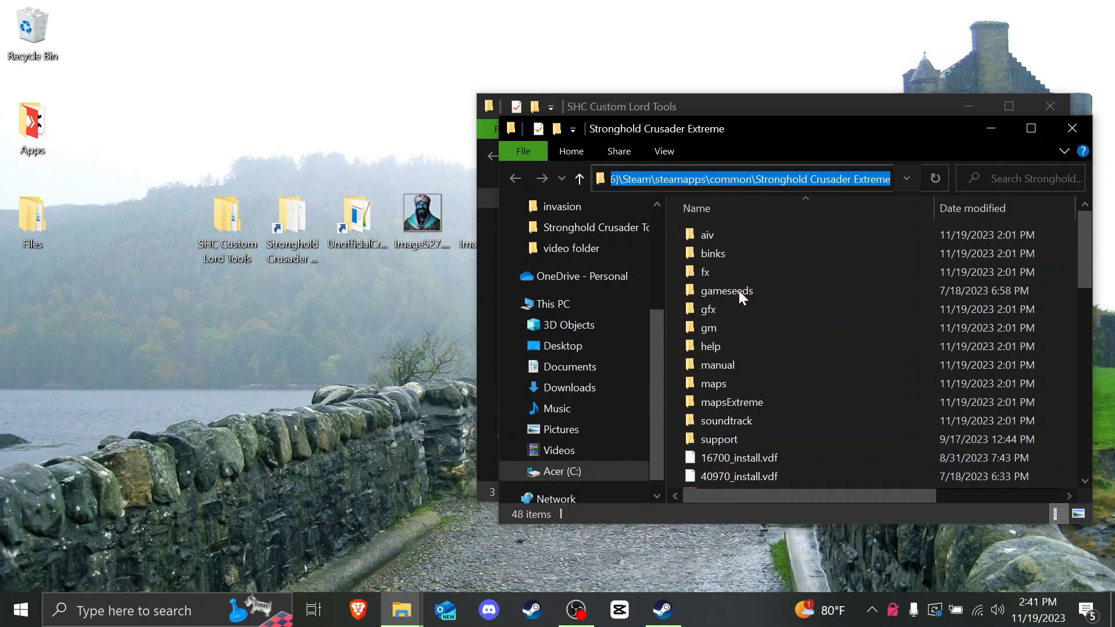
pyautogui.click(710, 180)
pyautogui.press('Left')
pyautogui.press('Left')
pyautogui.press('Left')
pyautogui.press('Left')
pyautogui.press('Left')
pyautogui.press('Left')
pyautogui.press('Left')
pyautogui.press('Left')
pyautogui.press('Left')
pyautogui.press('Left')
pyautogui.press('Left')
pyautogui.press('Left')
pyautogui.press('Left')
pyautogui.press('Left')
pyautogui.press('Left')
pyautogui.press('Left')
pyautogui.press('Left')
pyautogui.press('Left')
pyautogui.press('Left')
pyautogui.press('Left')
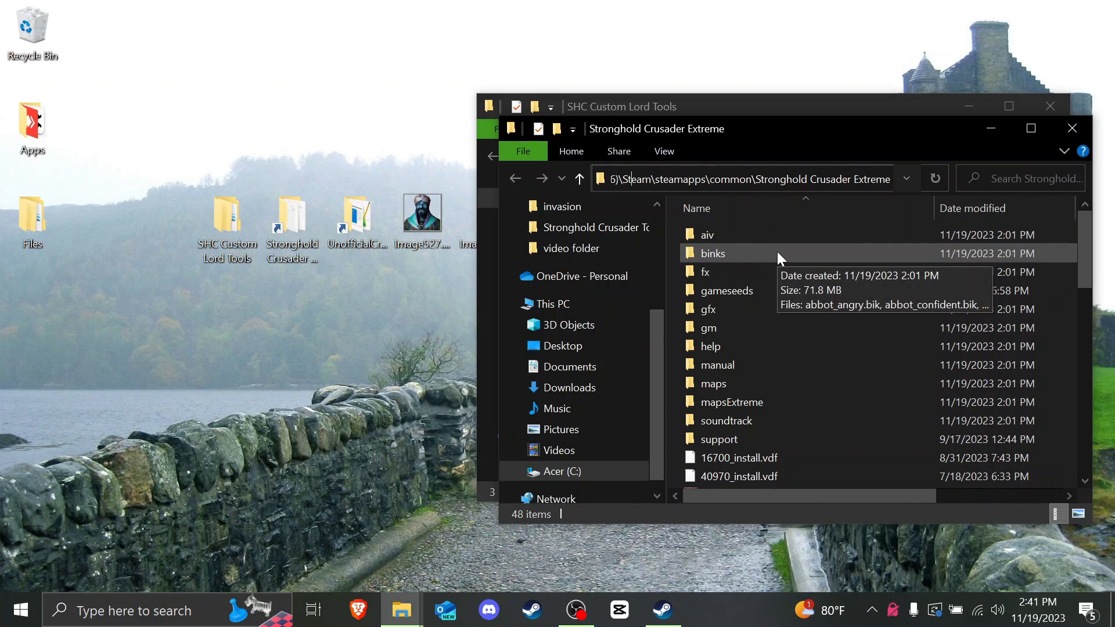
pyautogui.click(664, 178)
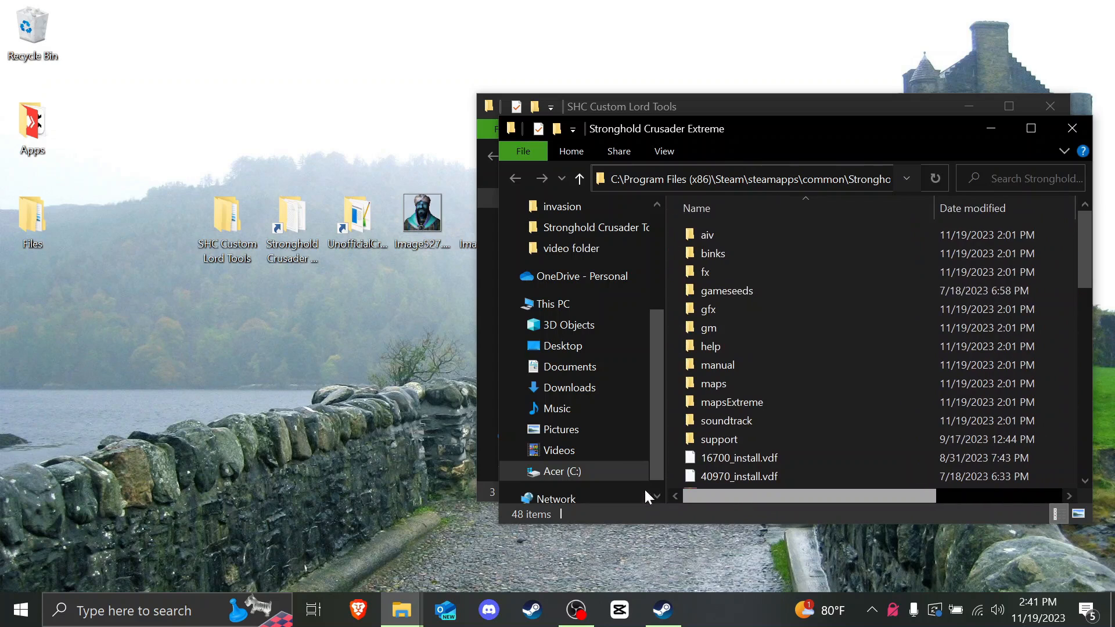
pyautogui.moveTo(624, 179); pyautogui.dragTo(683, 179)
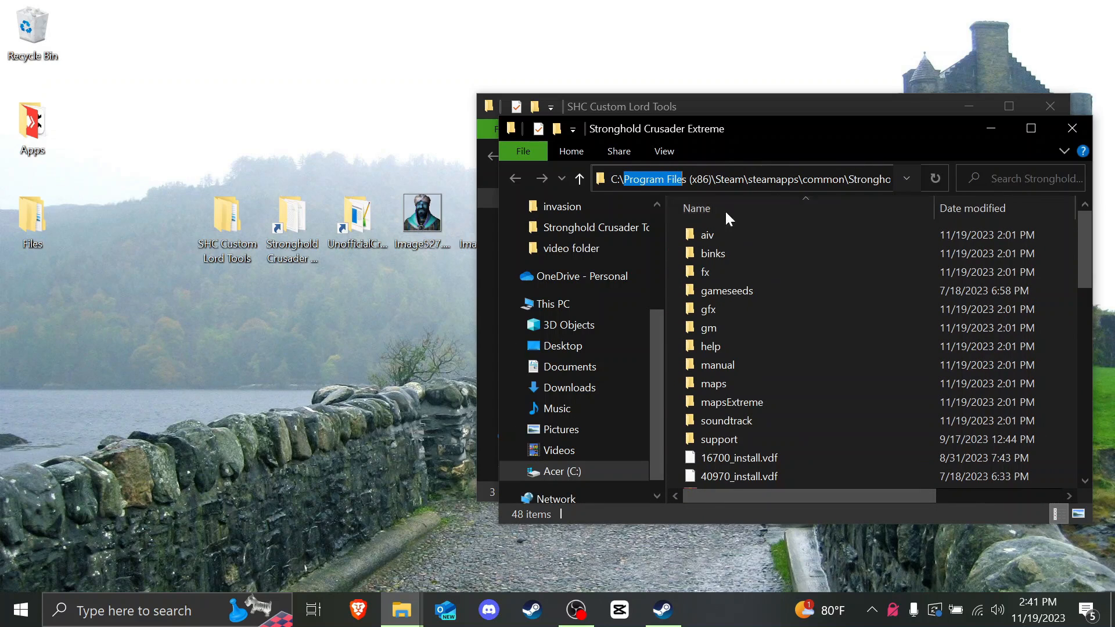
pyautogui.click(727, 179)
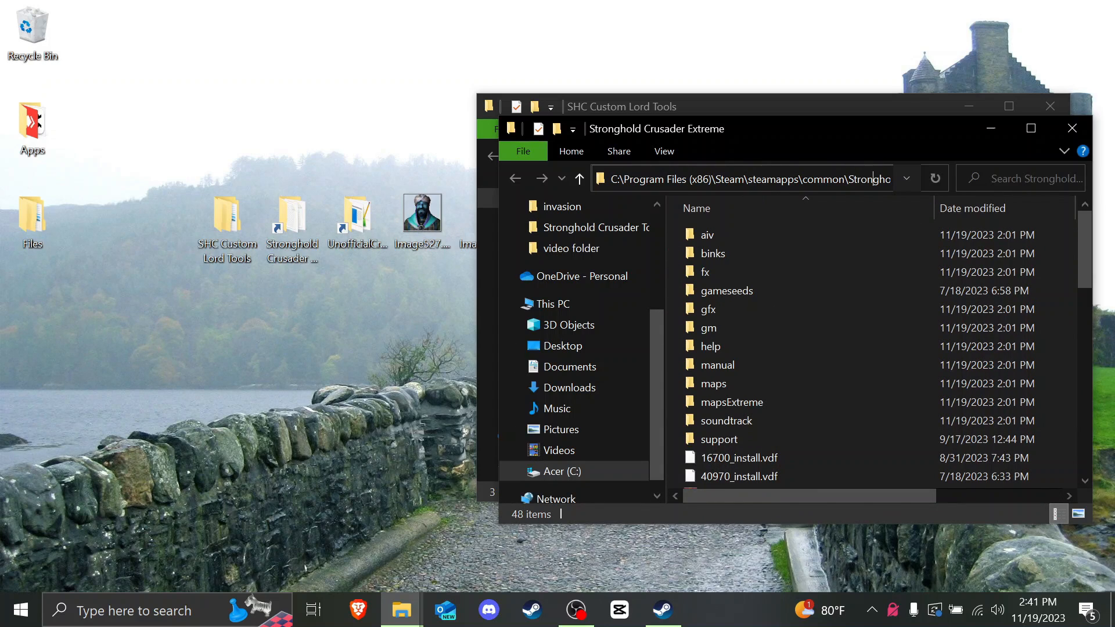
# Step: Scroll through the 48-item install folder, then minimize the Stronghold Crusader Extreme window
pyautogui.click(821, 253)
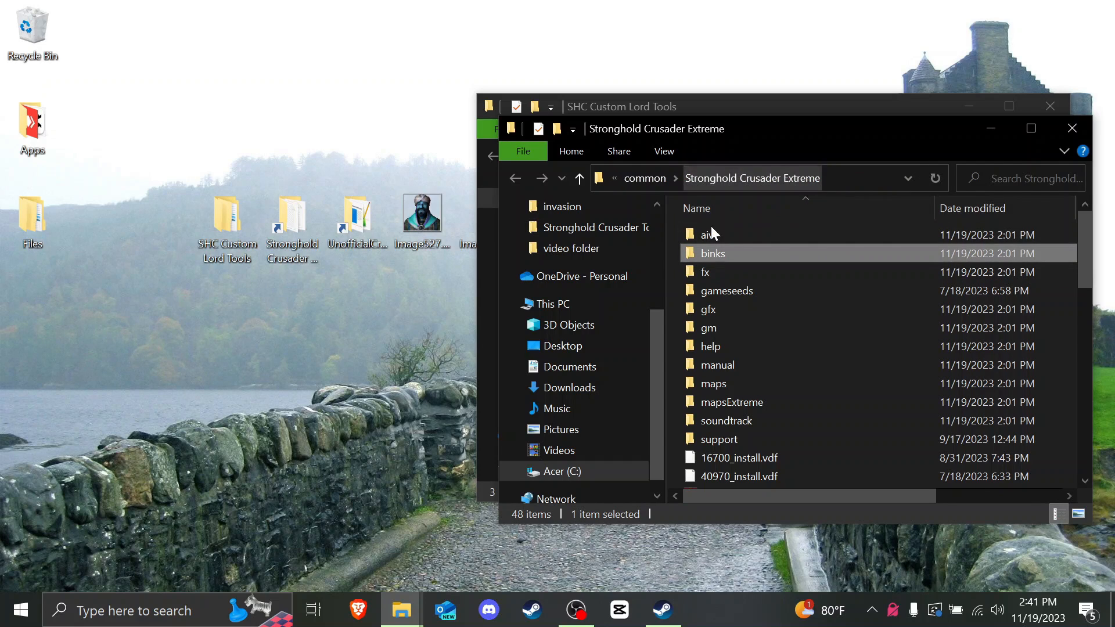
pyautogui.click(298, 238)
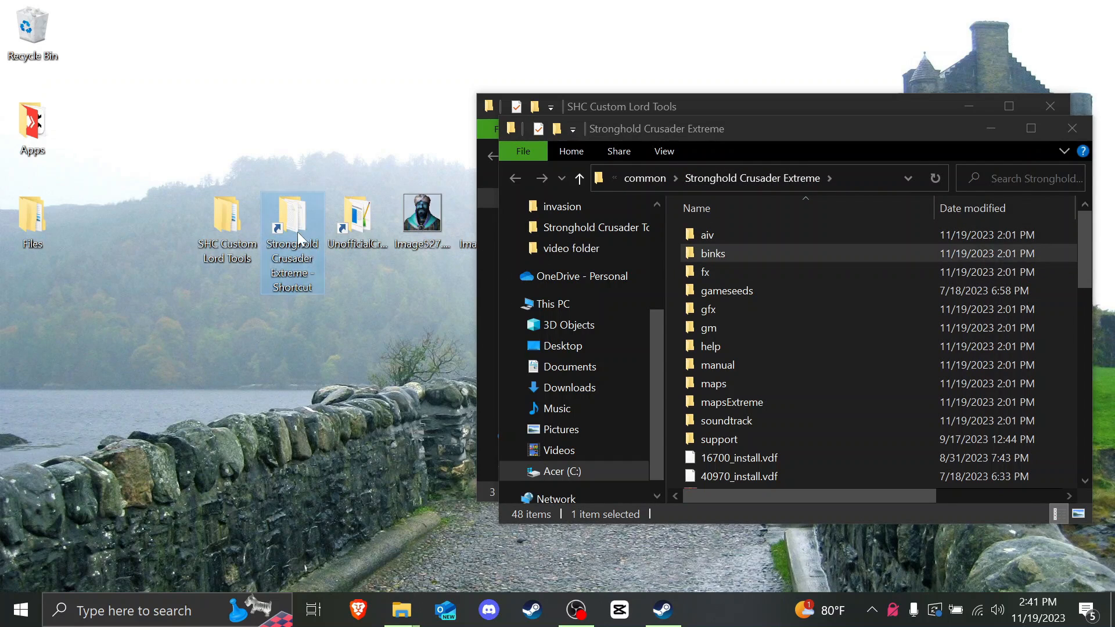
pyautogui.scroll(-8, 743, 305)
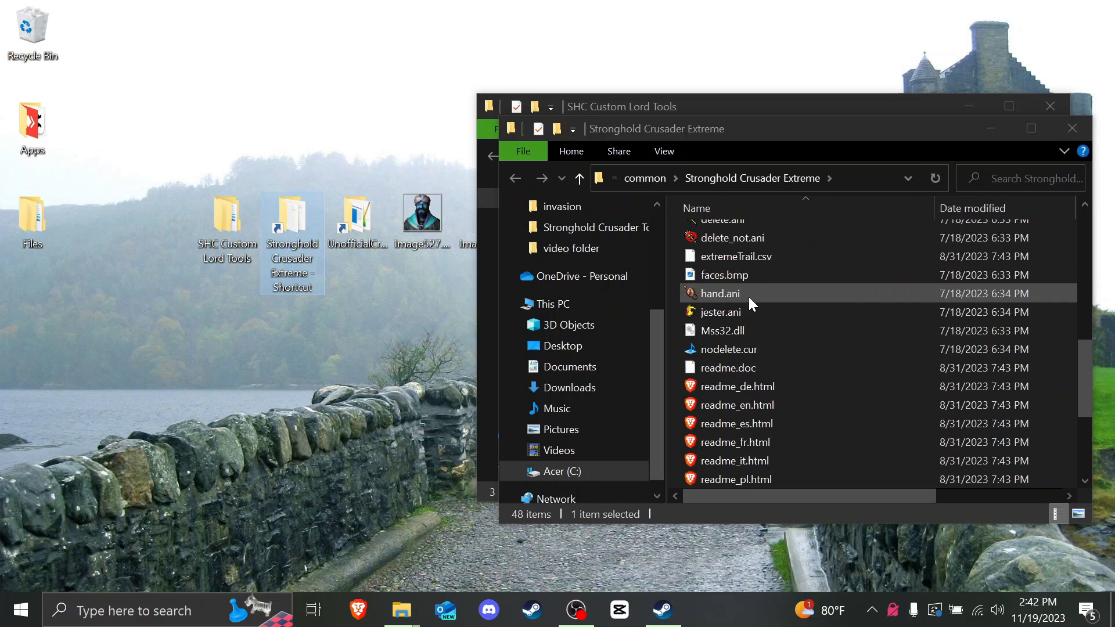
pyautogui.scroll(-3, 748, 297)
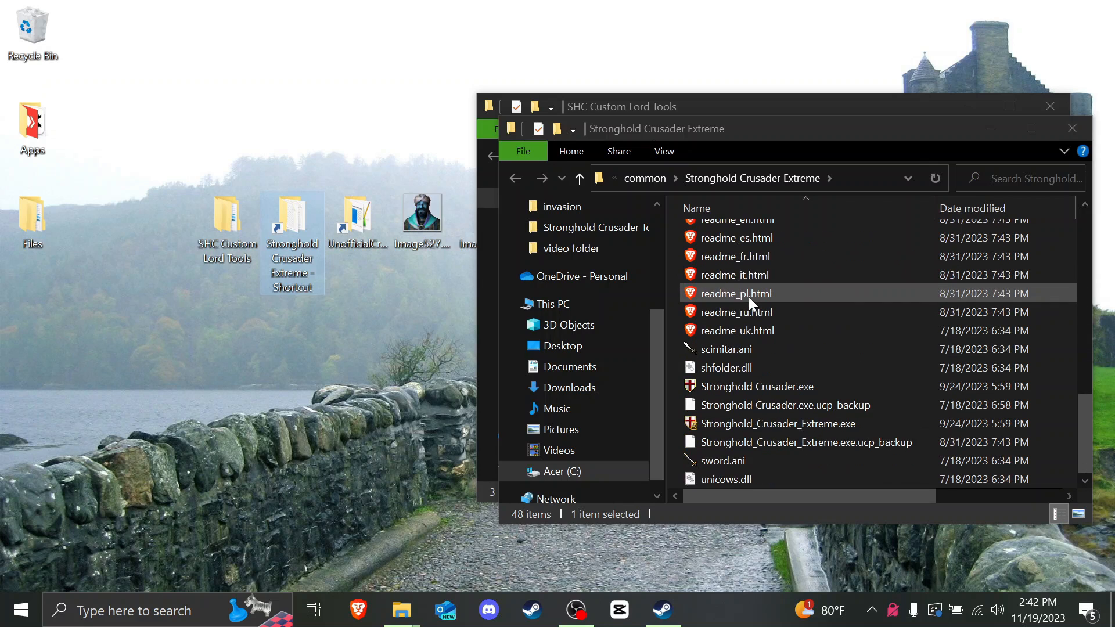
pyautogui.click(991, 129)
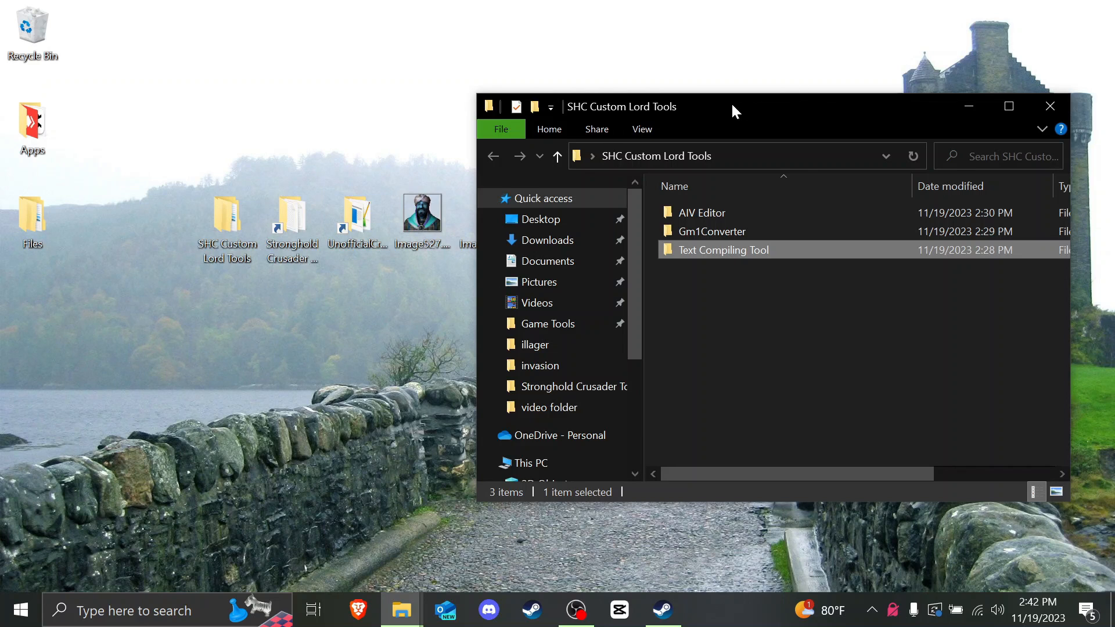
# Step: Close the SHC Custom Lord Tools window
pyautogui.moveTo(731, 102); pyautogui.dragTo(801, 106)
pyautogui.moveTo(400, 271); pyautogui.dragTo(458, 228)
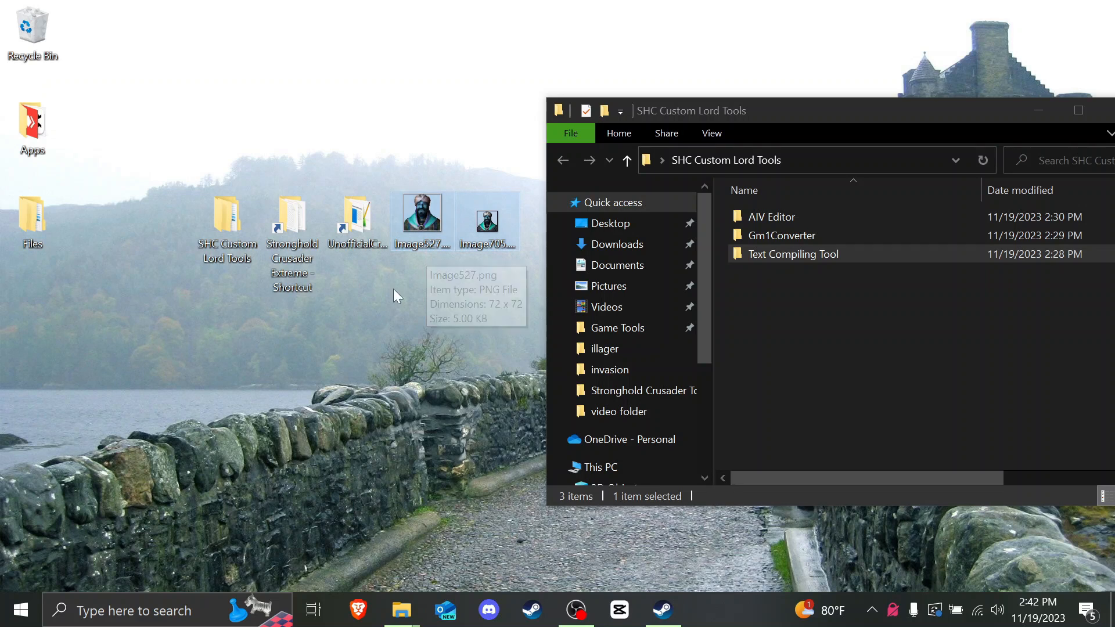
pyautogui.click(358, 246)
pyautogui.moveTo(825, 110); pyautogui.dragTo(669, 115)
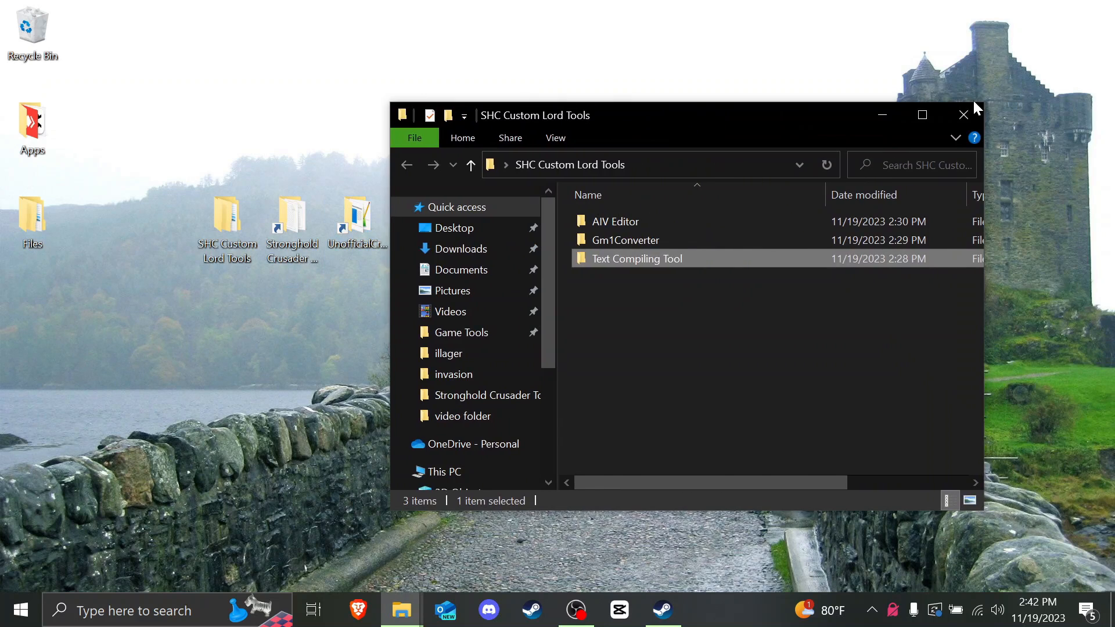
pyautogui.click(965, 112)
# Step: Open the UnofficialCrusaderPatch folder and browse into resources > aic
pyautogui.doubleClick(367, 225)
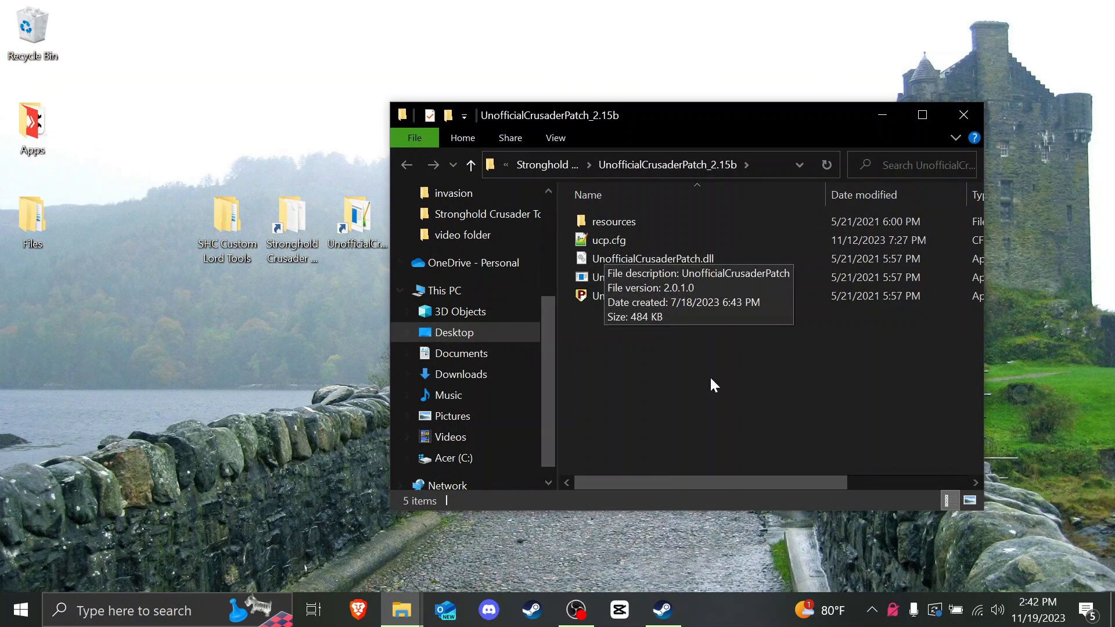
pyautogui.moveTo(665, 482); pyautogui.dragTo(651, 325)
pyautogui.click(656, 298)
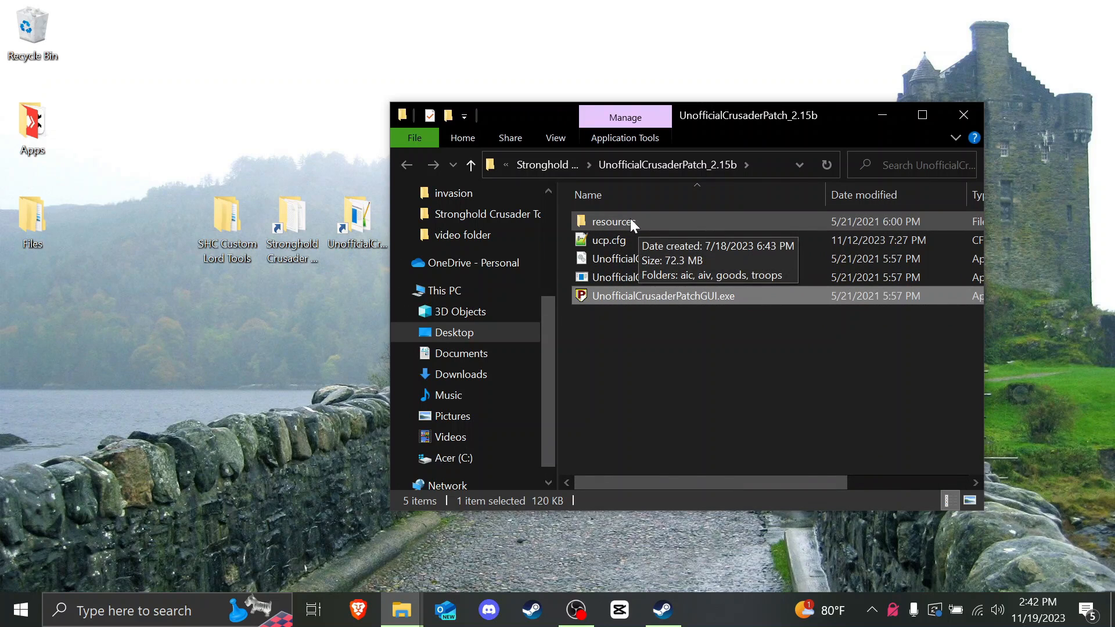
pyautogui.doubleClick(661, 224)
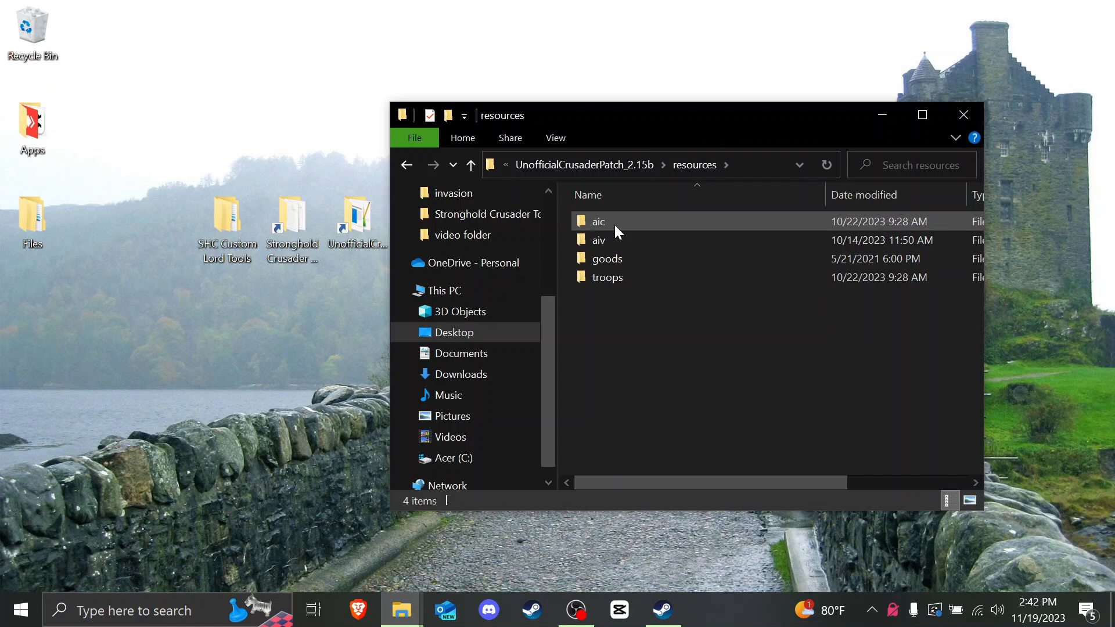
pyautogui.click(604, 224)
pyautogui.doubleClick(628, 221)
# Step: Look through the AI JSON files in aic, then return to UnofficialCrusaderPatch_2.15b
pyautogui.scroll(-1, 633, 232)
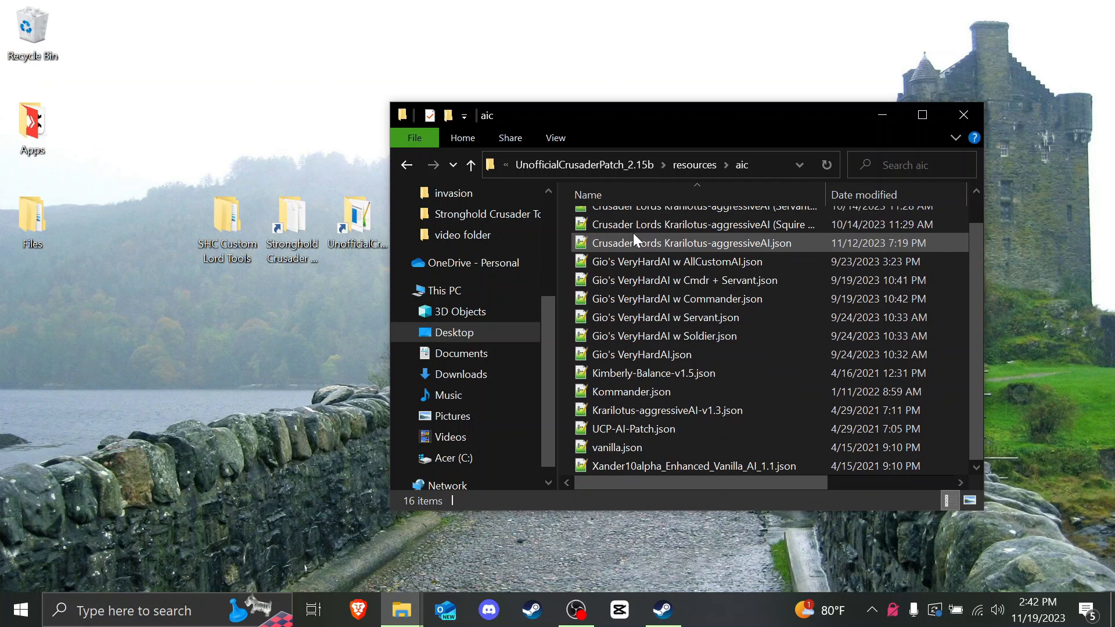
pyautogui.scroll(1, 577, 377)
pyautogui.moveTo(566, 390); pyautogui.dragTo(632, 224)
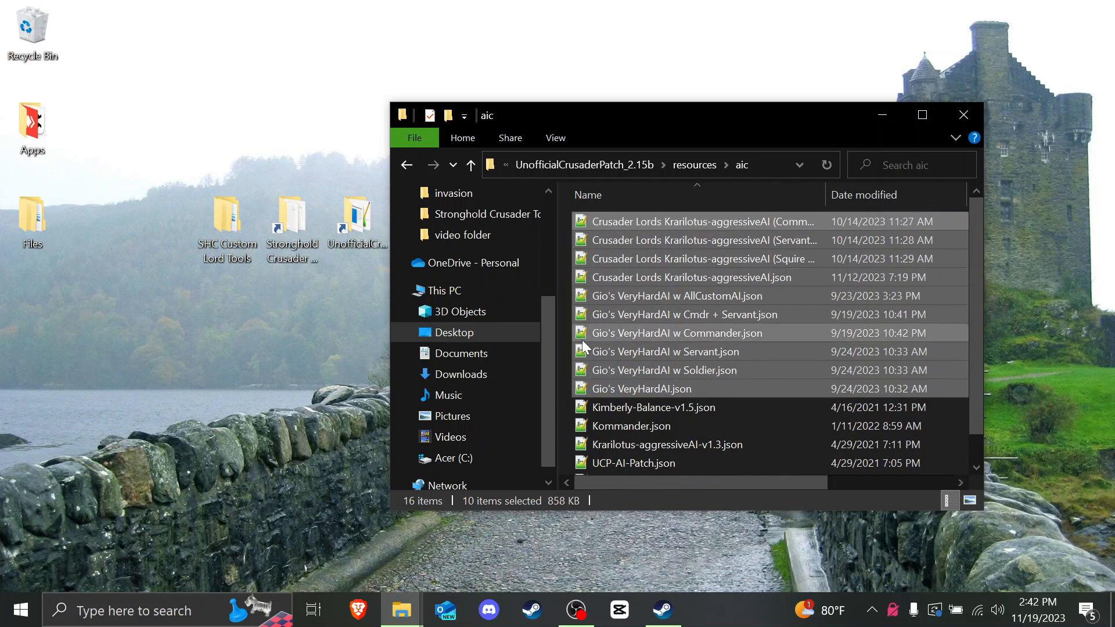
pyautogui.click(570, 361)
pyautogui.scroll(-1, 624, 366)
pyautogui.scroll(1, 627, 360)
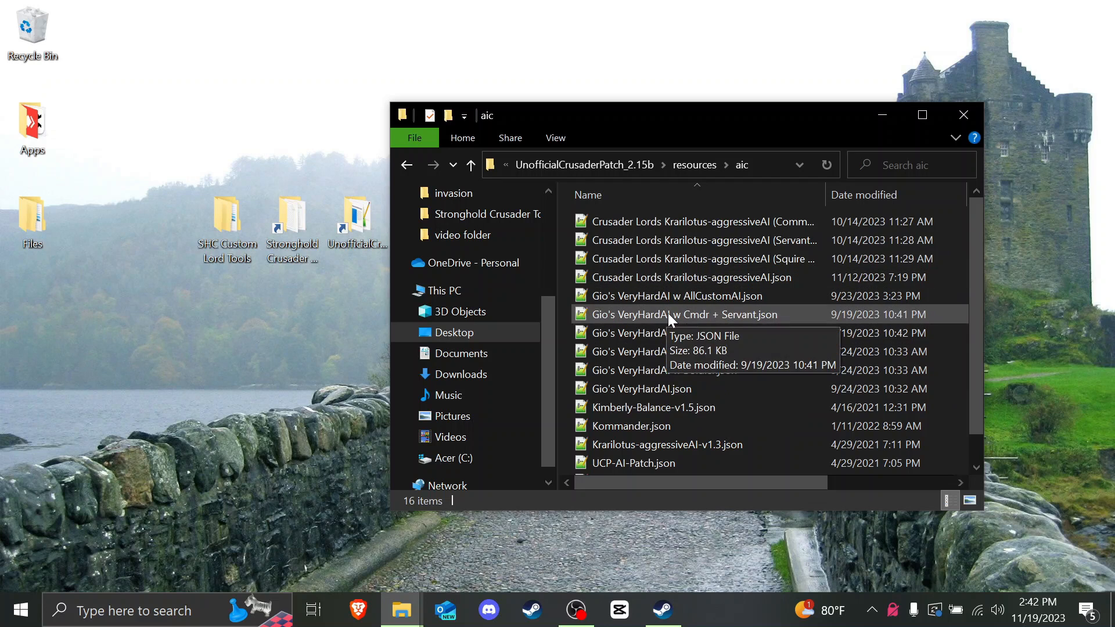
pyautogui.scroll(-1, 668, 312)
pyautogui.click(616, 165)
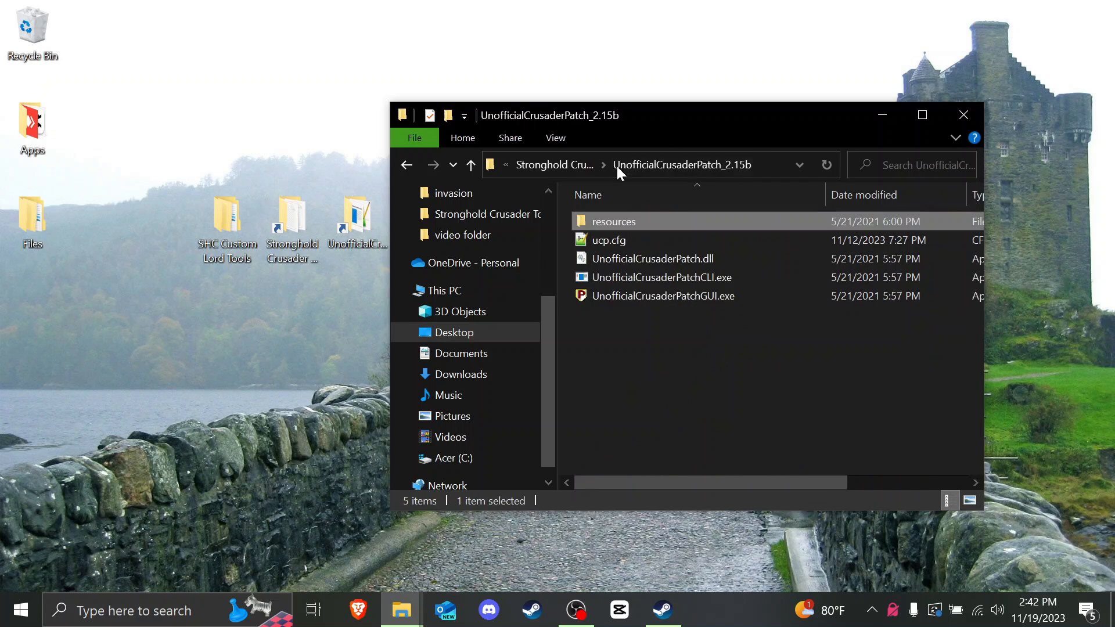
# Step: Launch UnofficialCrusaderPatchGUI, review its AIV and AIC lists, then close it
pyautogui.click(677, 300)
pyautogui.click(164, 215)
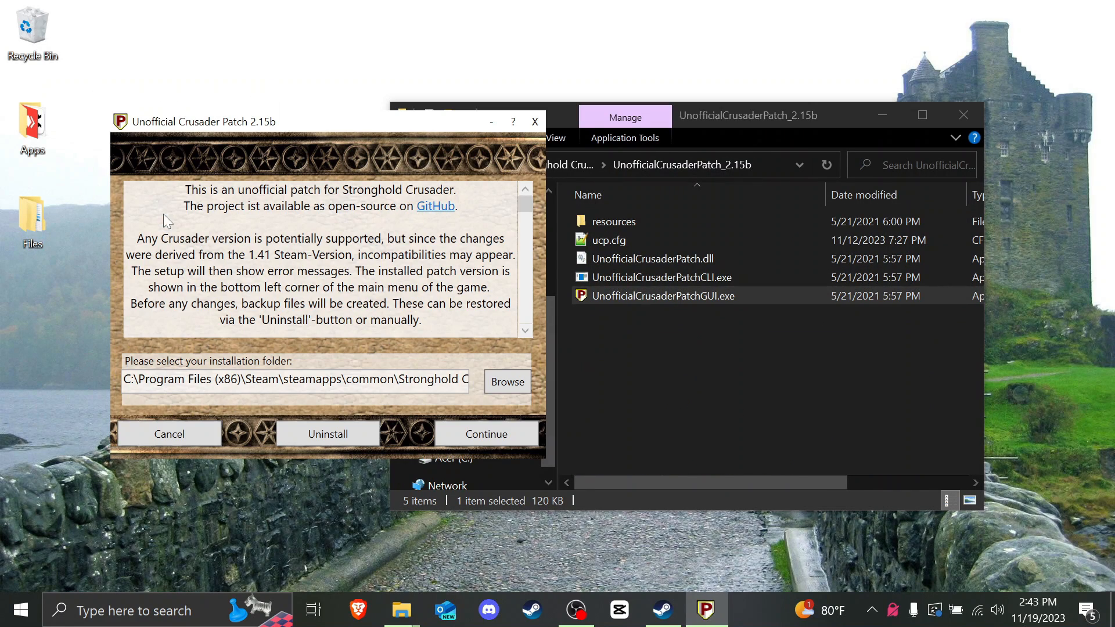
pyautogui.click(455, 430)
pyautogui.click(305, 192)
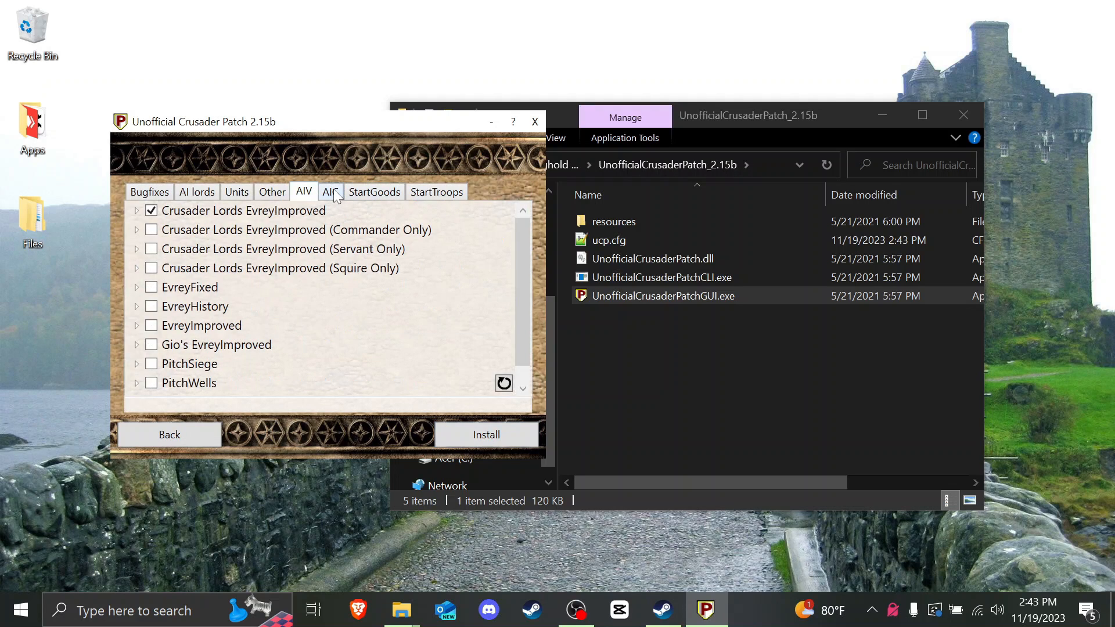
pyautogui.click(330, 193)
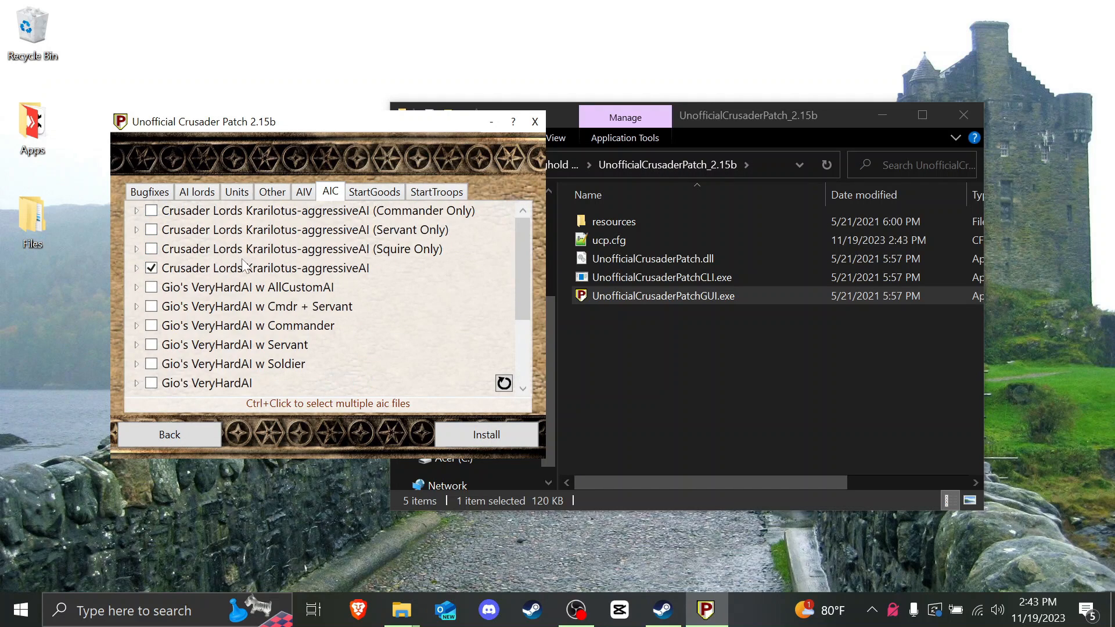
pyautogui.scroll(-2, 279, 296)
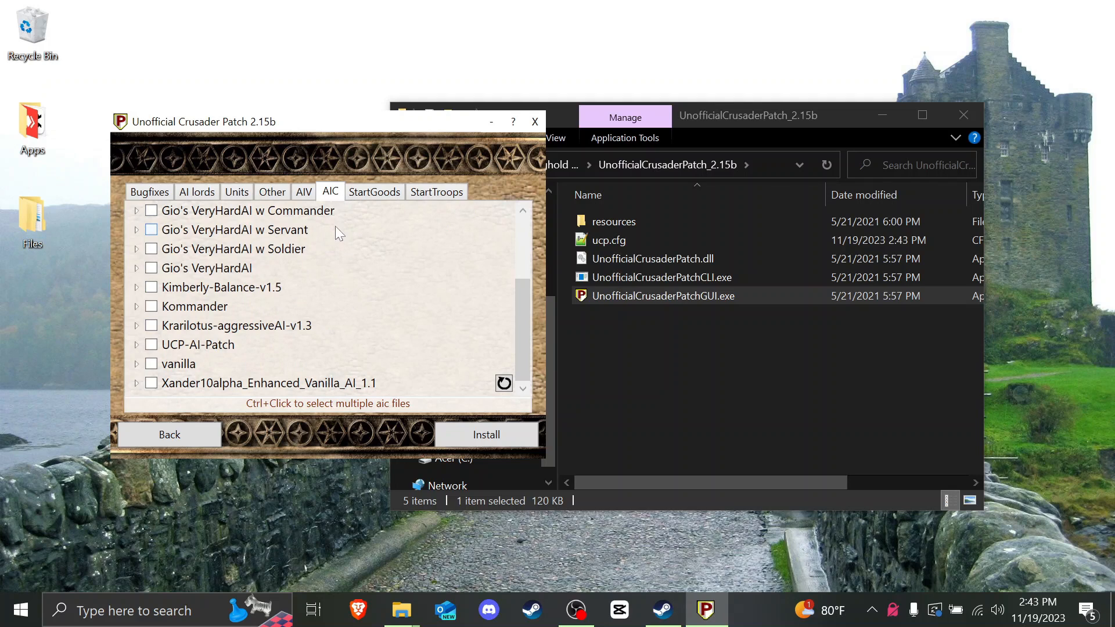
pyautogui.scroll(2, 281, 270)
pyautogui.scroll(-2, 377, 272)
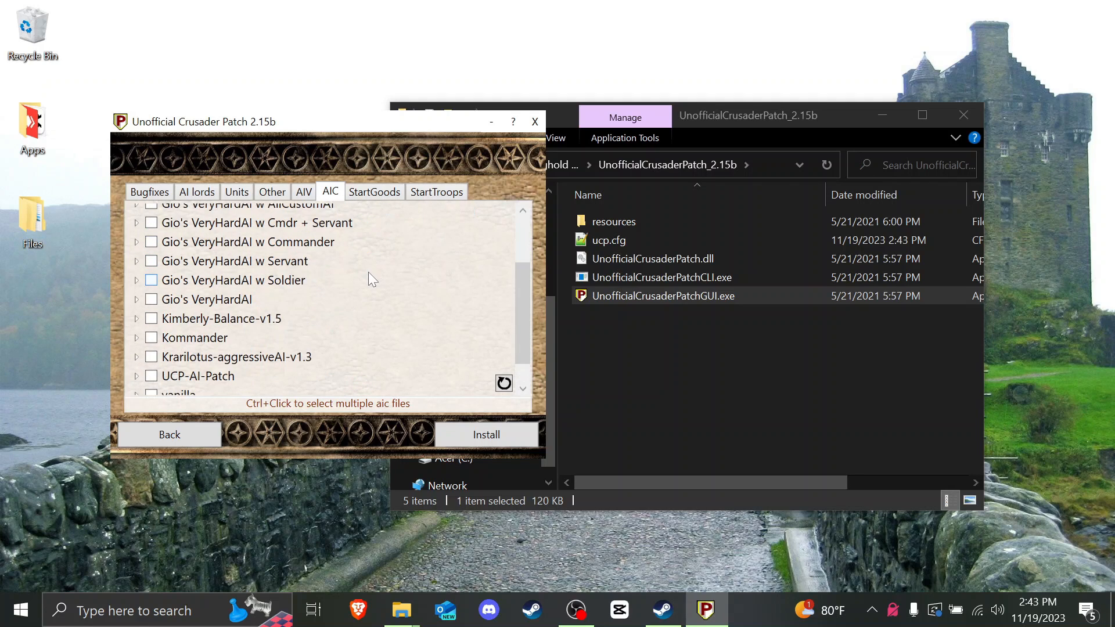
pyautogui.scroll(-1, 368, 279)
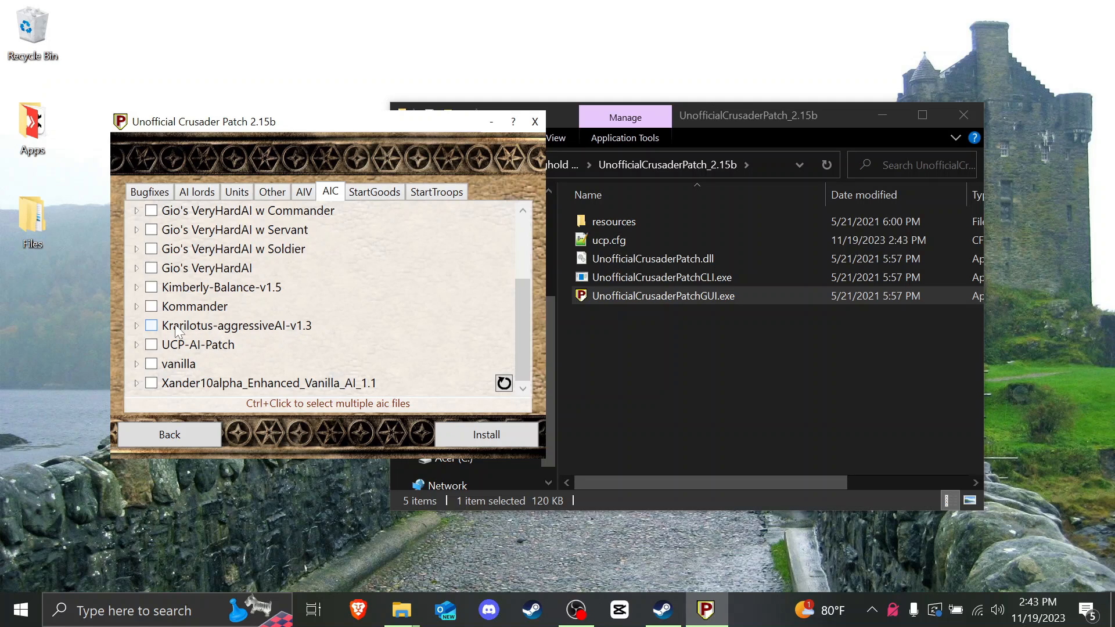
pyautogui.scroll(2, 222, 333)
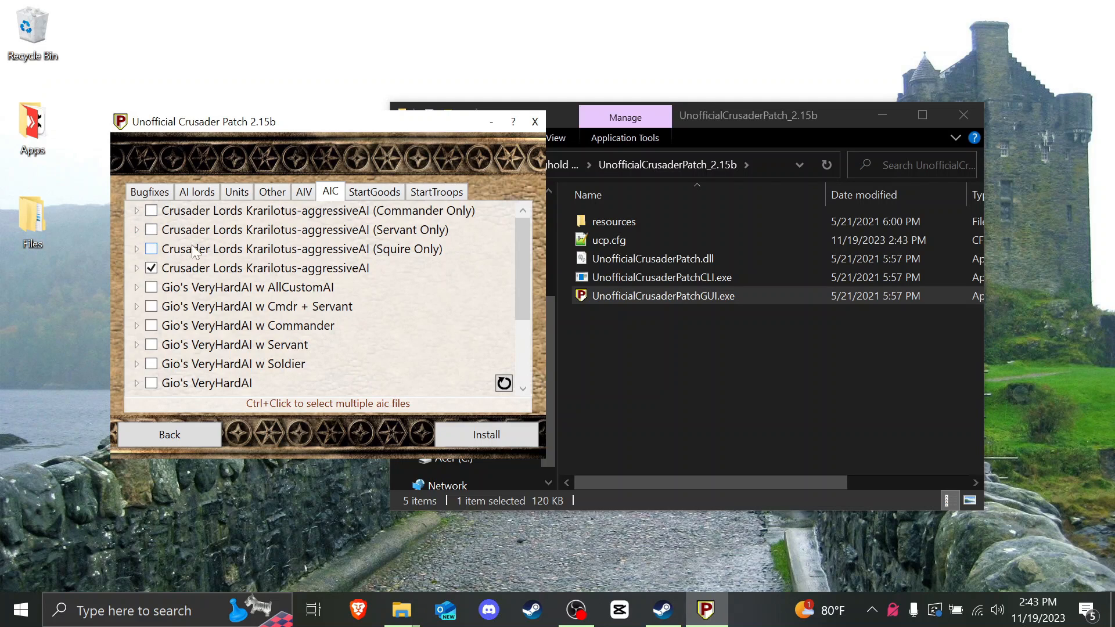
pyautogui.scroll(-2, 321, 288)
pyautogui.click(535, 121)
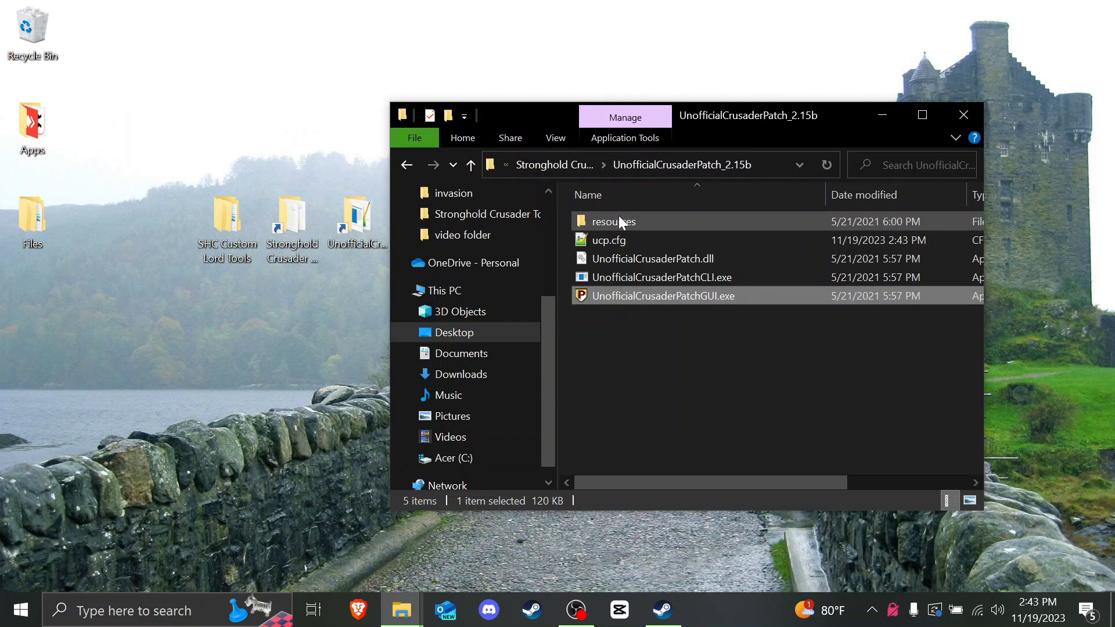
# Step: Open resources > aic and select Krarilotus-aggressiveAI-v1.3.json
pyautogui.doubleClick(618, 217)
pyautogui.doubleClick(618, 226)
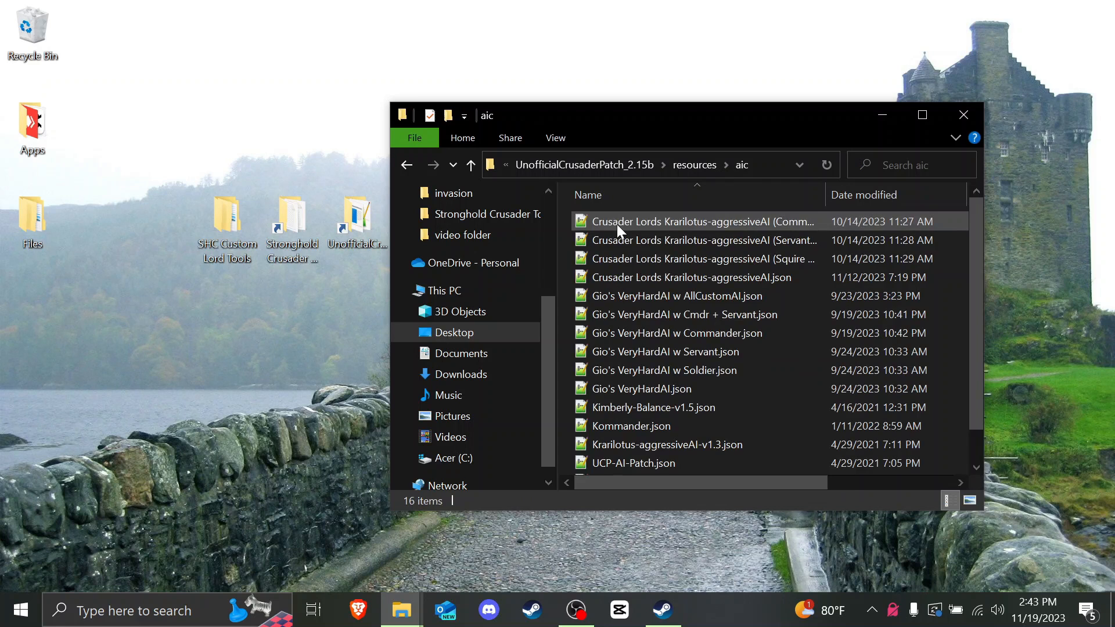
pyautogui.scroll(-1, 629, 218)
pyautogui.click(696, 410)
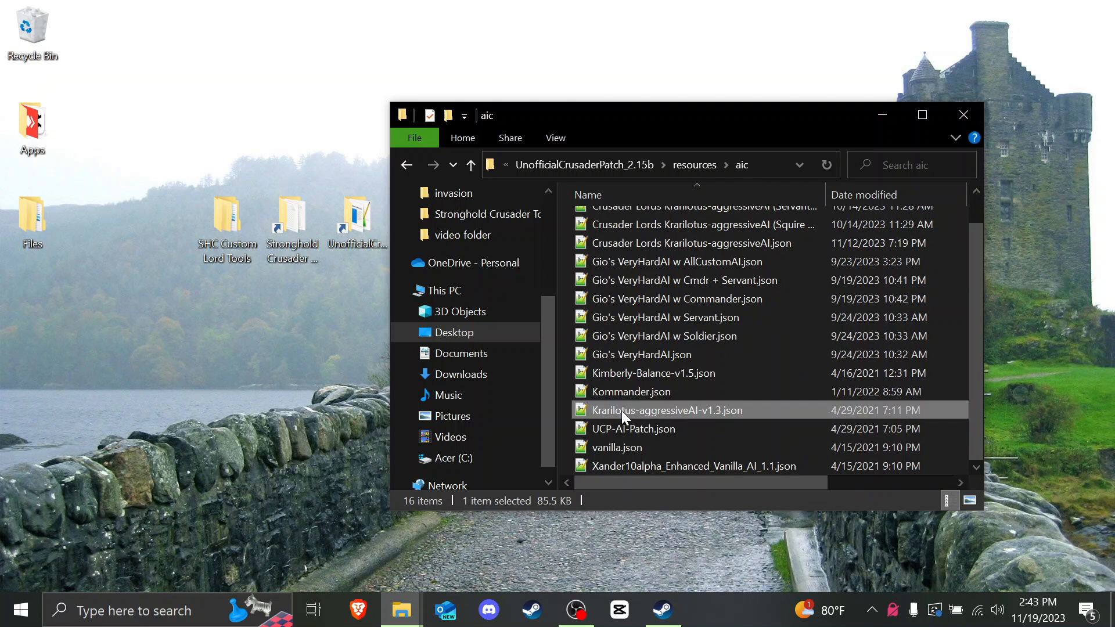
# Step: Open Krarilotus-aggressiveAI-v1.3.json in Notepad++ and search for the 'saladin' entry
pyautogui.doubleClick(768, 406)
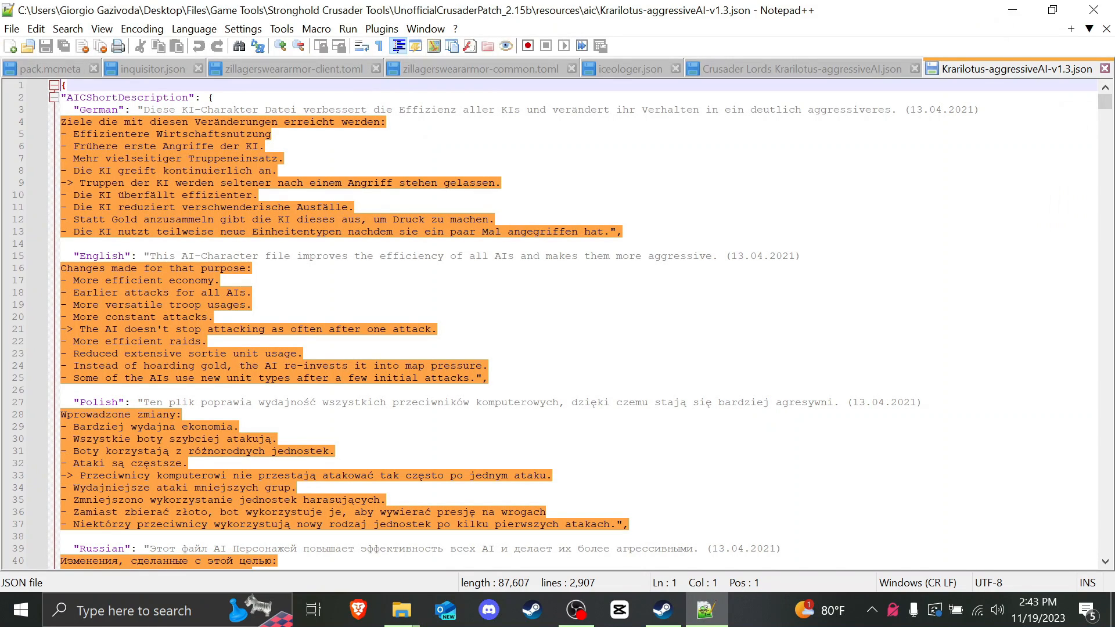
pyautogui.scroll(-20, 557, 325)
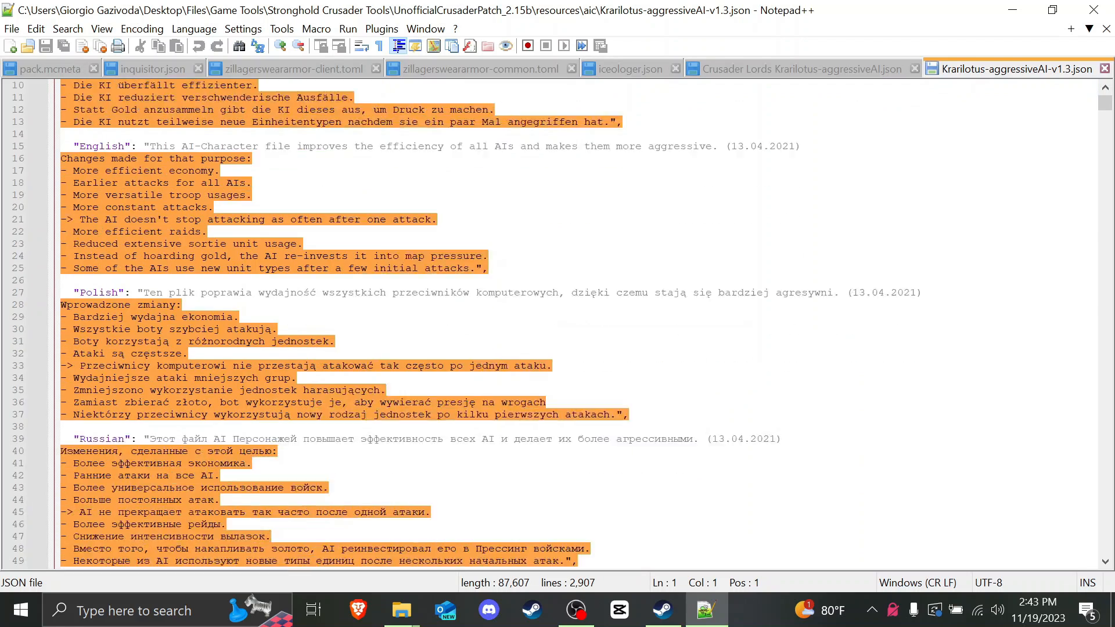
pyautogui.scroll(-2, 558, 325)
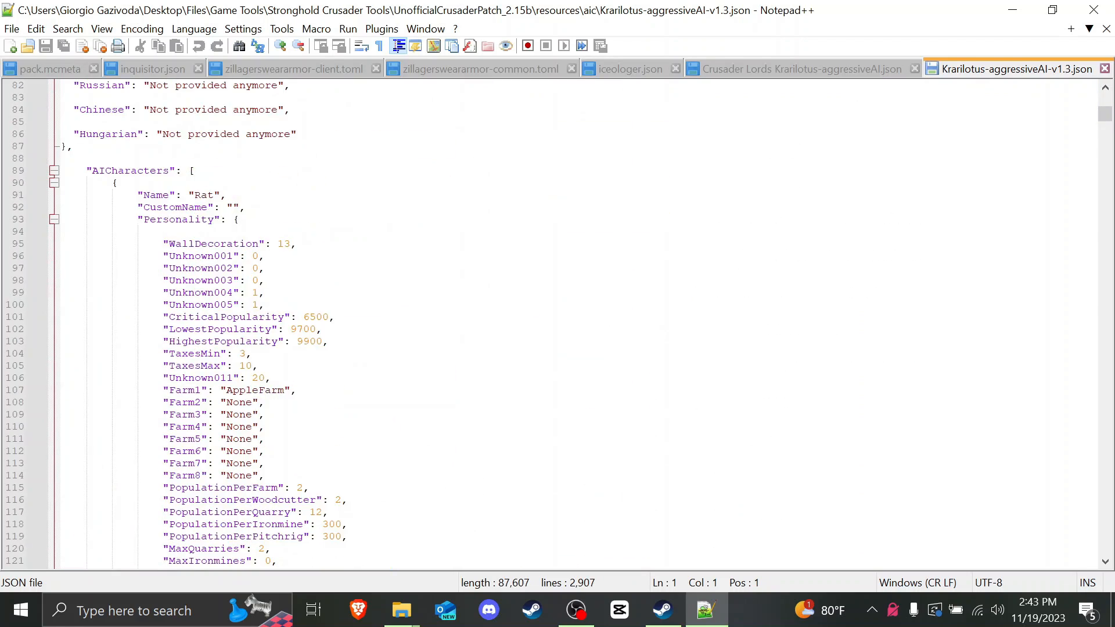
pyautogui.scroll(-12, 558, 325)
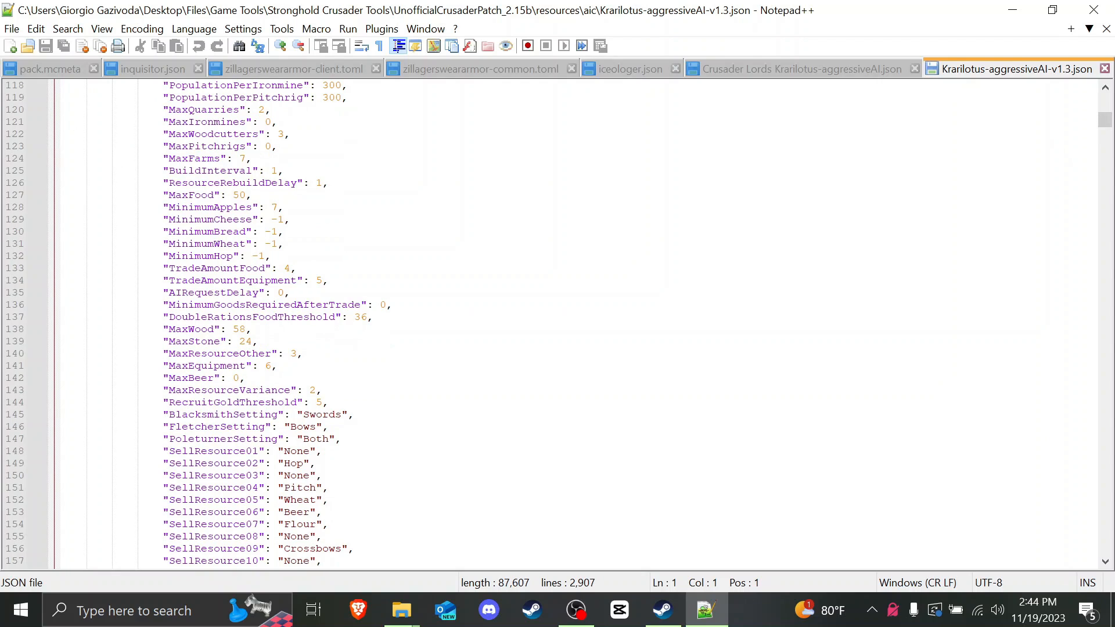
pyautogui.hotkey('ctrl', 'f')
pyautogui.write('saladin')
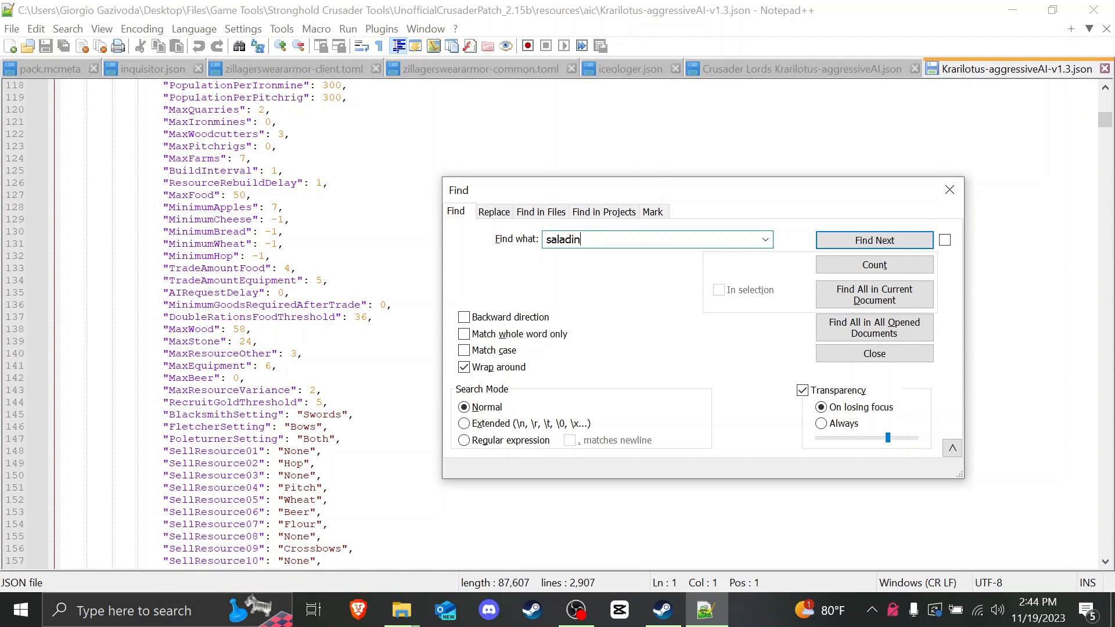
pyautogui.press('Return')
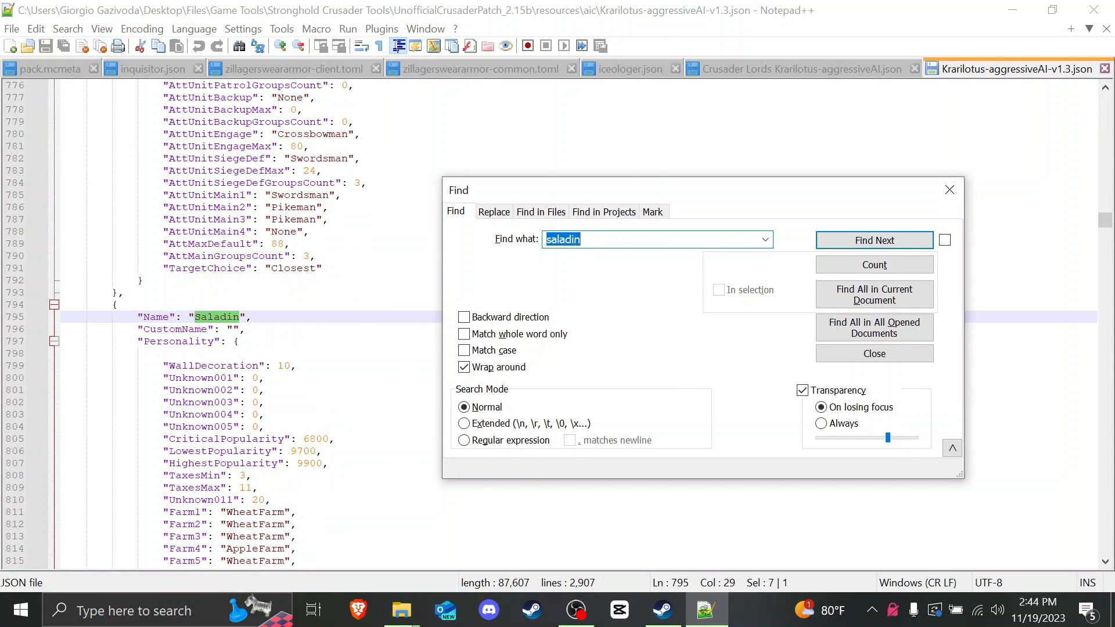
pyautogui.click(950, 189)
pyautogui.scroll(-5, 285, 256)
# Step: Look over Saladin's settings around the WallDecoration line
pyautogui.click(284, 255)
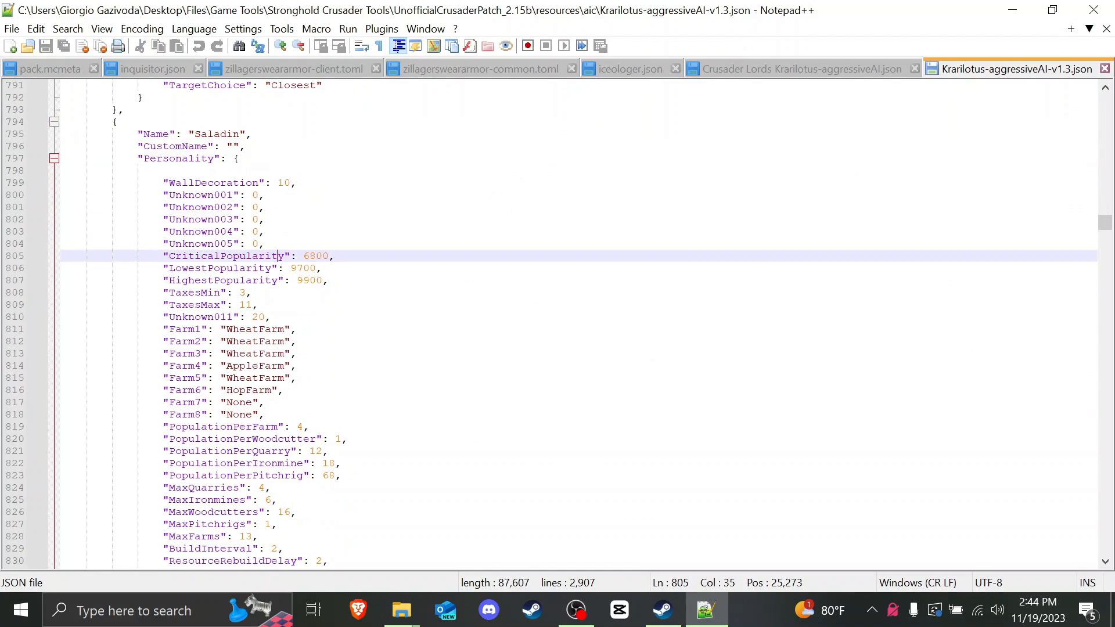
pyautogui.click(303, 183)
pyautogui.scroll(-20, 303, 232)
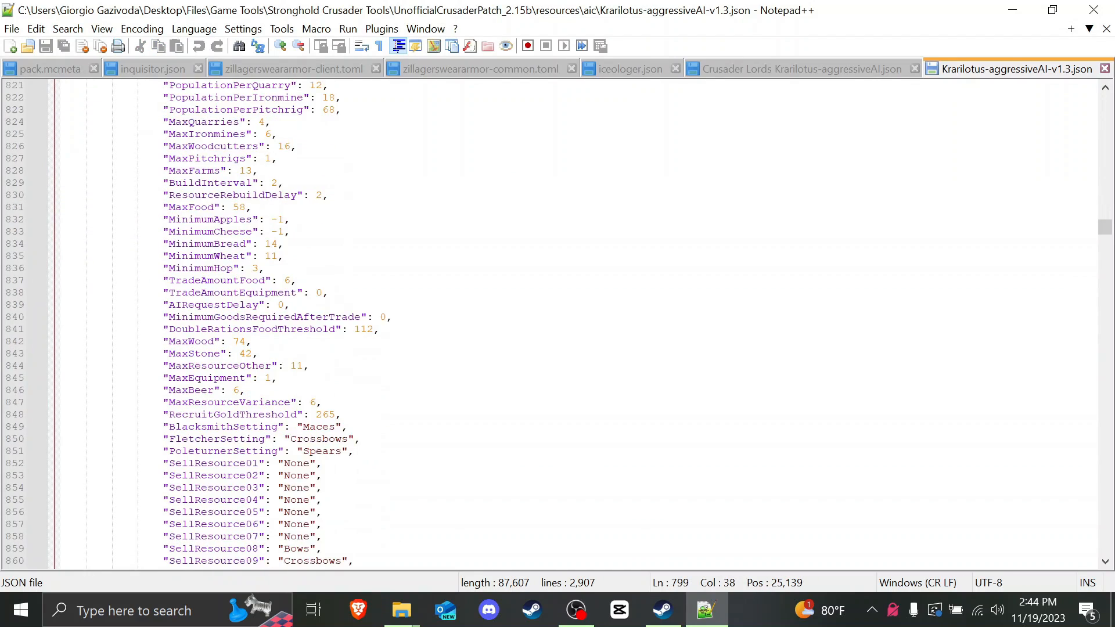
pyautogui.scroll(-9, 558, 322)
pyautogui.scroll(-12, 558, 322)
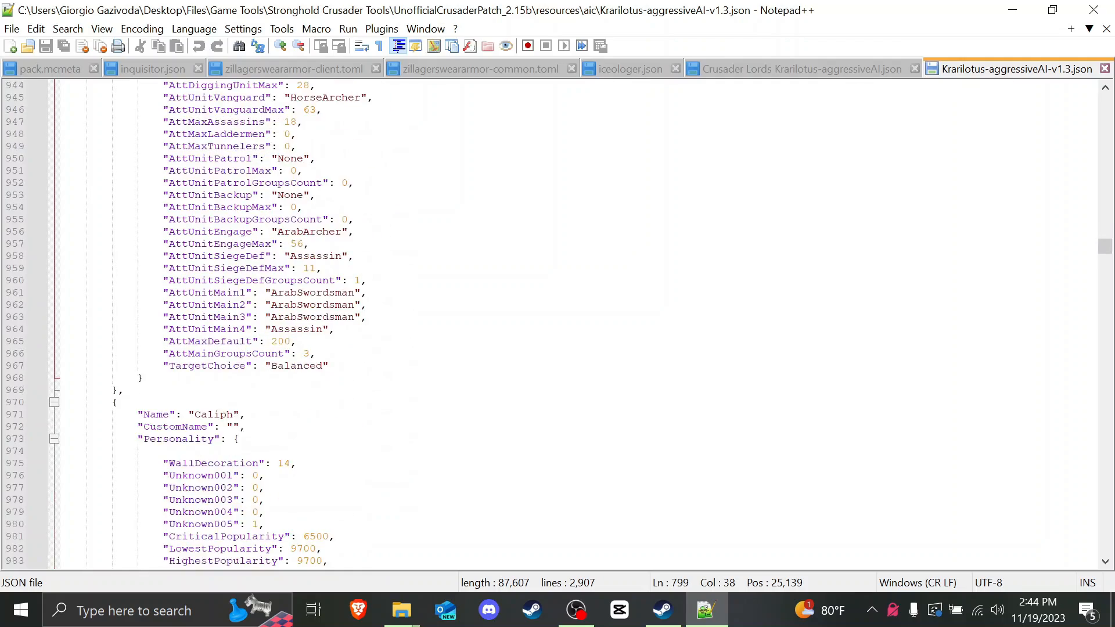
pyautogui.scroll(20, 558, 322)
pyautogui.scroll(20, 555, 322)
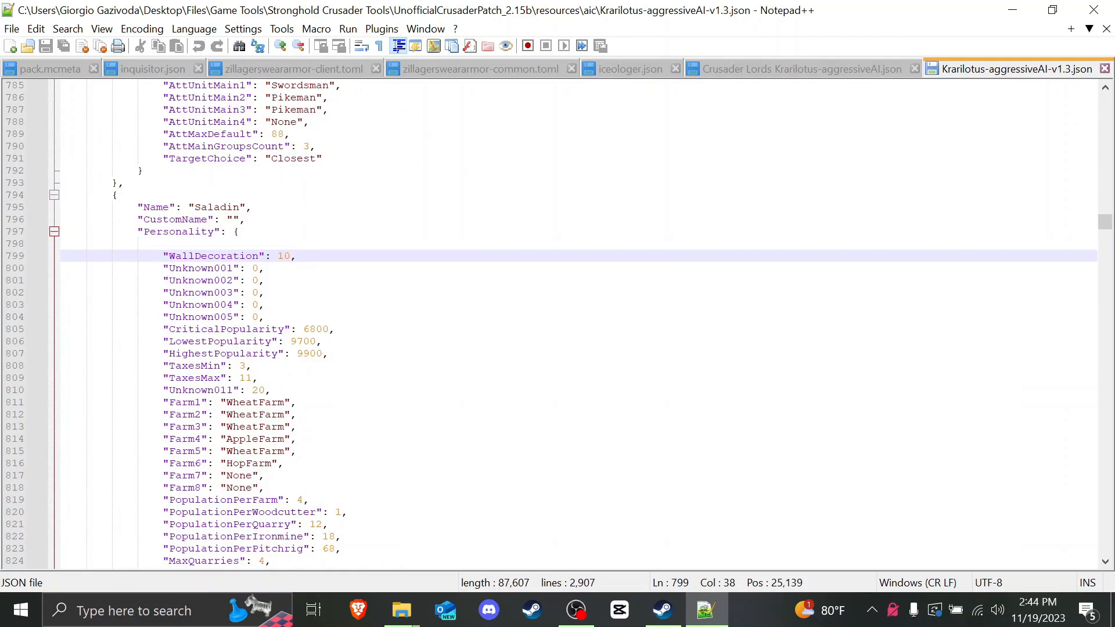
# Step: Save a copy of the file as customlord.json
pyautogui.click(11, 28)
pyautogui.click(74, 141)
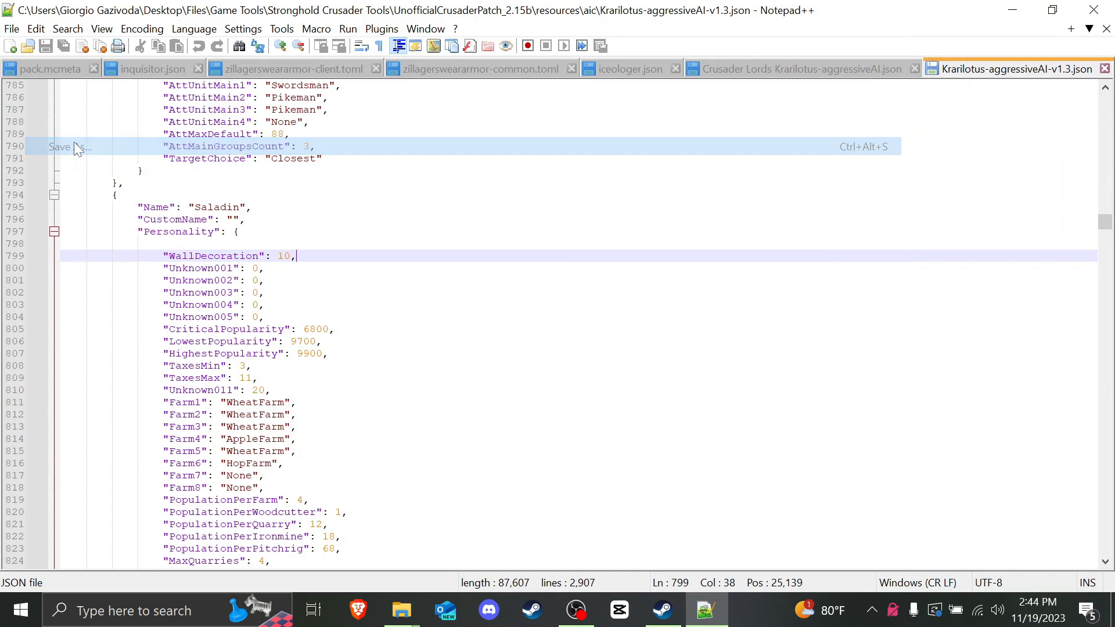
pyautogui.moveTo(250, 360); pyautogui.dragTo(119, 362)
pyautogui.write('customlord')
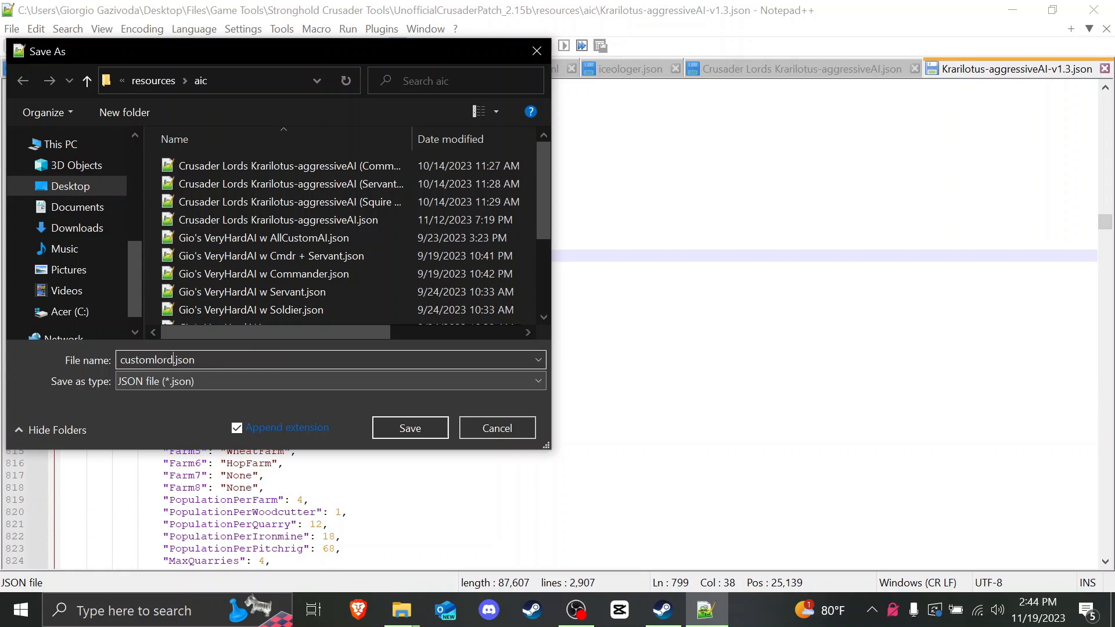
pyautogui.click(396, 426)
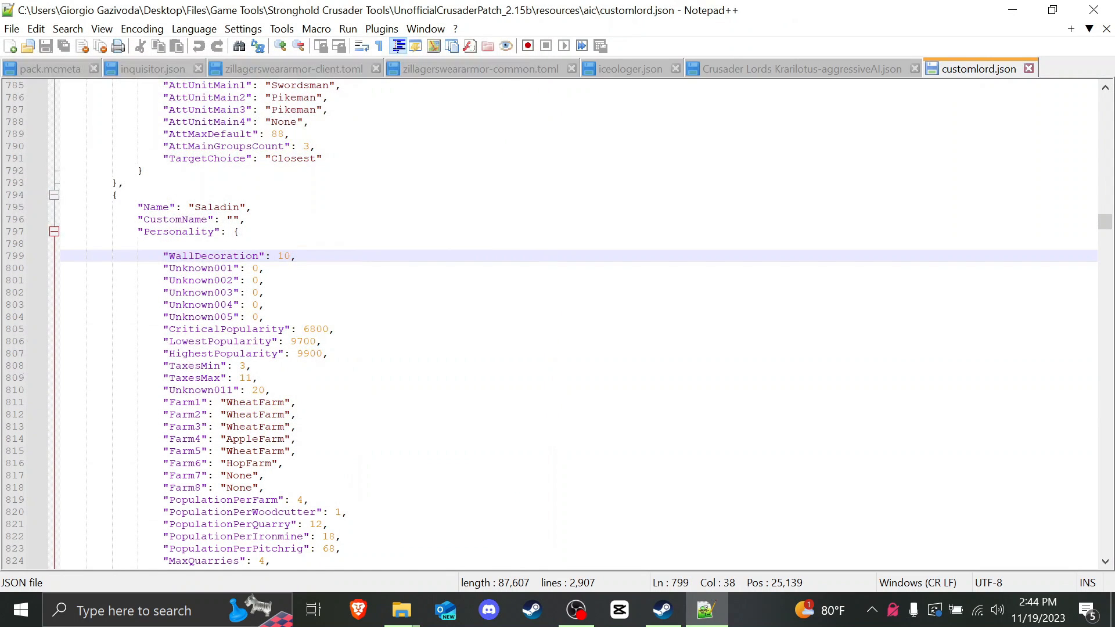
# Step: Scroll to Saladin's Personality settings and highlight the Farm1–Farm8 lines around line 941
pyautogui.scroll(-1, 578, 325)
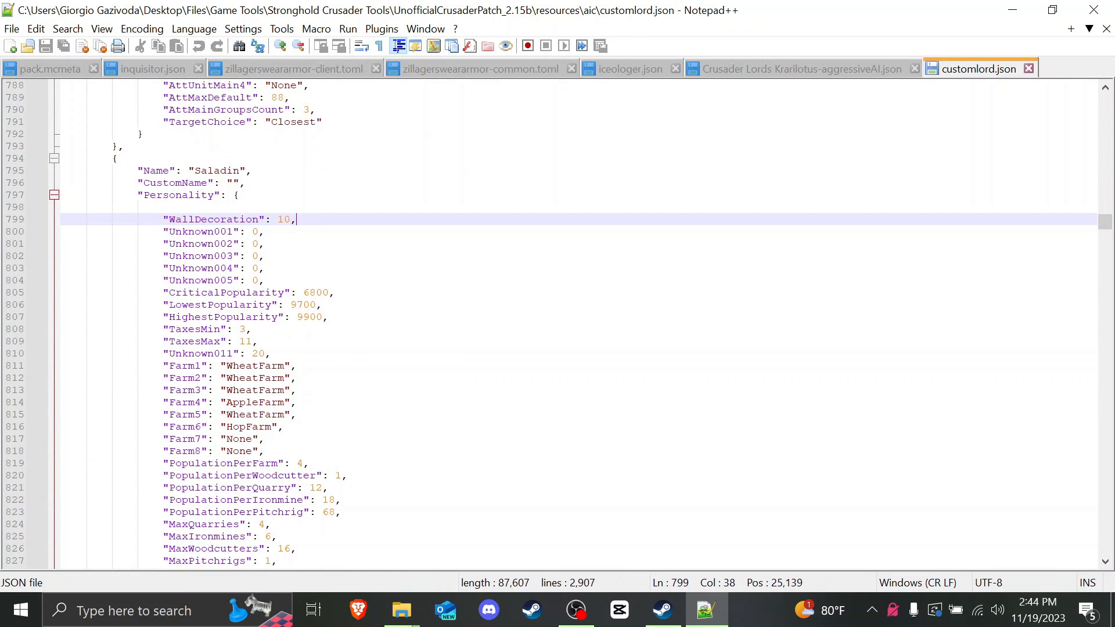
pyautogui.scroll(-20, 579, 326)
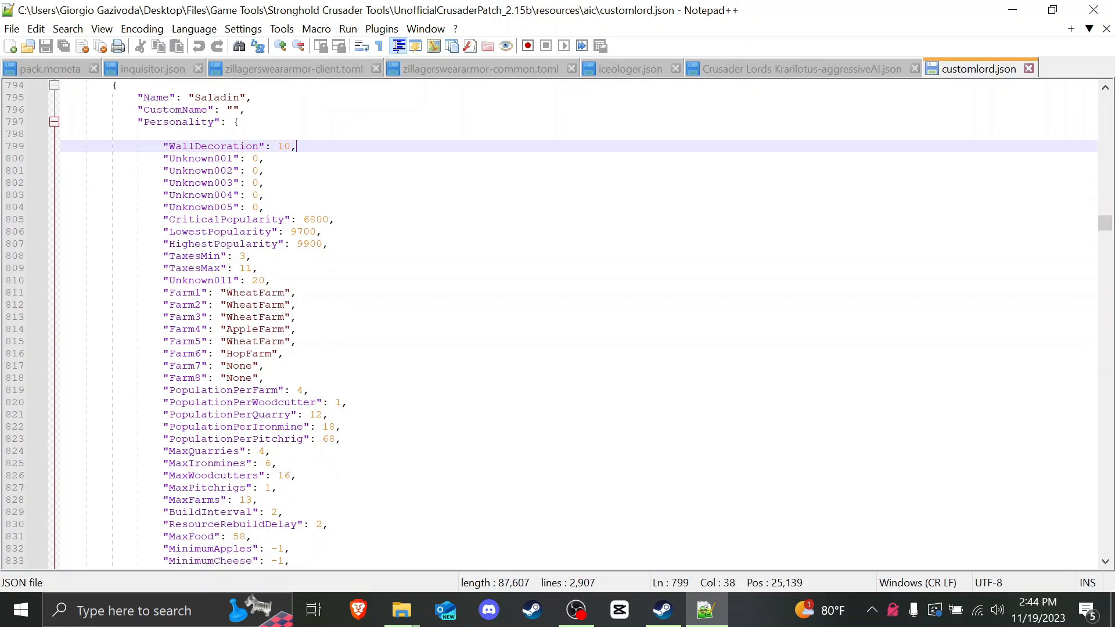
pyautogui.scroll(-20, 579, 325)
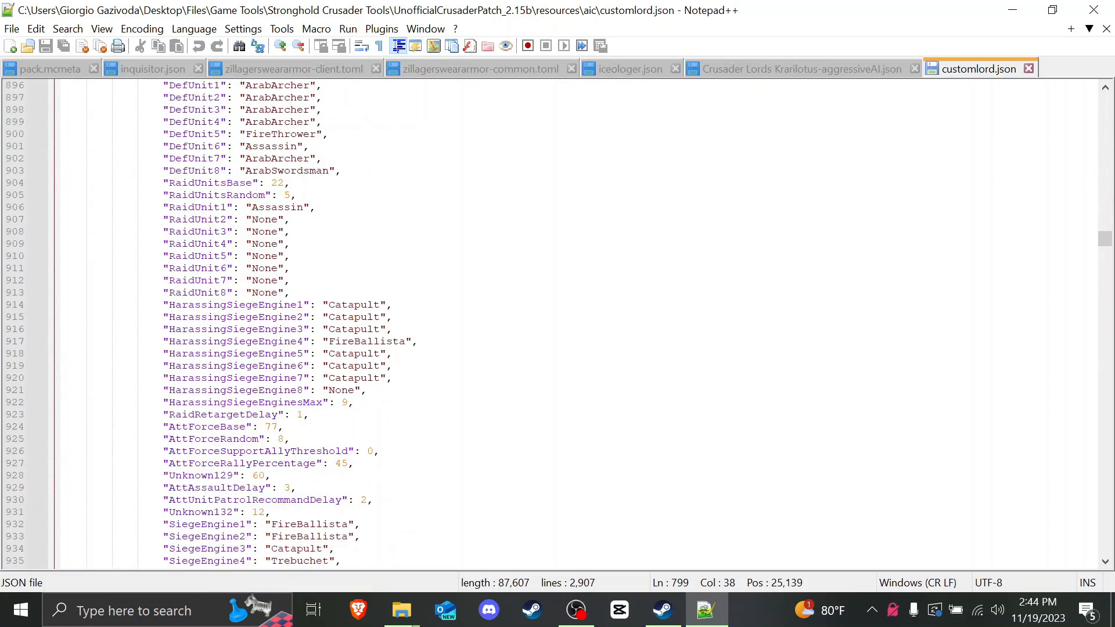
pyautogui.scroll(12, 579, 325)
pyautogui.scroll(20, 579, 326)
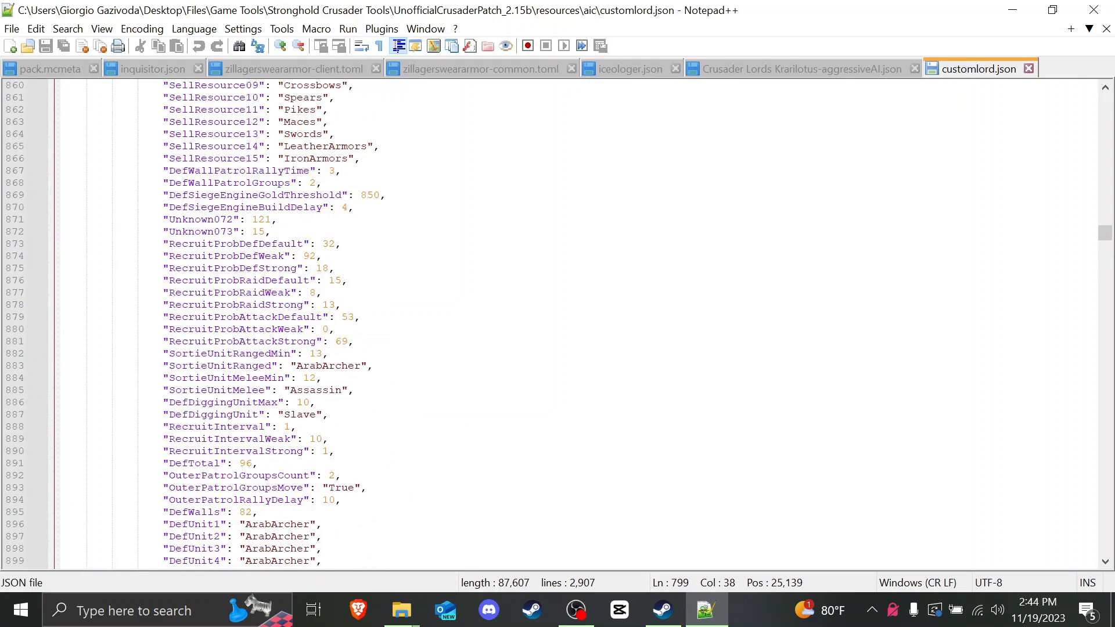
pyautogui.scroll(3, 579, 325)
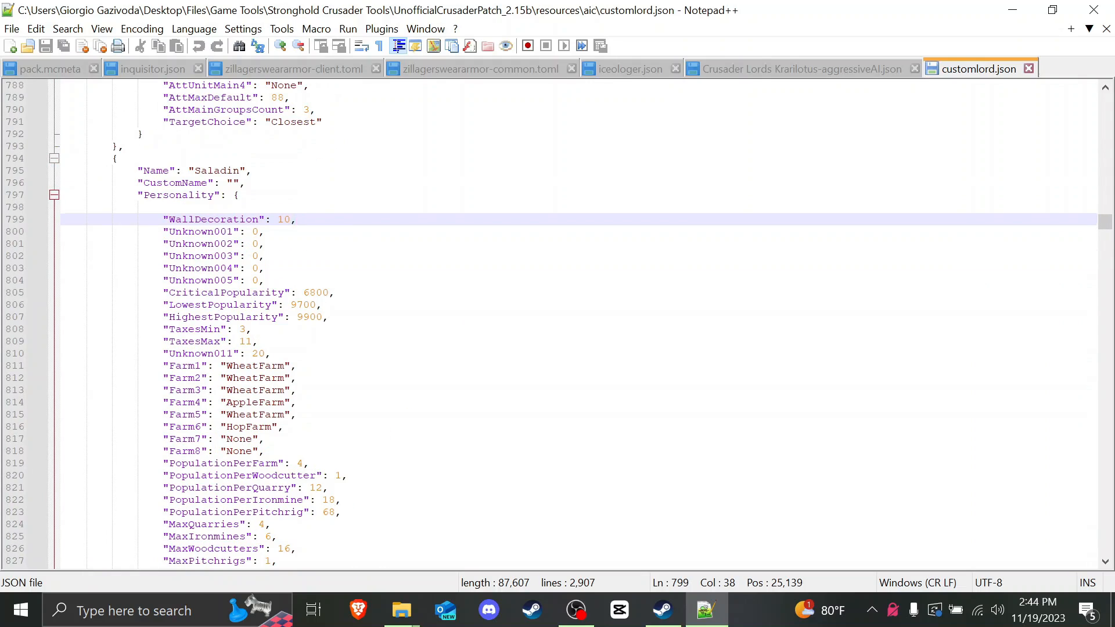
pyautogui.scroll(-20, 579, 325)
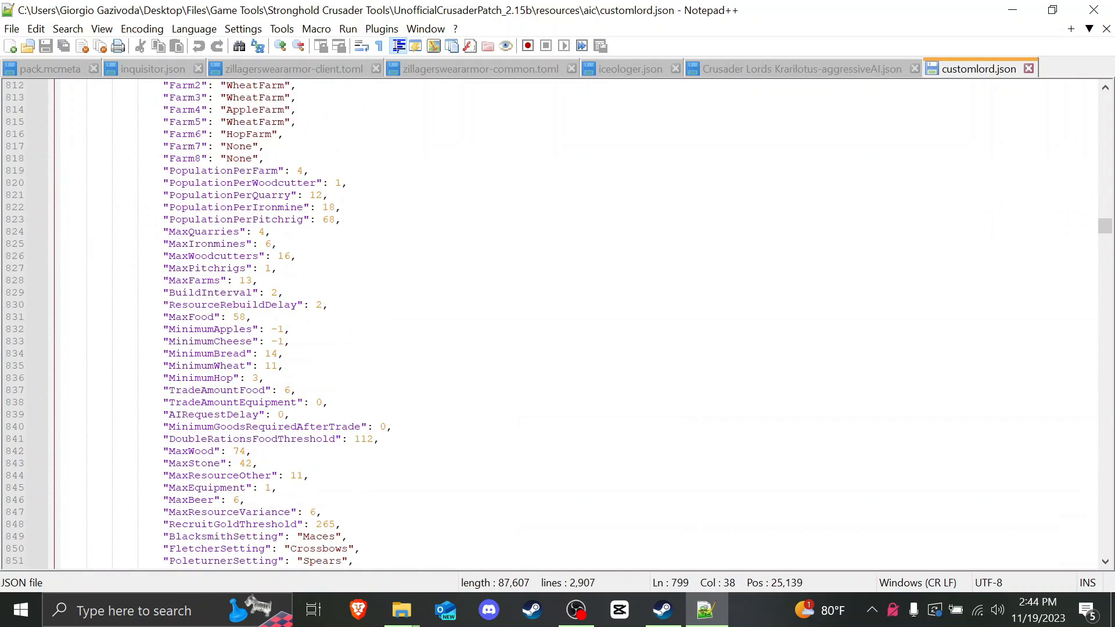
pyautogui.scroll(7, 579, 325)
pyautogui.scroll(3, 579, 325)
pyautogui.scroll(-20, 579, 325)
pyautogui.scroll(-7, 579, 325)
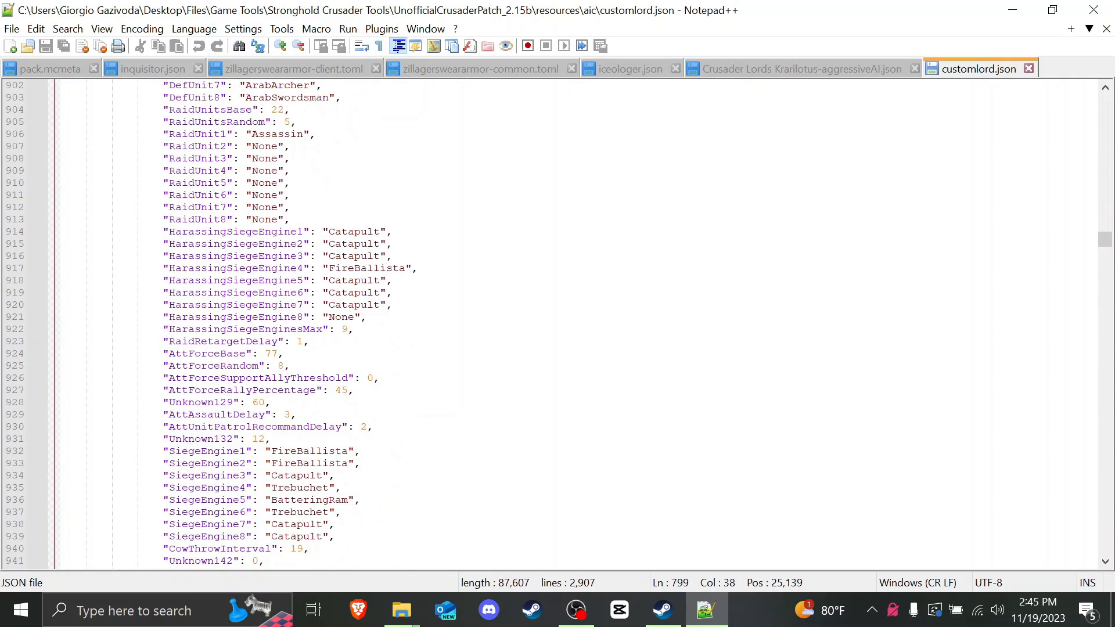
pyautogui.click(227, 451)
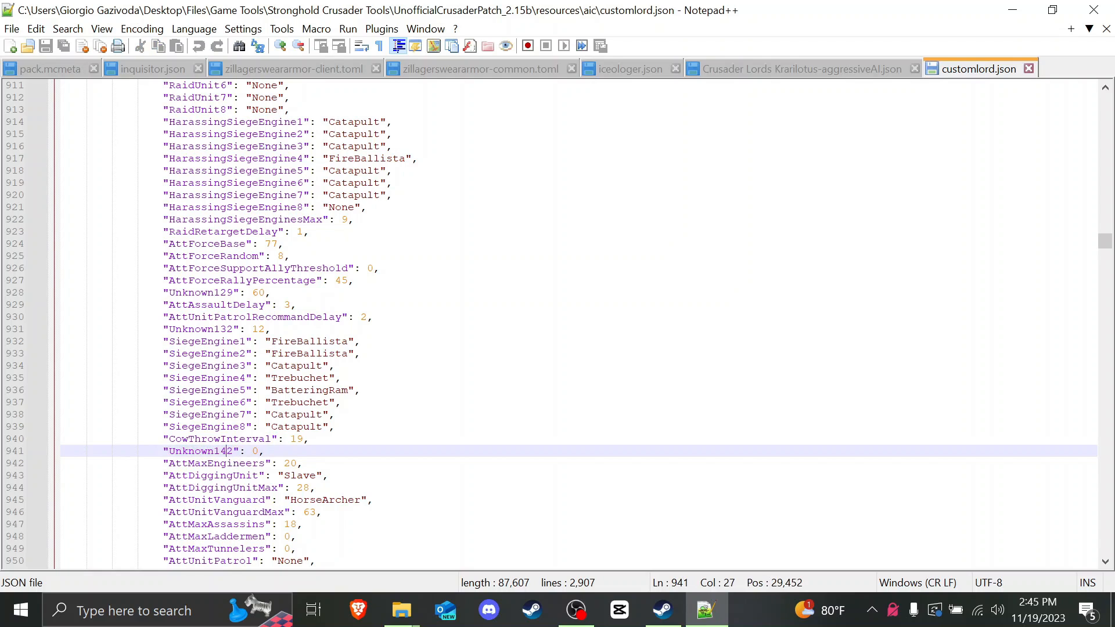
pyautogui.scroll(11, 579, 326)
pyautogui.scroll(20, 579, 325)
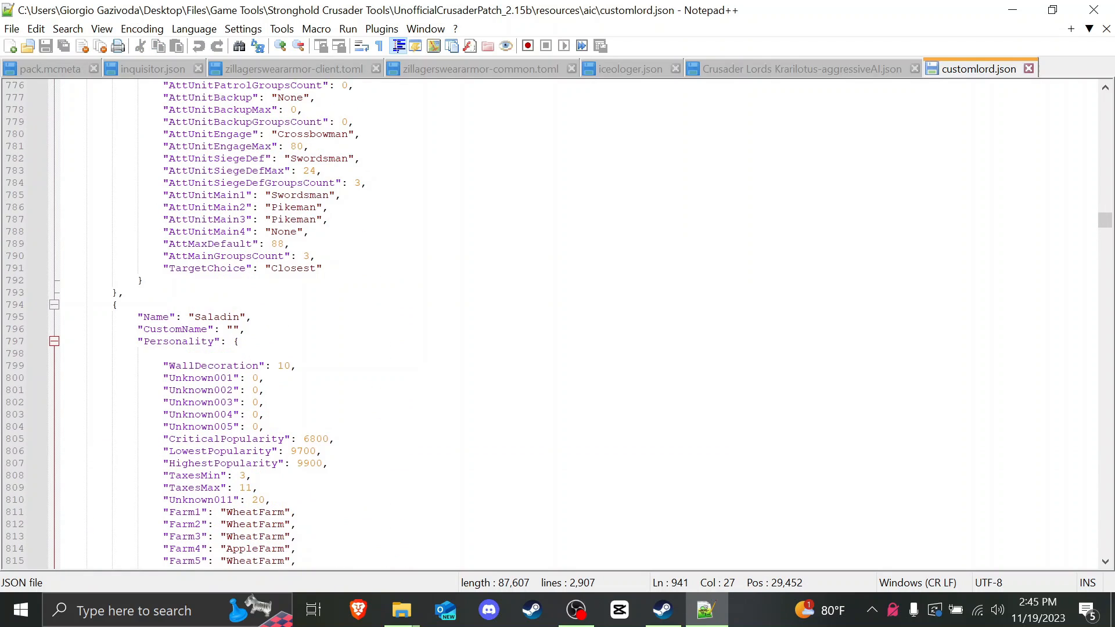
pyautogui.scroll(-1, 579, 325)
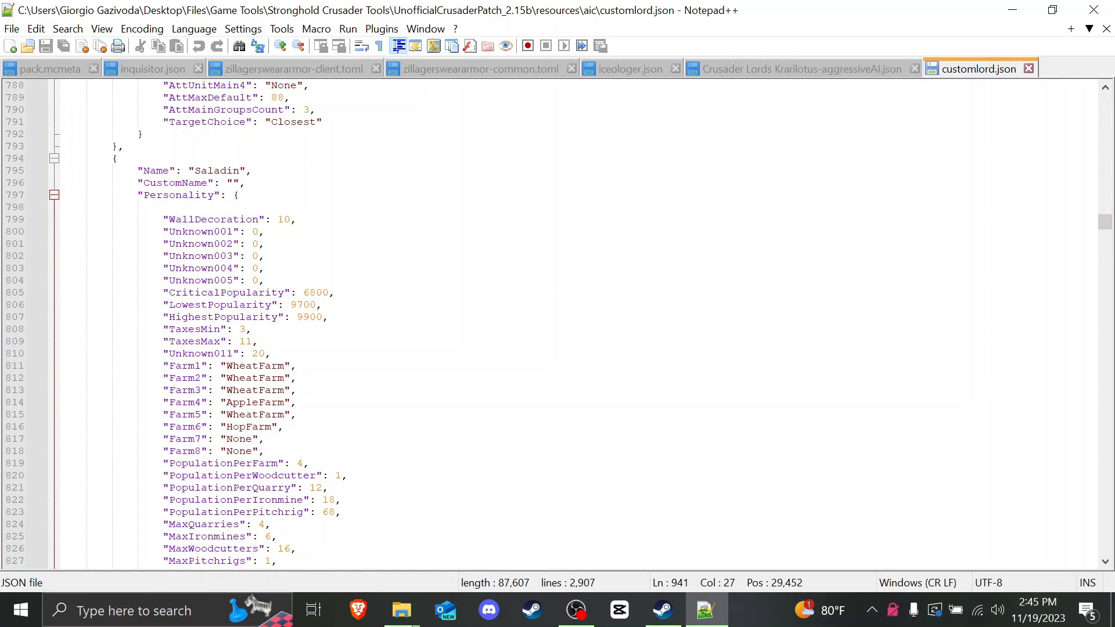
pyautogui.moveTo(163, 365); pyautogui.dragTo(298, 409)
pyautogui.scroll(-2, 298, 409)
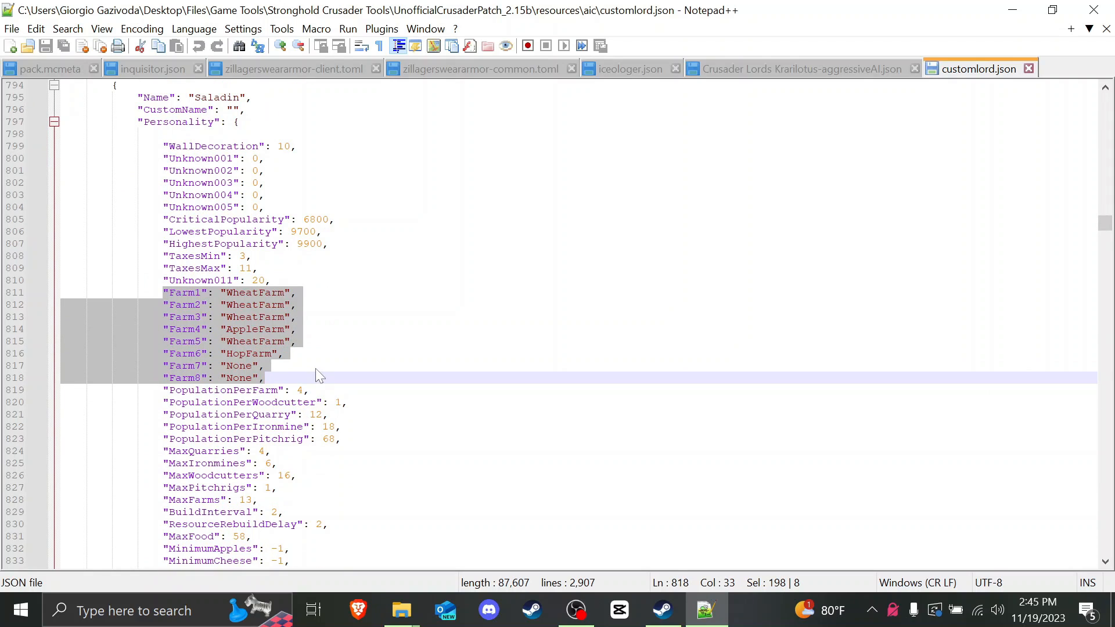
# Step: Replace Farm7's None value with WheatFarm
pyautogui.click(266, 329)
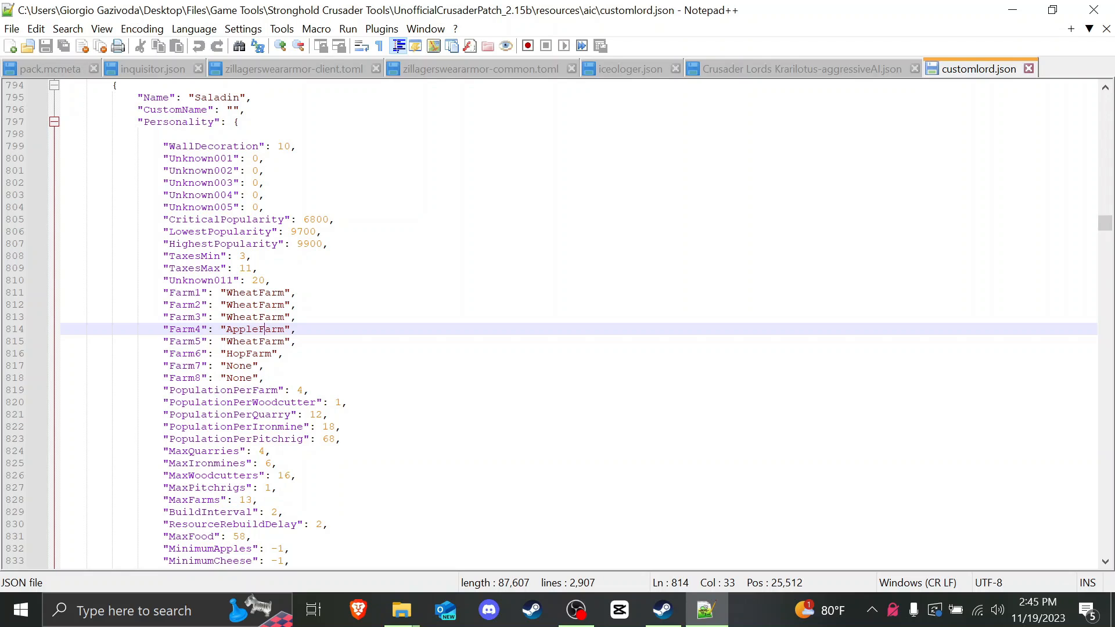
pyautogui.doubleClick(238, 365)
pyautogui.write('WheatFarm')
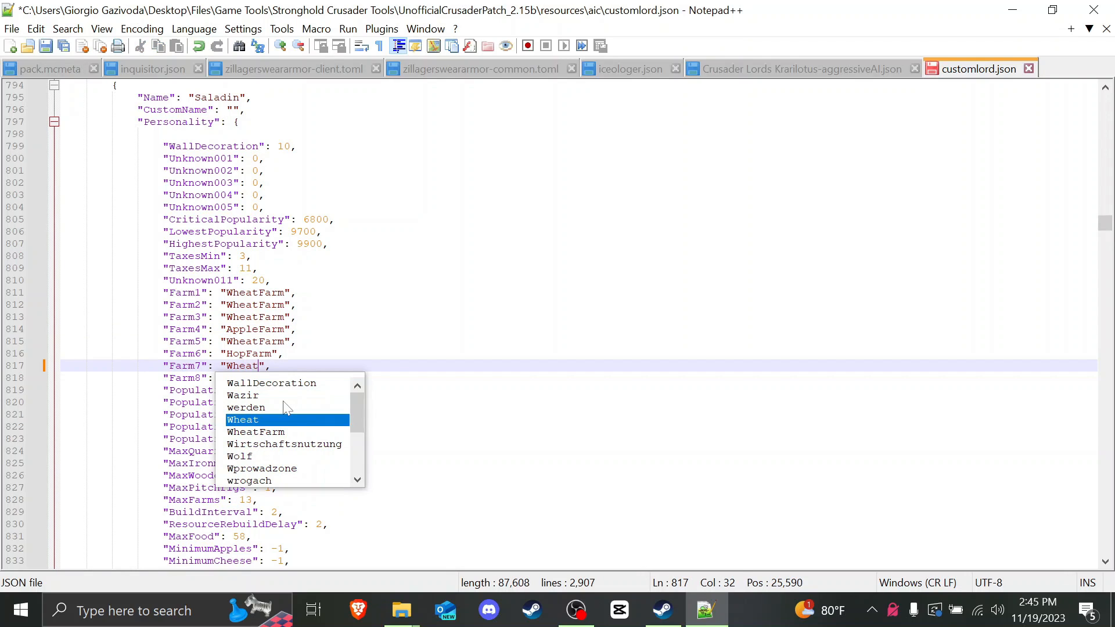
pyautogui.click(279, 328)
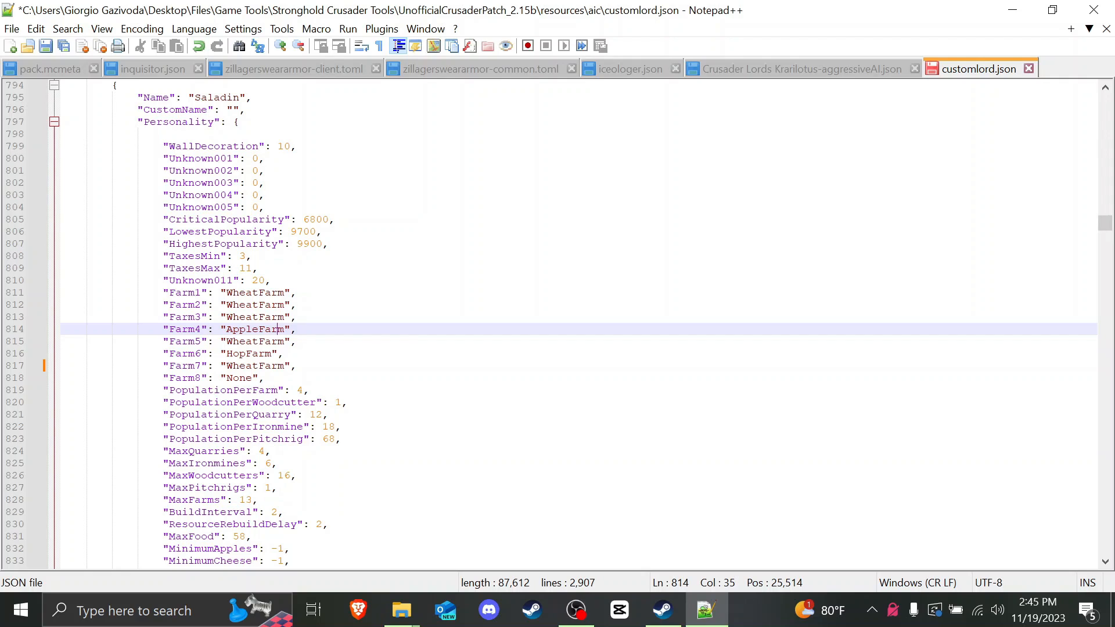
# Step: Review the MaxQuarries (4), MaxWoodcutters and MaxFarms (13) values
pyautogui.scroll(-1, 278, 328)
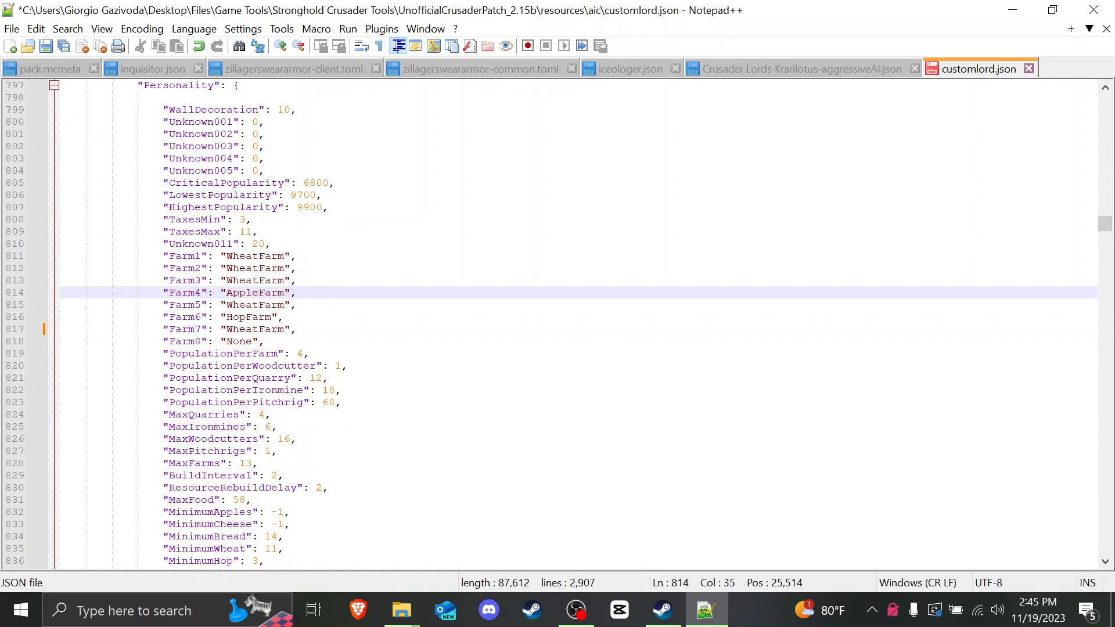
pyautogui.scroll(-2, 278, 329)
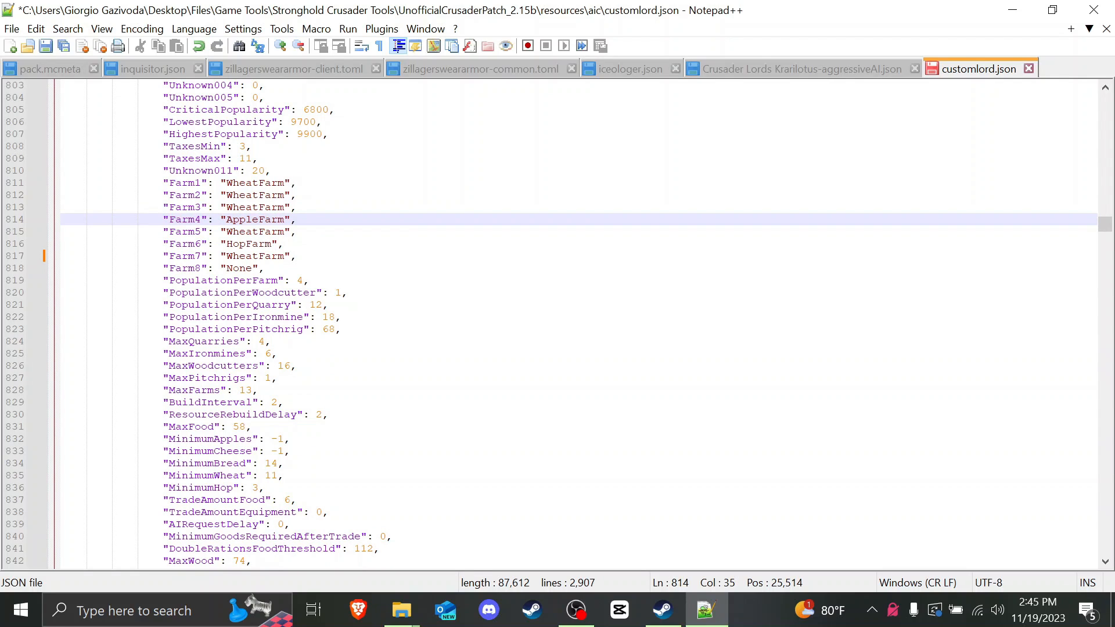
pyautogui.moveTo(169, 342); pyautogui.dragTo(241, 341)
pyautogui.click(259, 342)
pyautogui.doubleClick(261, 342)
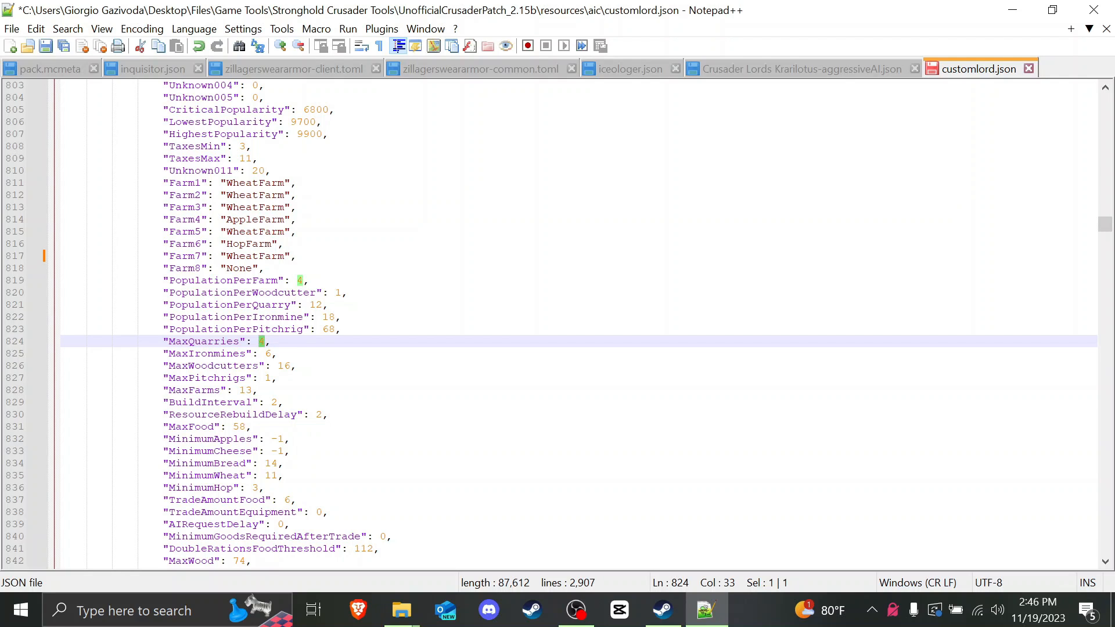
pyautogui.click(284, 365)
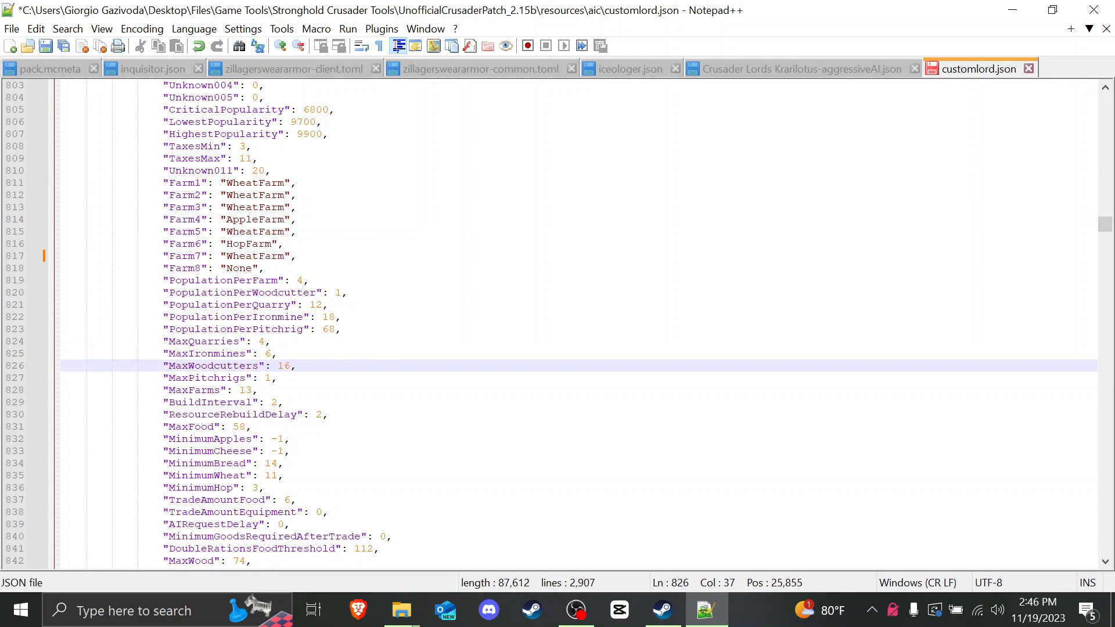
pyautogui.scroll(-2, 579, 324)
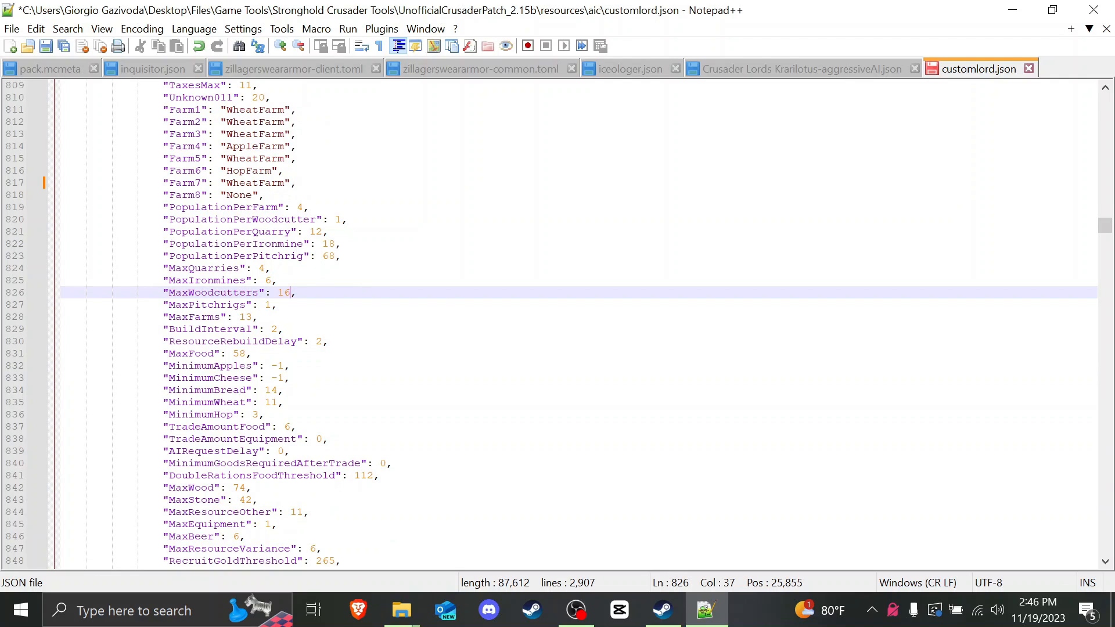
pyautogui.doubleClick(245, 317)
pyautogui.scroll(-2, 579, 324)
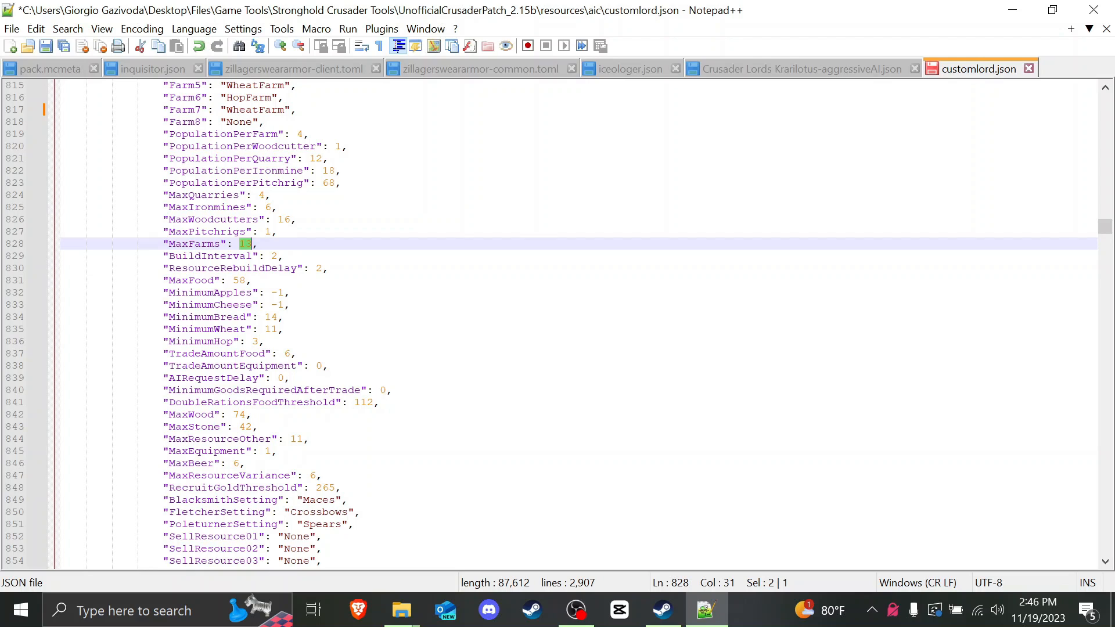
pyautogui.scroll(-6, 579, 324)
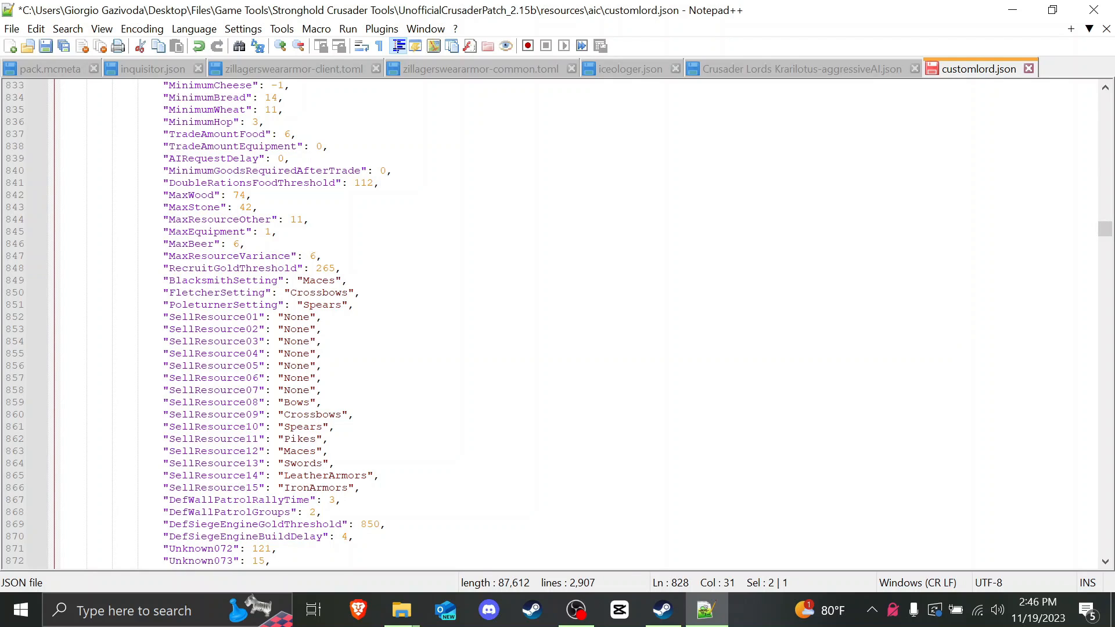
pyautogui.click(290, 292)
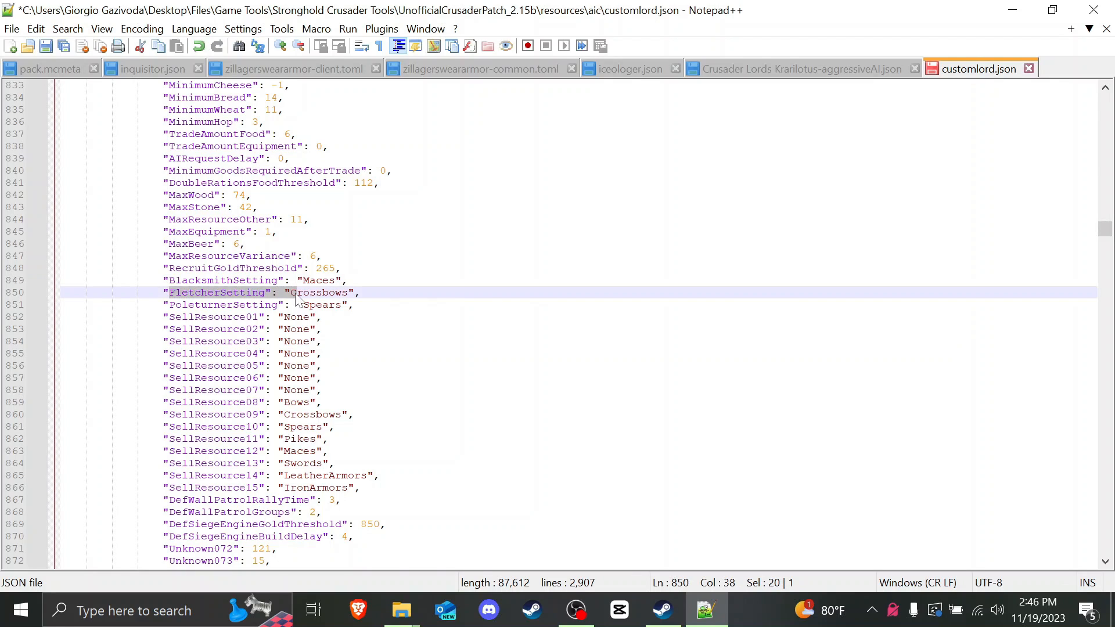
pyautogui.doubleClick(319, 292)
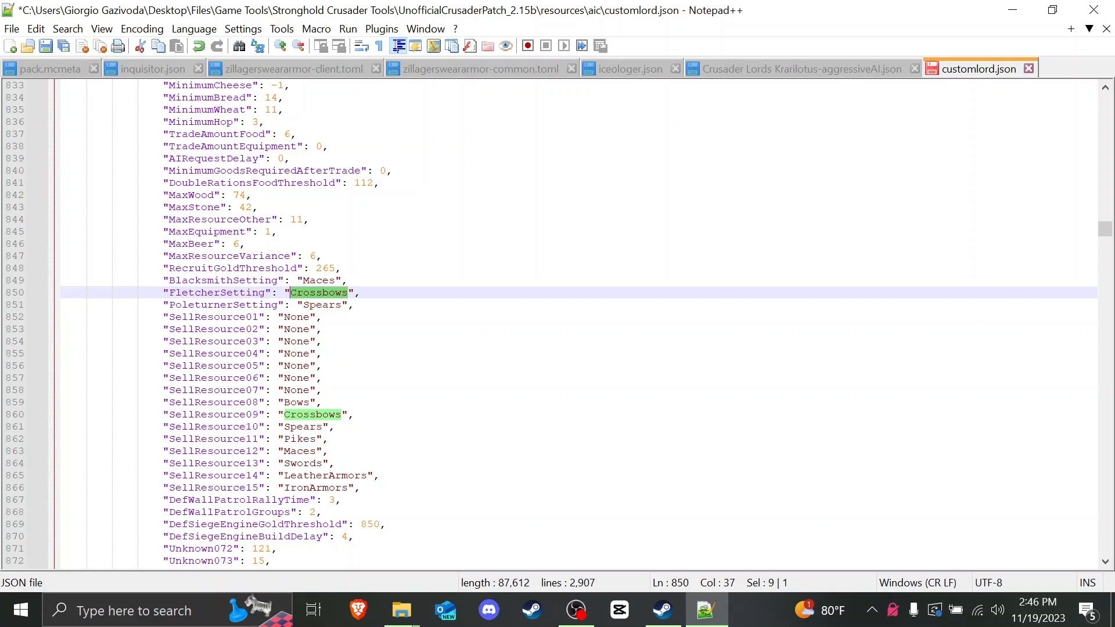
pyautogui.press('Left')
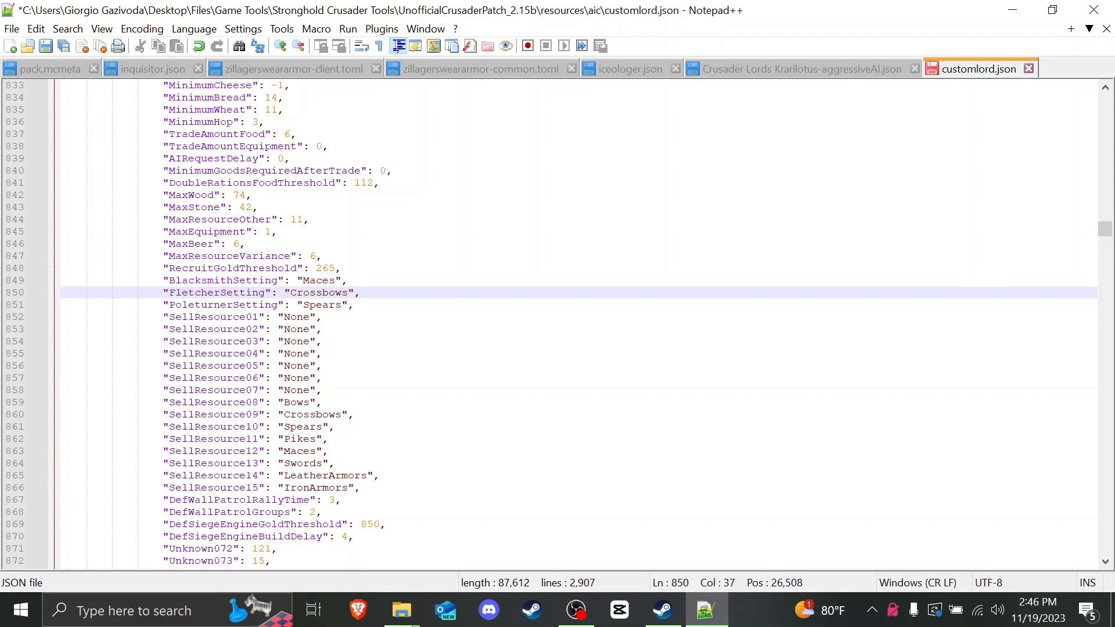
pyautogui.hotkey('shift', 'Right')
pyautogui.hotkey('shift', 'Right')
pyautogui.hotkey('shift', 'Right')
pyautogui.hotkey('shift', 'Right')
pyautogui.hotkey('shift', 'Right')
pyautogui.hotkey('shift', 'Right')
pyautogui.hotkey('shift', 'Right')
pyautogui.hotkey('shift', 'Right')
pyautogui.hotkey('shift', 'Right')
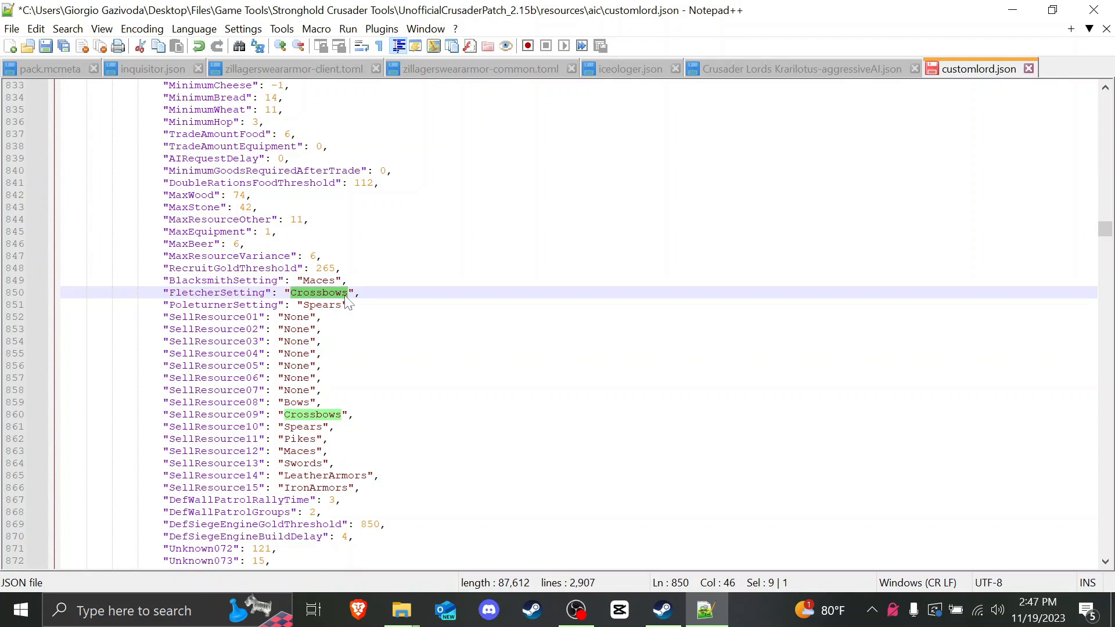
pyautogui.write('Bows')
pyautogui.press('BackSpace')
pyautogui.press('BackSpace')
pyautogui.press('BackSpace')
pyautogui.press('BackSpace')
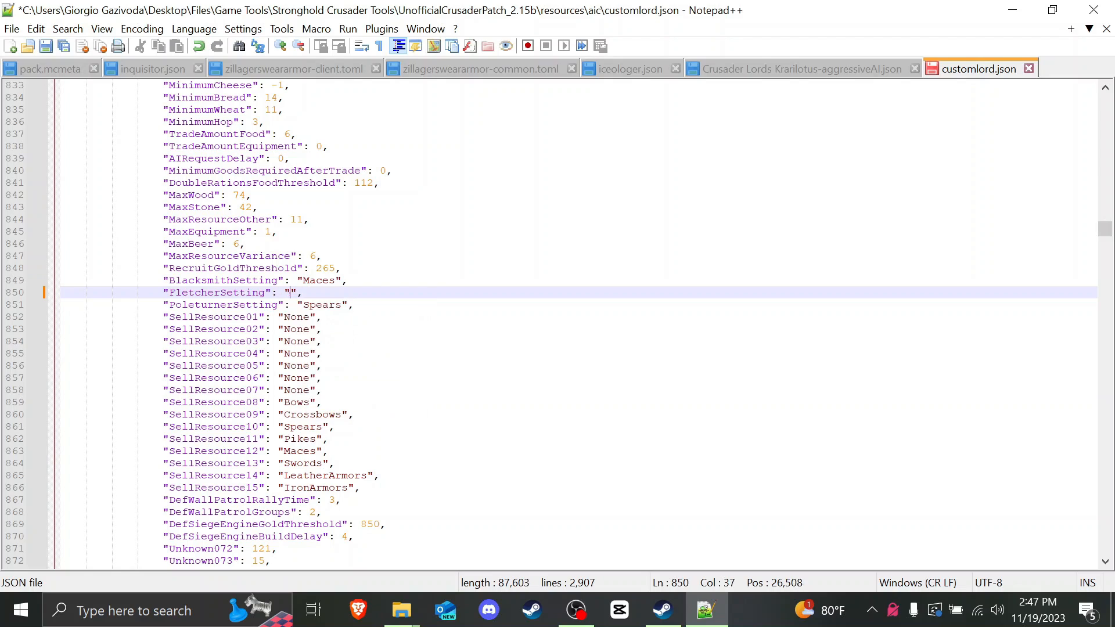
pyautogui.write('Crossbo')
pyautogui.press('BackSpace')
pyautogui.press('BackSpace')
pyautogui.press('BackSpace')
pyautogui.press('BackSpace')
pyautogui.press('BackSpace')
pyautogui.press('BackSpace')
pyautogui.press('BackSpace')
pyautogui.write('B')
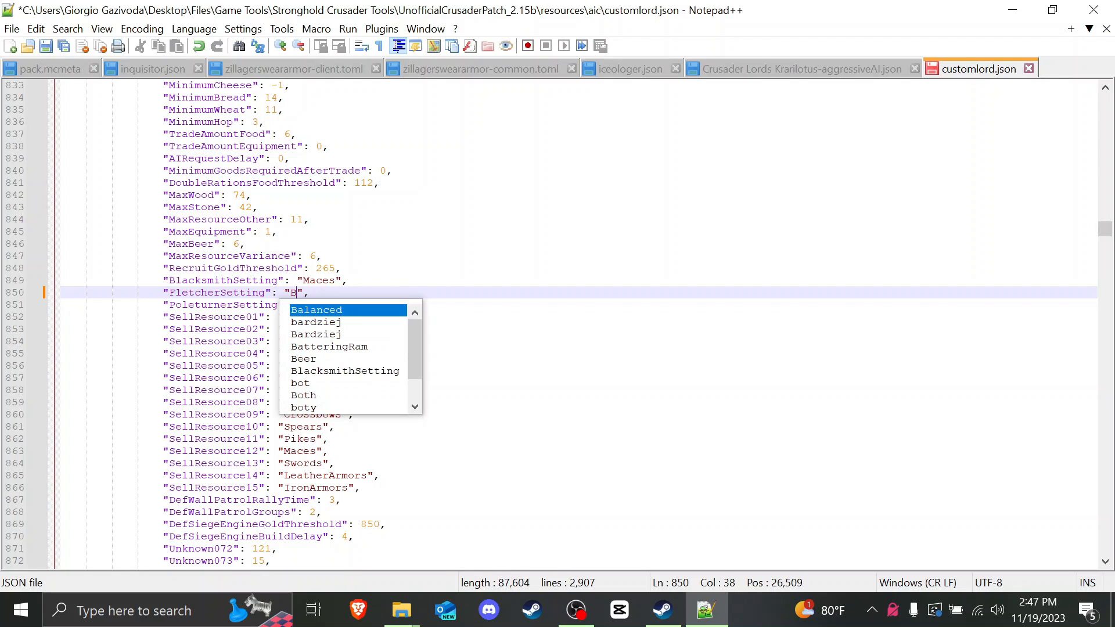
pyautogui.write('oth')
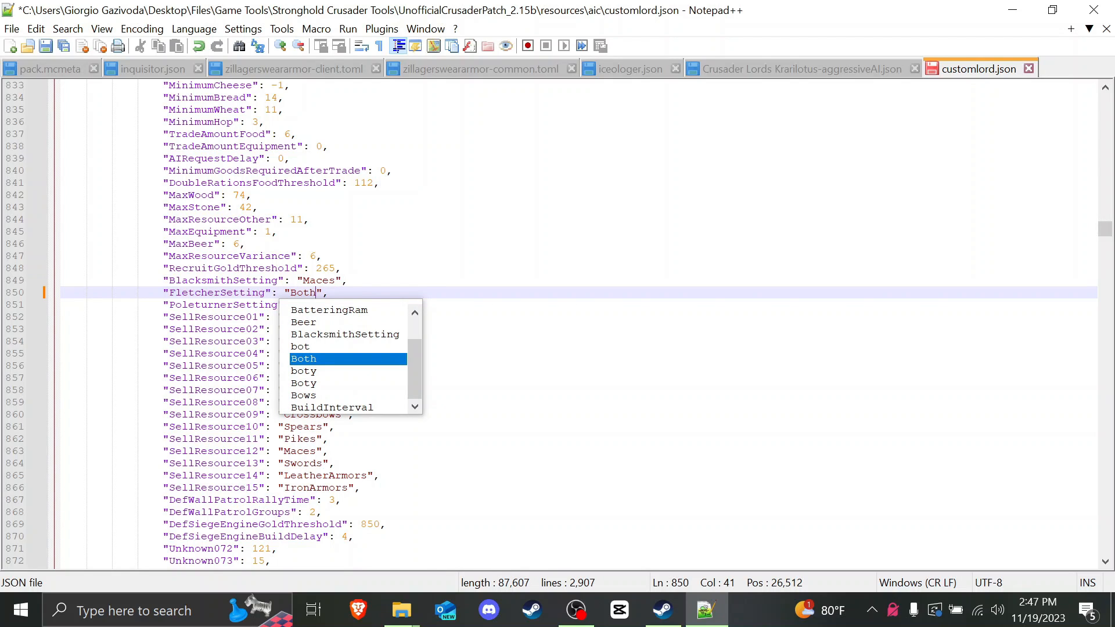
pyautogui.press('BackSpace')
pyautogui.press('BackSpace')
pyautogui.press('BackSpace')
pyautogui.press('BackSpace')
pyautogui.write('Crossbows')
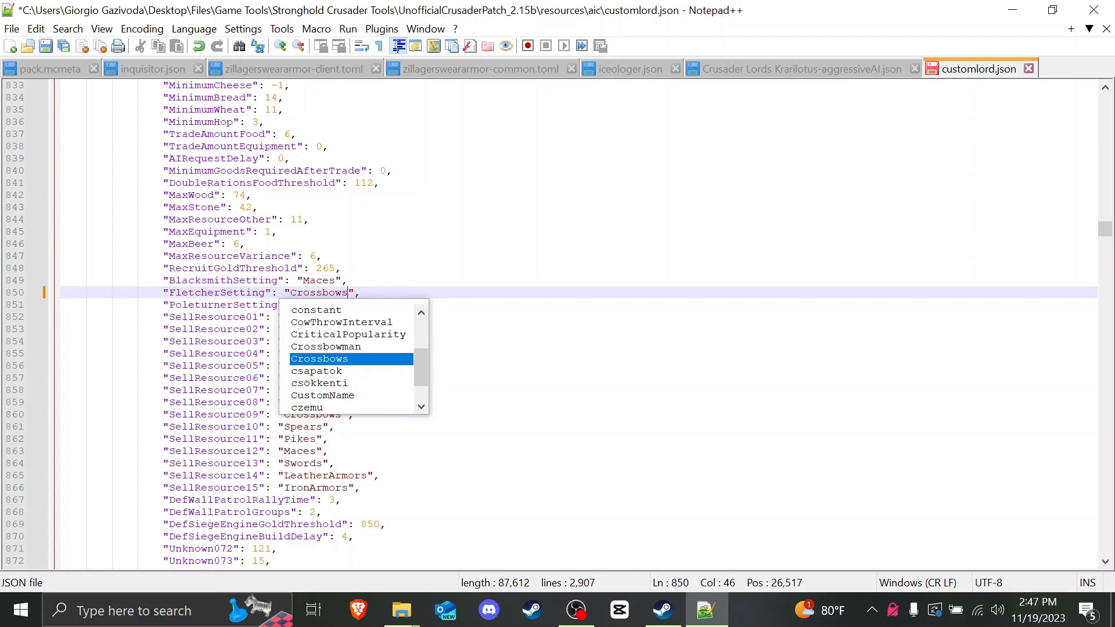
pyautogui.click(349, 280)
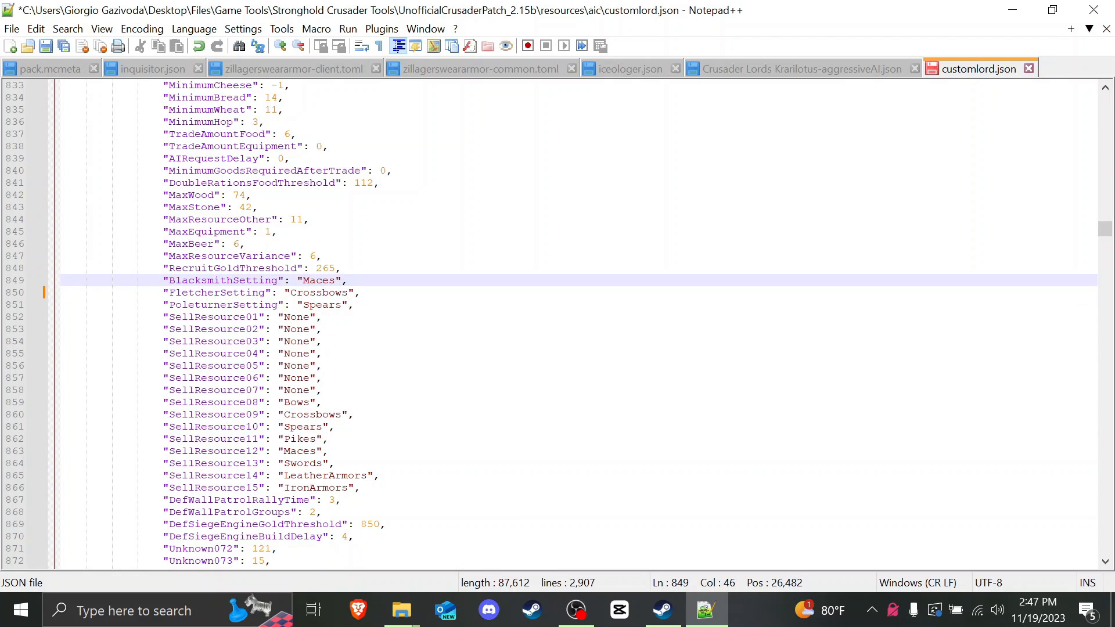
pyautogui.click(323, 317)
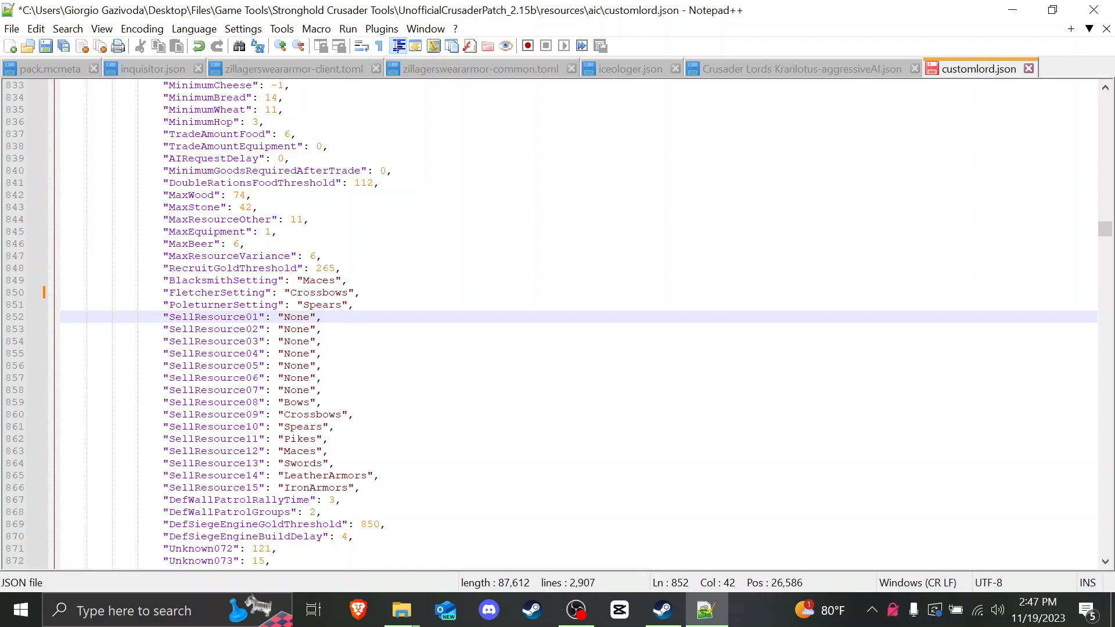
pyautogui.scroll(-1, 555, 324)
pyautogui.scroll(-1, 555, 323)
pyautogui.moveTo(283, 341); pyautogui.dragTo(340, 341)
pyautogui.write('None')
pyautogui.click(330, 329)
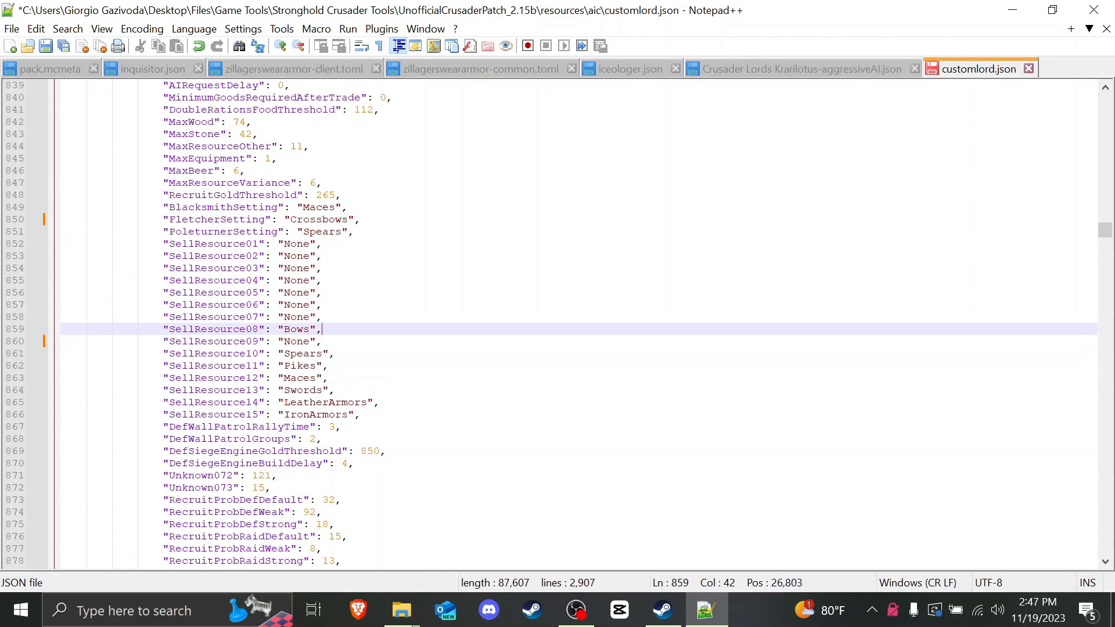
pyautogui.moveTo(284, 403); pyautogui.dragTo(368, 403)
pyautogui.write('None')
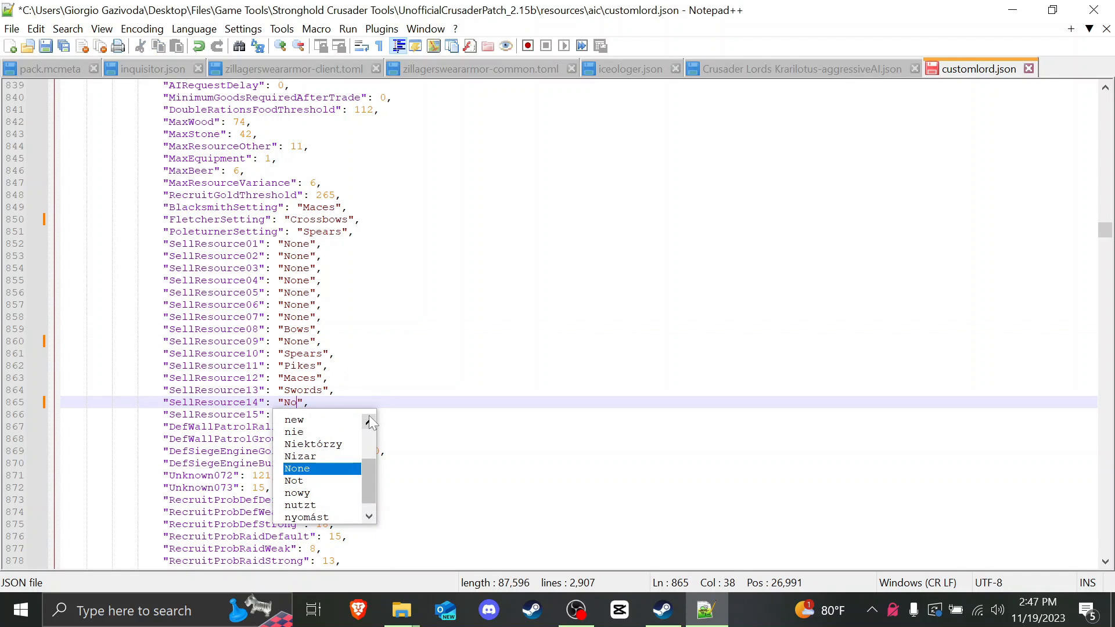
pyautogui.click(361, 391)
pyautogui.scroll(-1, 361, 391)
pyautogui.scroll(1, 362, 391)
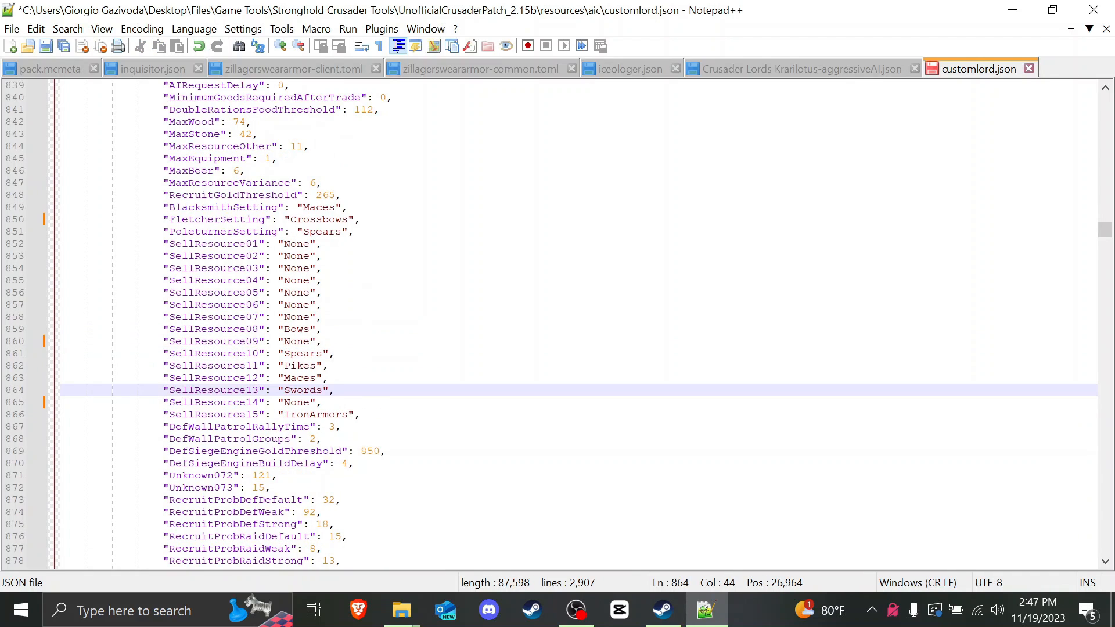
pyautogui.scroll(-1, 578, 323)
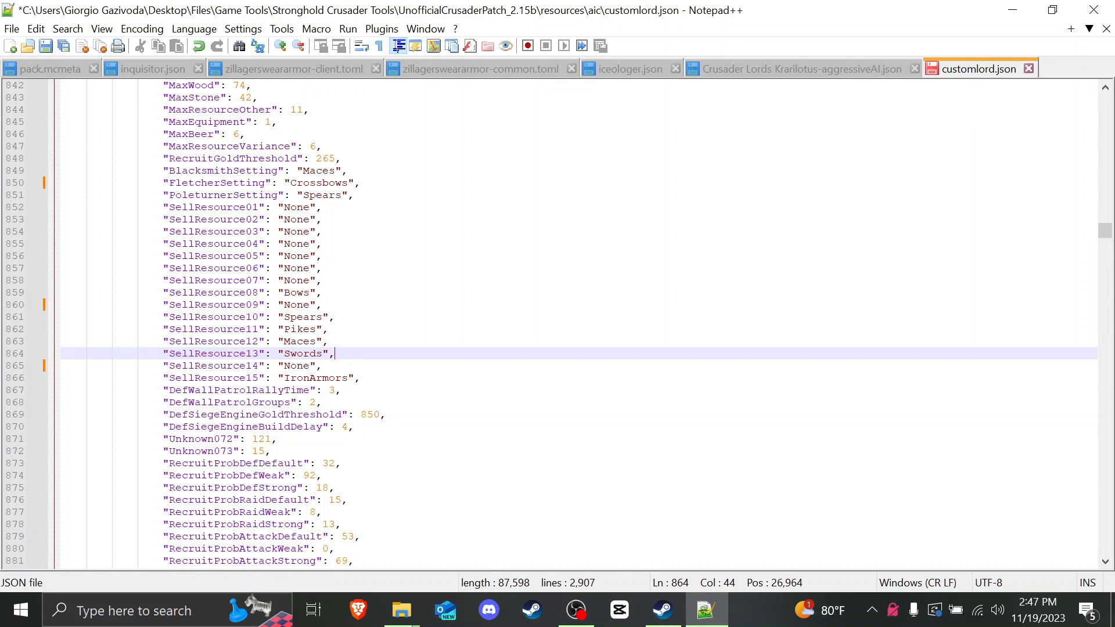
pyautogui.scroll(-5, 554, 323)
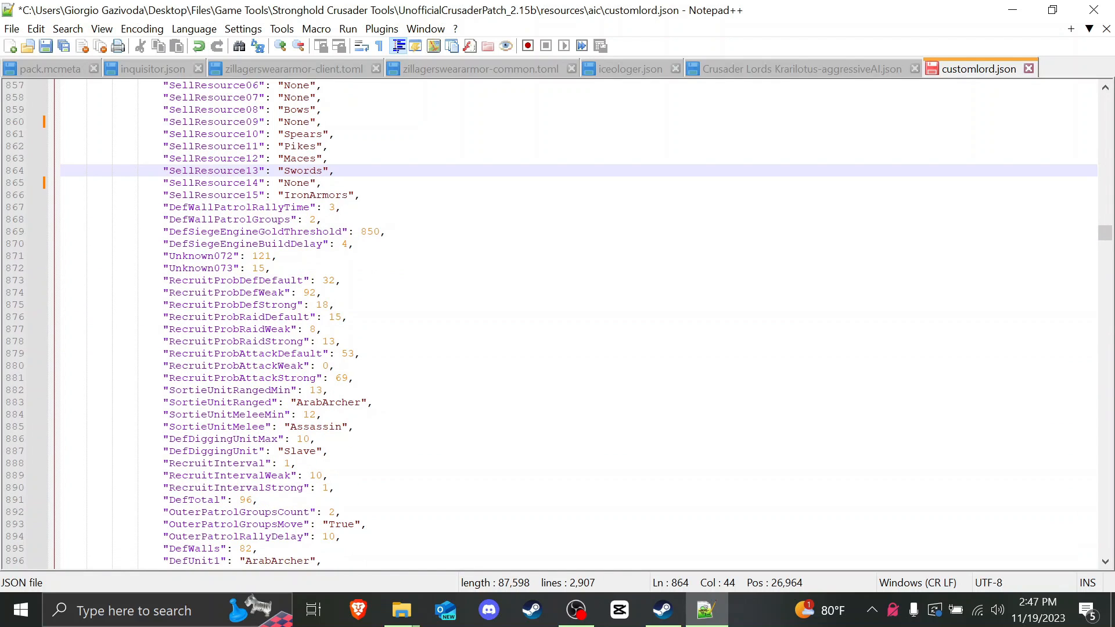
pyautogui.scroll(-1, 554, 322)
pyautogui.moveTo(169, 244); pyautogui.dragTo(303, 329)
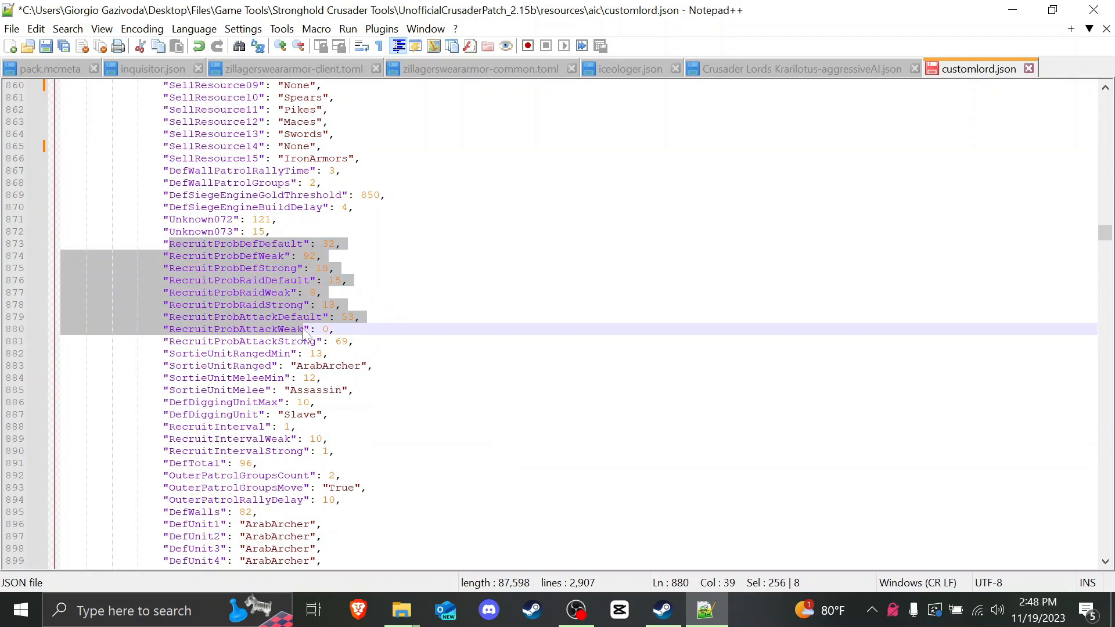
pyautogui.click(329, 341)
pyautogui.click(354, 341)
pyautogui.scroll(-1, 554, 323)
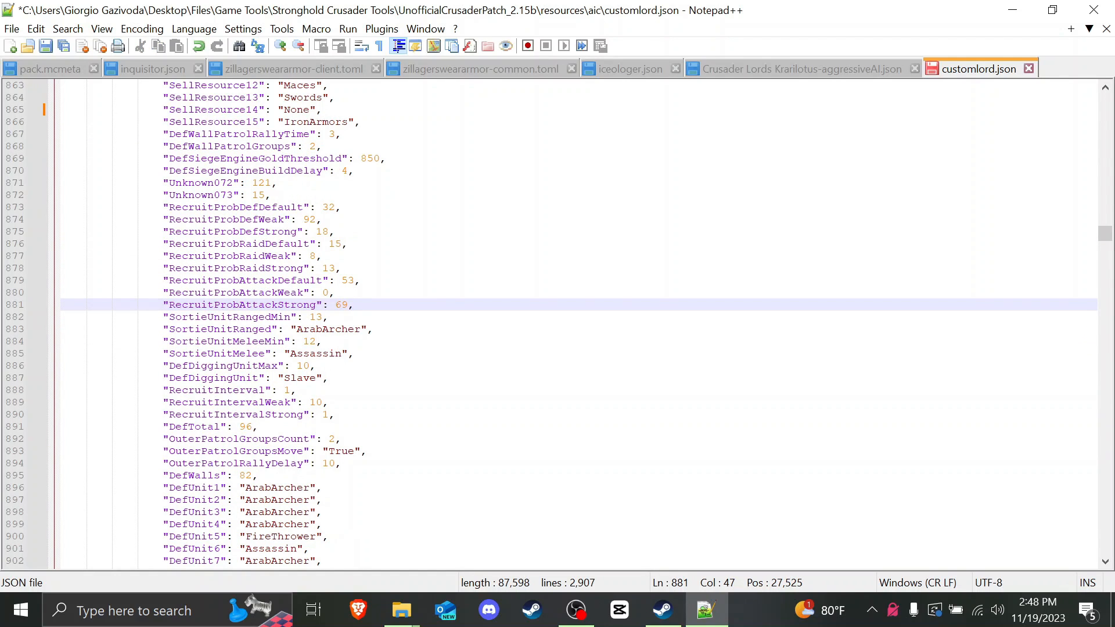
pyautogui.click(323, 341)
pyautogui.scroll(-1, 554, 323)
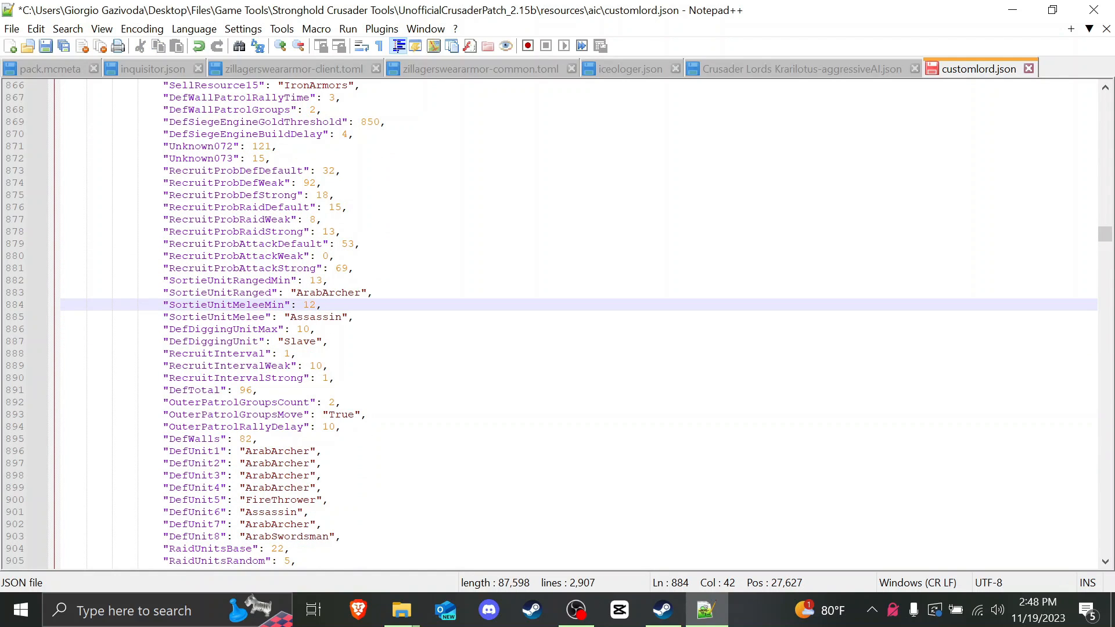
pyautogui.doubleClick(353, 293)
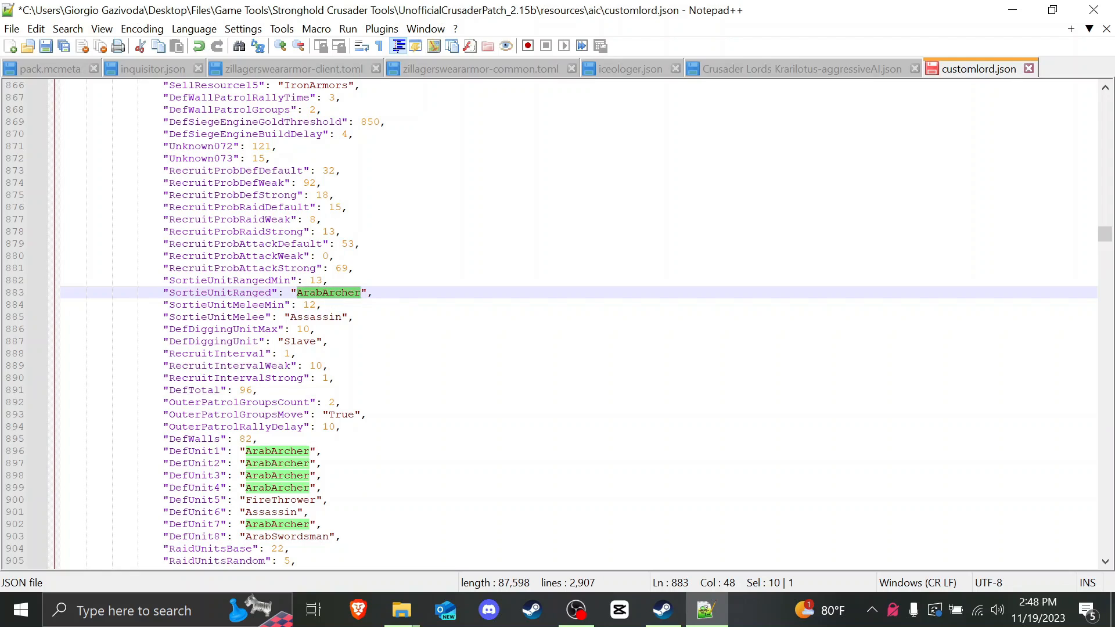
pyautogui.click(356, 317)
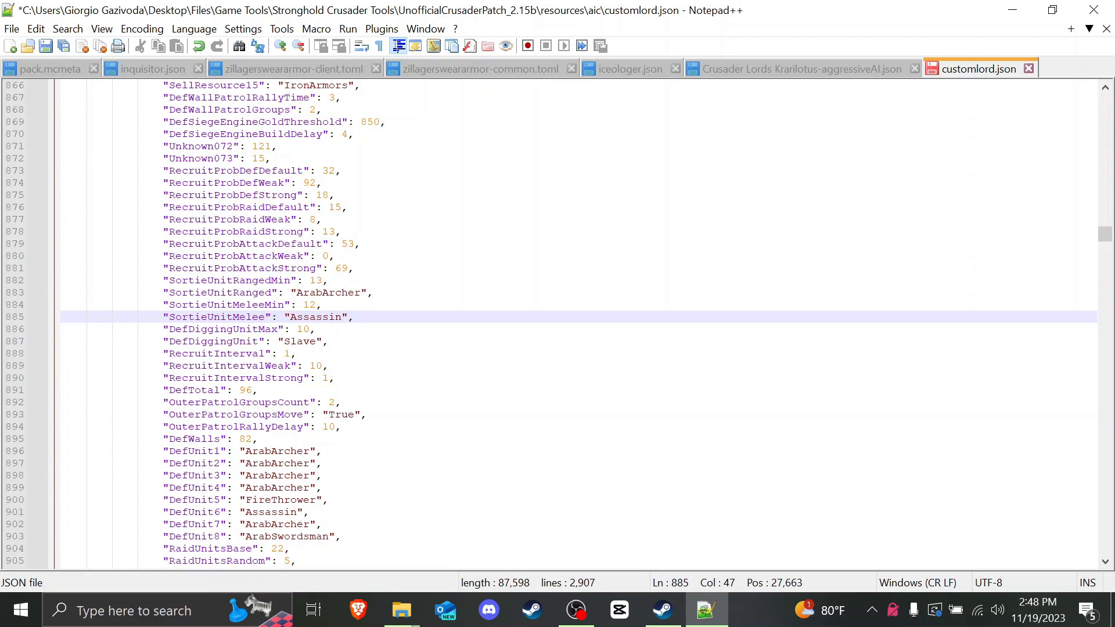
pyautogui.doubleClick(316, 317)
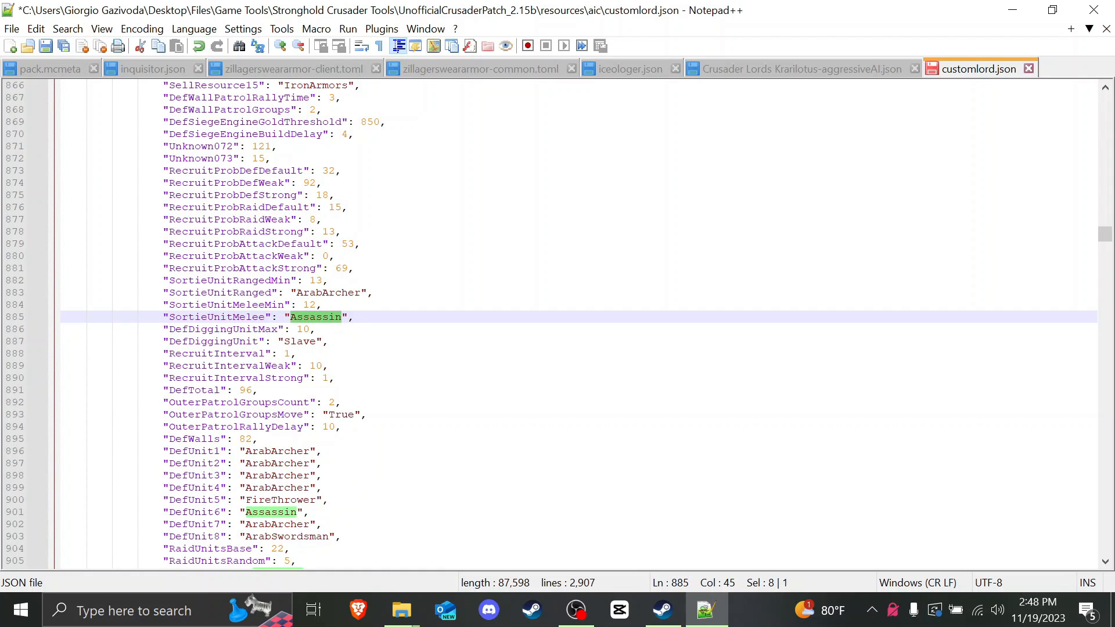
pyautogui.doubleClick(328, 293)
pyautogui.click(323, 305)
pyautogui.click(353, 317)
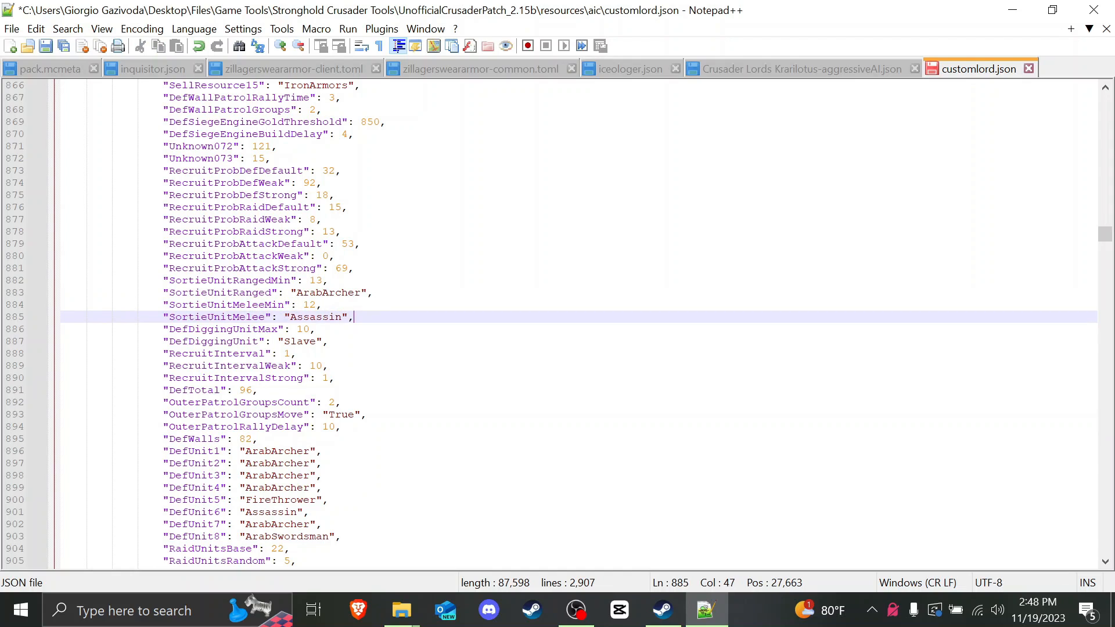
pyautogui.click(322, 305)
pyautogui.click(353, 317)
pyautogui.click(373, 293)
pyautogui.scroll(-2, 374, 293)
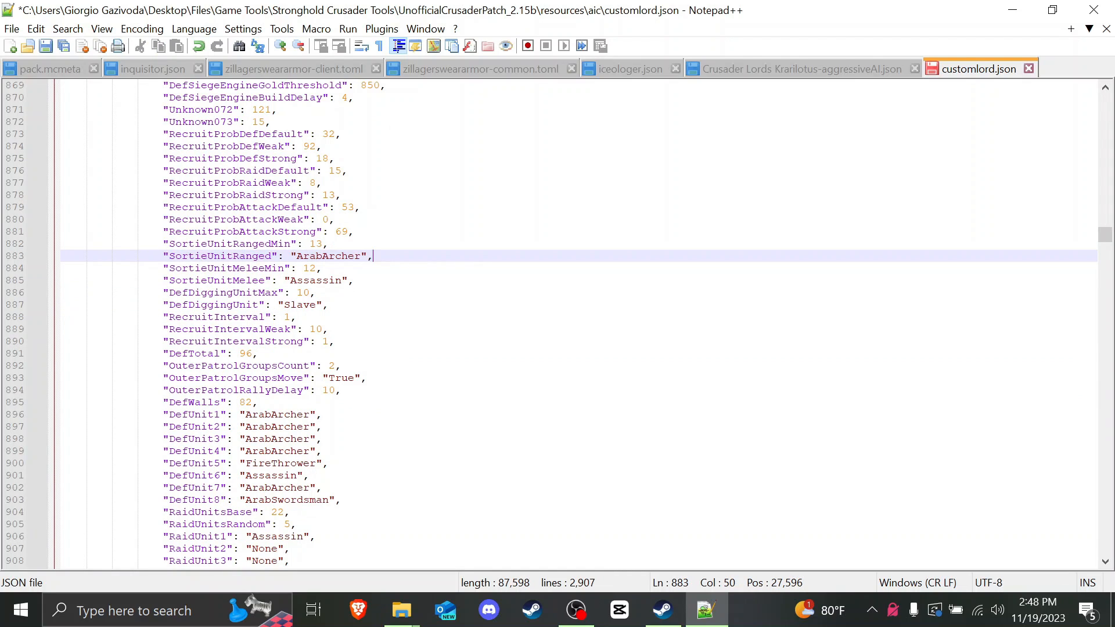
pyautogui.doubleClick(301, 268)
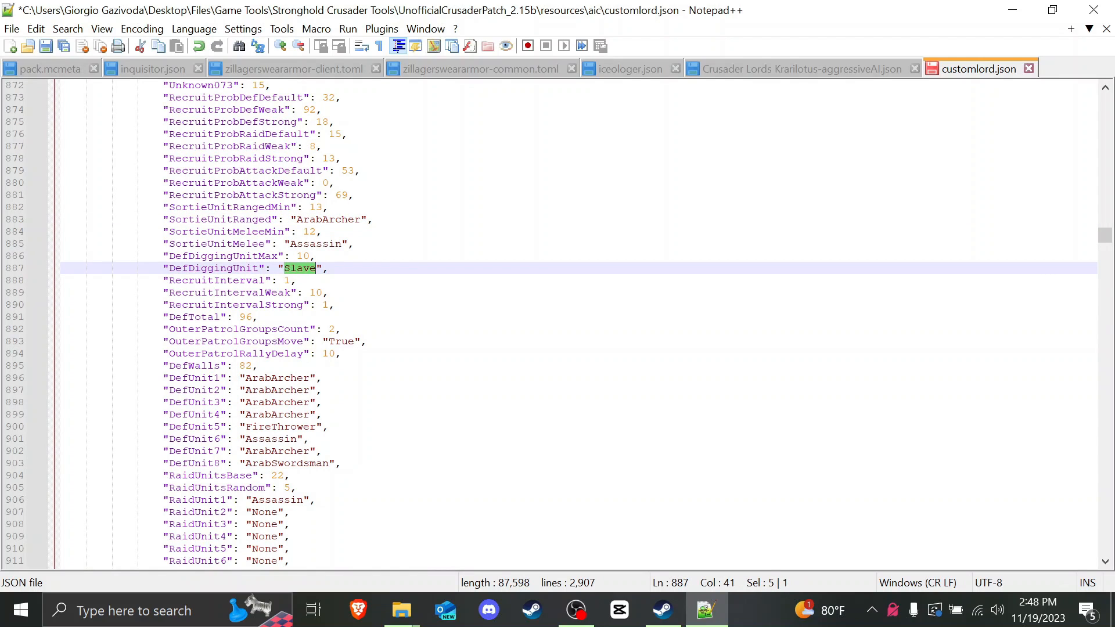
pyautogui.scroll(-1, 555, 323)
# Step: Edit DefTotal to 126 and DefWalls to 102, then check both new values
pyautogui.click(244, 280)
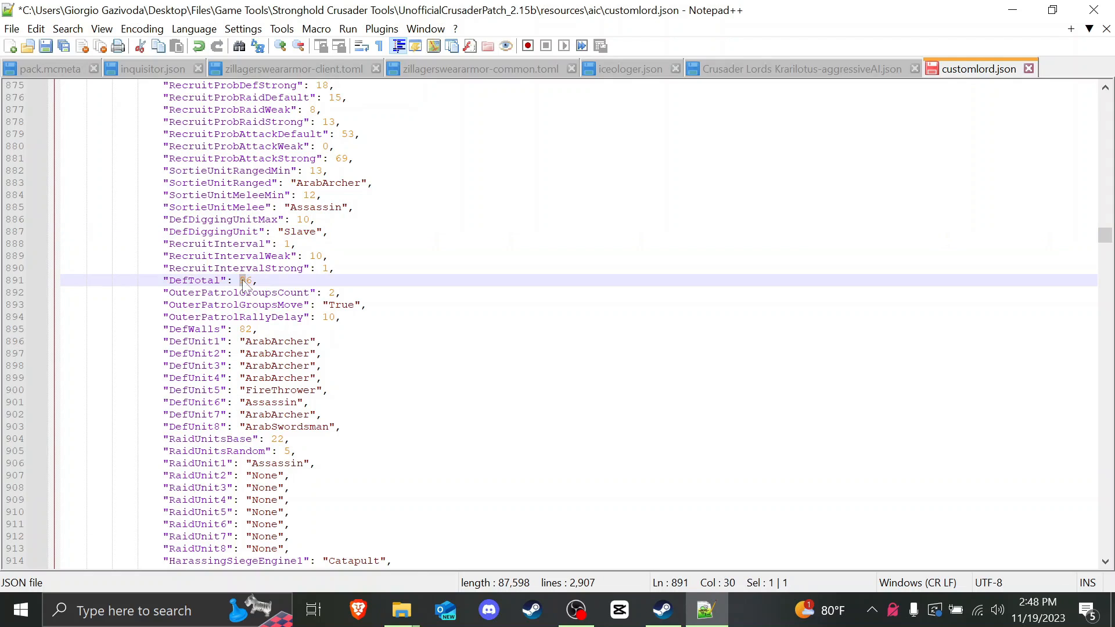
pyautogui.moveTo(169, 280); pyautogui.dragTo(245, 281)
pyautogui.click(253, 281)
pyautogui.write('12')
pyautogui.moveTo(246, 330); pyautogui.dragTo(239, 330)
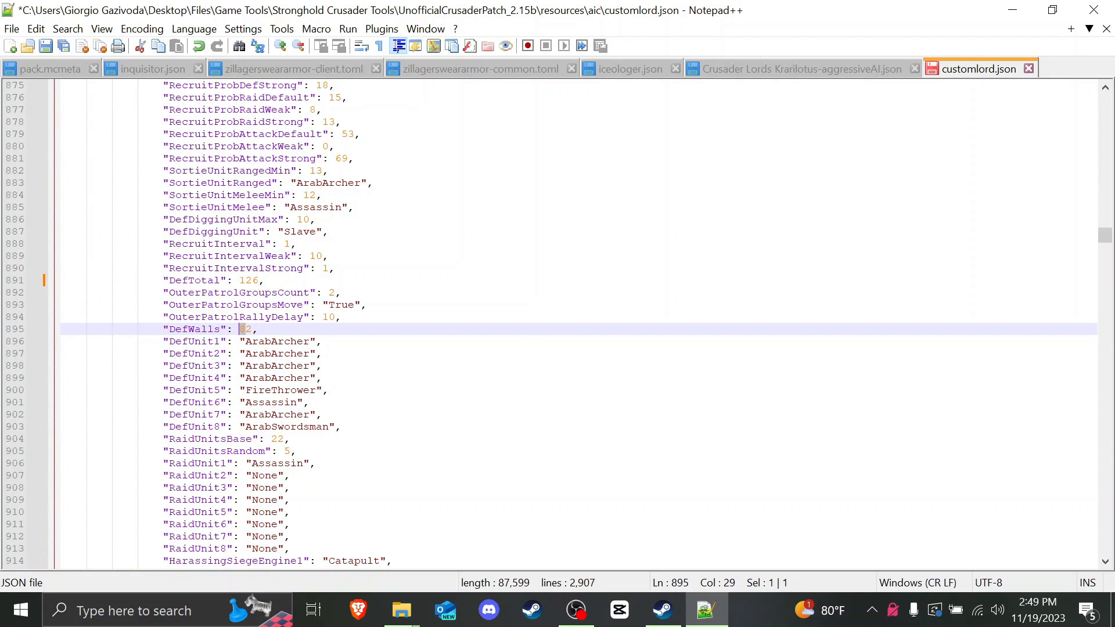
pyautogui.write('10')
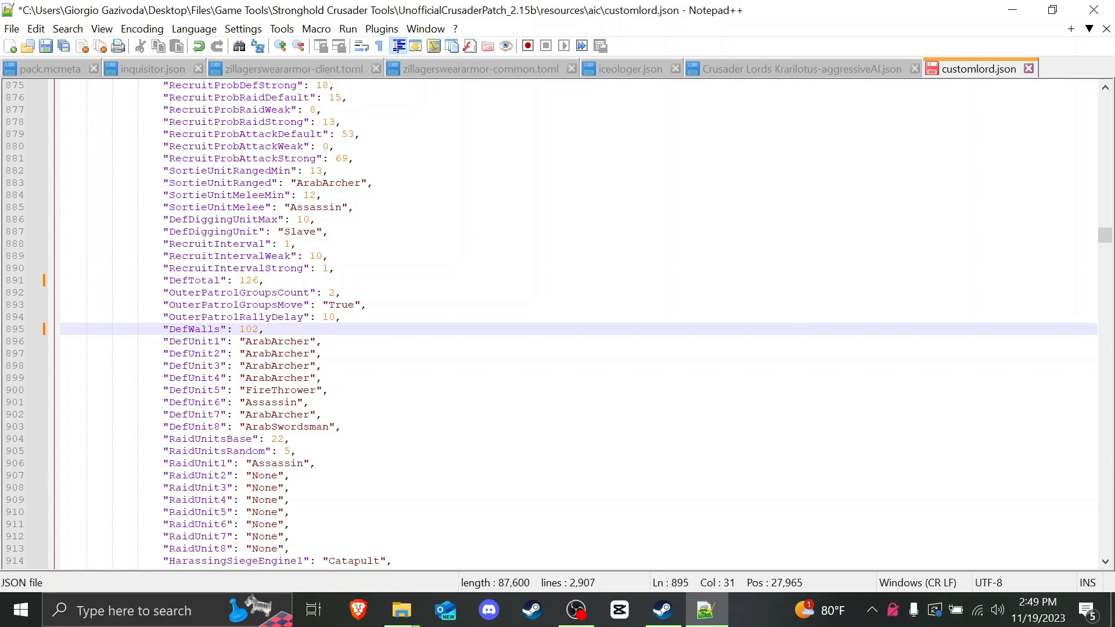
pyautogui.moveTo(239, 280); pyautogui.dragTo(258, 280)
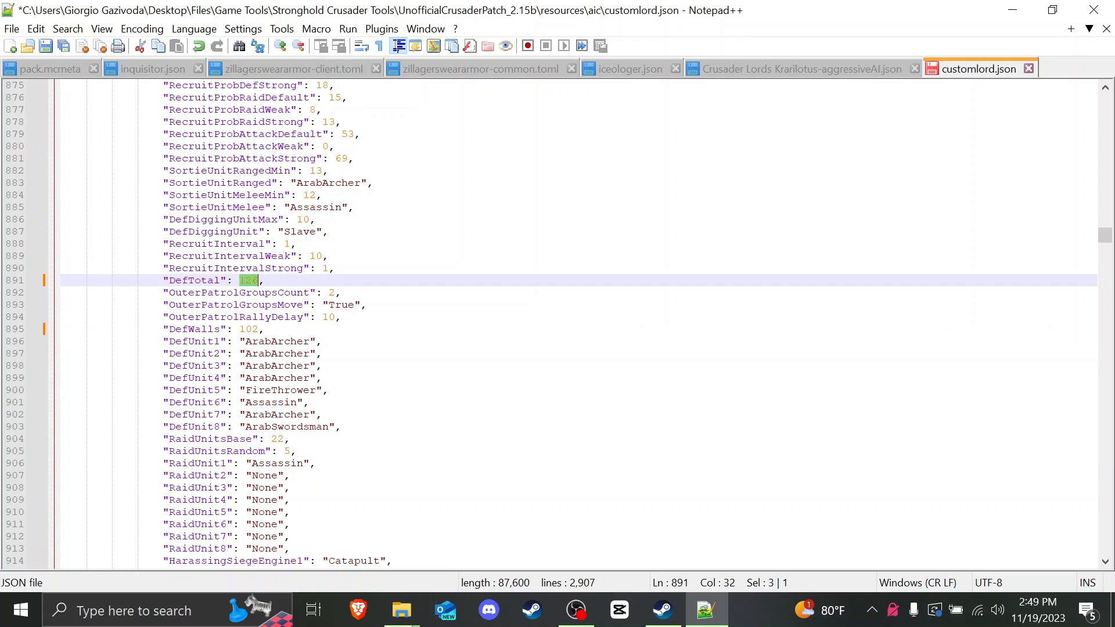
pyautogui.moveTo(239, 330); pyautogui.dragTo(258, 329)
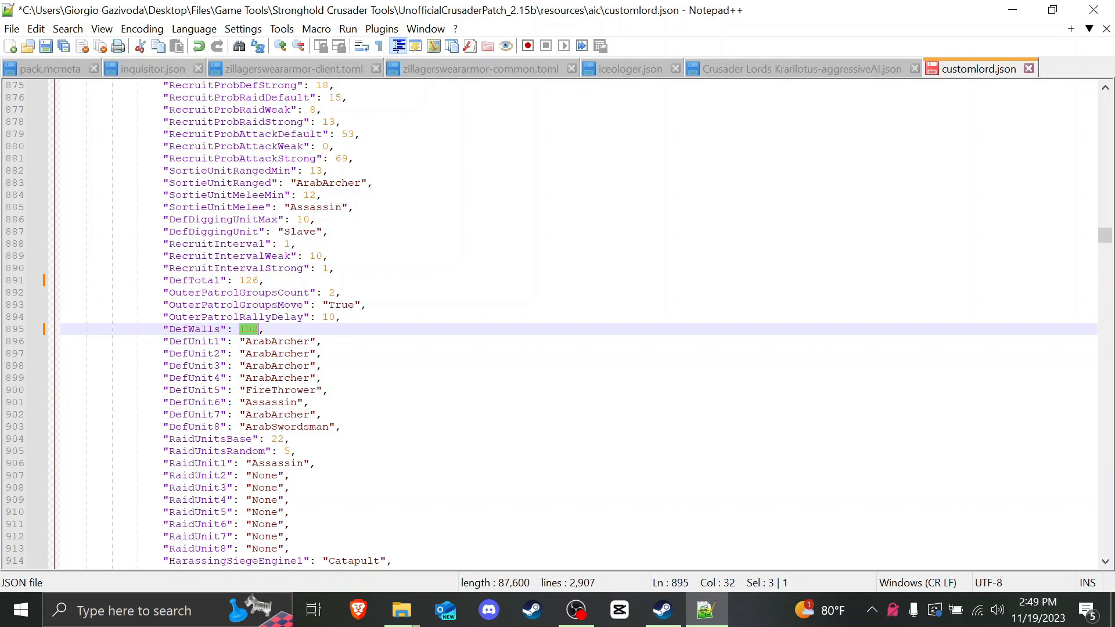
# Step: Inspect the OuterPatrolGroupsCount (2) and OuterPatrolRallyDelay (10) values
pyautogui.scroll(-1, 578, 325)
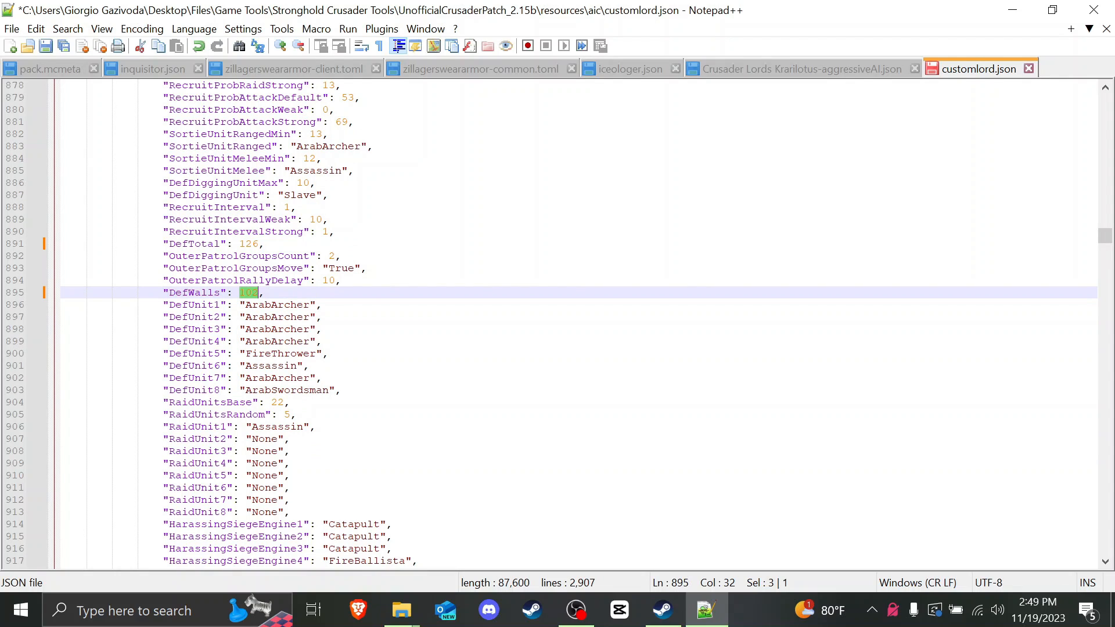
pyautogui.click(323, 305)
pyautogui.moveTo(182, 256); pyautogui.dragTo(323, 257)
pyautogui.click(330, 256)
pyautogui.click(329, 256)
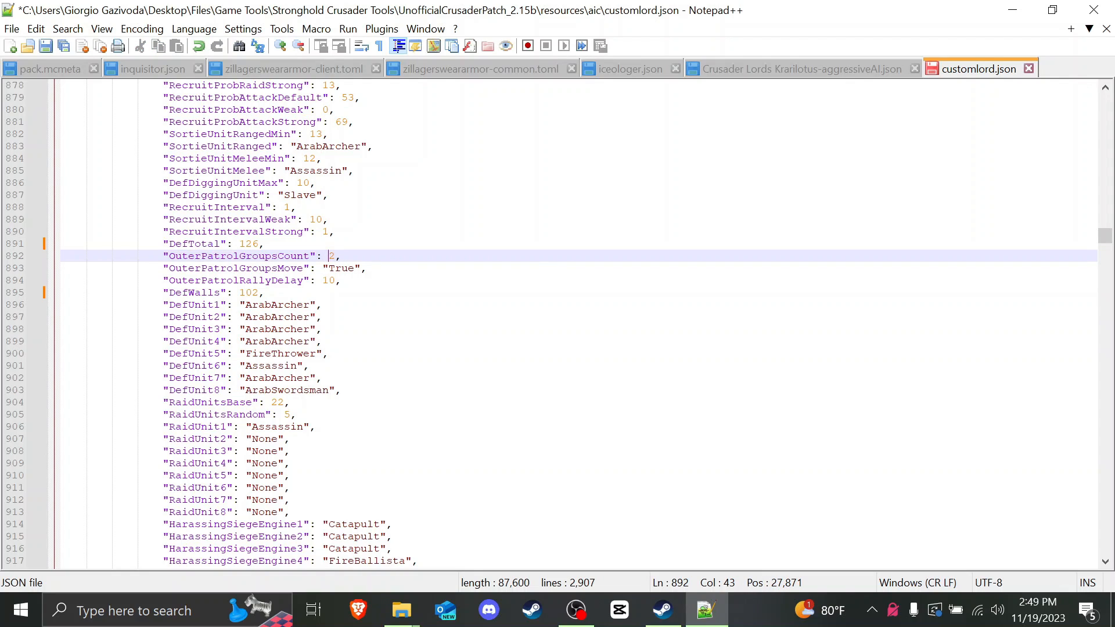
pyautogui.doubleClick(328, 280)
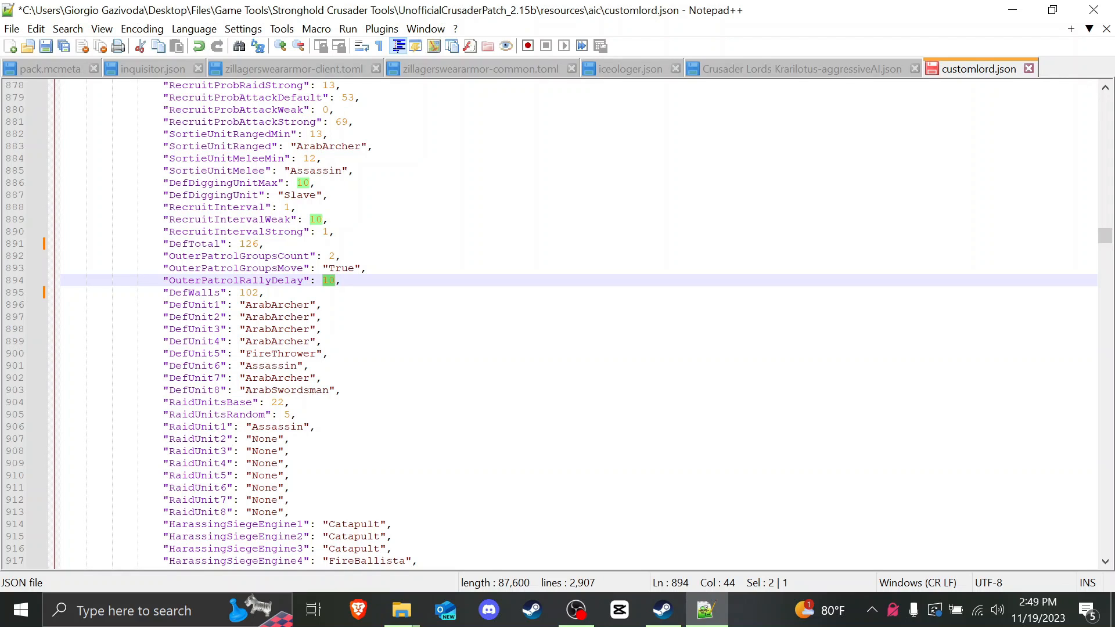
pyautogui.scroll(-2, 557, 325)
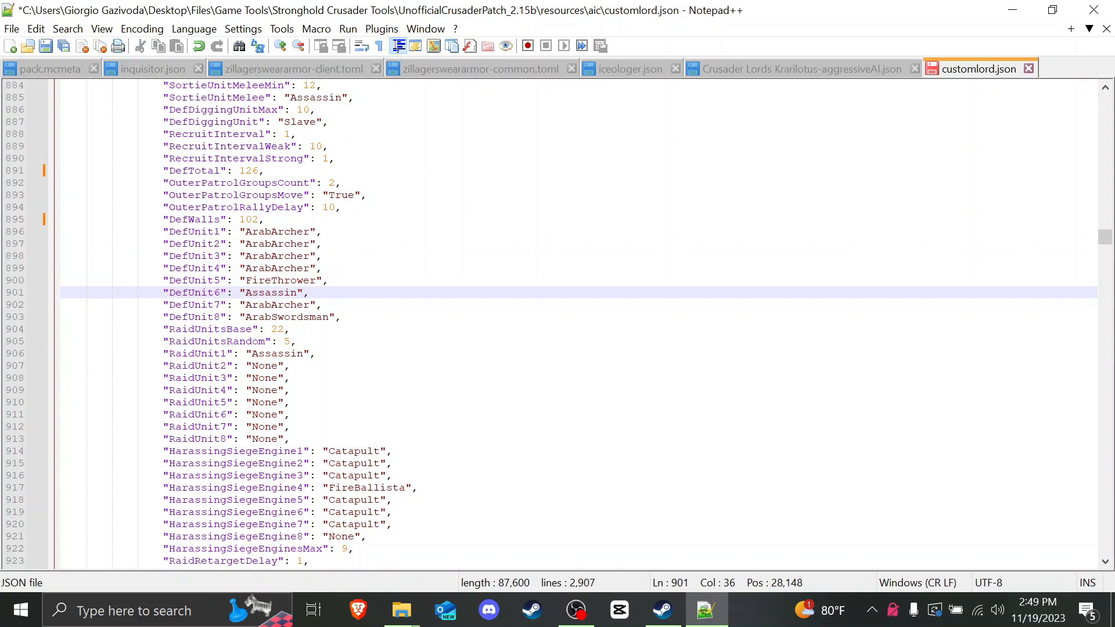
pyautogui.moveTo(342, 317); pyautogui.dragTo(163, 232)
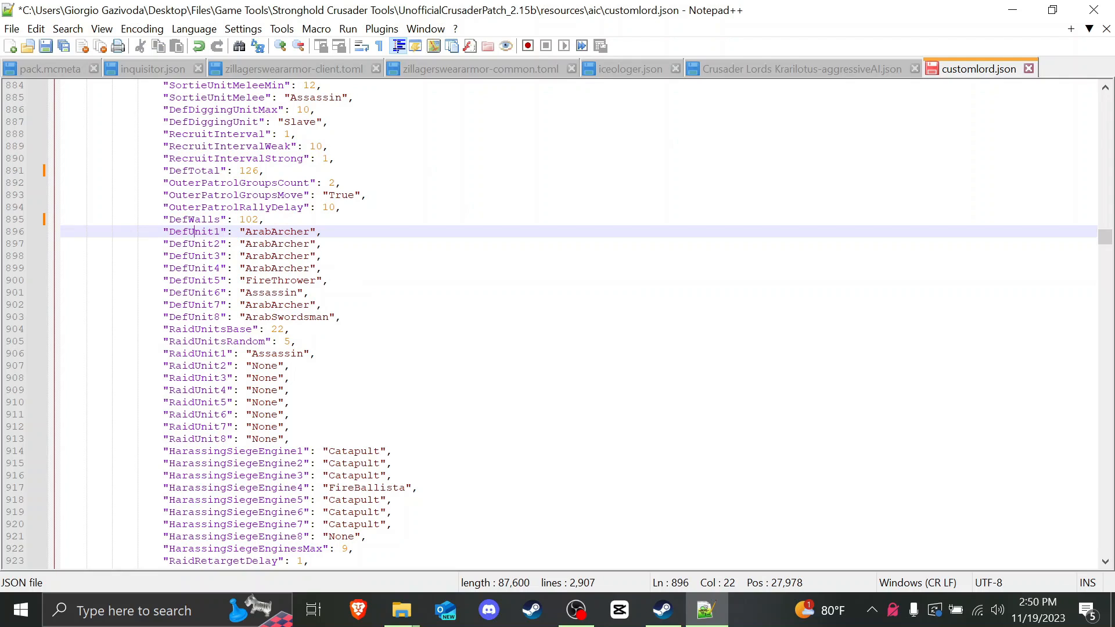
# Step: Replace ArabArcher with Crossbowman on DefUnit1 and DefUnit2
pyautogui.doubleClick(277, 231)
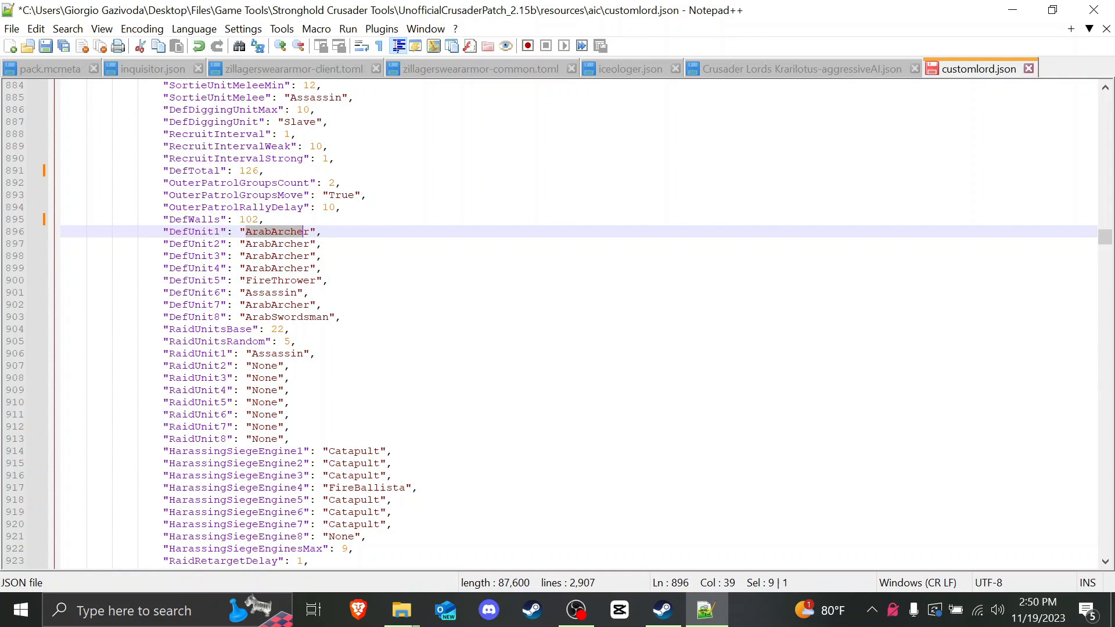
pyautogui.write('Crossbowman')
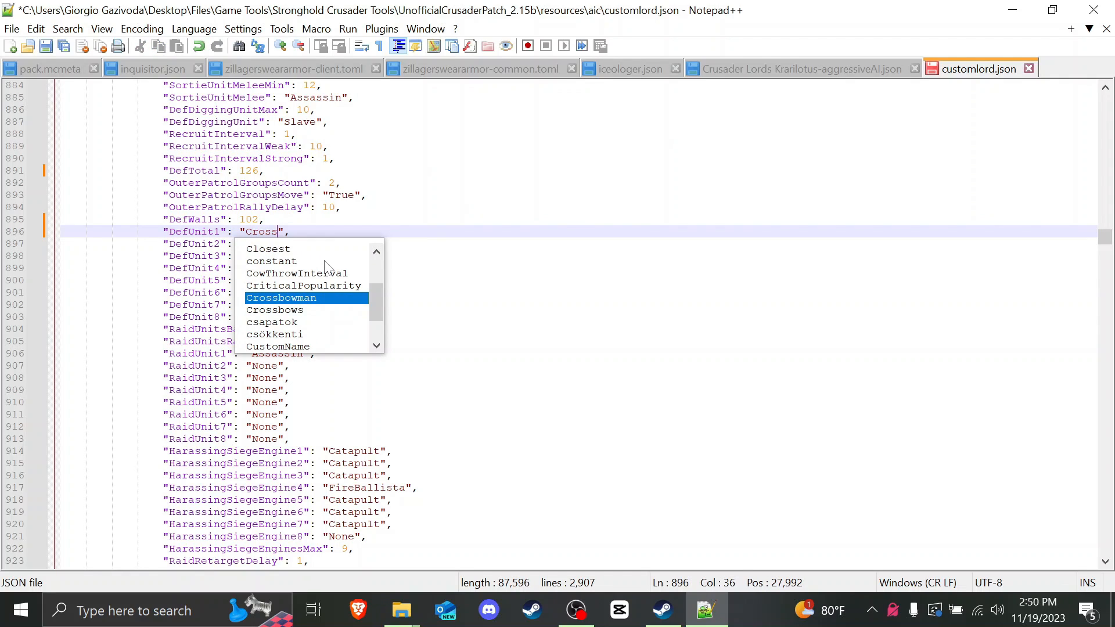
pyautogui.click(372, 207)
pyautogui.click(310, 244)
pyautogui.doubleClick(268, 244)
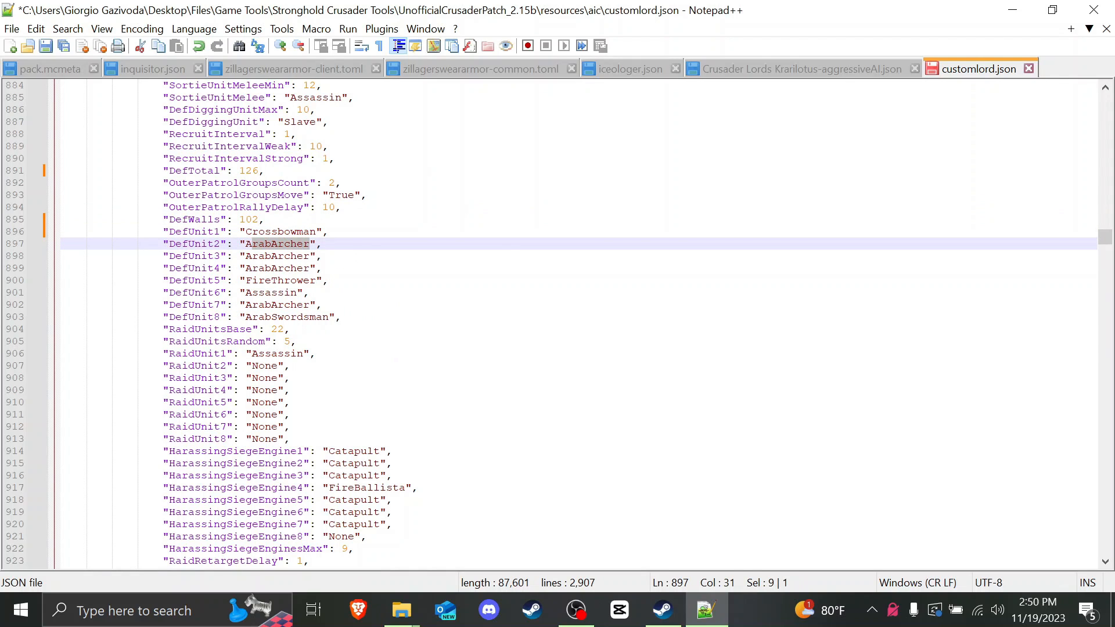
pyautogui.write('Crossbowman')
pyautogui.click(258, 244)
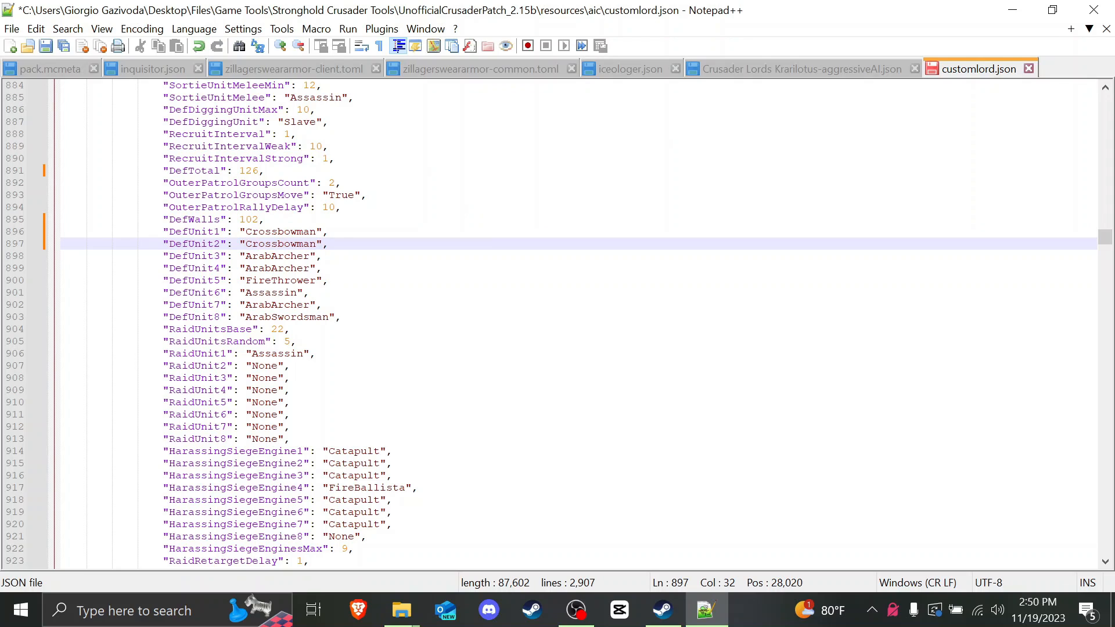
# Step: Replace ArabArcher with Crossbowman on DefUnit3 and move to the RaidUnitsBase line
pyautogui.doubleClick(277, 255)
pyautogui.write('Crossvo')
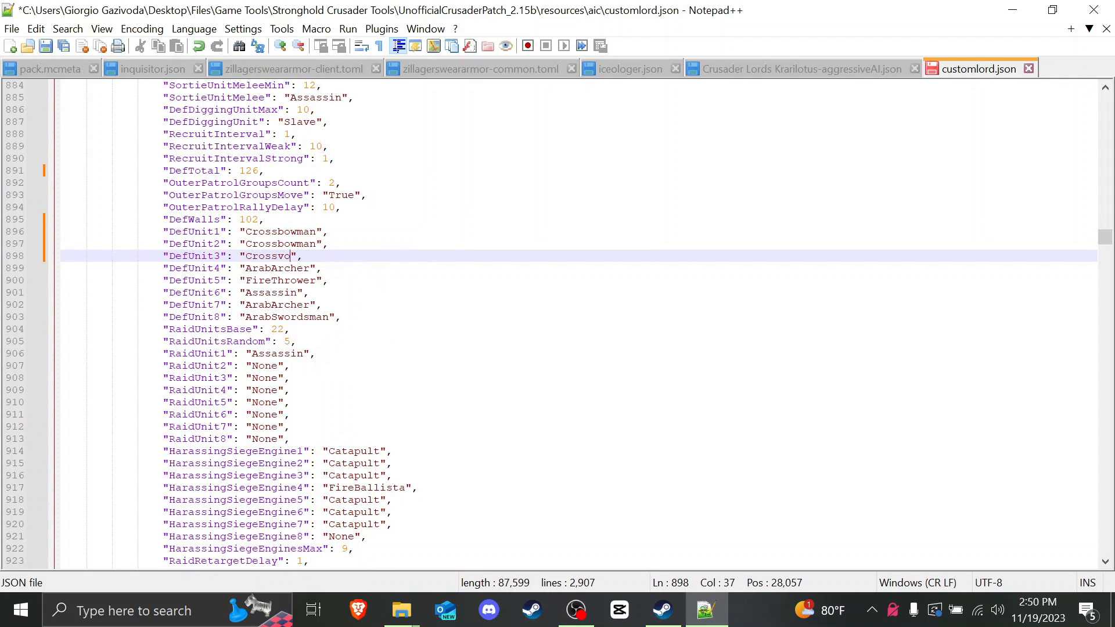
pyautogui.press('BackSpace')
pyautogui.press('BackSpace')
pyautogui.write('bowman')
pyautogui.click(329, 231)
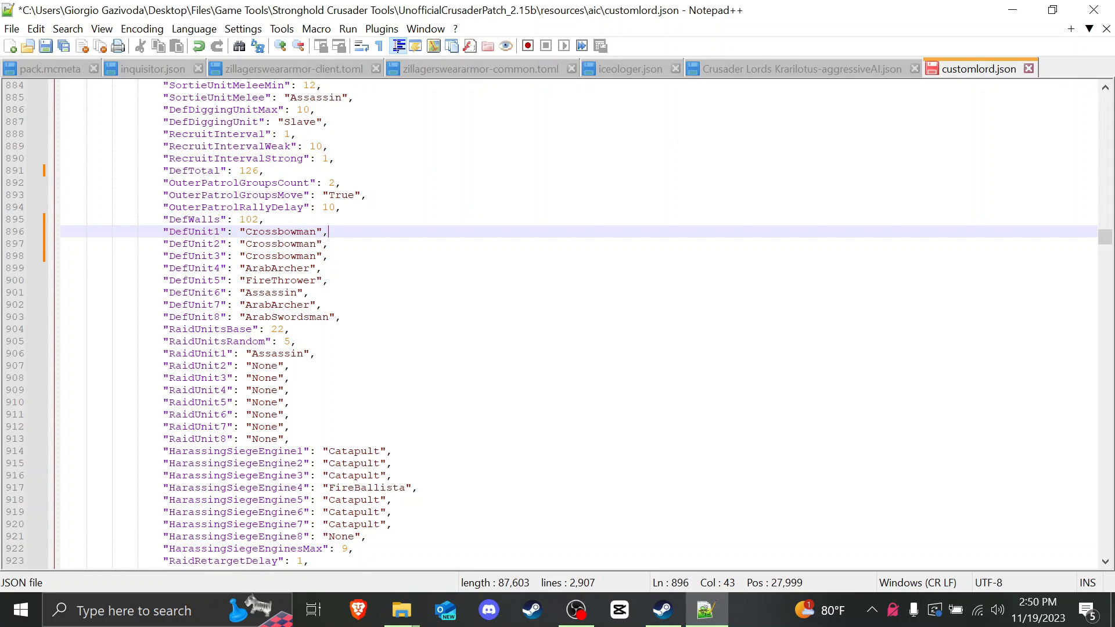
pyautogui.scroll(-1, 579, 323)
pyautogui.click(259, 305)
# Step: Replace None on Saladin's RaidUnit2 line with "Slave"
pyautogui.click(264, 292)
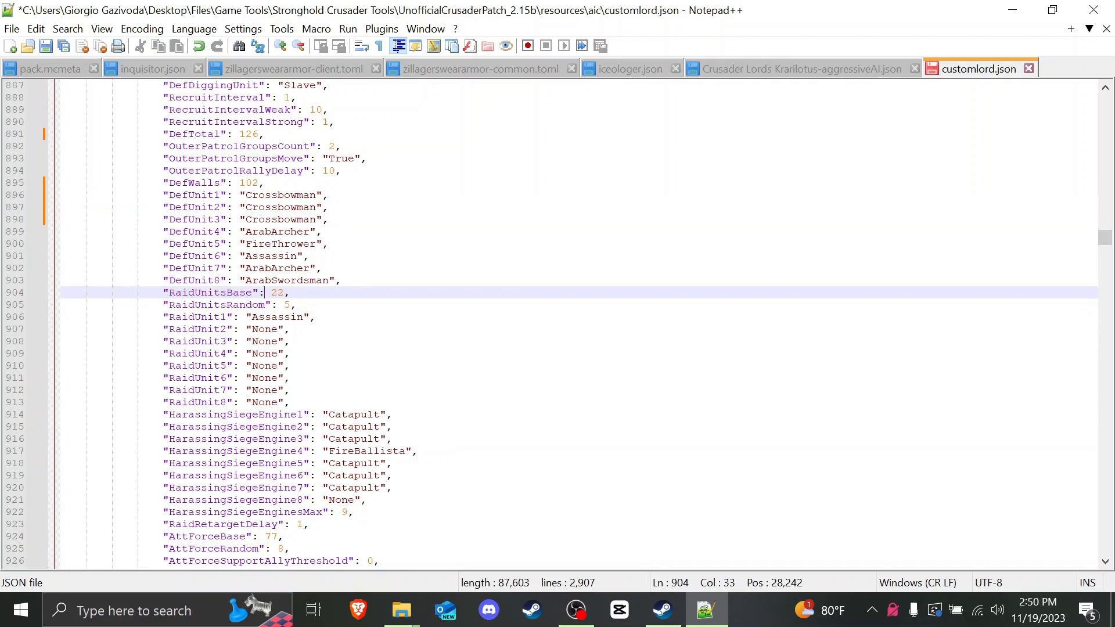
pyautogui.click(283, 292)
pyautogui.press('Down')
pyautogui.press('Down')
pyautogui.press('Down')
pyautogui.press('Down')
pyautogui.press('End')
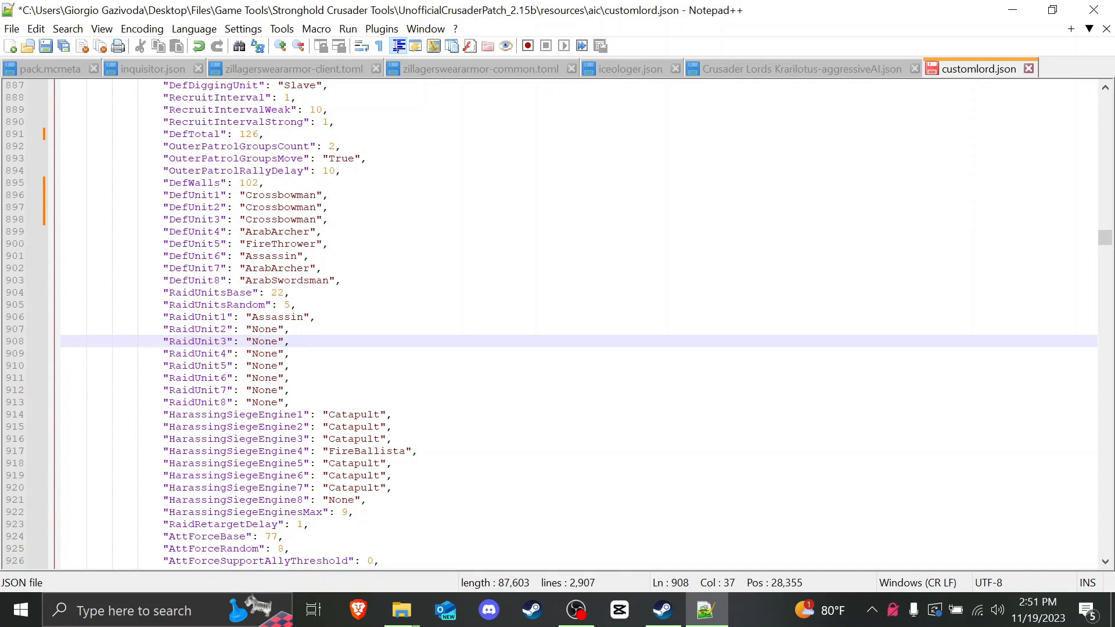
pyautogui.click(249, 317)
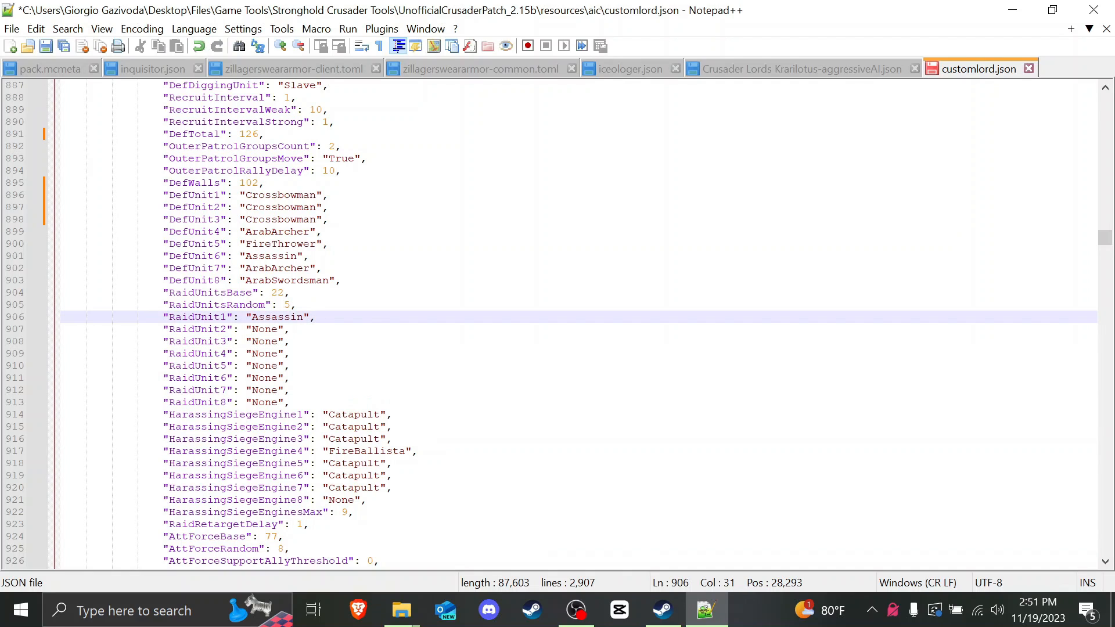
pyautogui.moveTo(277, 329); pyautogui.dragTo(251, 329)
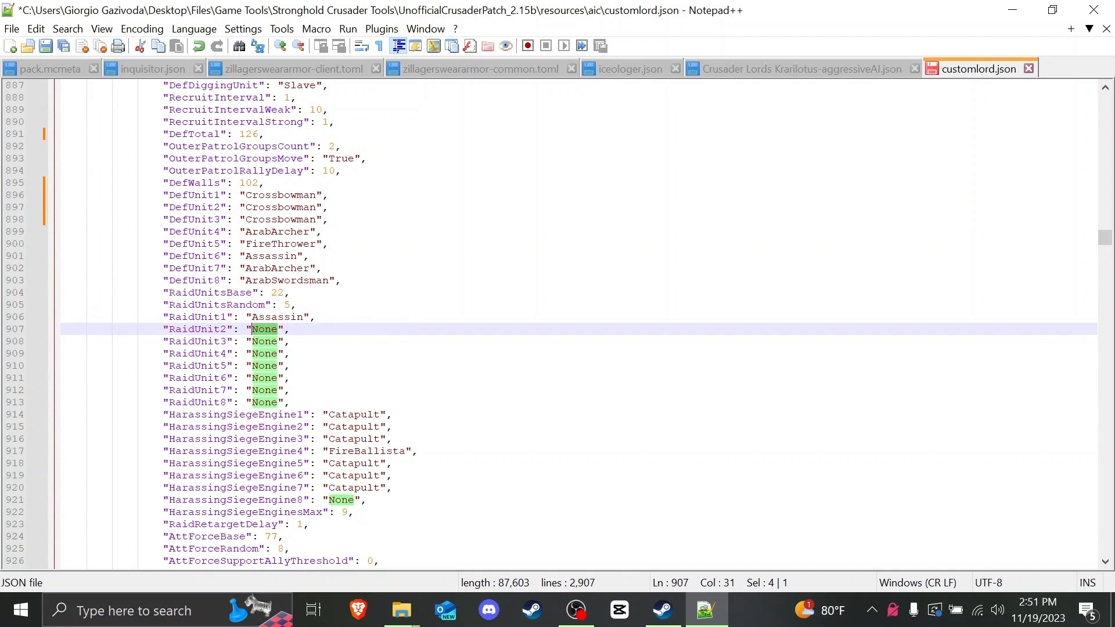
pyautogui.write('Salv')
pyautogui.press('BackSpace')
pyautogui.press('BackSpace')
pyautogui.press('BackSpace')
pyautogui.write('lave')
# Step: Replace Assassin on the RaidUnit1 line with "Slave"
pyautogui.click(298, 316)
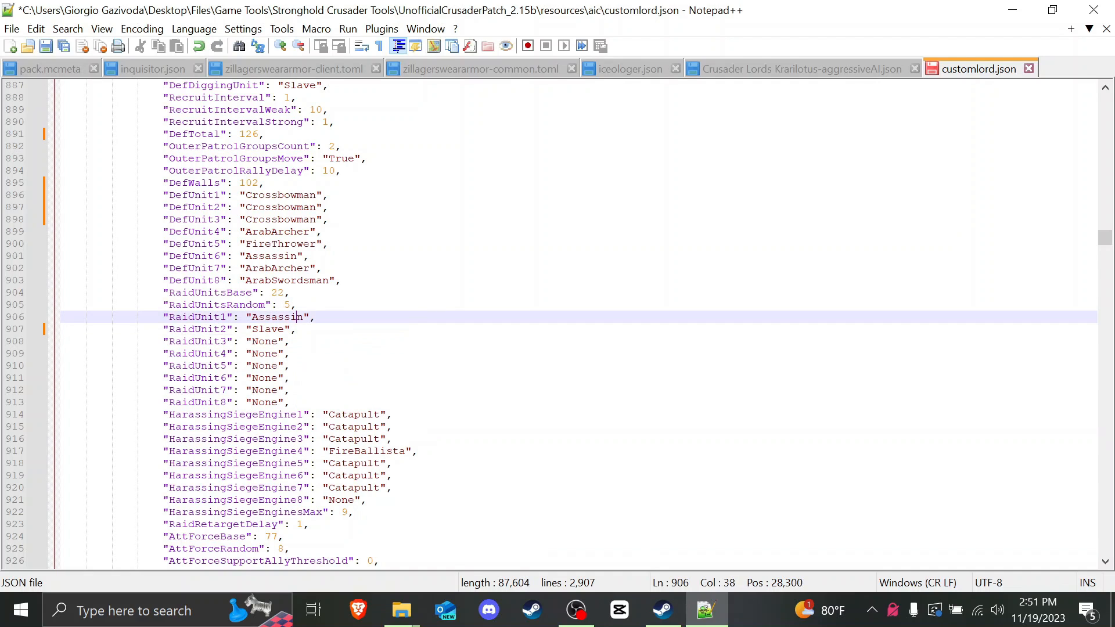
pyautogui.moveTo(278, 341); pyautogui.dragTo(302, 317)
pyautogui.write('Slave')
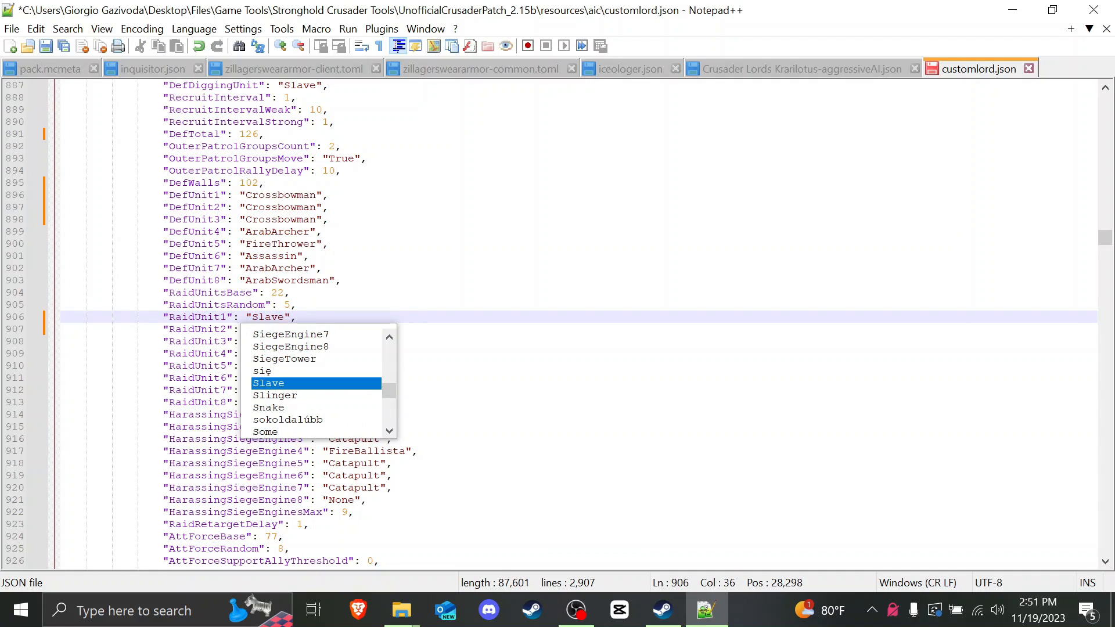
pyautogui.click(302, 304)
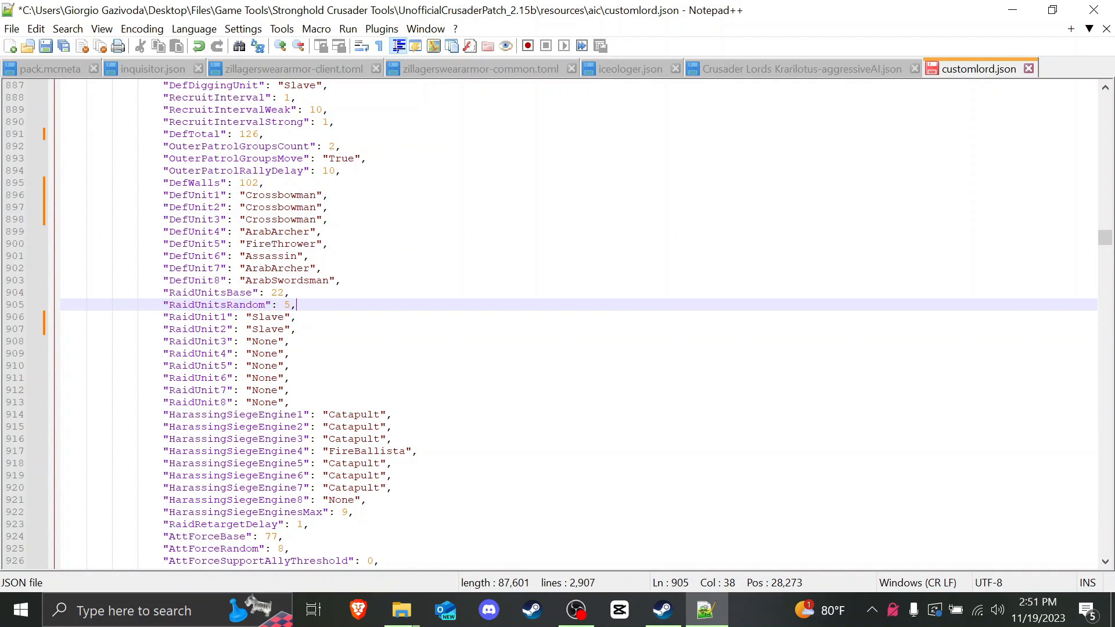
pyautogui.click(271, 329)
pyautogui.click(302, 317)
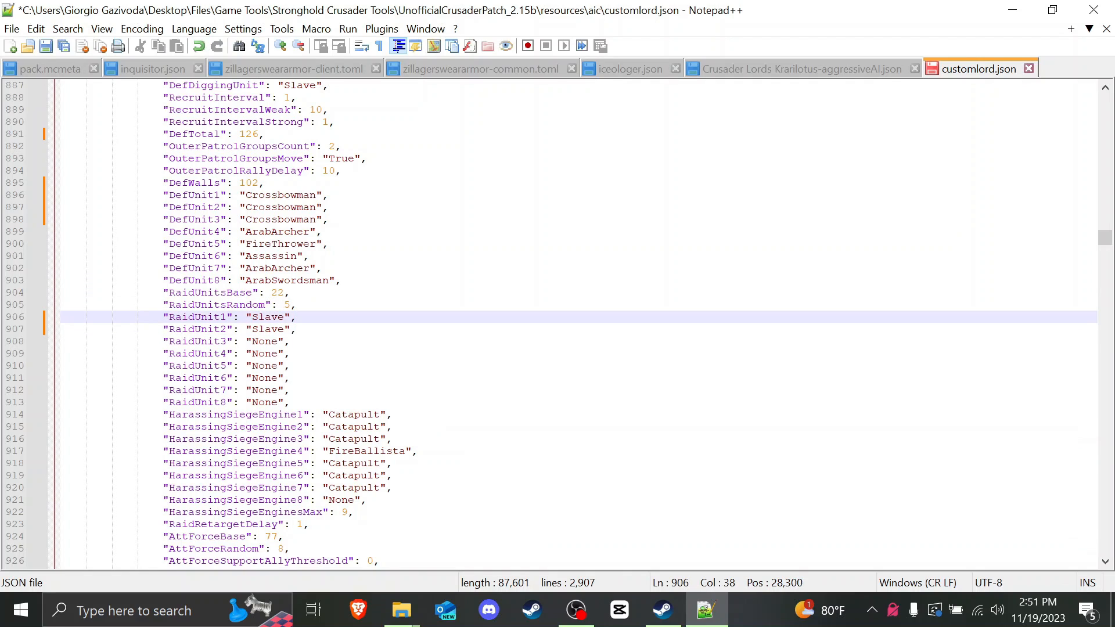
pyautogui.click(299, 329)
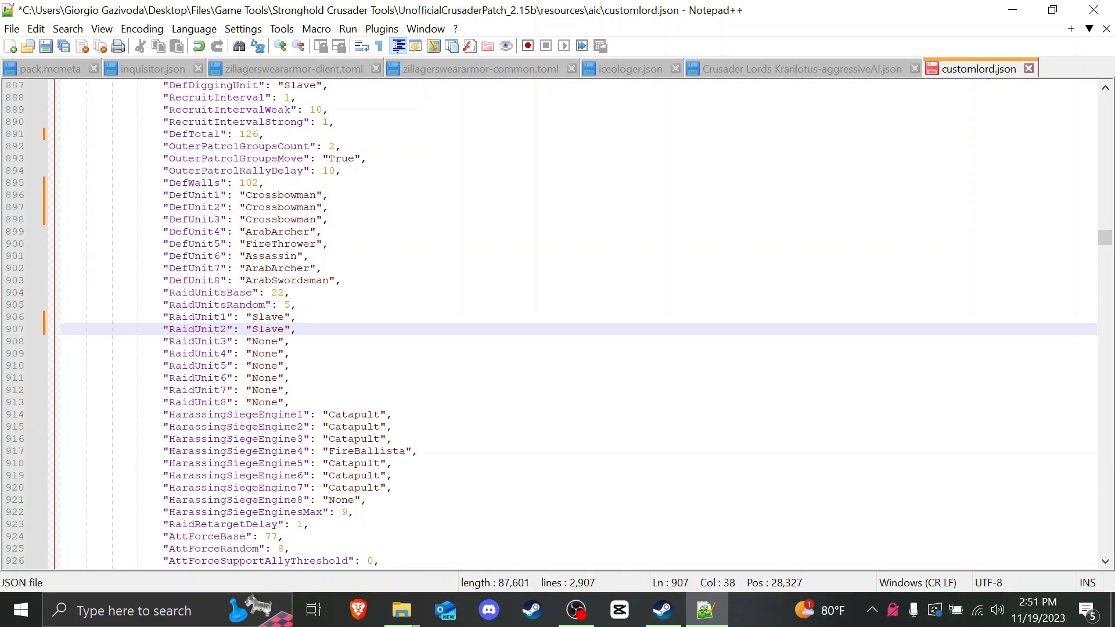
# Step: Change the RaidUnitsBase value from 22 to 12
pyautogui.moveTo(285, 293); pyautogui.dragTo(272, 292)
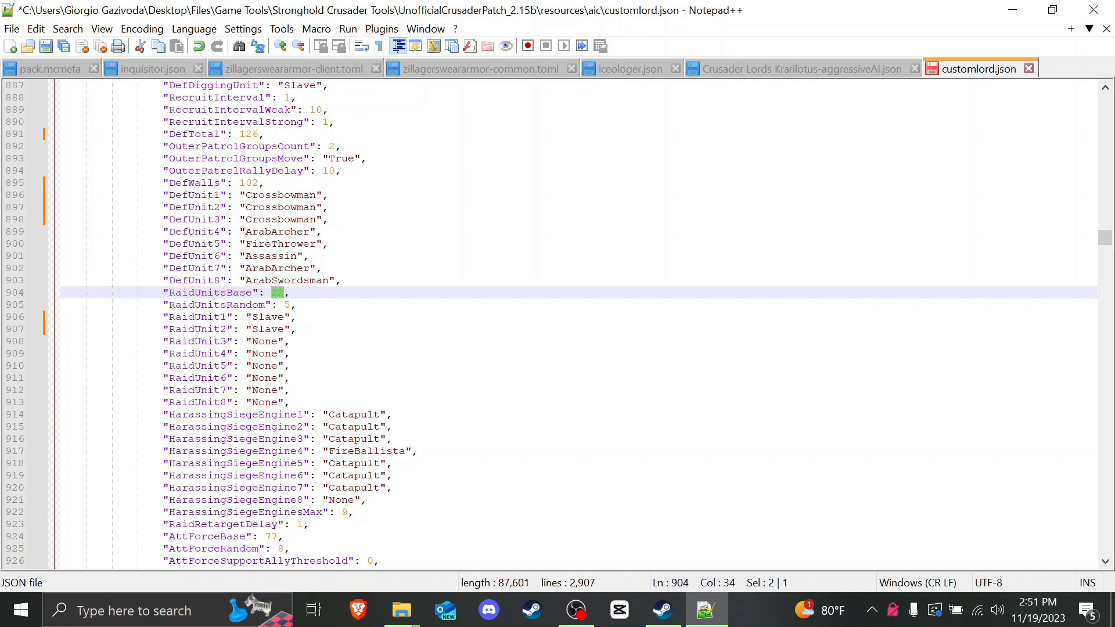
pyautogui.write('12')
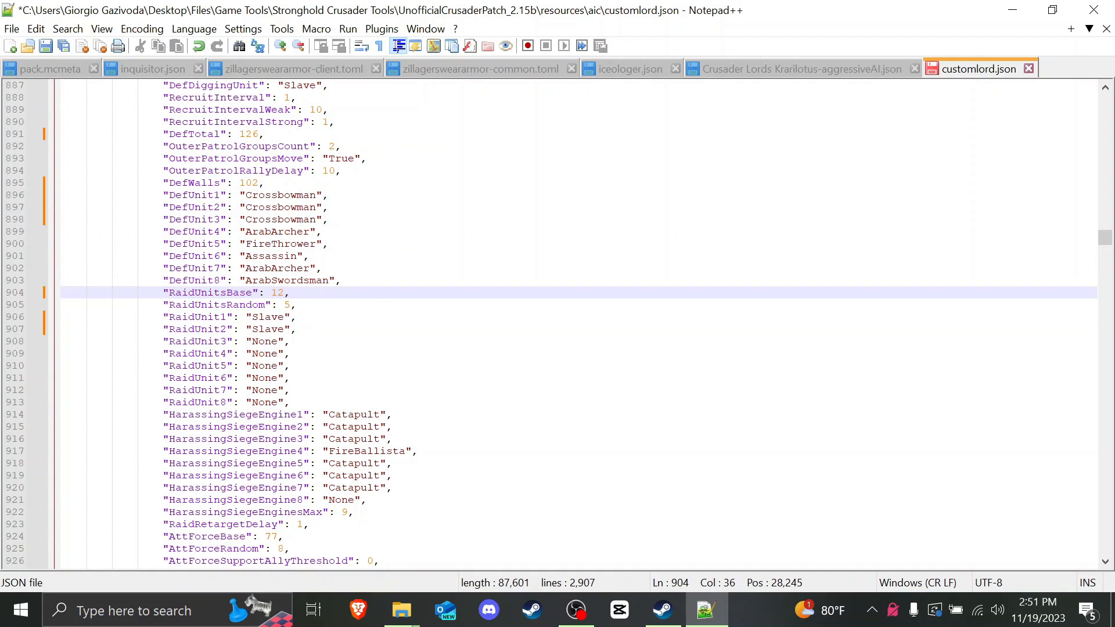
pyautogui.click(289, 305)
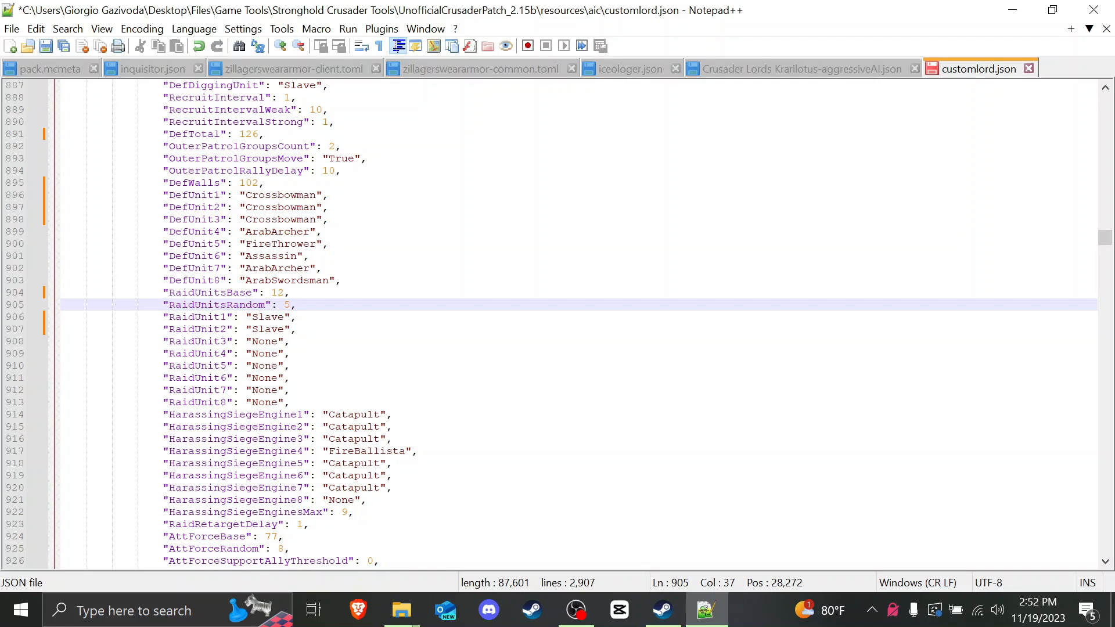
pyautogui.press('Up')
pyautogui.press('Down')
pyautogui.doubleClick(287, 305)
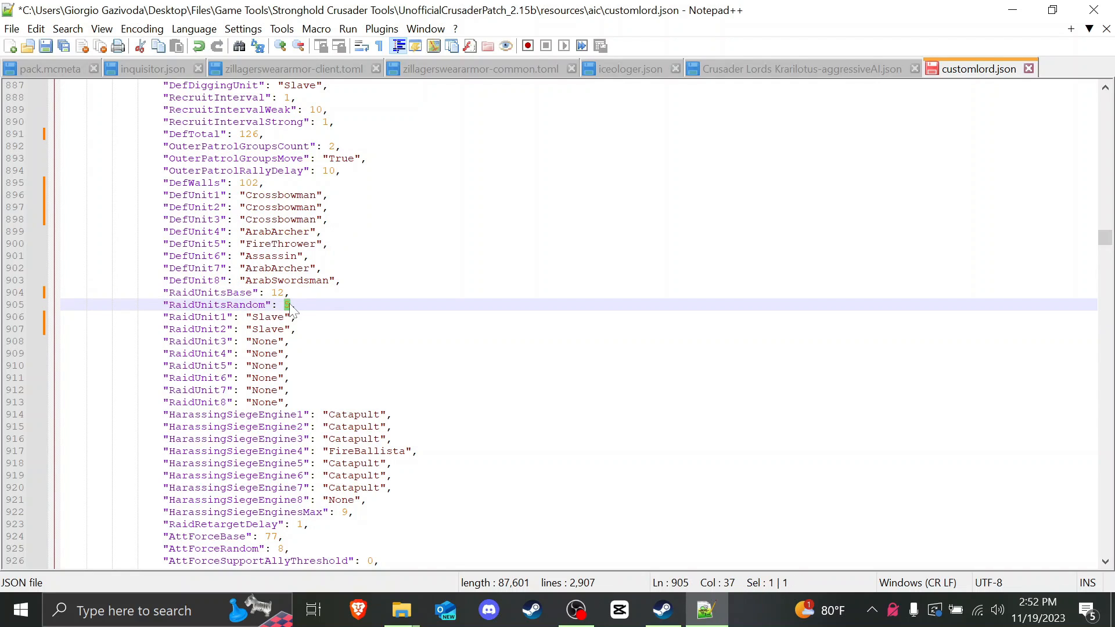
pyautogui.doubleClick(278, 293)
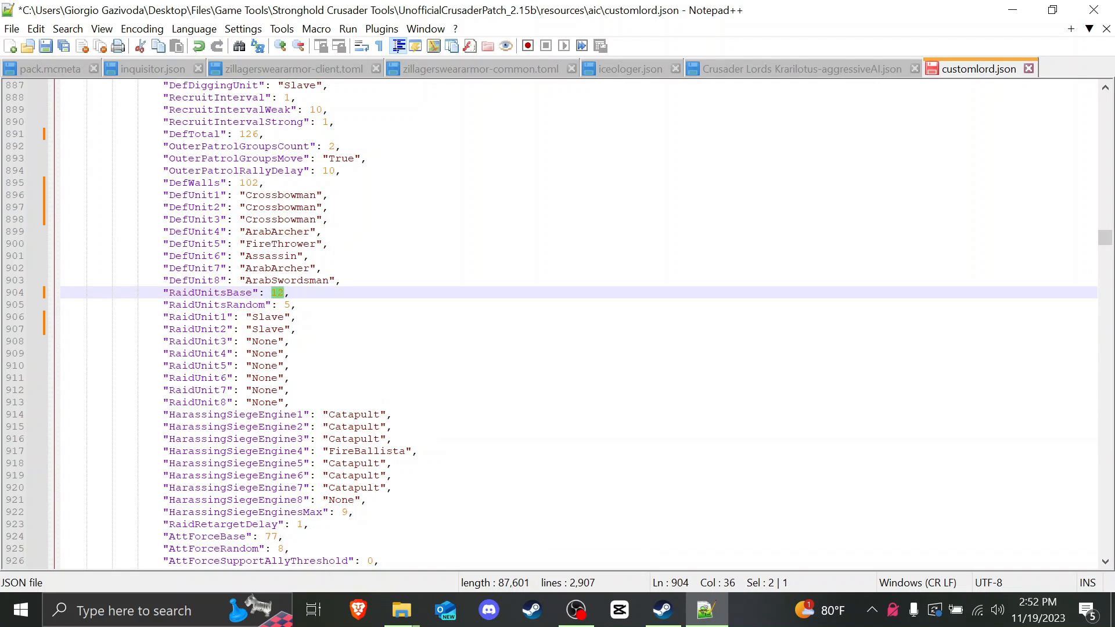
pyautogui.press('Down')
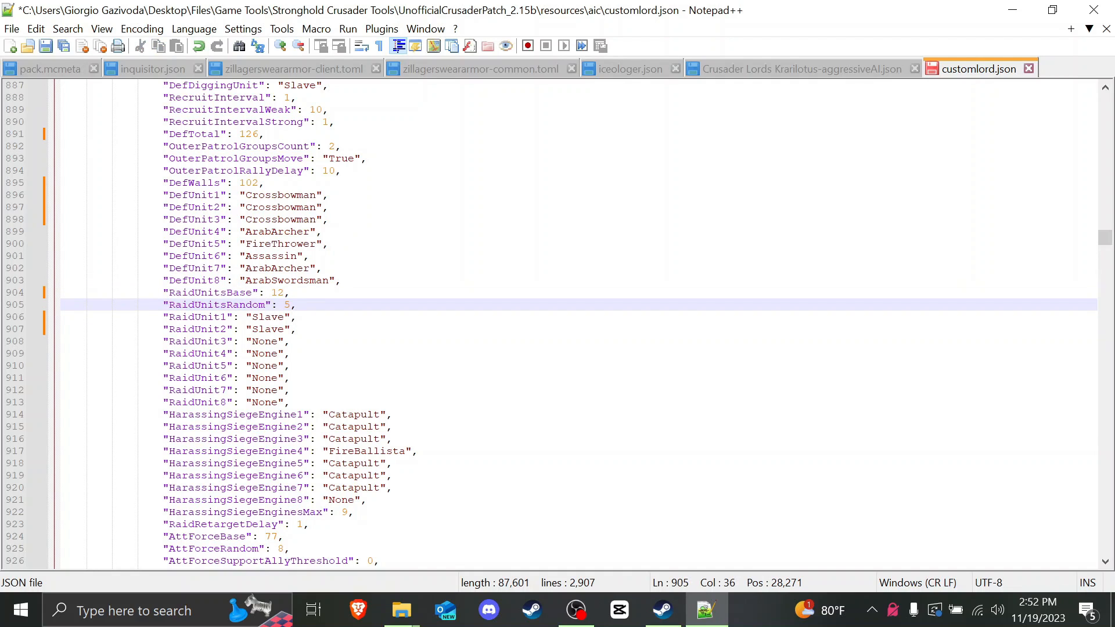
pyautogui.press('Up')
pyautogui.press('Left')
pyautogui.press('Left')
pyautogui.hotkey('shift', 'Right')
pyautogui.hotkey('shift', 'Right')
pyautogui.press('Down')
pyautogui.press('Down')
pyautogui.press('Down')
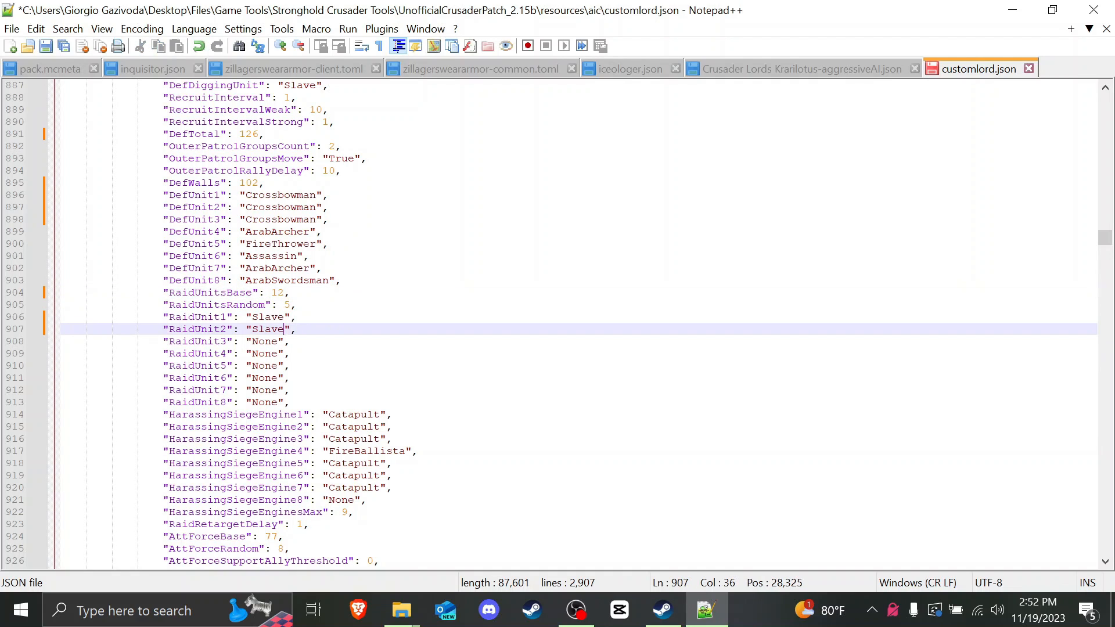
pyautogui.scroll(-2, 578, 322)
pyautogui.scroll(-1, 578, 322)
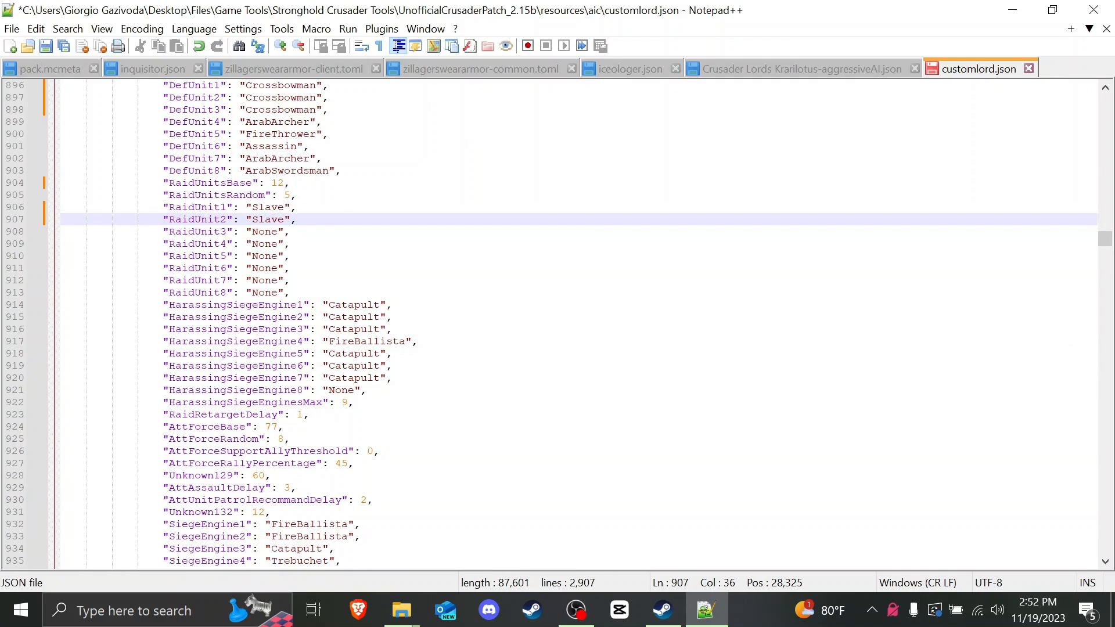
# Step: Scroll past the siege engine entries down to Saladin's AttForceBase line
pyautogui.scroll(-1, 578, 322)
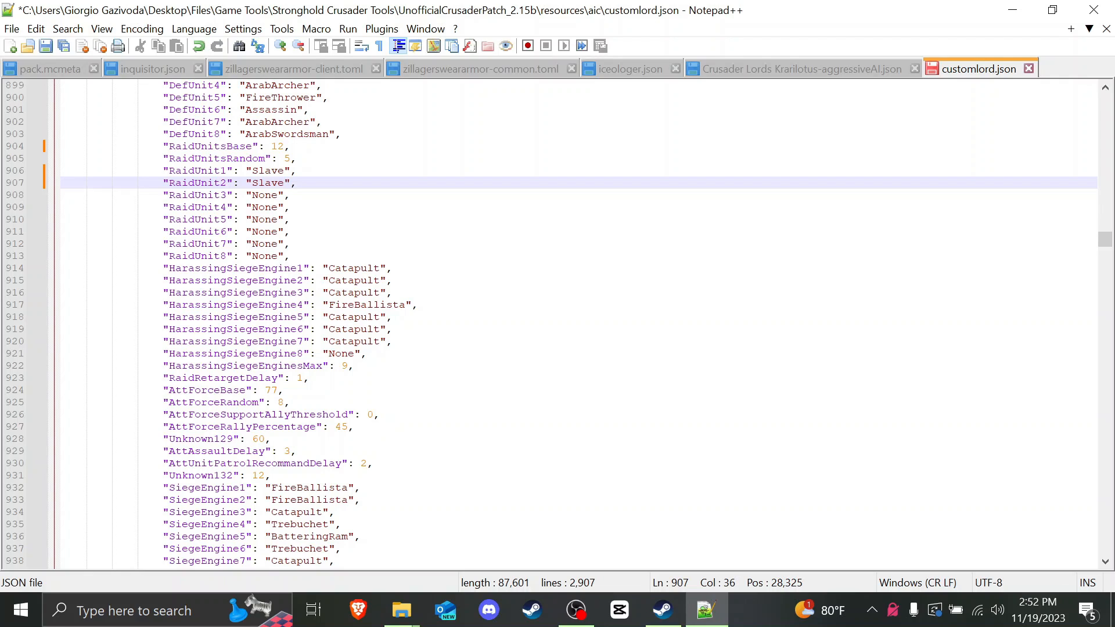
pyautogui.moveTo(169, 306); pyautogui.dragTo(305, 308)
pyautogui.click(361, 305)
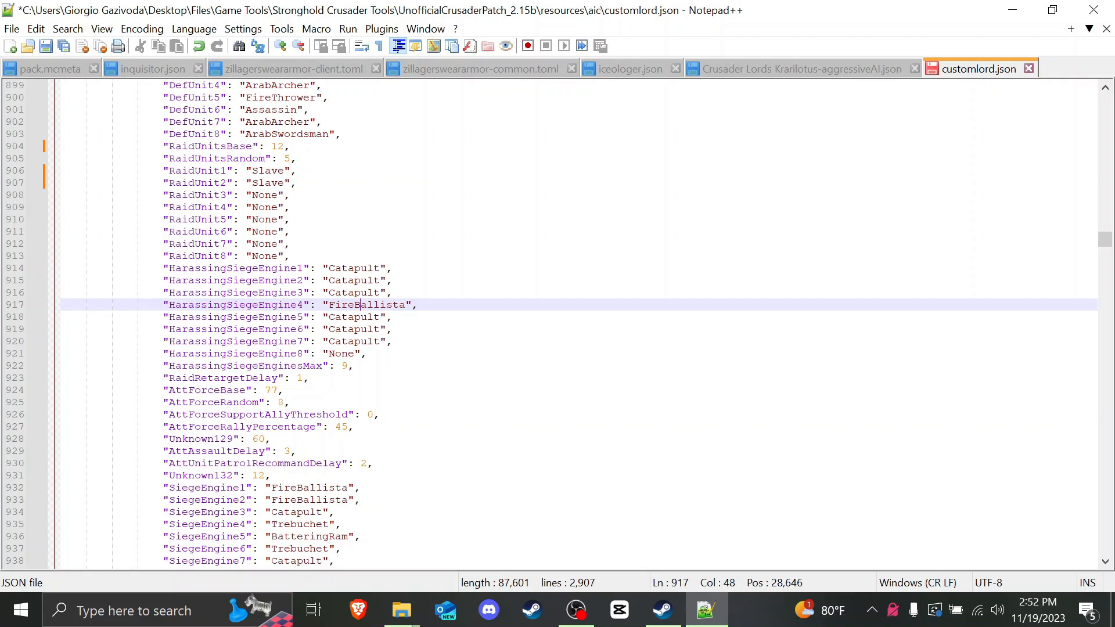
pyautogui.click(354, 366)
pyautogui.scroll(-3, 579, 325)
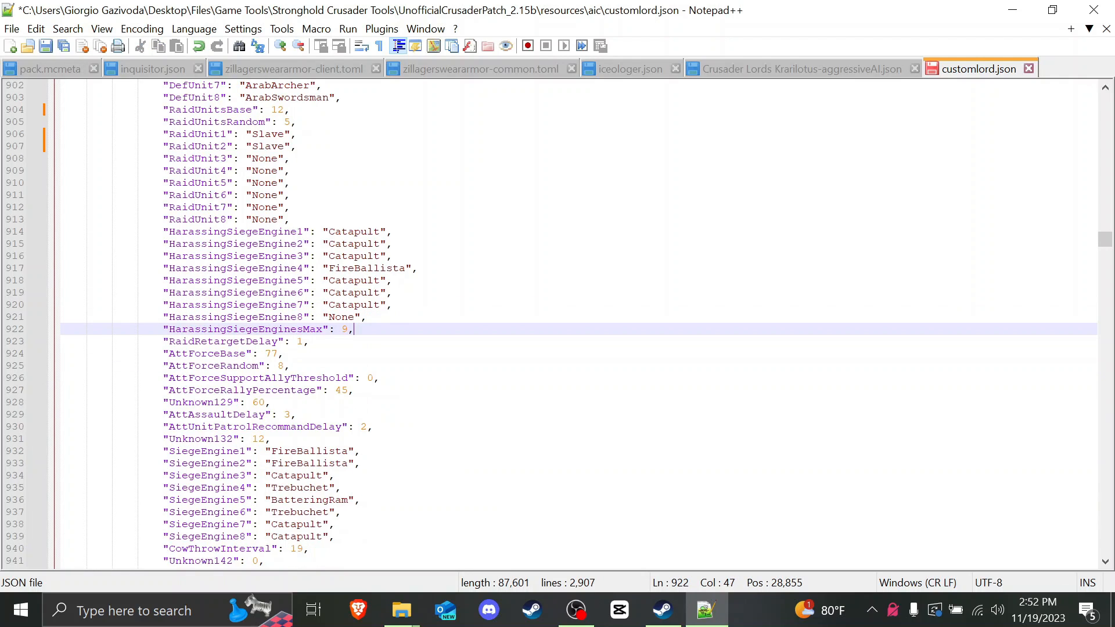
pyautogui.click(206, 280)
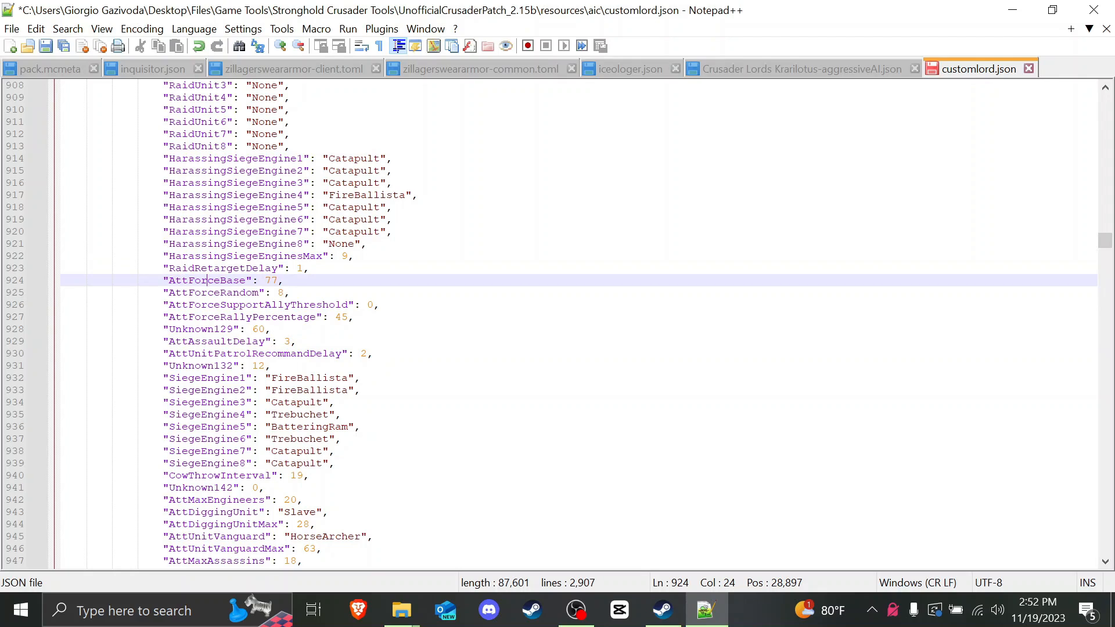
pyautogui.moveTo(163, 280); pyautogui.dragTo(292, 293)
pyautogui.click(259, 293)
pyautogui.click(285, 317)
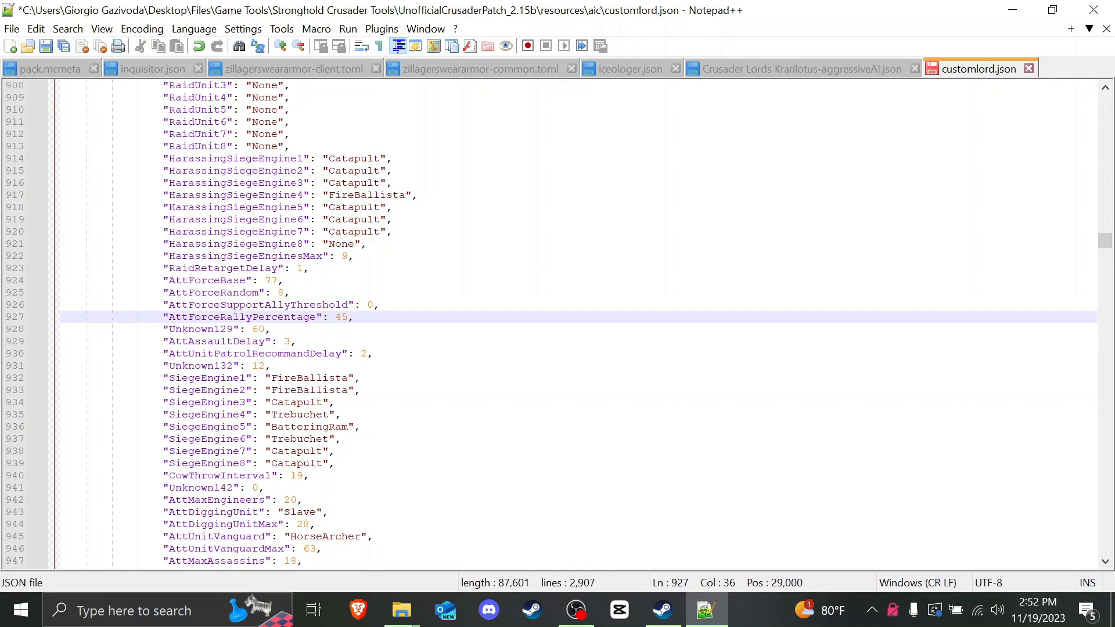
# Step: Replace the first 7 of AttForceBase so it reads 97
pyautogui.moveTo(169, 280); pyautogui.dragTo(245, 281)
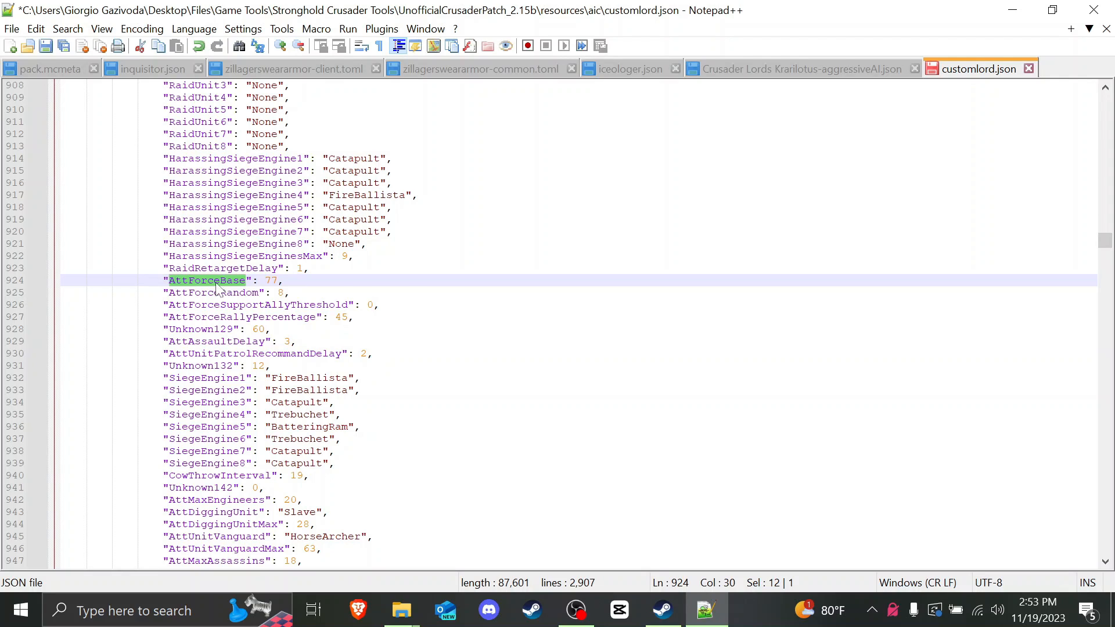
pyautogui.click(163, 281)
pyautogui.moveTo(169, 280); pyautogui.dragTo(284, 292)
pyautogui.write('9')
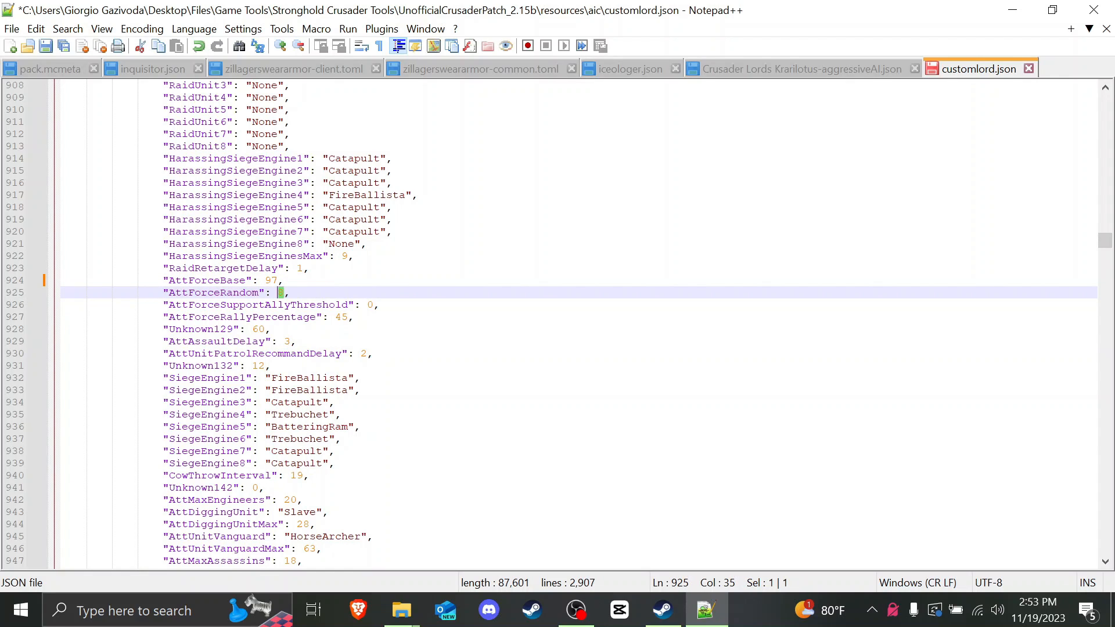
pyautogui.moveTo(265, 280); pyautogui.dragTo(278, 282)
pyautogui.click(291, 293)
pyautogui.click(291, 304)
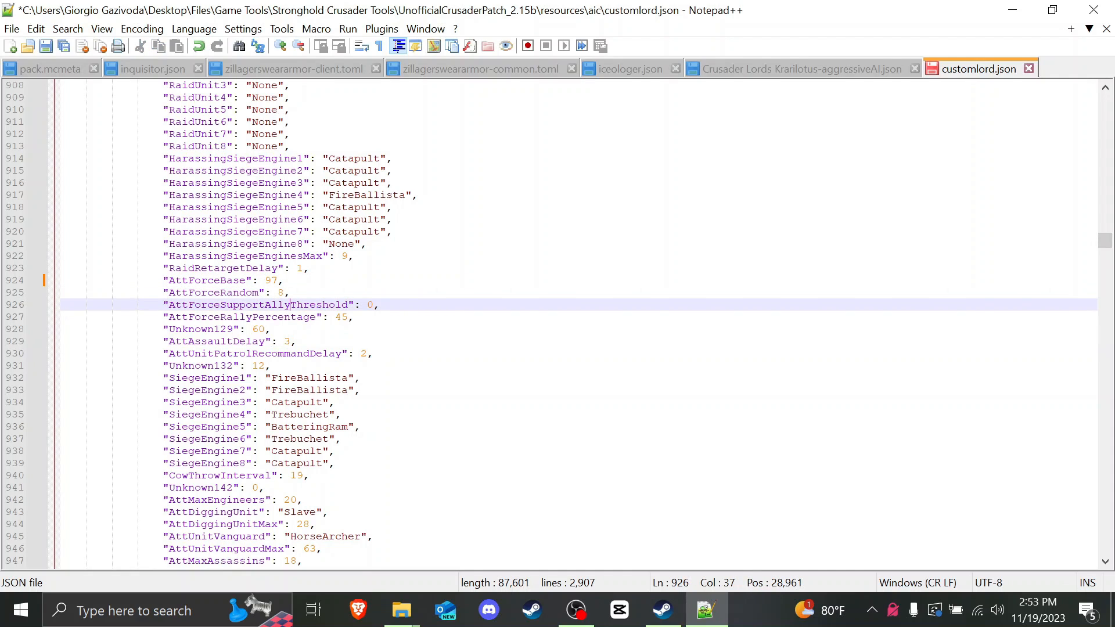
pyautogui.scroll(-3, 290, 304)
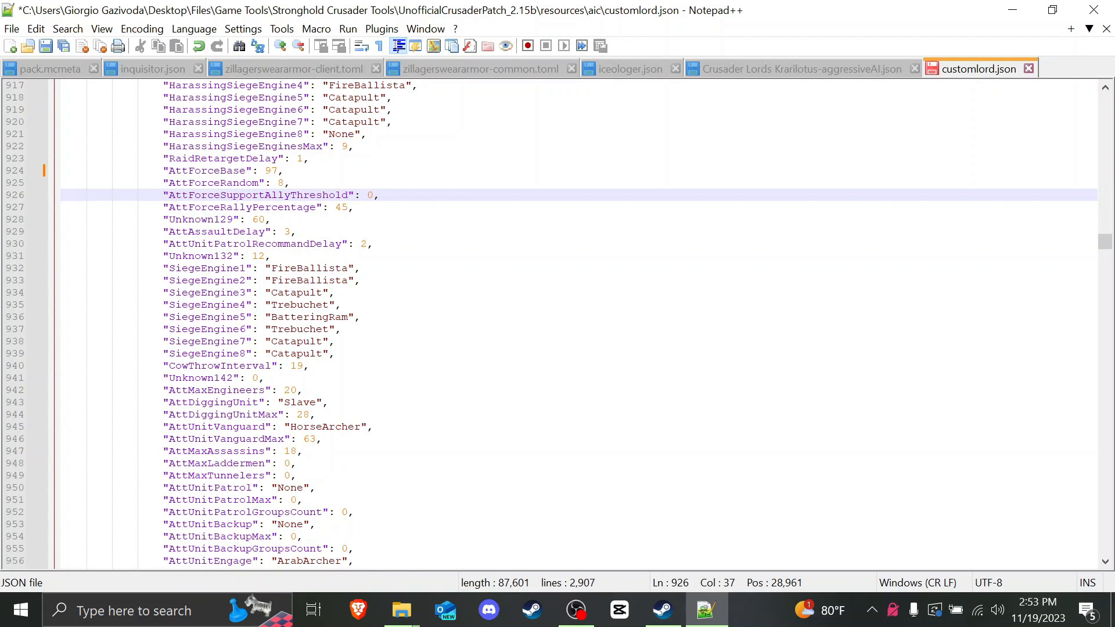
pyautogui.scroll(-2, 291, 305)
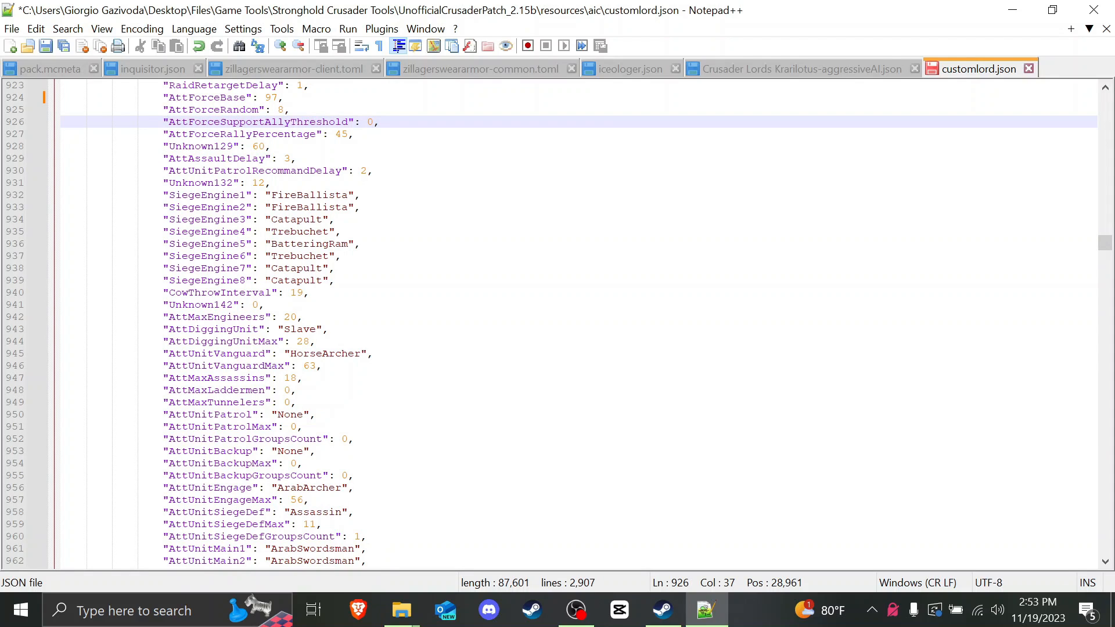
pyautogui.scroll(-2, 291, 304)
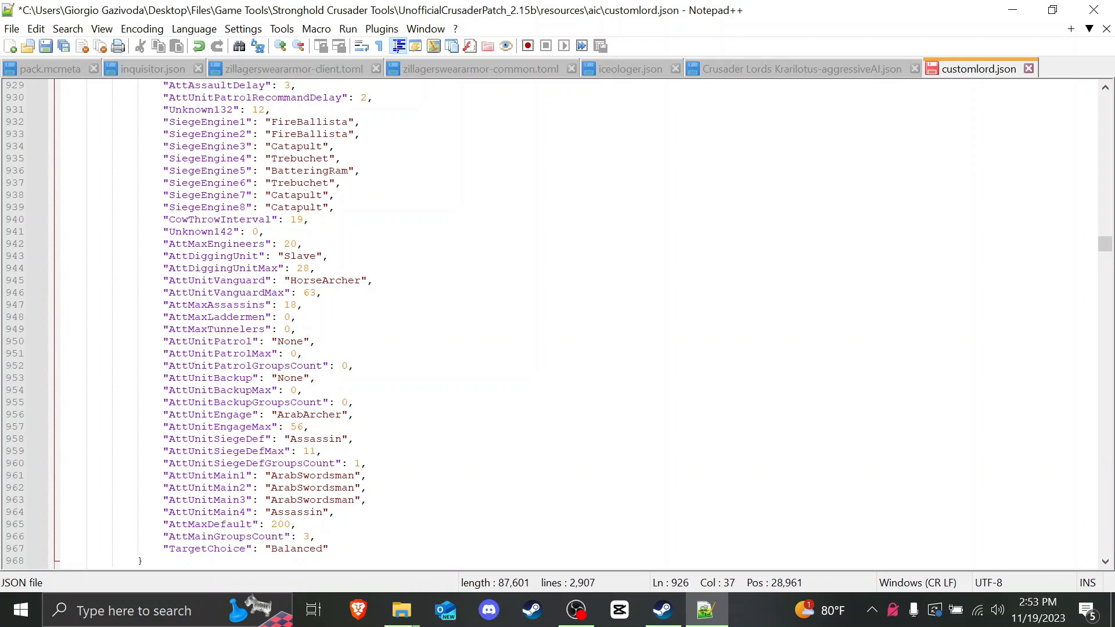
pyautogui.moveTo(169, 257); pyautogui.dragTo(253, 256)
pyautogui.click(278, 256)
pyautogui.click(316, 268)
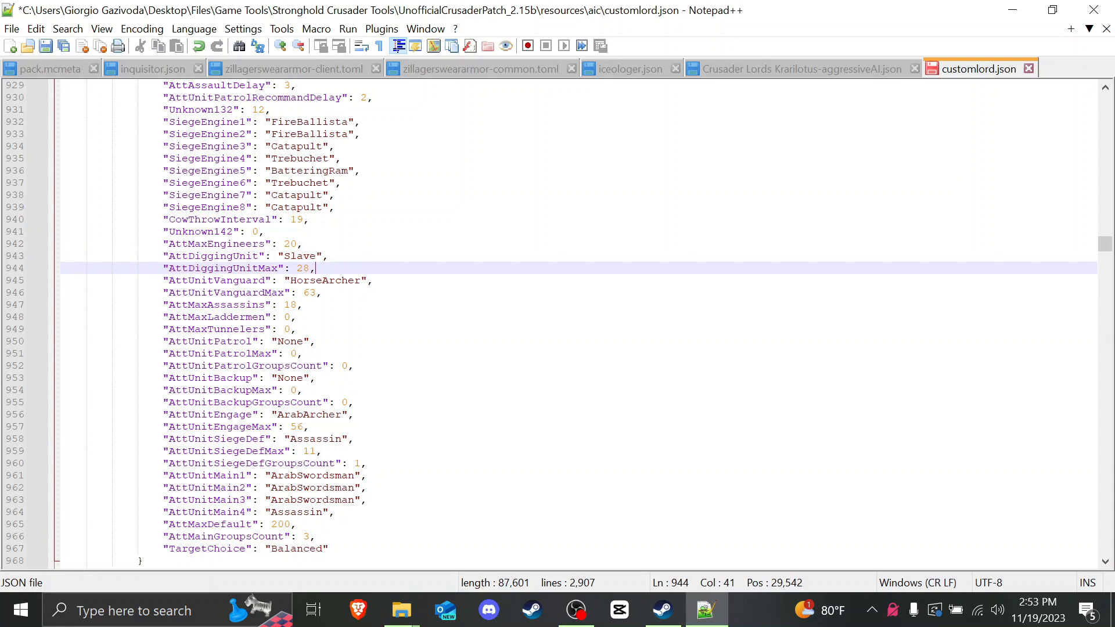
pyautogui.press('Down')
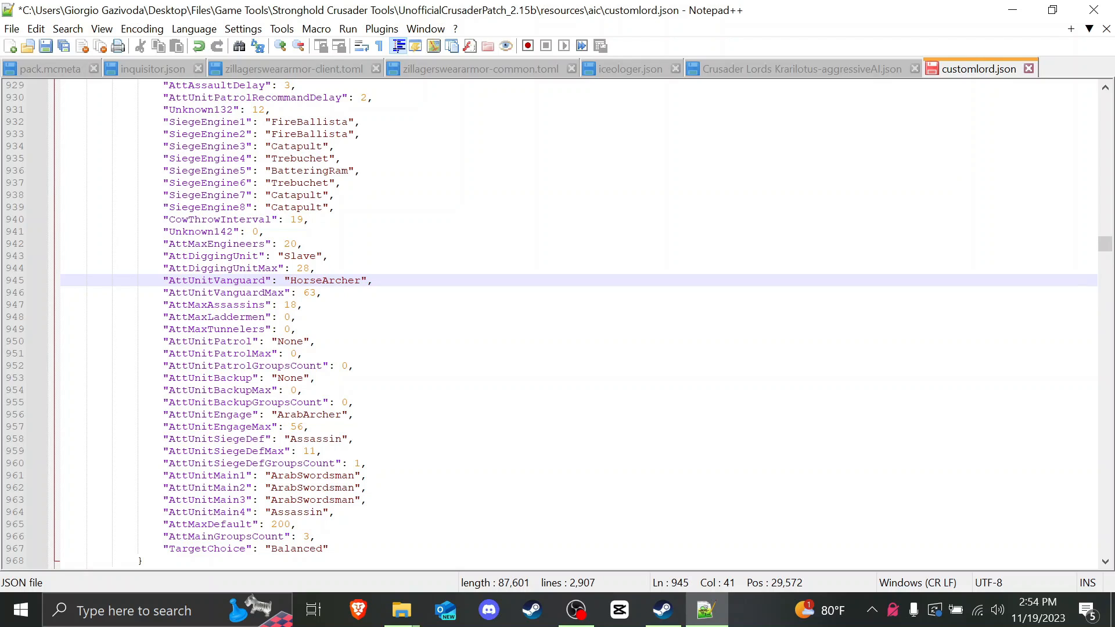
pyautogui.moveTo(291, 280); pyautogui.dragTo(355, 280)
pyautogui.click(323, 293)
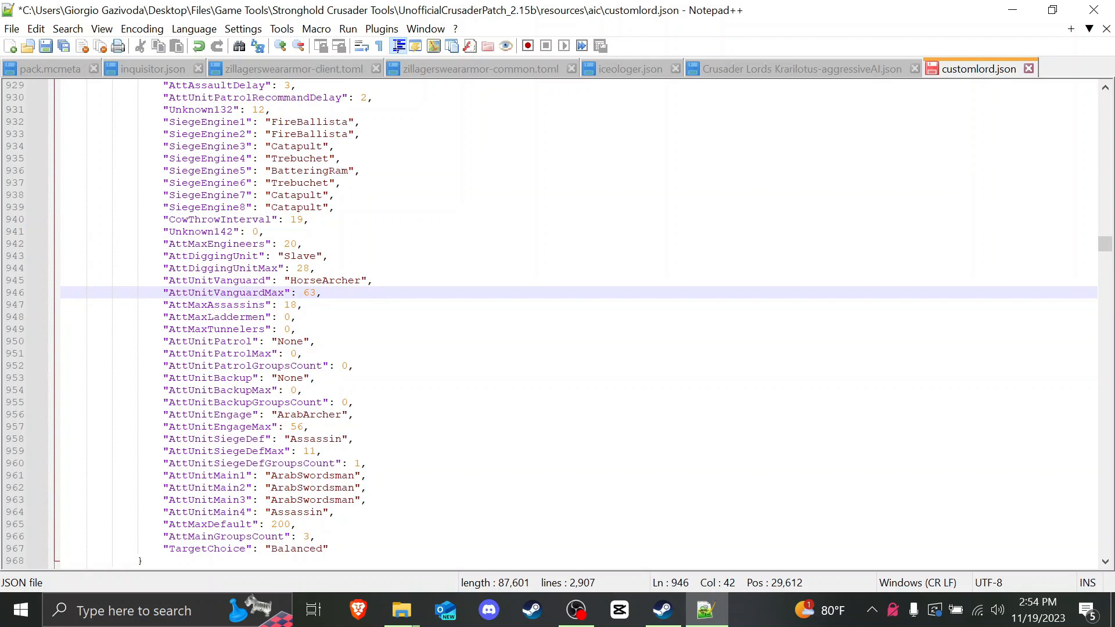
pyautogui.doubleClick(310, 293)
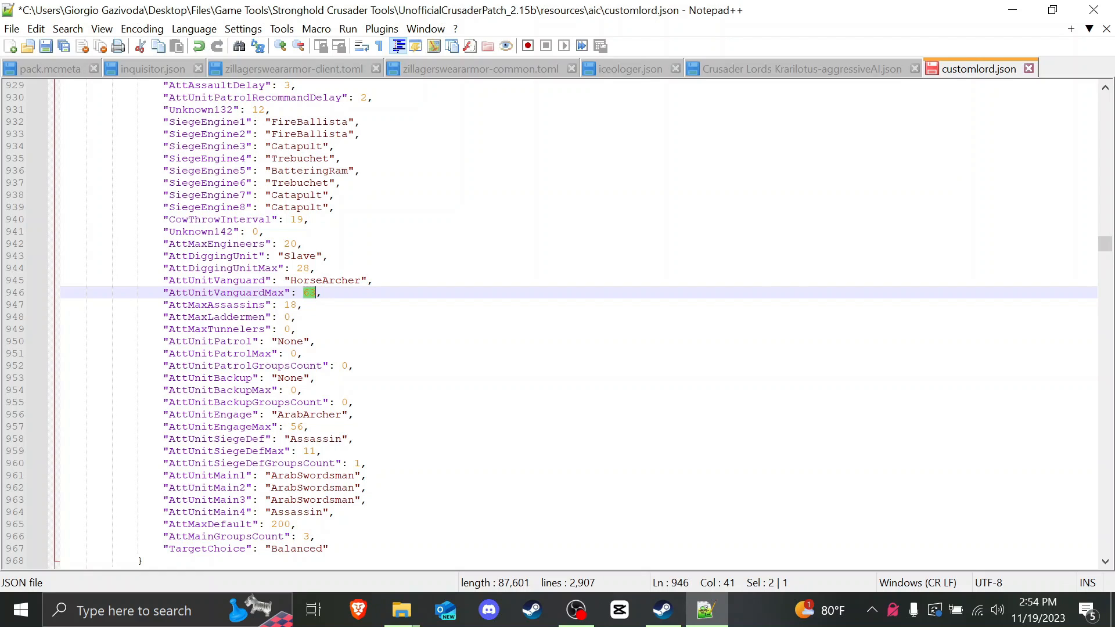
pyautogui.click(284, 317)
pyautogui.moveTo(169, 305); pyautogui.dragTo(265, 305)
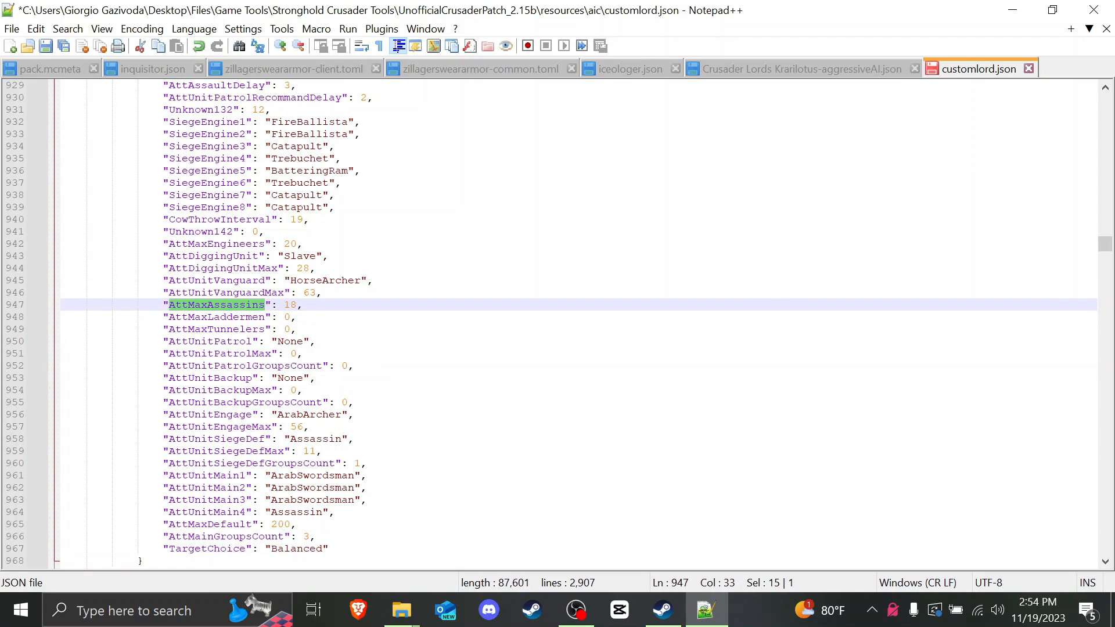
pyautogui.click(284, 305)
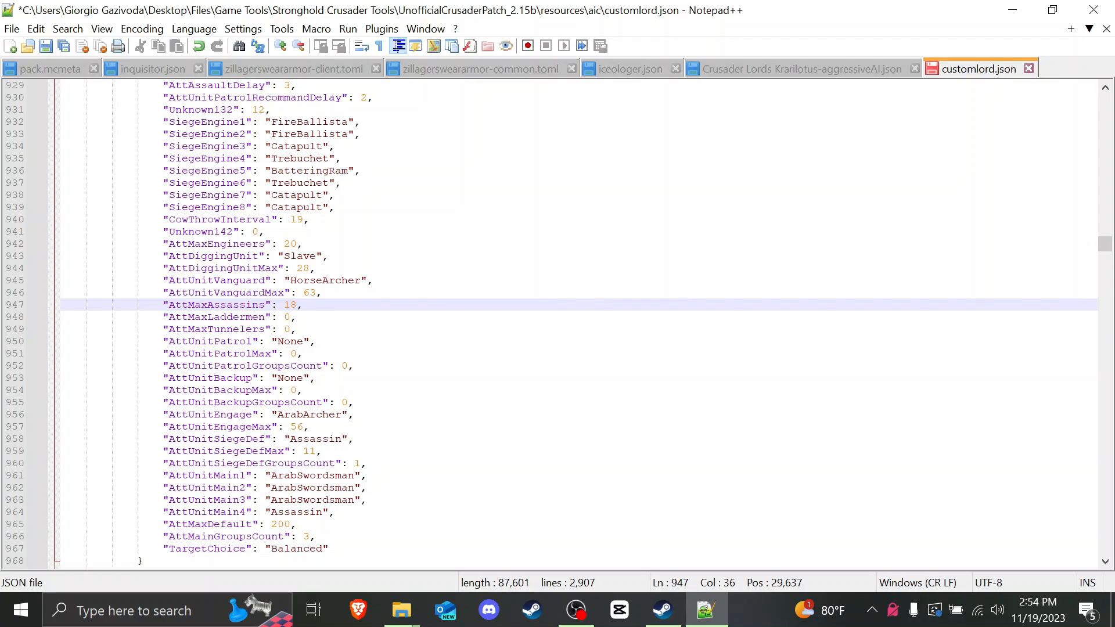
pyautogui.moveTo(169, 305); pyautogui.dragTo(296, 306)
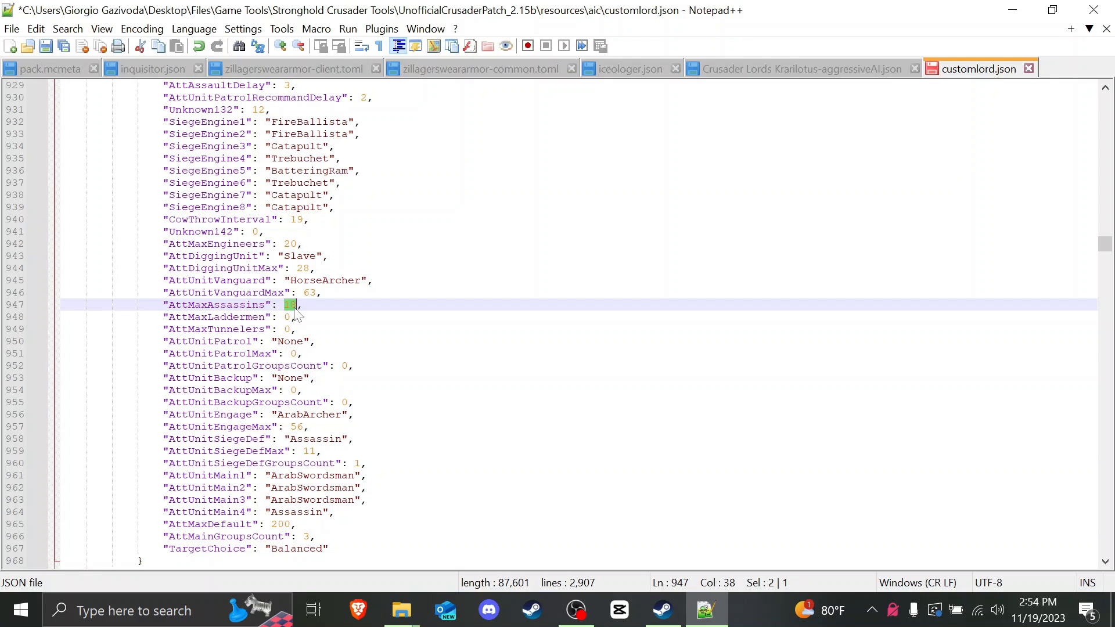
pyautogui.scroll(-1, 297, 314)
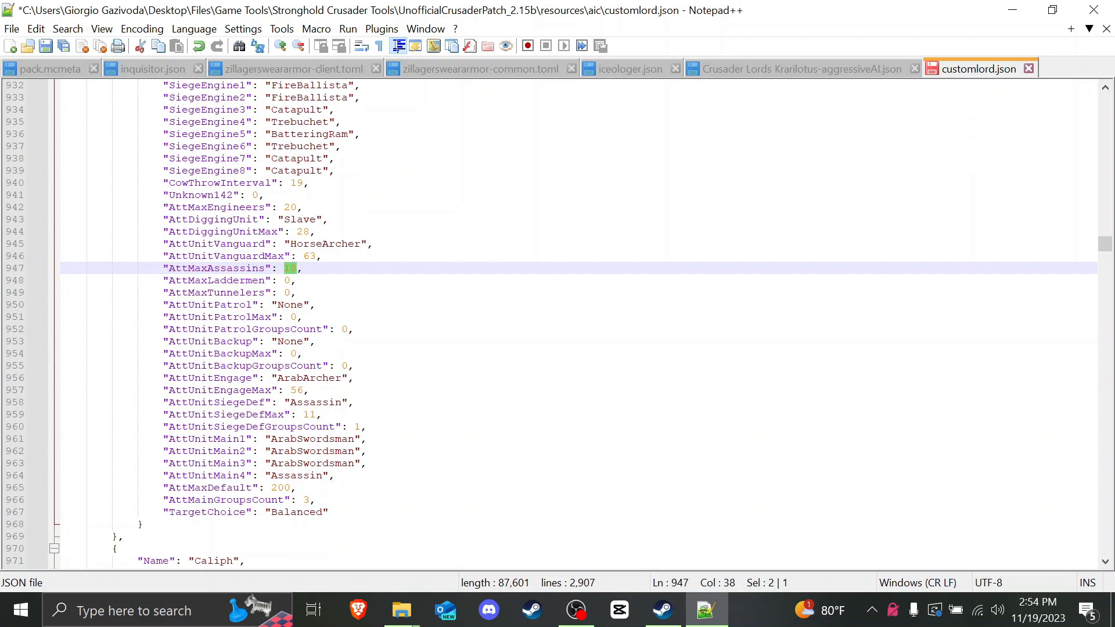
pyautogui.moveTo(335, 476); pyautogui.dragTo(90, 440)
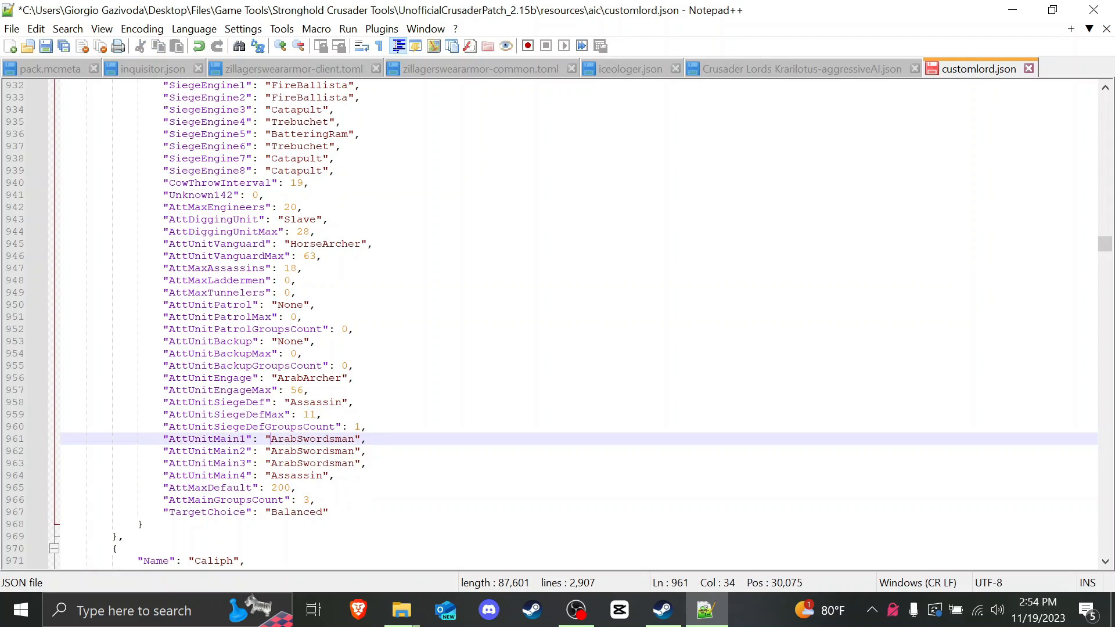
pyautogui.moveTo(271, 439); pyautogui.dragTo(354, 439)
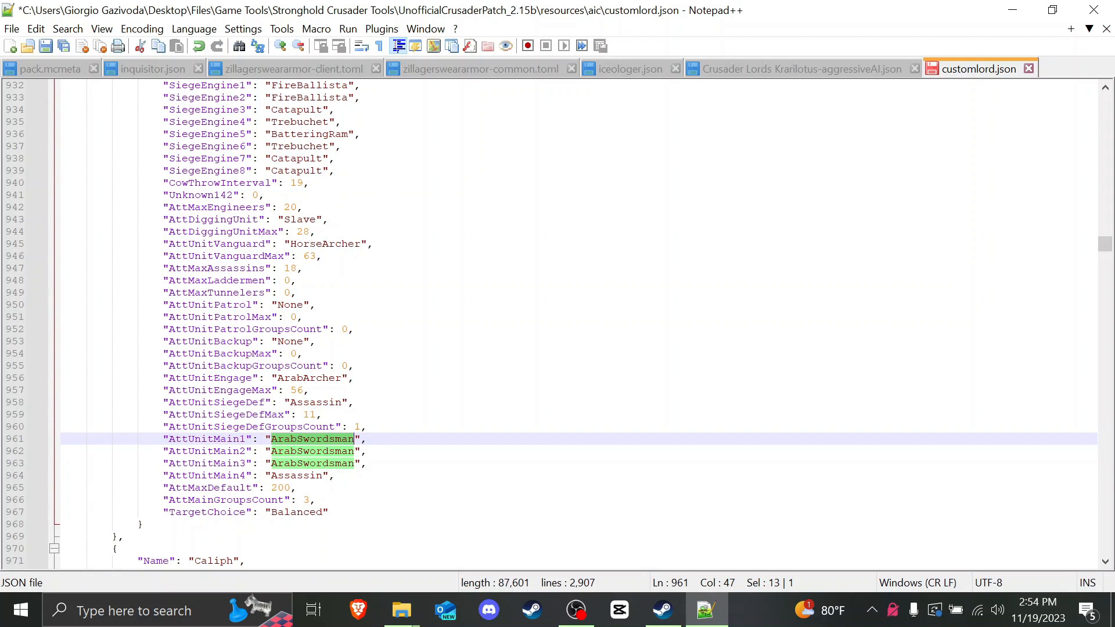
pyautogui.click(297, 451)
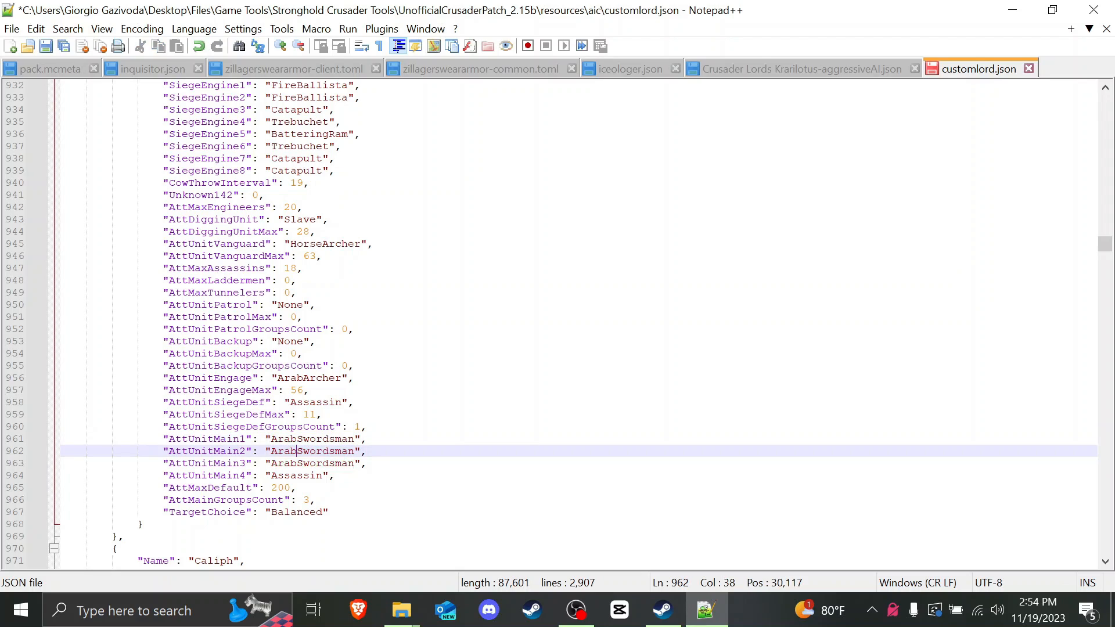
pyautogui.moveTo(271, 440); pyautogui.dragTo(353, 443)
pyautogui.click(355, 451)
pyautogui.moveTo(271, 477); pyautogui.dragTo(321, 479)
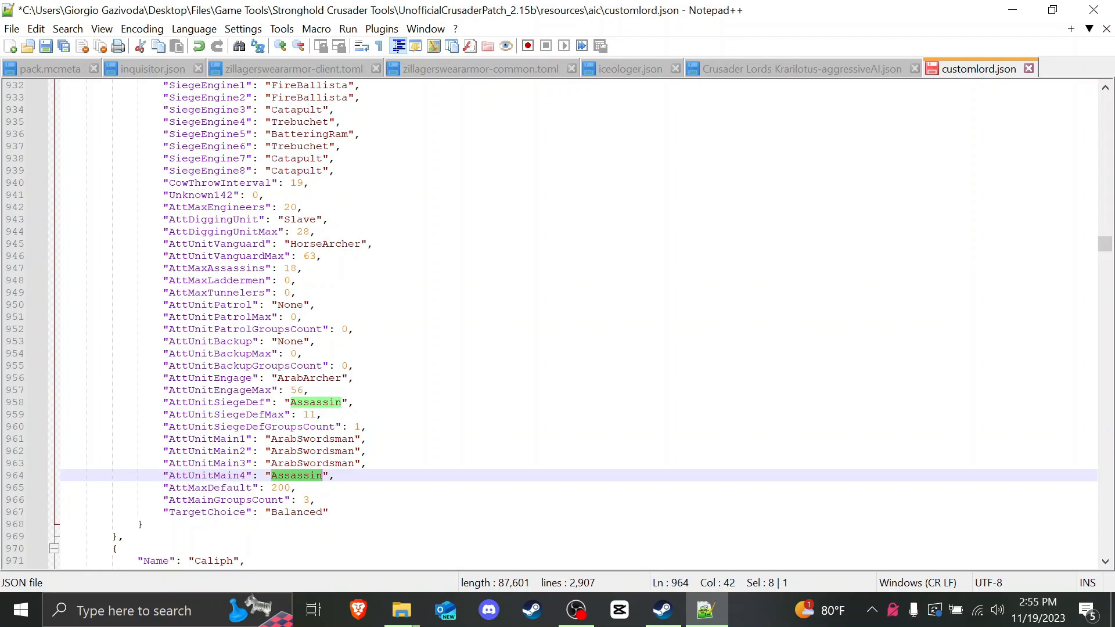
pyautogui.click(277, 463)
pyautogui.moveTo(265, 462); pyautogui.dragTo(355, 463)
pyautogui.moveTo(265, 475); pyautogui.dragTo(335, 475)
pyautogui.click(299, 488)
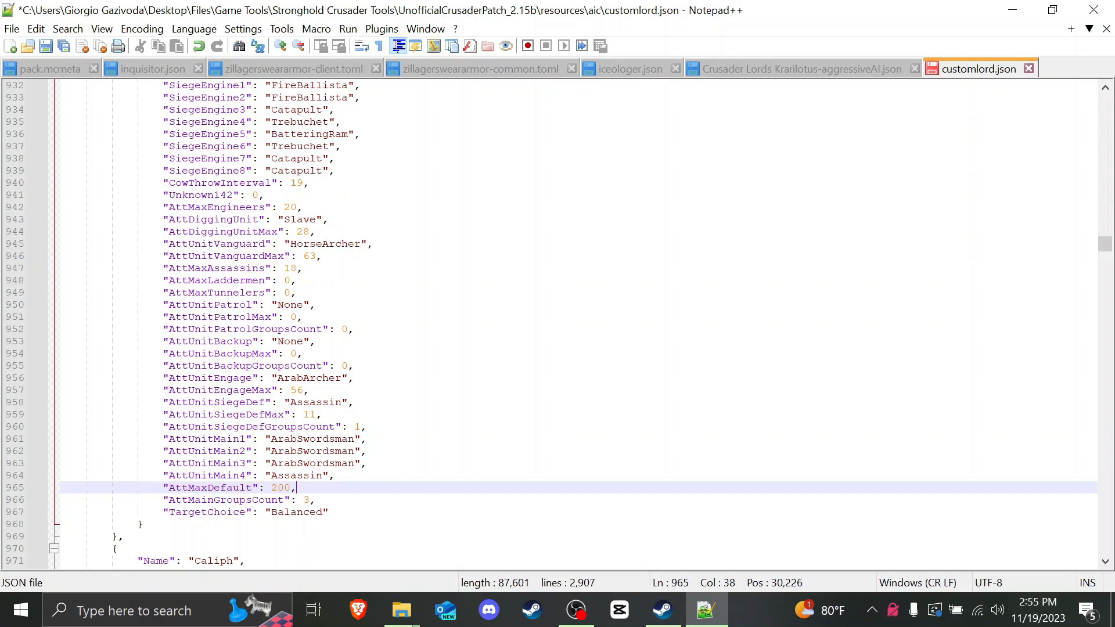
pyautogui.moveTo(163, 268); pyautogui.dragTo(303, 267)
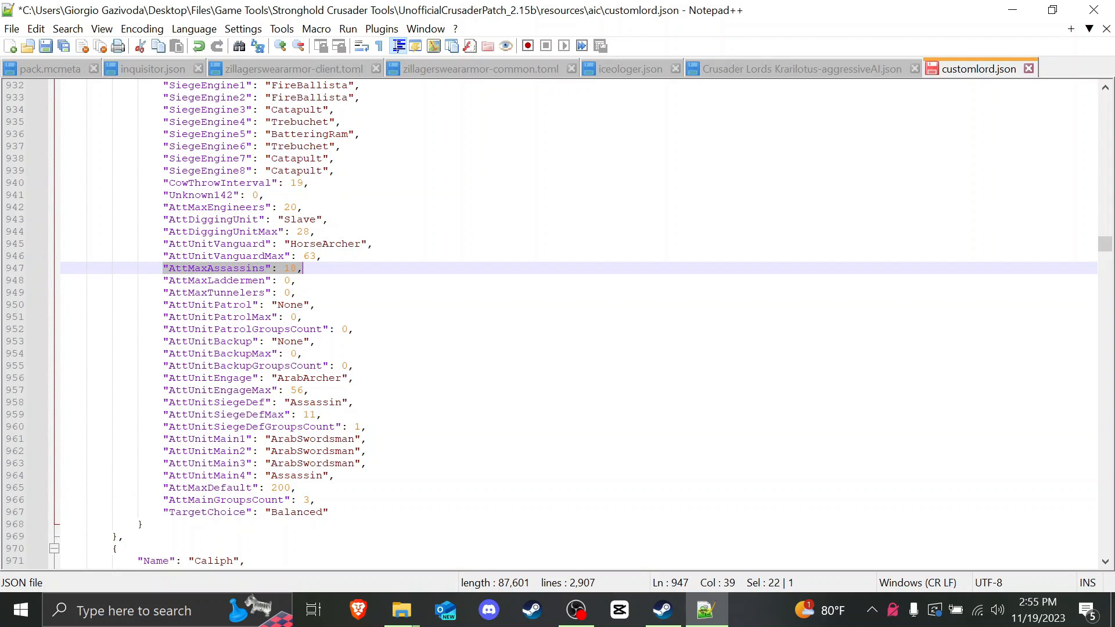
pyautogui.moveTo(334, 475); pyautogui.dragTo(84, 438)
pyautogui.click(195, 439)
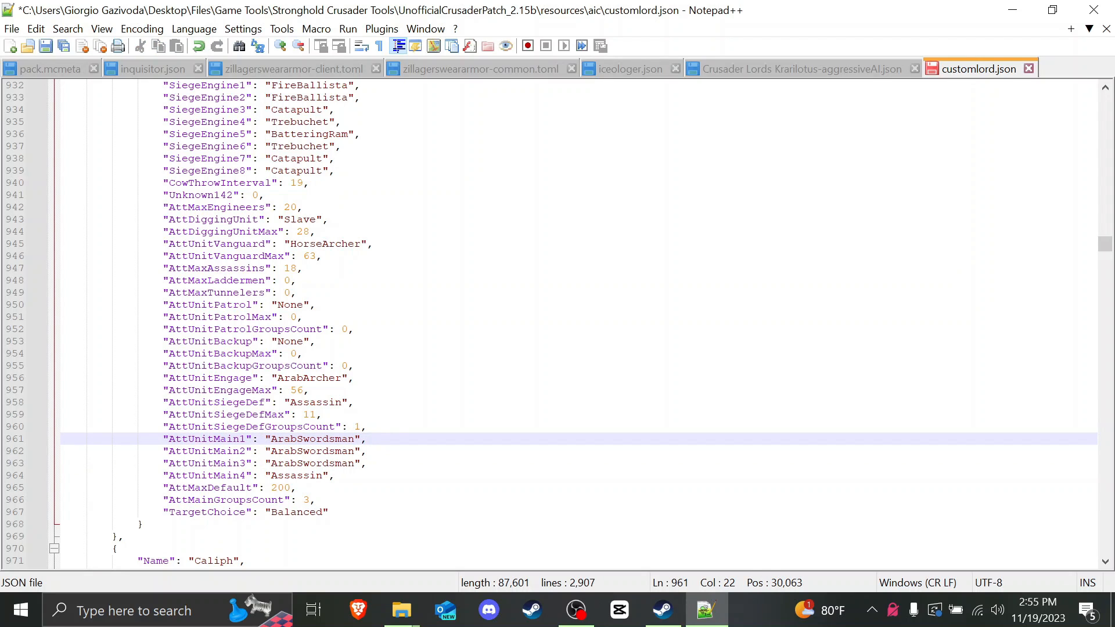
pyautogui.moveTo(265, 464); pyautogui.dragTo(368, 464)
pyautogui.click(330, 451)
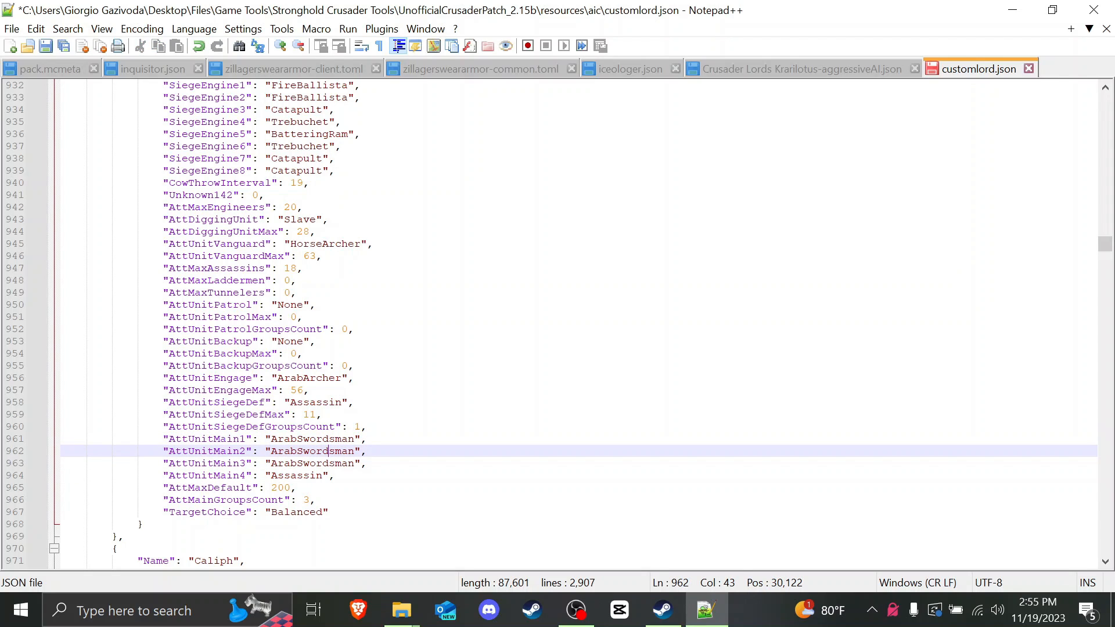
pyautogui.click(310, 391)
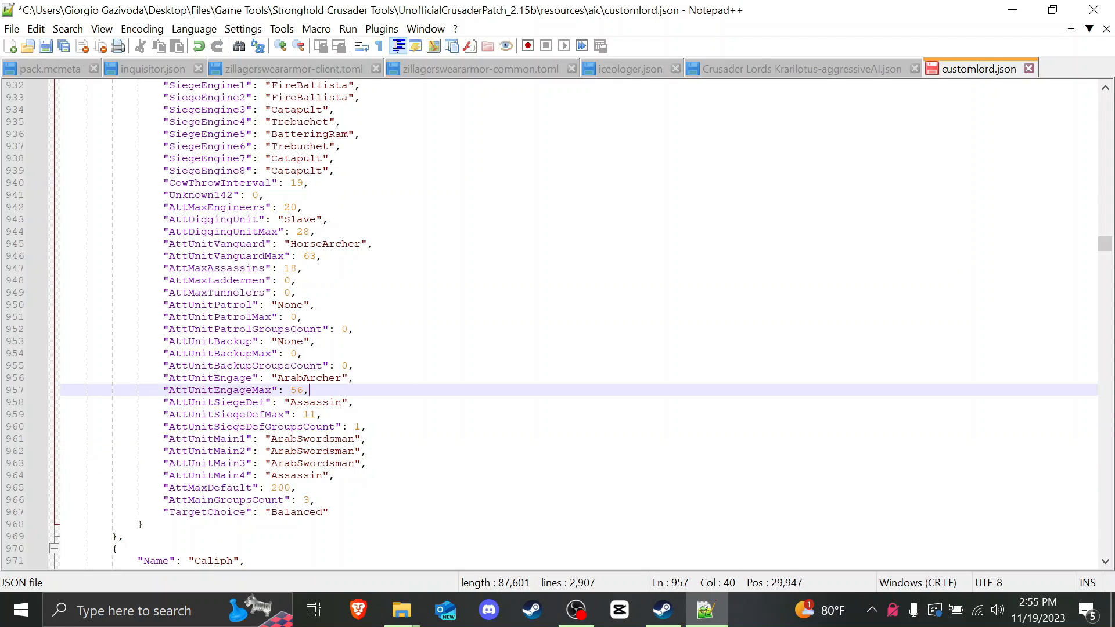
pyautogui.press('Up')
pyautogui.press('Down')
pyautogui.press('Down')
pyautogui.press('Up')
pyautogui.moveTo(170, 244); pyautogui.dragTo(322, 244)
pyautogui.moveTo(164, 378); pyautogui.dragTo(309, 390)
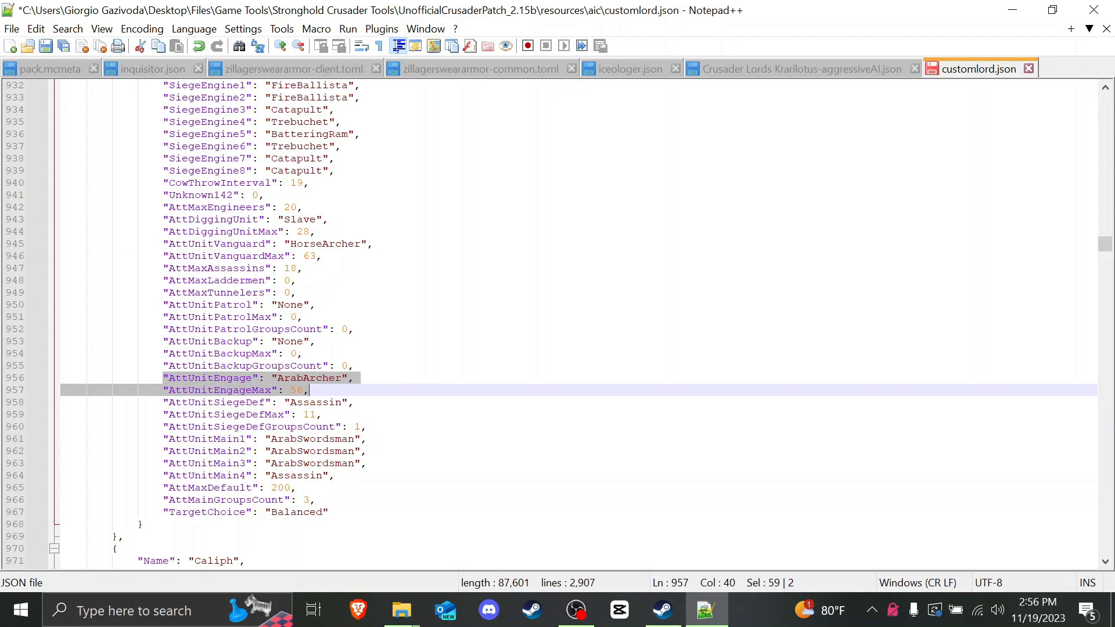
pyautogui.click(180, 378)
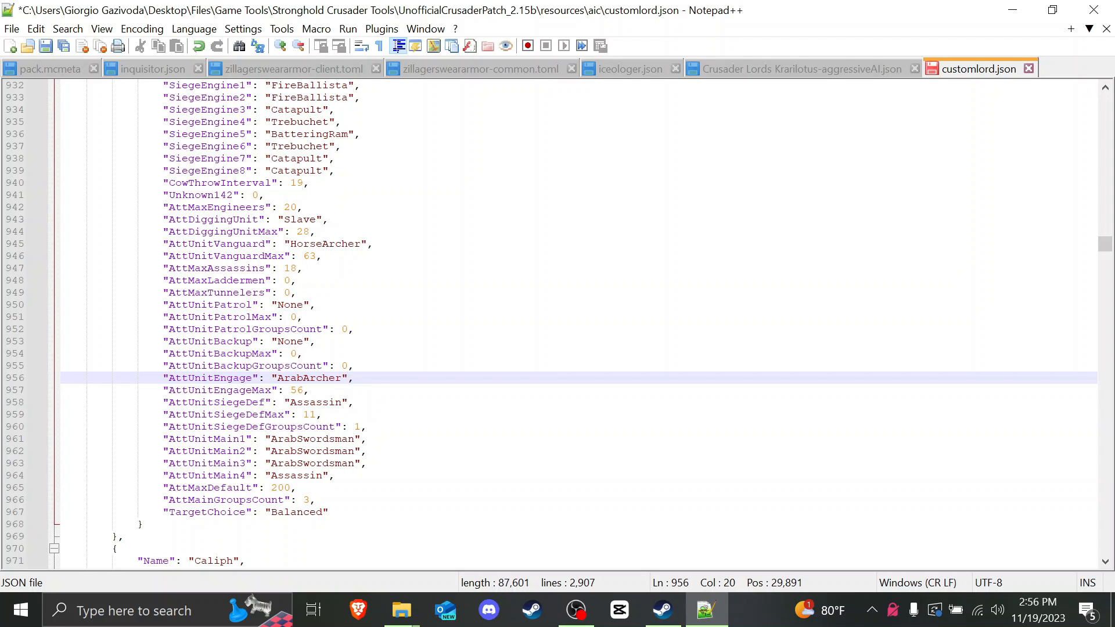
pyautogui.moveTo(277, 378); pyautogui.dragTo(344, 378)
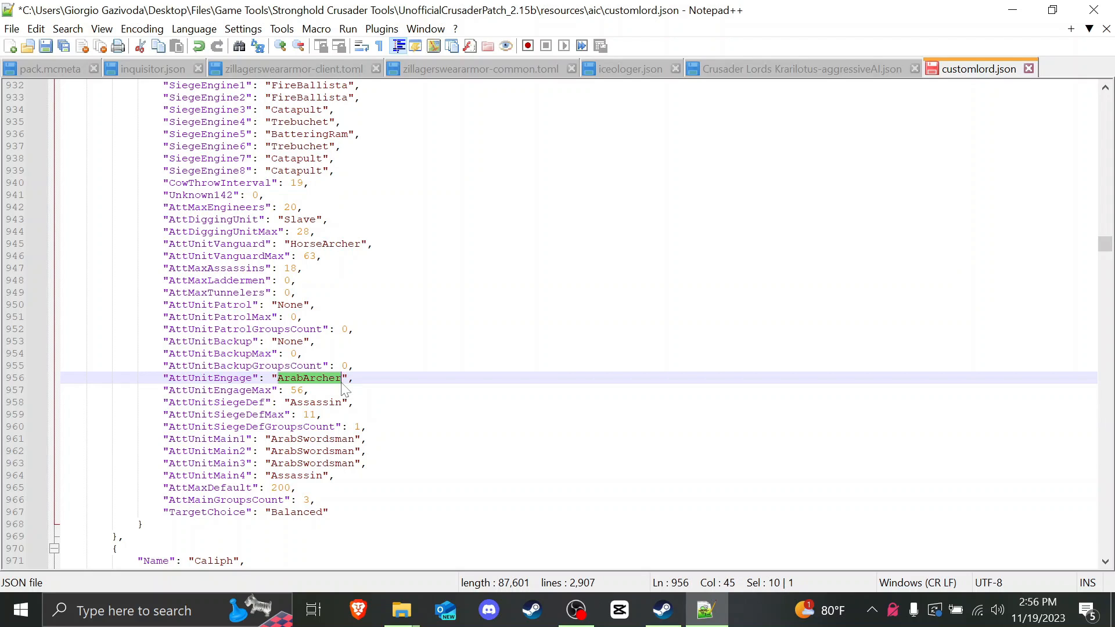
pyautogui.click(354, 378)
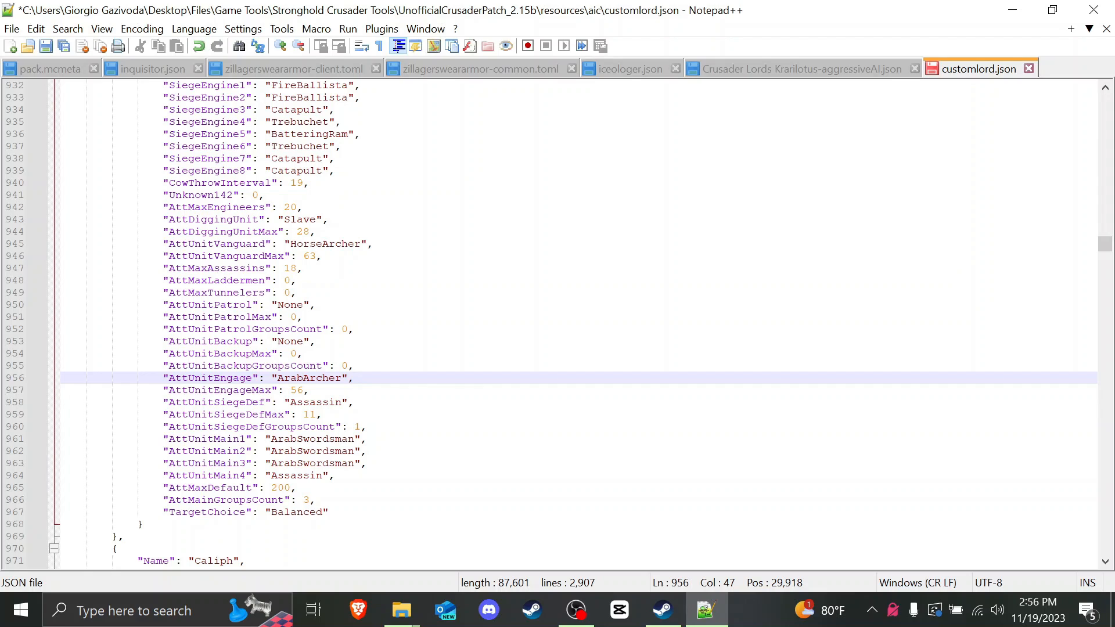
pyautogui.click(309, 390)
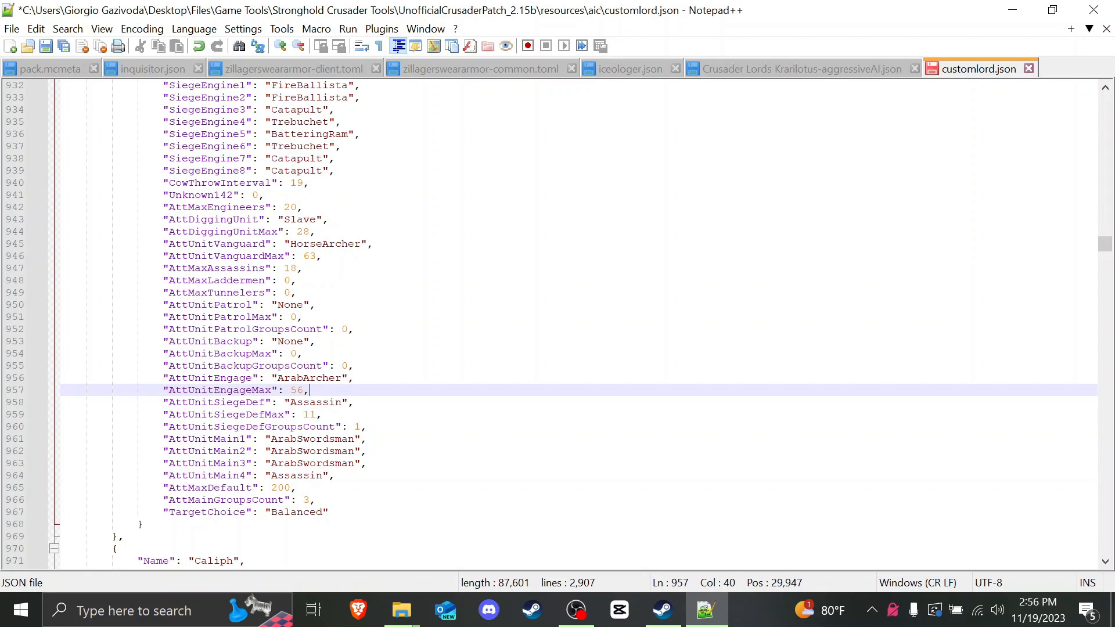
pyautogui.click(272, 341)
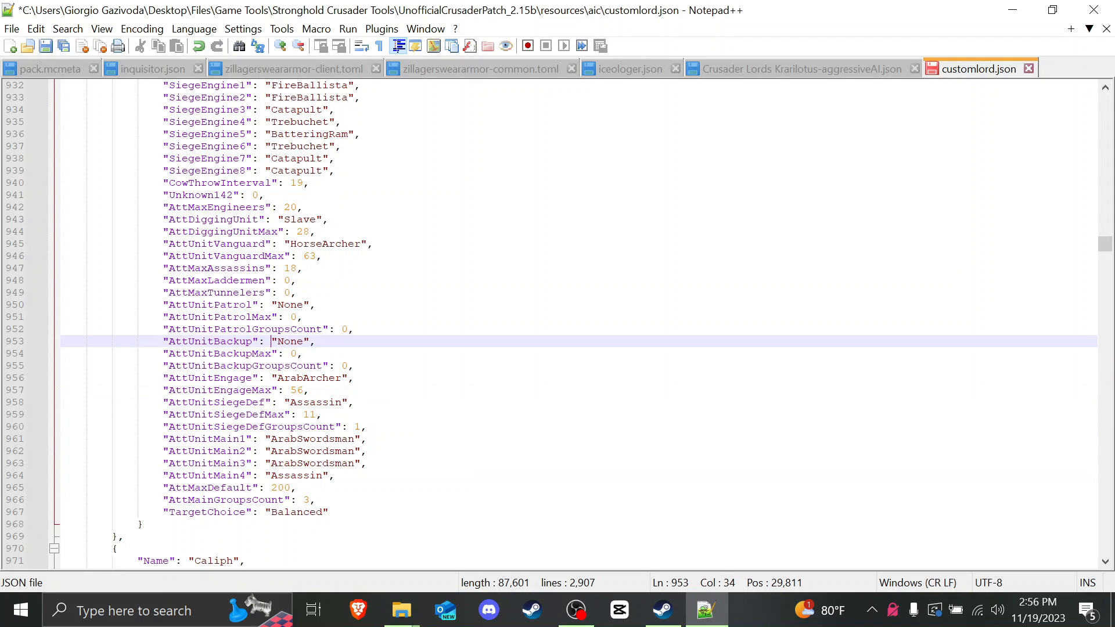
pyautogui.click(220, 317)
pyautogui.moveTo(169, 304); pyautogui.dragTo(313, 305)
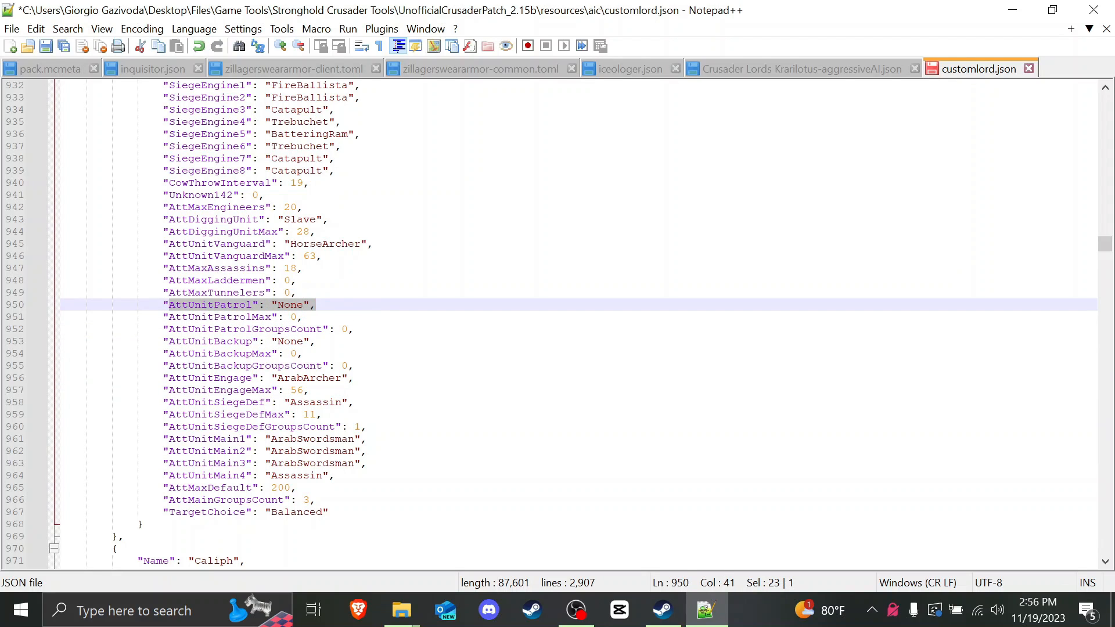
pyautogui.moveTo(291, 244); pyautogui.dragTo(360, 244)
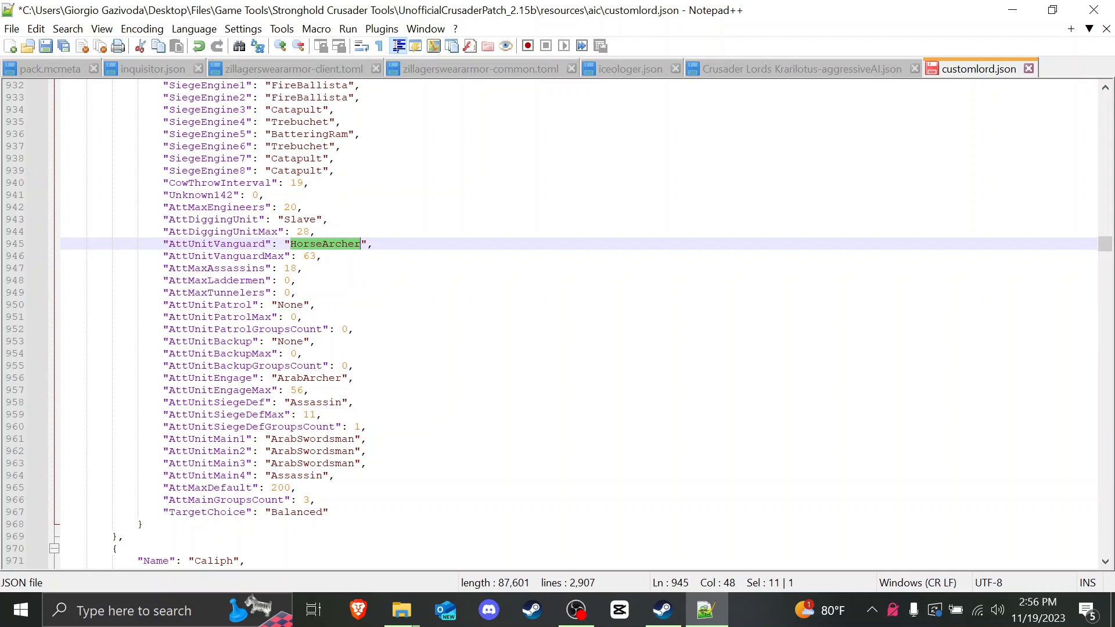
# Step: Set AttUnitPatrol to "HorseArcher" and AttUnitPatrolMax to 60
pyautogui.hotkey('ctrl', 'c')
pyautogui.doubleClick(290, 305)
pyautogui.hotkey('ctrl', 'v')
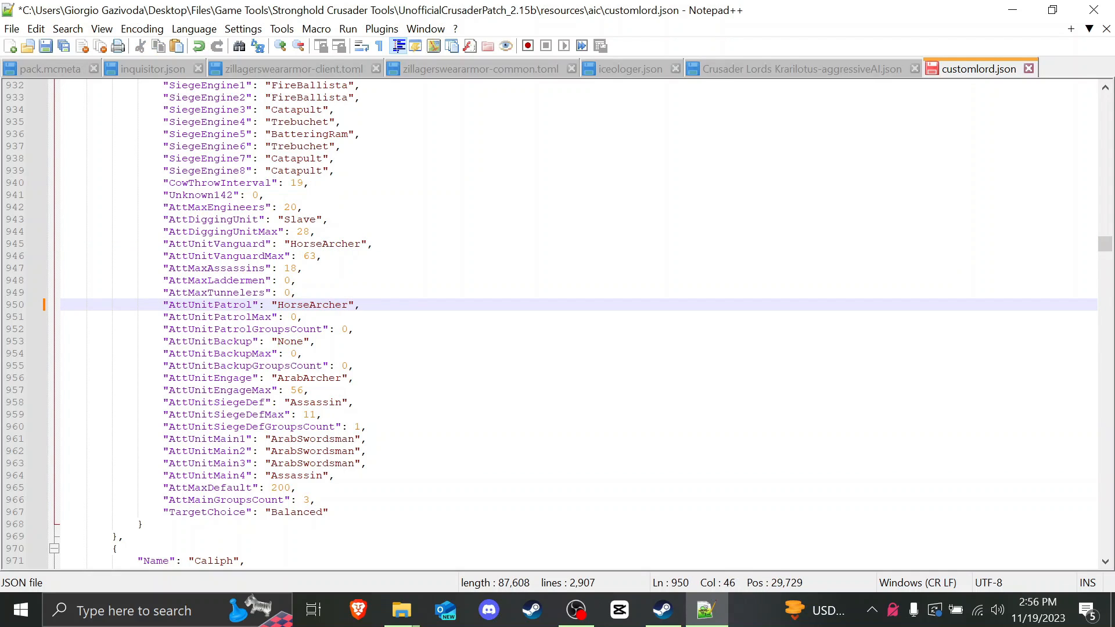
pyautogui.doubleClick(293, 317)
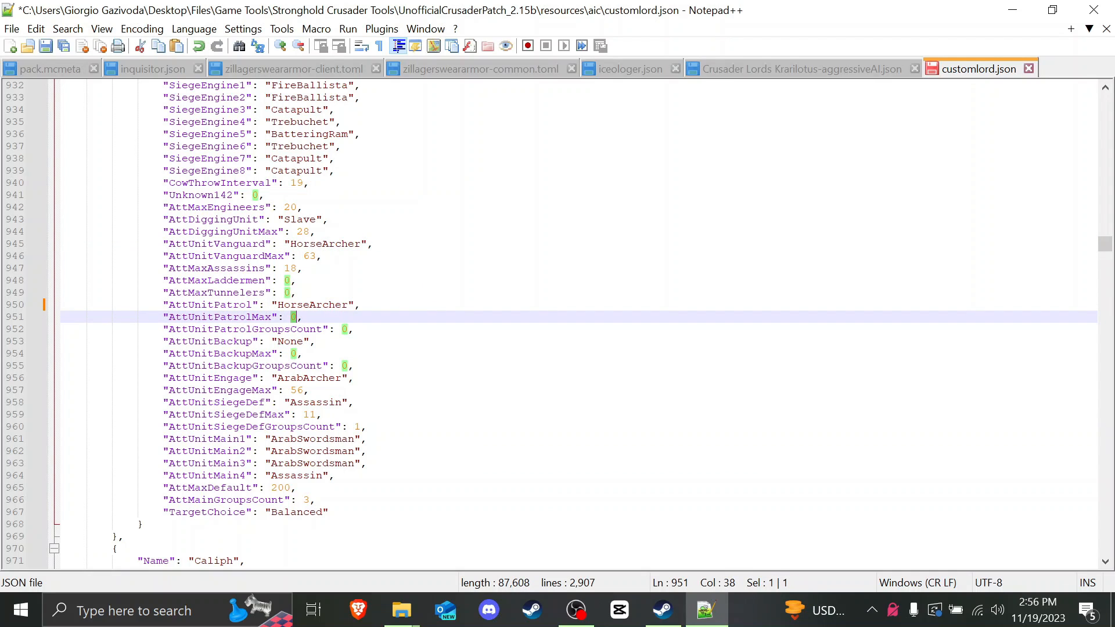
pyautogui.write('60')
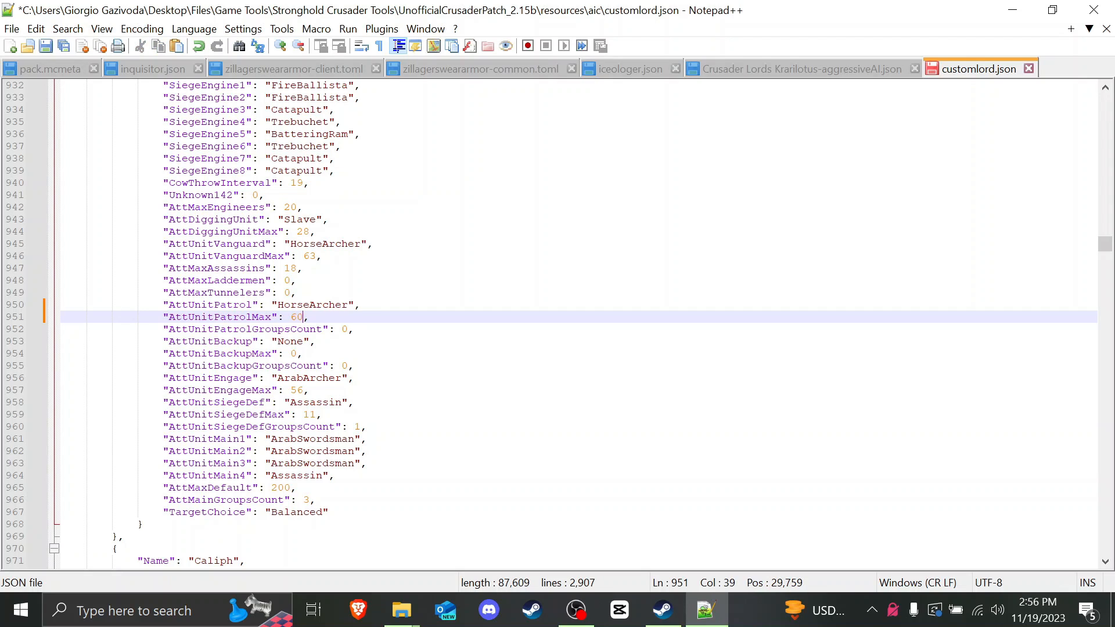
# Step: Change AttUnitVanguardMax from 63 to 13
pyautogui.press('Up')
pyautogui.press('Up')
pyautogui.press('Up')
pyautogui.press('Up')
pyautogui.press('Up')
pyautogui.hotkey('shift', 'Right')
pyautogui.write('1')
pyautogui.press('Down')
pyautogui.press('Down')
pyautogui.press('Down')
pyautogui.press('Down')
pyautogui.press('Down')
pyautogui.press('Down')
pyautogui.press('Up')
pyautogui.press('Right')
pyautogui.moveTo(277, 306); pyautogui.dragTo(356, 309)
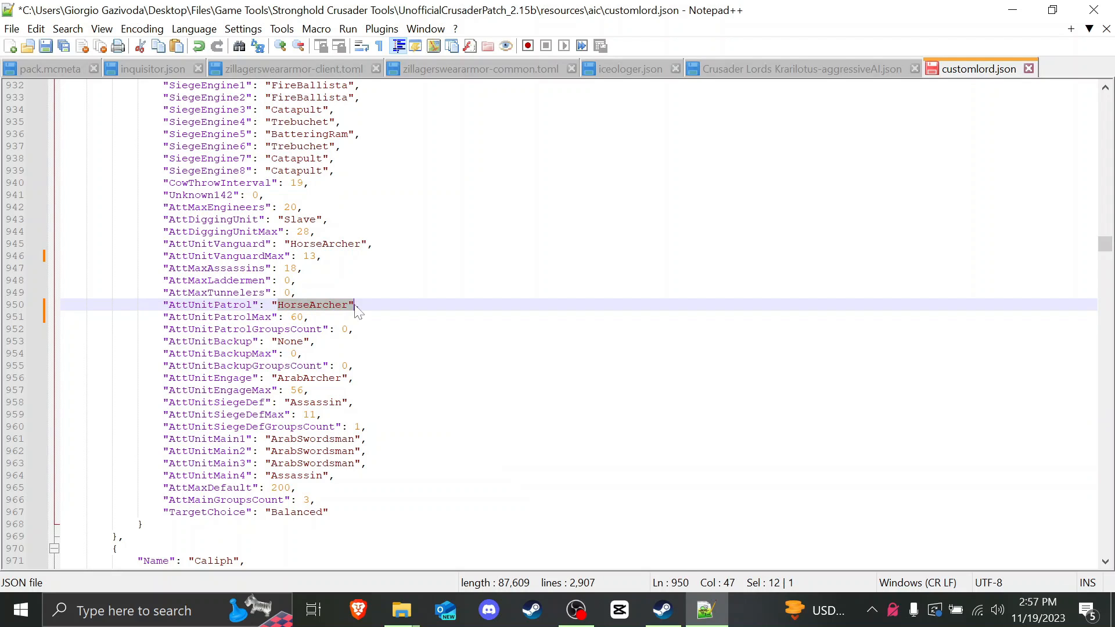
pyautogui.click(336, 306)
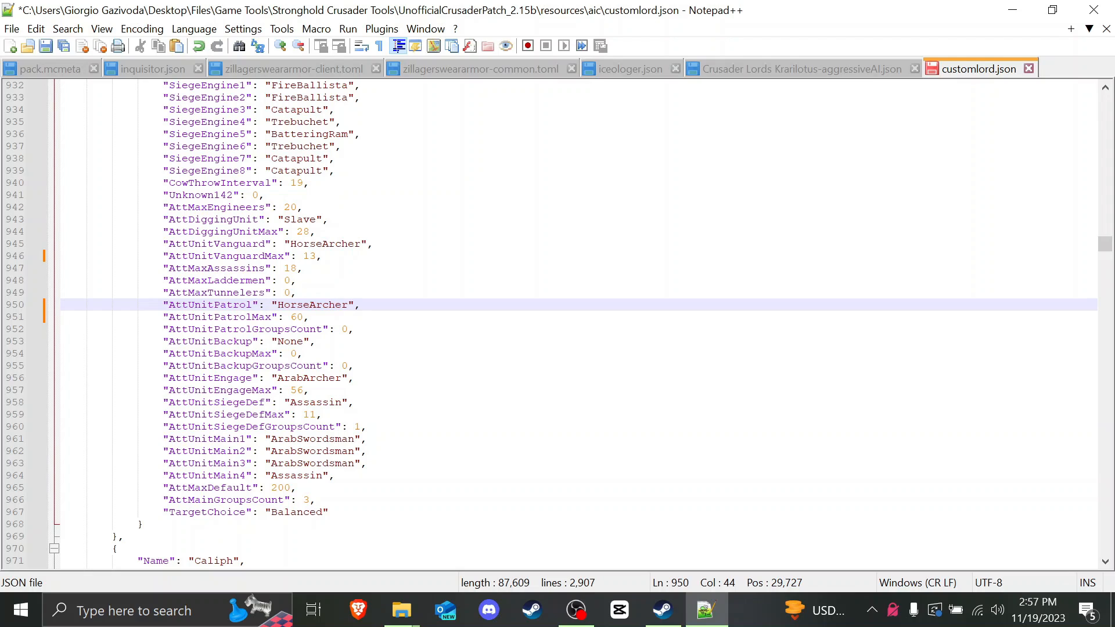
pyautogui.moveTo(164, 329); pyautogui.dragTo(349, 329)
pyautogui.click(342, 330)
pyautogui.write('1')
pyautogui.press('Delete')
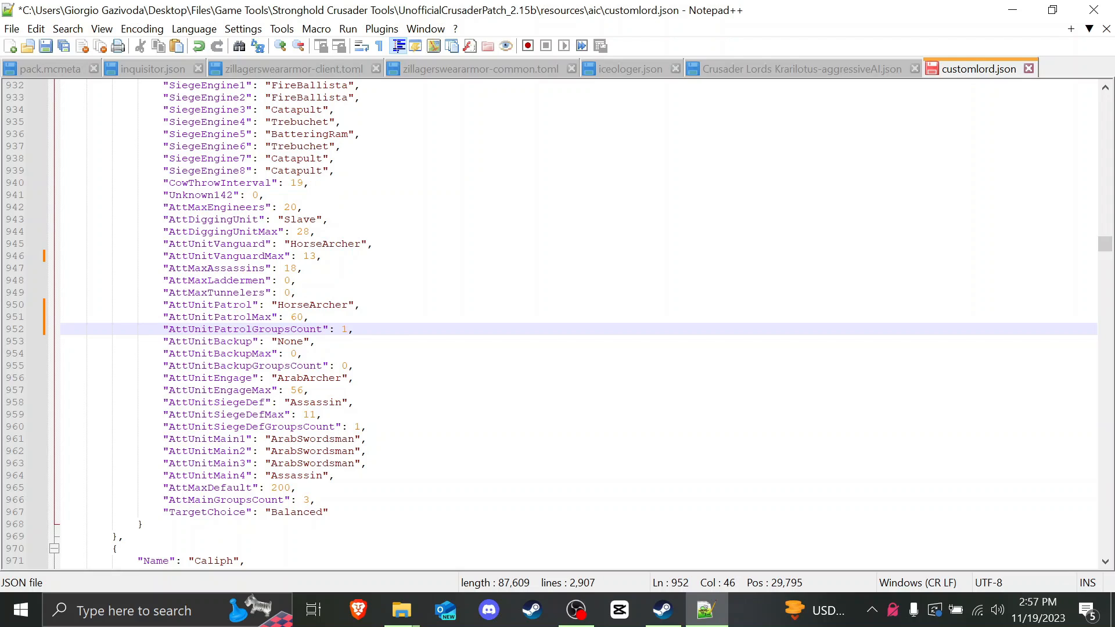
pyautogui.press('Down')
pyautogui.press('Down')
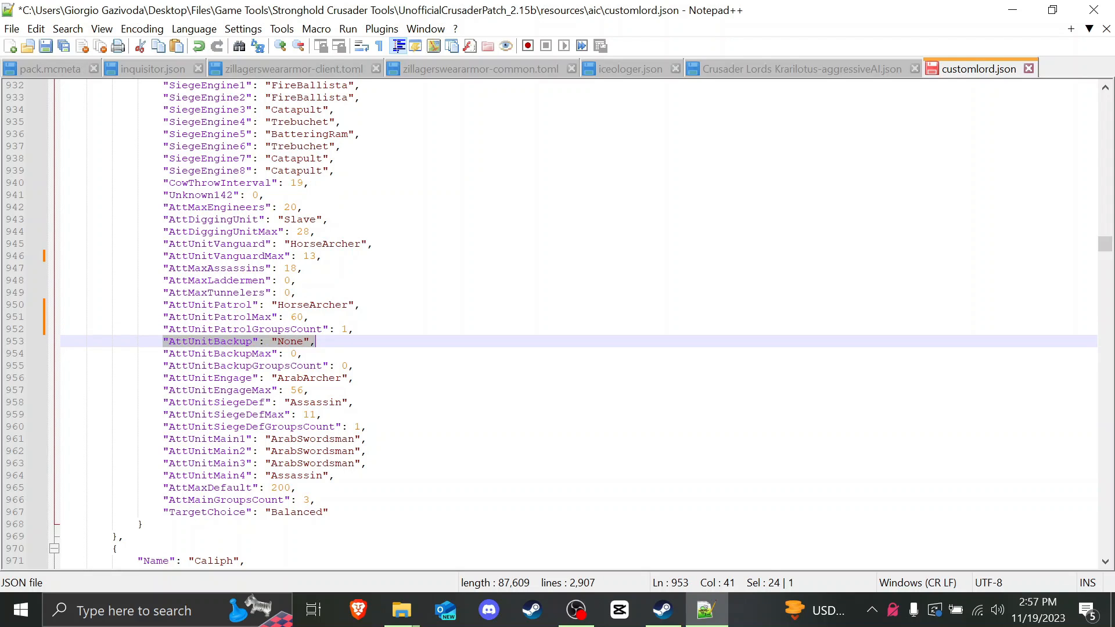
pyautogui.press('Up')
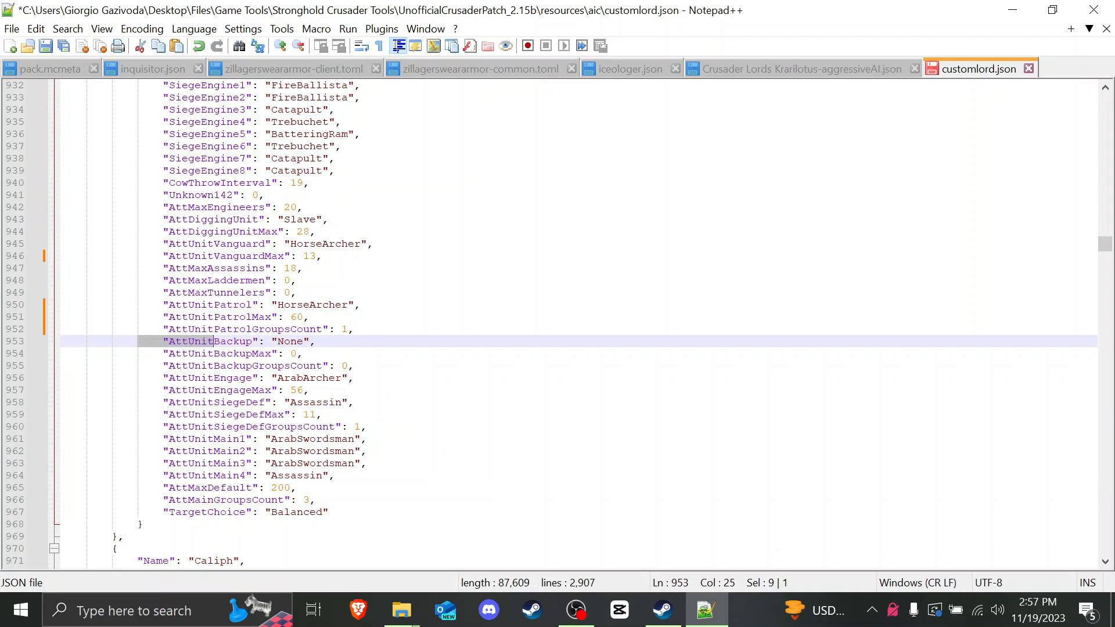
pyautogui.press('End')
pyautogui.press('Down')
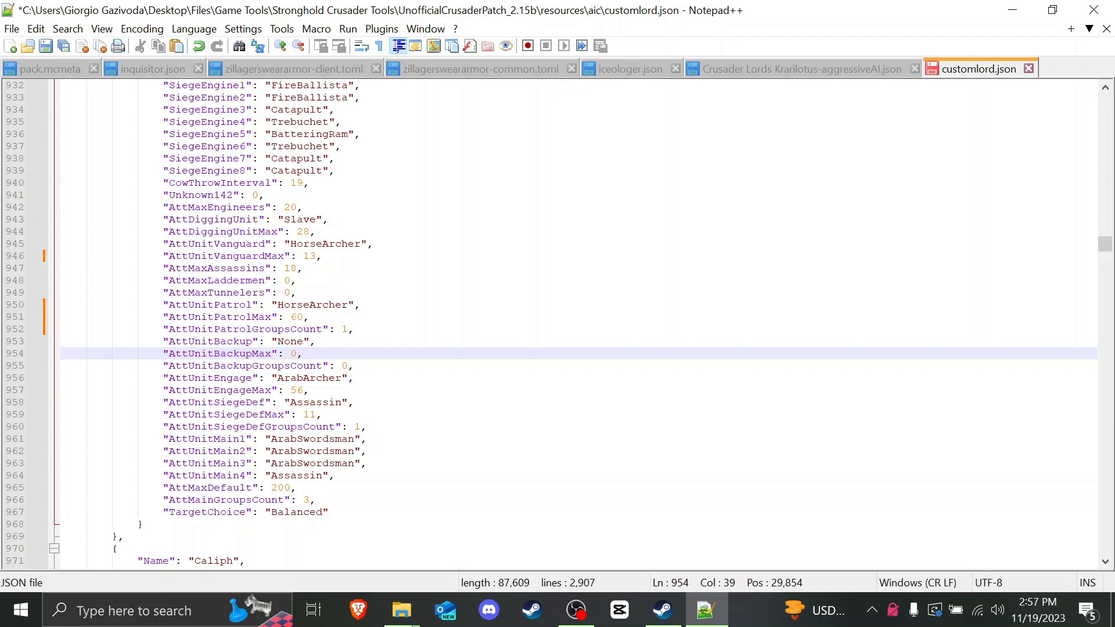
pyautogui.press('Up')
pyautogui.press('Home')
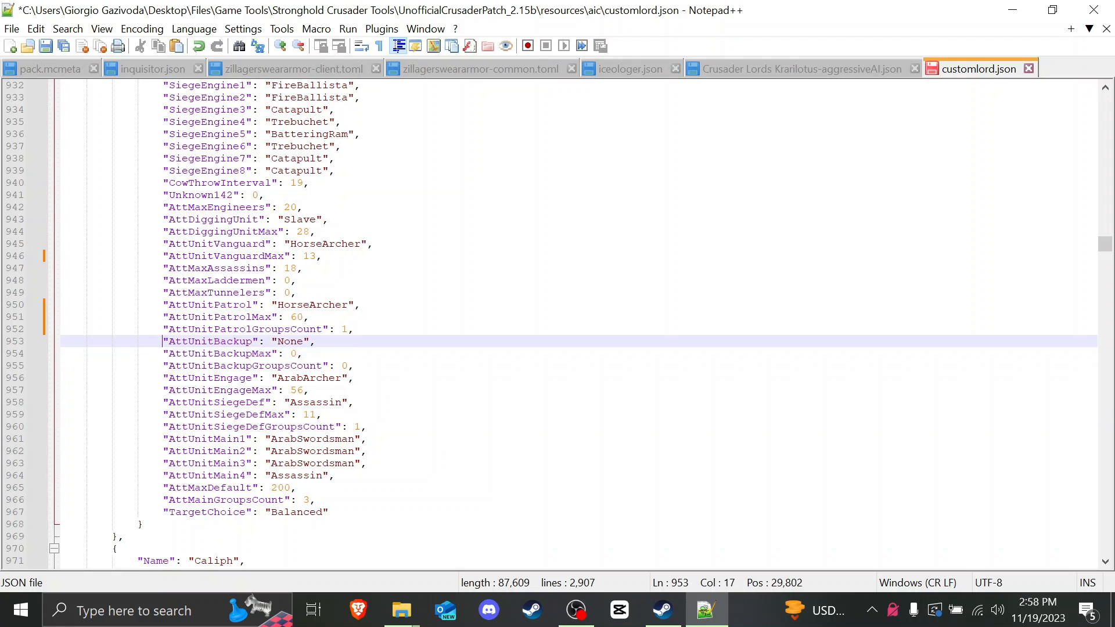
pyautogui.hotkey('shift', 'Down')
pyautogui.hotkey('shift', 'End')
pyautogui.press('End')
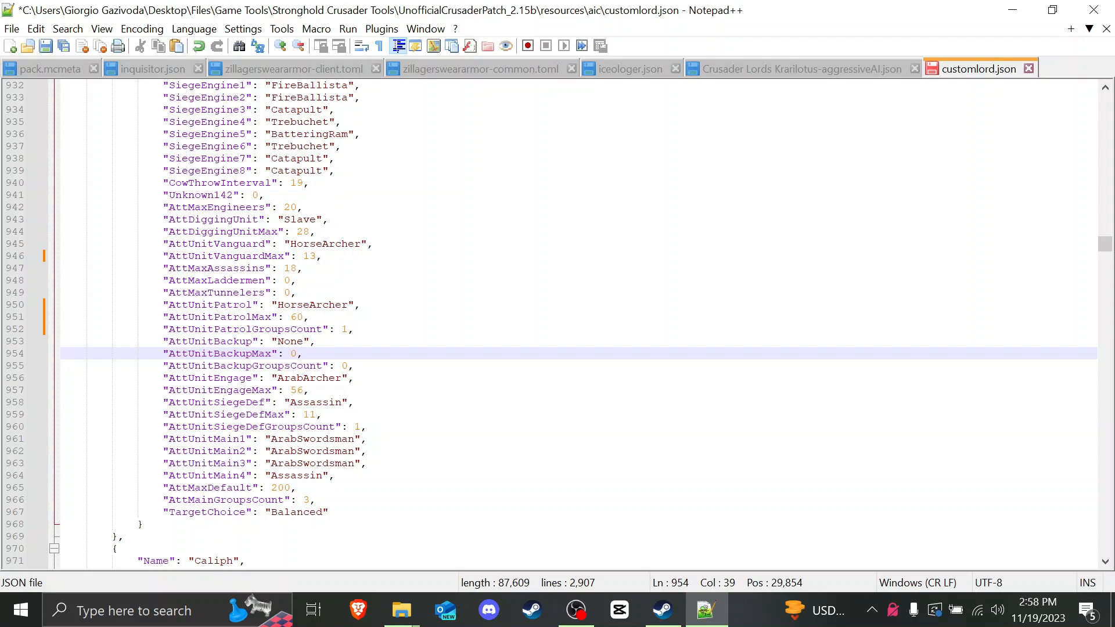
pyautogui.click(245, 414)
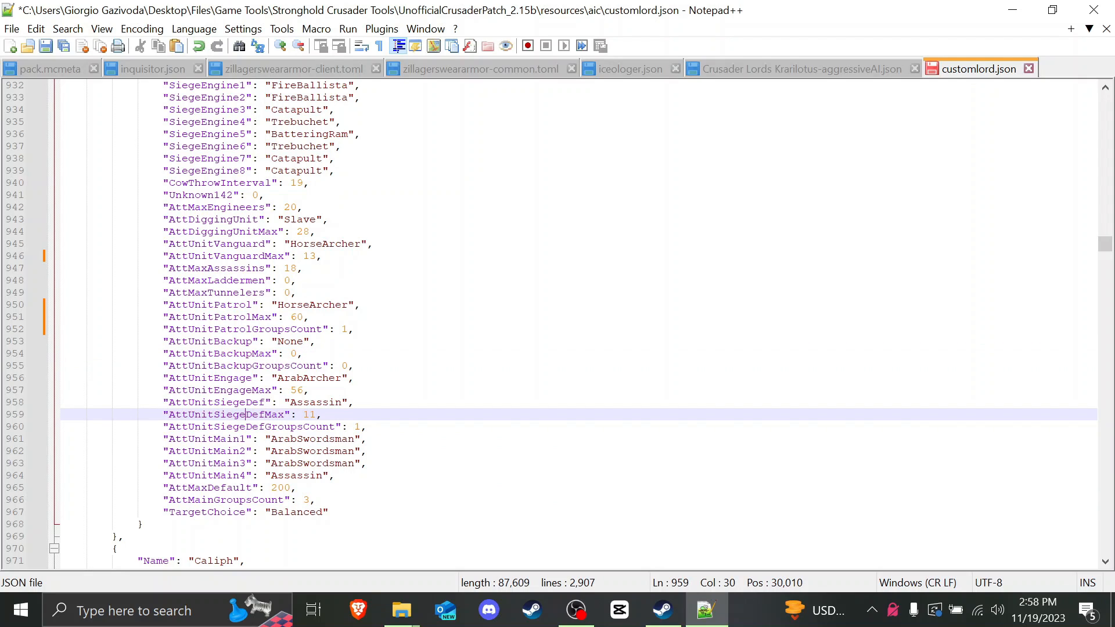
pyautogui.moveTo(291, 402)
pyautogui.mouseDown()
pyautogui.moveTo(342, 403)
pyautogui.moveTo(290, 403)
pyautogui.mouseUp()
pyautogui.click(343, 414)
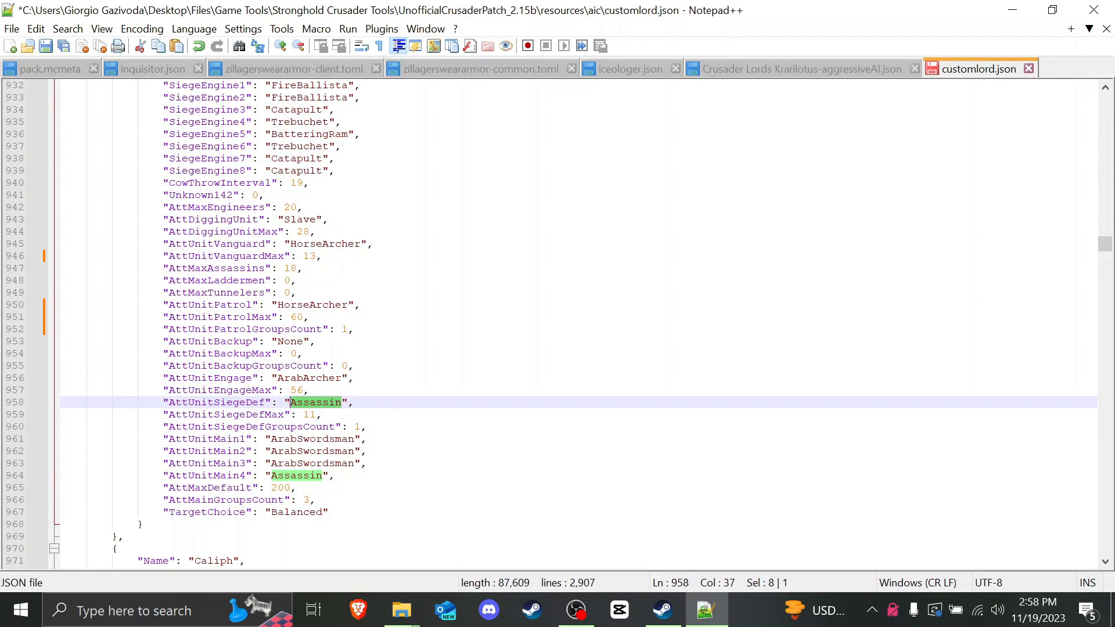
pyautogui.click(325, 414)
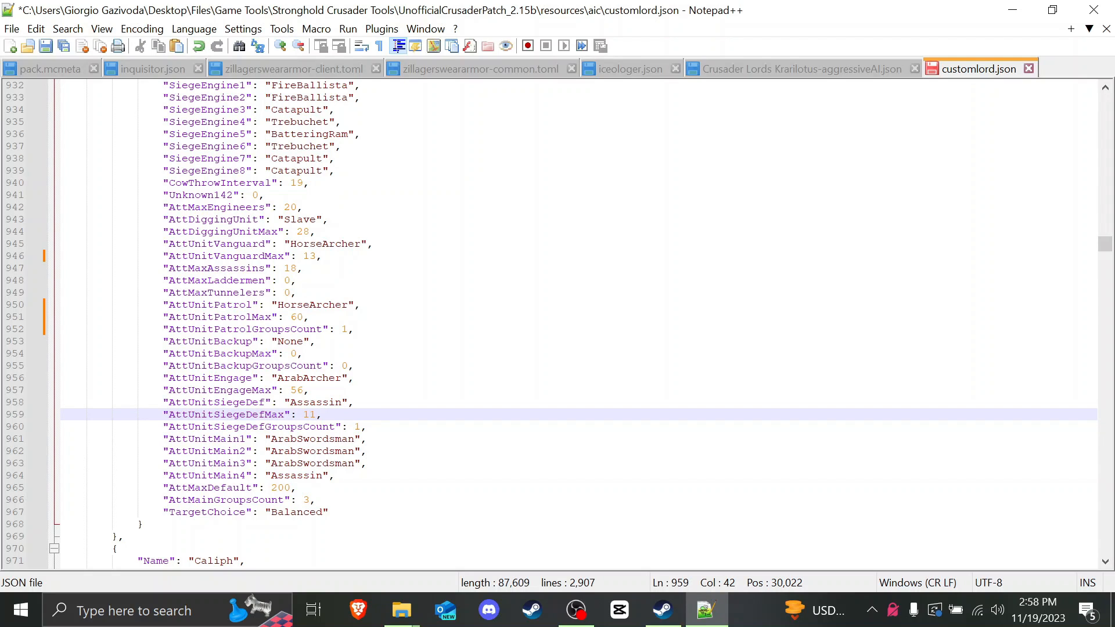
pyautogui.moveTo(290, 403); pyautogui.dragTo(343, 403)
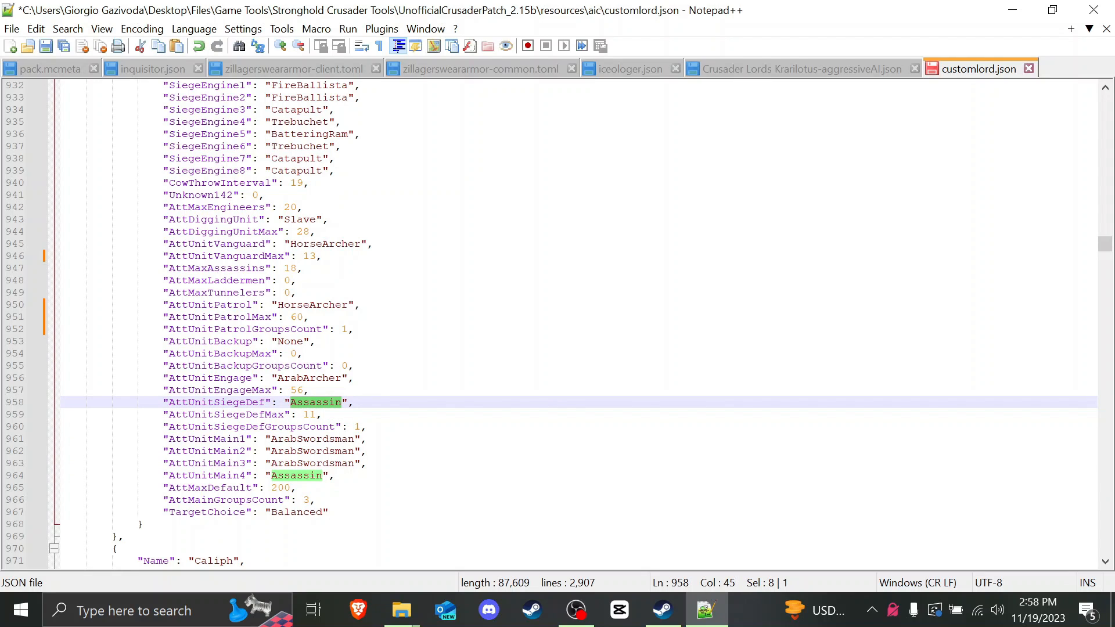
pyautogui.moveTo(302, 414); pyautogui.dragTo(348, 403)
pyautogui.press('Right')
pyautogui.press('Right')
pyautogui.click(328, 402)
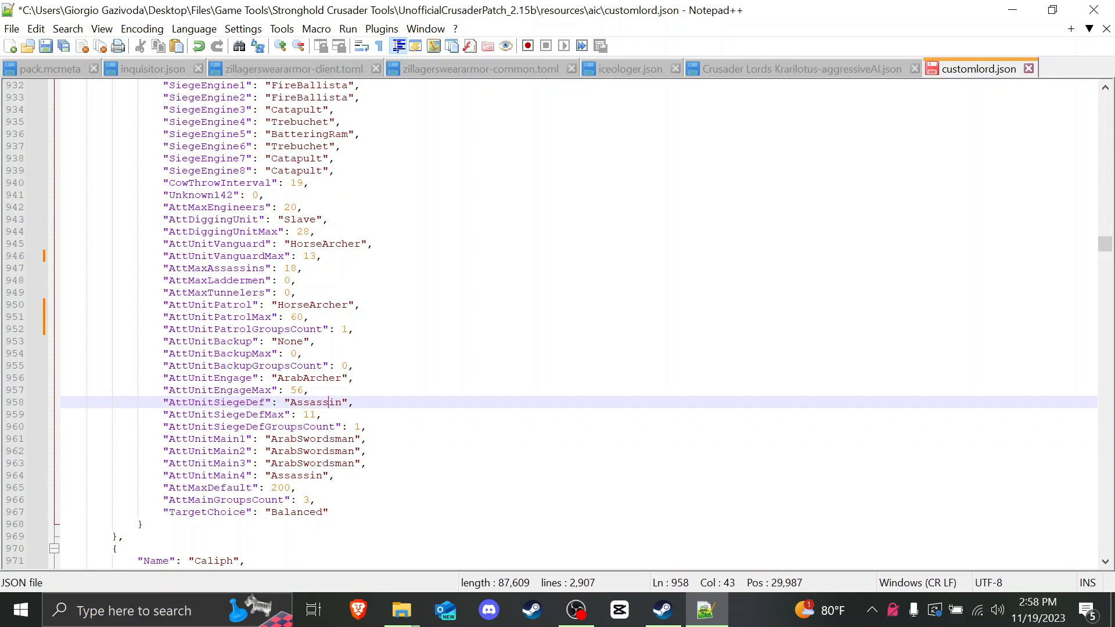
pyautogui.scroll(-1, 570, 322)
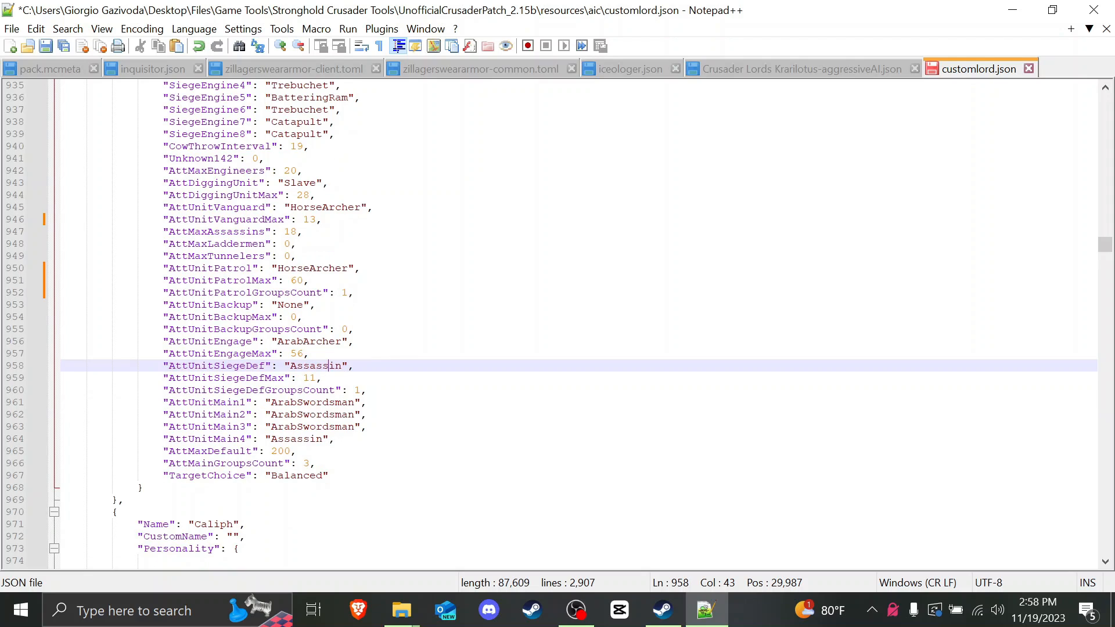
pyautogui.scroll(3, 569, 322)
pyautogui.scroll(-1, 569, 323)
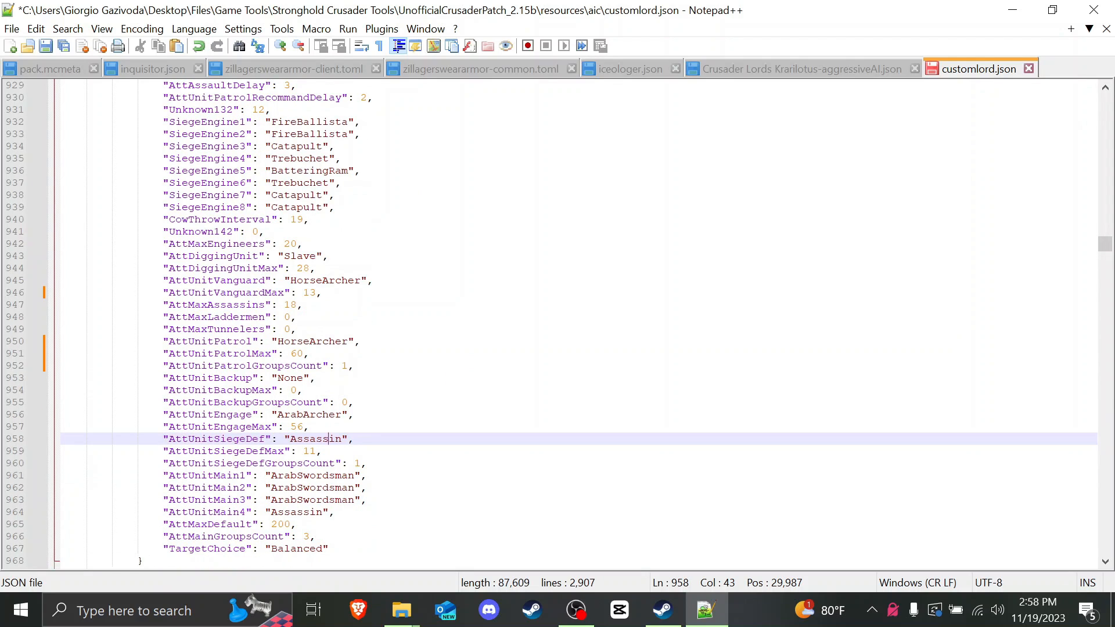
pyautogui.click(271, 414)
pyautogui.scroll(-1, 271, 414)
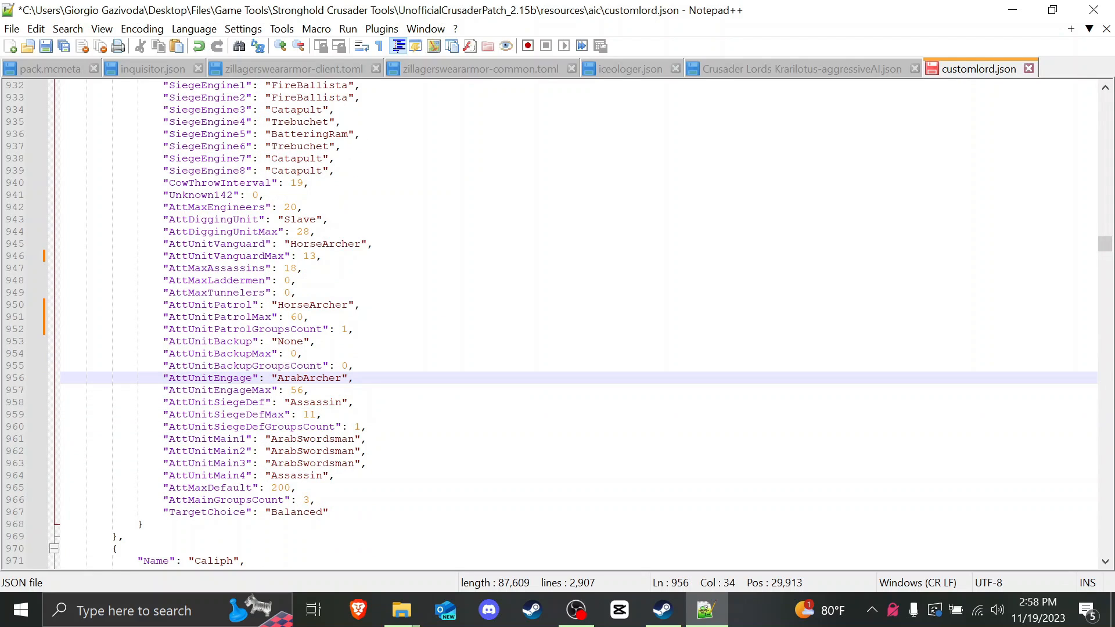
pyautogui.moveTo(271, 488); pyautogui.dragTo(290, 488)
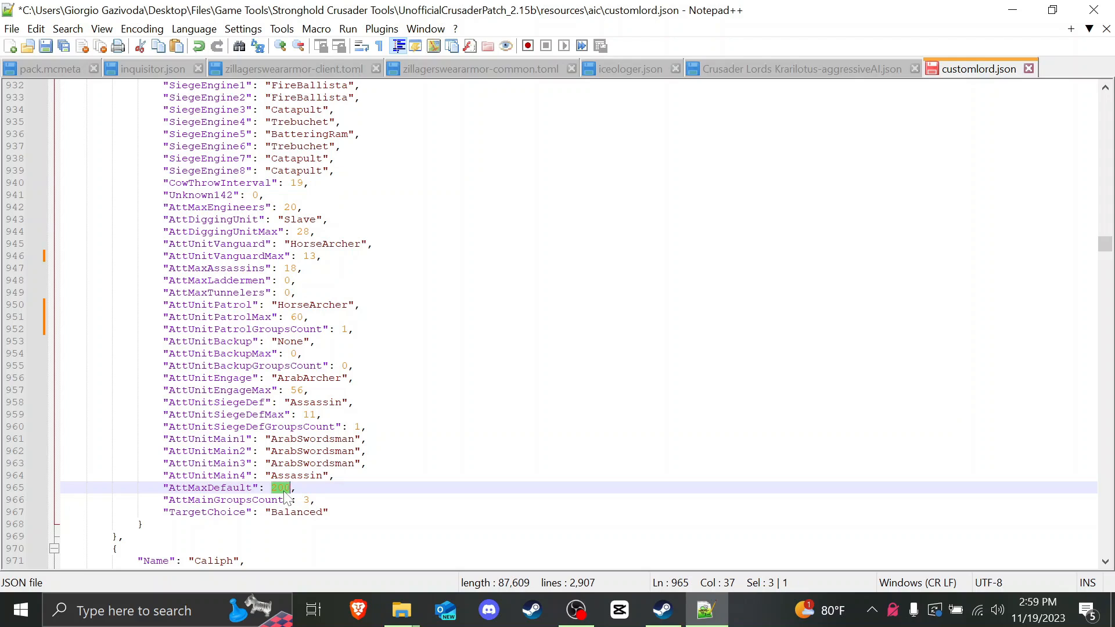
# Step: Enter 300 for AttMaxDefault on line 965, then review the Crossbowman DefUnit entries
pyautogui.write('300')
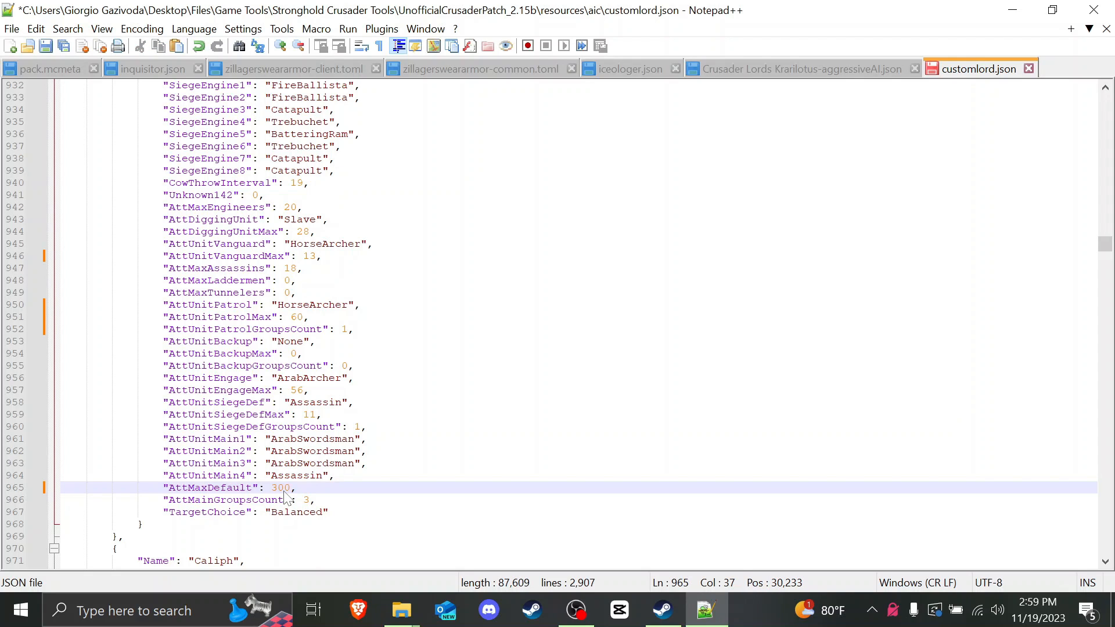
pyautogui.scroll(7, 284, 496)
pyautogui.scroll(-4, 285, 496)
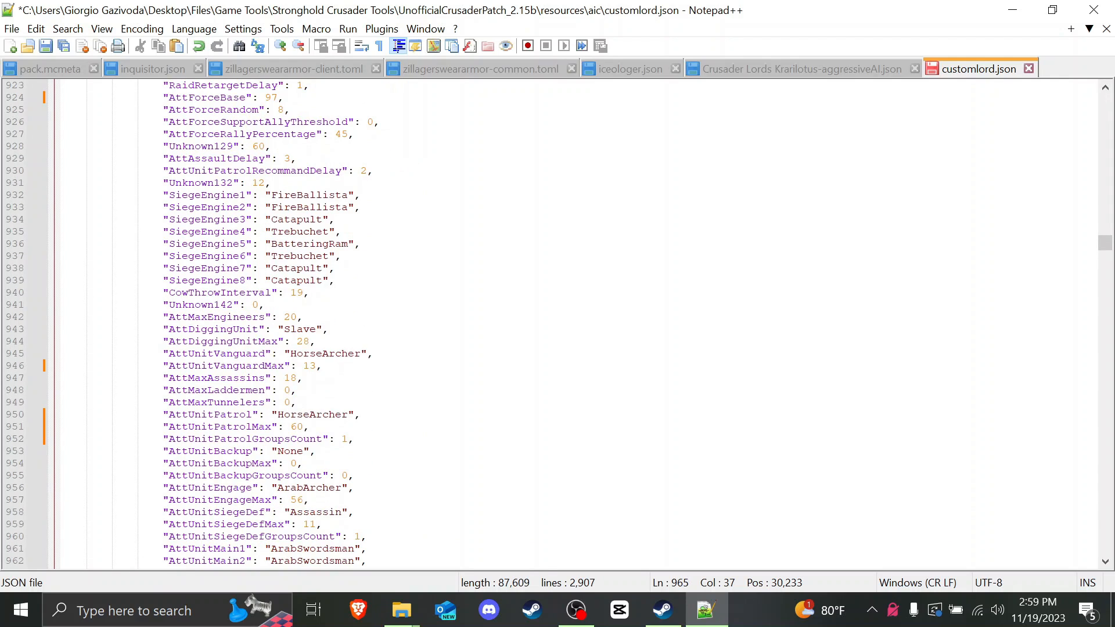
pyautogui.scroll(-2, 578, 323)
pyautogui.scroll(-3, 578, 322)
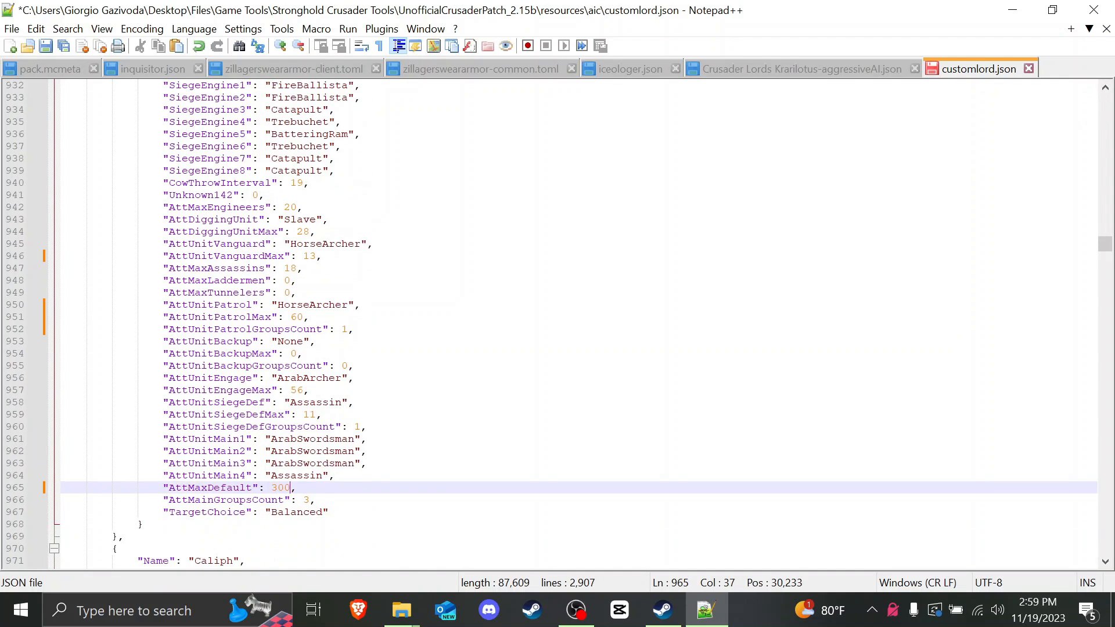
pyautogui.scroll(8, 578, 323)
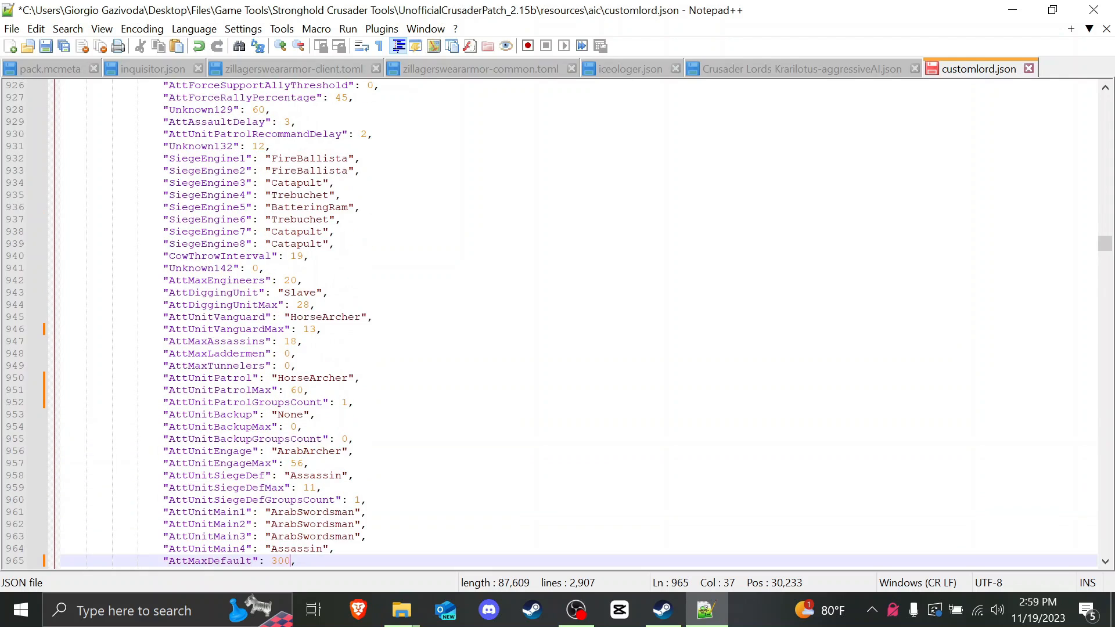
pyautogui.scroll(10, 578, 323)
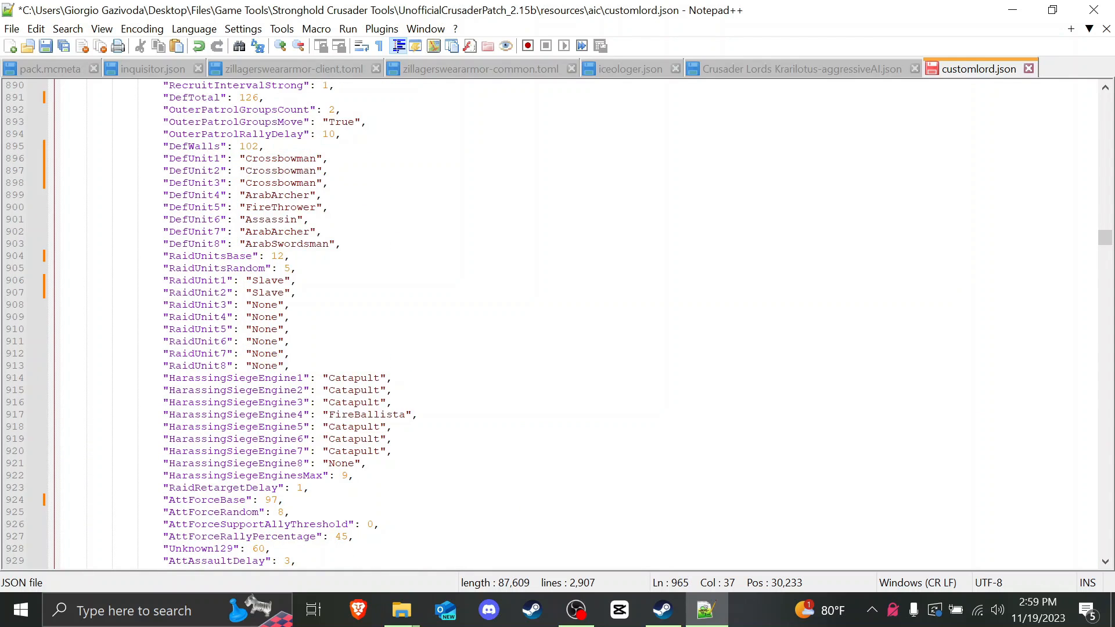
pyautogui.moveTo(175, 232); pyautogui.dragTo(297, 244)
pyautogui.click(315, 256)
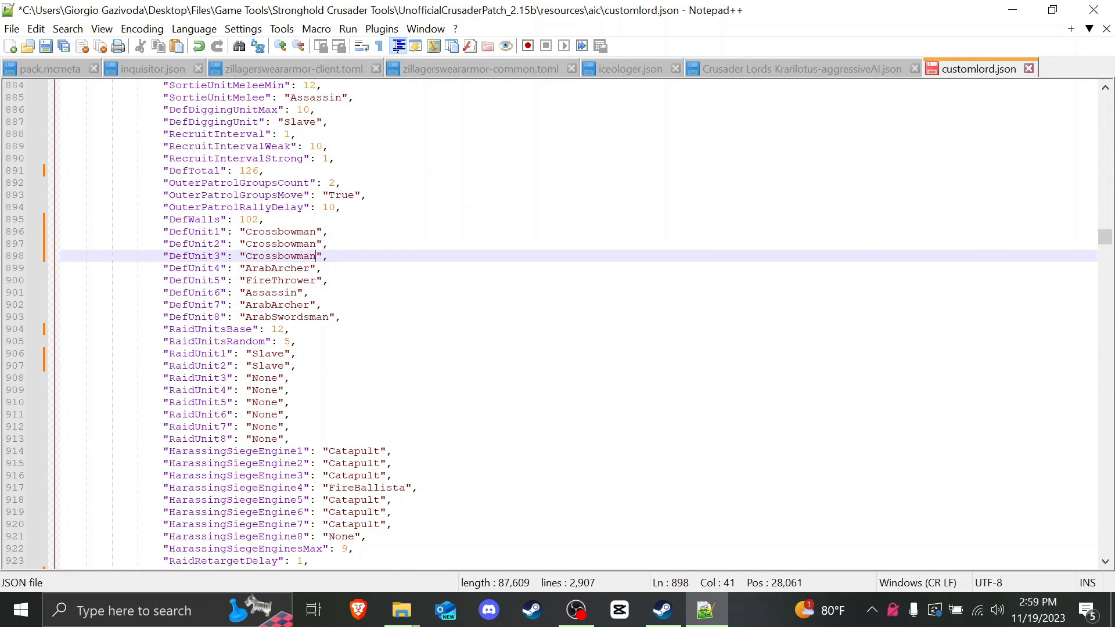
pyautogui.scroll(-16, 578, 323)
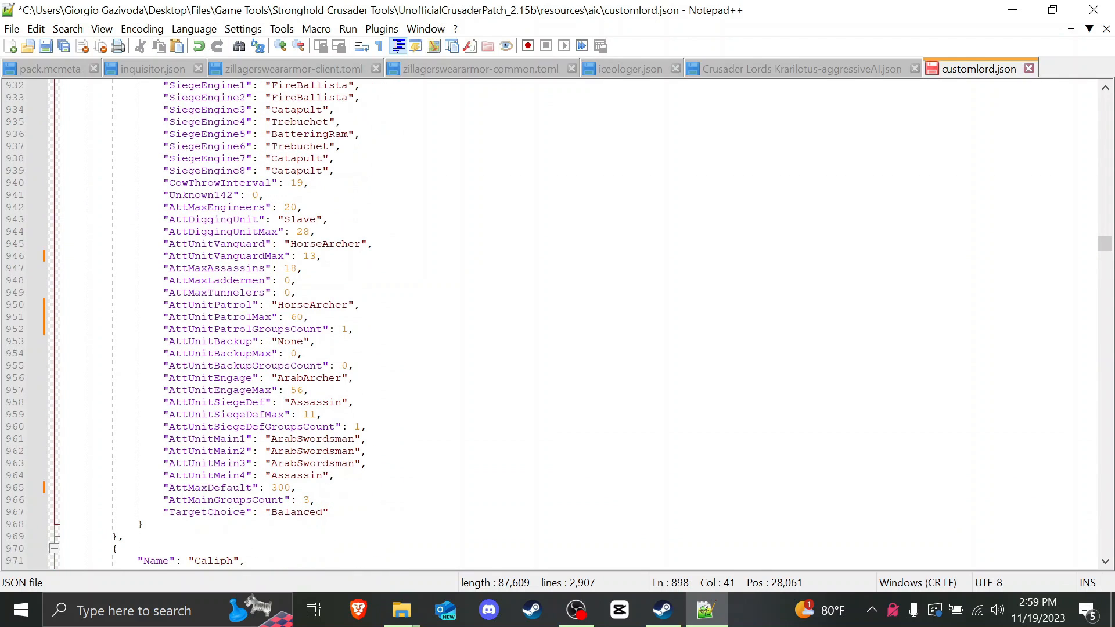
# Step: Set AttUnitEngage to Crossbowman and AttUnitEngageMax from 56 to 36
pyautogui.moveTo(278, 378); pyautogui.dragTo(342, 378)
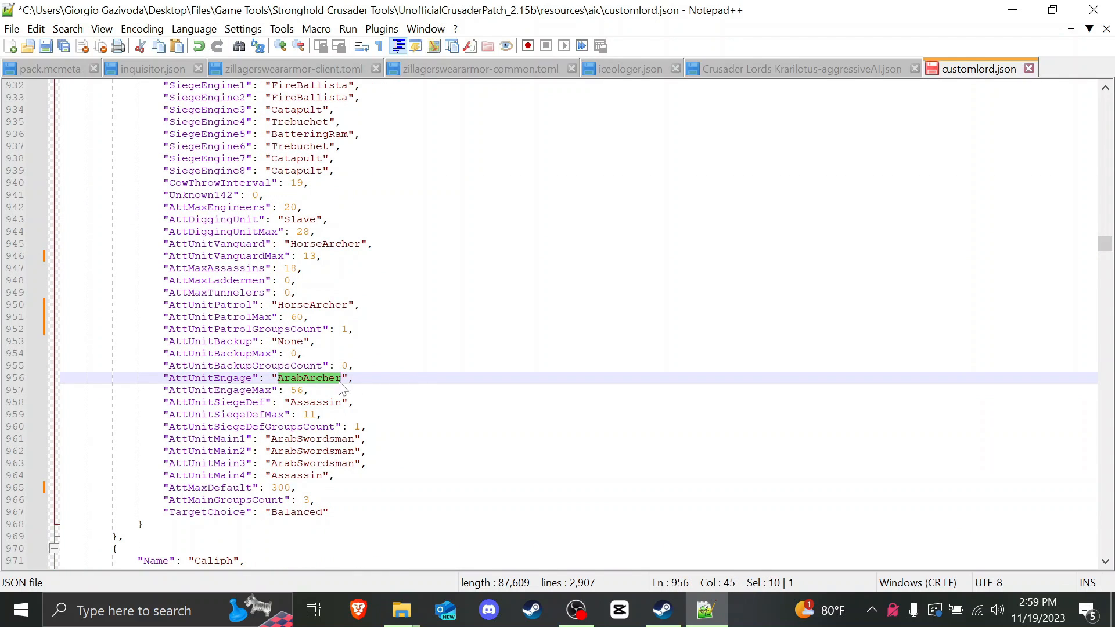
pyautogui.write('Crossbowman')
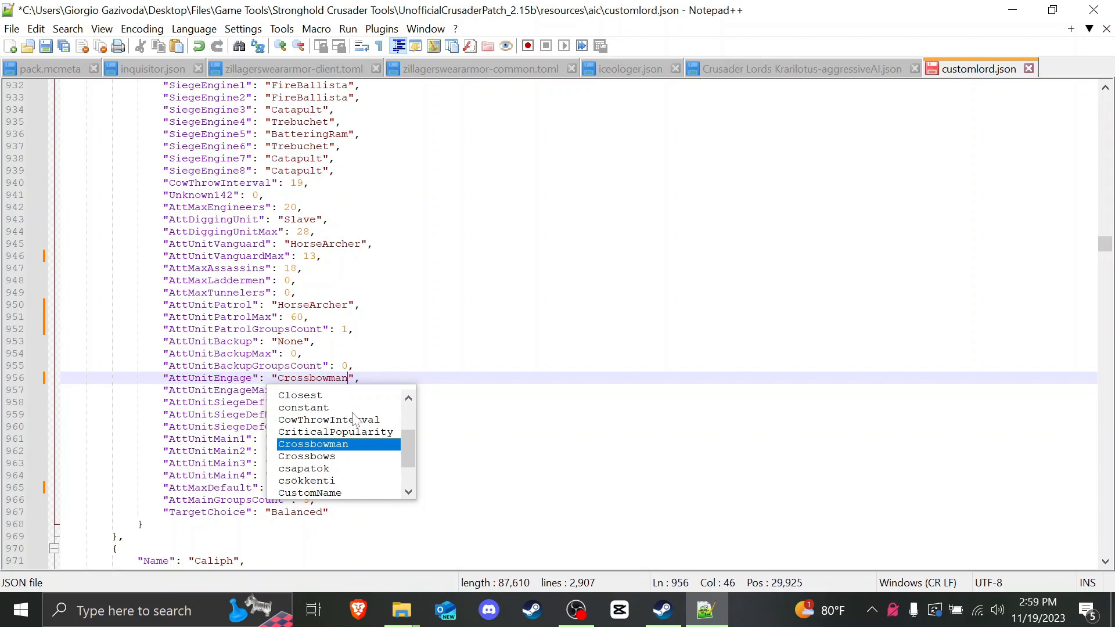
pyautogui.click(324, 354)
pyautogui.moveTo(290, 391); pyautogui.dragTo(297, 391)
pyautogui.write('36,')
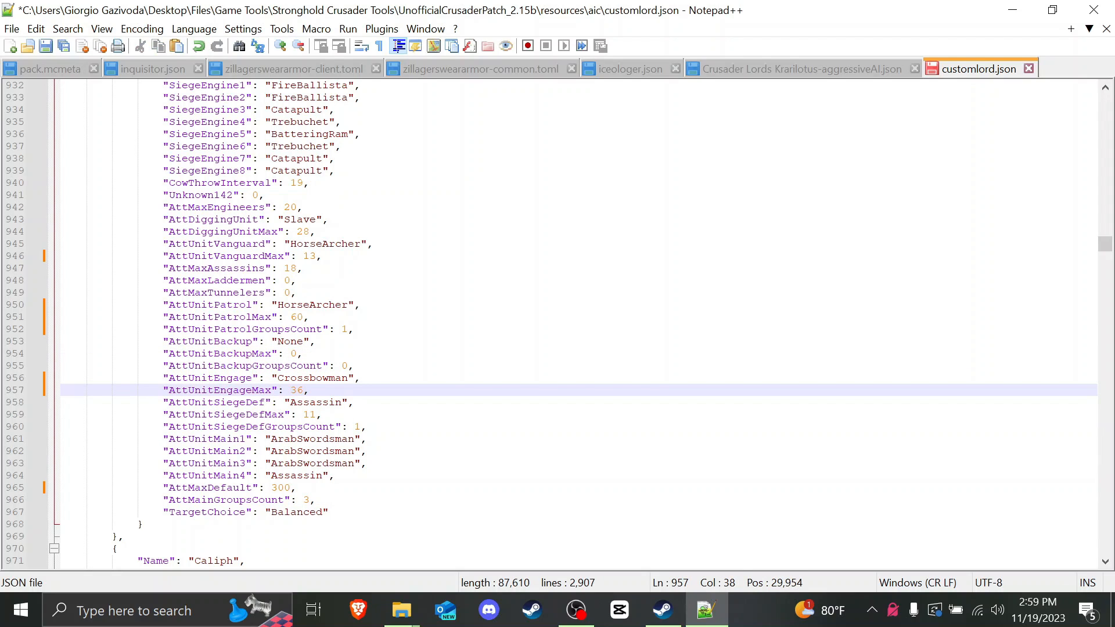
pyautogui.press('Right')
pyautogui.press('Right')
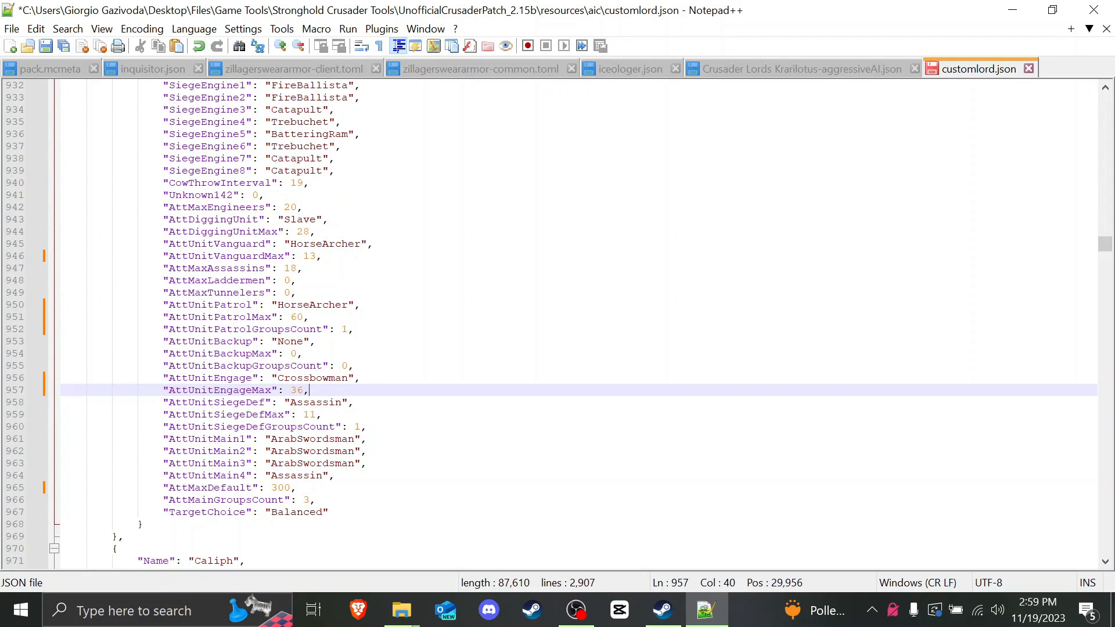
# Step: Change AttUnitMain3 to "ArabArcher" and AttMaxAssassins from 18 to 48
pyautogui.moveTo(297, 463); pyautogui.dragTo(353, 467)
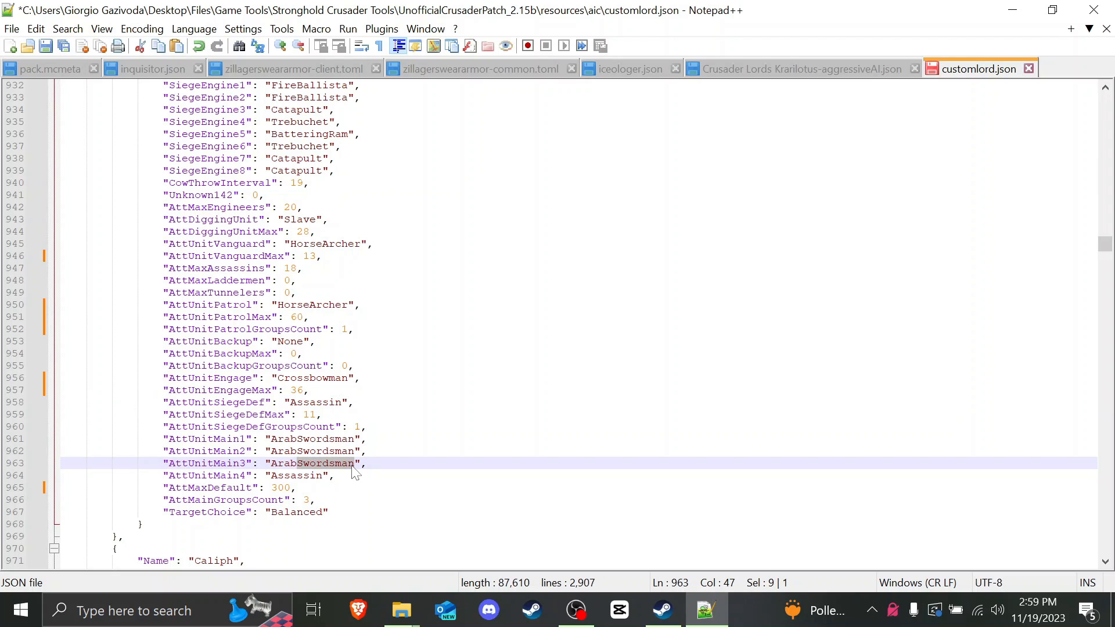
pyautogui.write('Archer')
pyautogui.click(369, 451)
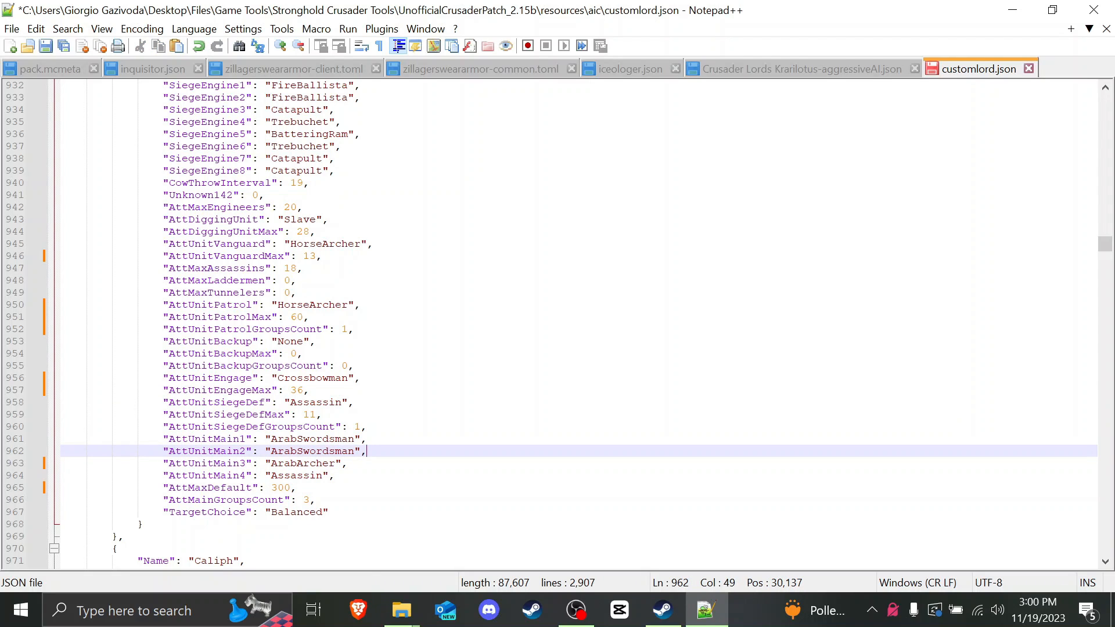
pyautogui.moveTo(291, 268); pyautogui.dragTo(285, 269)
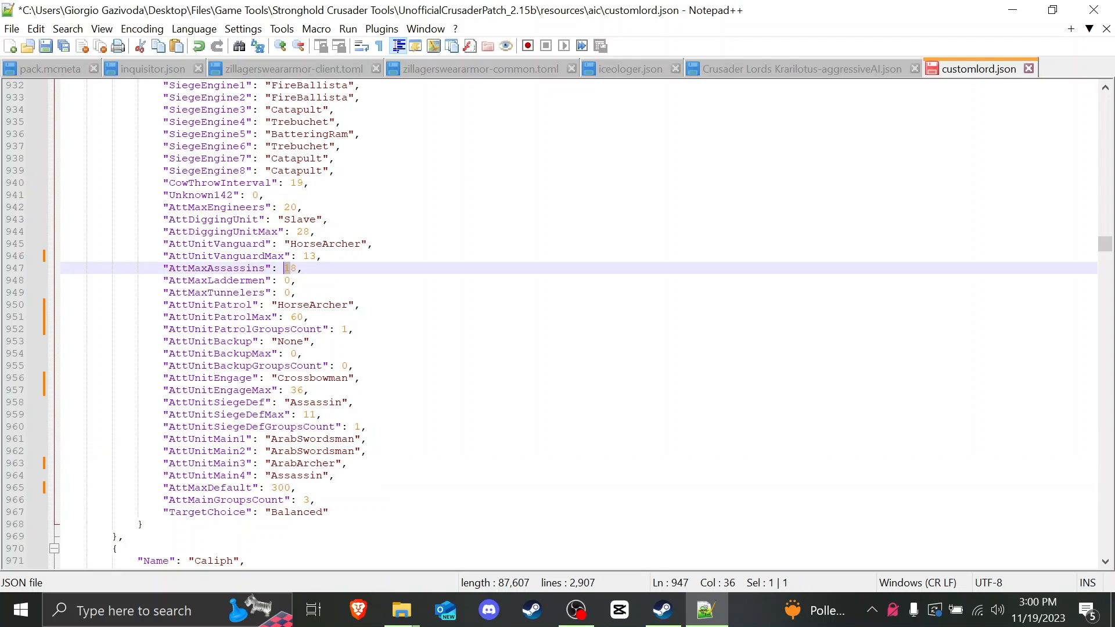
pyautogui.write('4')
# Step: Replace AttUnitMain4's Assassin with "ArabSwordsman" copied from AttUnitMain2
pyautogui.moveTo(354, 451); pyautogui.dragTo(323, 475)
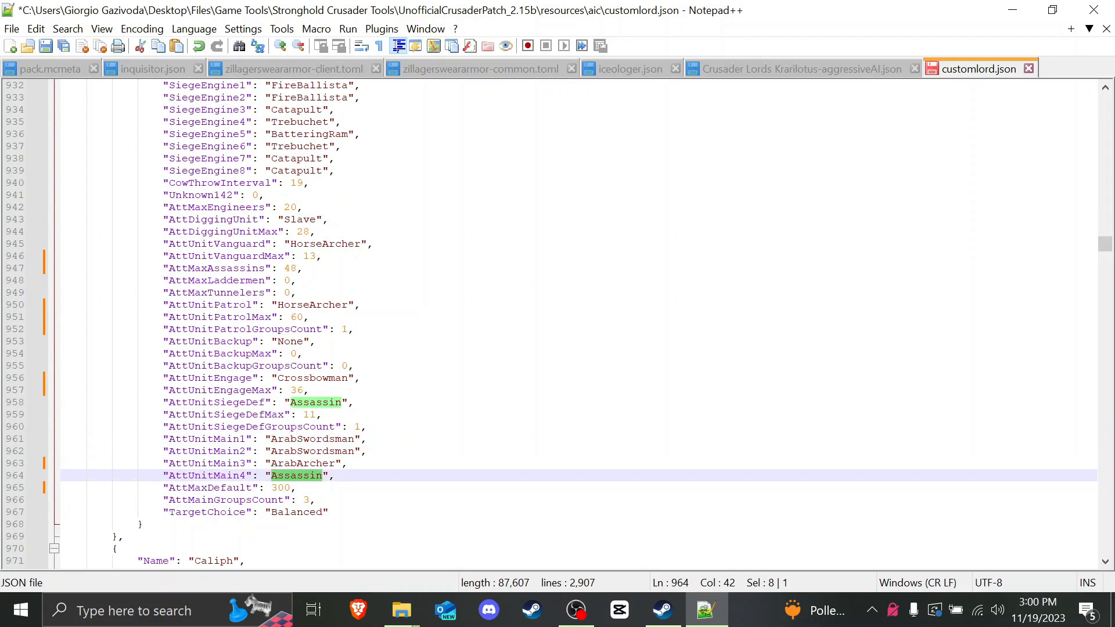
pyautogui.write('ArabSwordsman')
pyautogui.press('End')
pyautogui.scroll(7, 558, 325)
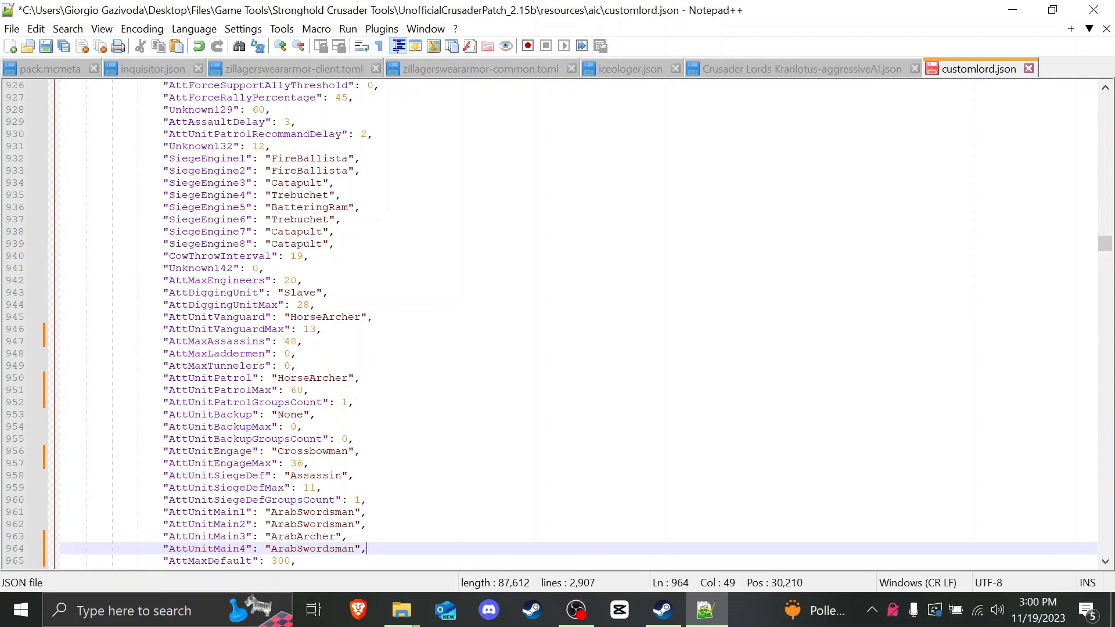
pyautogui.scroll(12, 557, 325)
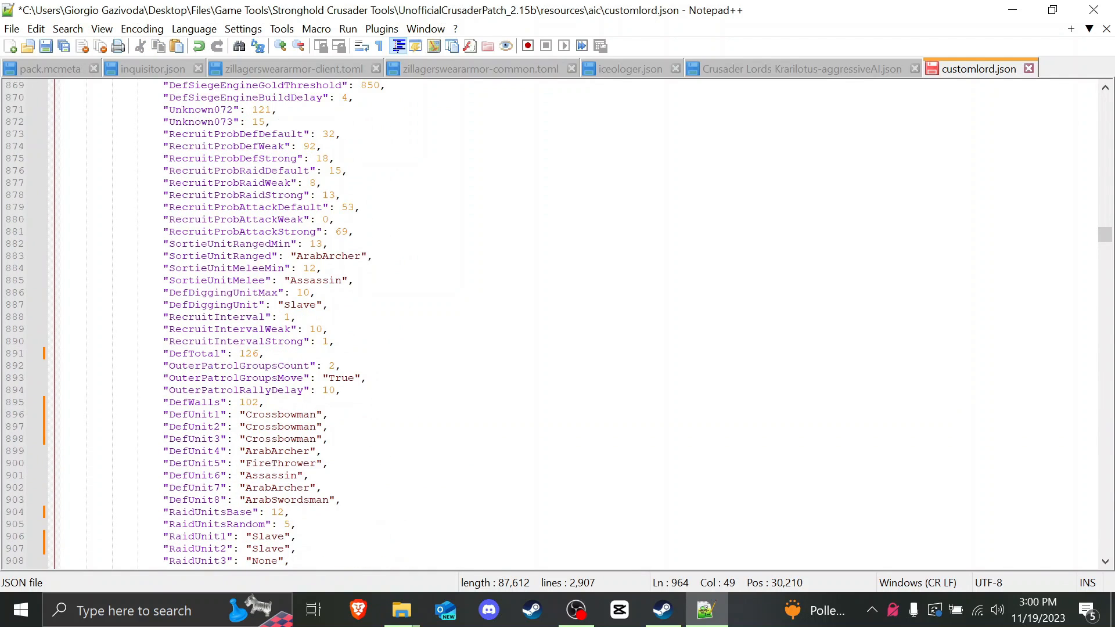
# Step: Look over the DefUnit lines once more and save customlord.json
pyautogui.moveTo(246, 341); pyautogui.dragTo(302, 353)
pyautogui.scroll(-4, 302, 353)
pyautogui.scroll(-5, 558, 325)
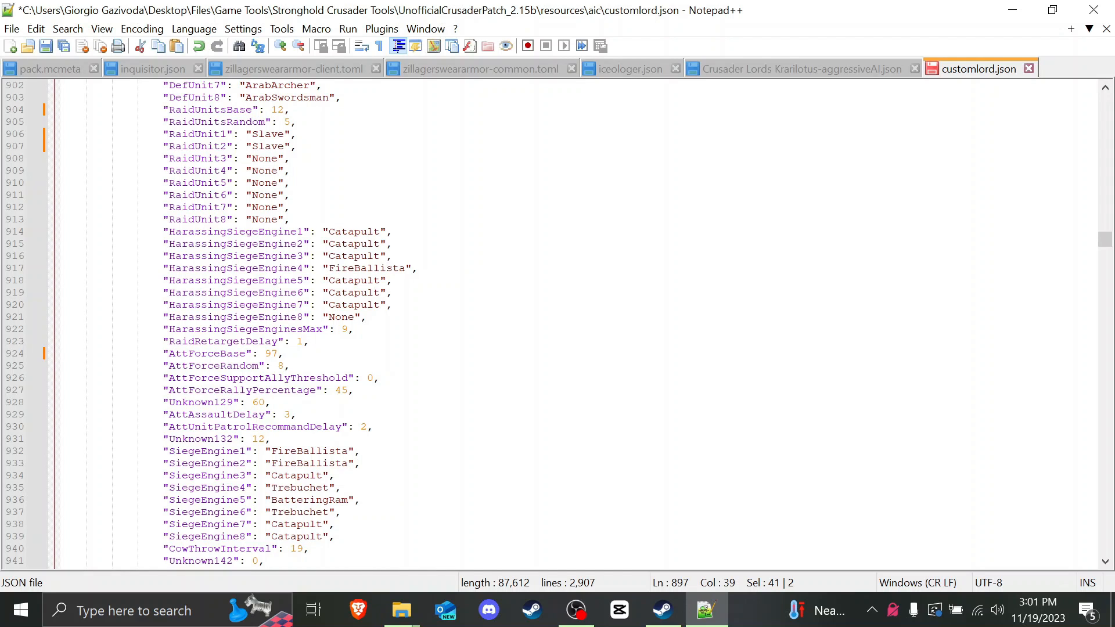
pyautogui.scroll(7, 578, 324)
pyautogui.click(341, 354)
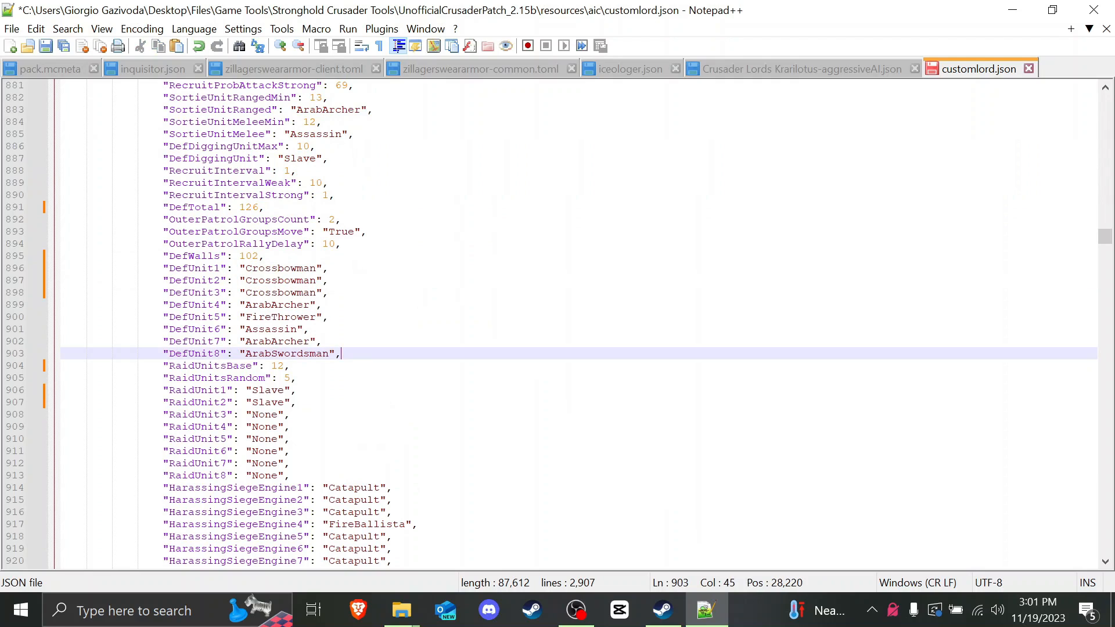
pyautogui.hotkey('ctrl', 's')
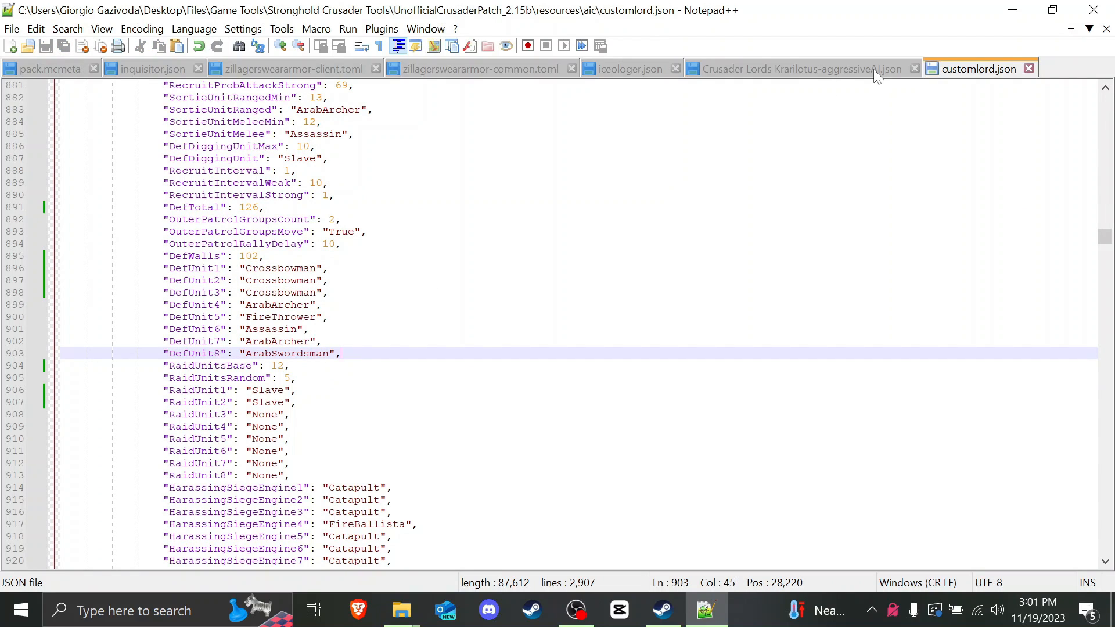
pyautogui.click(264, 255)
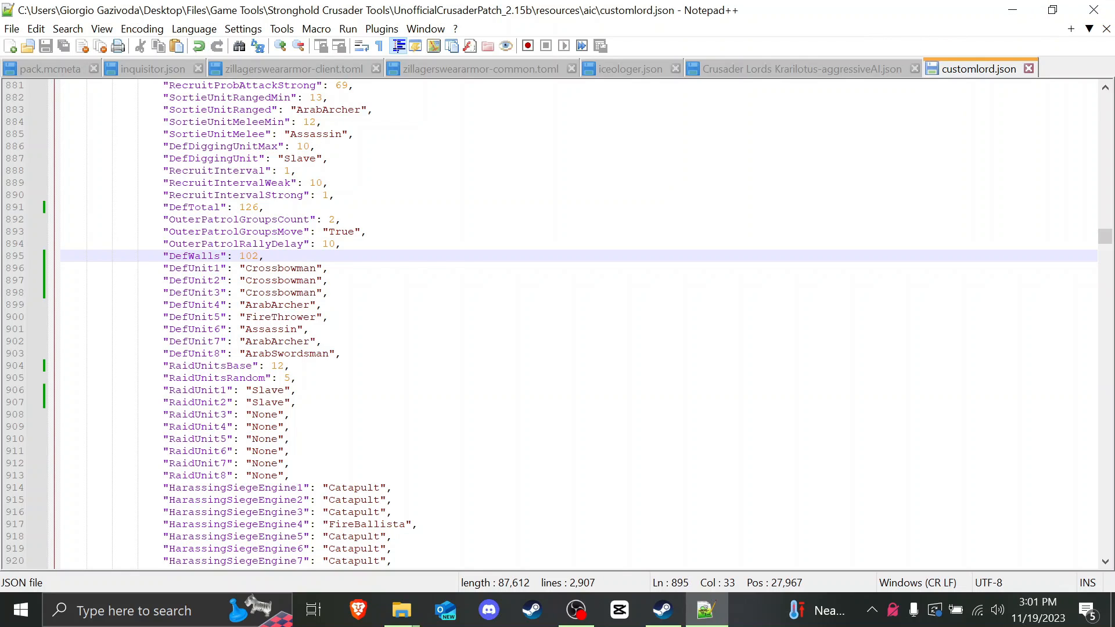
# Step: Close Notepad++ and select customlord.json in the aic folder
pyautogui.click(1105, 11)
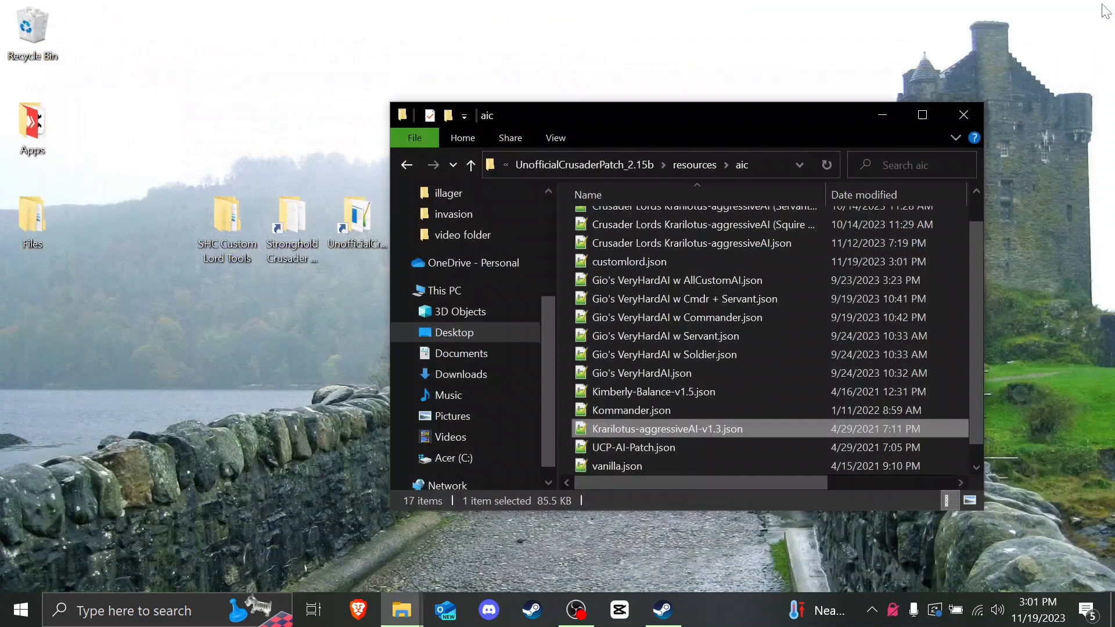
pyautogui.scroll(-1, 632, 365)
pyautogui.scroll(2, 632, 364)
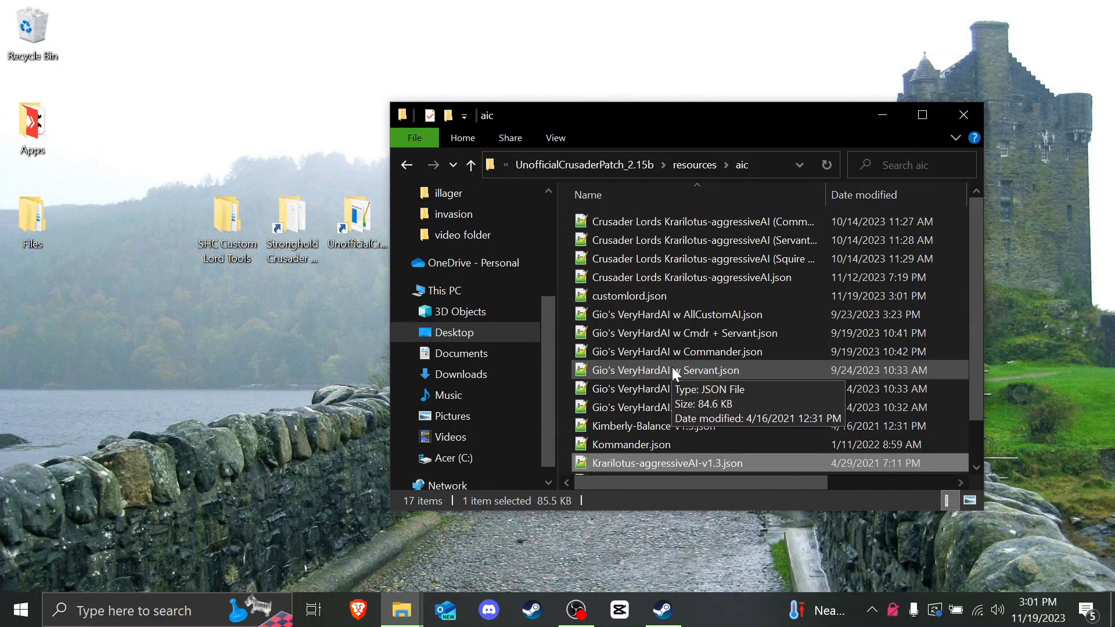
pyautogui.click(631, 296)
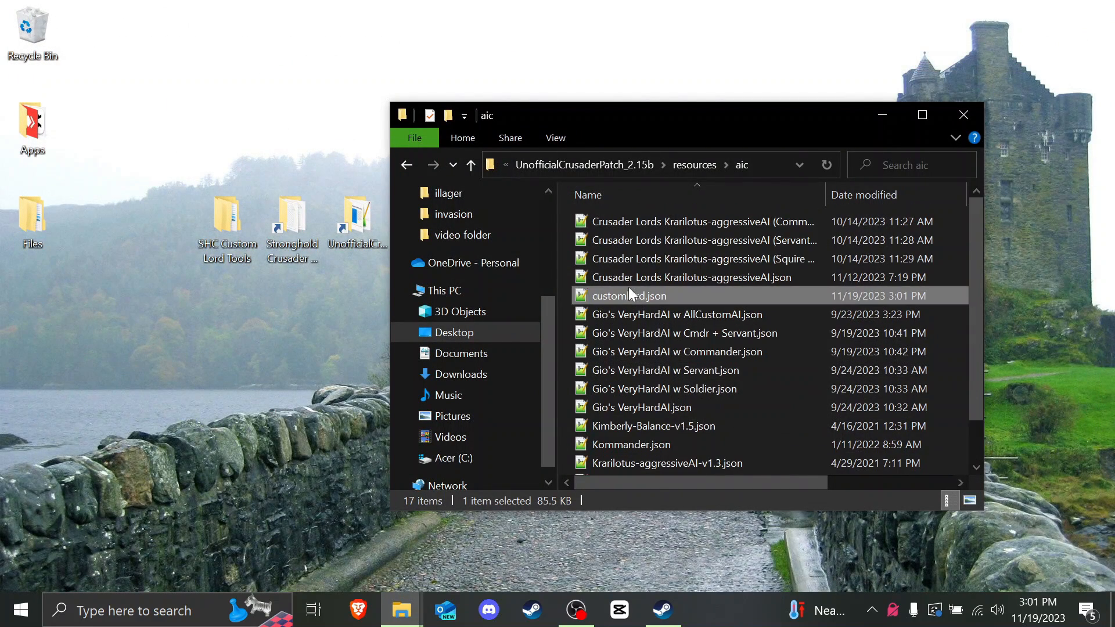
# Step: Go up to resources, open the aiv folder and select EvreyImproved
pyautogui.click(691, 172)
pyautogui.doubleClick(608, 242)
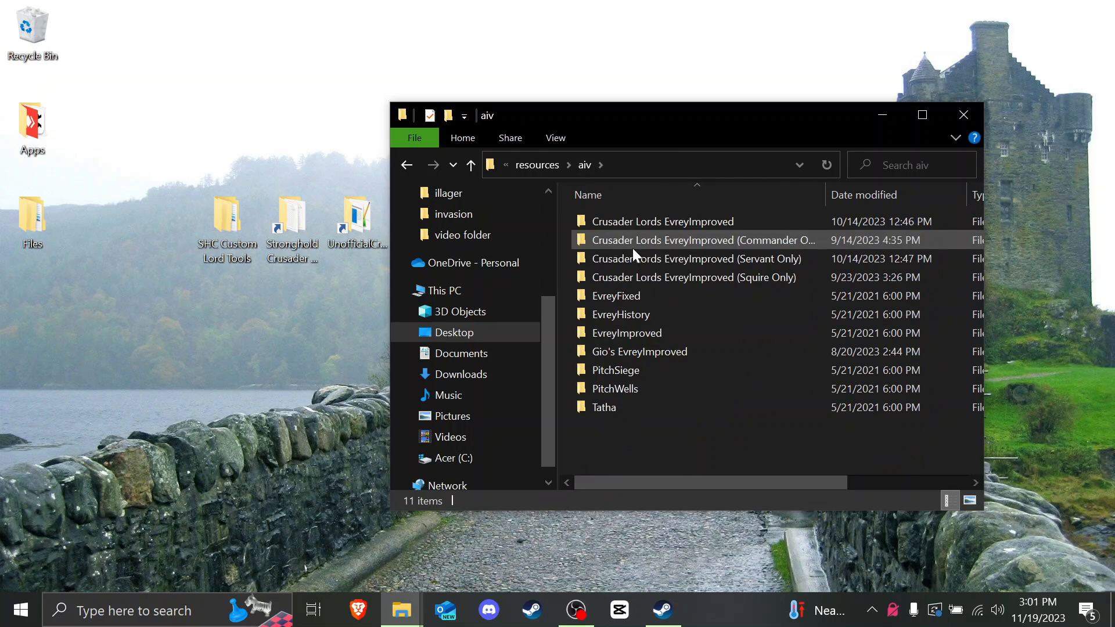
pyautogui.click(651, 224)
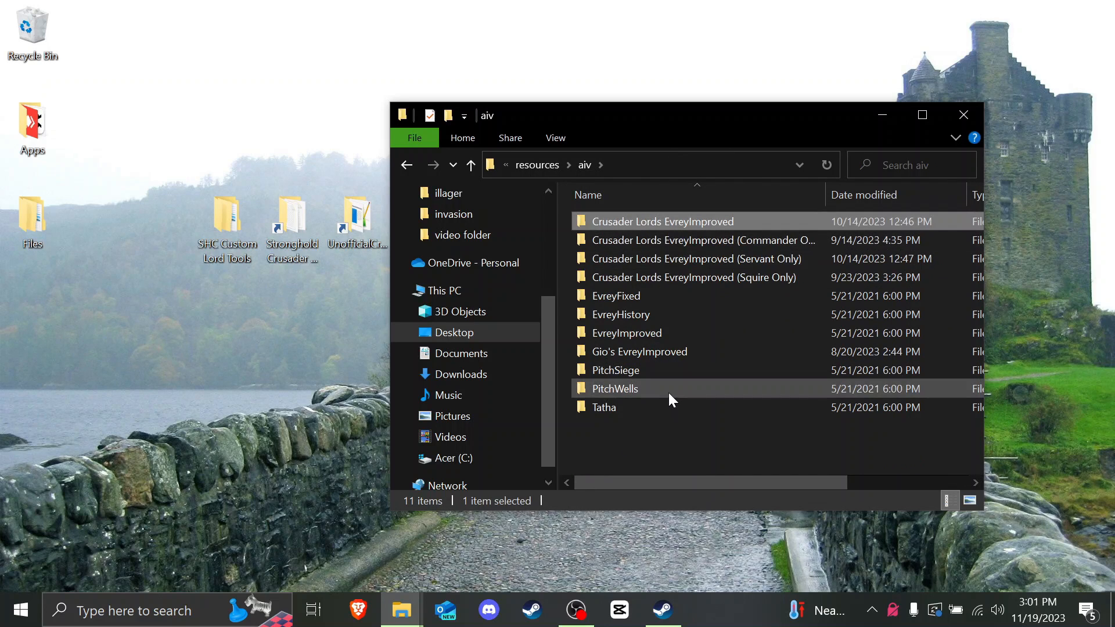
pyautogui.click(614, 471)
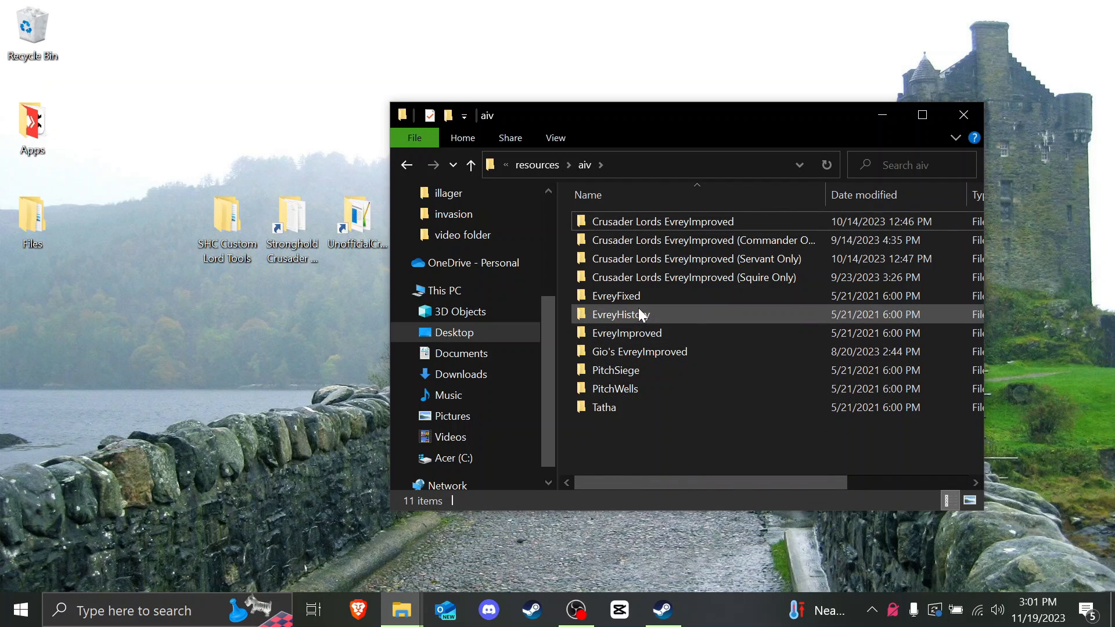
pyautogui.click(651, 332)
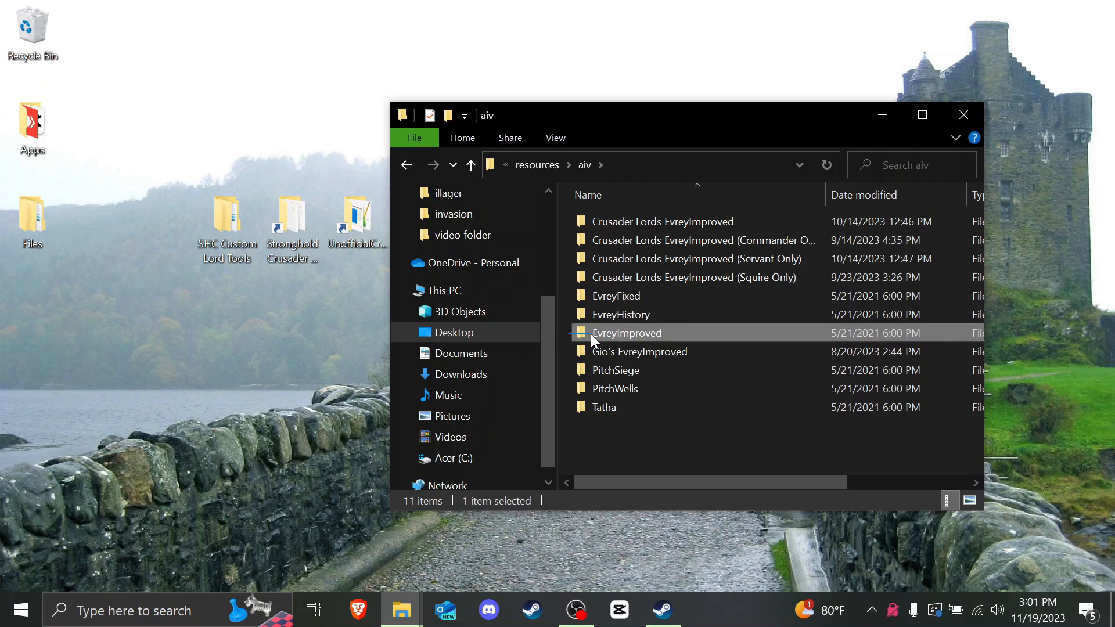
# Step: Duplicate the EvreyImproved folder and rename the copy to "customlord"
pyautogui.hotkey('ctrl', 'c')
pyautogui.hotkey('ctrl', 'v')
pyautogui.rightClick(626, 430)
pyautogui.click(674, 555)
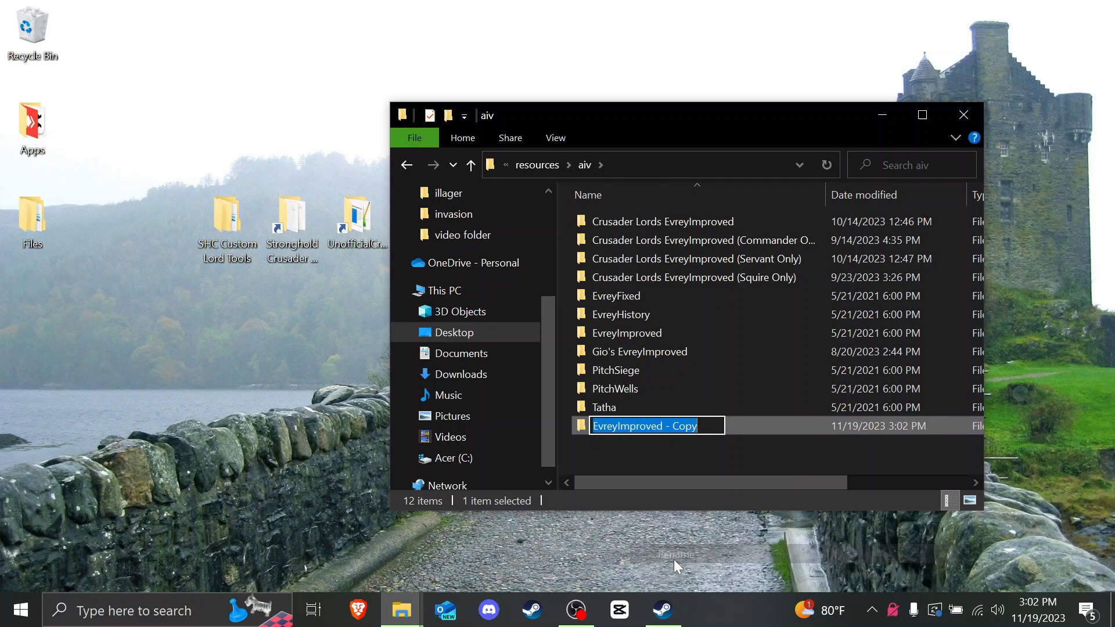
pyautogui.write('customlord')
pyautogui.press('Return')
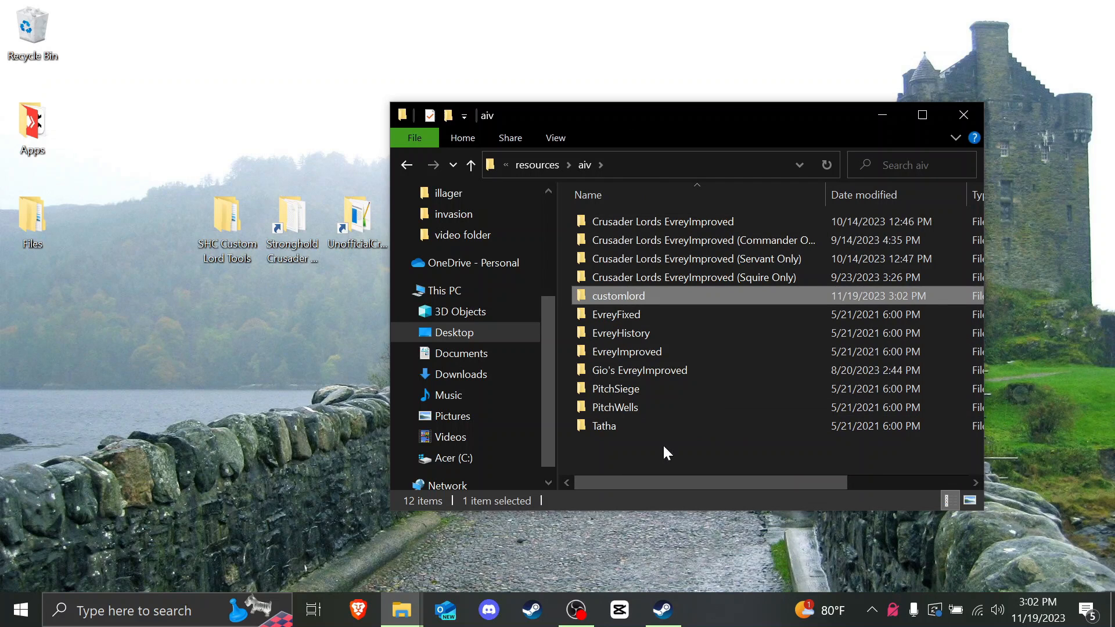
# Step: Inside customlord, copy saladin1.aiv onto the desktop and select saladin2.aiv through saladin8.aiv
pyautogui.doubleClick(607, 301)
pyautogui.scroll(-12, 633, 285)
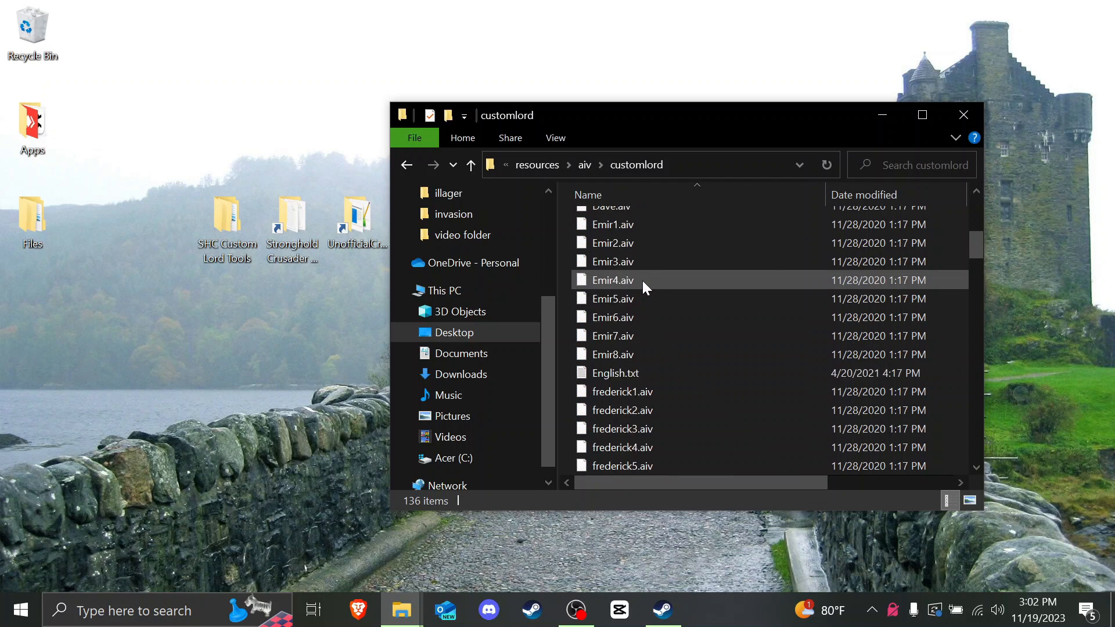
pyautogui.scroll(-15, 628, 262)
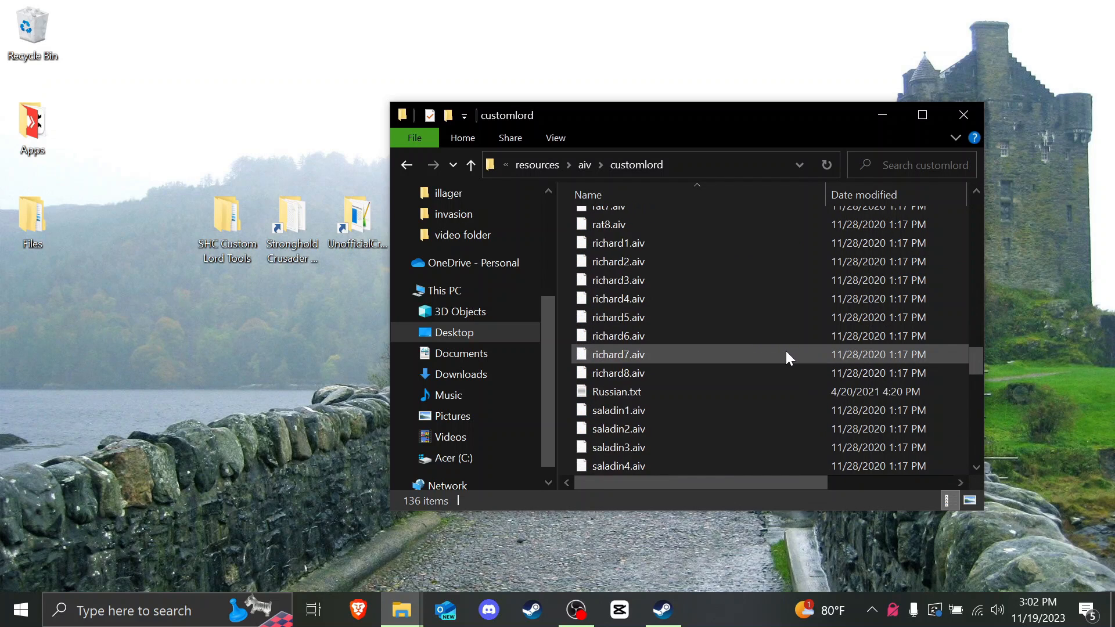
pyautogui.scroll(-5, 702, 348)
pyautogui.scroll(15, 700, 343)
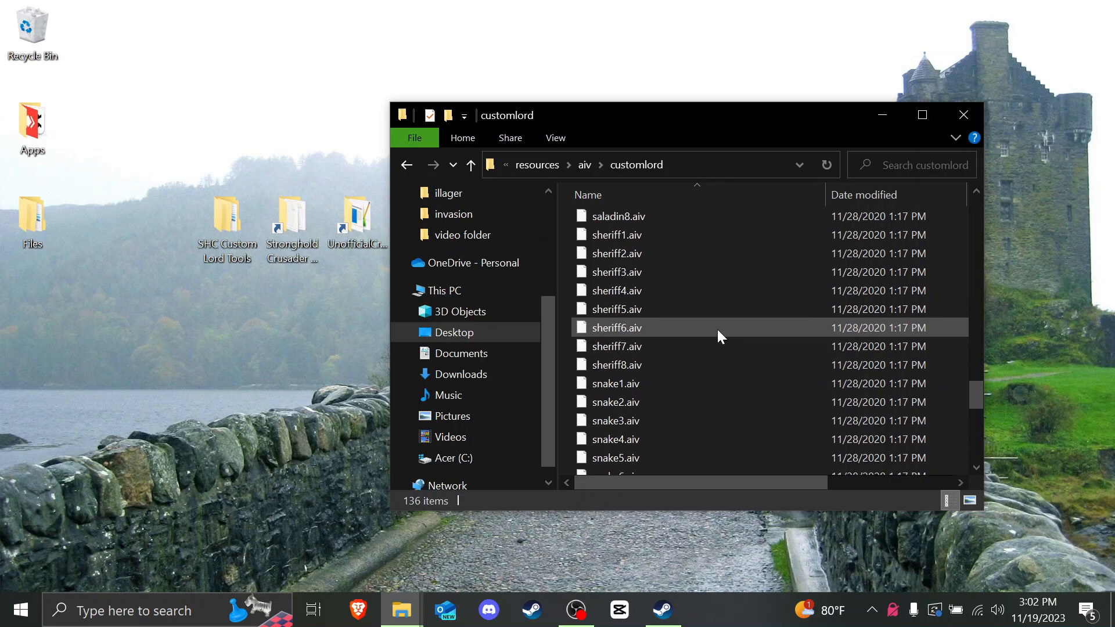
pyautogui.scroll(-12, 717, 329)
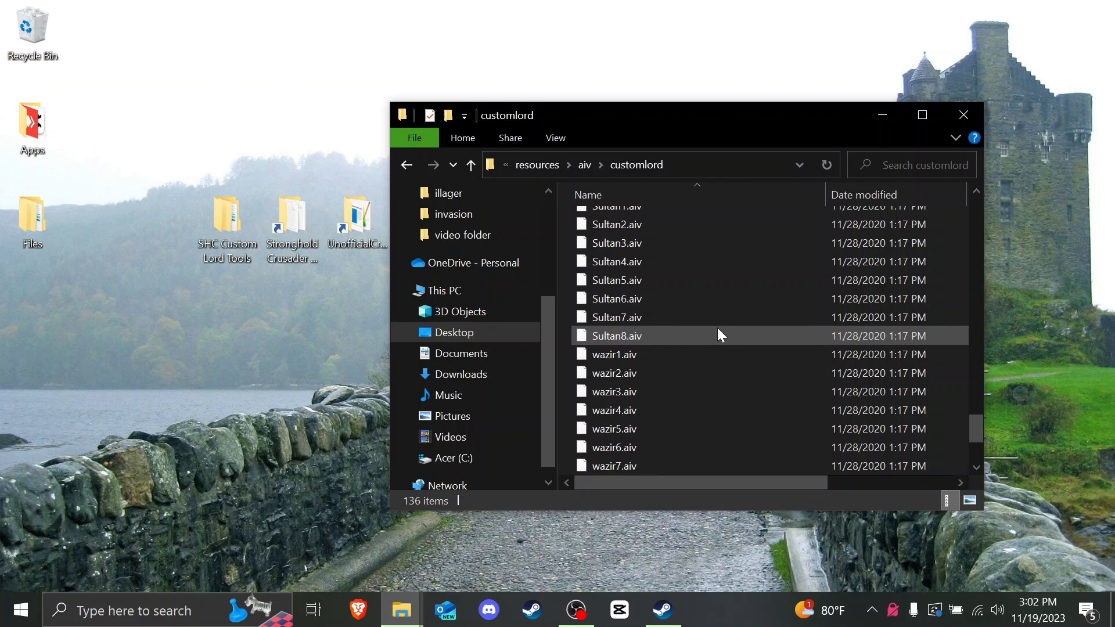
pyautogui.moveTo(978, 421); pyautogui.dragTo(974, 374)
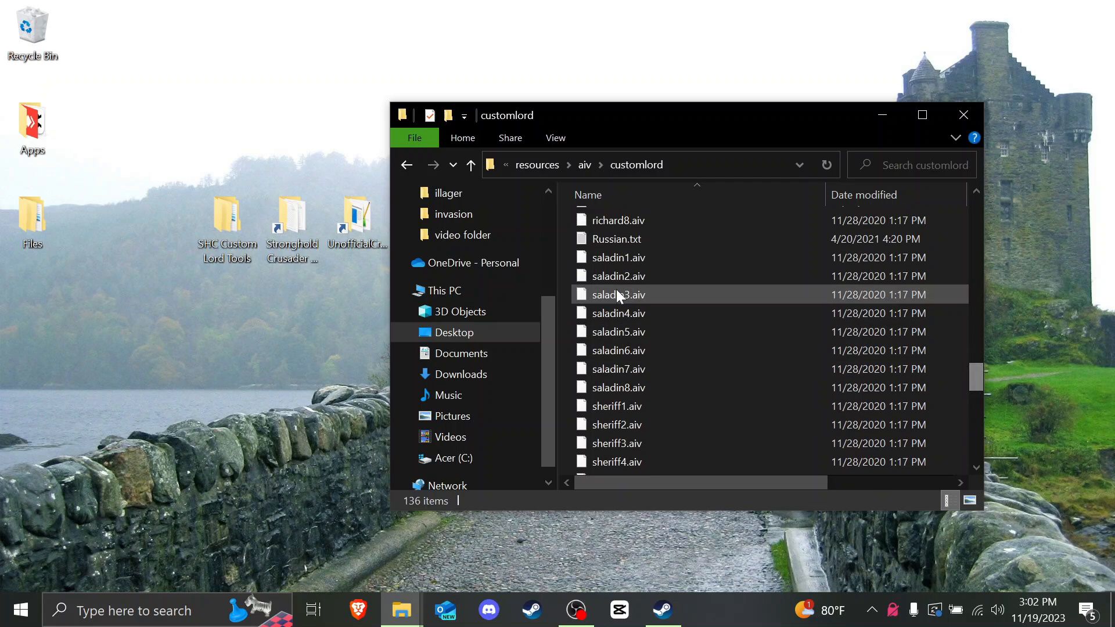
pyautogui.click(620, 260)
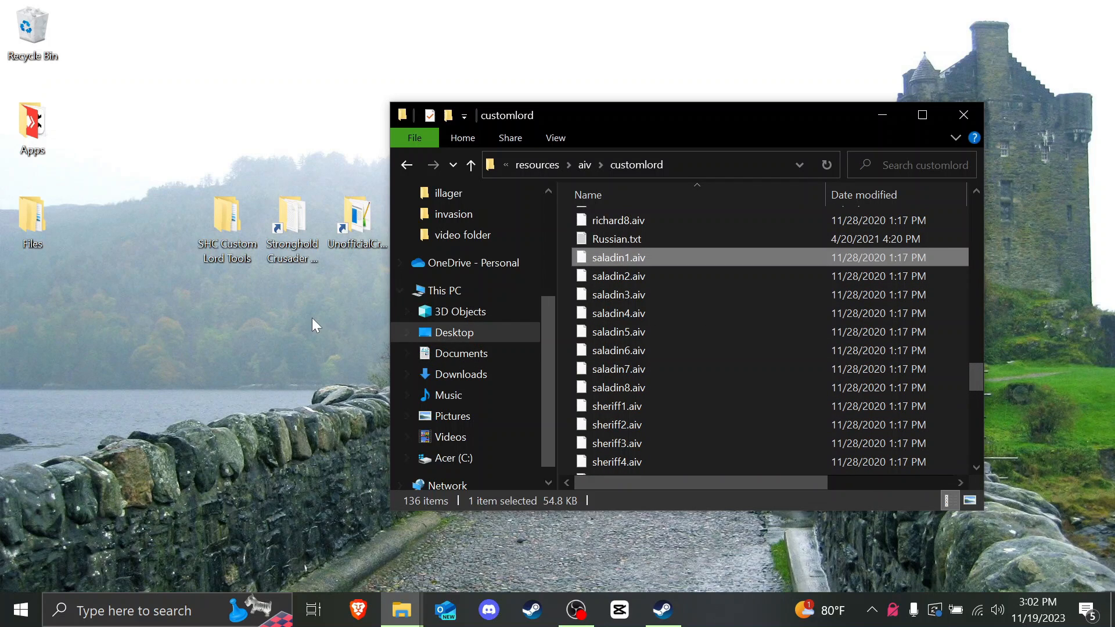
pyautogui.moveTo(312, 325); pyautogui.dragTo(131, 343)
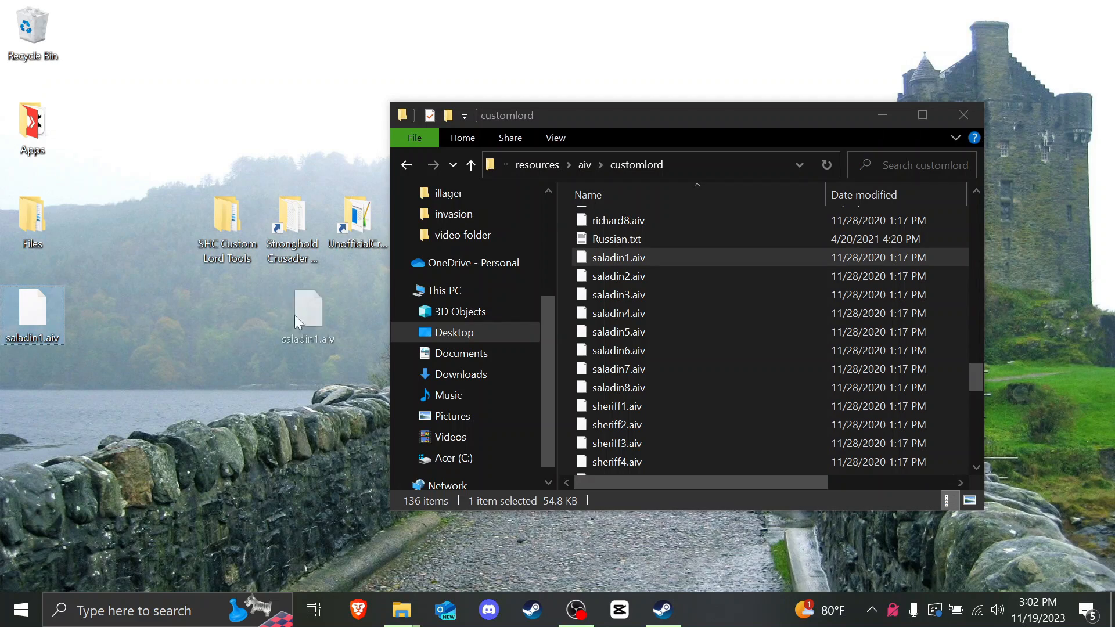
pyautogui.moveTo(295, 315); pyautogui.dragTo(318, 329)
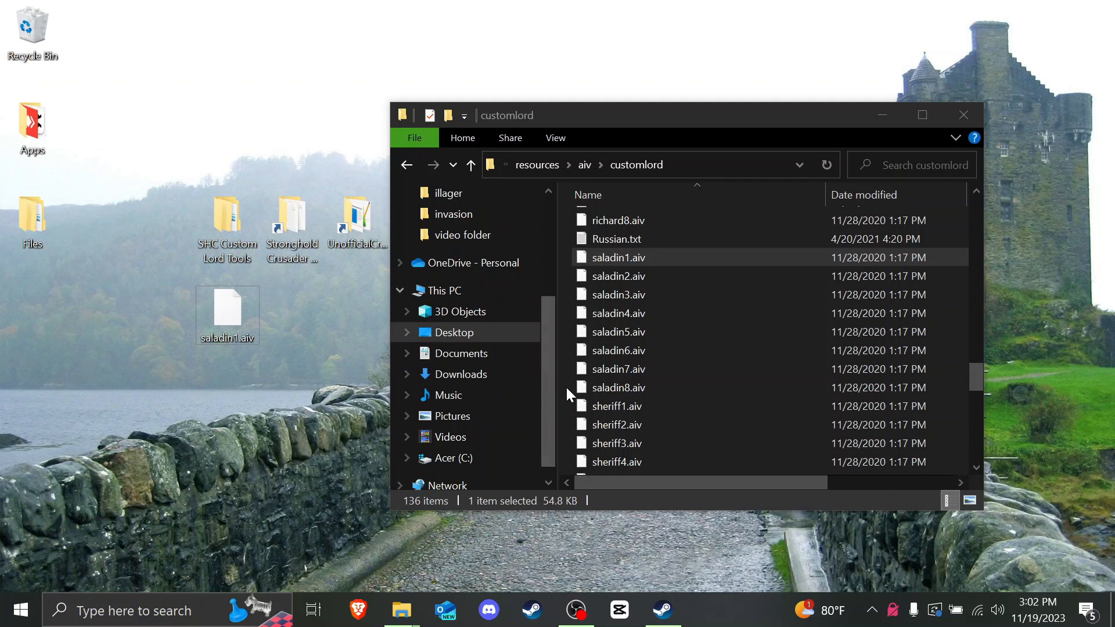
pyautogui.moveTo(568, 394); pyautogui.dragTo(644, 274)
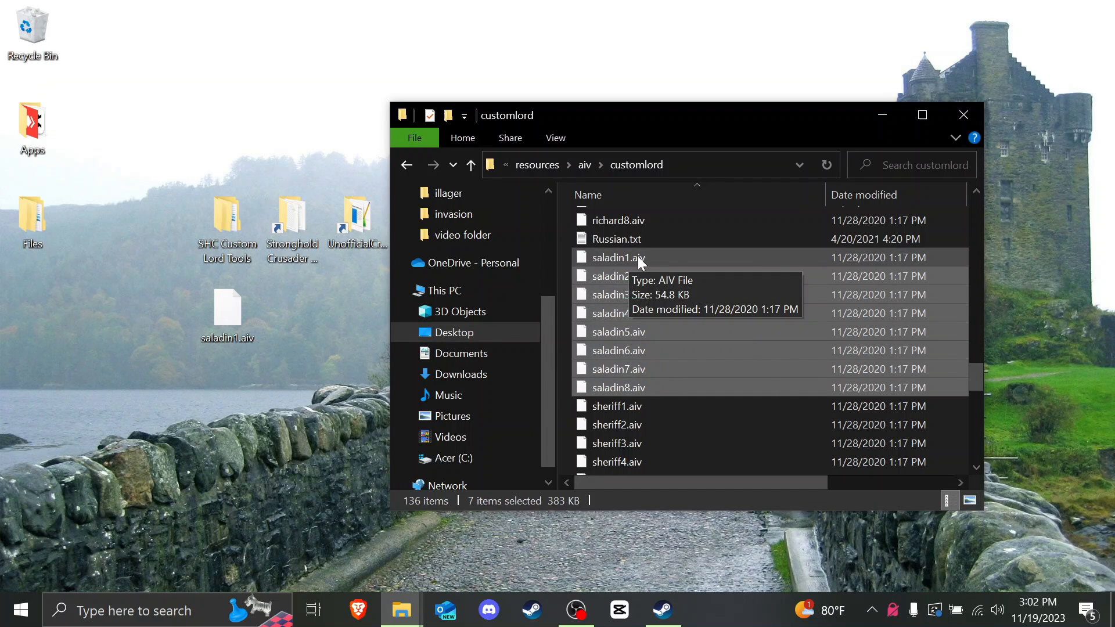
# Step: Delete saladin2.aiv–saladin8.aiv and saladin1.aiv from the customlord folder
pyautogui.press('Delete')
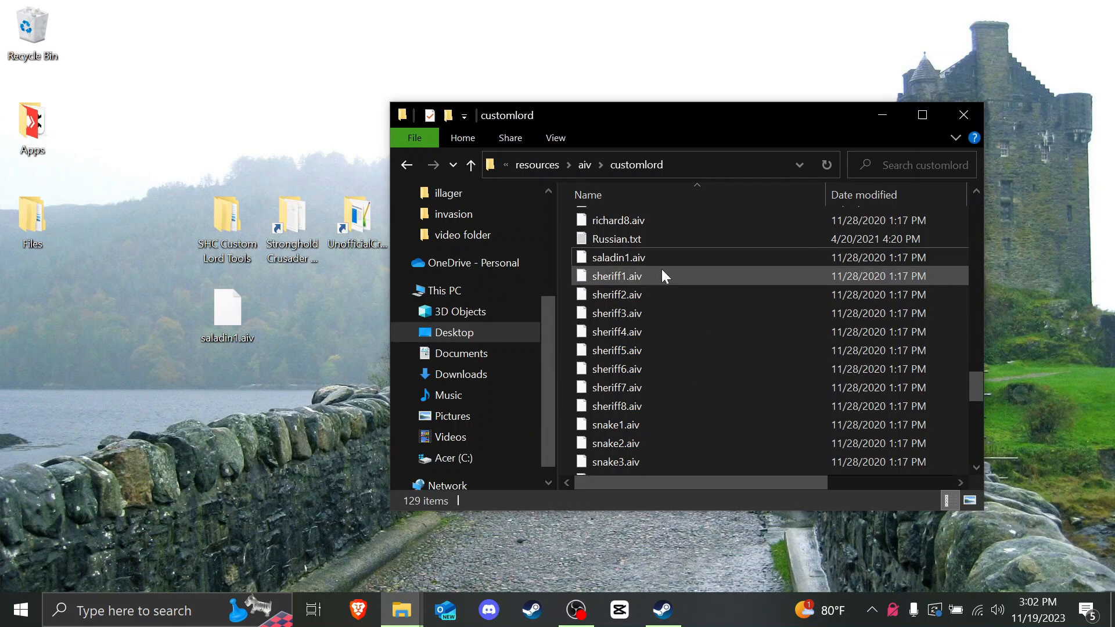
pyautogui.click(611, 256)
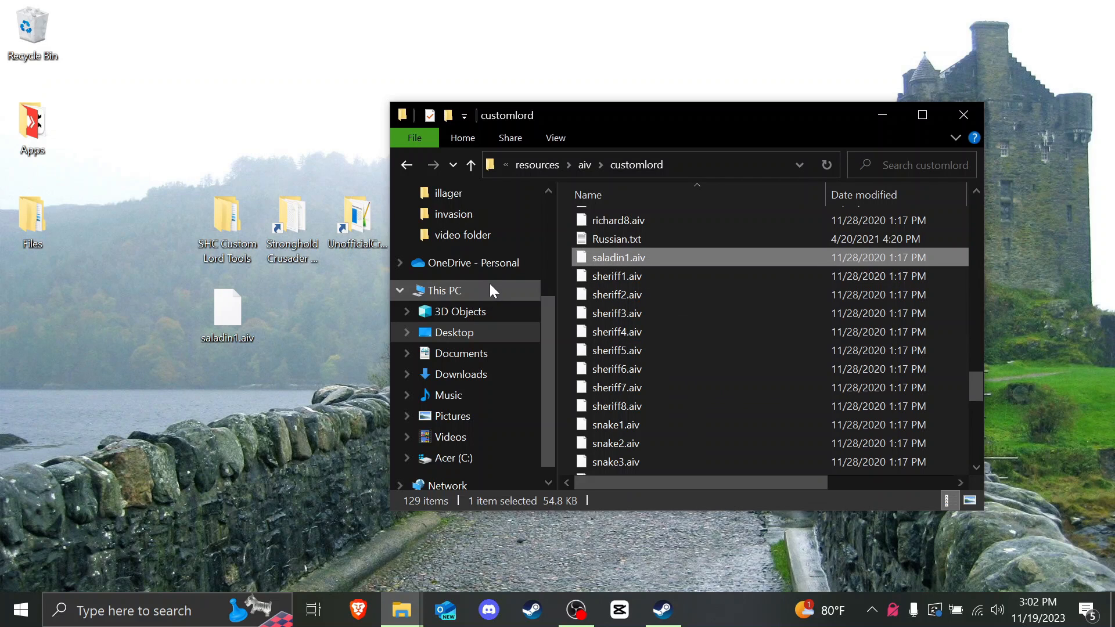
pyautogui.press('Delete')
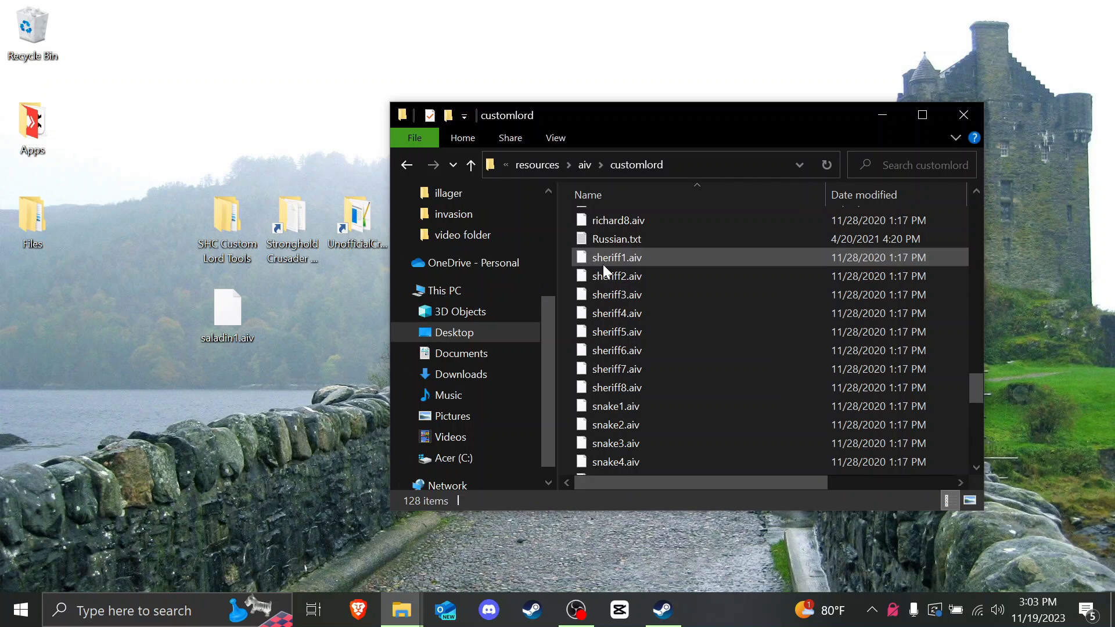
# Step: Navigate to SHC Custom Lord Tools > AIV Editor and its villages folder
pyautogui.click(895, 121)
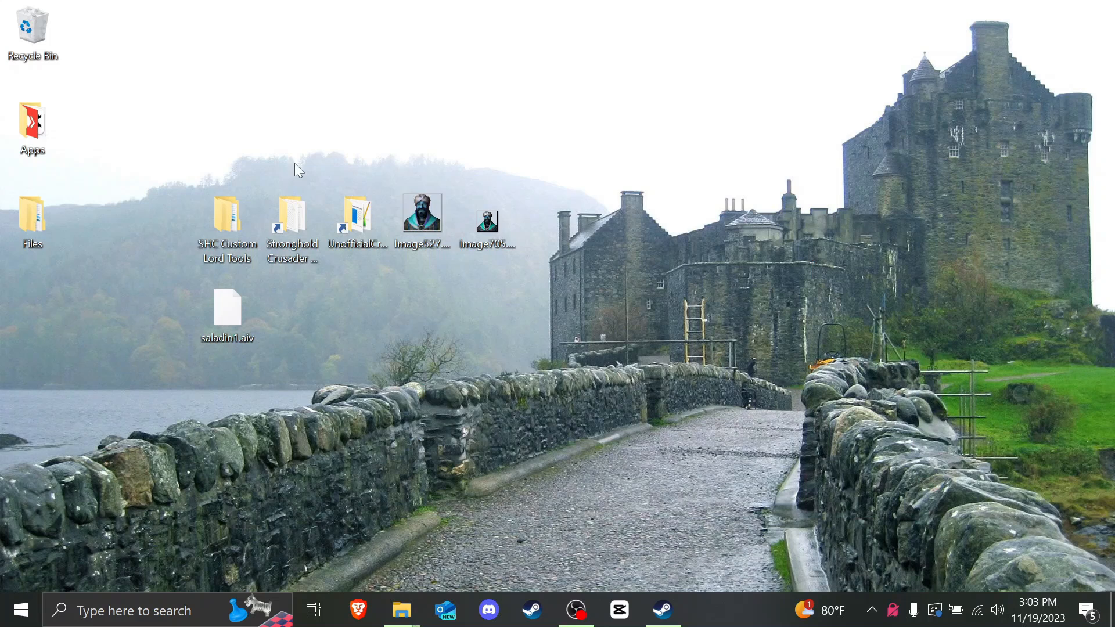
pyautogui.doubleClick(232, 243)
pyautogui.doubleClick(639, 244)
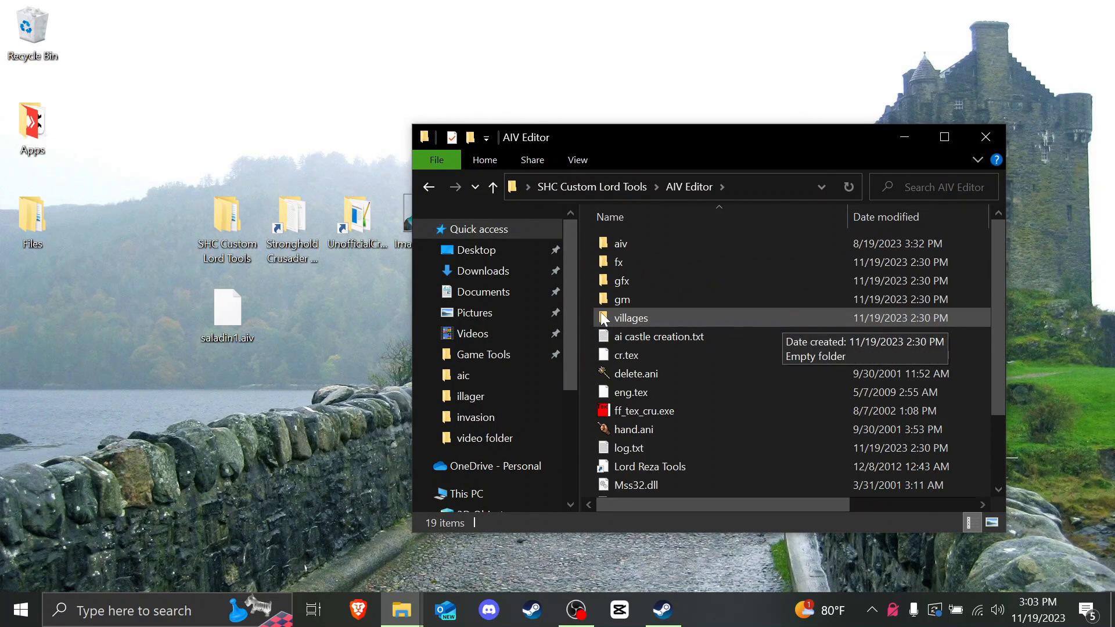
pyautogui.click(664, 323)
pyautogui.scroll(-2, 702, 364)
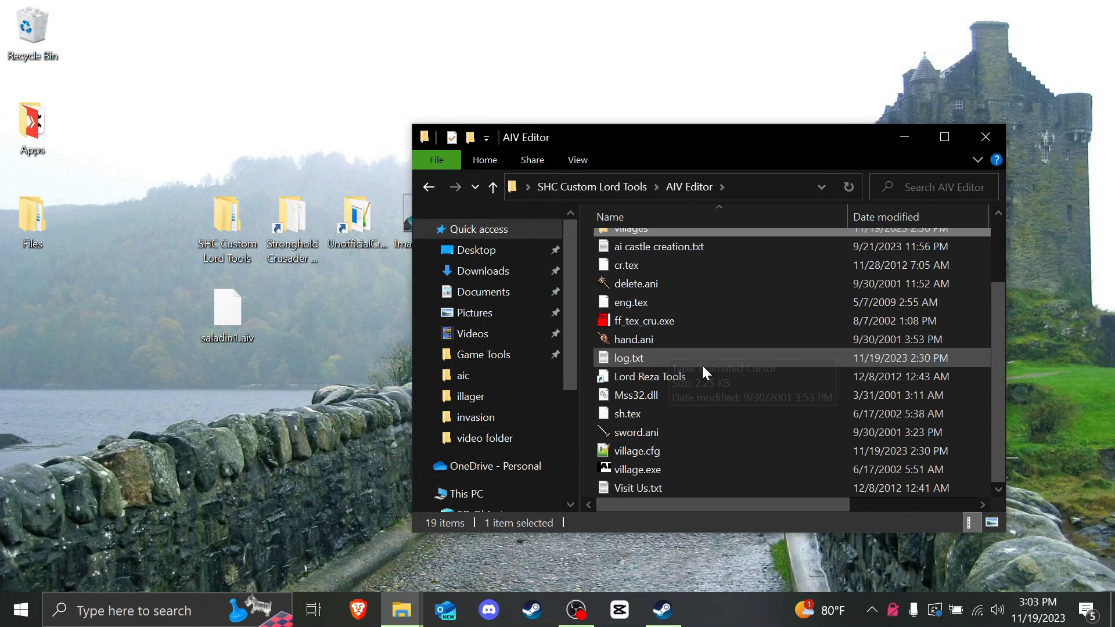
pyautogui.scroll(2, 701, 364)
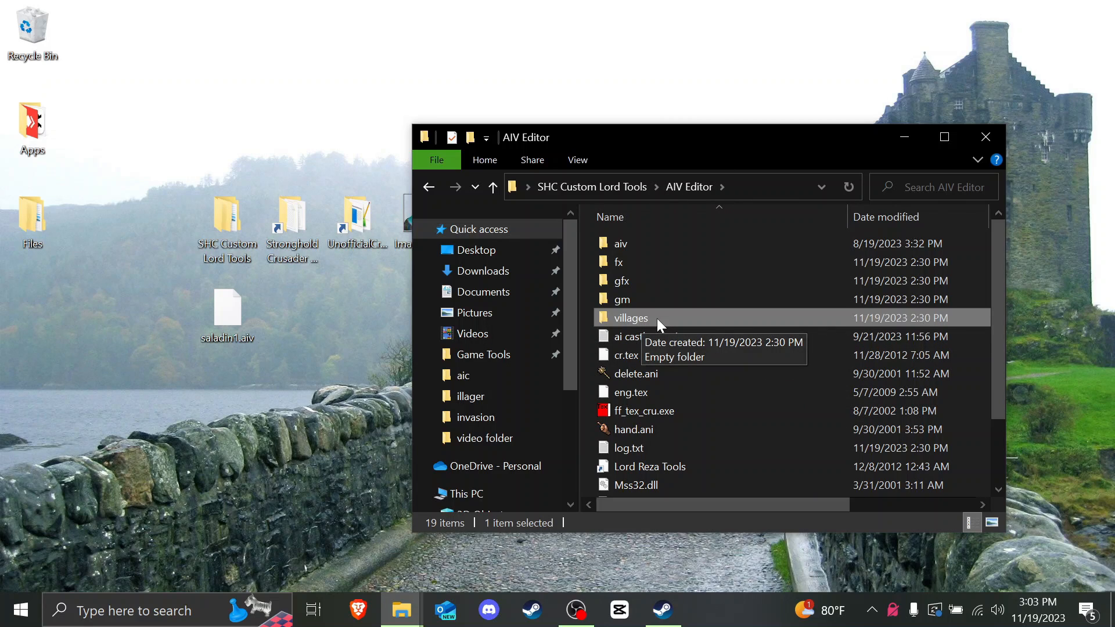
pyautogui.scroll(-2, 651, 401)
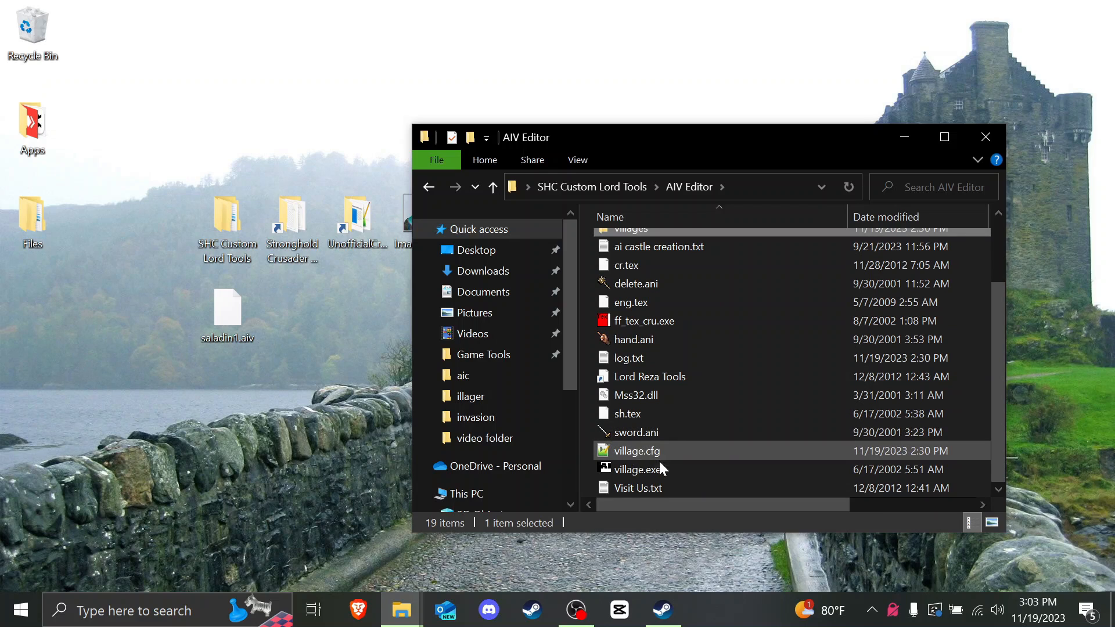
pyautogui.scroll(2, 663, 466)
# Step: Move the desktop saladin1.aiv into villages, then launch village.exe
pyautogui.click(238, 319)
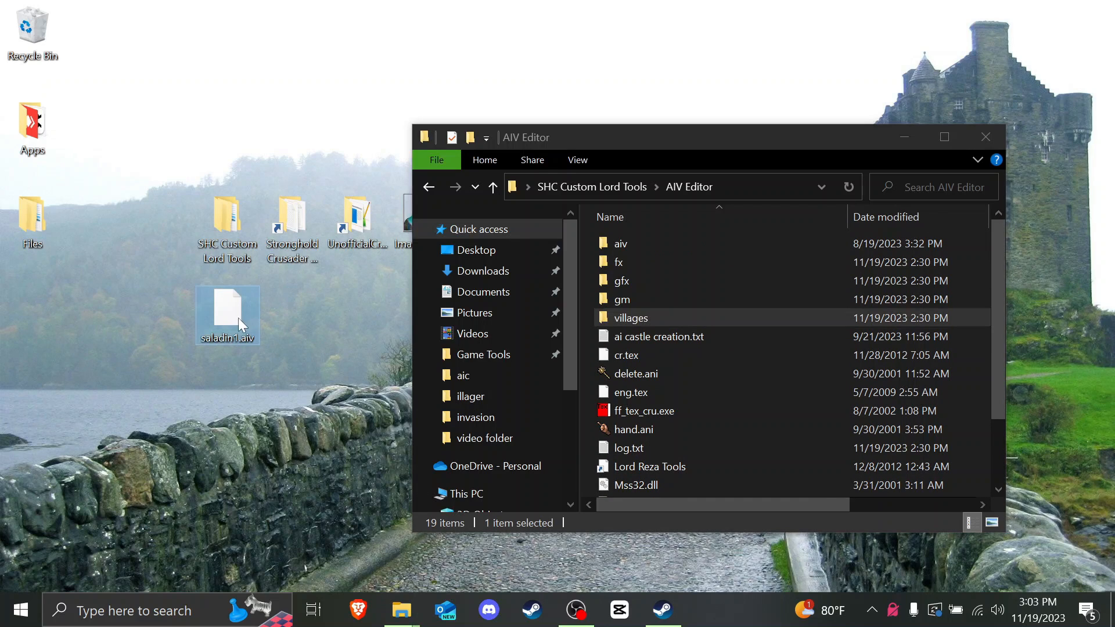
pyautogui.moveTo(239, 318); pyautogui.dragTo(647, 318)
pyautogui.doubleClick(647, 318)
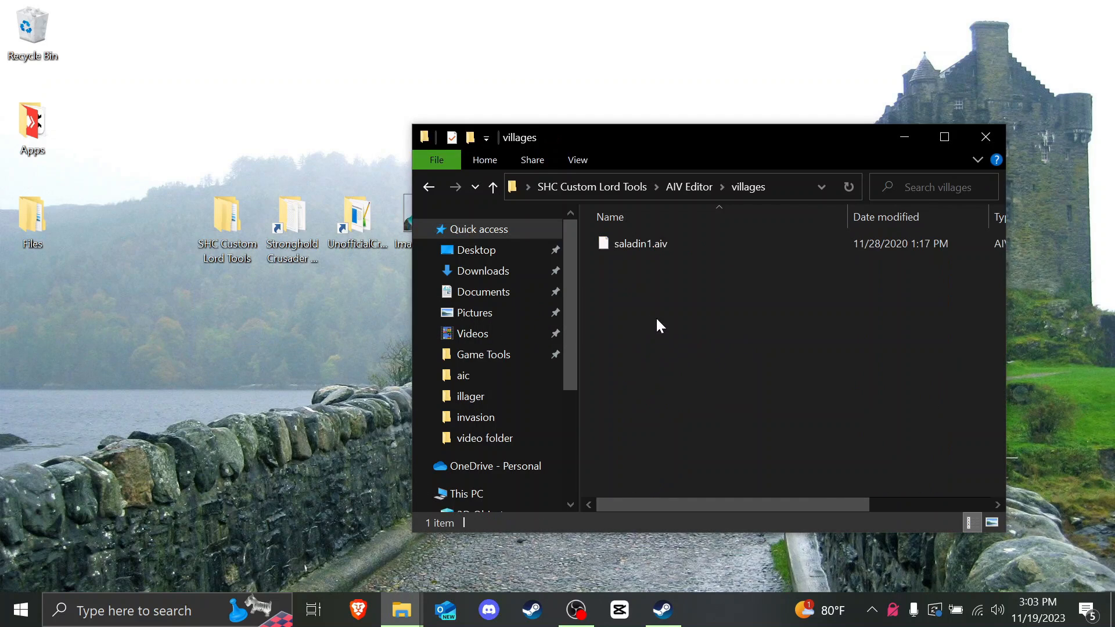
pyautogui.click(677, 188)
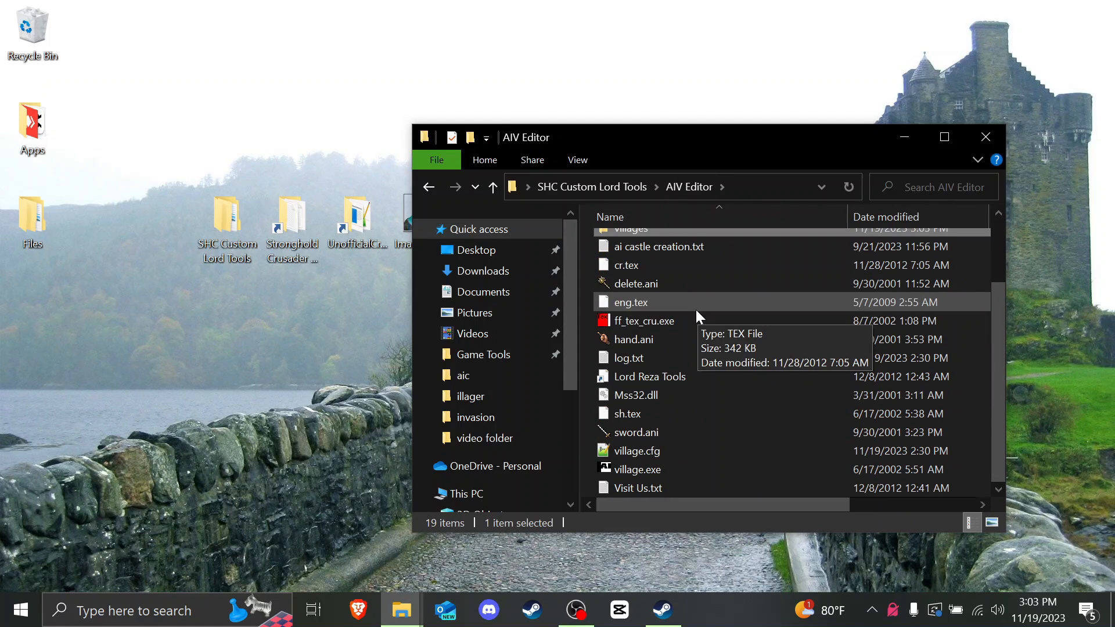
pyautogui.doubleClick(647, 469)
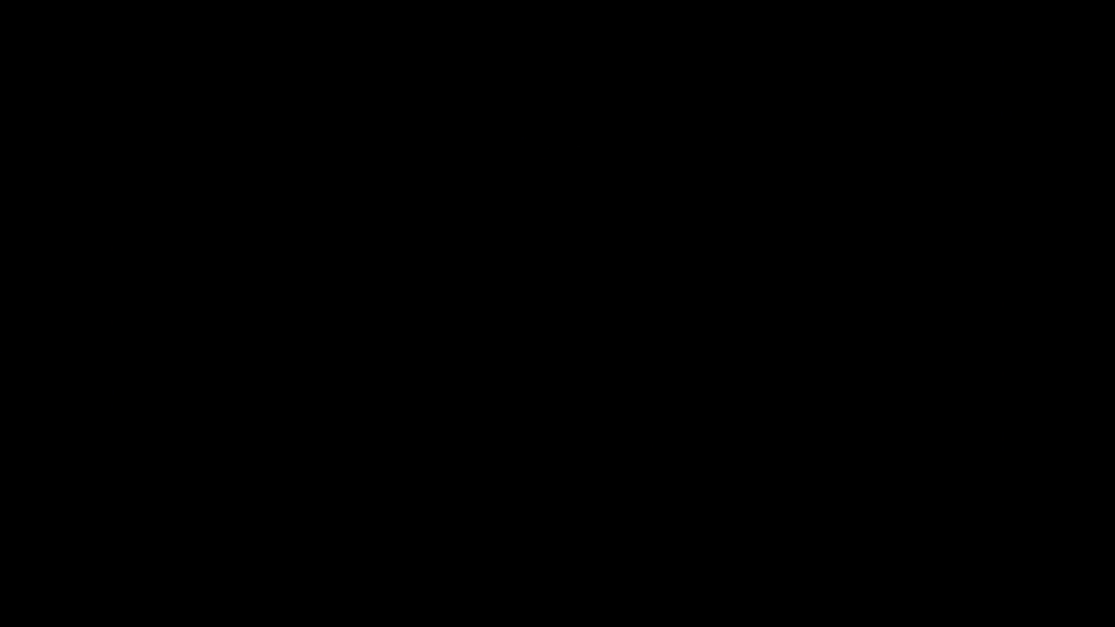
# Step: Load the saladin1 village layout, zoom out to see the whole castle, and rewind its build order to step 1
pyautogui.click(275, 190)
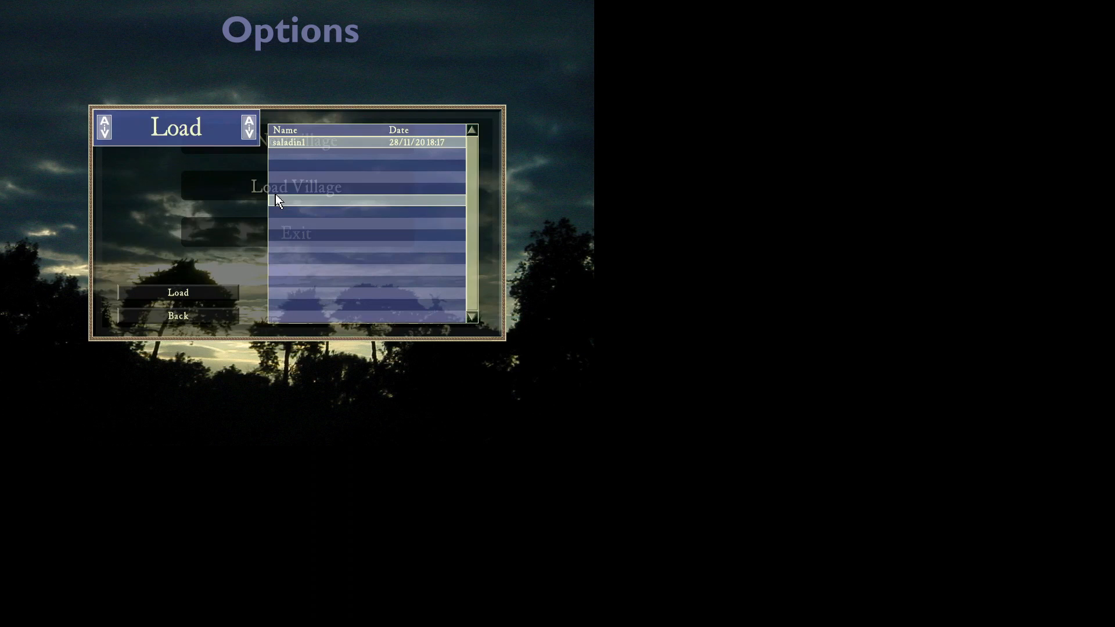
pyautogui.click(173, 294)
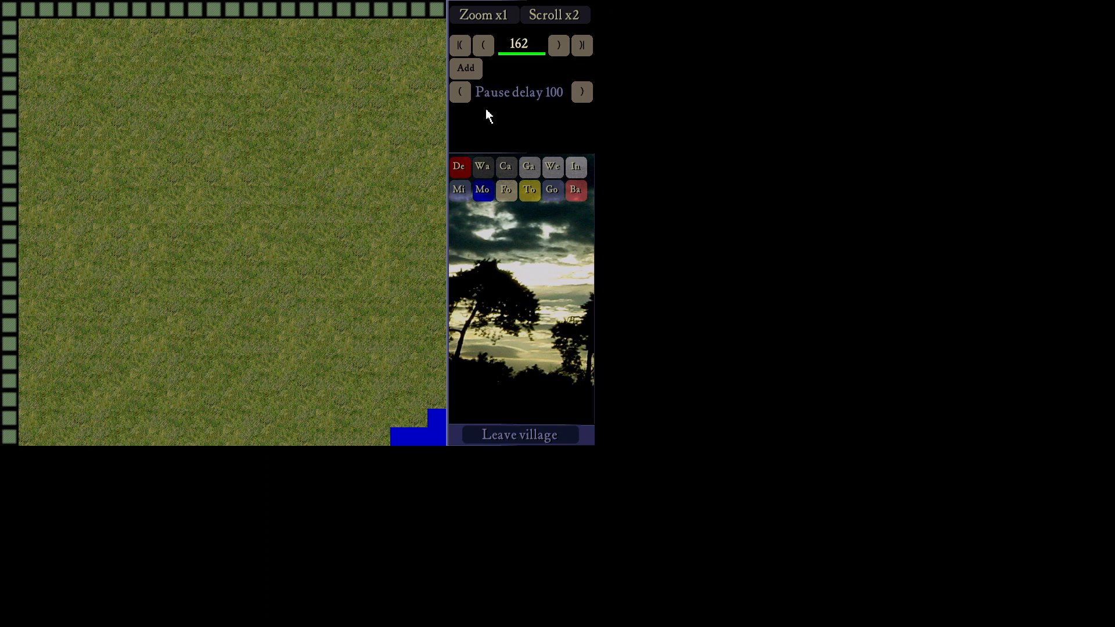
pyautogui.click(484, 18)
pyautogui.click(484, 17)
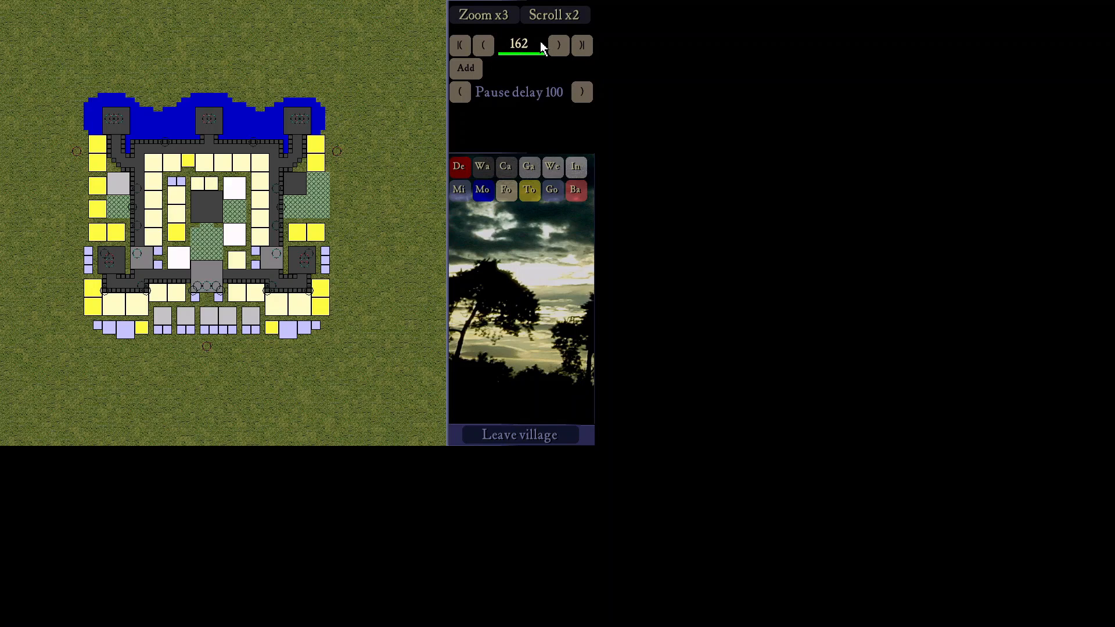
pyautogui.click(491, 51)
pyautogui.click(491, 51)
pyautogui.click(491, 51)
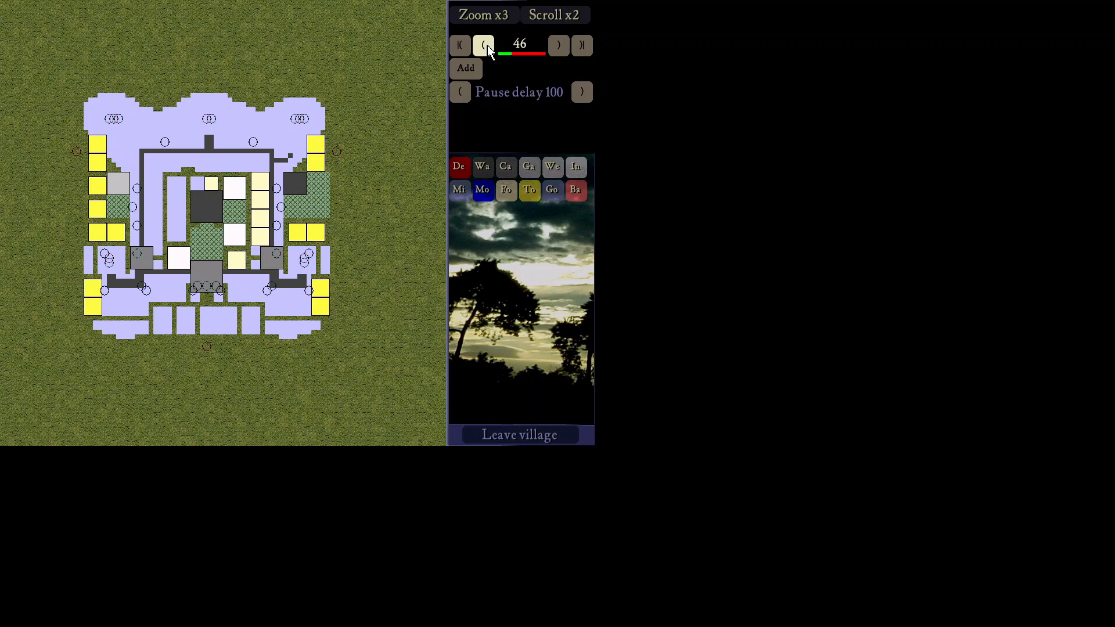
pyautogui.click(460, 46)
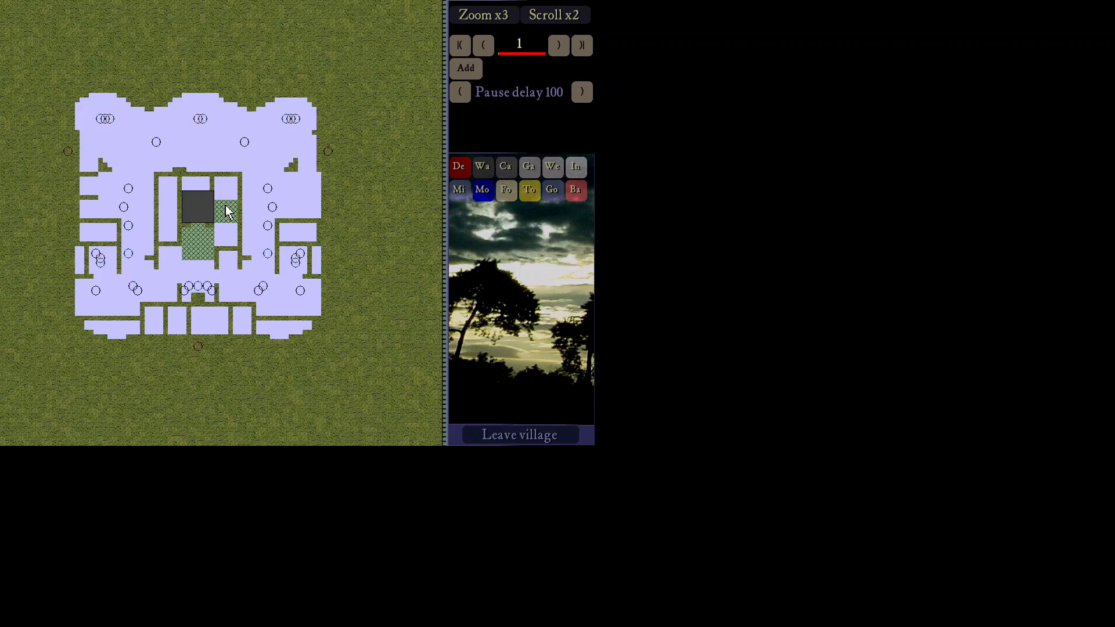
# Step: Advance the saladin1 build order forward several steps
pyautogui.click(551, 50)
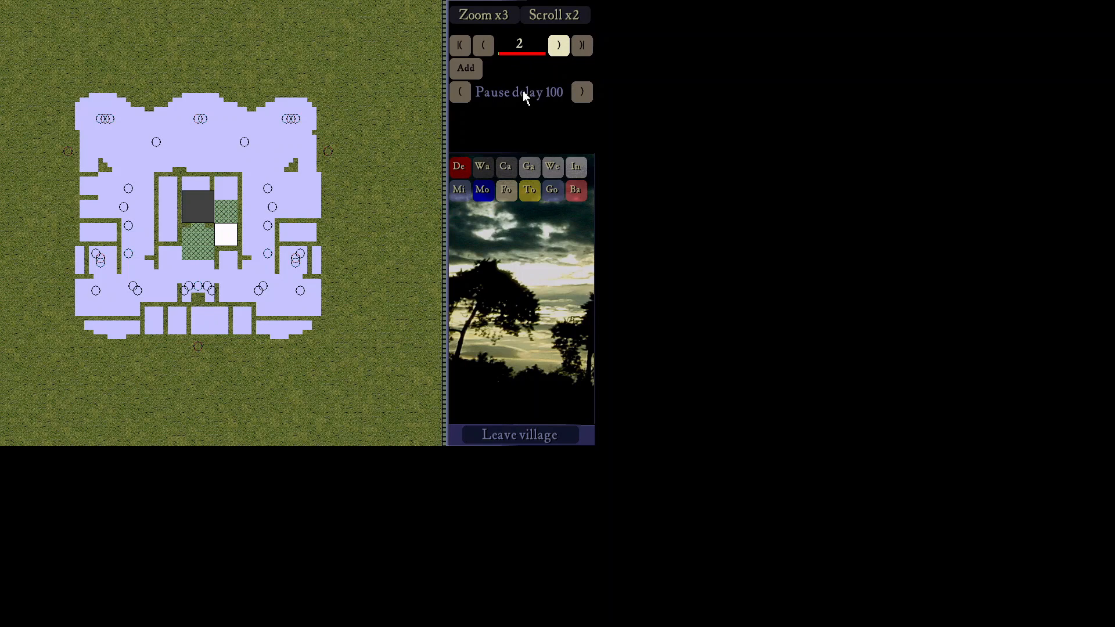
pyautogui.click(552, 53)
pyautogui.click(553, 54)
pyautogui.click(552, 55)
pyautogui.click(553, 56)
pyautogui.click(554, 56)
pyautogui.click(553, 57)
pyautogui.click(553, 53)
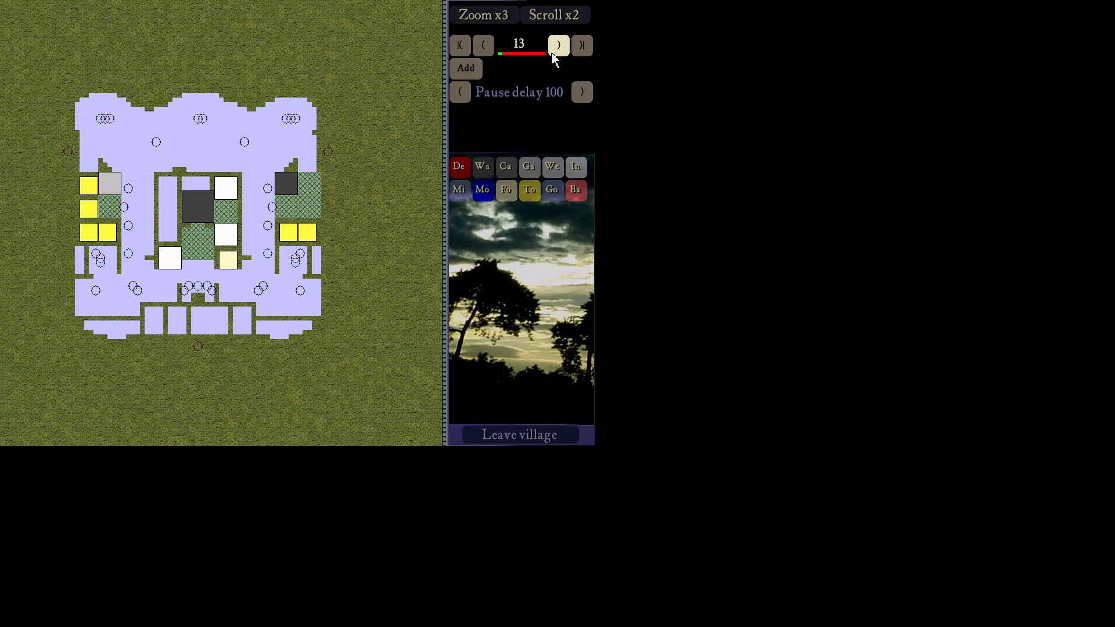
pyautogui.click(553, 54)
pyautogui.click(553, 53)
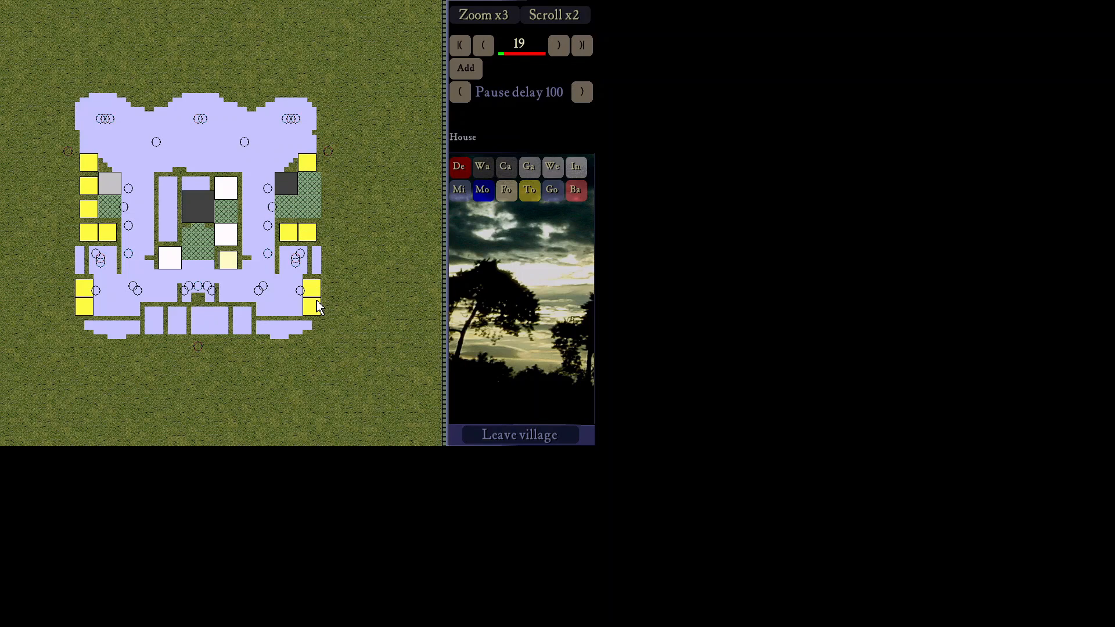
pyautogui.click(559, 46)
pyautogui.click(559, 47)
pyautogui.click(560, 46)
pyautogui.click(560, 48)
pyautogui.click(560, 48)
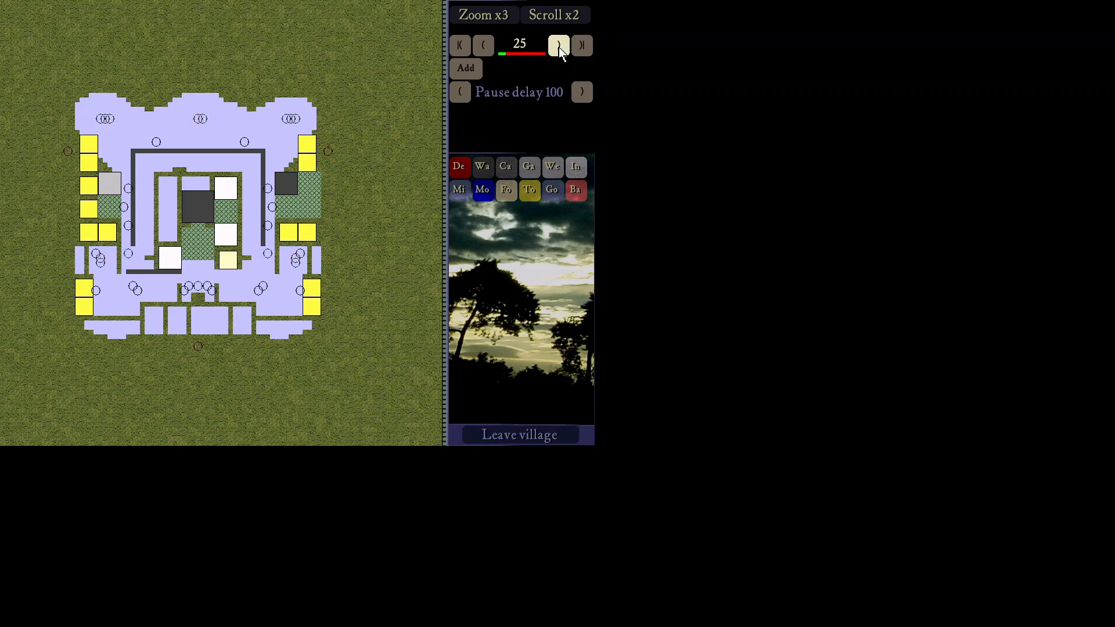
pyautogui.click(560, 51)
pyautogui.click(561, 51)
# Step: Step the build order back to step 7 and show the Weapons and troops building list
pyautogui.click(490, 49)
pyautogui.click(490, 49)
pyautogui.click(490, 49)
pyautogui.click(490, 48)
pyautogui.click(491, 48)
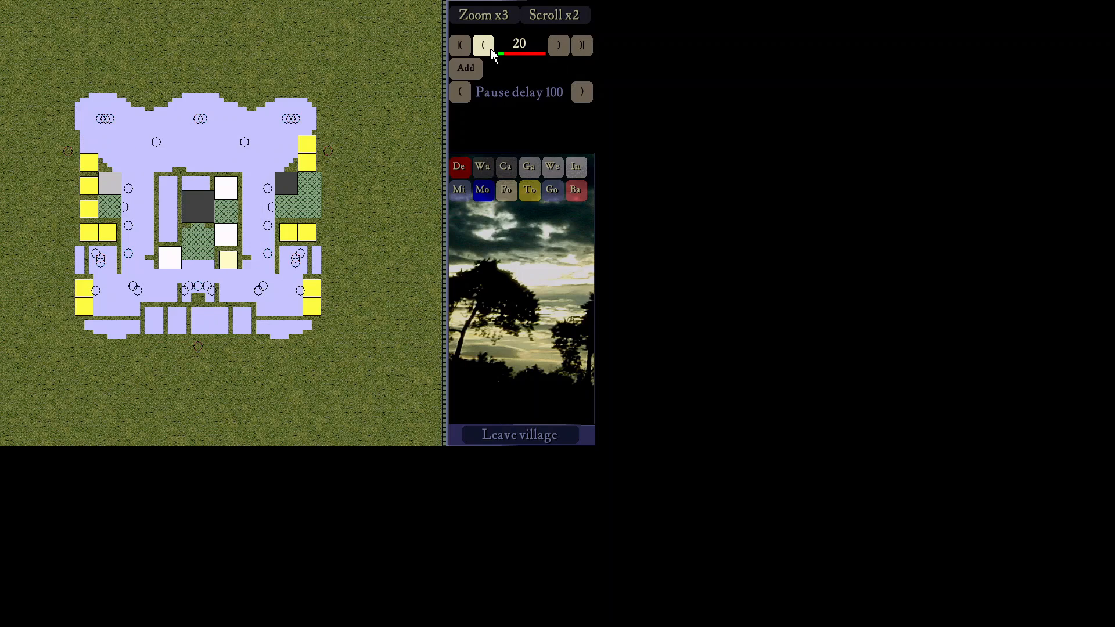
pyautogui.click(490, 48)
pyautogui.click(490, 48)
pyautogui.click(490, 49)
pyautogui.click(490, 48)
pyautogui.click(490, 49)
pyautogui.click(490, 49)
pyautogui.click(490, 49)
pyautogui.click(490, 48)
pyautogui.click(490, 49)
pyautogui.click(490, 49)
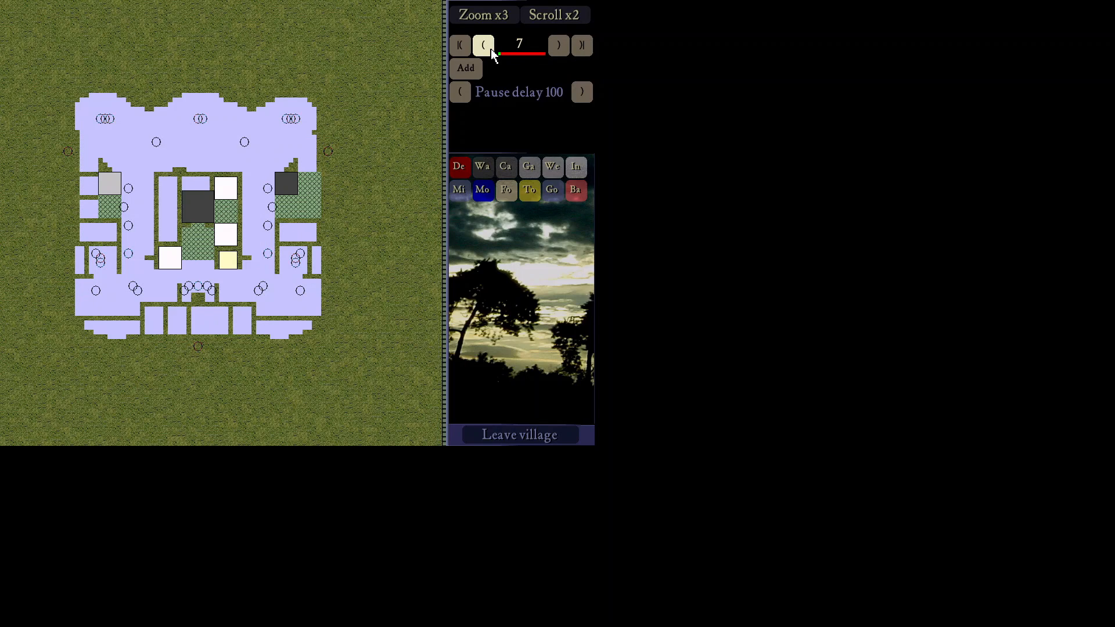
pyautogui.click(550, 172)
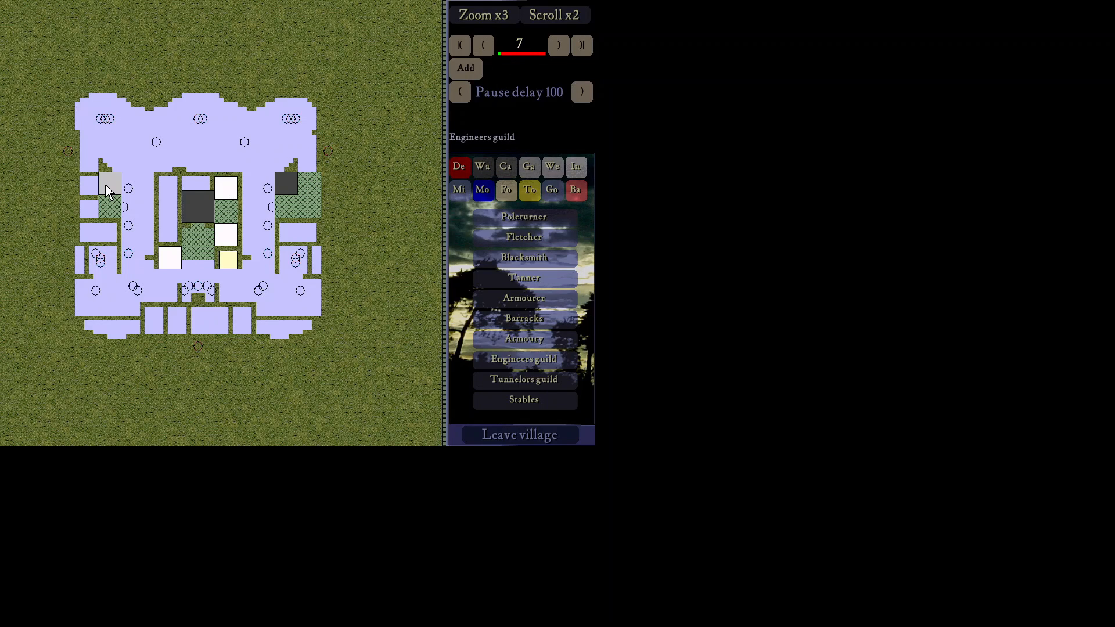
# Step: Place a barracks just east of the castle at step 8, then advance the build order
pyautogui.click(501, 323)
pyautogui.click(323, 175)
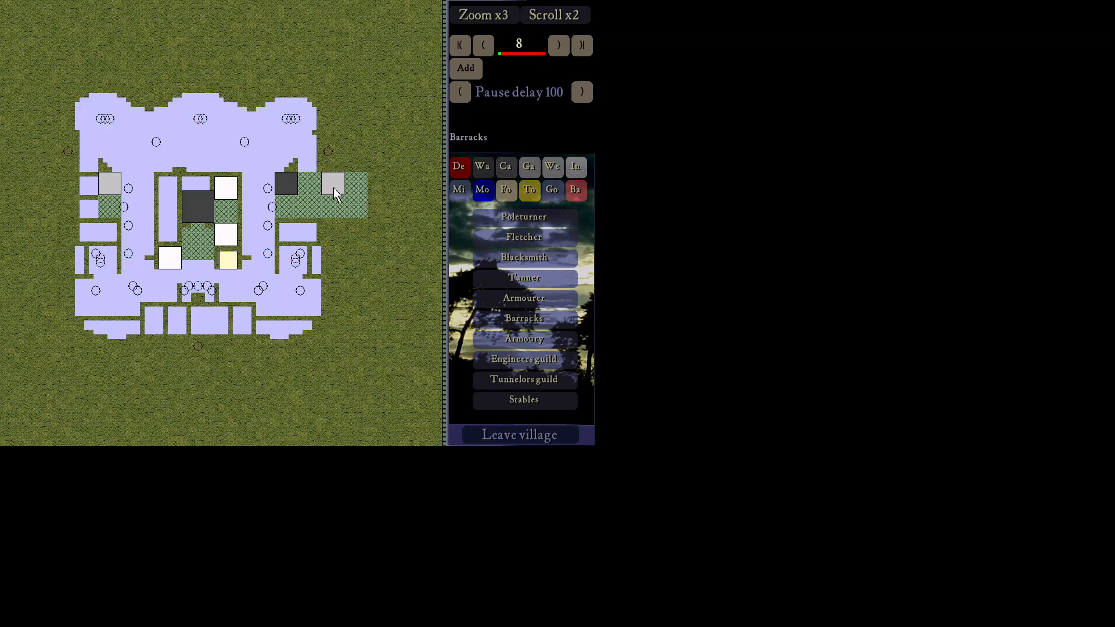
pyautogui.click(559, 46)
pyautogui.click(559, 45)
pyautogui.click(559, 46)
pyautogui.click(559, 45)
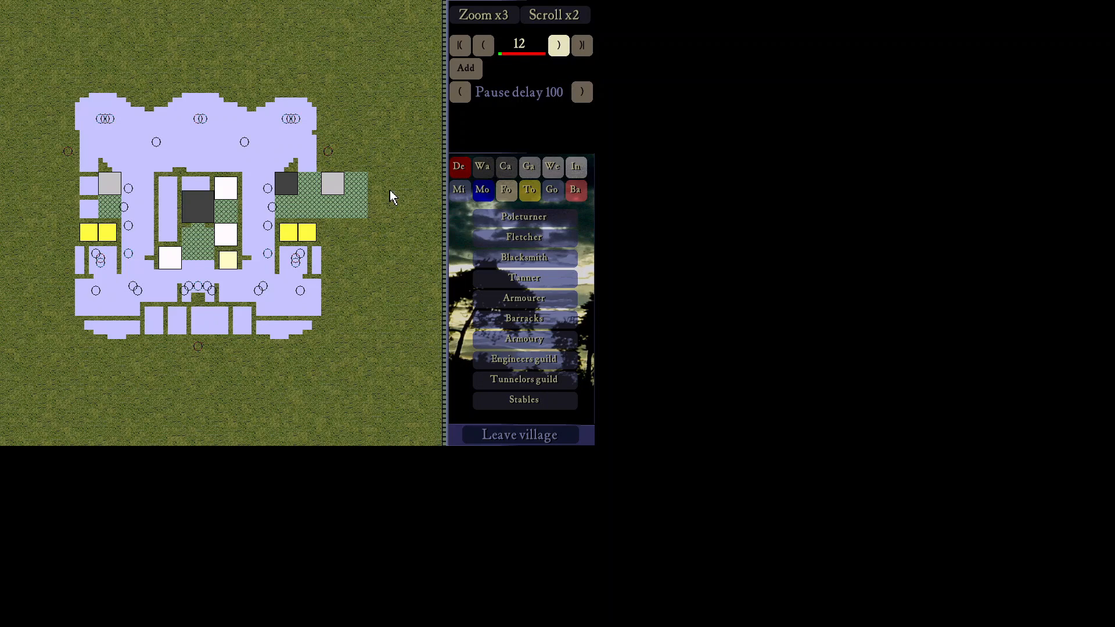
pyautogui.click(558, 45)
pyautogui.click(559, 45)
pyautogui.click(558, 45)
pyautogui.click(558, 46)
pyautogui.click(558, 45)
pyautogui.click(559, 45)
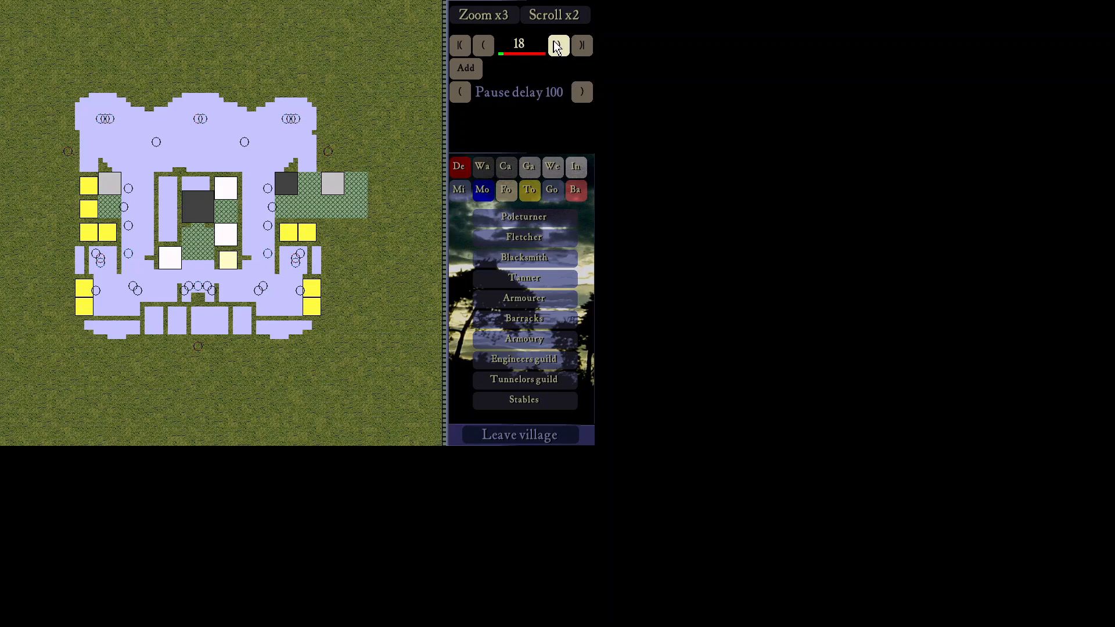
pyautogui.click(559, 46)
pyautogui.click(558, 45)
pyautogui.click(559, 46)
pyautogui.click(559, 46)
pyautogui.click(558, 46)
pyautogui.click(559, 45)
pyautogui.click(558, 45)
pyautogui.click(558, 45)
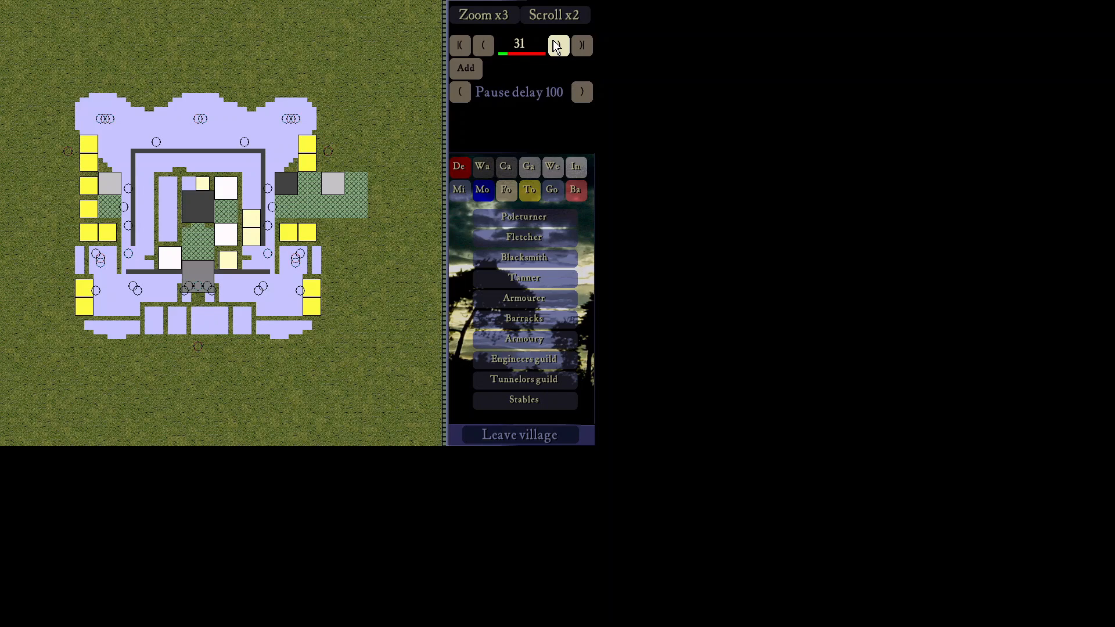
pyautogui.click(558, 46)
pyautogui.click(558, 45)
pyautogui.click(557, 46)
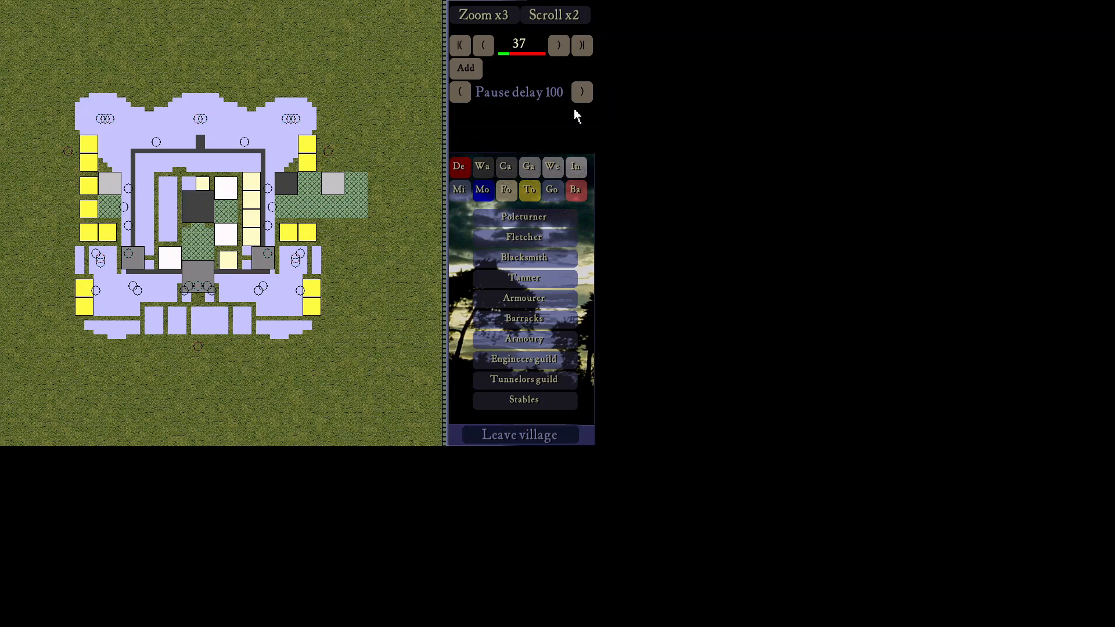
pyautogui.click(558, 45)
pyautogui.click(558, 45)
pyautogui.click(559, 45)
pyautogui.click(559, 45)
pyautogui.click(559, 45)
pyautogui.click(559, 45)
pyautogui.click(558, 45)
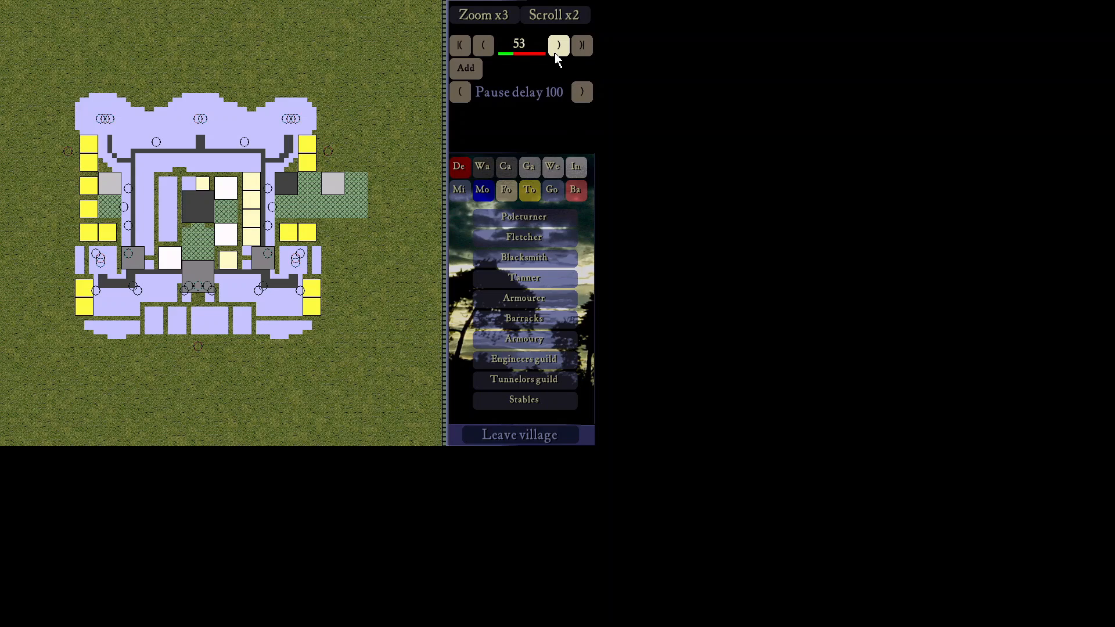
pyautogui.click(556, 52)
pyautogui.click(555, 53)
pyautogui.click(555, 53)
pyautogui.click(555, 53)
pyautogui.click(555, 53)
pyautogui.click(555, 53)
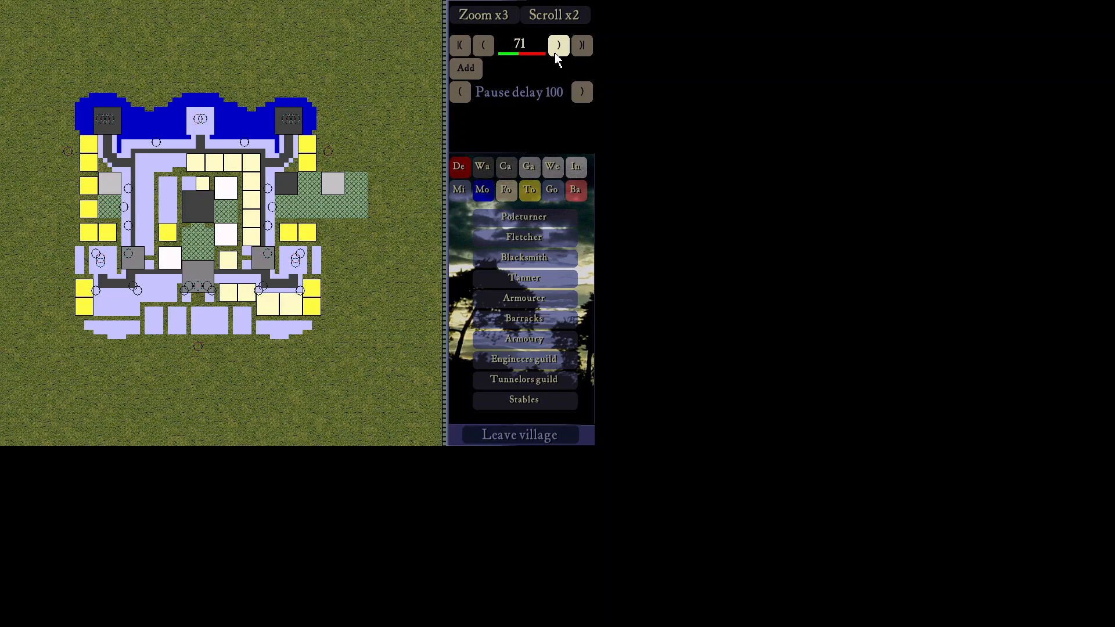
pyautogui.click(555, 53)
pyautogui.click(555, 53)
# Step: Run the build order to its last step, then back to step 113
pyautogui.click(557, 45)
pyautogui.click(557, 45)
pyautogui.click(558, 46)
pyautogui.click(558, 45)
pyautogui.click(558, 46)
pyautogui.click(558, 45)
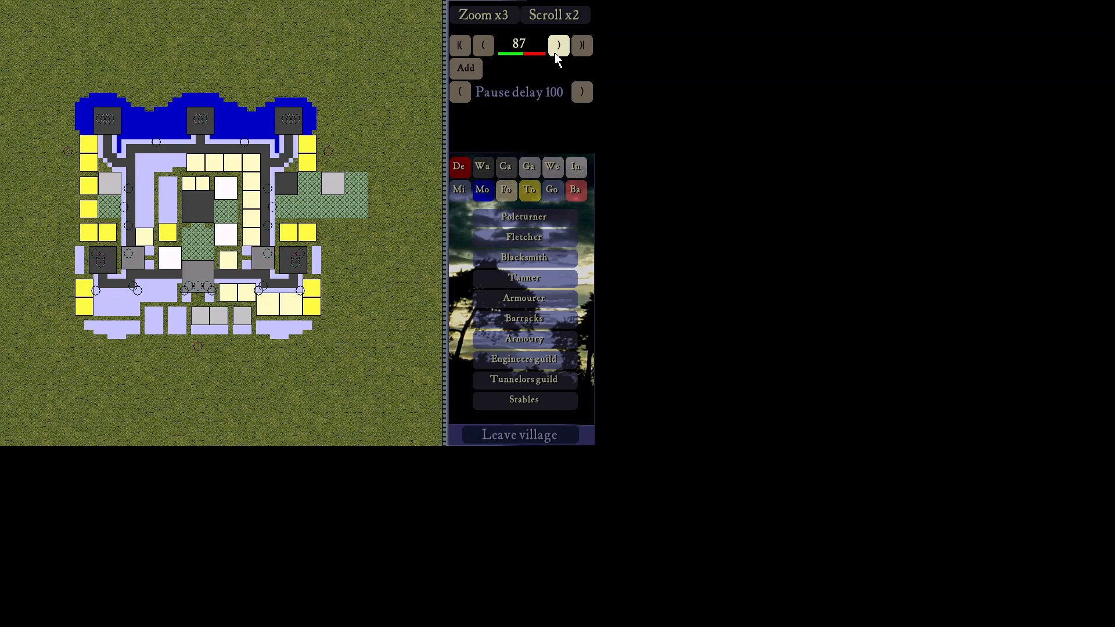
pyautogui.click(558, 46)
pyautogui.click(557, 46)
pyautogui.click(556, 52)
pyautogui.click(555, 53)
pyautogui.click(556, 52)
pyautogui.click(556, 52)
pyautogui.click(556, 52)
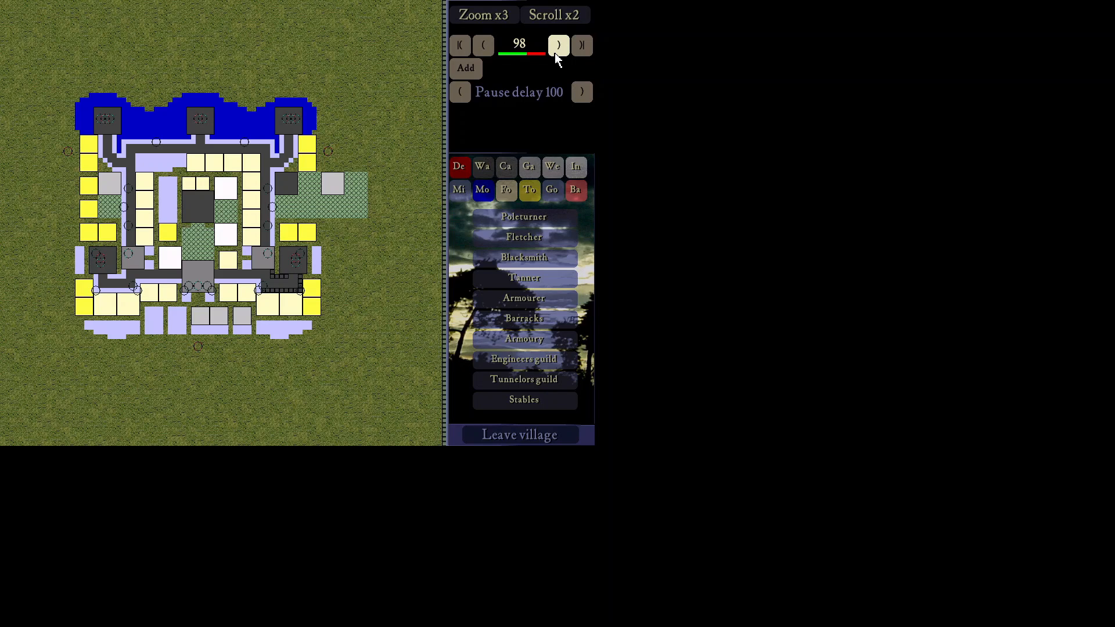
pyautogui.click(557, 52)
pyautogui.click(556, 53)
pyautogui.click(556, 51)
pyautogui.click(556, 50)
pyautogui.click(556, 50)
pyautogui.click(557, 49)
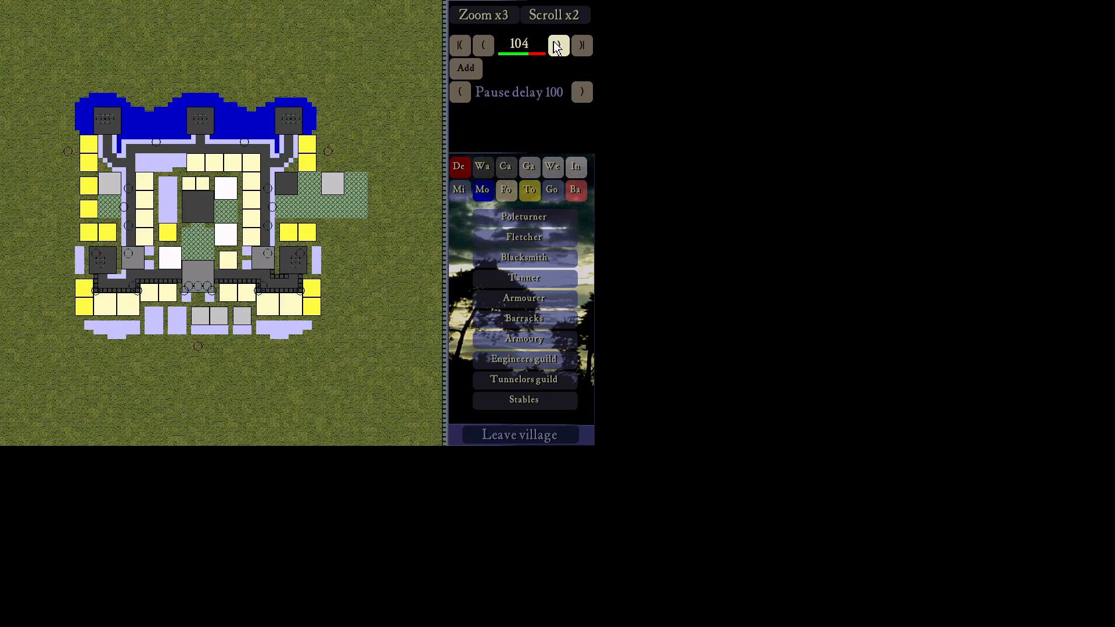
pyautogui.click(558, 47)
pyautogui.click(557, 46)
pyautogui.click(558, 46)
pyautogui.click(557, 47)
pyautogui.click(557, 47)
pyautogui.click(558, 46)
pyautogui.click(557, 46)
pyautogui.click(558, 46)
pyautogui.click(555, 43)
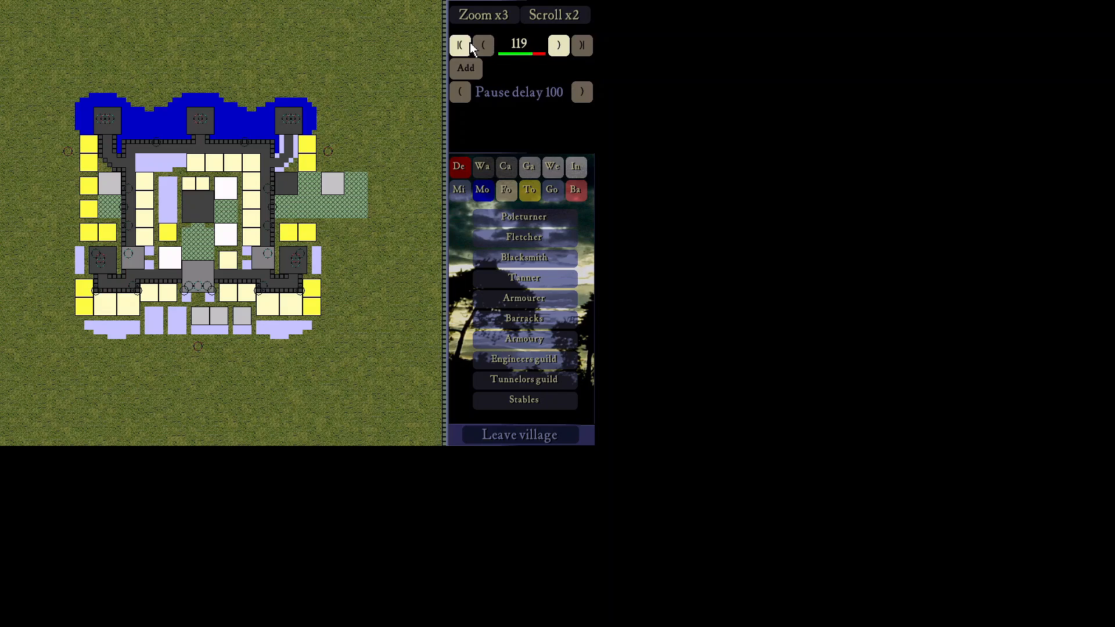
pyautogui.click(485, 42)
pyautogui.click(486, 43)
pyautogui.click(485, 42)
pyautogui.click(486, 43)
pyautogui.click(485, 43)
pyautogui.click(485, 43)
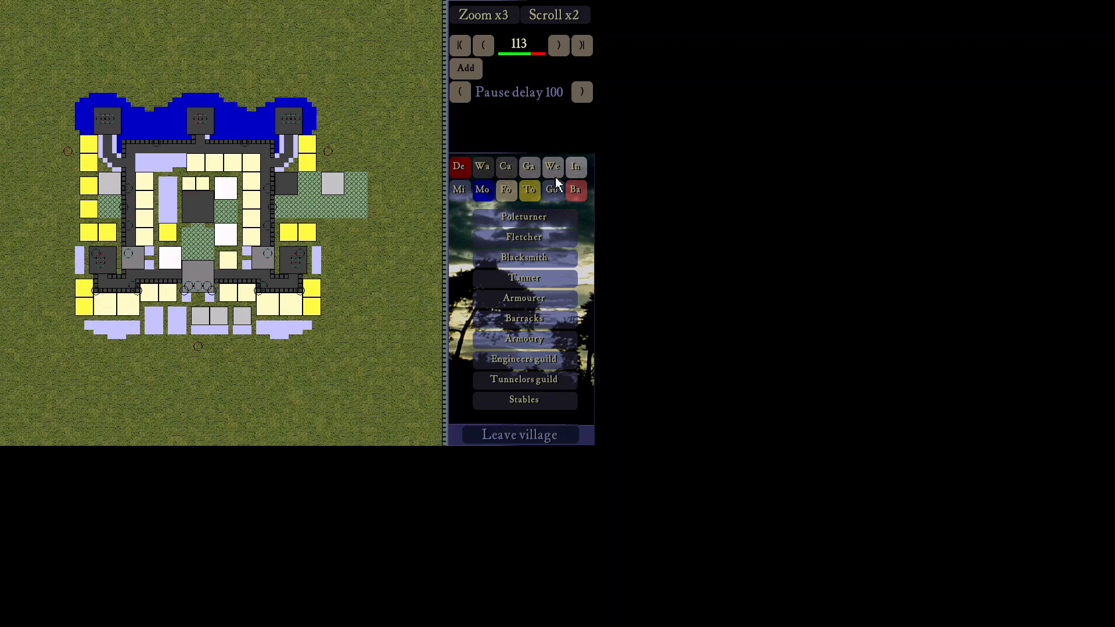
# Step: Place a row of three fletchers east of the castle
pyautogui.click(475, 244)
pyautogui.click(325, 224)
pyautogui.click(474, 238)
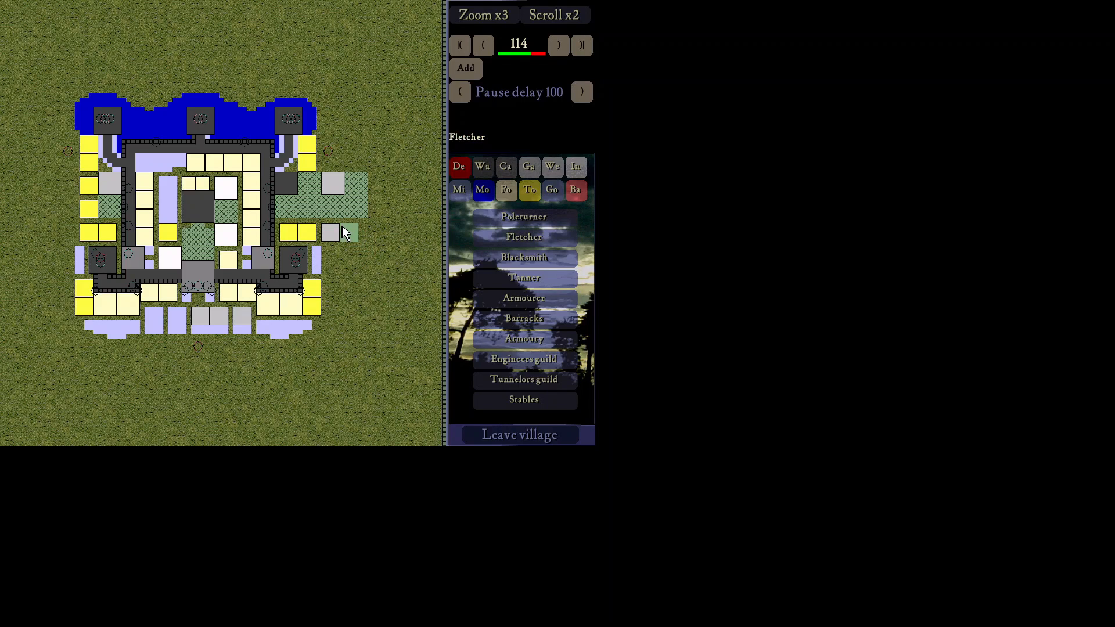
pyautogui.click(343, 231)
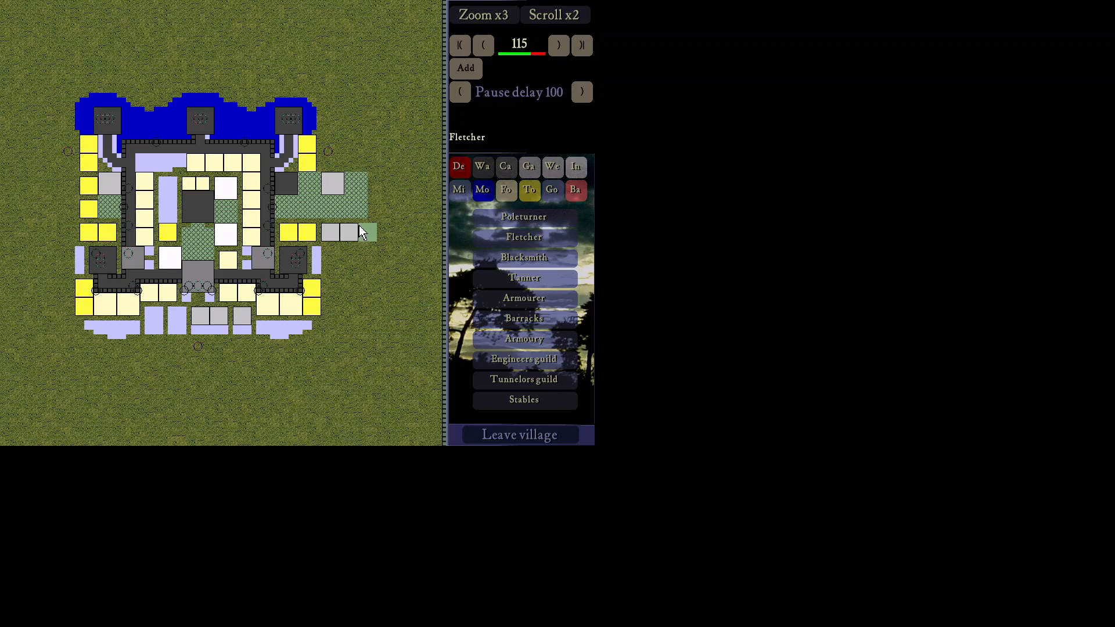
pyautogui.click(361, 232)
# Step: Place a row of three tanners below the fletchers, then show the Weapons and troops list again
pyautogui.click(512, 280)
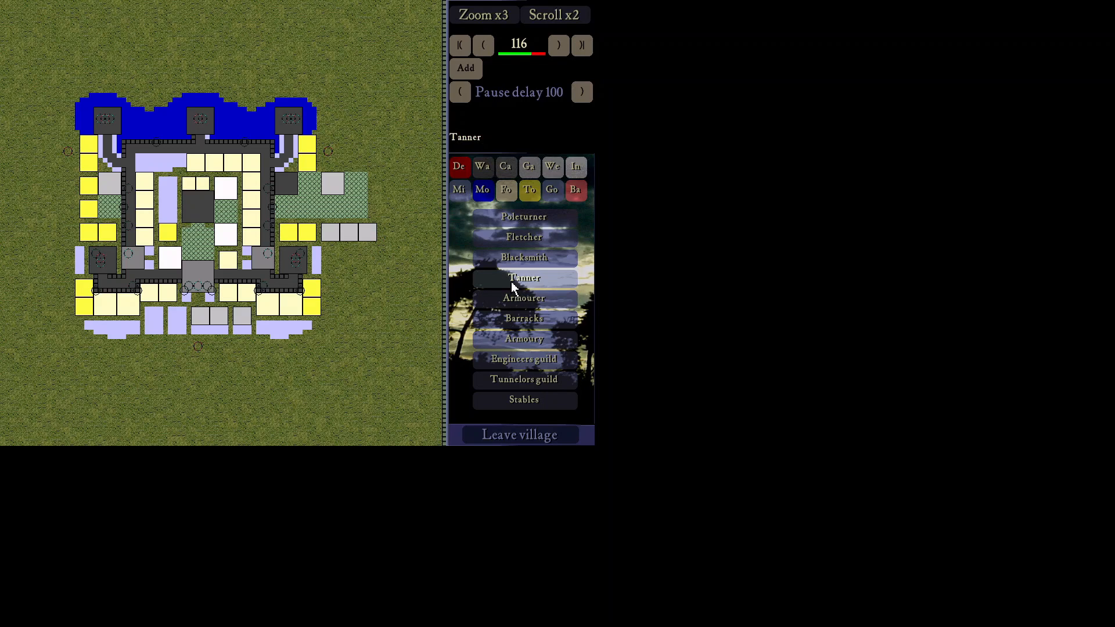
pyautogui.click(326, 253)
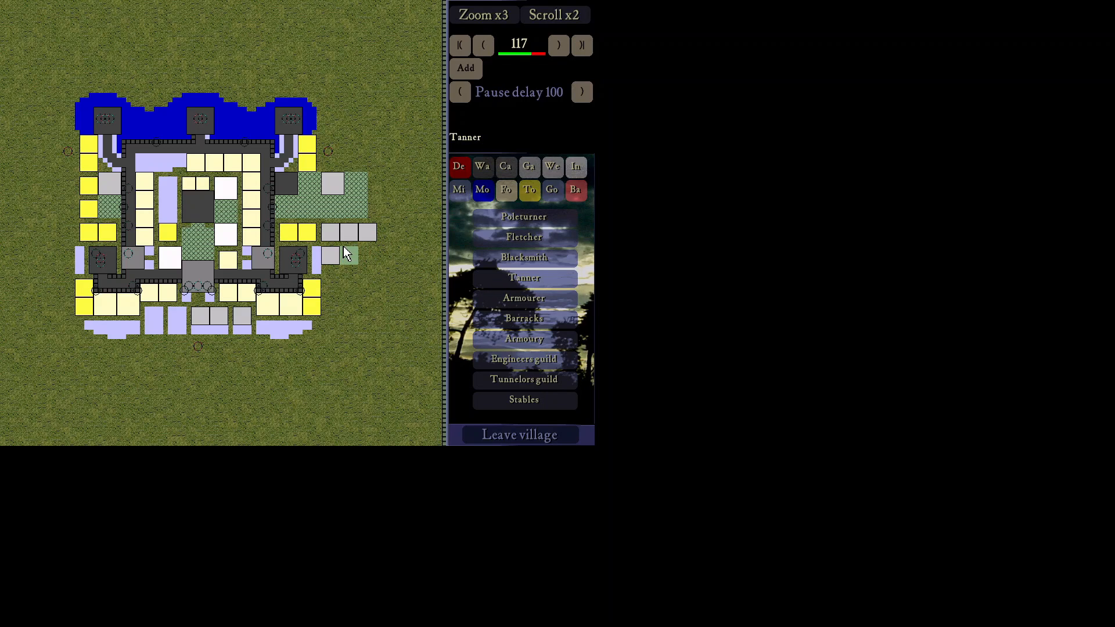
pyautogui.click(344, 249)
pyautogui.click(361, 253)
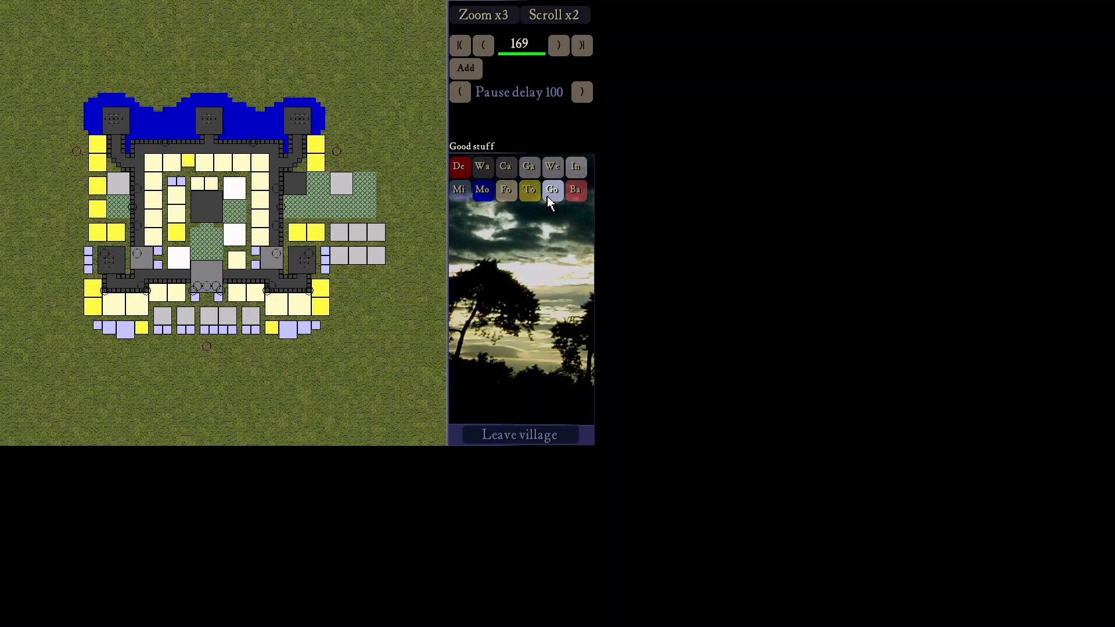
pyautogui.click(553, 169)
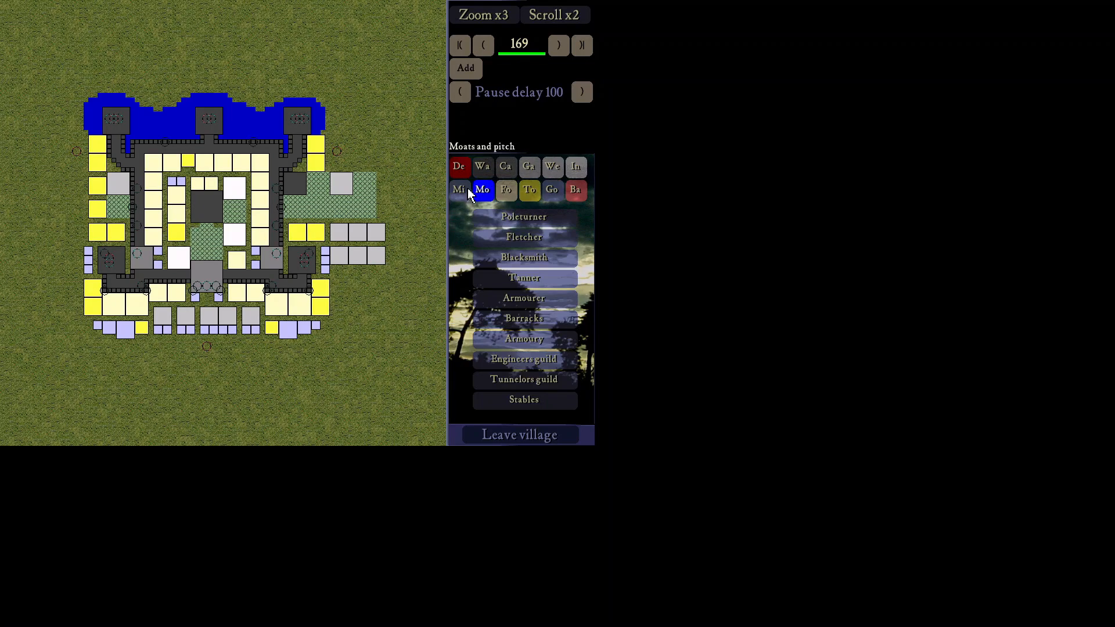
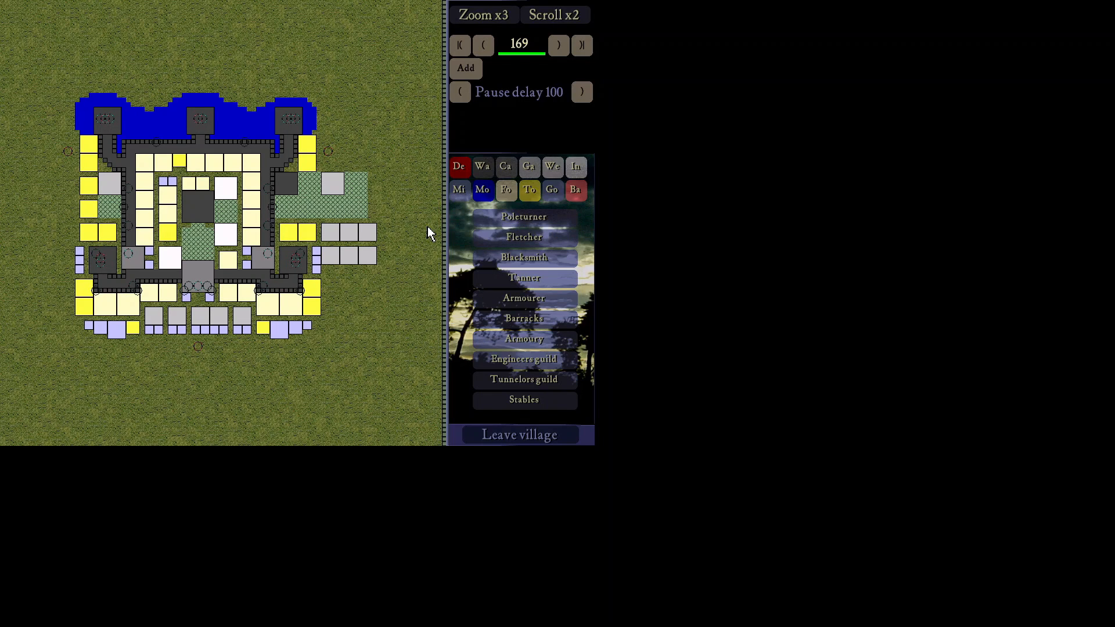
# Step: Save the castle layout as saladin1, overwriting the existing copy
pyautogui.hotkey('ctrl', 's')
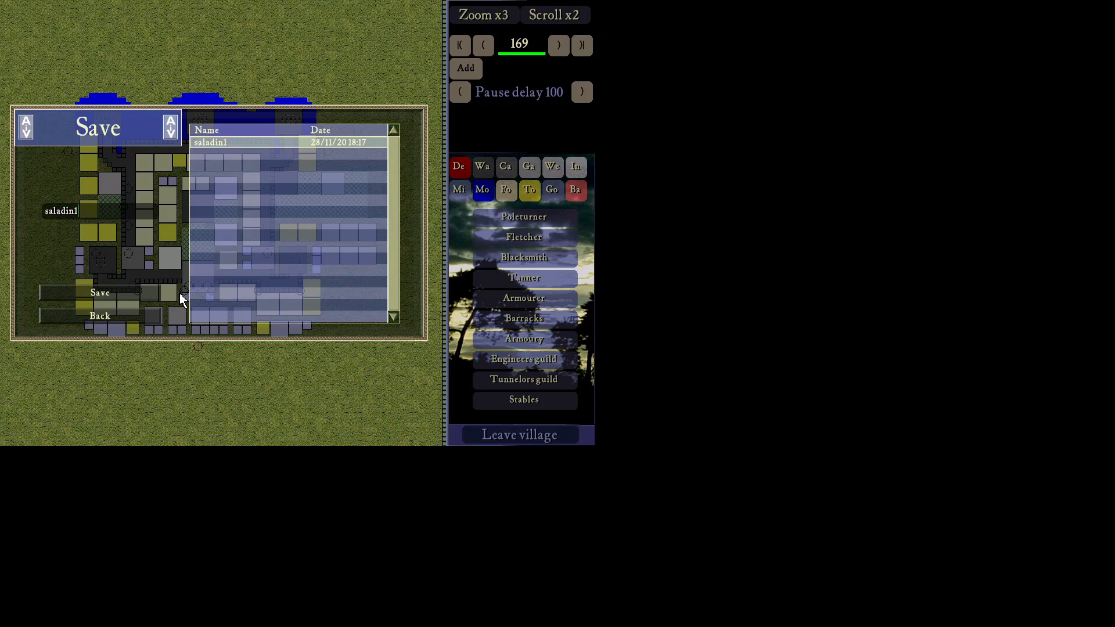
pyautogui.click(99, 293)
pyautogui.click(195, 239)
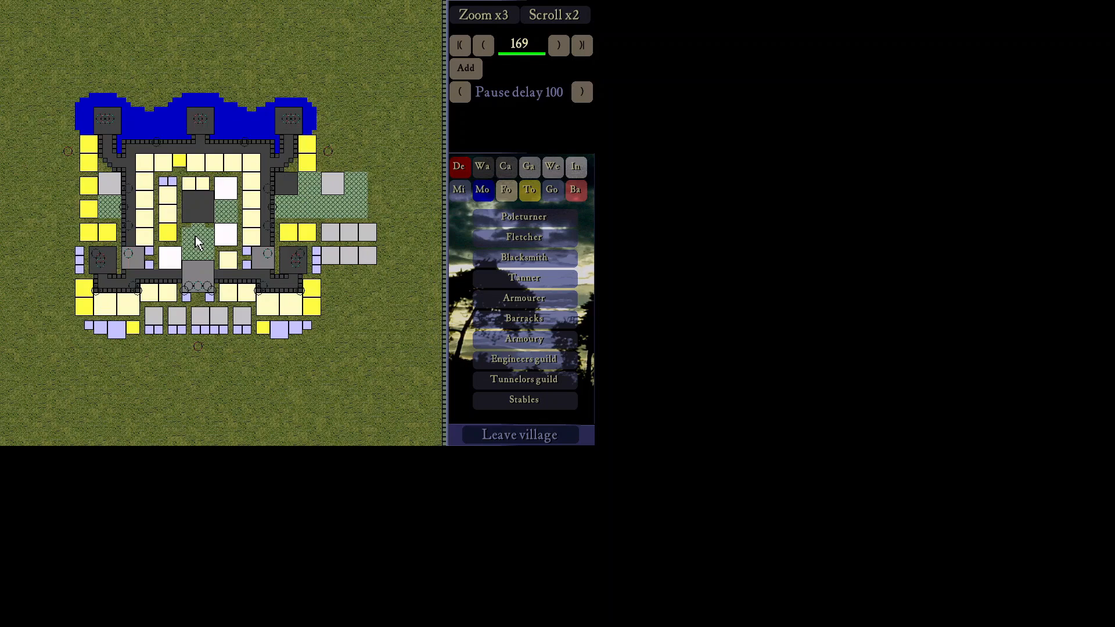
# Step: Leave the village and exit AIV Editor, confirming the exit
pyautogui.click(487, 436)
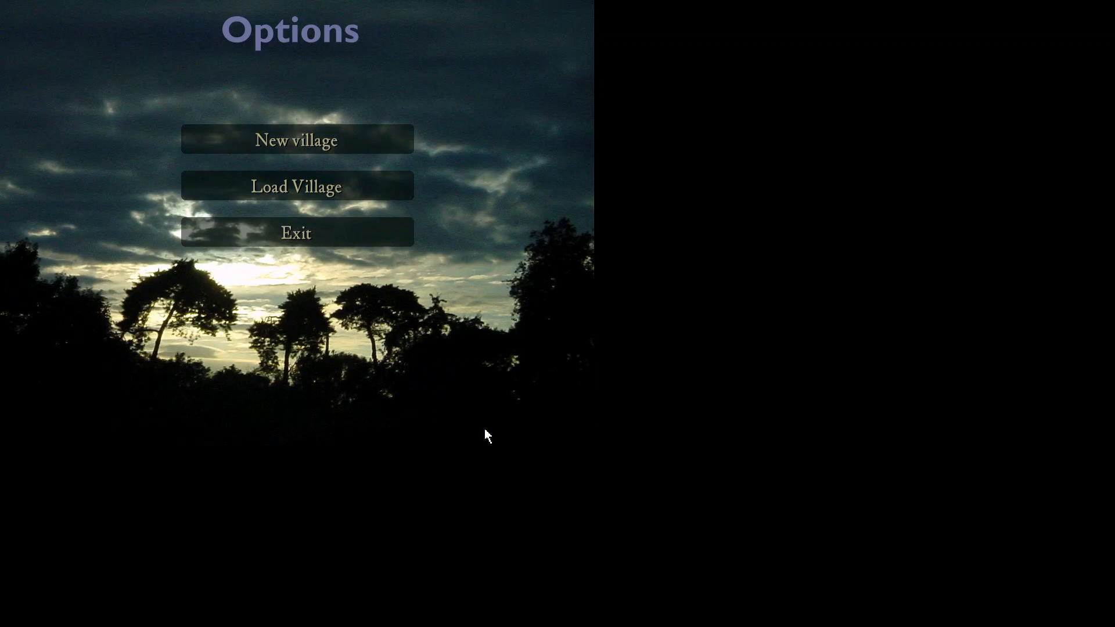
pyautogui.click(299, 234)
pyautogui.click(230, 241)
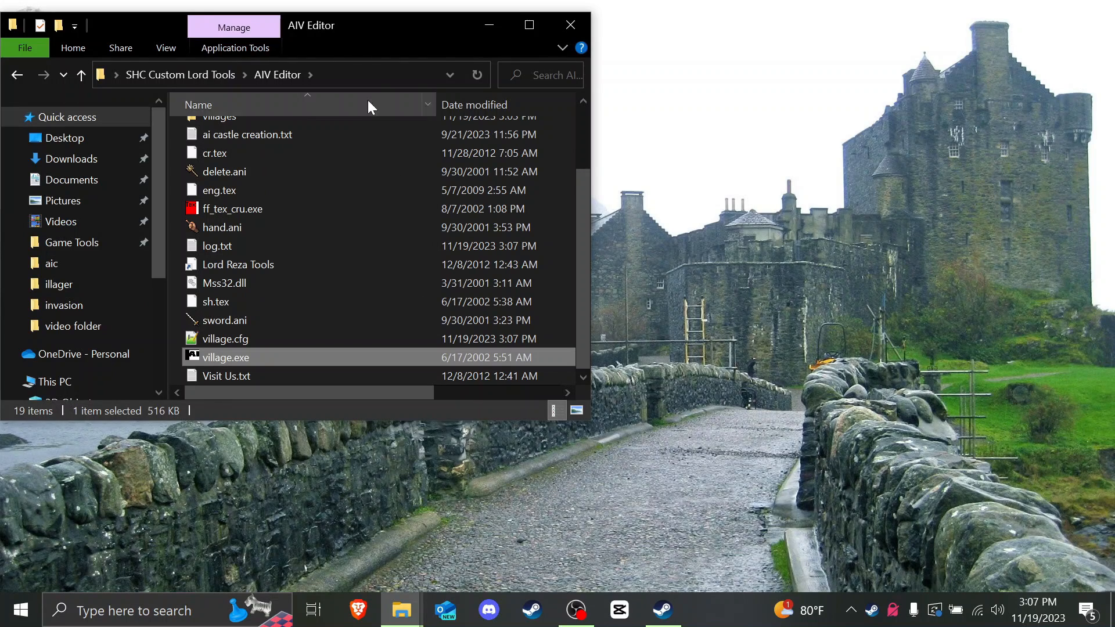
# Step: Open customlord.json from UnofficialCrusaderPatch_2.15b\resources\aic in Notepad++
pyautogui.moveTo(397, 22); pyautogui.dragTo(622, 72)
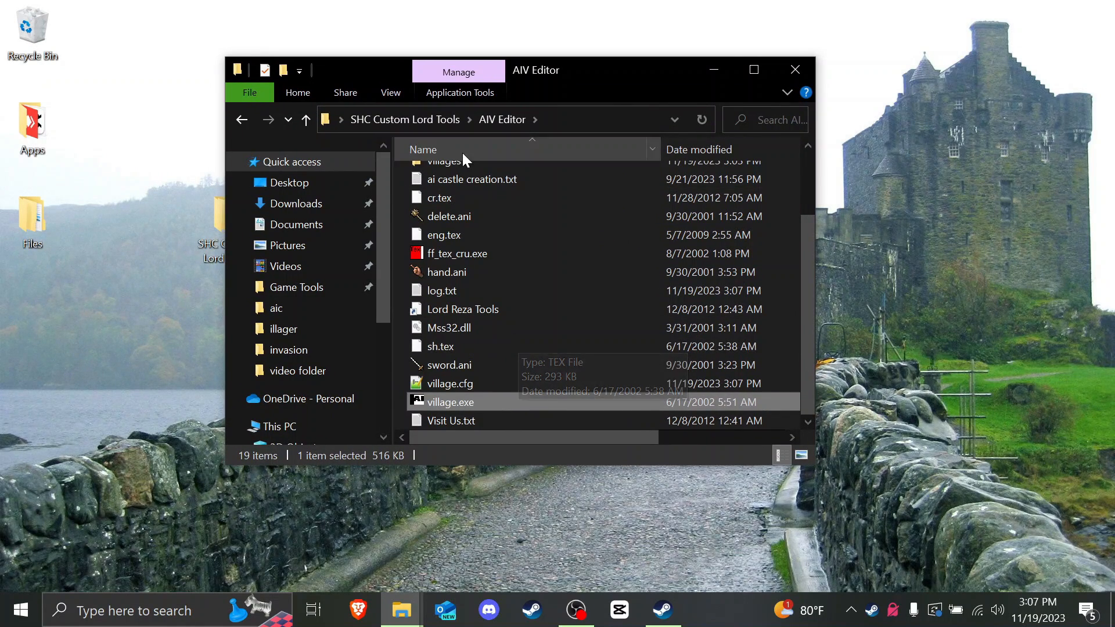
pyautogui.scroll(2, 447, 169)
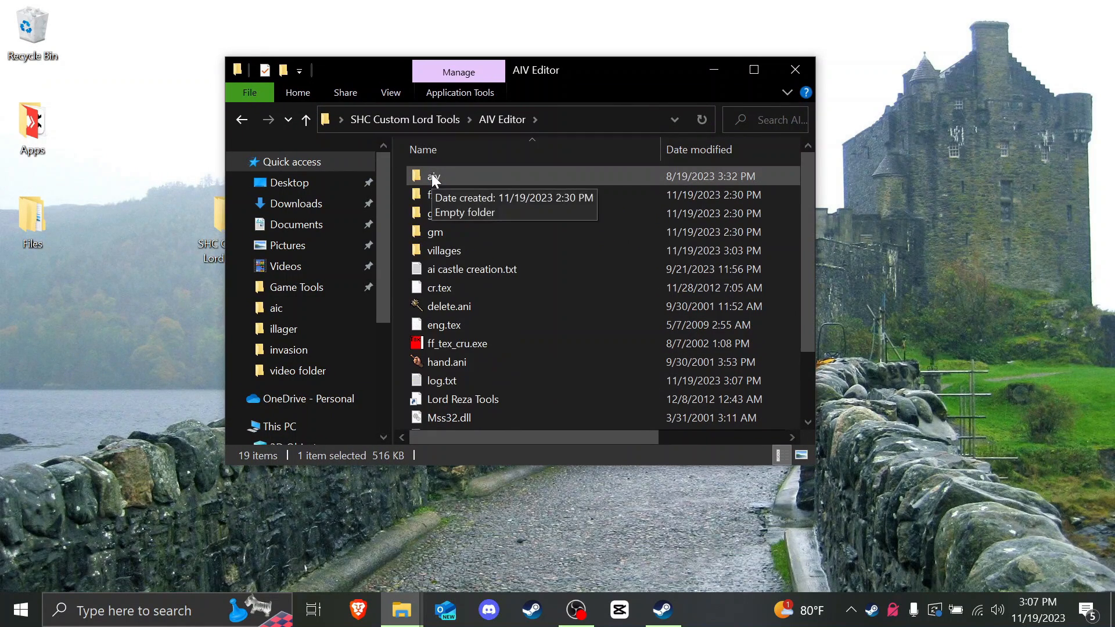
pyautogui.click(797, 68)
pyautogui.doubleClick(249, 230)
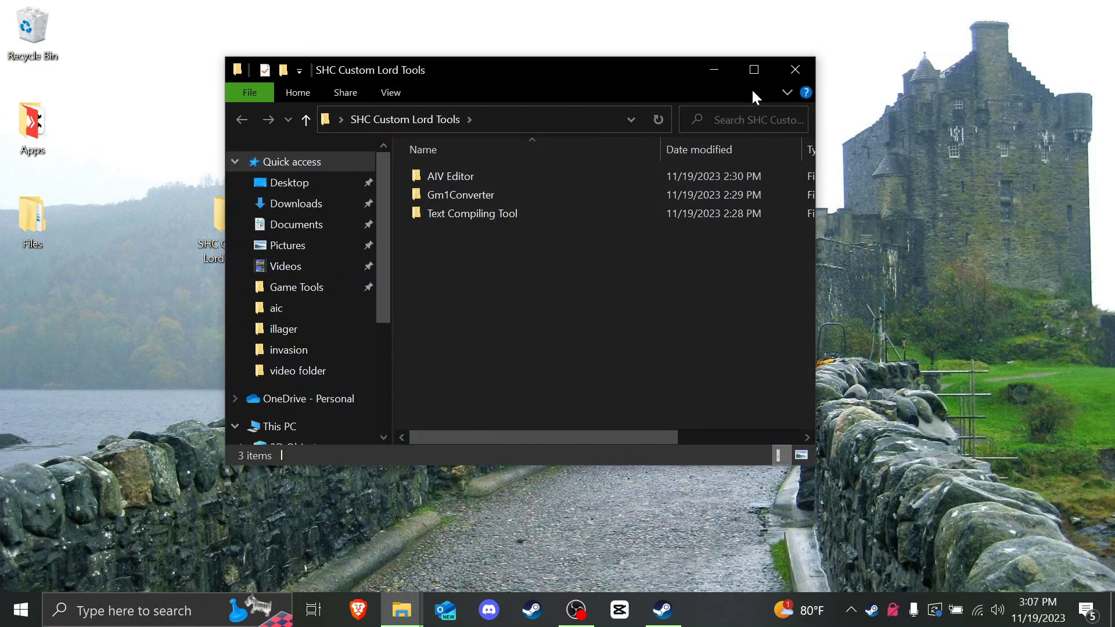
pyautogui.click(795, 69)
pyautogui.doubleClick(360, 230)
pyautogui.doubleClick(470, 197)
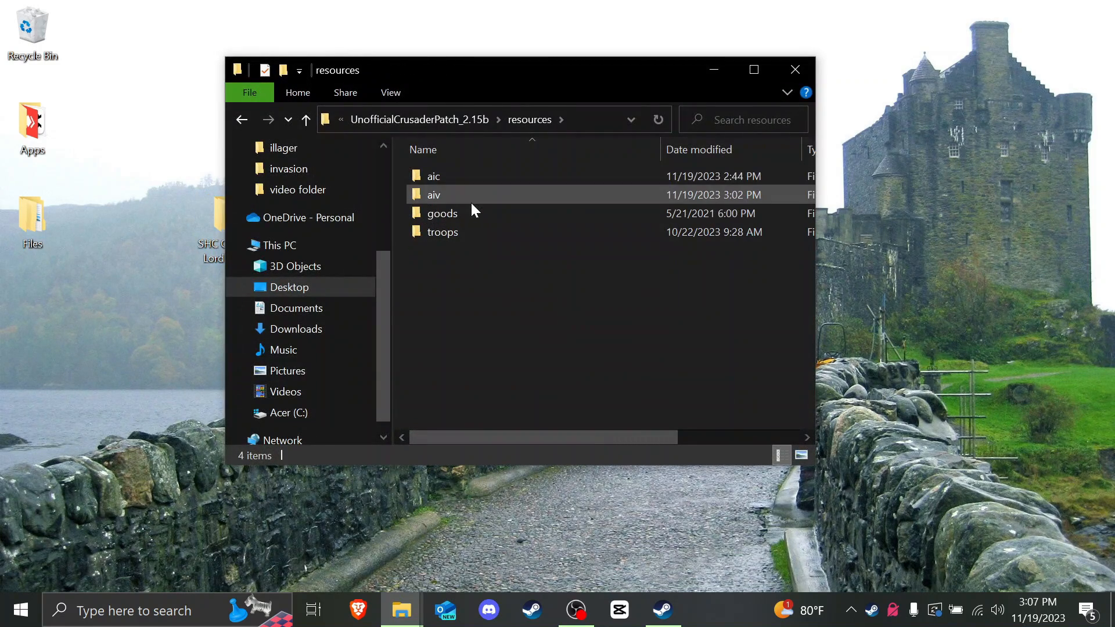
pyautogui.doubleClick(469, 197)
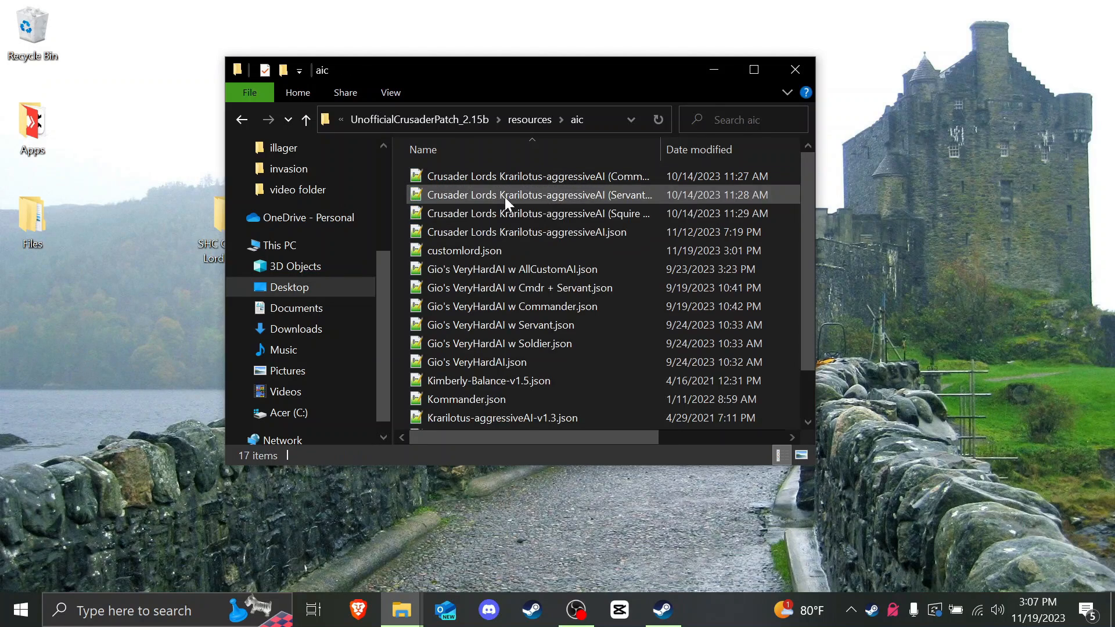
pyautogui.doubleClick(492, 251)
# Step: Search for 'saladin' to jump to Saladin's entry in customlord.json
pyautogui.hotkey('ctrl', 'f')
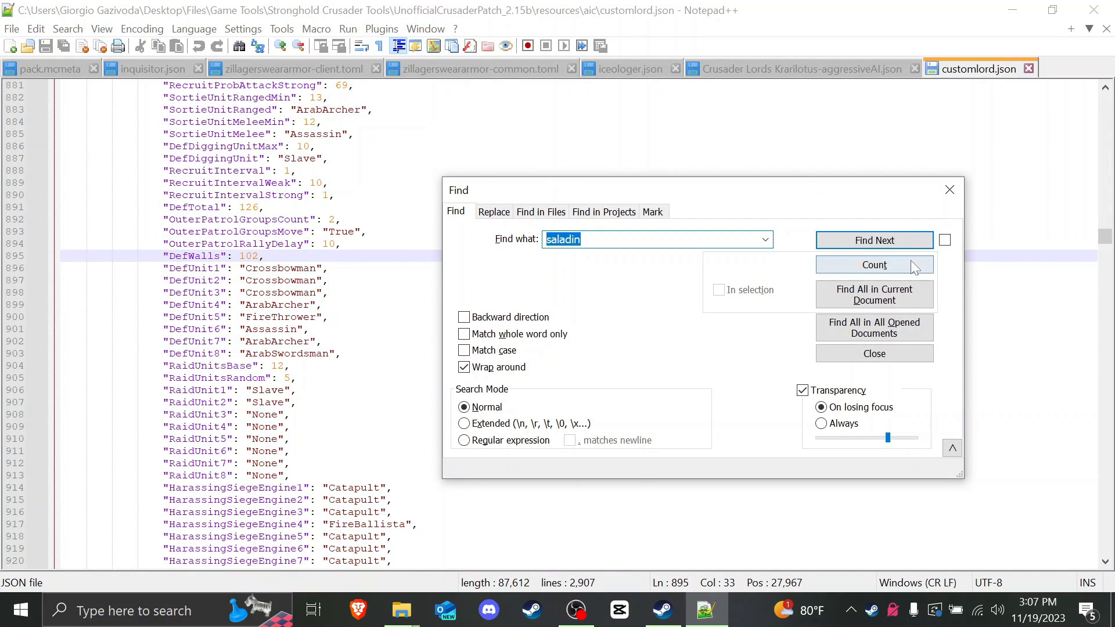
pyautogui.write('saladin')
pyautogui.press('Return')
pyautogui.press('Escape')
pyautogui.scroll(-4, 578, 324)
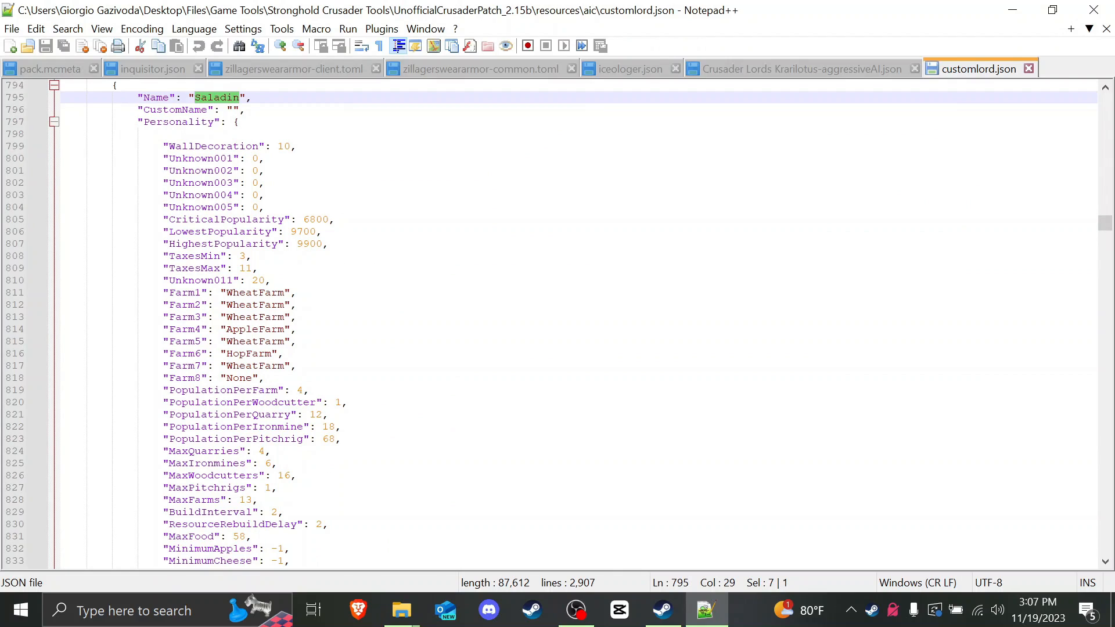
# Step: Change Farm4 from AppleFarm to DairyFarm, save the file and close Notepad++
pyautogui.moveTo(226, 292); pyautogui.dragTo(285, 294)
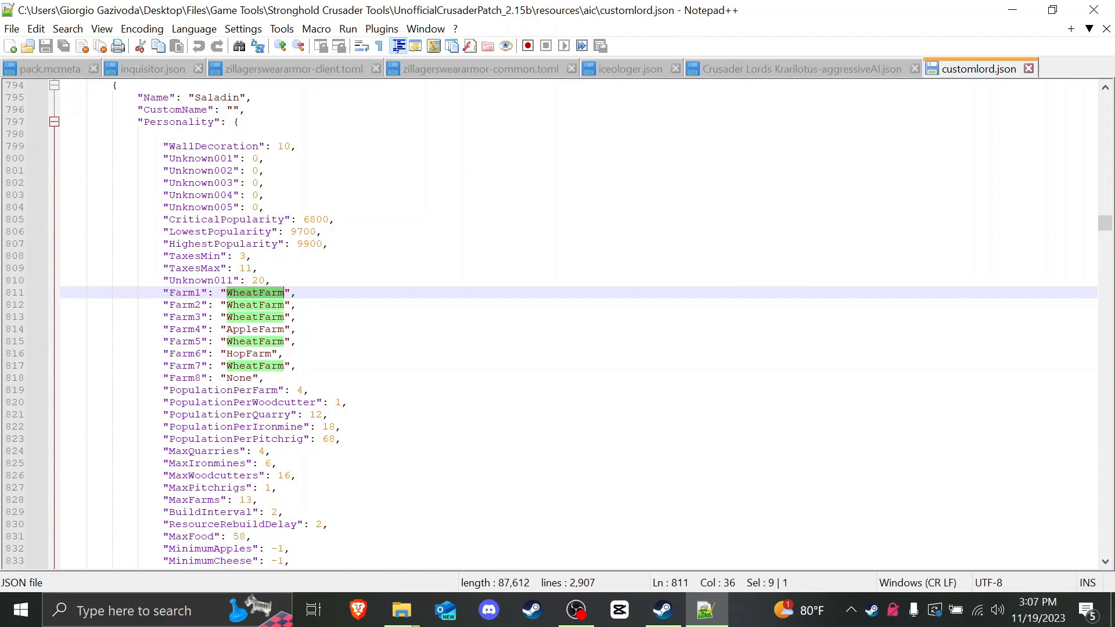
pyautogui.click(258, 304)
pyautogui.moveTo(227, 330); pyautogui.dragTo(272, 329)
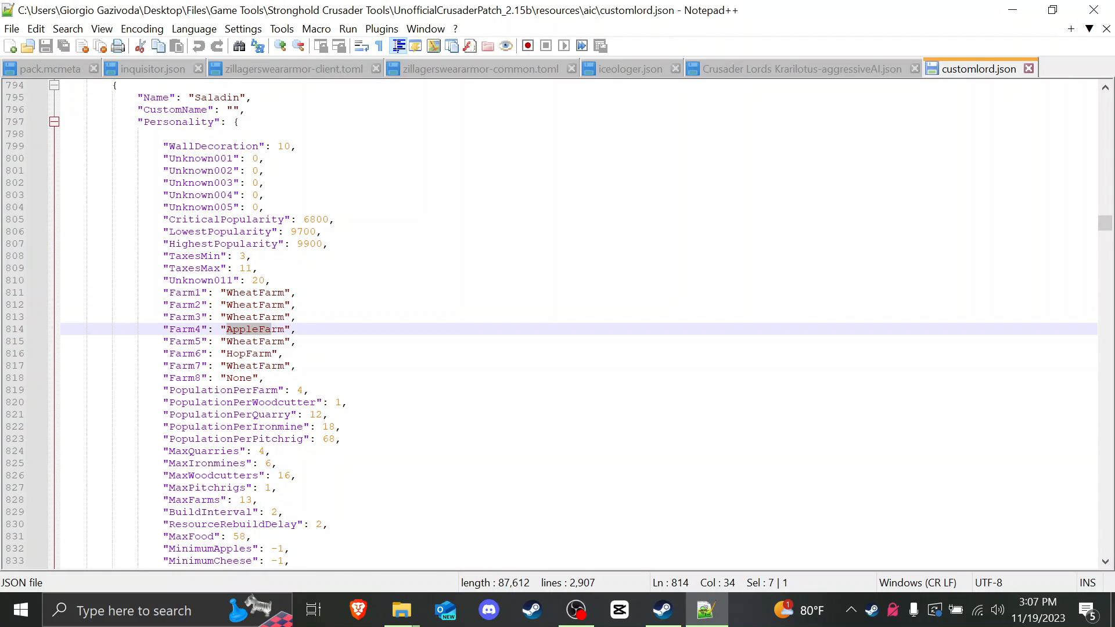
pyautogui.write('Dairy')
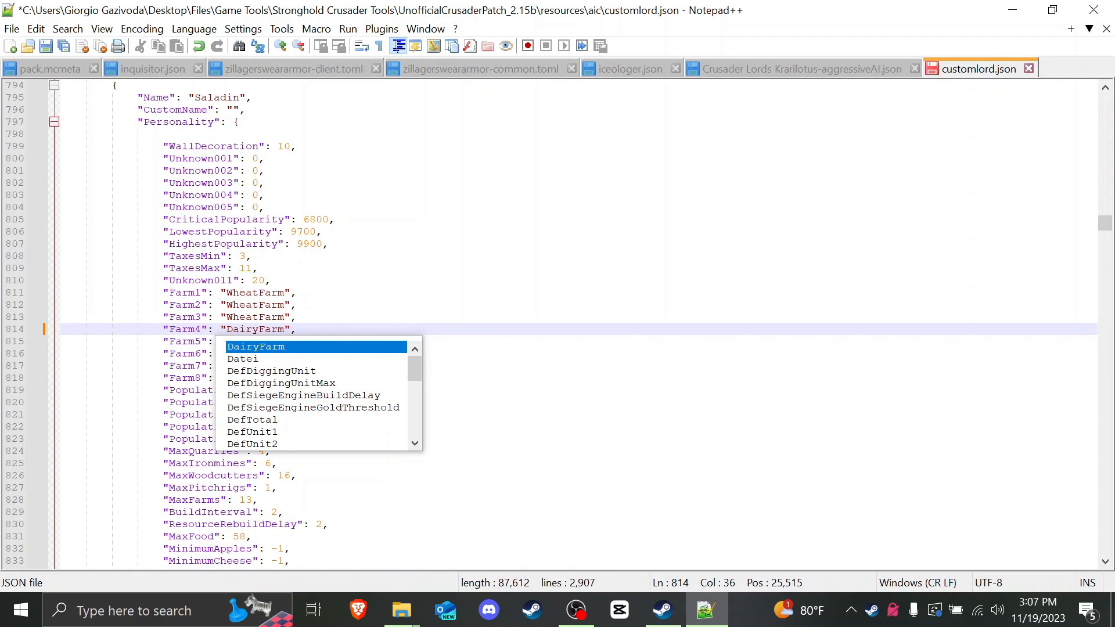
pyautogui.moveTo(298, 319); pyautogui.dragTo(293, 319)
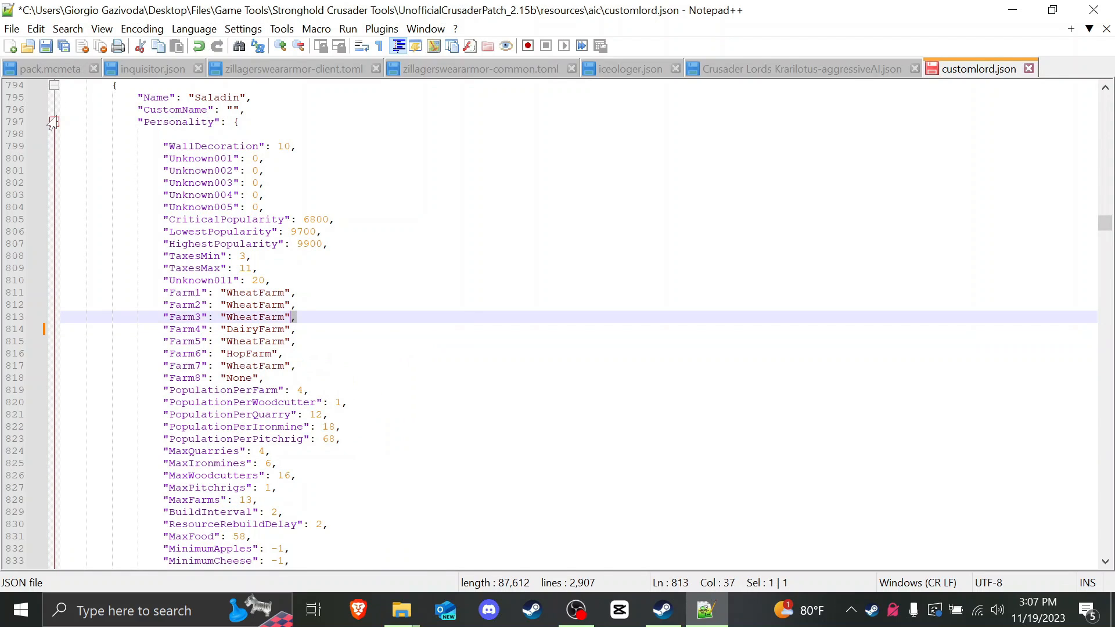
pyautogui.click(295, 317)
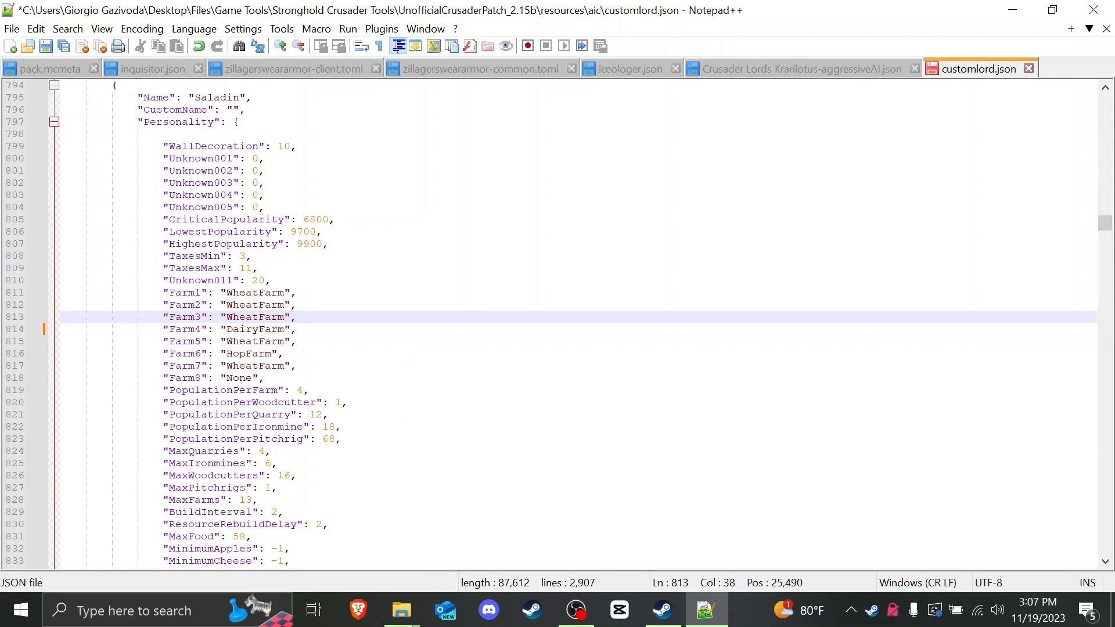
pyautogui.click(46, 45)
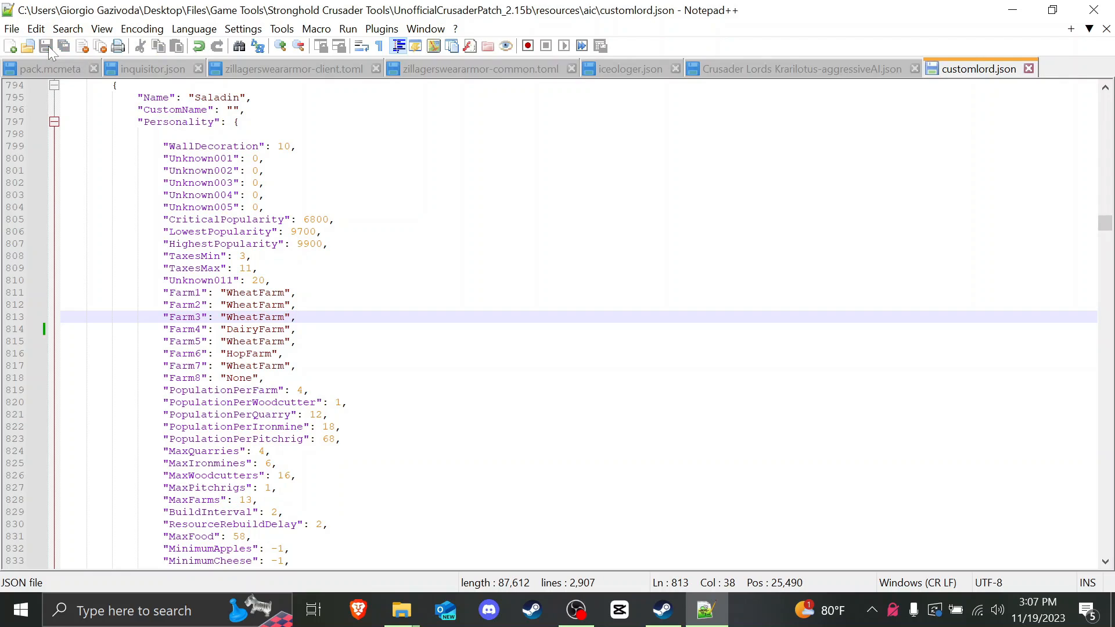
pyautogui.click(1093, 10)
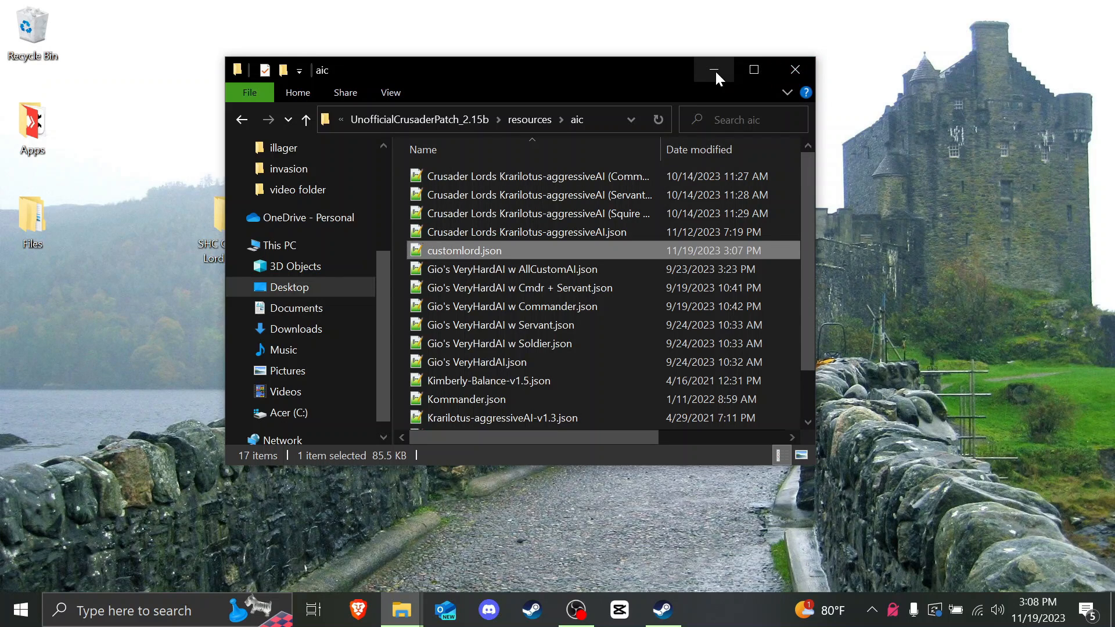
# Step: Open the patch's resources\aiv\customlord folder
pyautogui.click(516, 118)
pyautogui.doubleClick(456, 192)
pyautogui.doubleClick(459, 251)
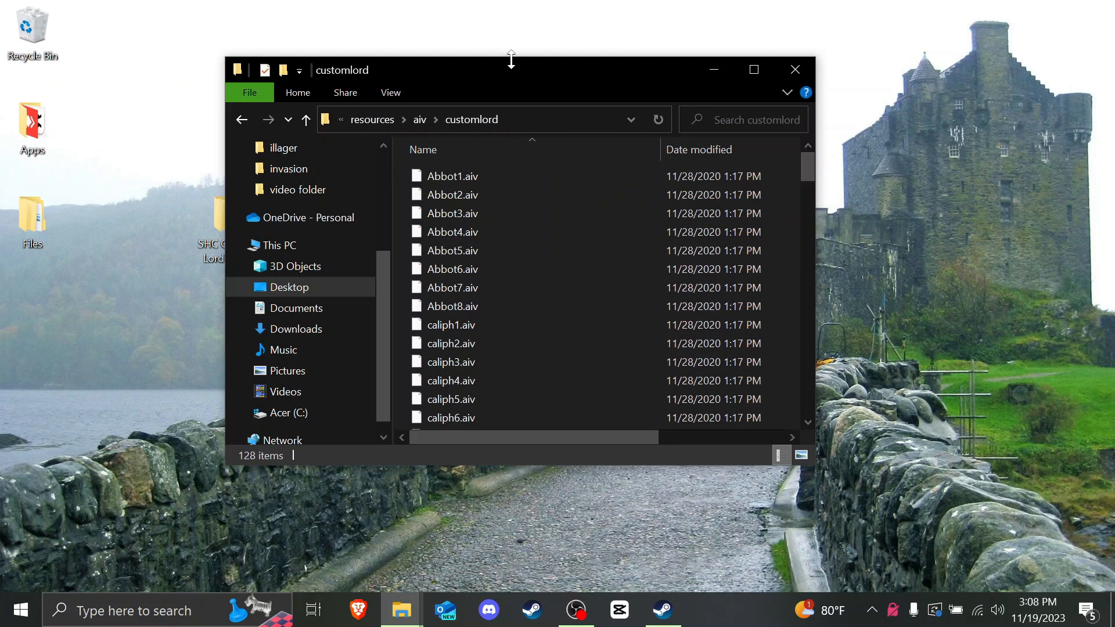
pyautogui.moveTo(510, 57); pyautogui.dragTo(667, 87)
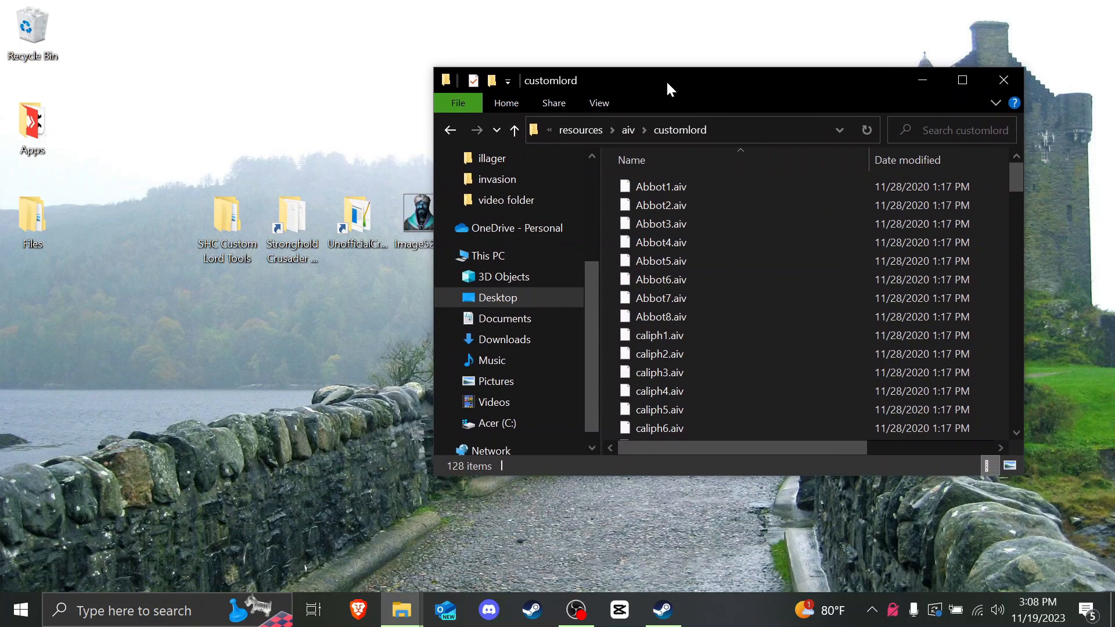
# Step: Copy saladin1.aiv from AIV Editor\villages into the customlord folder
pyautogui.doubleClick(288, 229)
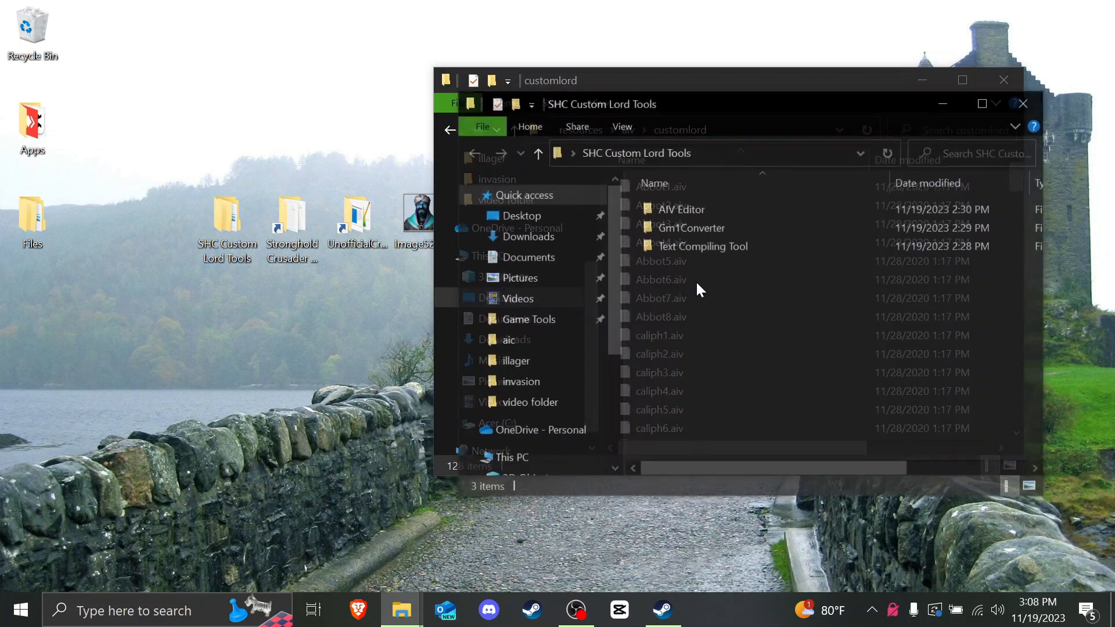
pyautogui.doubleClick(685, 208)
pyautogui.moveTo(678, 128); pyautogui.dragTo(292, 181)
pyautogui.doubleClick(336, 336)
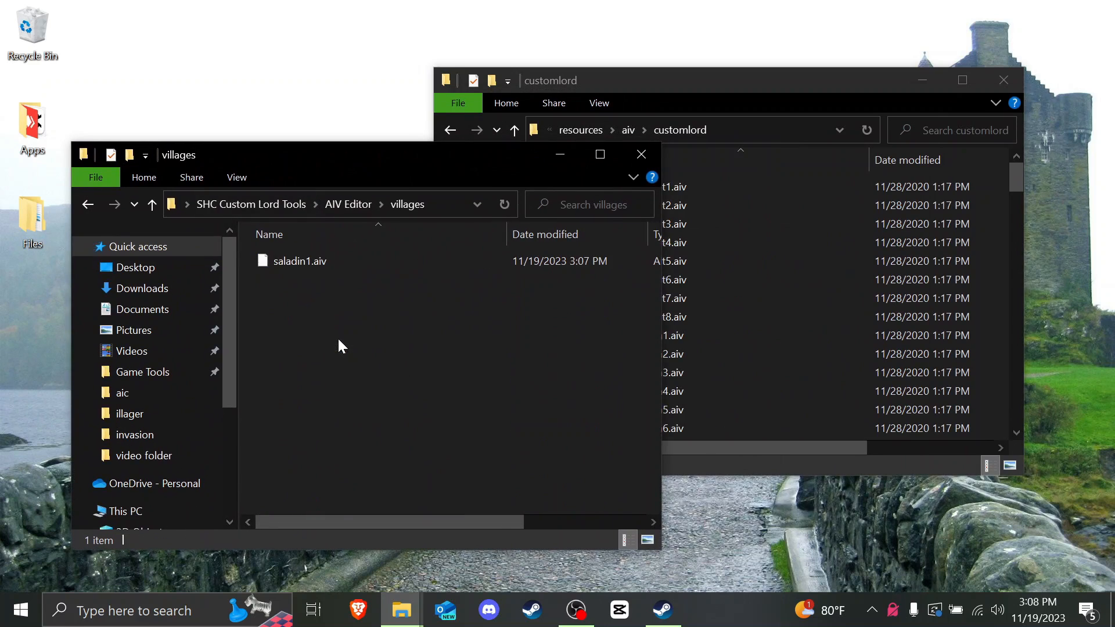
pyautogui.click(326, 263)
pyautogui.moveTo(412, 273); pyautogui.dragTo(732, 342)
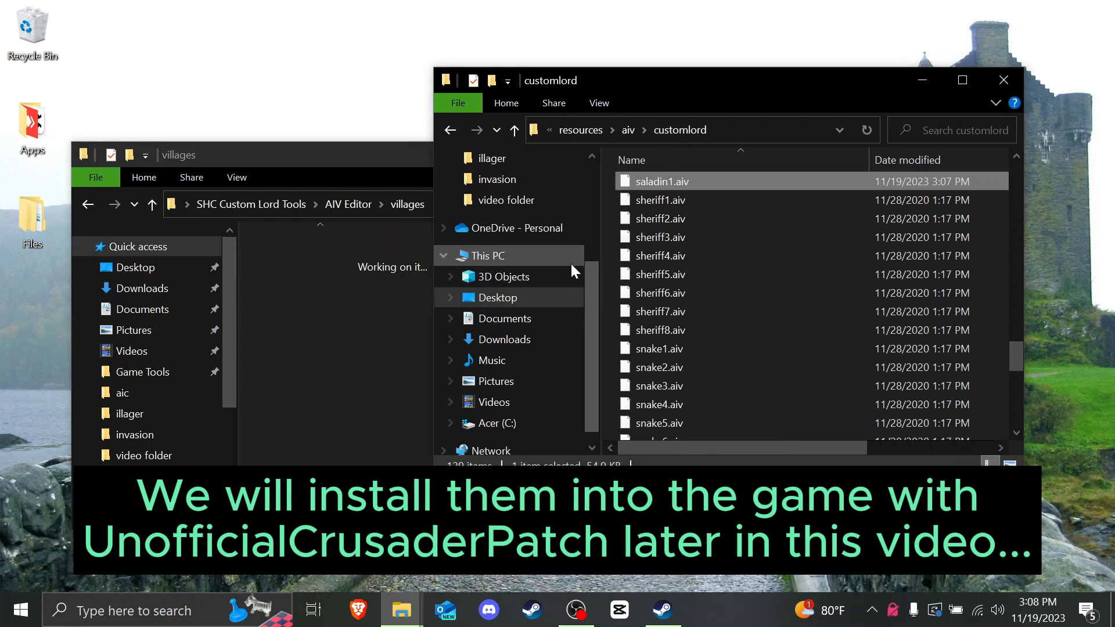
pyautogui.click(355, 163)
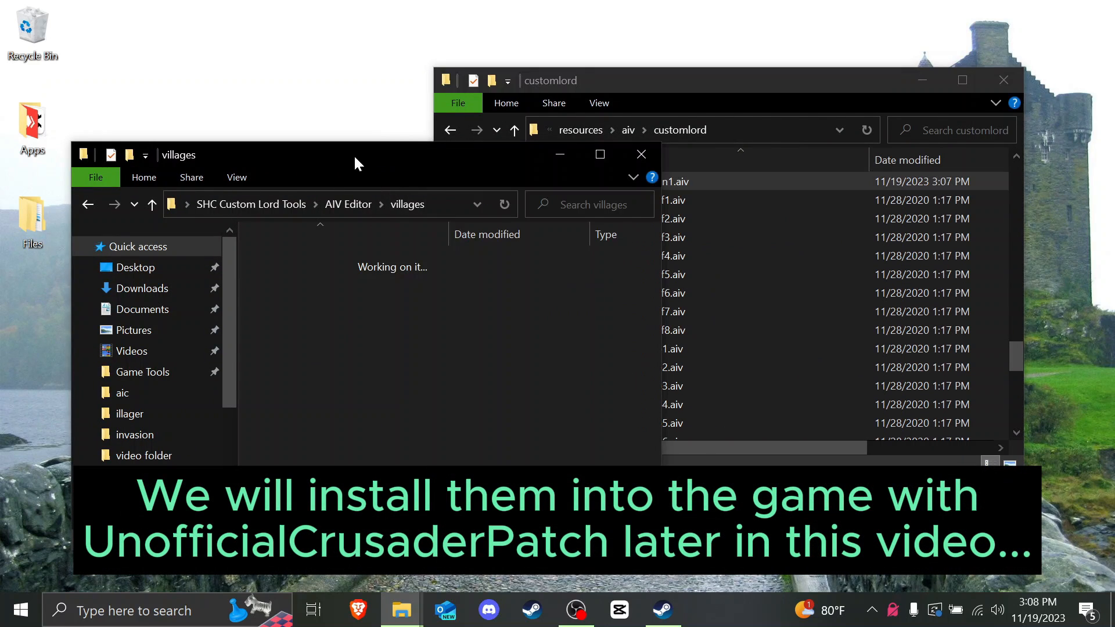
pyautogui.click(641, 154)
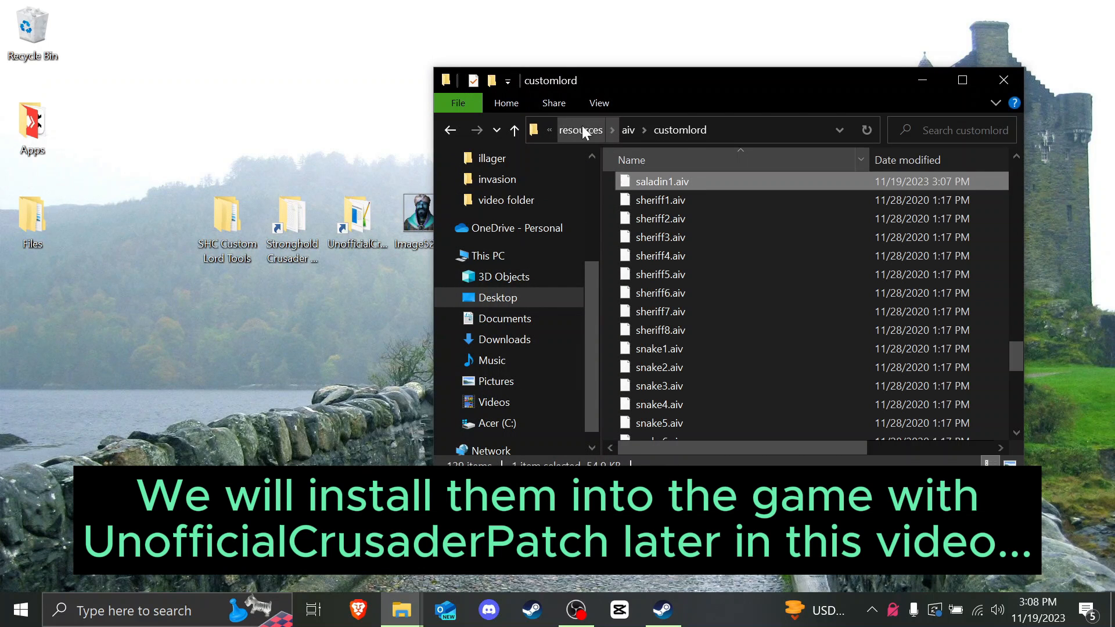
pyautogui.click(995, 79)
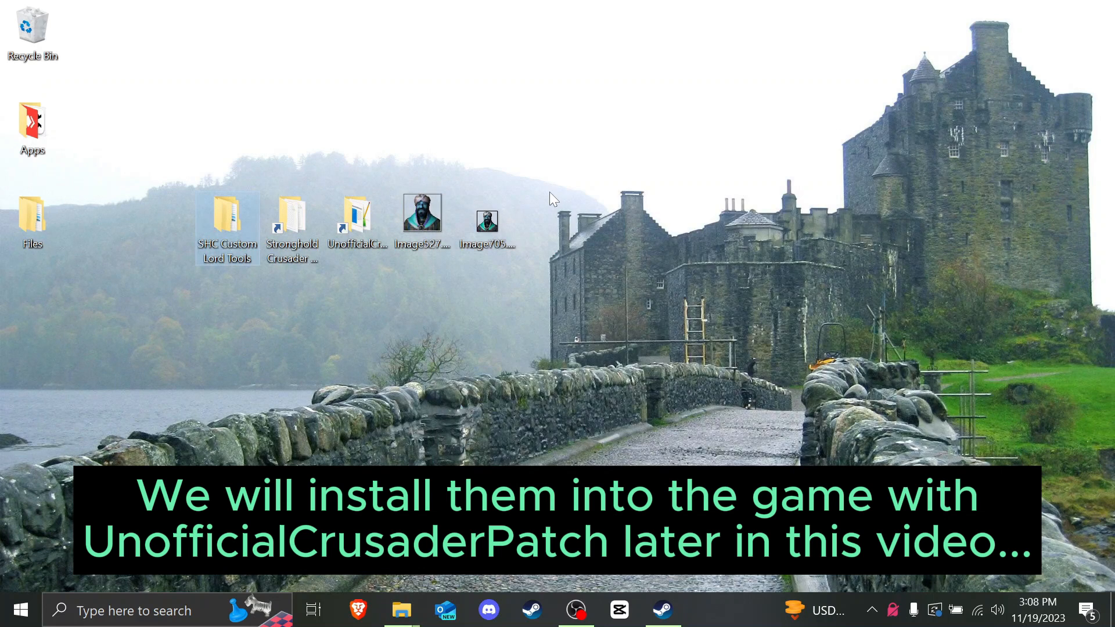
# Step: Launch Gm1Converter.exe from SHC Custom Lord Tools\Gm1Converter
pyautogui.click(487, 224)
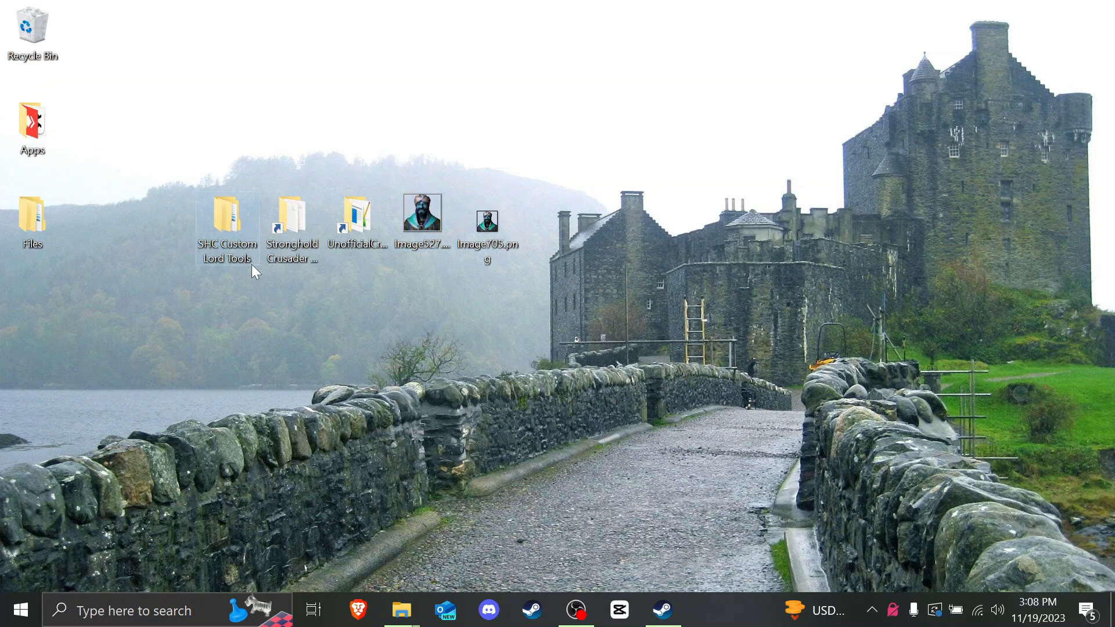
pyautogui.doubleClick(231, 219)
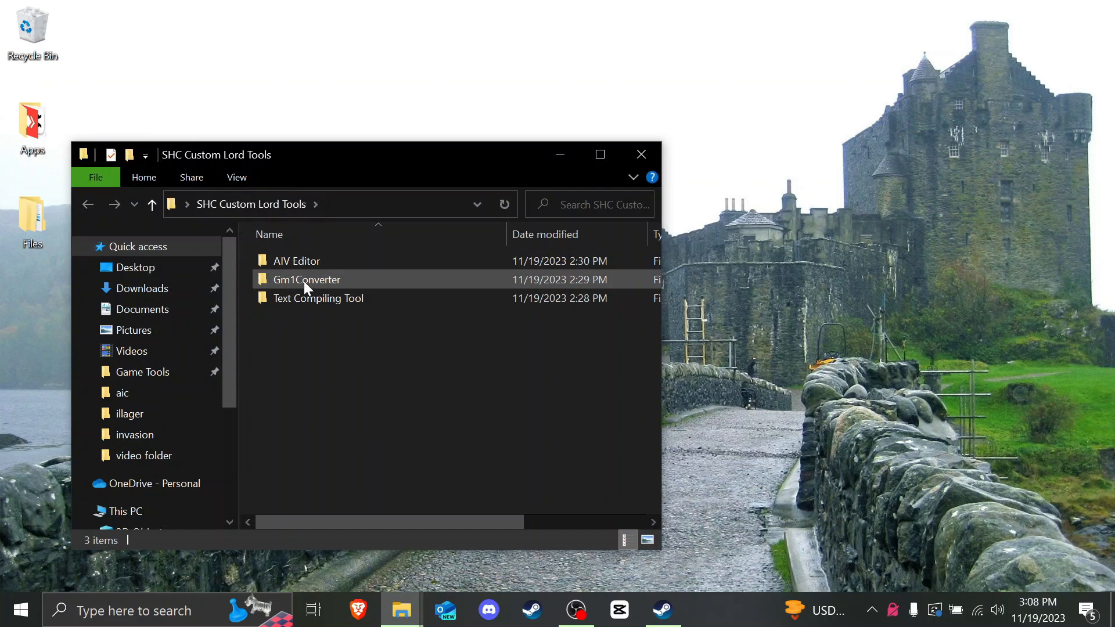
pyautogui.doubleClick(305, 281)
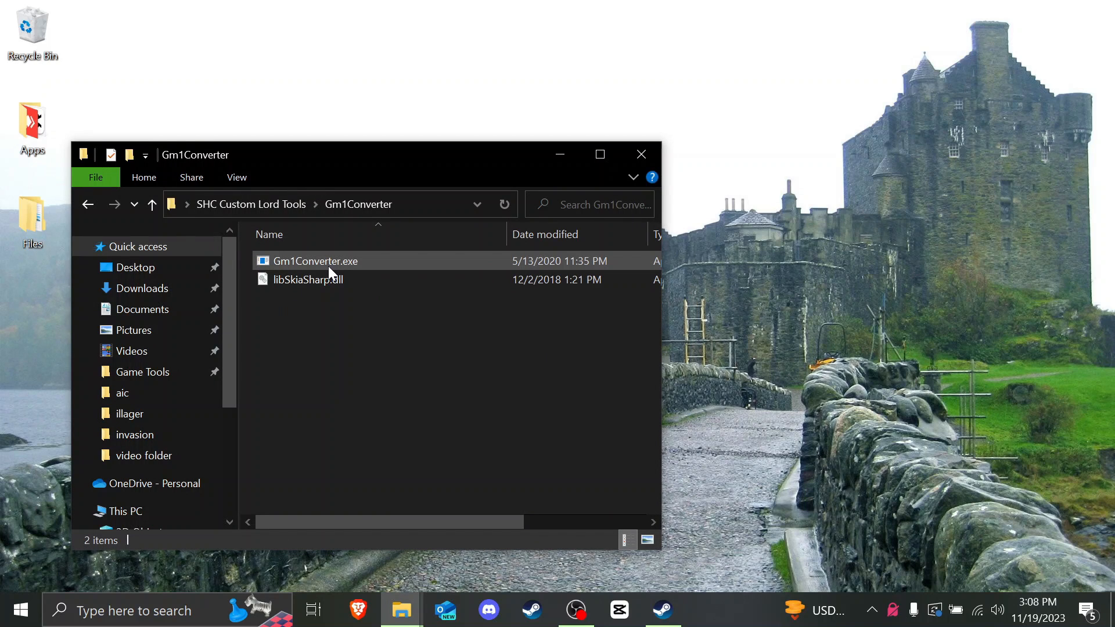
pyautogui.doubleClick(329, 266)
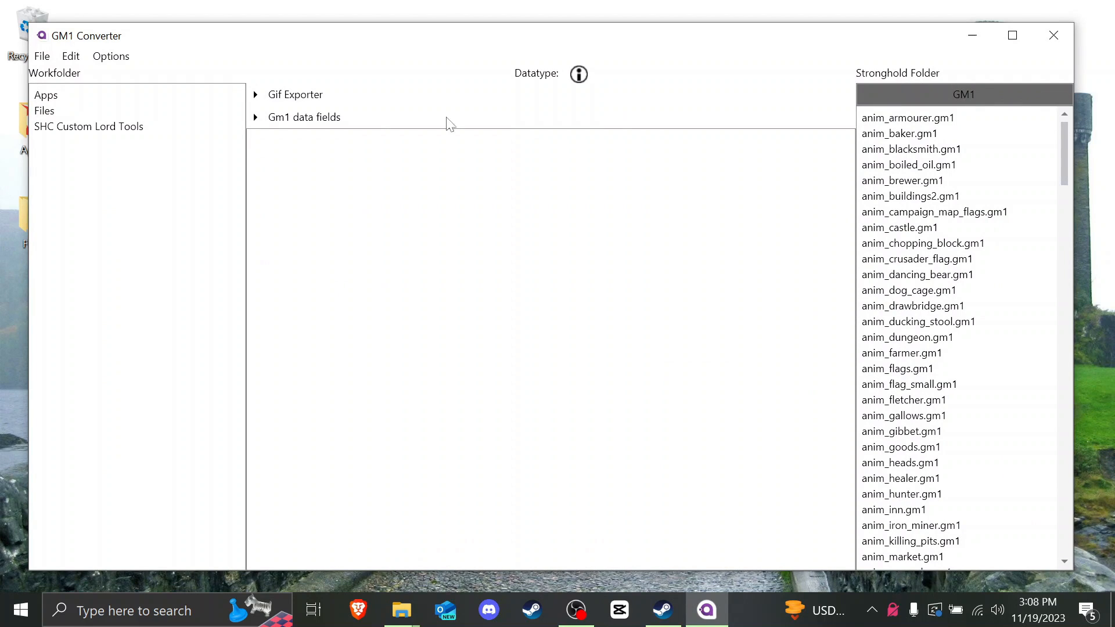
# Step: Set GM1 Converter's work folder to the Desktop
pyautogui.click(42, 55)
pyautogui.moveTo(71, 58)
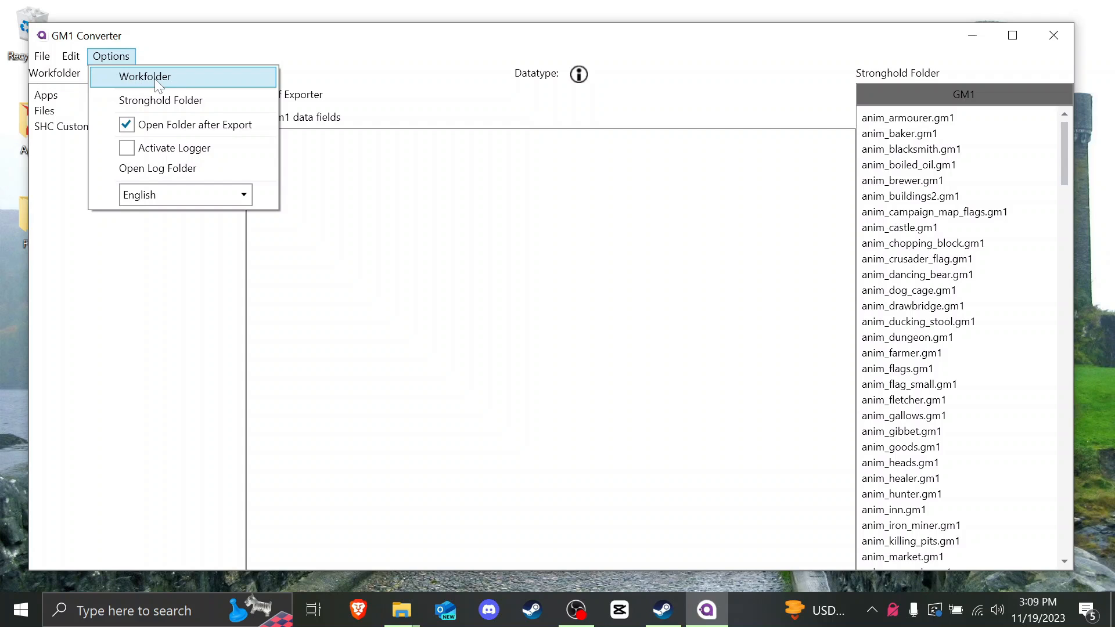
pyautogui.click(138, 82)
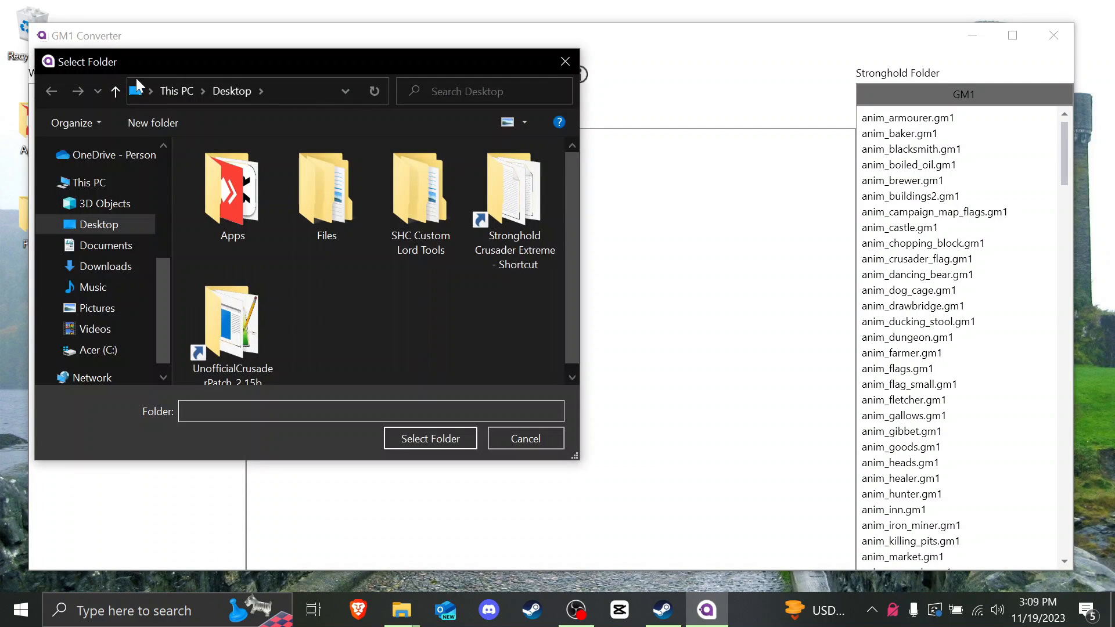
pyautogui.click(408, 437)
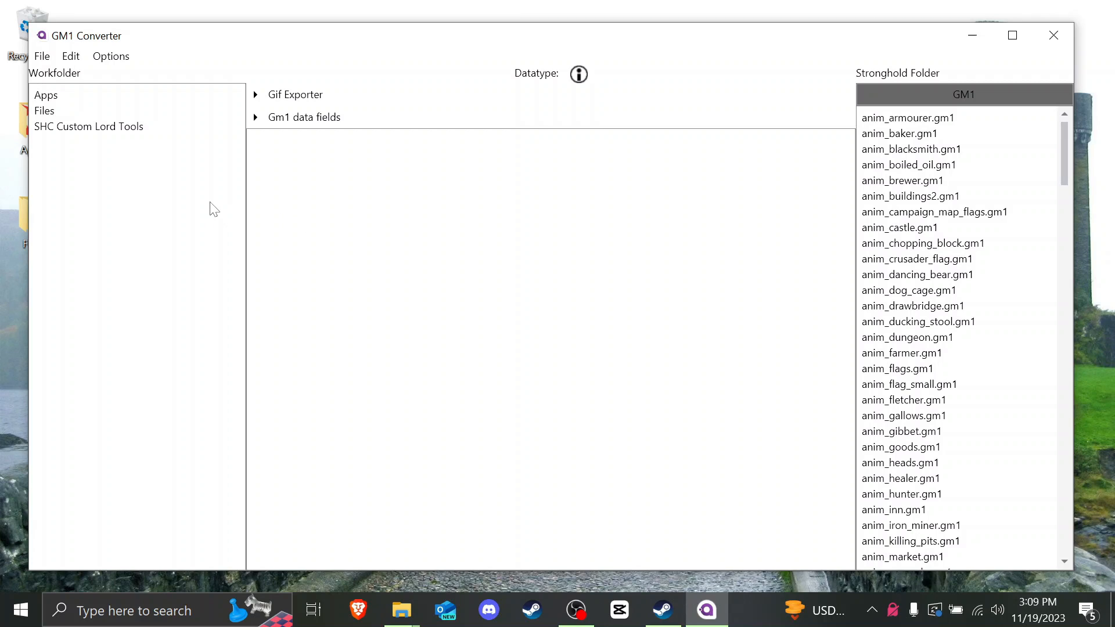
# Step: Set the Stronghold folder to Stronghold Crusader Extreme\gm
pyautogui.click(124, 56)
pyautogui.click(162, 101)
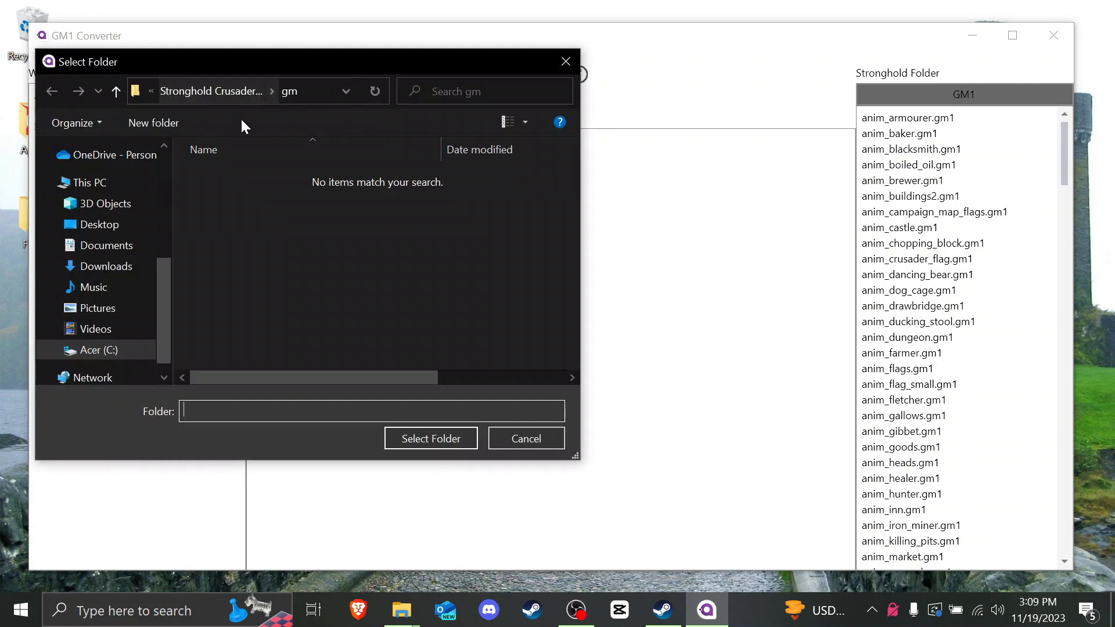
pyautogui.moveTo(226, 67); pyautogui.dragTo(378, 99)
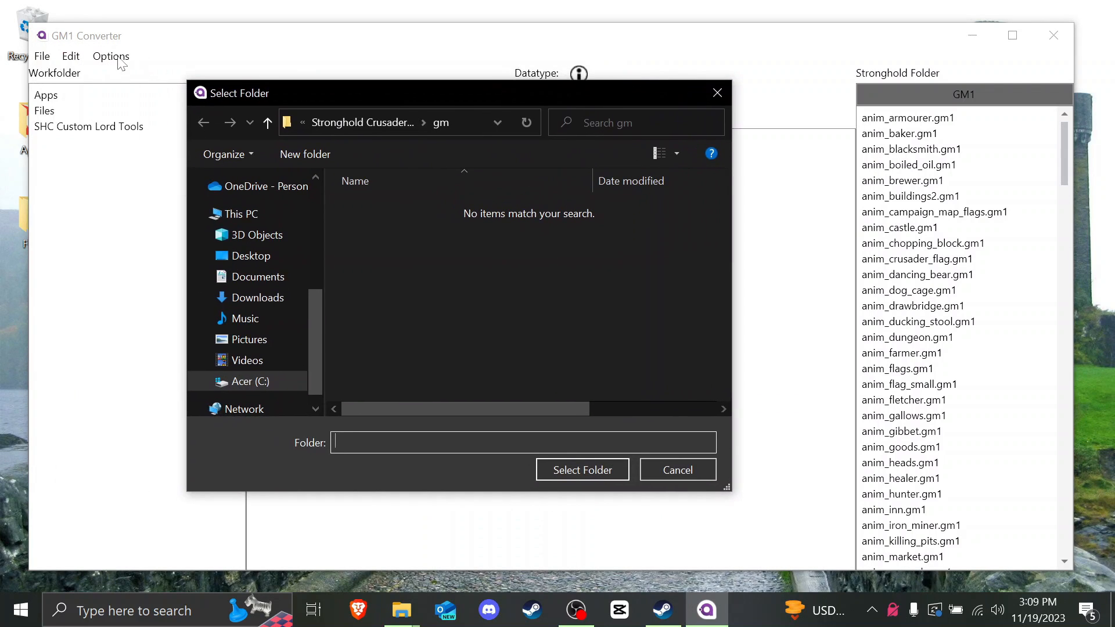
pyautogui.click(379, 128)
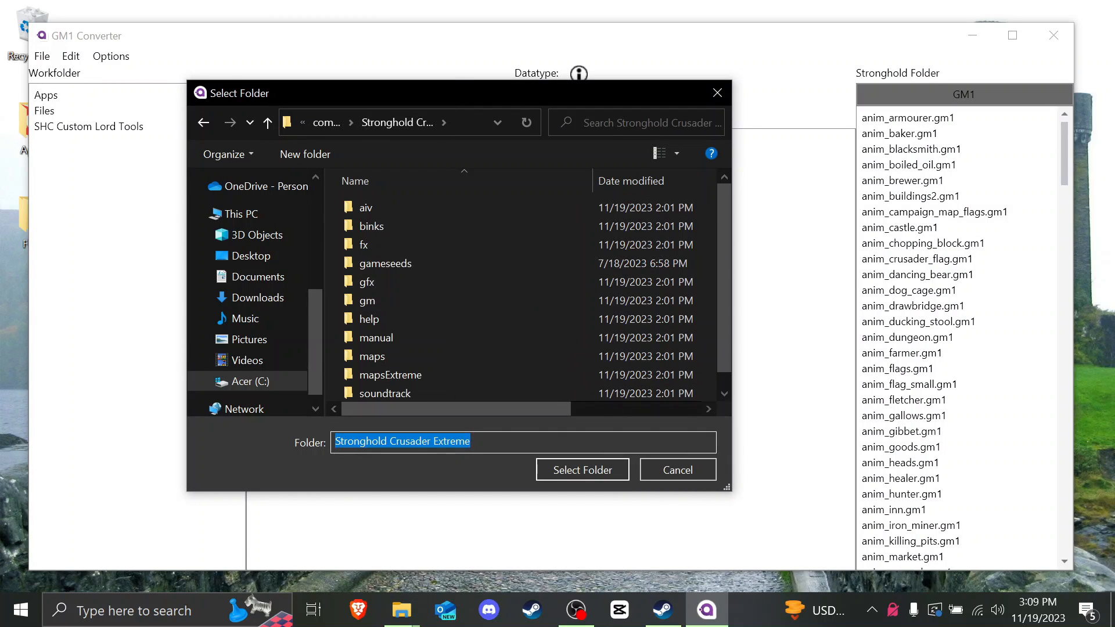
pyautogui.doubleClick(374, 298)
pyautogui.click(569, 467)
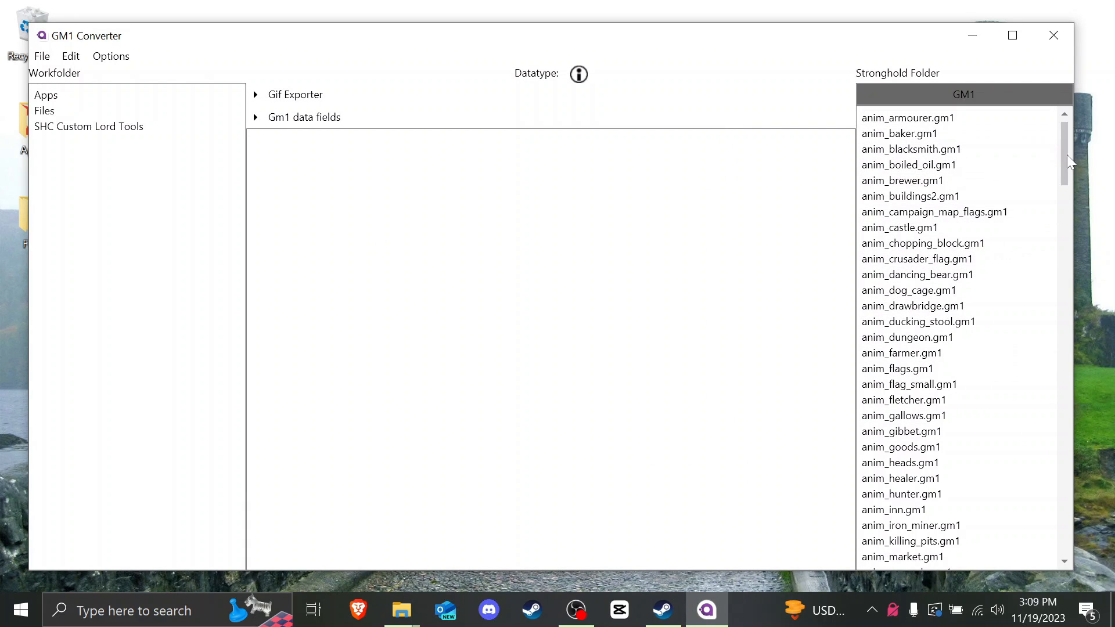
pyautogui.moveTo(1067, 154); pyautogui.dragTo(1062, 432)
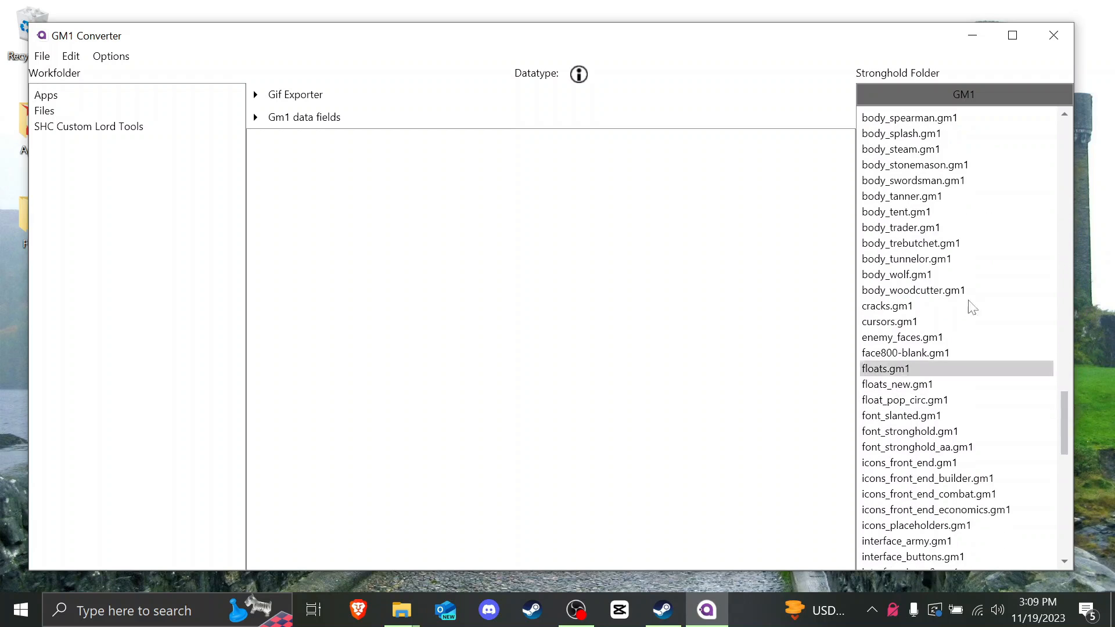
# Step: Open interface_icons2.gm1 and export all its images to the Desktop work folder
pyautogui.click(938, 338)
pyautogui.scroll(-3, 940, 345)
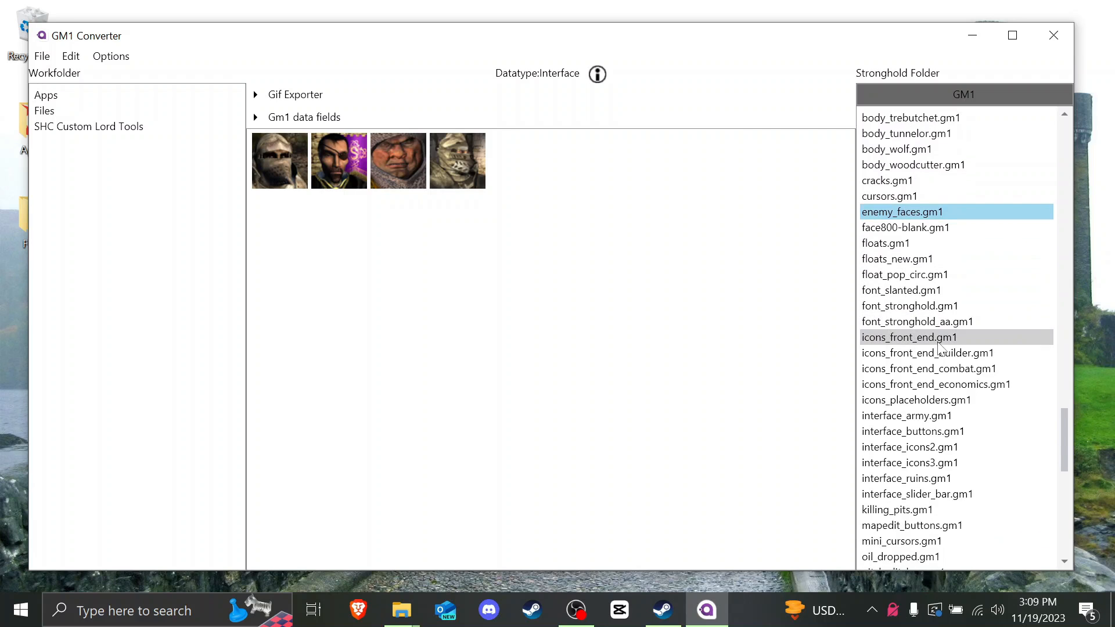
pyautogui.scroll(-1, 941, 349)
pyautogui.click(892, 416)
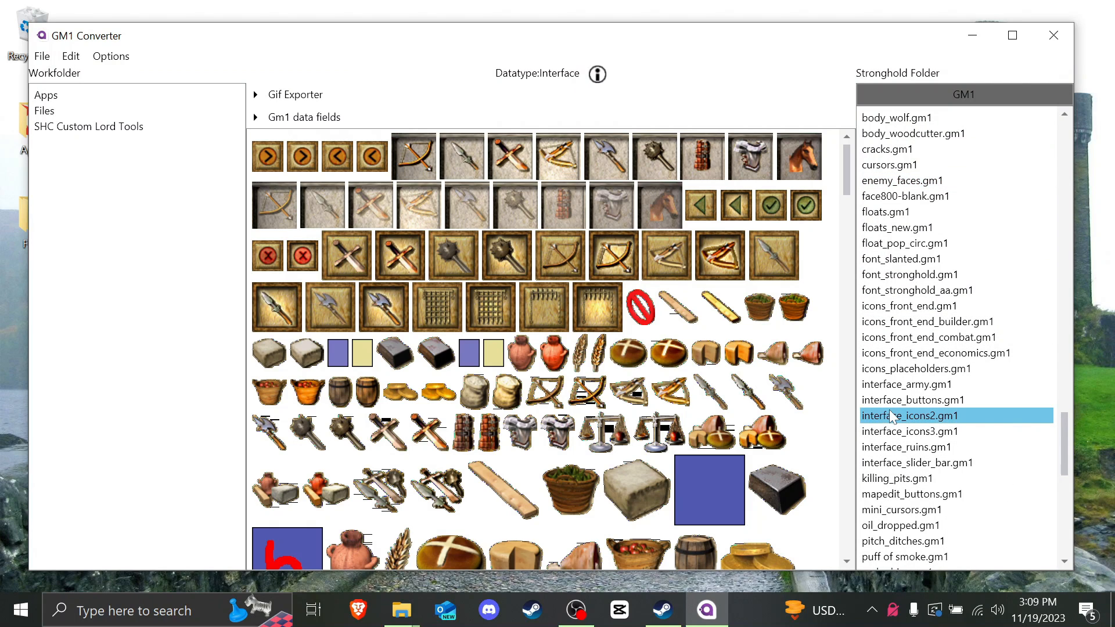
pyautogui.click(72, 57)
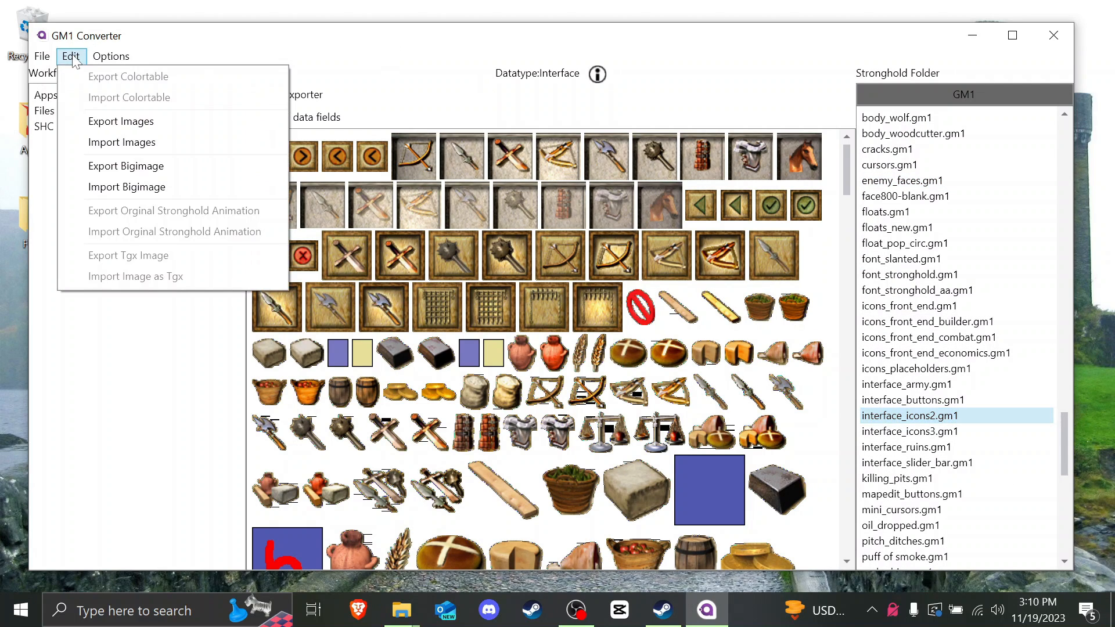
pyautogui.click(138, 122)
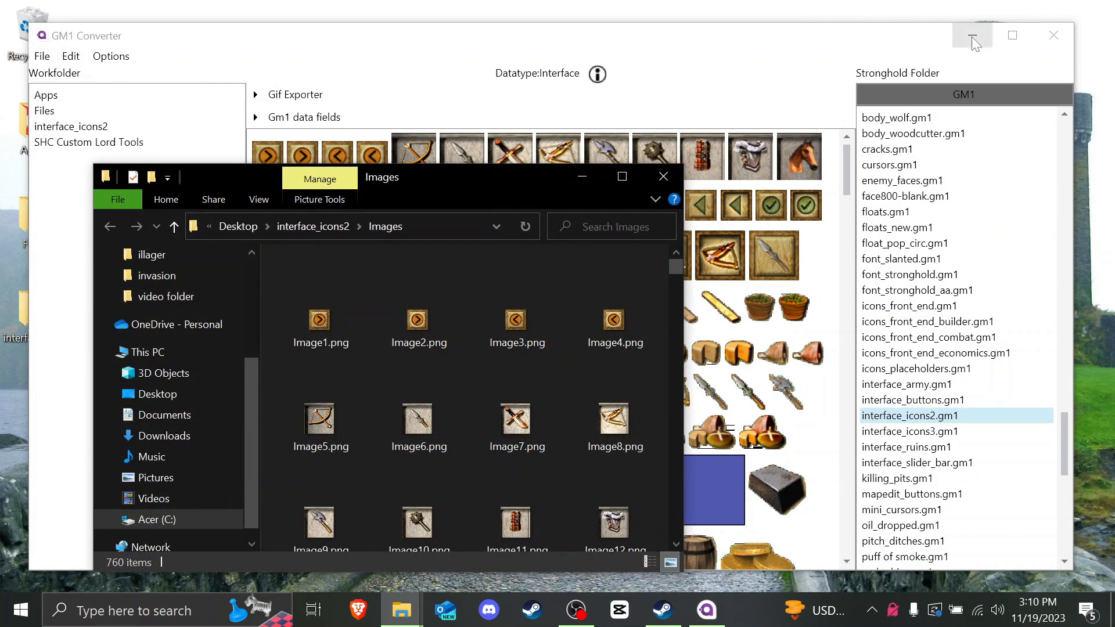
# Step: Open the exported interface_icons2 Images folder on the desktop
pyautogui.click(972, 37)
pyautogui.moveTo(413, 177); pyautogui.dragTo(430, 176)
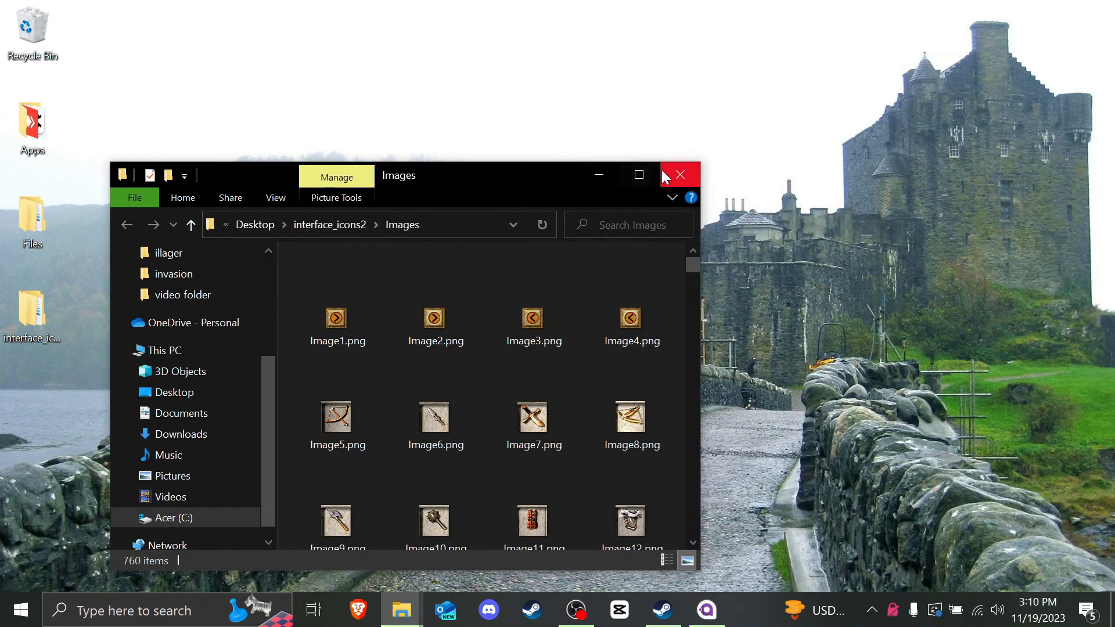
pyautogui.scroll(-15, 409, 375)
pyautogui.click(57, 400)
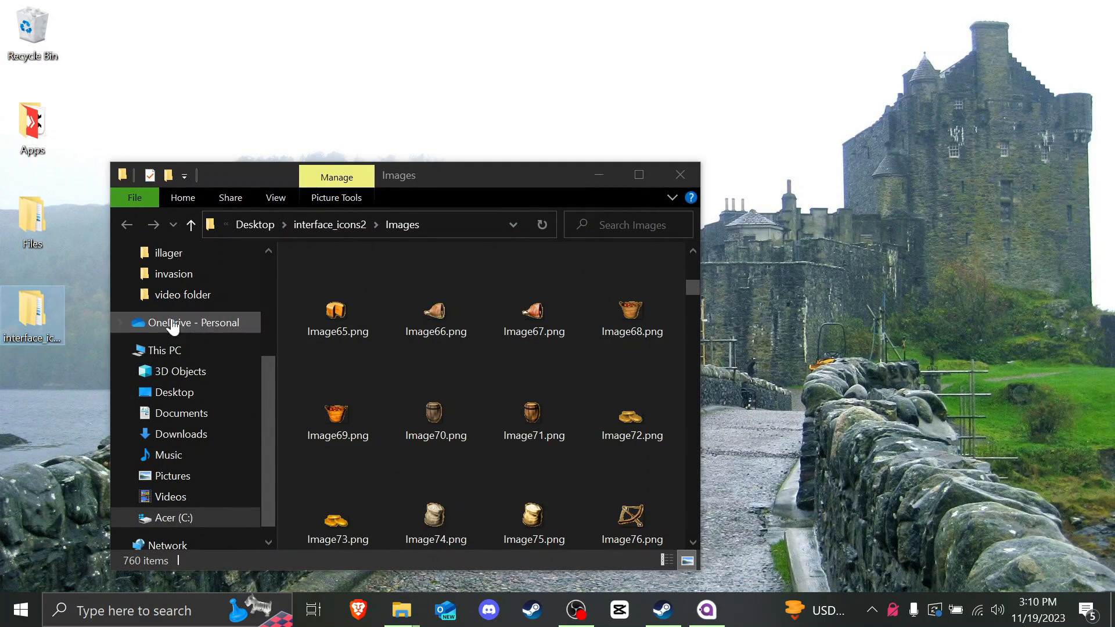
pyautogui.scroll(-20, 390, 319)
pyautogui.scroll(-20, 390, 319)
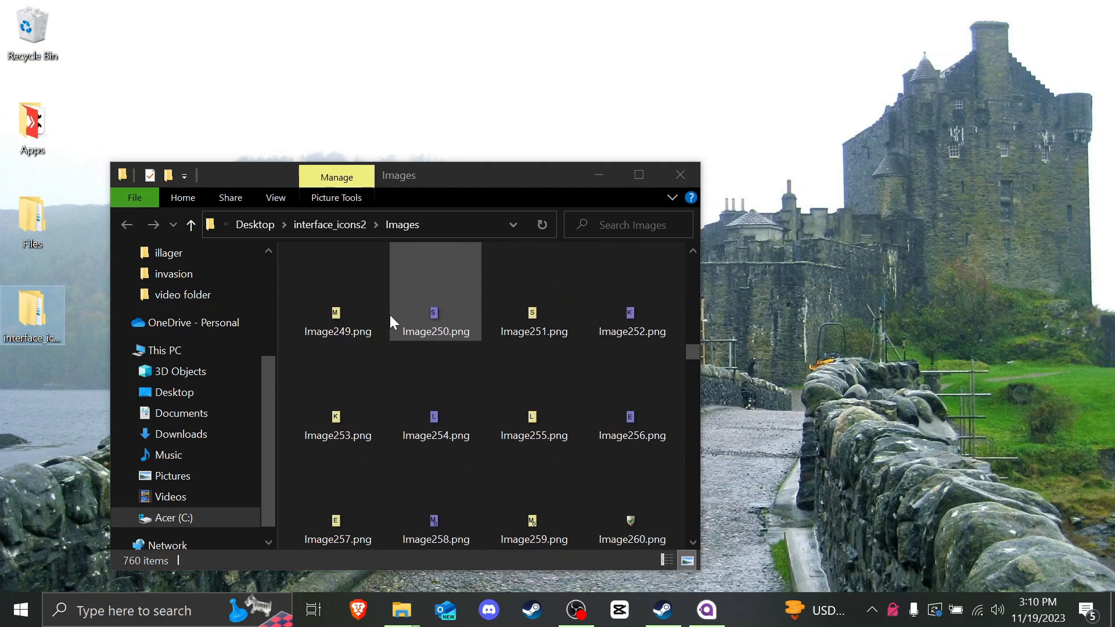
pyautogui.scroll(-20, 390, 319)
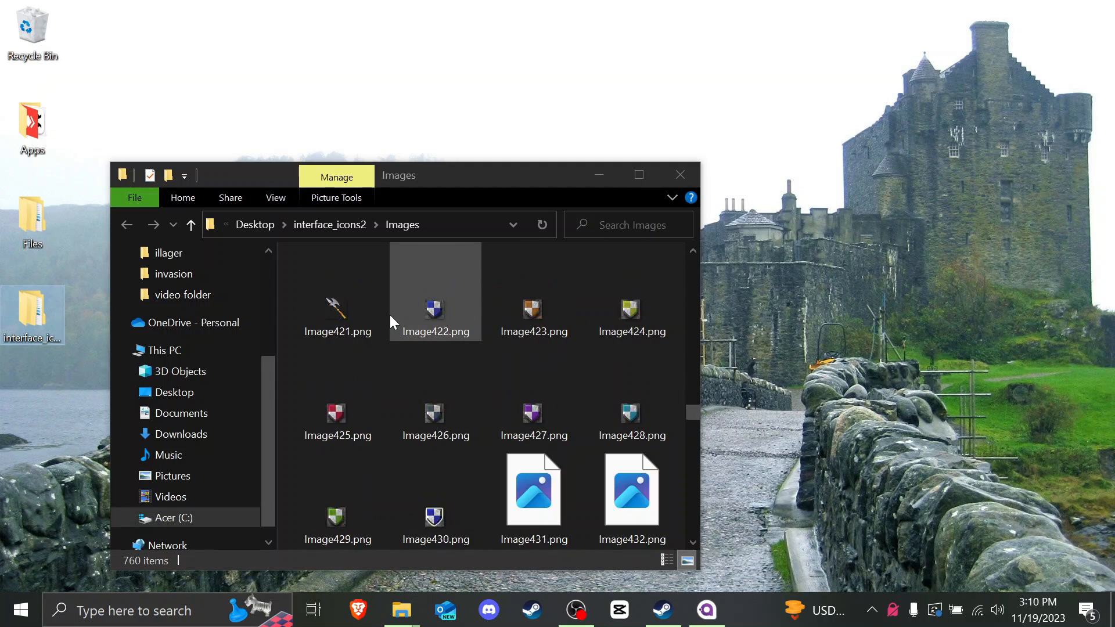
pyautogui.scroll(-12, 390, 317)
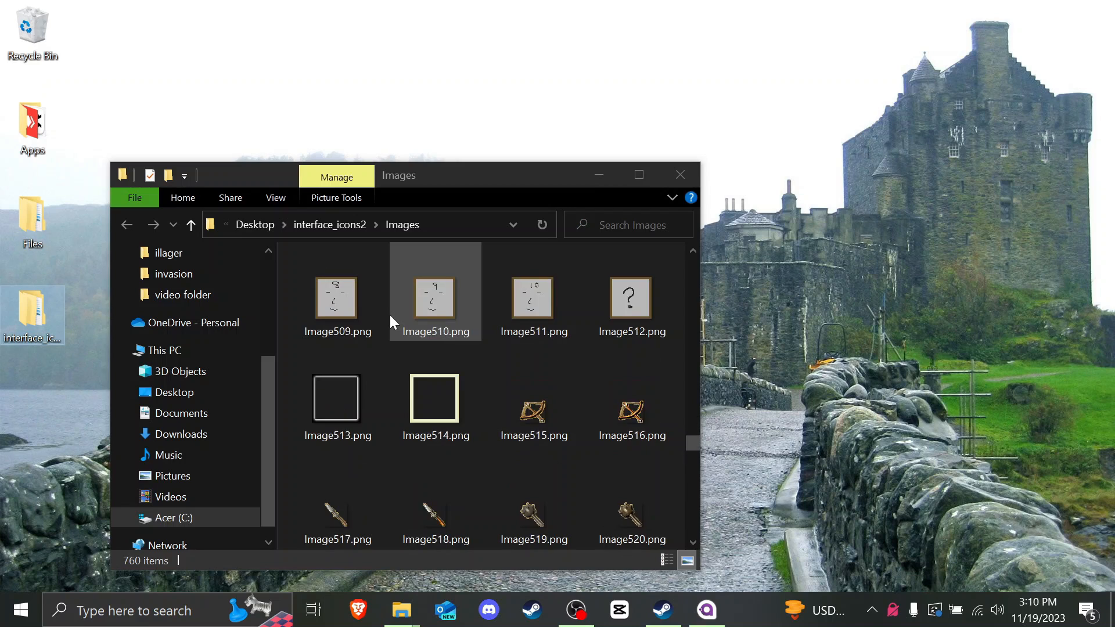
pyautogui.keyDown('ctrl'); pyautogui.scroll(-2, 390, 317); pyautogui.keyUp('ctrl')
# Step: Replace Image527.png and Image705.png in Images with the edited desktop portraits
pyautogui.click(556, 471)
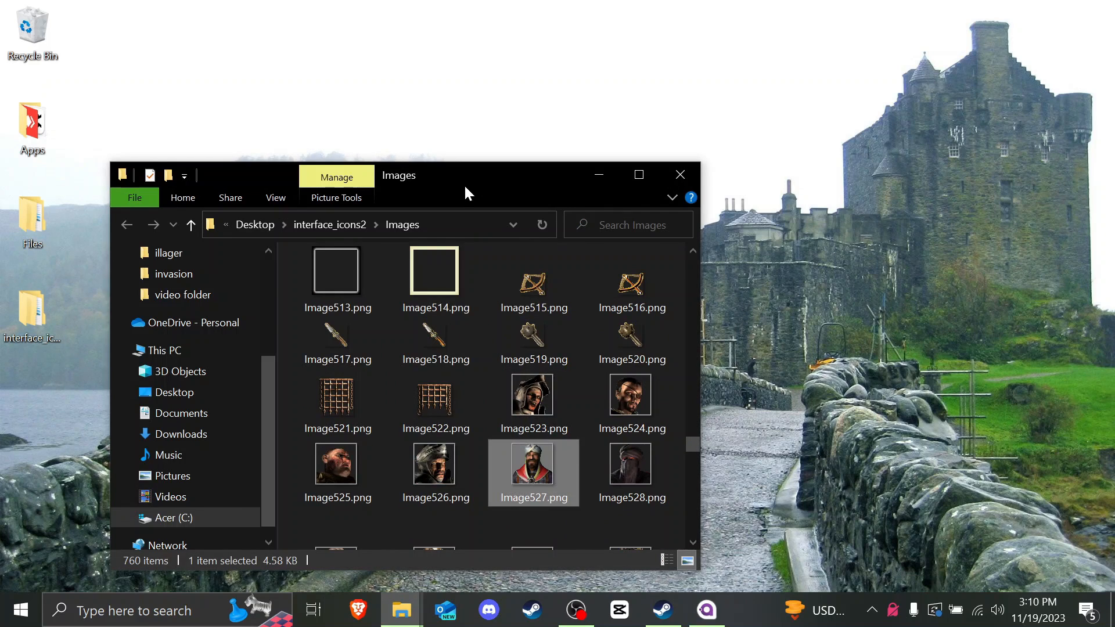
pyautogui.moveTo(464, 184); pyautogui.dragTo(862, 149)
pyautogui.moveTo(422, 215); pyautogui.dragTo(845, 393)
pyautogui.click(480, 335)
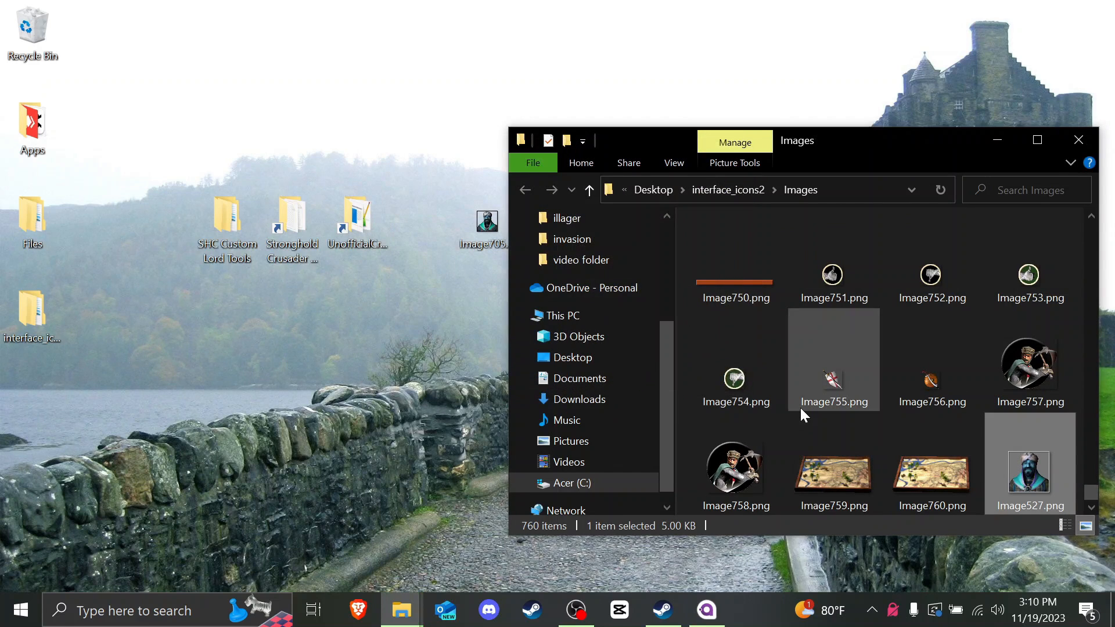
pyautogui.scroll(5, 935, 387)
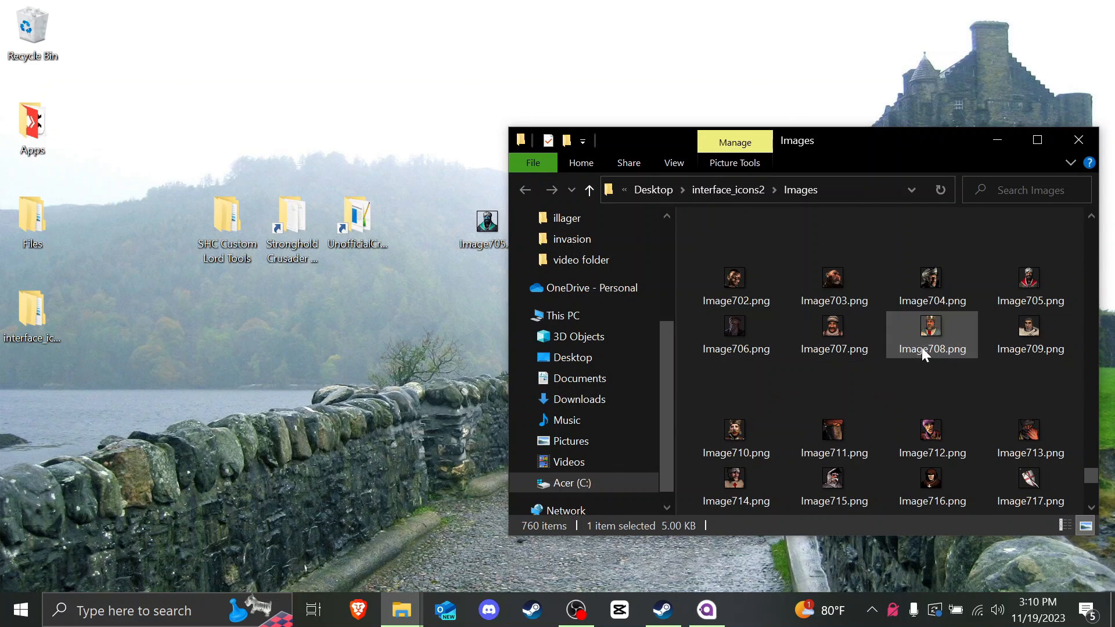
pyautogui.click(1029, 287)
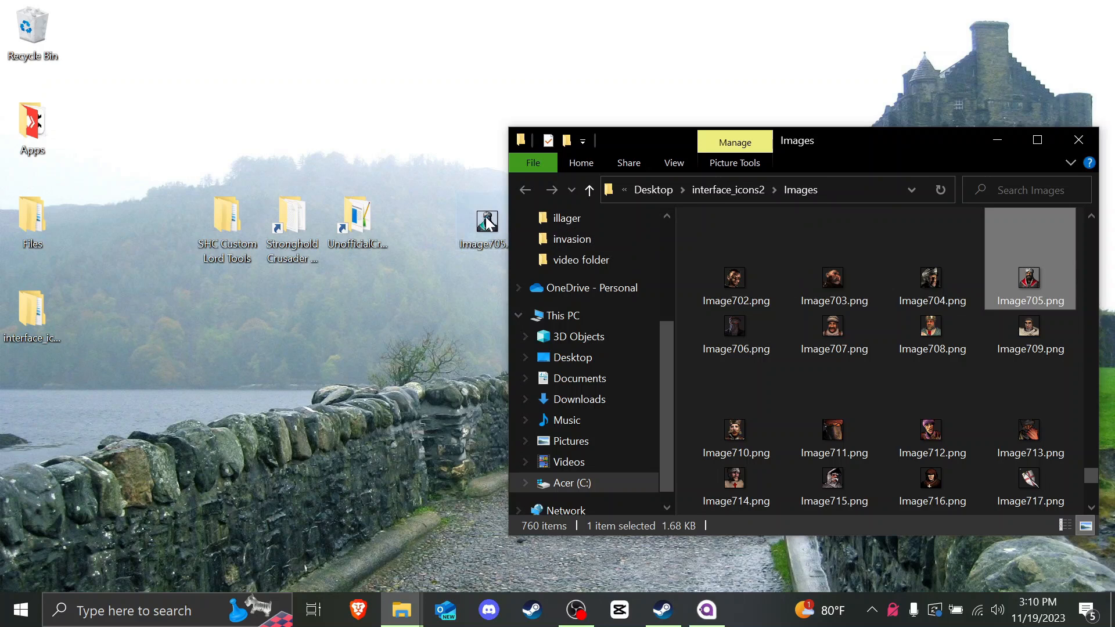
pyautogui.moveTo(486, 224); pyautogui.dragTo(762, 381)
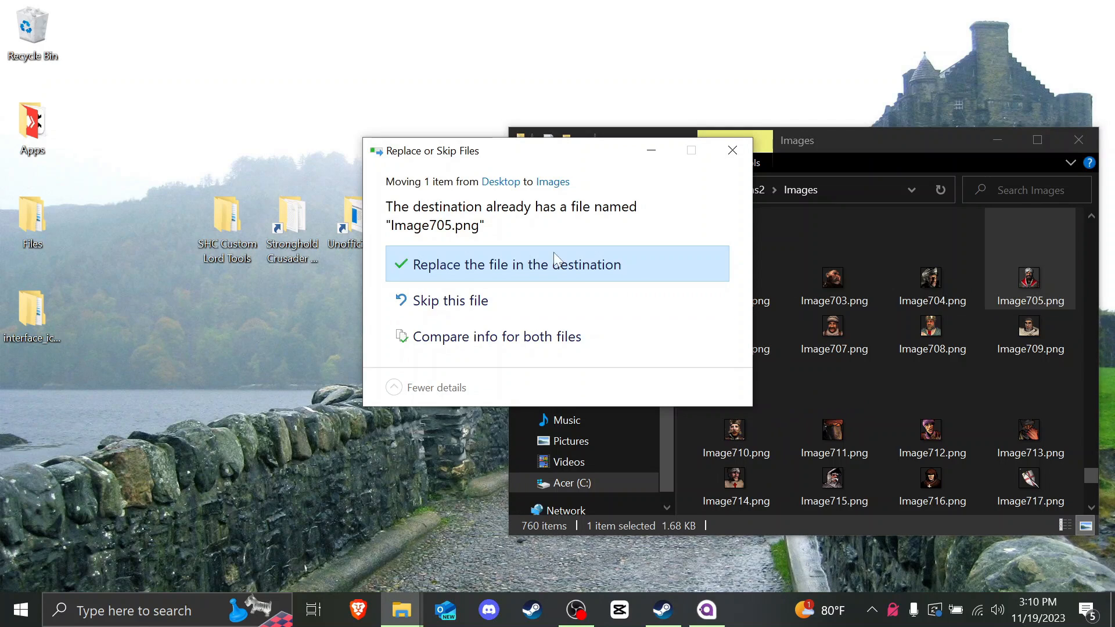
pyautogui.click(465, 267)
pyautogui.moveTo(875, 137); pyautogui.dragTo(615, 144)
# Step: Import the edited images into interface_icons2.gm1, check the portraits, then save from the File menu
pyautogui.click(819, 142)
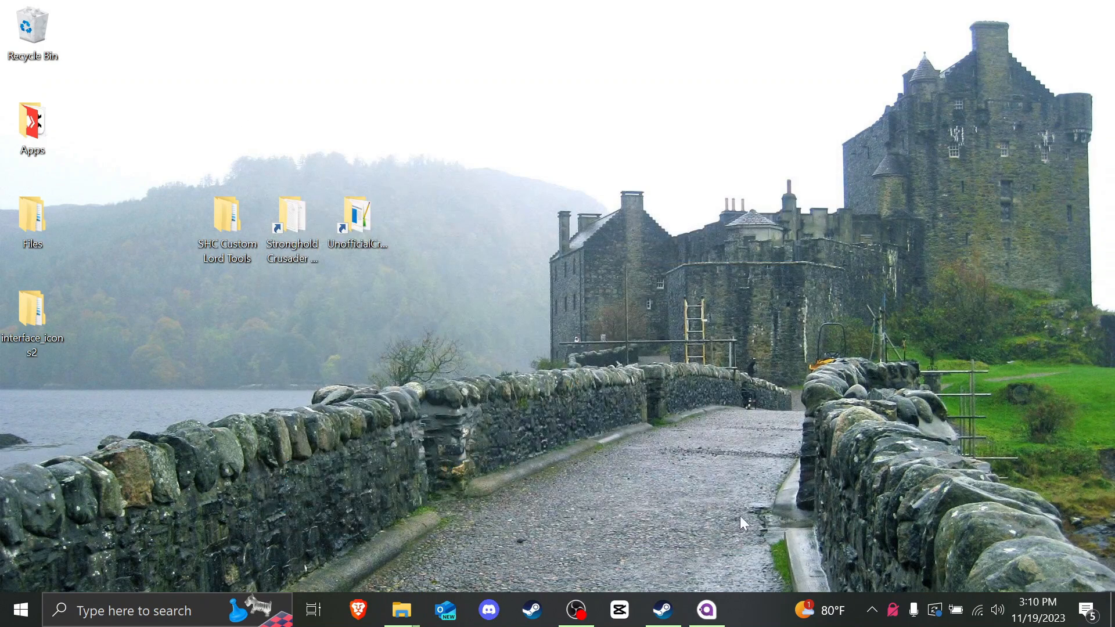
pyautogui.click(706, 609)
pyautogui.click(69, 56)
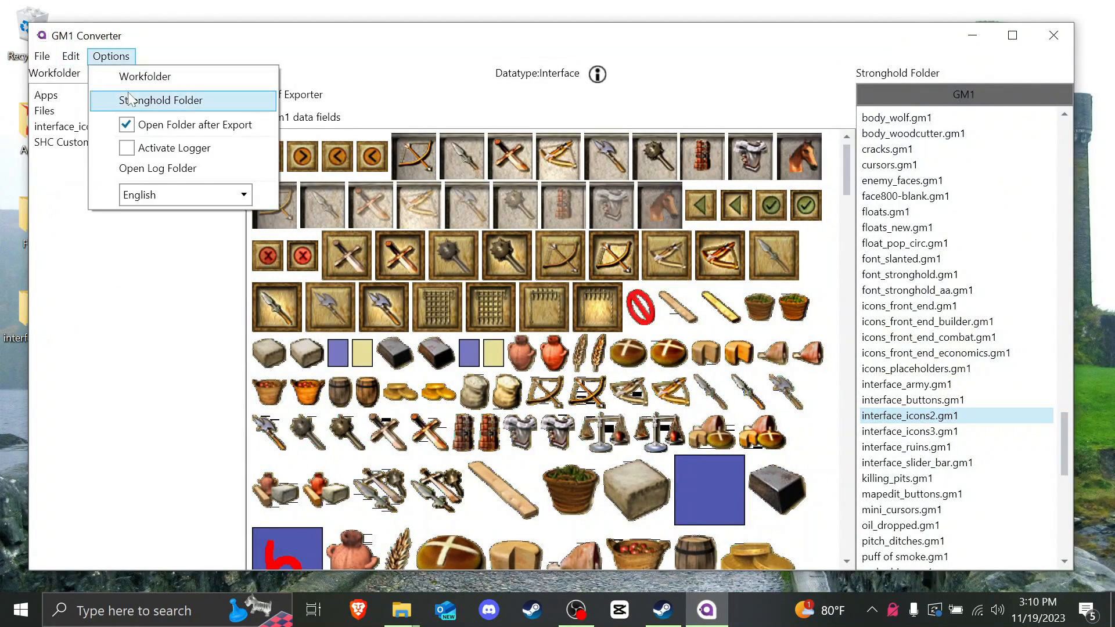
pyautogui.click(145, 144)
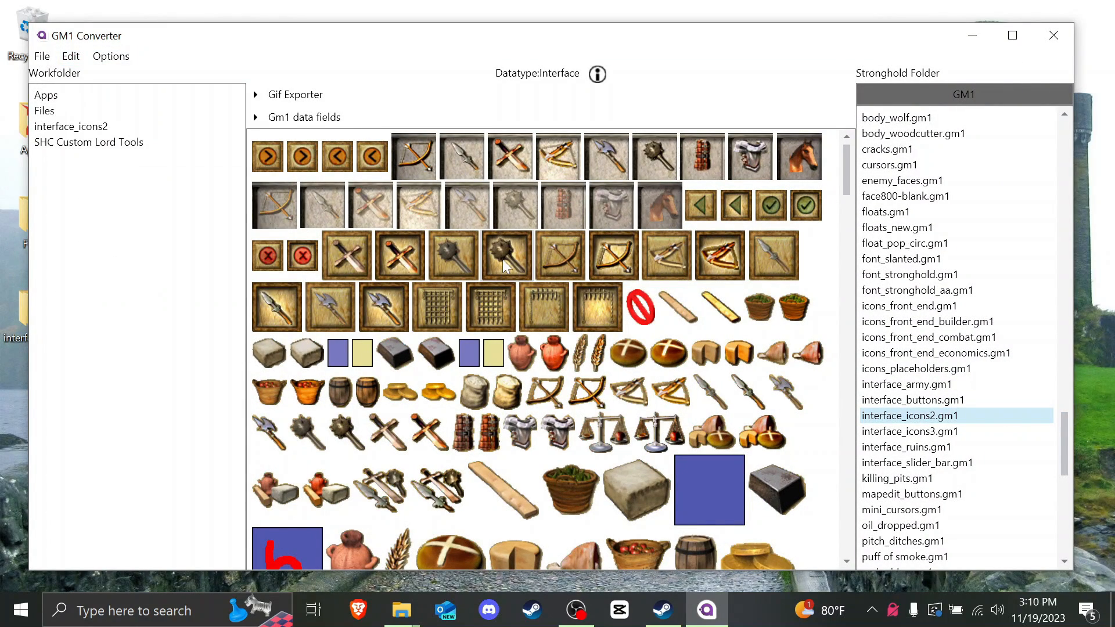
pyautogui.scroll(-15, 499, 259)
pyautogui.scroll(-10, 500, 259)
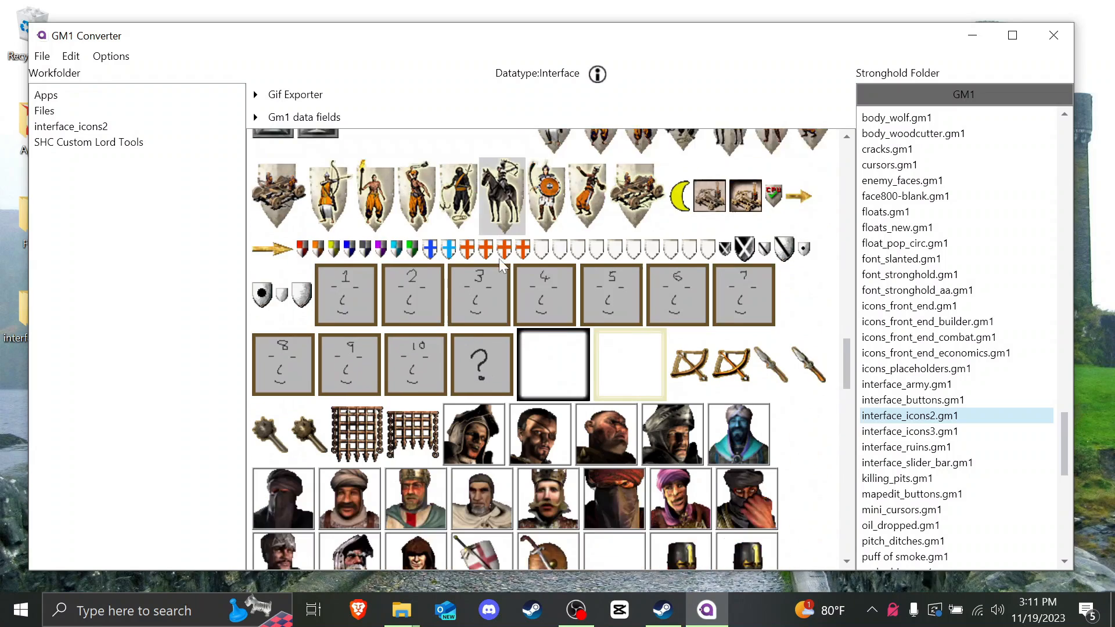
pyautogui.scroll(-2, 767, 323)
pyautogui.scroll(-10, 646, 274)
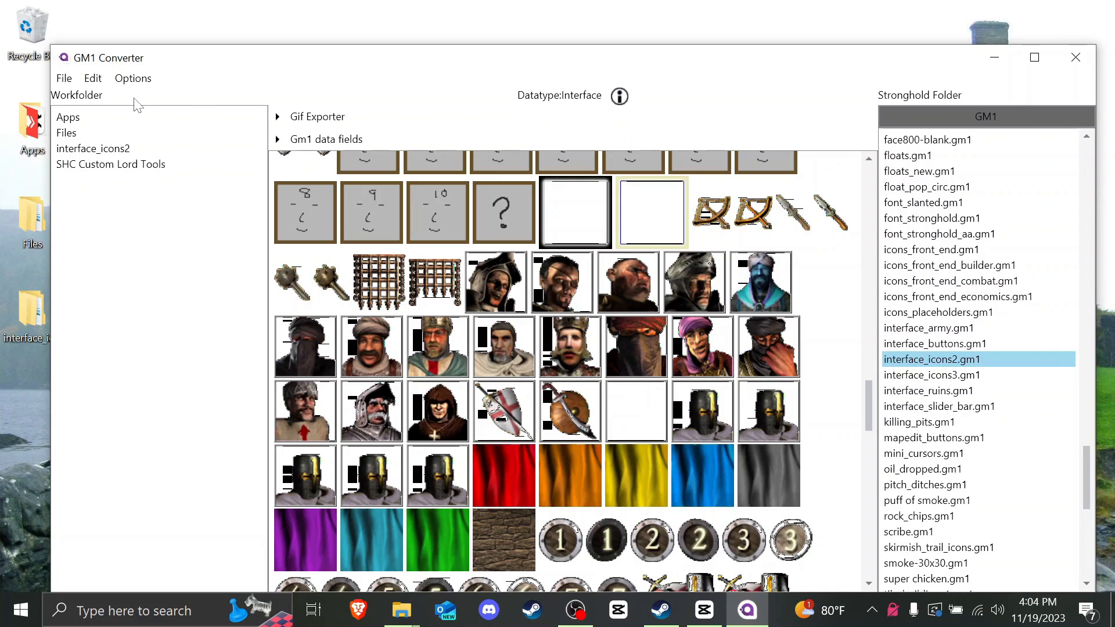
pyautogui.click(62, 80)
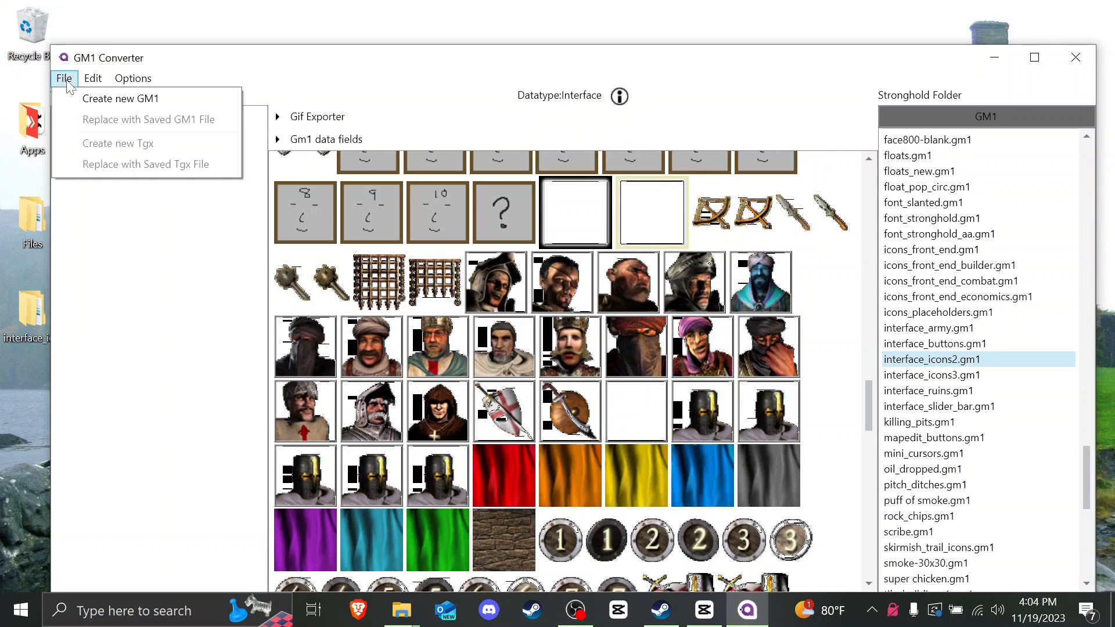
pyautogui.click(86, 98)
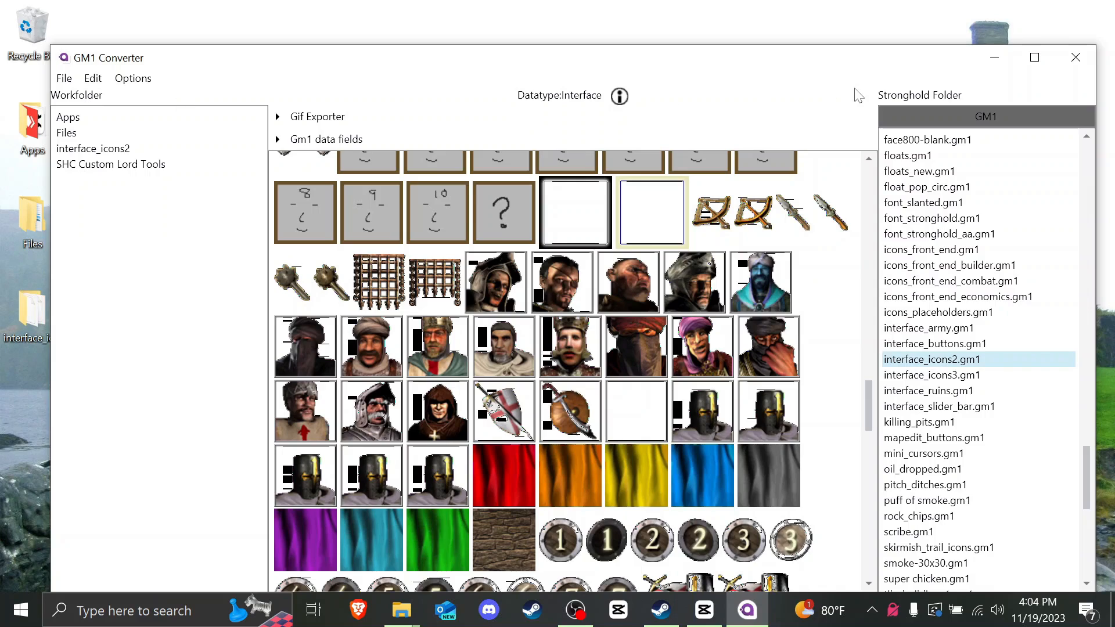
# Step: Rename interface_icons2Modded.gm1 to interface_icons2.gm1
pyautogui.click(1077, 61)
pyautogui.doubleClick(38, 317)
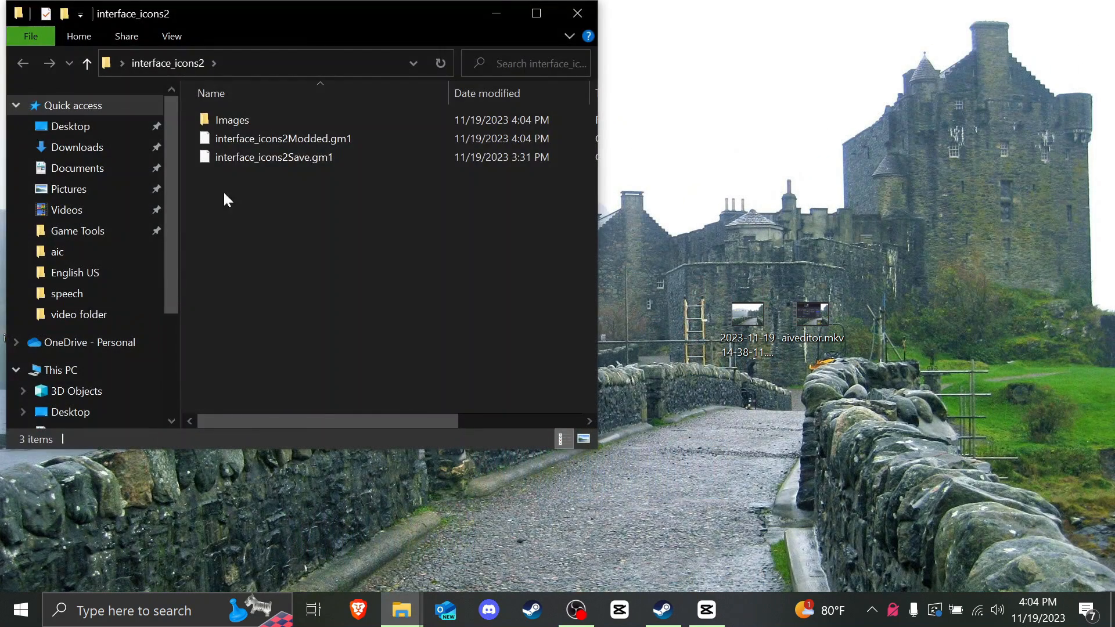
pyautogui.moveTo(314, 28); pyautogui.dragTo(583, 103)
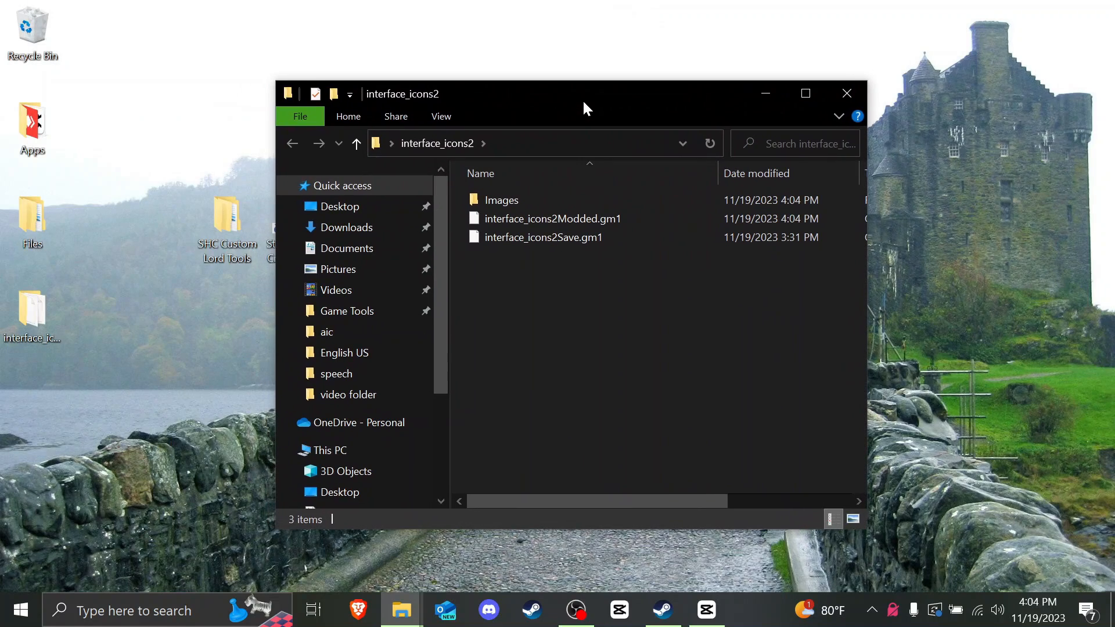
pyautogui.click(551, 225)
pyautogui.rightClick(543, 223)
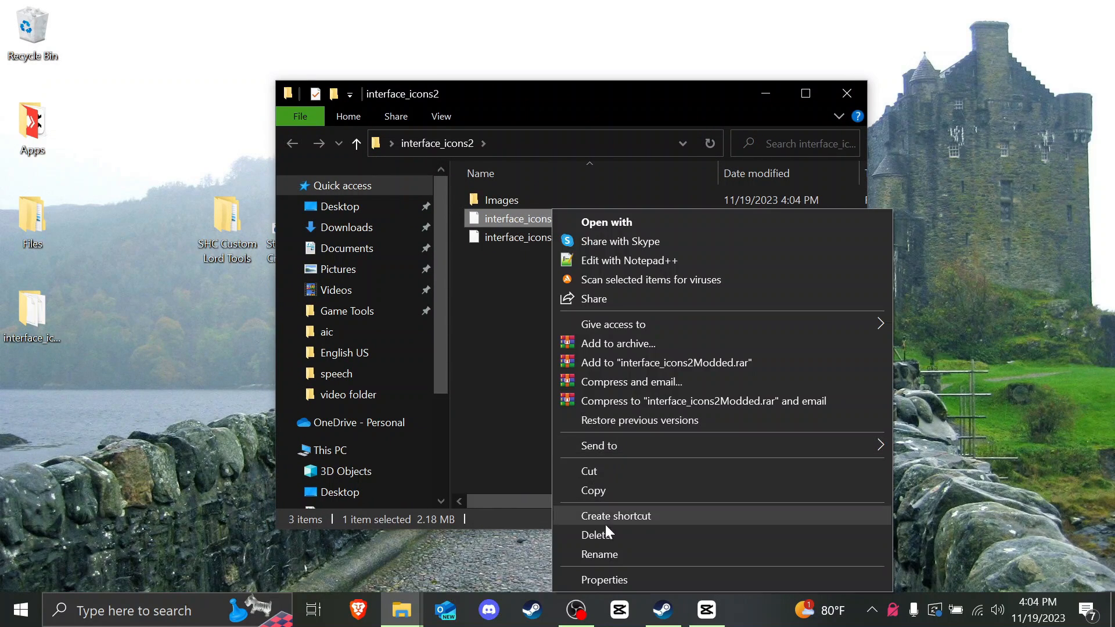
pyautogui.click(580, 552)
pyautogui.moveTo(558, 219); pyautogui.dragTo(597, 221)
pyautogui.press('BackSpace')
pyautogui.press('Return')
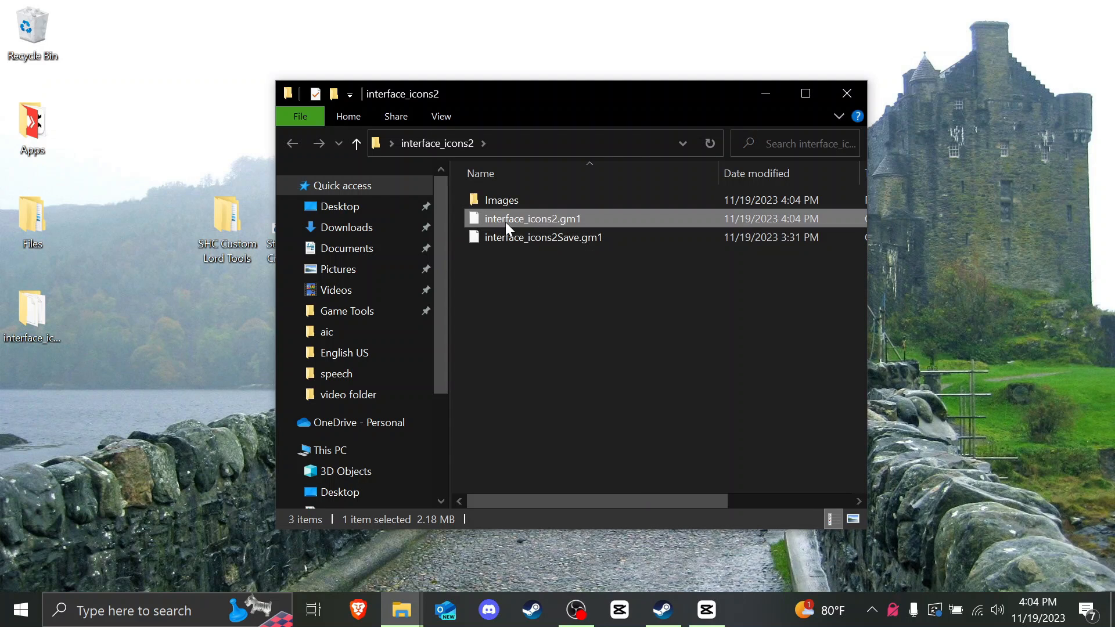
# Step: Delete the interface_icons2 folder and replace the original interface_icons2.gm1 in the game's gm folder
pyautogui.moveTo(505, 222); pyautogui.dragTo(232, 320)
pyautogui.click(847, 92)
pyautogui.moveTo(32, 316); pyautogui.dragTo(32, 29)
pyautogui.doubleClick(292, 226)
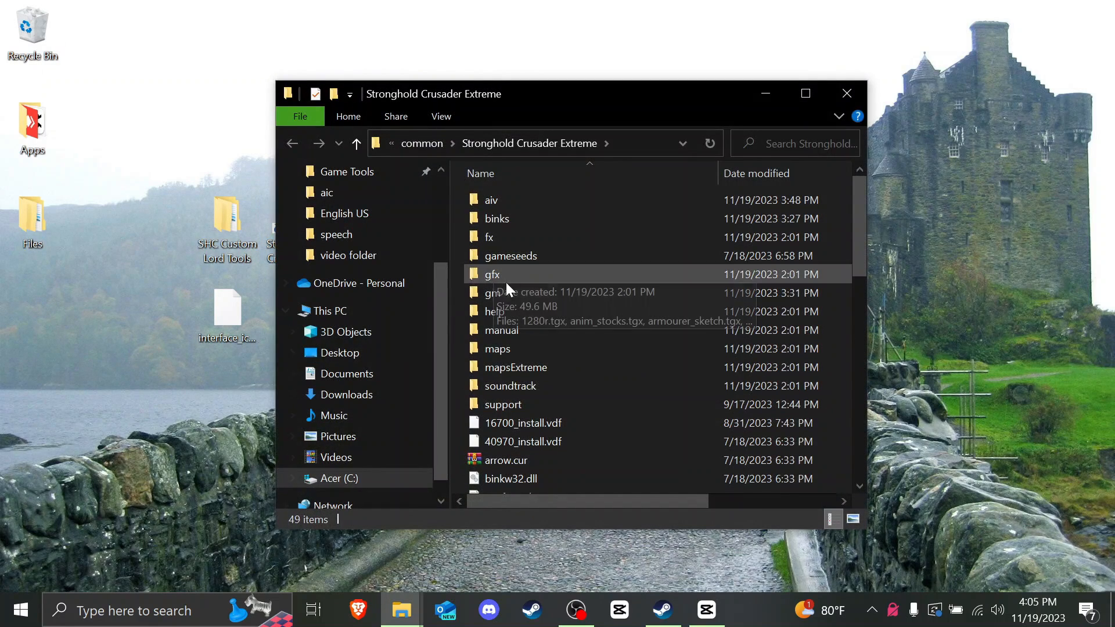
pyautogui.doubleClick(500, 291)
pyautogui.moveTo(238, 317); pyautogui.dragTo(572, 348)
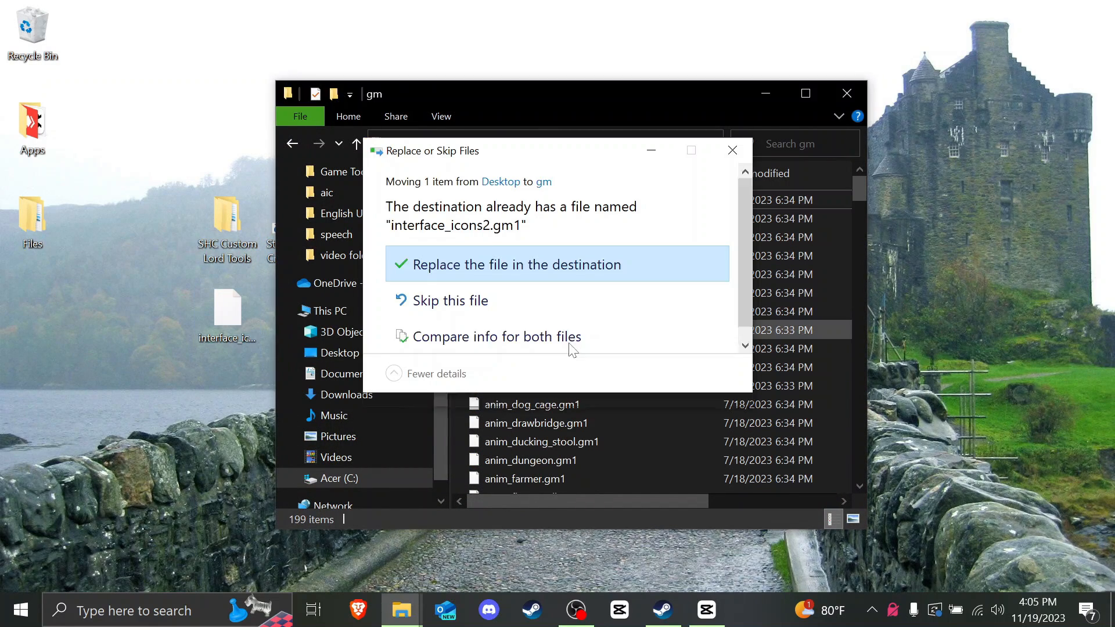
pyautogui.click(534, 269)
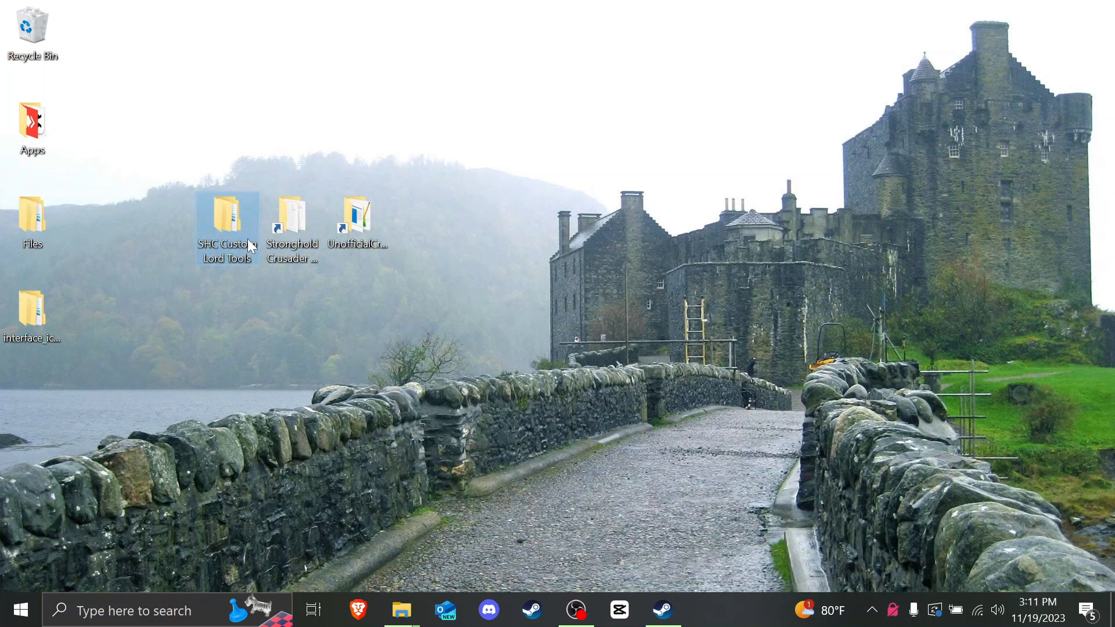
# Step: Browse to SHC Custom Lord Tools\Text Compiling Tool\English US and select Crusader.txt
pyautogui.doubleClick(238, 216)
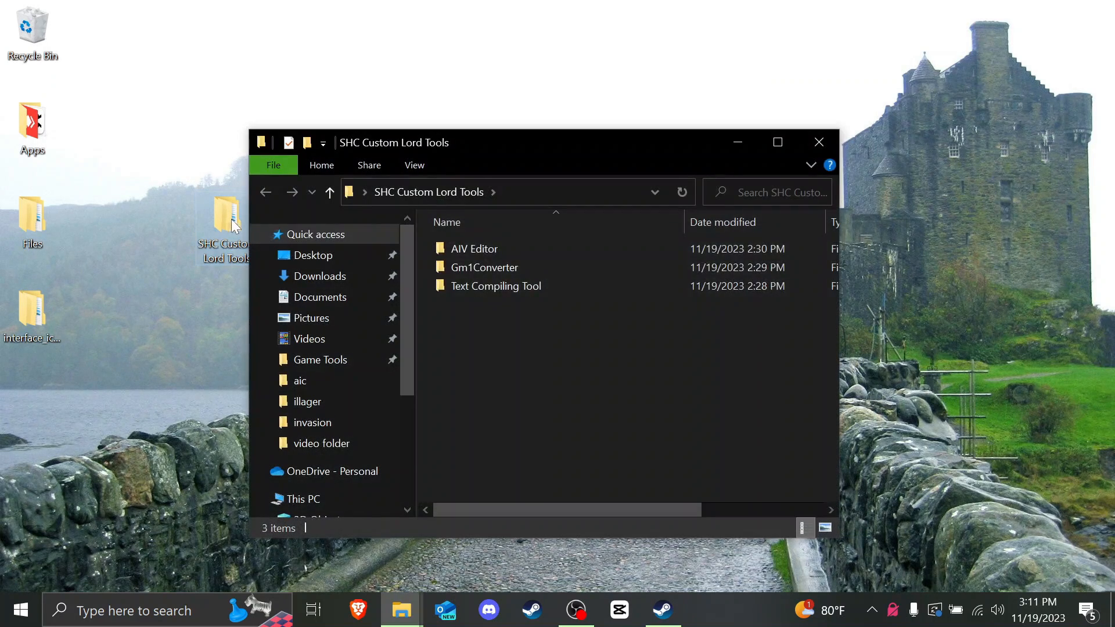
pyautogui.doubleClick(498, 287)
pyautogui.click(452, 268)
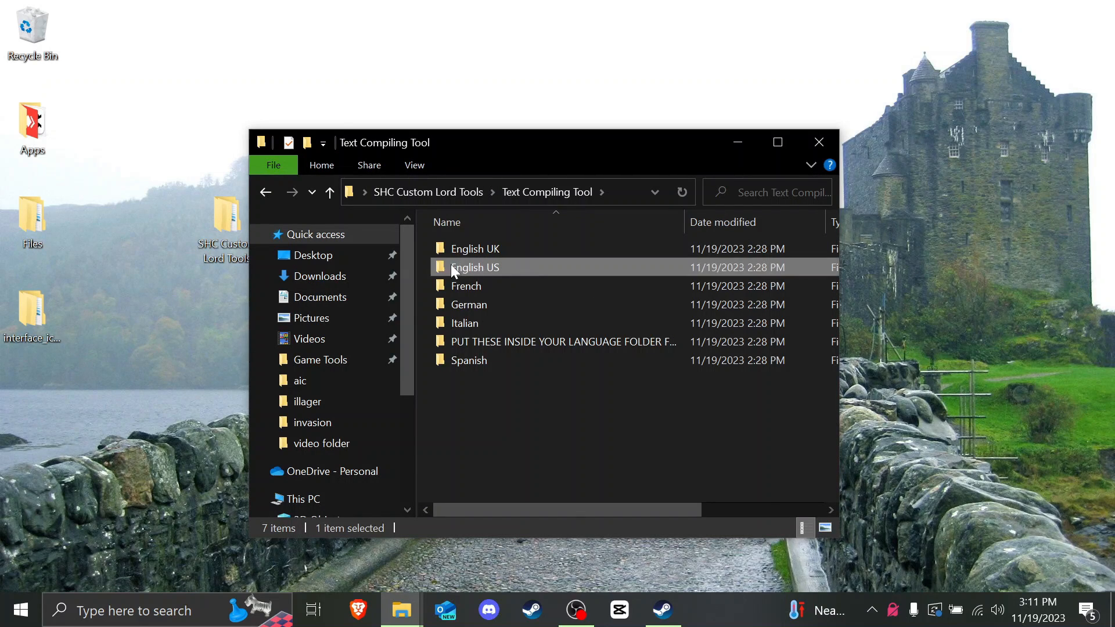
pyautogui.doubleClick(514, 264)
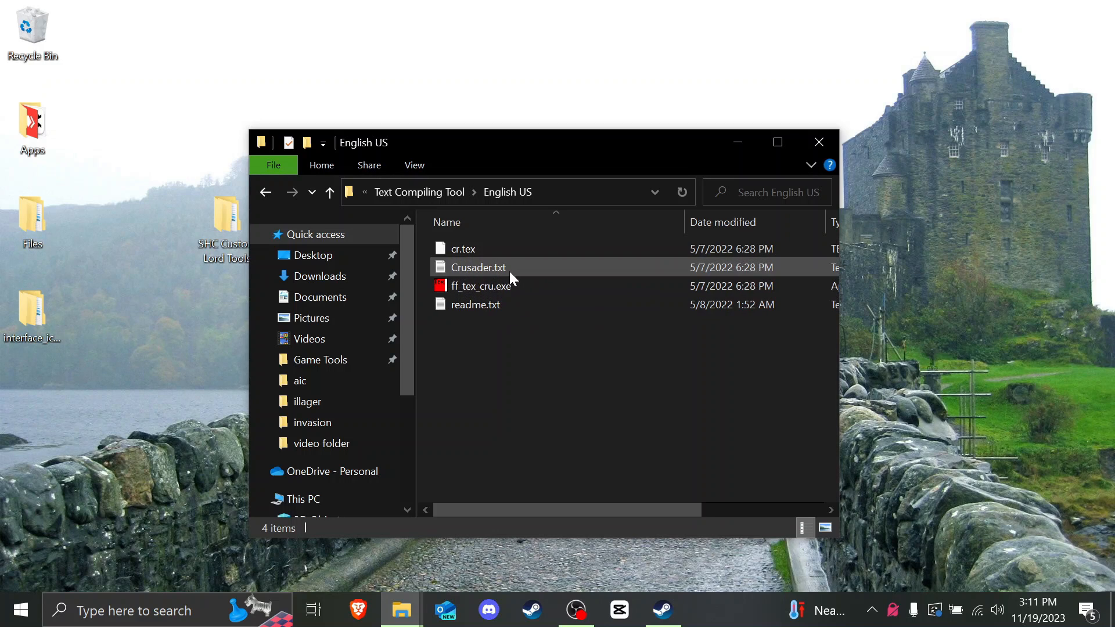
pyautogui.click(462, 273)
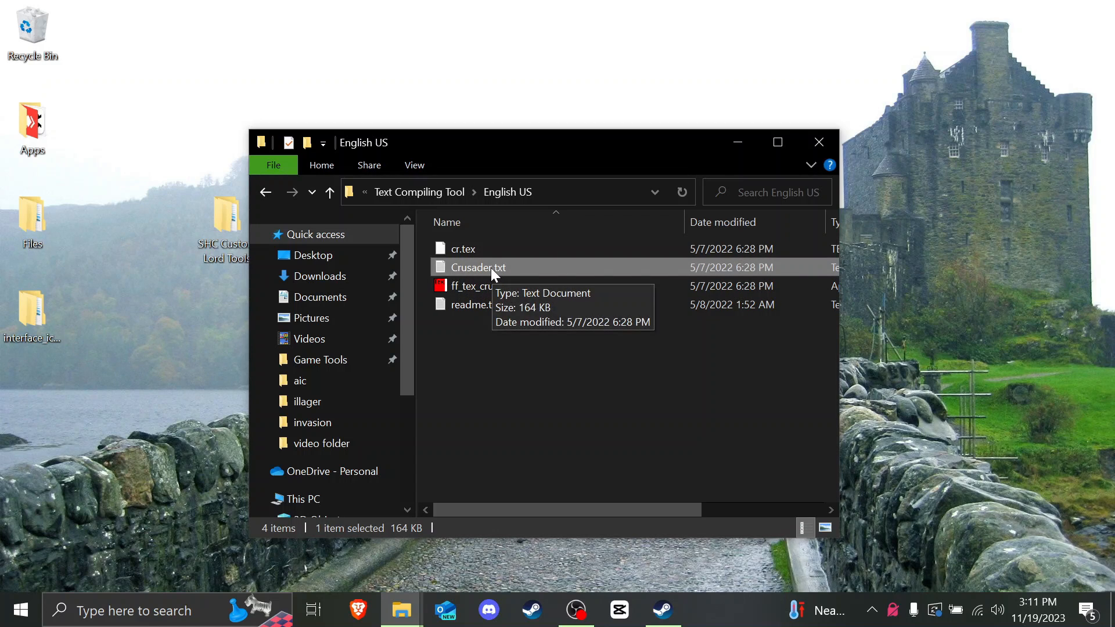
pyautogui.click(505, 252)
pyautogui.click(523, 263)
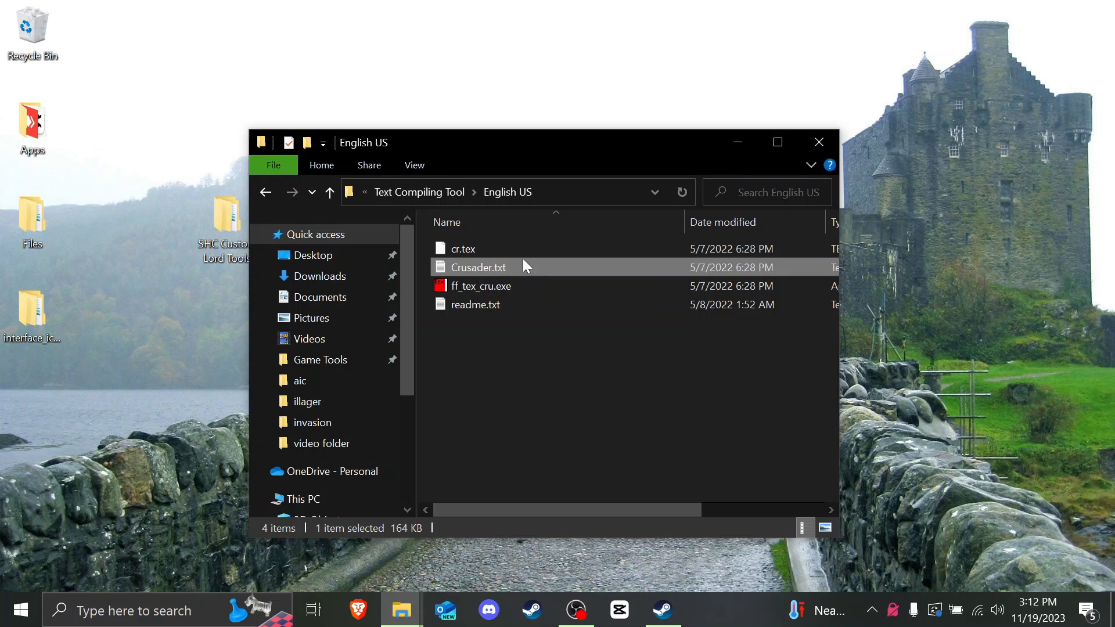
# Step: Open Crusader.txt and search for 'sala' to reach the Saladin title lines
pyautogui.doubleClick(500, 269)
pyautogui.scroll(-15, 499, 273)
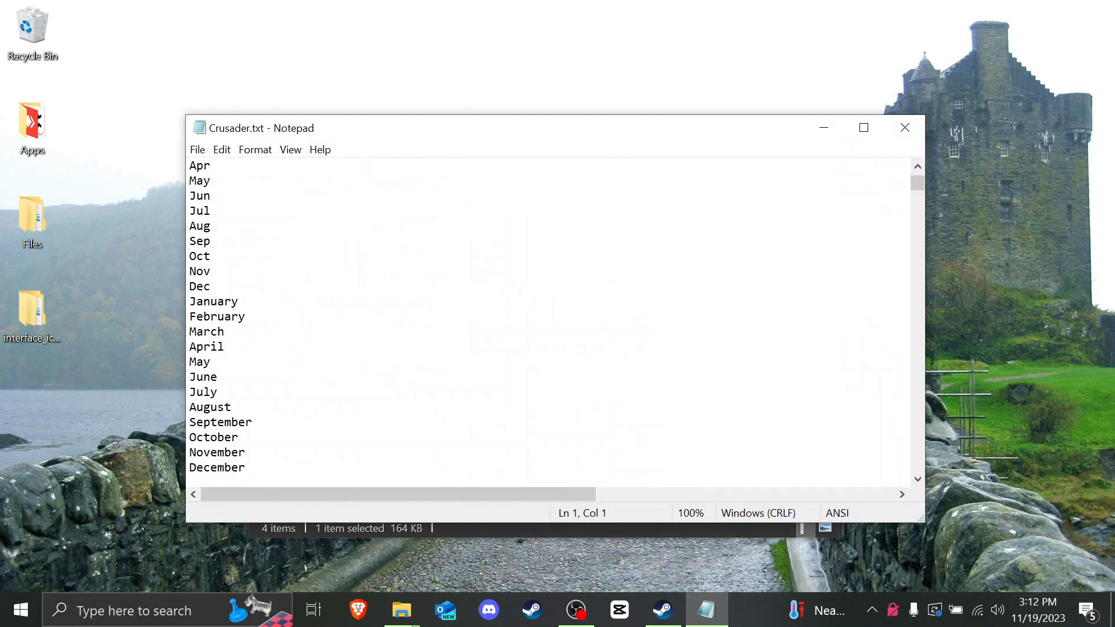
pyautogui.scroll(-20, 500, 285)
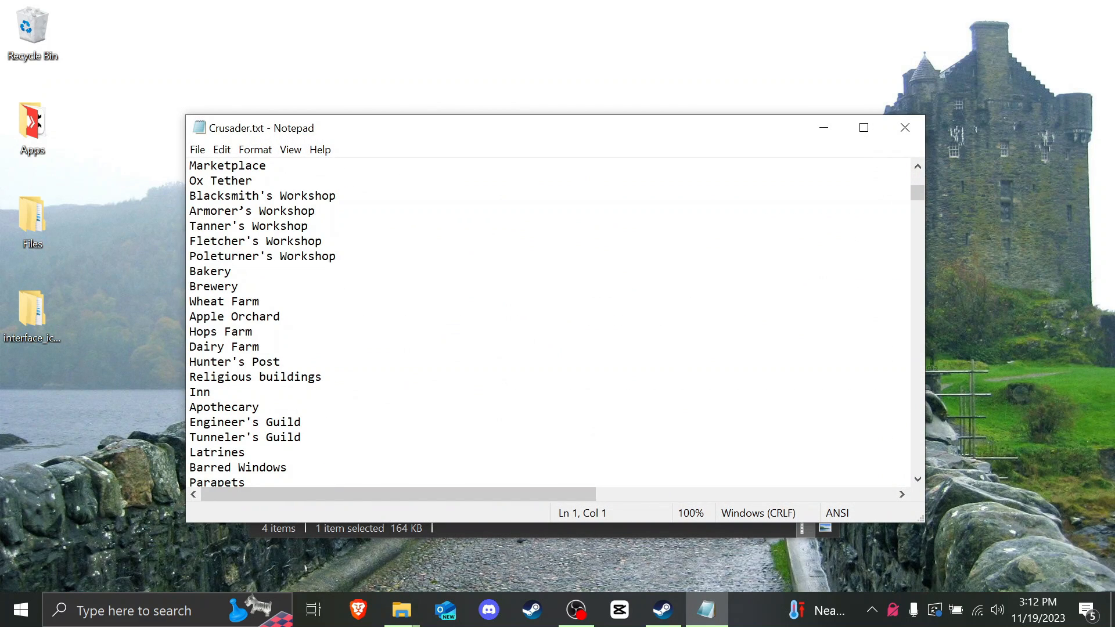
pyautogui.click(499, 286)
pyautogui.hotkey('ctrl', 'f')
pyautogui.write('saladin')
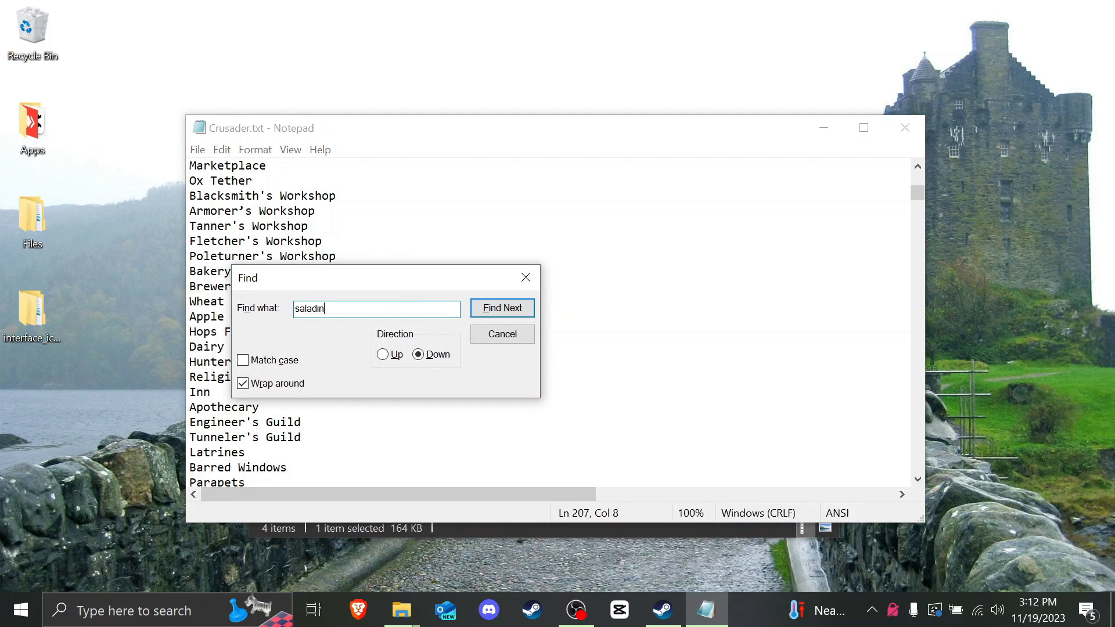
pyautogui.press('Return')
pyautogui.press('Return')
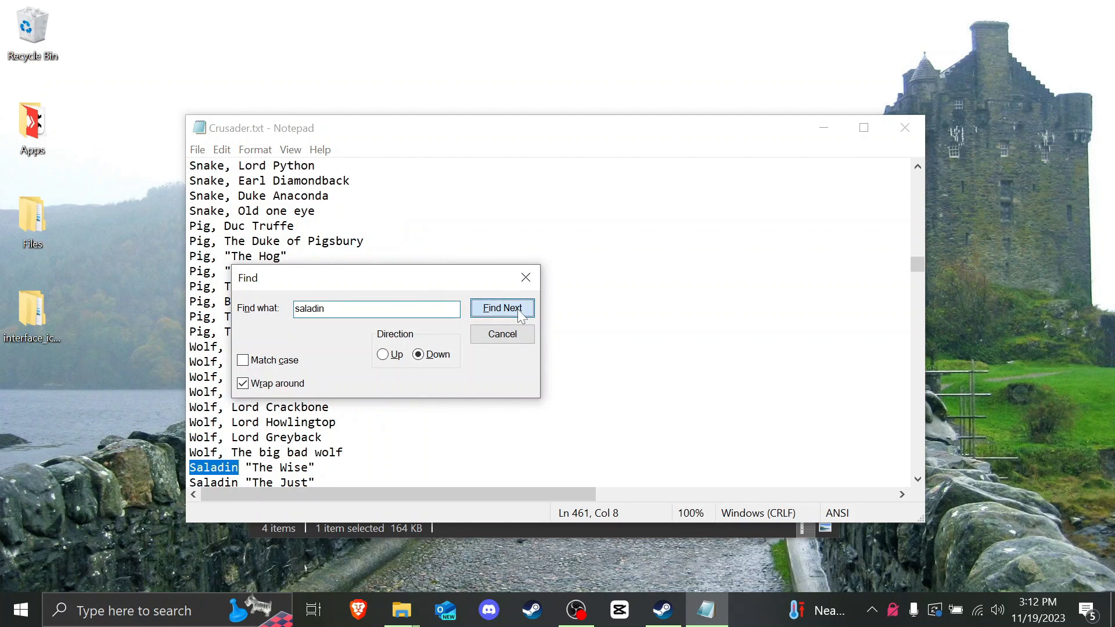
pyautogui.moveTo(427, 286); pyautogui.dragTo(573, 281)
pyautogui.click(674, 270)
pyautogui.scroll(-5, 674, 270)
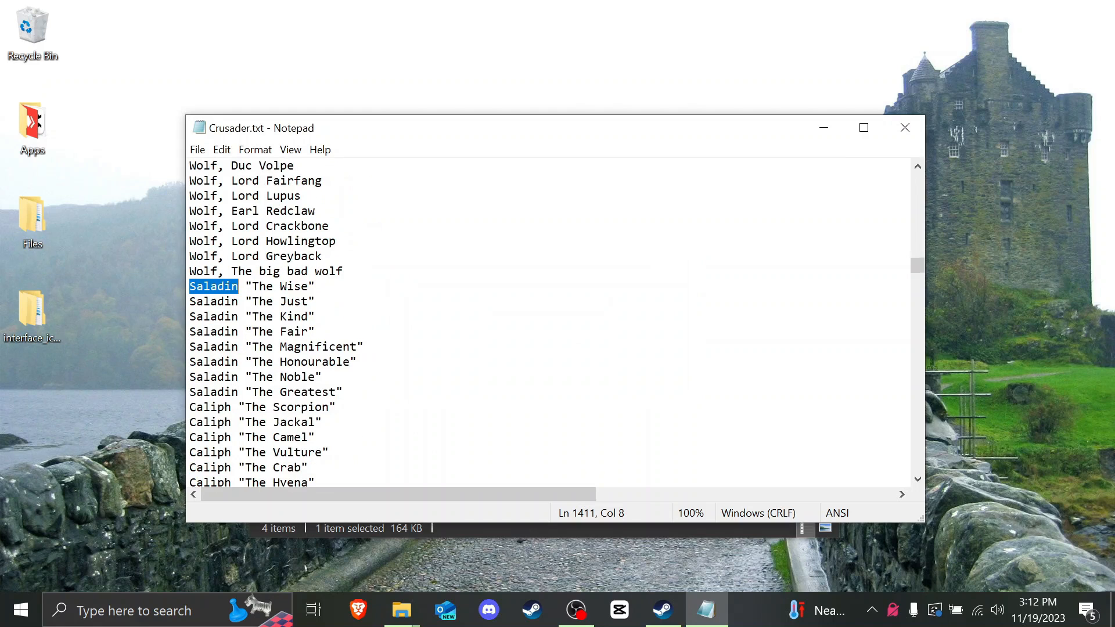
# Step: Replace The Wise, The Just, The Kind and The Fair with Custom Lord Name 1–4
pyautogui.moveTo(318, 242); pyautogui.dragTo(239, 241)
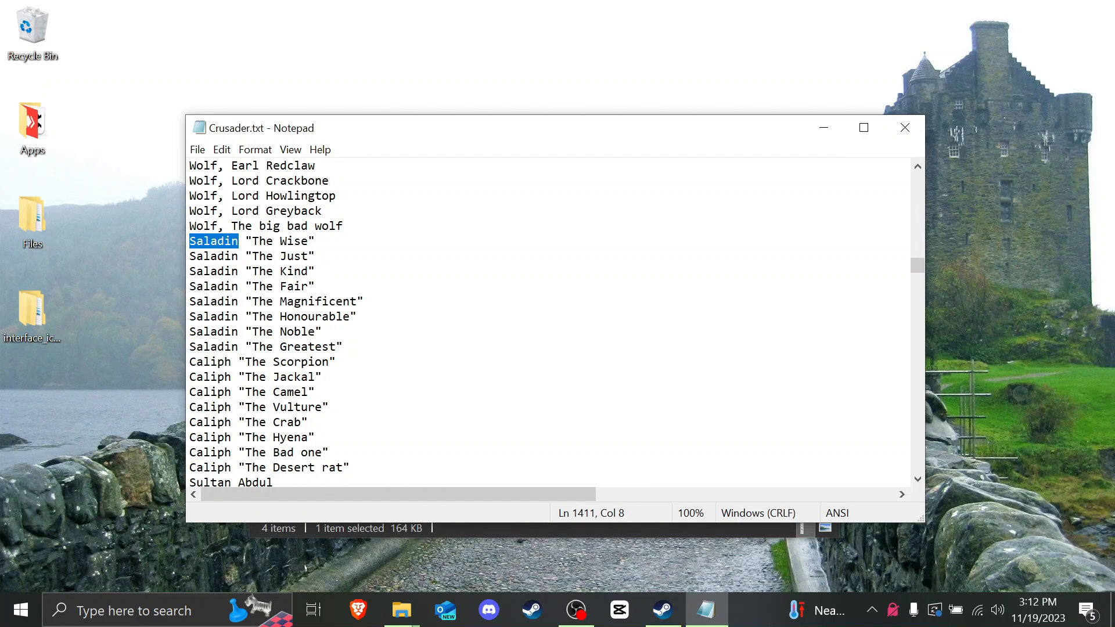
pyautogui.moveTo(317, 241); pyautogui.dragTo(190, 241)
pyautogui.write('C')
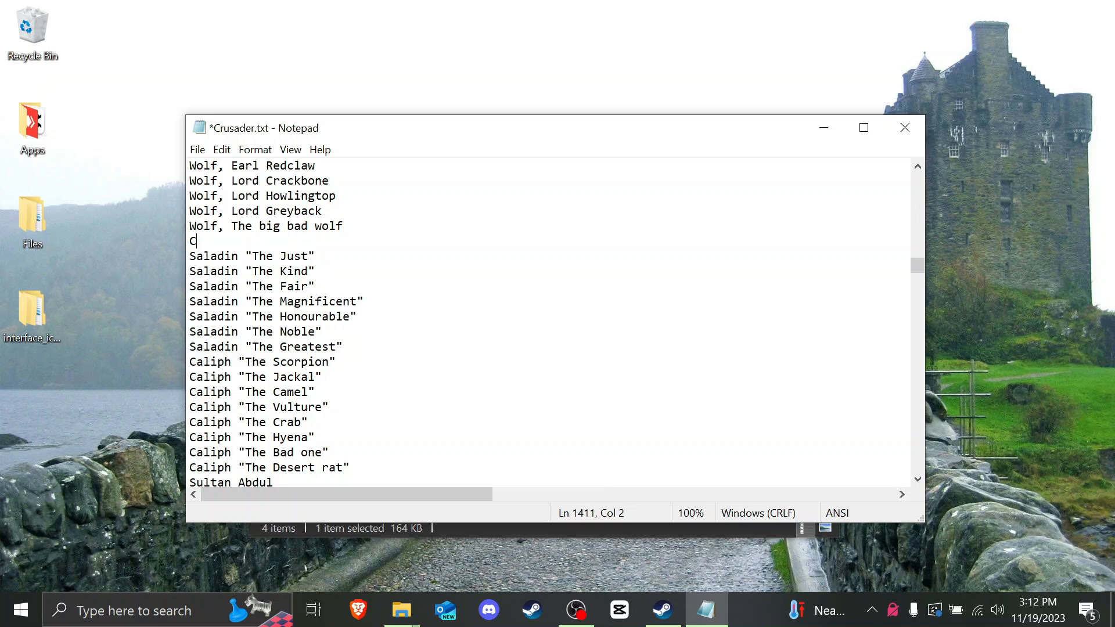
pyautogui.write('ustom Lord Name 1')
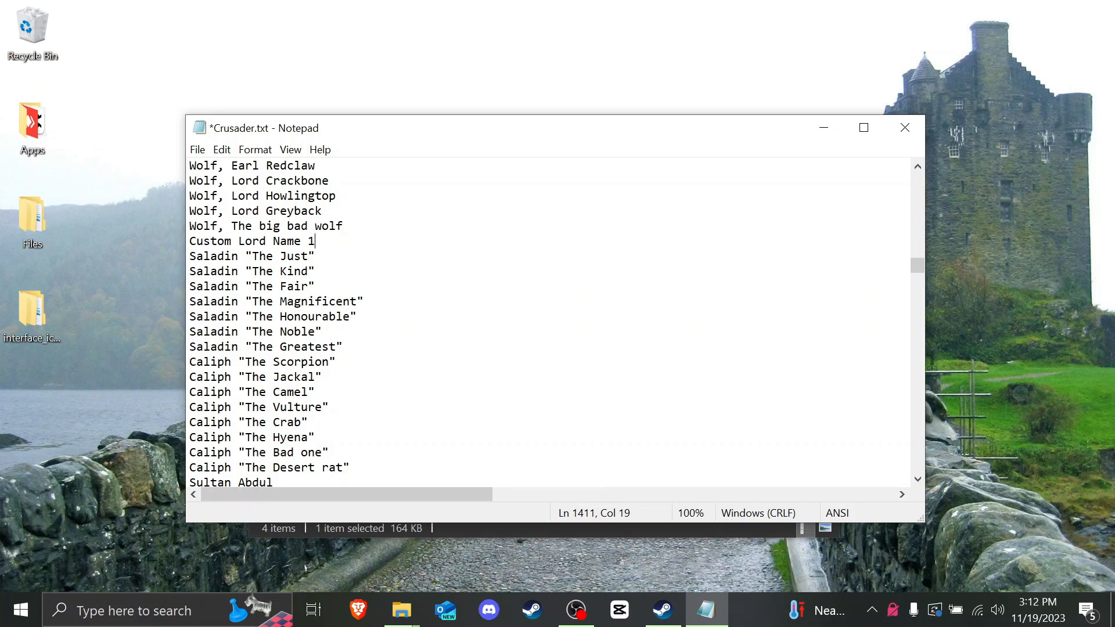
pyautogui.moveTo(315, 241); pyautogui.dragTo(189, 241)
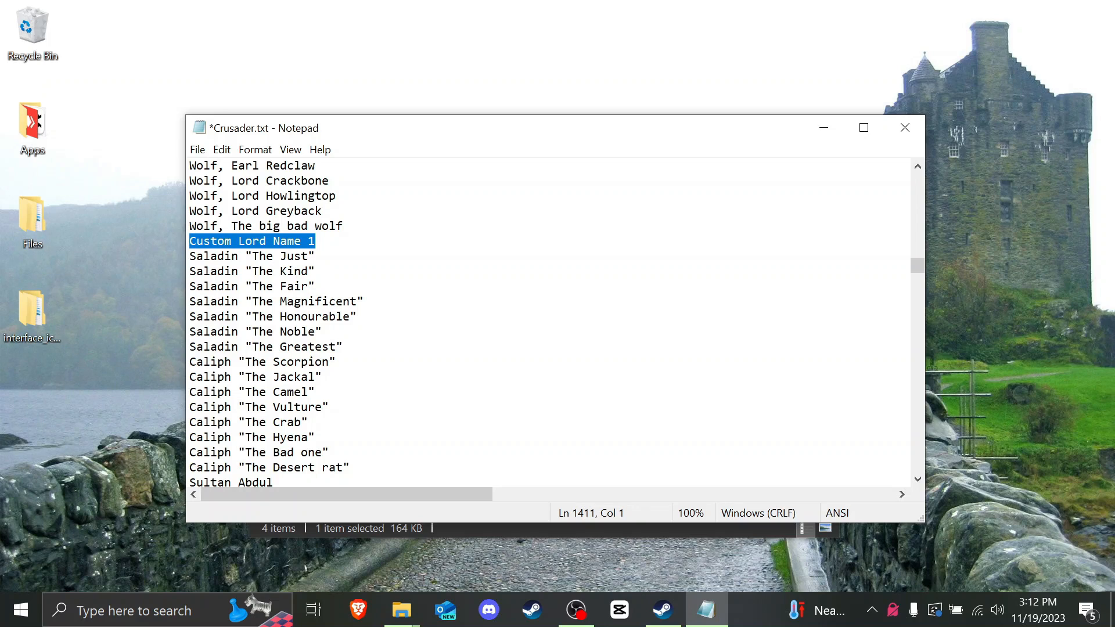
pyautogui.hotkey('ctrl', 'c')
pyautogui.moveTo(315, 256); pyautogui.dragTo(190, 256)
pyautogui.hotkey('ctrl', 'v')
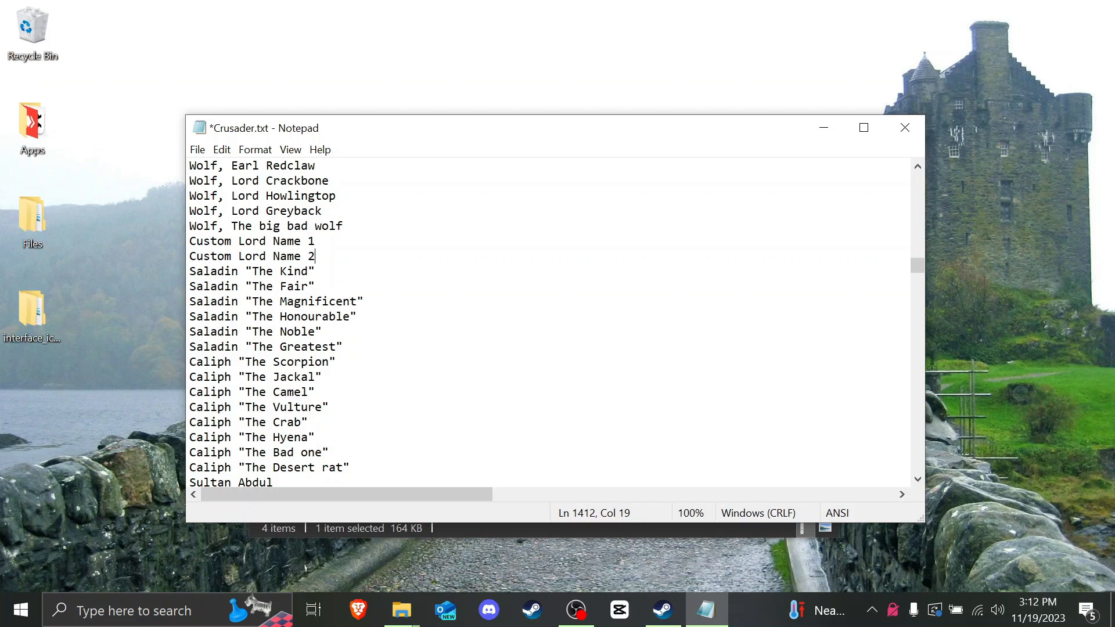
pyautogui.moveTo(315, 272); pyautogui.dragTo(190, 271)
pyautogui.hotkey('ctrl', 'v')
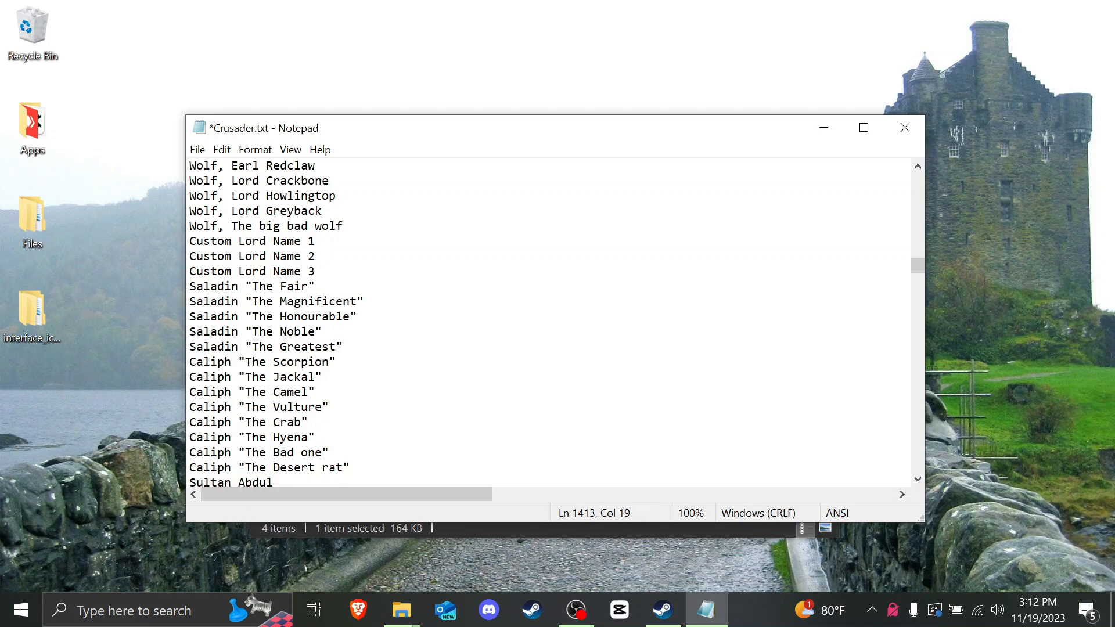
pyautogui.moveTo(315, 286); pyautogui.dragTo(190, 287)
pyautogui.hotkey('ctrl', 'v')
pyautogui.press('BackSpace')
pyautogui.write('4')
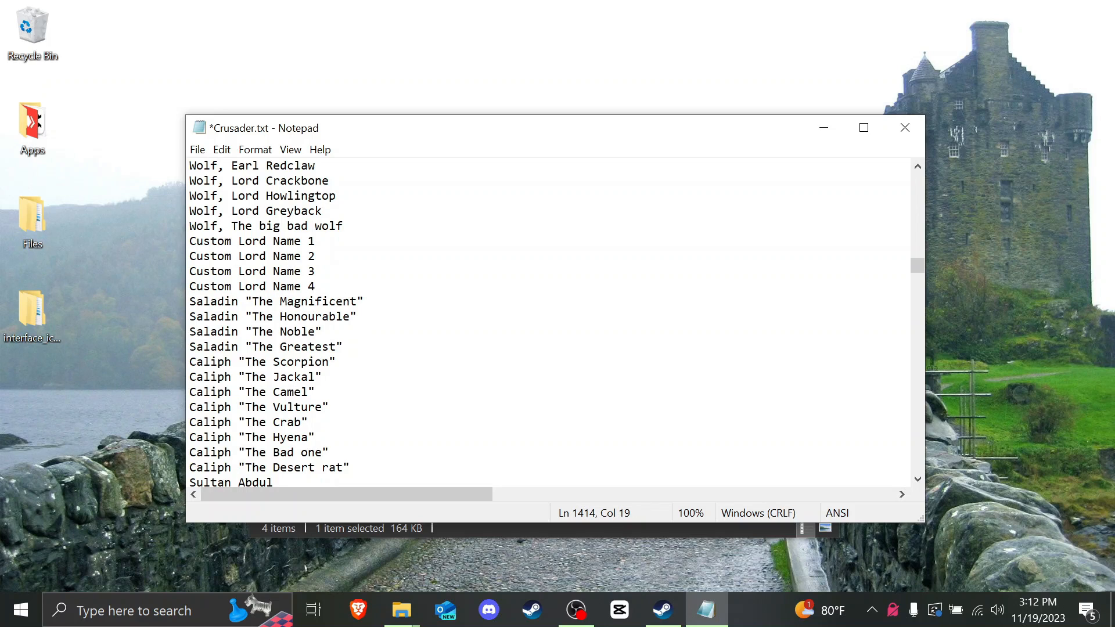
# Step: Overwrite The Magnificent, The Honourable, The Noble and The Greatest with Custom Lord Name 5–8
pyautogui.moveTo(364, 302); pyautogui.dragTo(190, 301)
pyautogui.hotkey('ctrl', 'v')
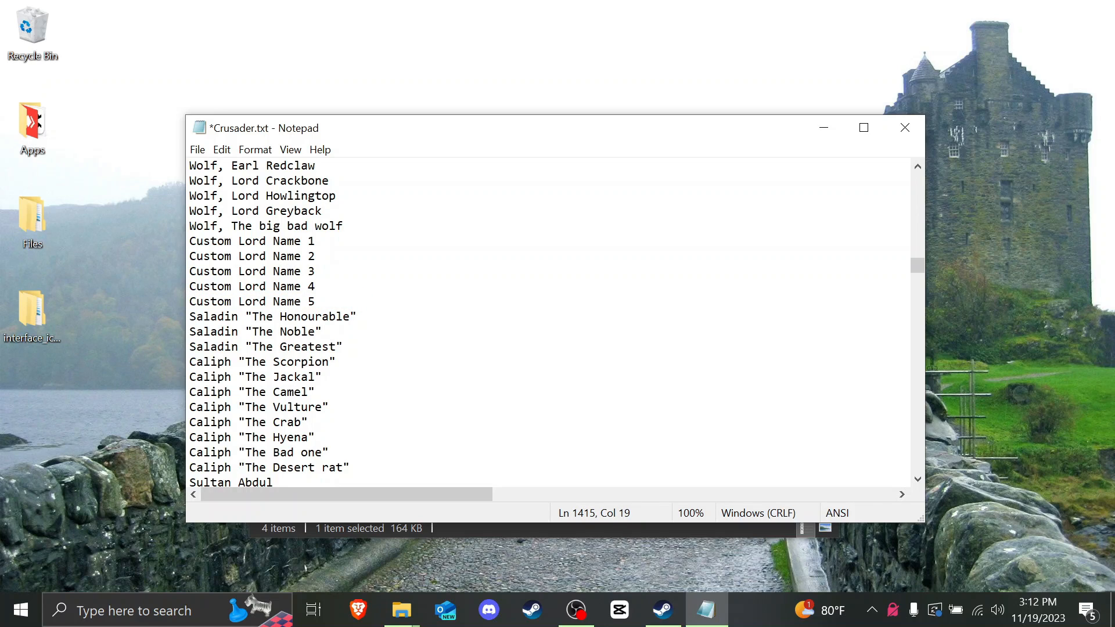
pyautogui.moveTo(356, 317); pyautogui.dragTo(189, 317)
pyautogui.hotkey('ctrl', 'v')
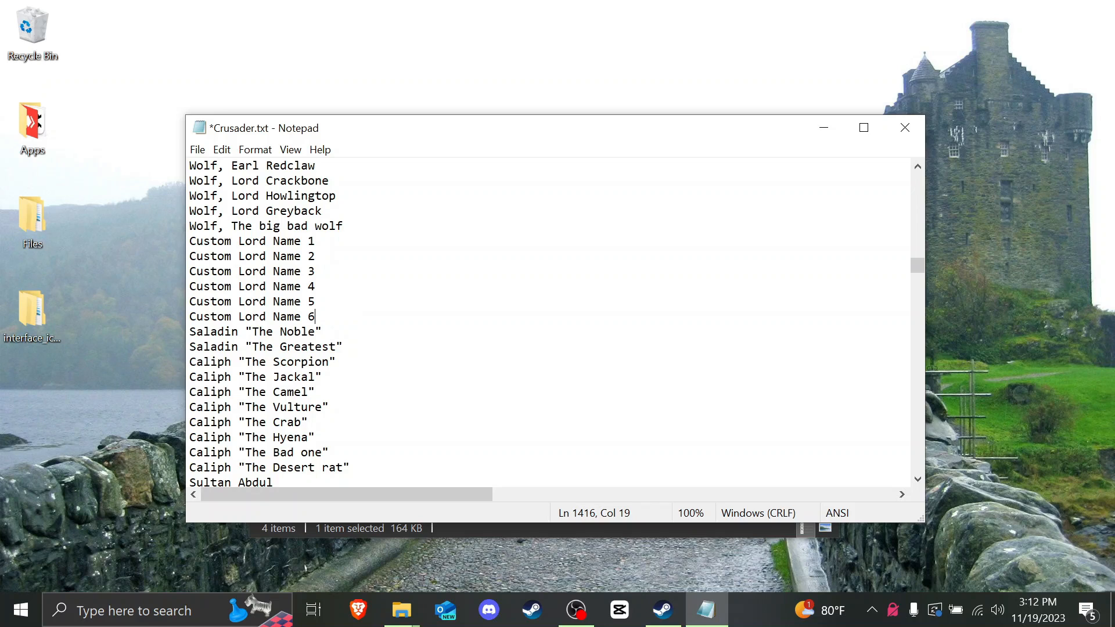
pyautogui.moveTo(324, 332); pyautogui.dragTo(190, 331)
pyautogui.hotkey('ctrl', 'v')
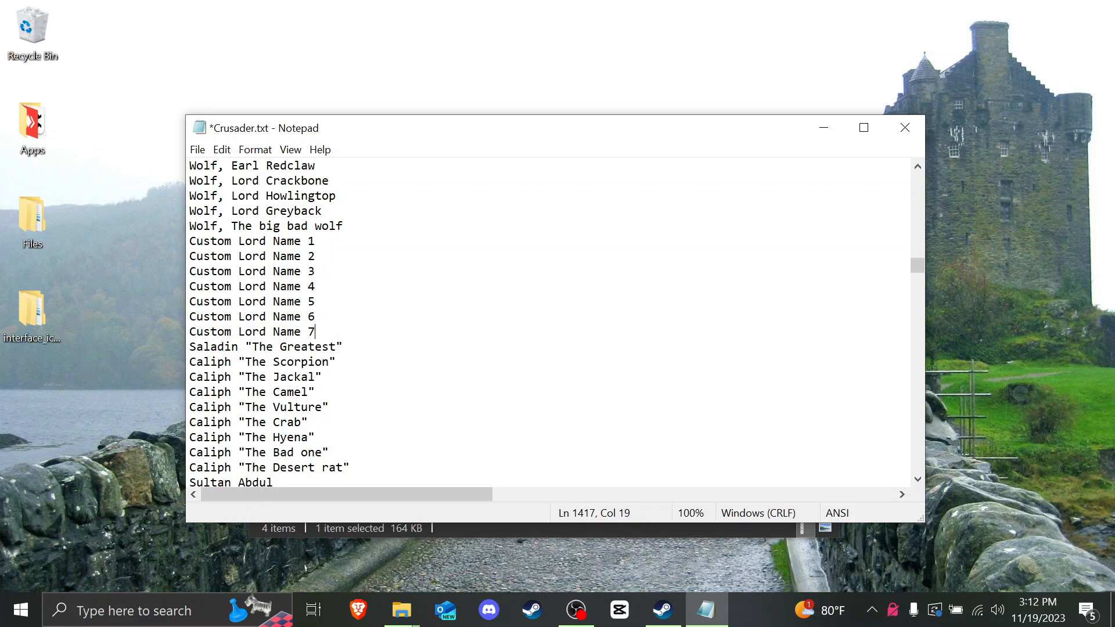
pyautogui.moveTo(343, 347); pyautogui.dragTo(190, 346)
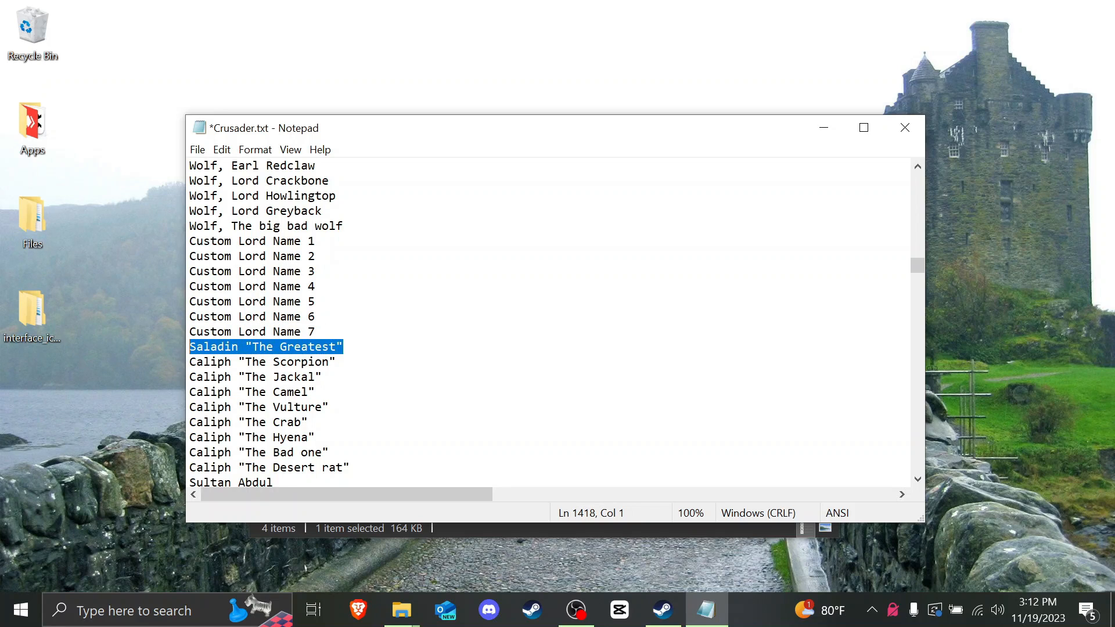
pyautogui.hotkey('ctrl', 'v')
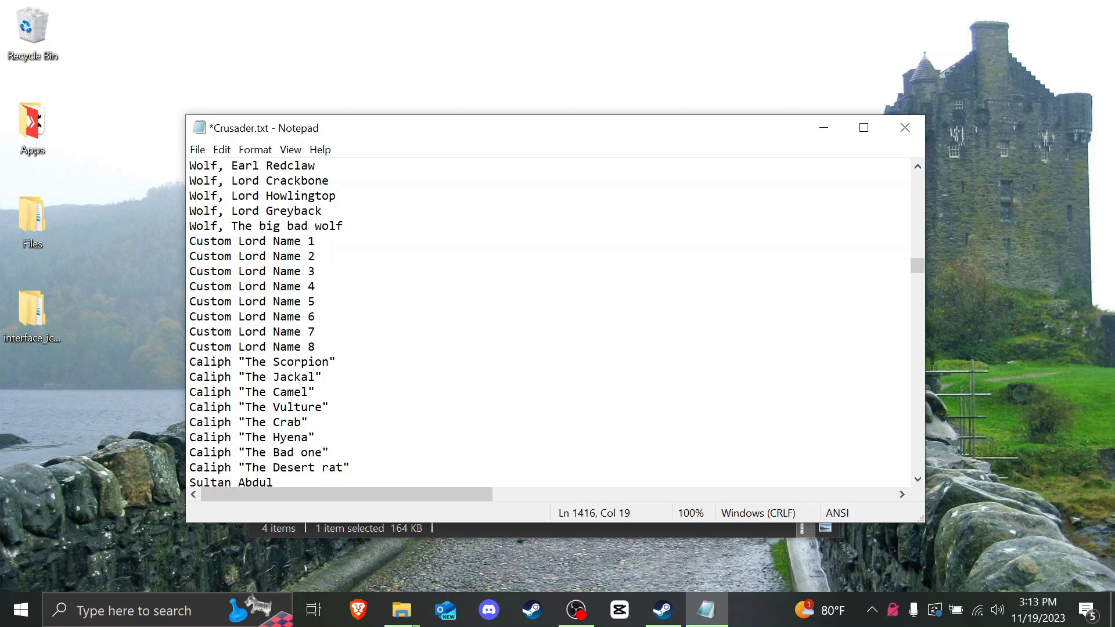
pyautogui.hotkey('ctrl', 'f')
# Step: Jump to the next Saladin entry and rename it CustomLord
pyautogui.click(494, 306)
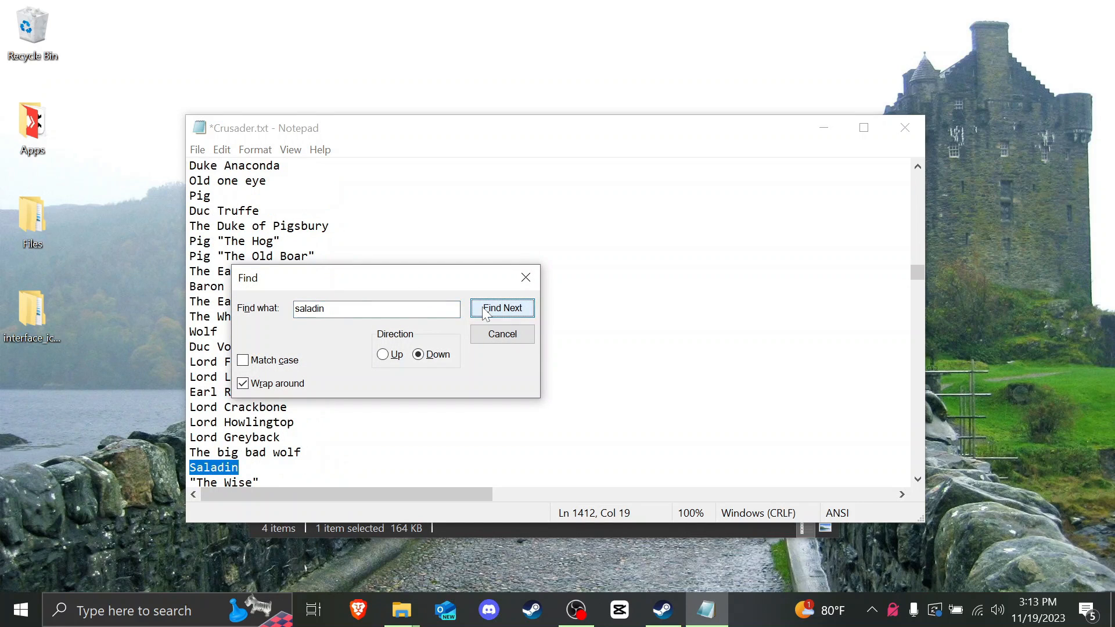
pyautogui.moveTo(424, 284); pyautogui.dragTo(509, 262)
pyautogui.click(602, 262)
pyautogui.scroll(-5, 603, 262)
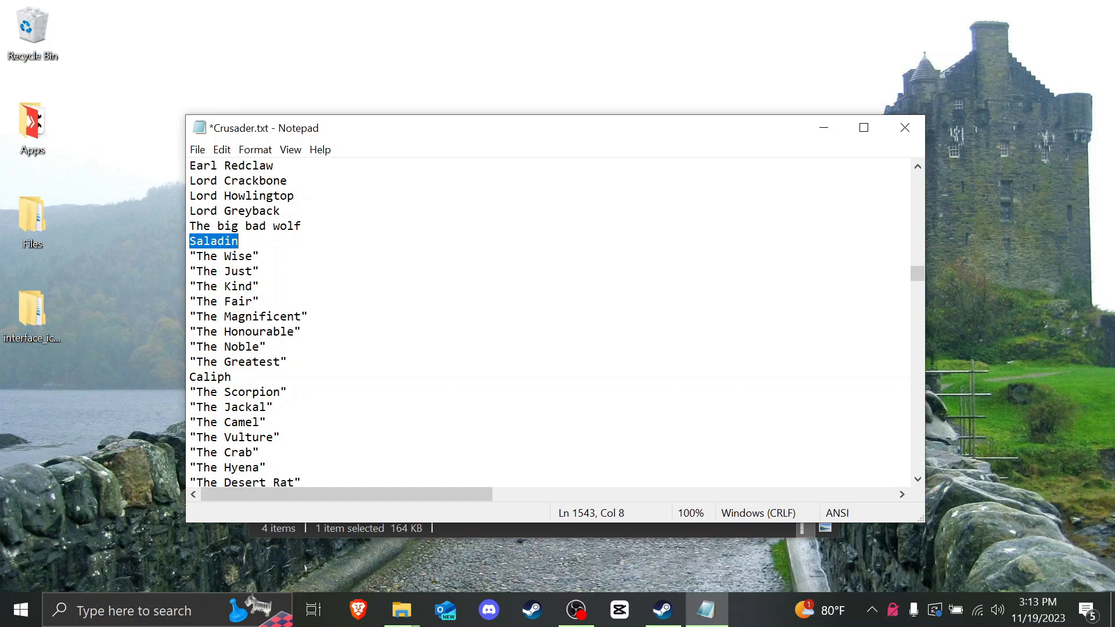
pyautogui.write('CustomLord')
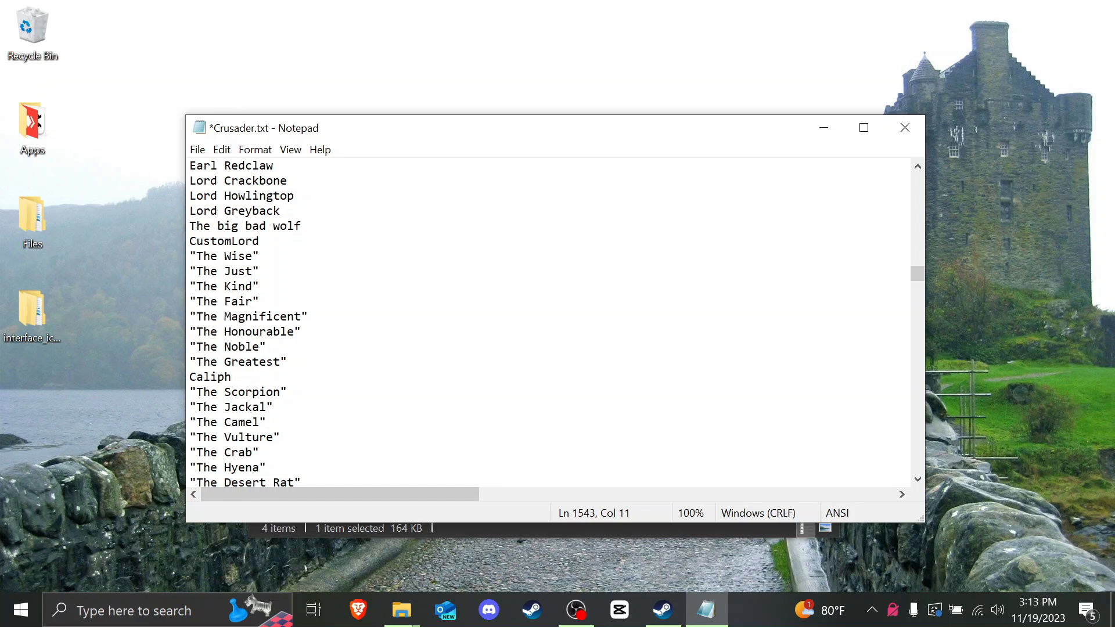
# Step: Replace the first four titles, The Wise to The Fair, with 1111, 2222, 3333 and 4444
pyautogui.press('Down')
pyautogui.hotkey('shift', 'Left')
pyautogui.hotkey('shift', 'Left')
pyautogui.hotkey('shift', 'Left')
pyautogui.hotkey('shift', 'Left')
pyautogui.hotkey('shift', 'Left')
pyautogui.hotkey('shift', 'Left')
pyautogui.hotkey('shift', 'Left')
pyautogui.hotkey('shift', 'Left')
pyautogui.hotkey('shift', 'Left')
pyautogui.hotkey('shift', 'Left')
pyautogui.write('1111')
pyautogui.press('Down')
pyautogui.press('End')
pyautogui.hotkey('shift', 'Left')
pyautogui.hotkey('shift', 'Left')
pyautogui.hotkey('shift', 'Left')
pyautogui.hotkey('shift', 'Left')
pyautogui.hotkey('shift', 'Left')
pyautogui.hotkey('shift', 'Left')
pyautogui.hotkey('shift', 'Left')
pyautogui.hotkey('shift', 'Left')
pyautogui.hotkey('shift', 'Left')
pyautogui.hotkey('shift', 'Left')
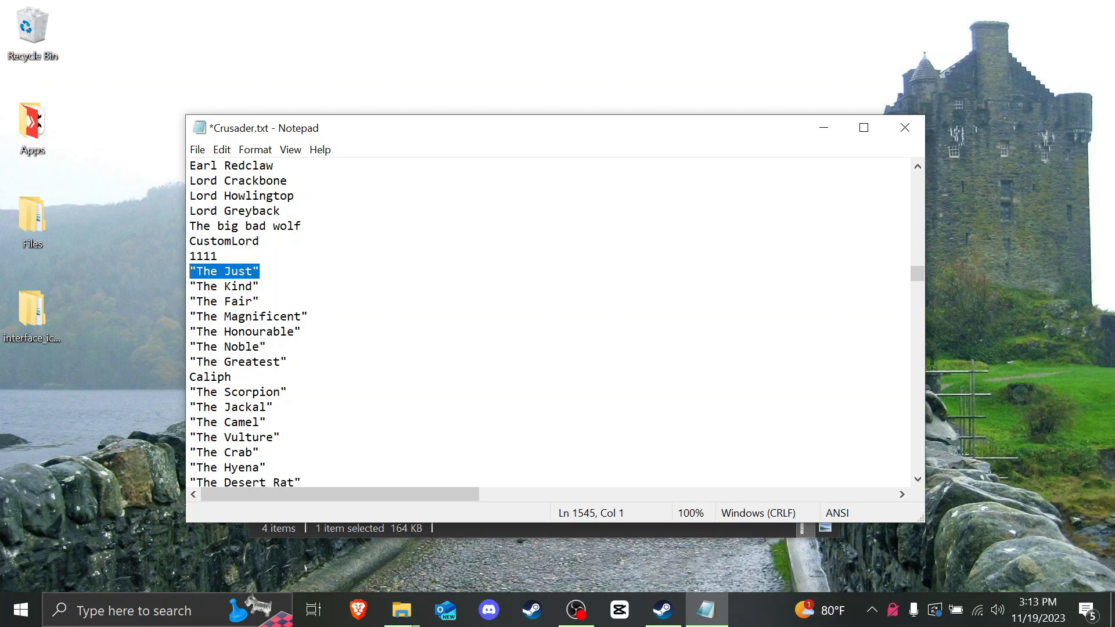
pyautogui.write('2222')
pyautogui.press('Down')
pyautogui.press('End')
pyautogui.hotkey('shift', 'Left')
pyautogui.hotkey('shift', 'Left')
pyautogui.hotkey('shift', 'Left')
pyautogui.hotkey('shift', 'Left')
pyautogui.hotkey('shift', 'Left')
pyautogui.hotkey('shift', 'Left')
pyautogui.hotkey('shift', 'Left')
pyautogui.hotkey('shift', 'Left')
pyautogui.hotkey('shift', 'Left')
pyautogui.hotkey('shift', 'Left')
pyautogui.write('3333')
pyautogui.press('Down')
pyautogui.press('End')
pyautogui.hotkey('shift', 'Left')
pyautogui.hotkey('shift', 'Left')
pyautogui.hotkey('shift', 'Left')
pyautogui.hotkey('shift', 'Left')
pyautogui.hotkey('shift', 'Left')
pyautogui.hotkey('shift', 'Left')
pyautogui.hotkey('shift', 'Left')
pyautogui.hotkey('shift', 'Left')
pyautogui.hotkey('shift', 'Left')
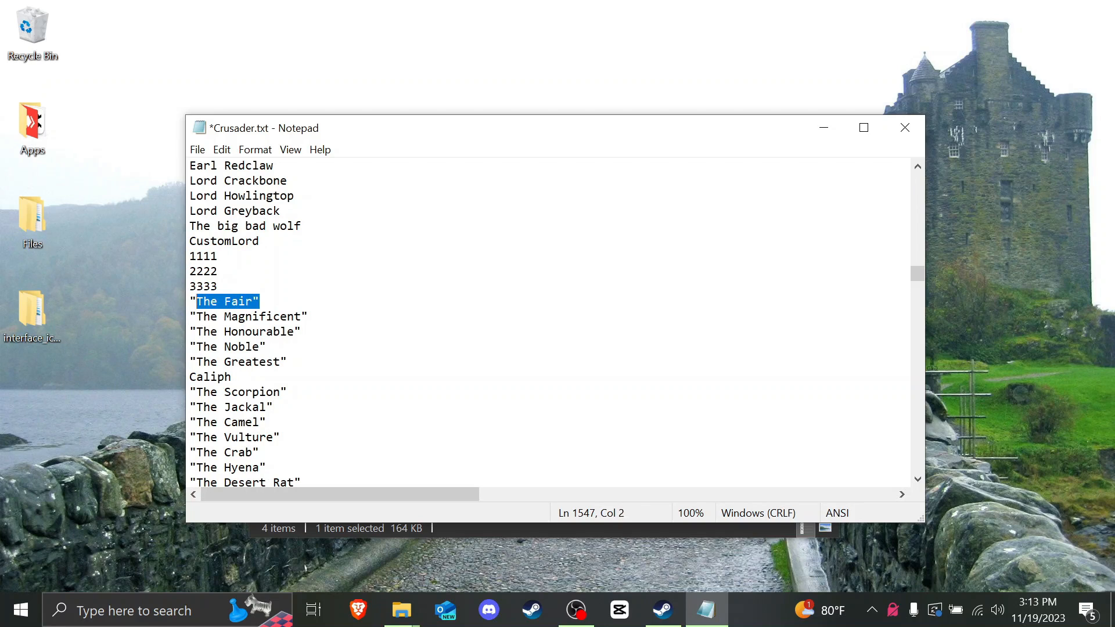
pyautogui.hotkey('shift', 'Left')
pyautogui.write('4444')
# Step: Replace The Magnificent to The Greatest with 5555, 6666, 7777 and 88888
pyautogui.press('Down')
pyautogui.press('End')
pyautogui.hotkey('shift', 'Left')
pyautogui.hotkey('shift', 'Left')
pyautogui.hotkey('shift', 'Left')
pyautogui.hotkey('shift', 'Left')
pyautogui.hotkey('shift', 'Left')
pyautogui.hotkey('shift', 'Left')
pyautogui.hotkey('shift', 'Left')
pyautogui.hotkey('shift', 'Left')
pyautogui.hotkey('shift', 'Left')
pyautogui.hotkey('shift', 'Left')
pyautogui.hotkey('shift', 'Left')
pyautogui.hotkey('shift', 'Left')
pyautogui.hotkey('shift', 'Left')
pyautogui.hotkey('shift', 'Left')
pyautogui.hotkey('shift', 'Left')
pyautogui.hotkey('shift', 'Left')
pyautogui.hotkey('shift', 'Left')
pyautogui.write('55')
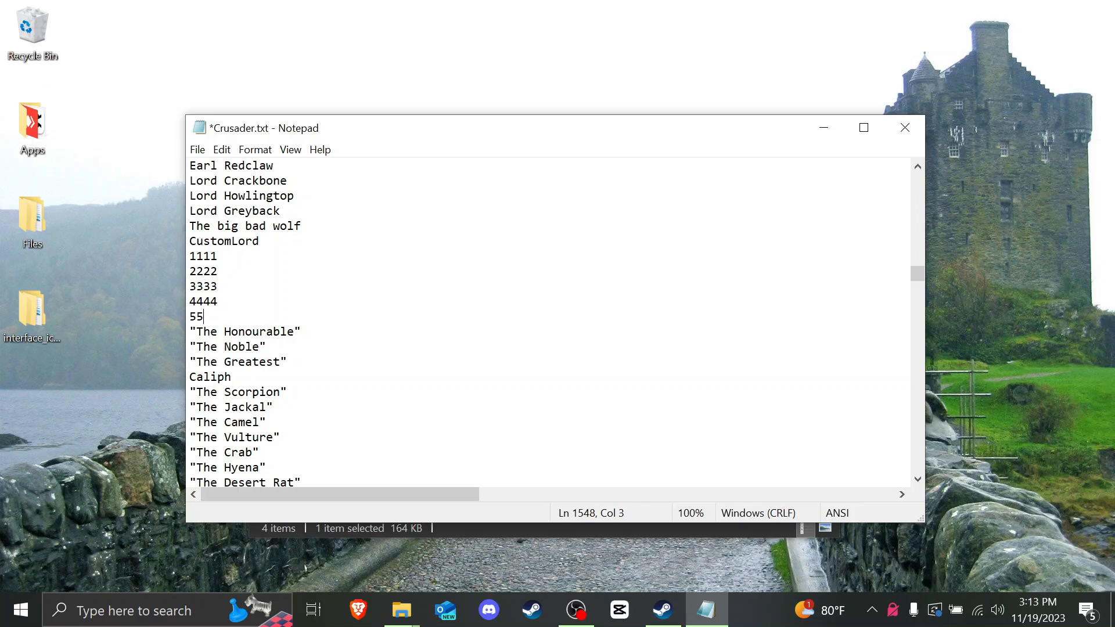
pyautogui.write('55')
pyautogui.press('Down')
pyautogui.press('End')
pyautogui.hotkey('shift', 'Left')
pyautogui.hotkey('shift', 'Left')
pyautogui.hotkey('shift', 'Left')
pyautogui.hotkey('shift', 'Left')
pyautogui.hotkey('shift', 'Left')
pyautogui.hotkey('shift', 'Left')
pyautogui.hotkey('shift', 'Left')
pyautogui.hotkey('shift', 'Left')
pyautogui.hotkey('shift', 'Left')
pyautogui.hotkey('shift', 'Left')
pyautogui.hotkey('shift', 'Left')
pyautogui.hotkey('shift', 'Left')
pyautogui.hotkey('shift', 'Left')
pyautogui.hotkey('shift', 'Left')
pyautogui.hotkey('shift', 'Left')
pyautogui.hotkey('shift', 'Left')
pyautogui.write('6666')
pyautogui.press('Down')
pyautogui.press('End')
pyautogui.hotkey('shift', 'Left')
pyautogui.hotkey('shift', 'Left')
pyautogui.hotkey('shift', 'Left')
pyautogui.hotkey('shift', 'Left')
pyautogui.hotkey('shift', 'Left')
pyautogui.hotkey('shift', 'Left')
pyautogui.hotkey('shift', 'Left')
pyautogui.hotkey('shift', 'Left')
pyautogui.hotkey('shift', 'Left')
pyautogui.hotkey('shift', 'Left')
pyautogui.hotkey('shift', 'Left')
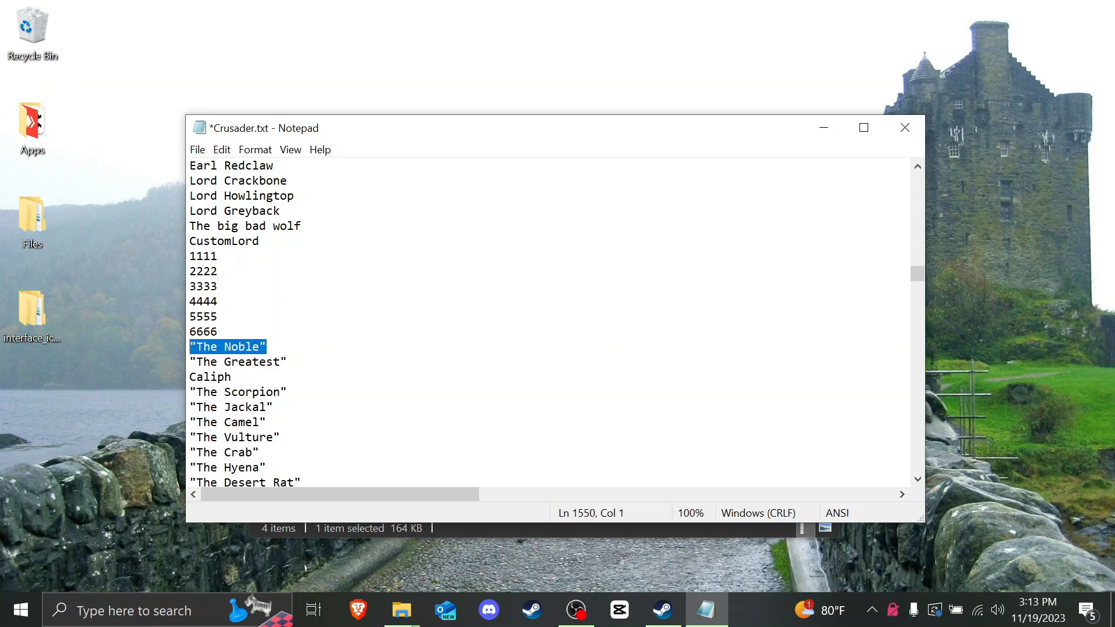
pyautogui.write('7777')
pyautogui.press('Down')
pyautogui.press('End')
pyautogui.hotkey('shift', 'Left')
pyautogui.hotkey('shift', 'Left')
pyautogui.hotkey('shift', 'Left')
pyautogui.hotkey('shift', 'Left')
pyautogui.hotkey('shift', 'Left')
pyautogui.hotkey('shift', 'Left')
pyautogui.hotkey('shift', 'Left')
pyautogui.hotkey('shift', 'Left')
pyautogui.hotkey('shift', 'Left')
pyautogui.hotkey('shift', 'Left')
pyautogui.hotkey('shift', 'Left')
pyautogui.hotkey('shift', 'Left')
pyautogui.hotkey('shift', 'Left')
pyautogui.hotkey('shift', 'Left')
pyautogui.write('88')
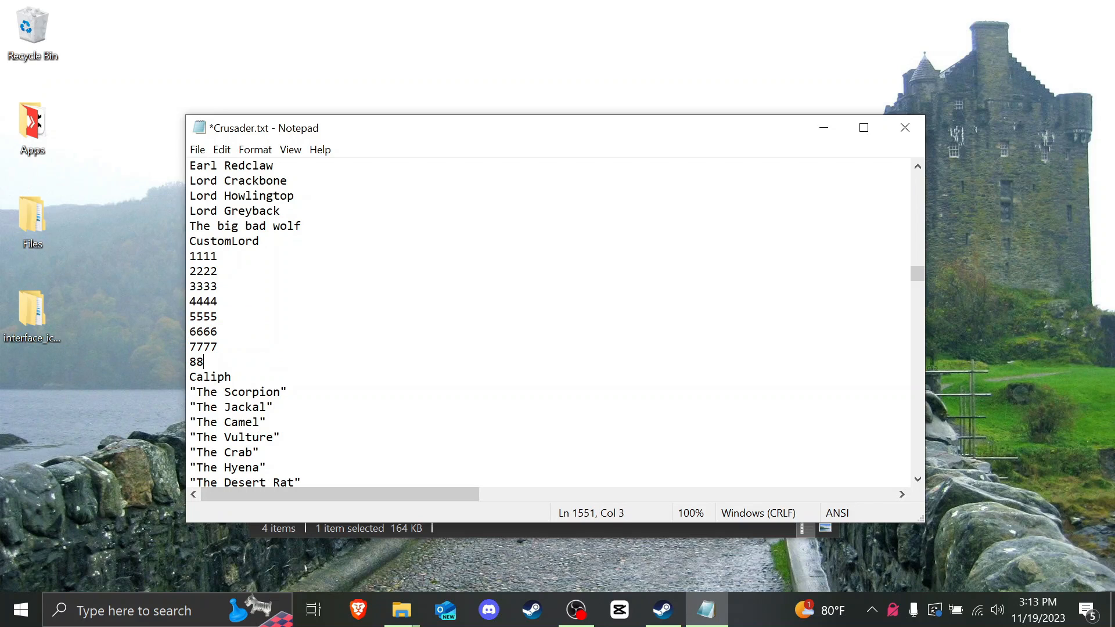
pyautogui.write('888')
# Step: Review the edited CustomLord block, then bring up a search for saladin
pyautogui.scroll(-1, 546, 322)
pyautogui.scroll(1, 546, 322)
pyautogui.hotkey('shift', 'Up')
pyautogui.hotkey('shift', 'Up')
pyautogui.hotkey('shift', 'Up')
pyautogui.hotkey('shift', 'Up')
pyautogui.hotkey('shift', 'Up')
pyautogui.hotkey('shift', 'Up')
pyautogui.hotkey('shift', 'Up')
pyautogui.hotkey('shift', 'Up')
pyautogui.hotkey('shift', 'Home')
pyautogui.press('Down')
pyautogui.press('Down')
pyautogui.press('End')
pyautogui.hotkey('ctrl', 'f')
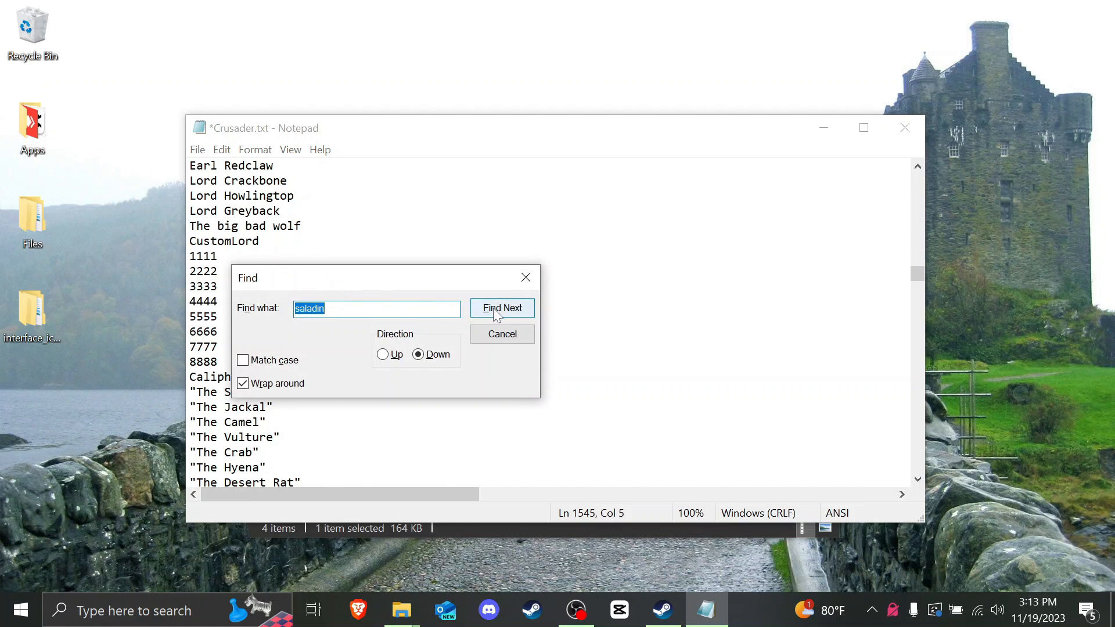
# Step: Replace Saladin's description with 'This is my custom lord that I am showing you how to create!'
pyautogui.click(500, 309)
pyautogui.moveTo(453, 278); pyautogui.dragTo(506, 230)
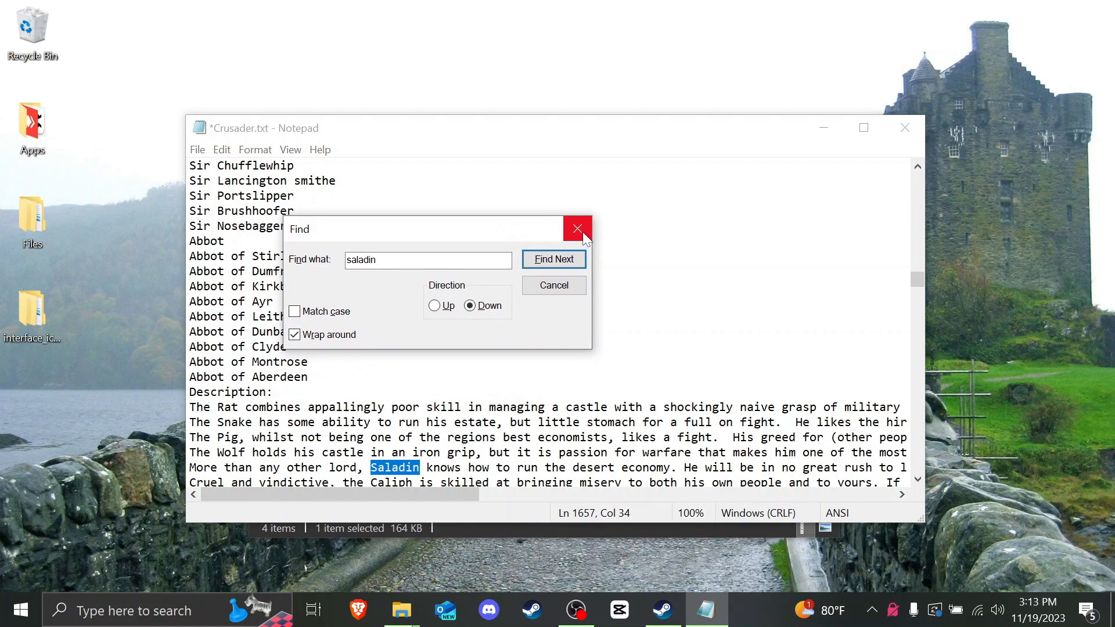
pyautogui.click(575, 229)
pyautogui.moveTo(190, 331); pyautogui.dragTo(488, 332)
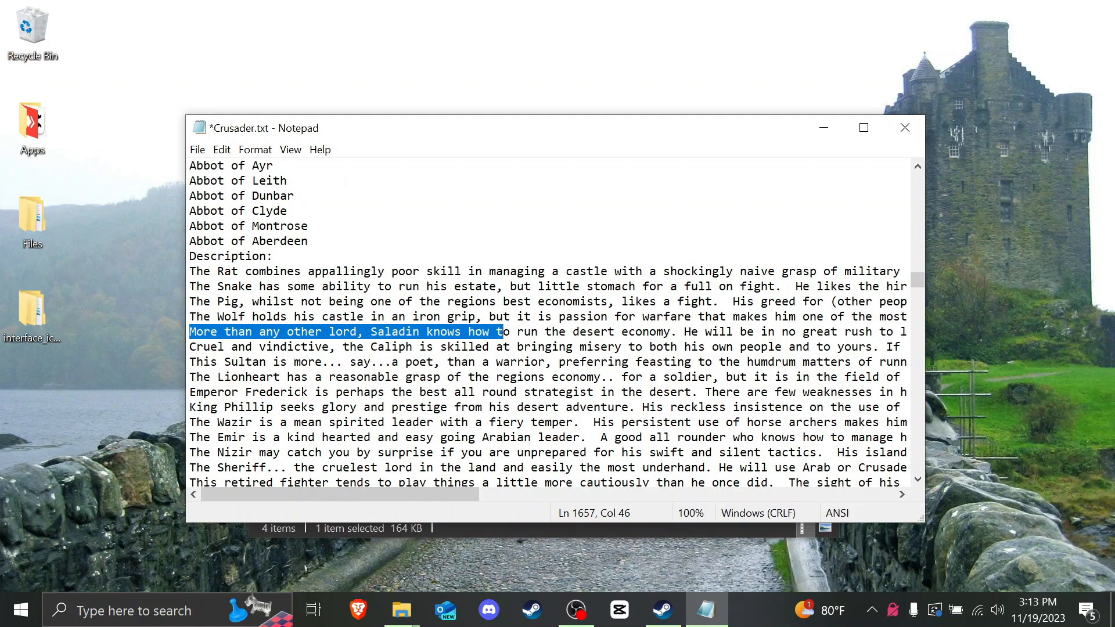
pyautogui.moveTo(382, 494); pyautogui.dragTo(697, 458)
pyautogui.moveTo(740, 331); pyautogui.dragTo(189, 332)
pyautogui.write('This is my ')
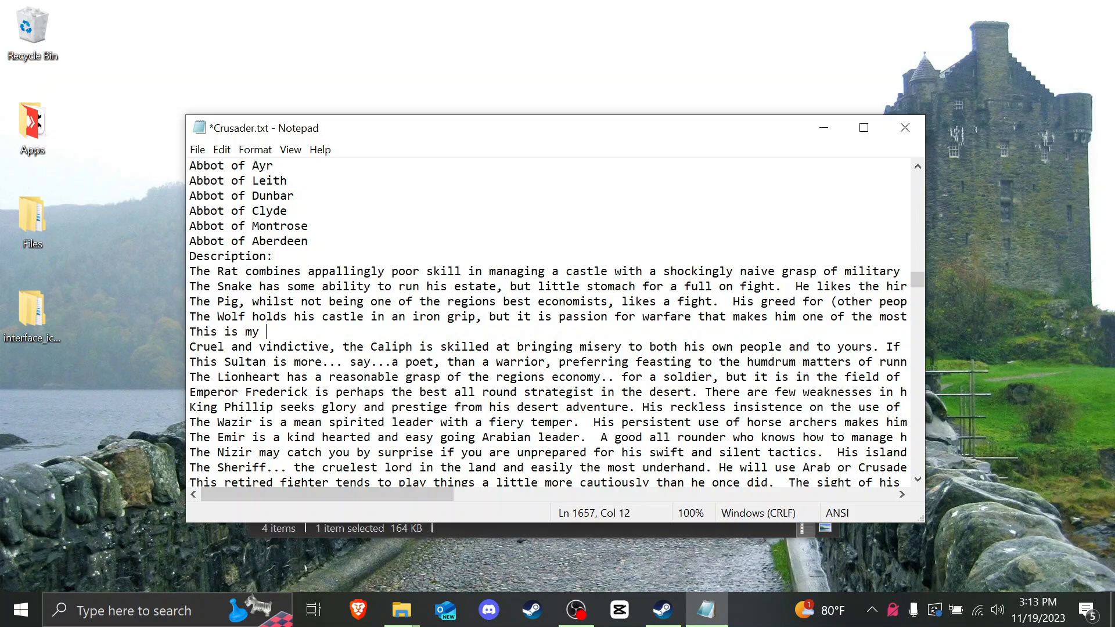
pyautogui.write('custom lord that ')
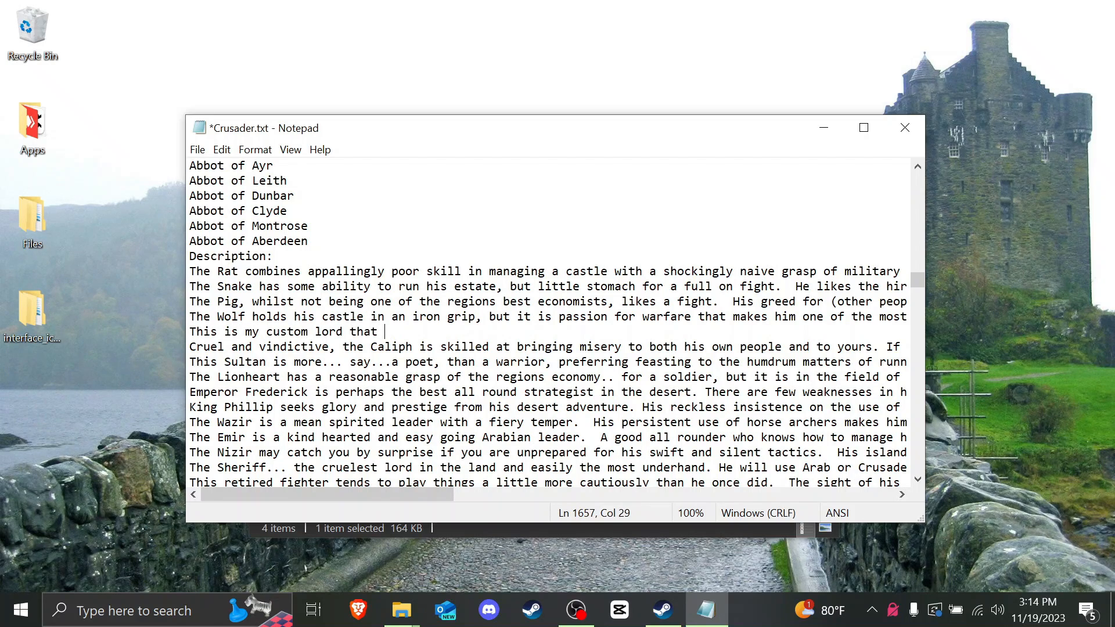
pyautogui.write('I am showing you how to create!')
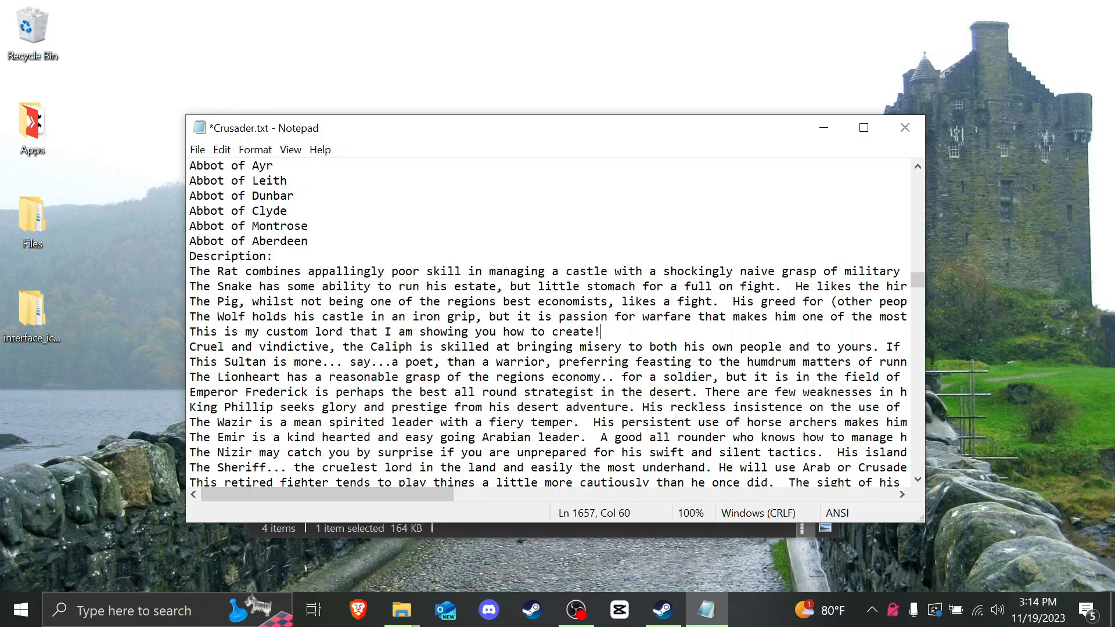
# Step: Step through saladin matches until the (saladin) speech block starting 'The sands of time…' appears
pyautogui.click(315, 377)
pyautogui.hotkey('ctrl', 'f')
pyautogui.click(483, 315)
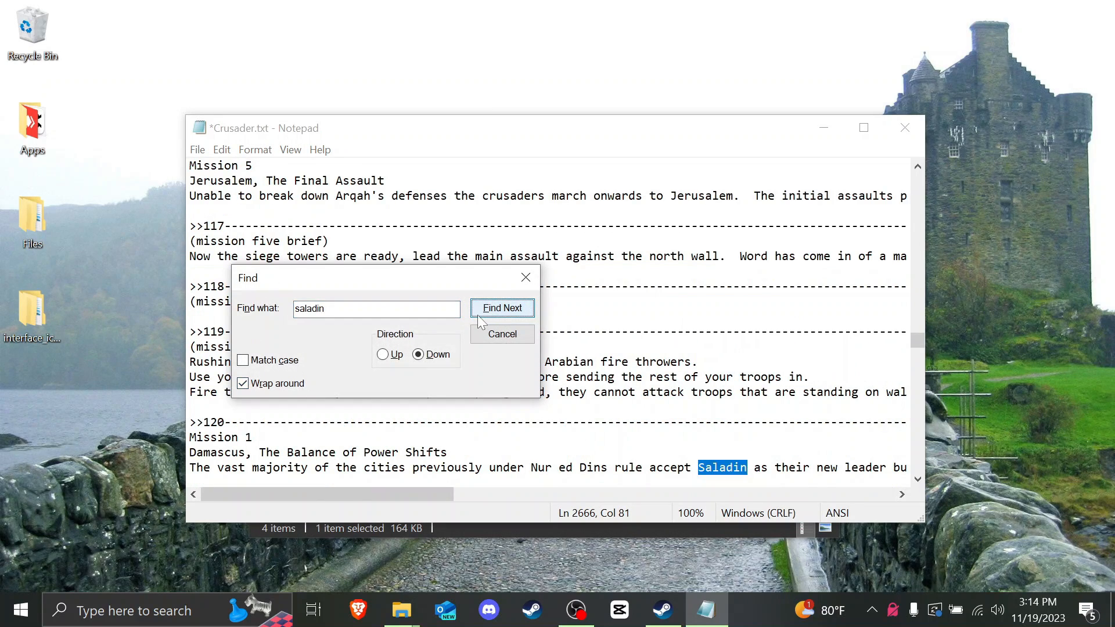
pyautogui.click(487, 313)
pyautogui.moveTo(522, 497); pyautogui.dragTo(215, 500)
pyautogui.scroll(-18, 548, 322)
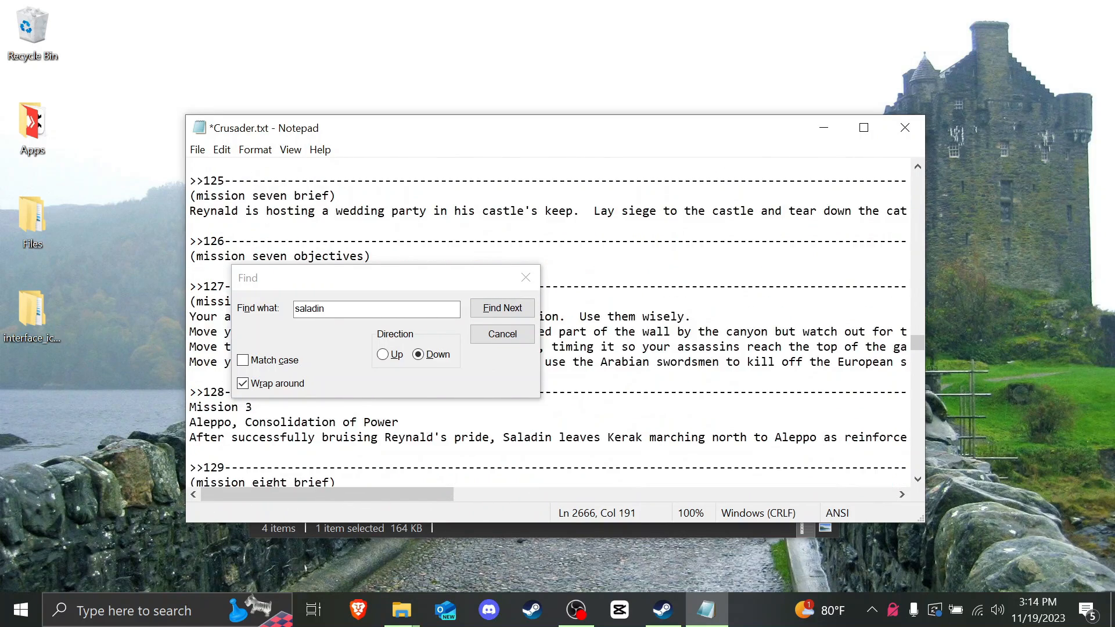
pyautogui.scroll(1, 548, 322)
pyautogui.click(491, 307)
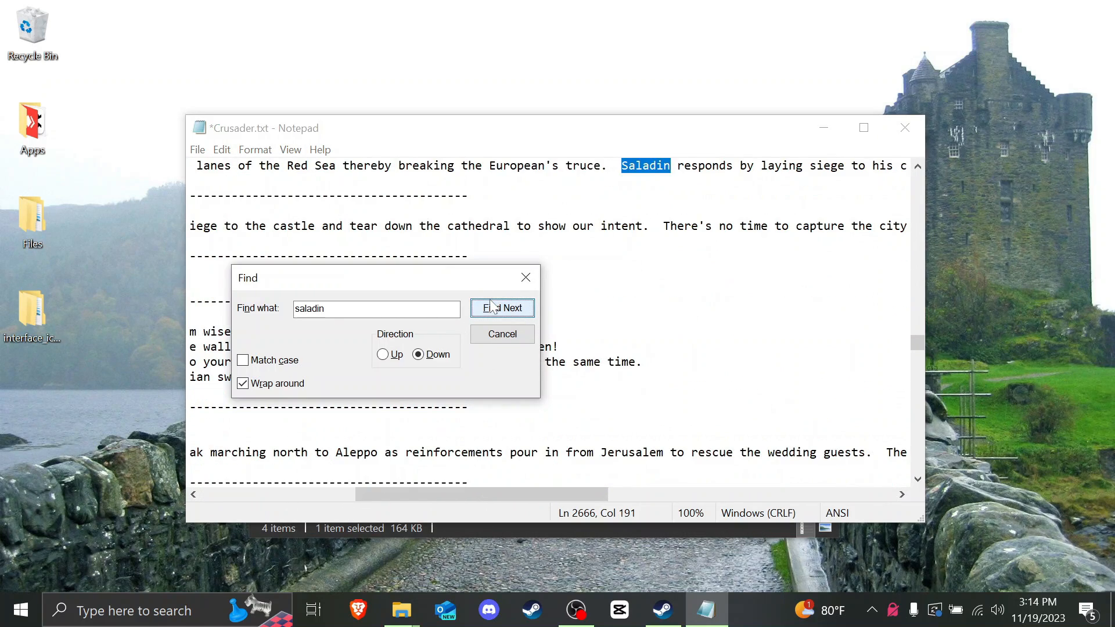
pyautogui.click(491, 308)
pyautogui.click(491, 308)
pyautogui.click(490, 308)
pyautogui.click(491, 308)
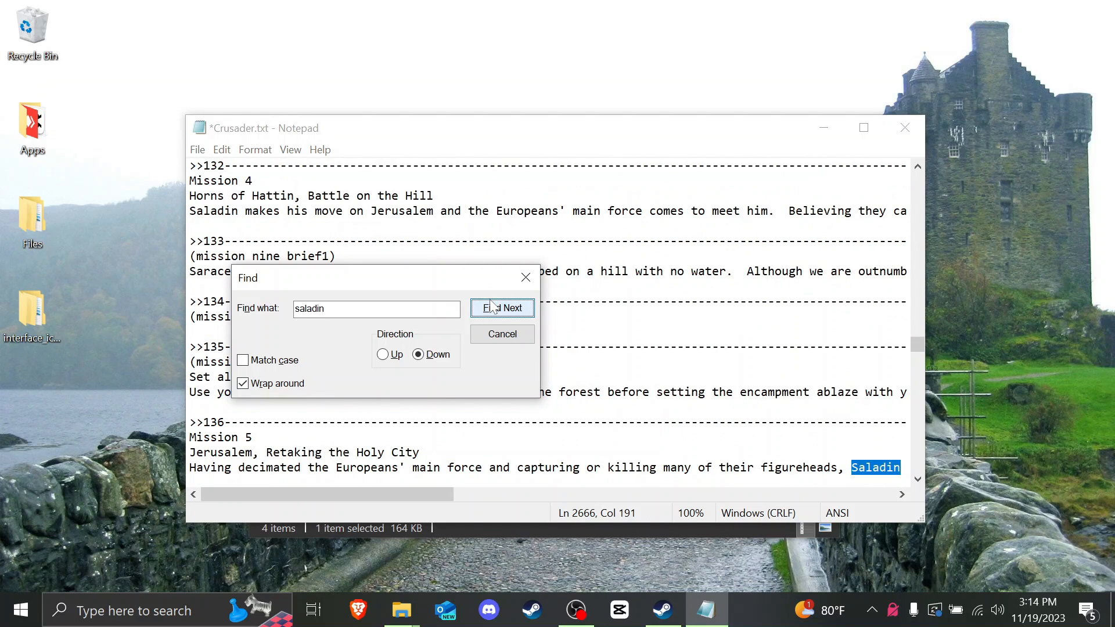
pyautogui.click(491, 308)
pyautogui.click(491, 308)
pyautogui.click(490, 308)
pyautogui.click(491, 308)
pyautogui.click(491, 307)
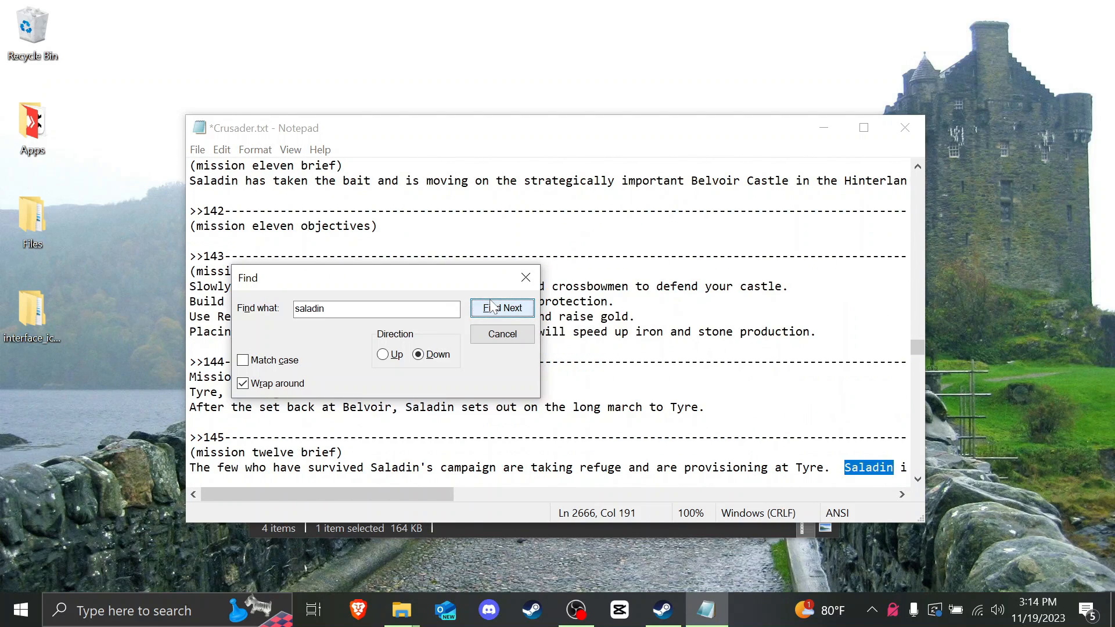
pyautogui.click(491, 308)
pyautogui.click(490, 308)
pyautogui.click(491, 307)
pyautogui.click(491, 308)
pyautogui.click(490, 308)
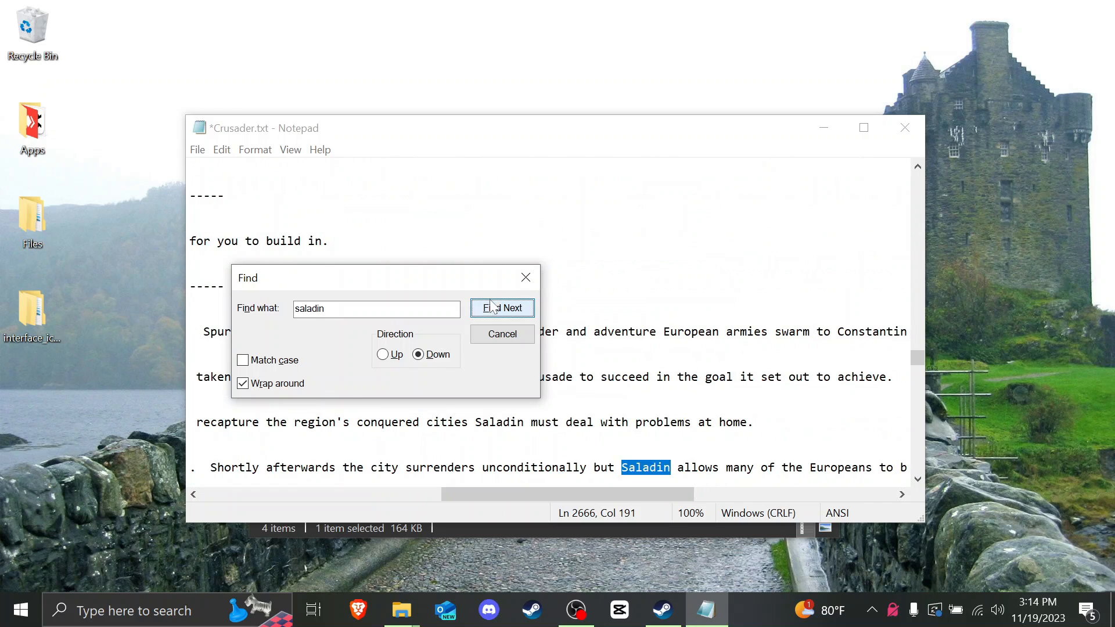
pyautogui.click(490, 308)
pyautogui.click(490, 308)
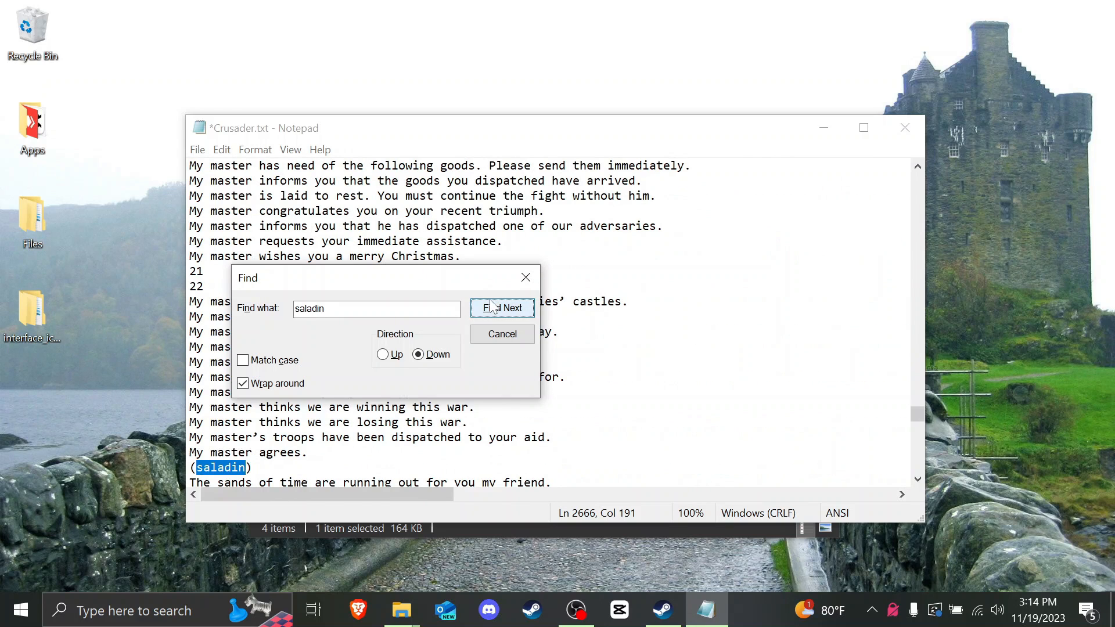
pyautogui.click(525, 277)
pyautogui.scroll(-1, 525, 278)
pyautogui.scroll(-3, 548, 324)
pyautogui.click(281, 301)
pyautogui.scroll(-2, 548, 324)
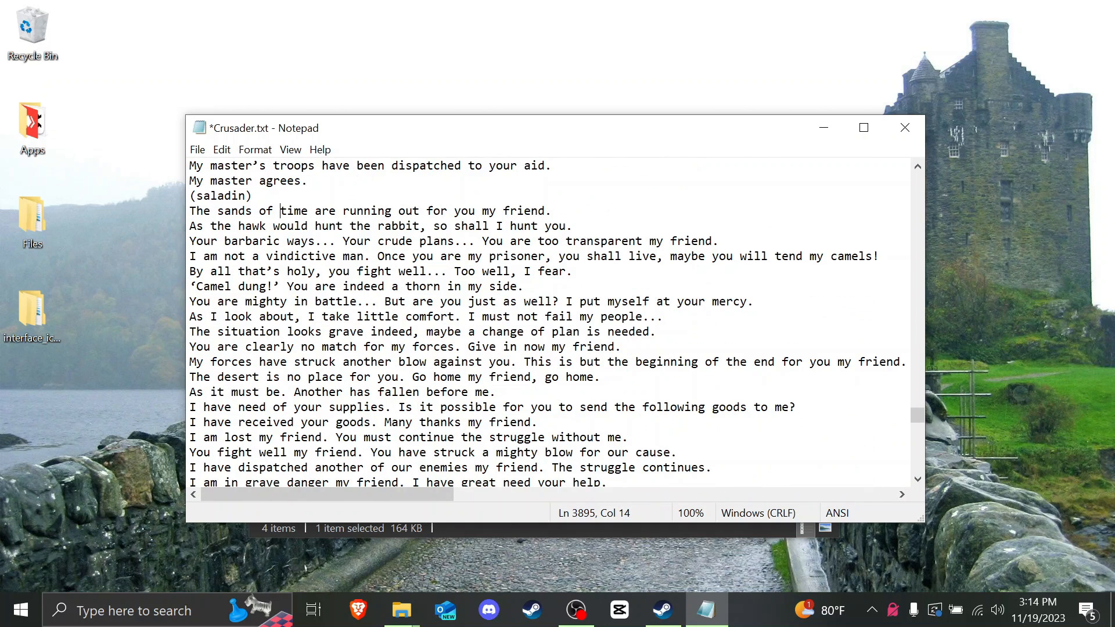
pyautogui.moveTo(190, 211); pyautogui.dragTo(579, 407)
pyautogui.scroll(-7, 548, 323)
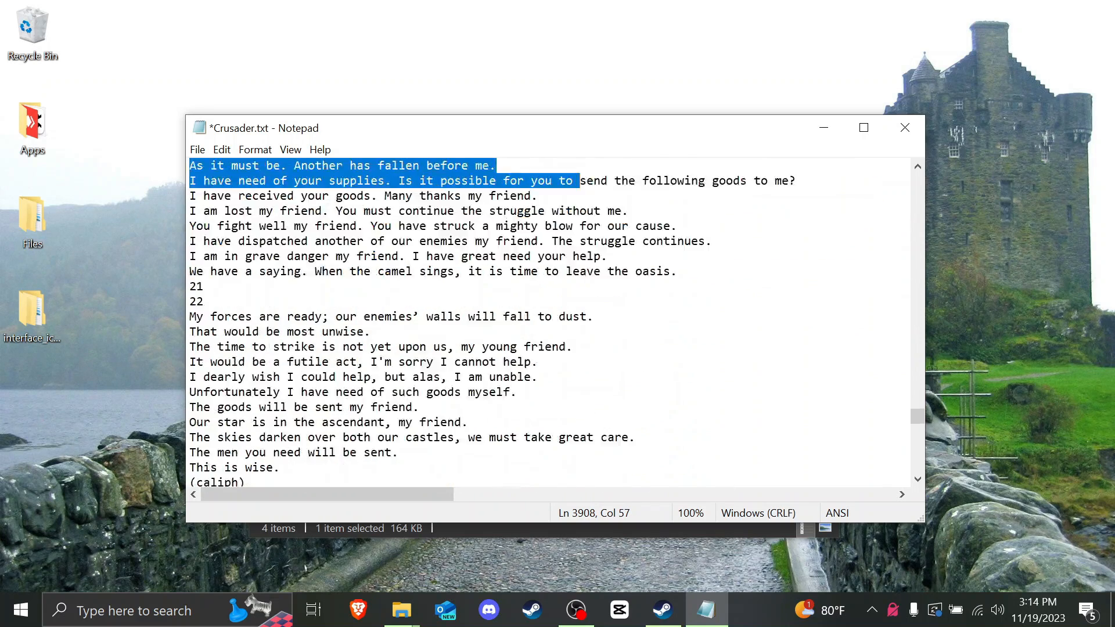
pyautogui.scroll(4, 548, 322)
pyautogui.scroll(5, 548, 322)
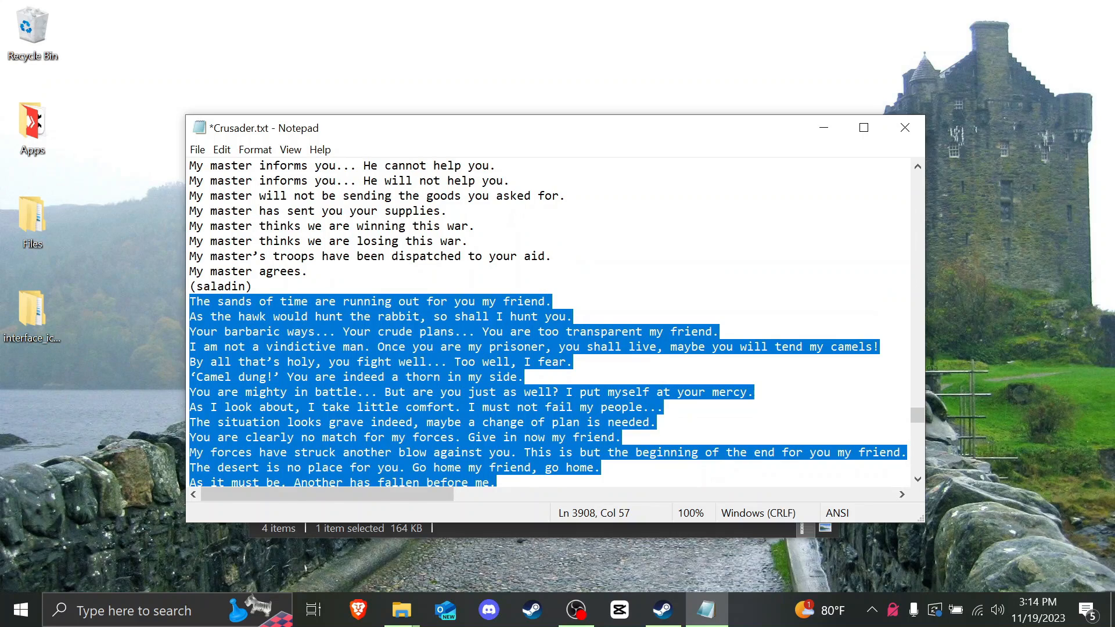
pyautogui.click(294, 317)
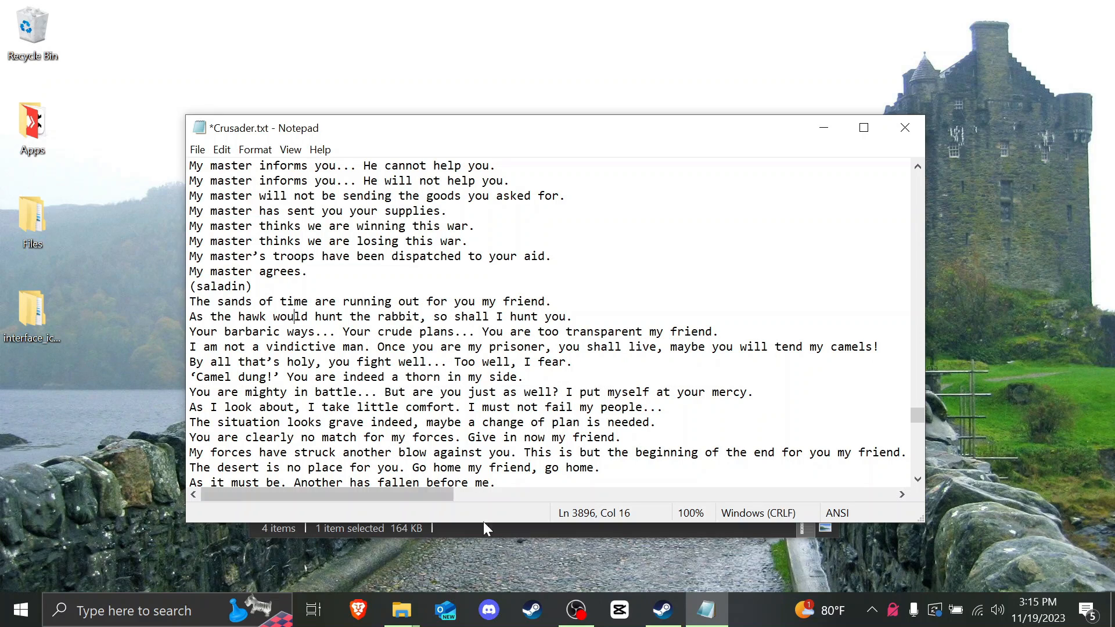
pyautogui.scroll(11, 549, 322)
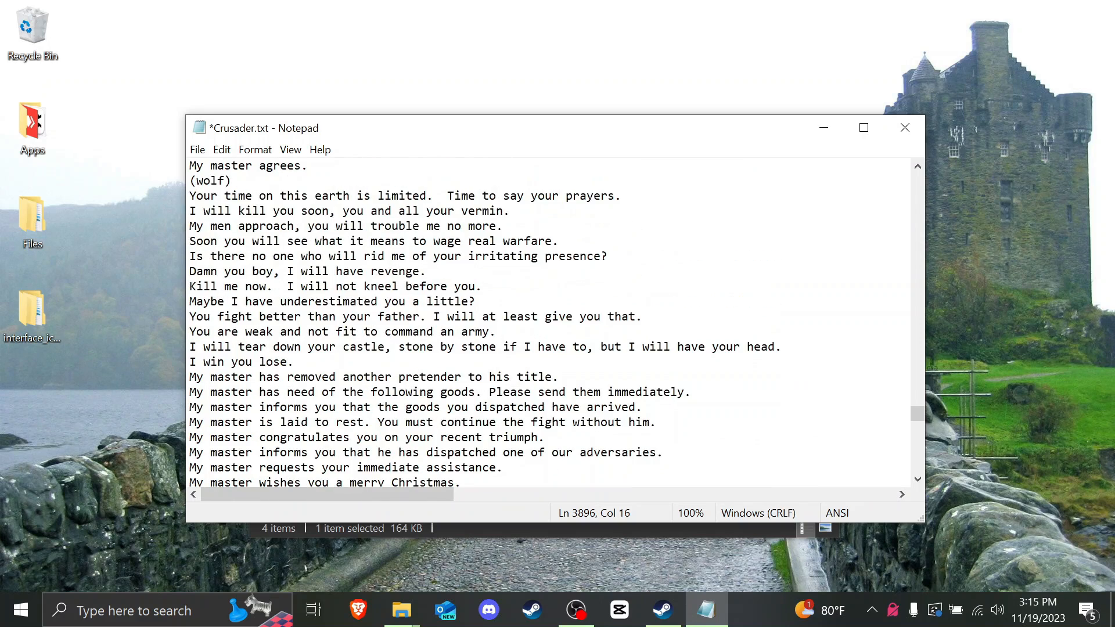
pyautogui.click(377, 347)
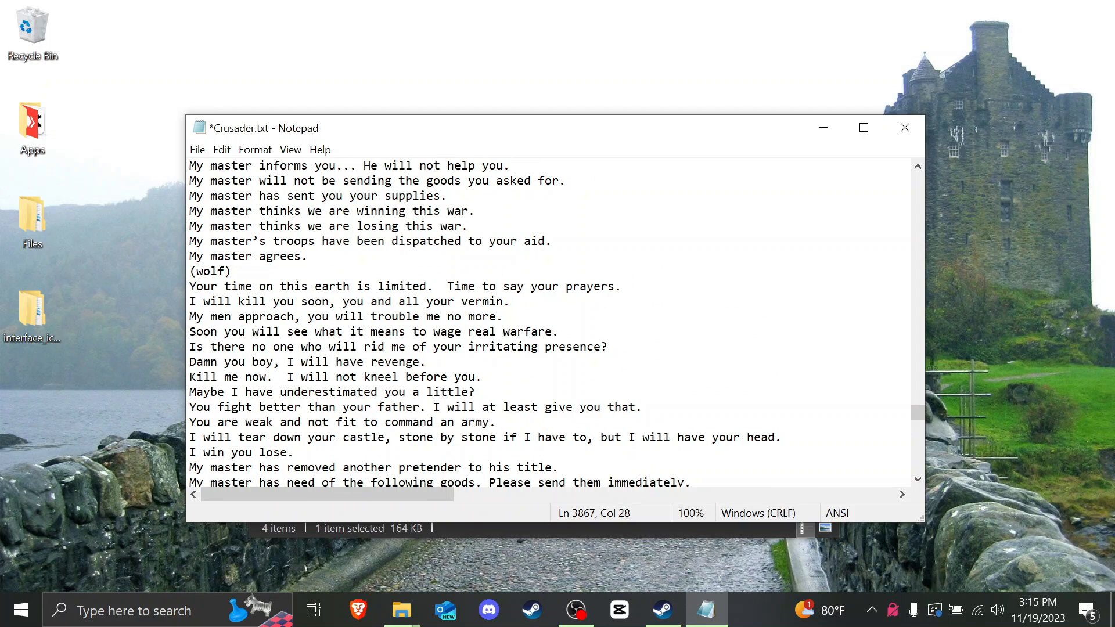
pyautogui.moveTo(189, 286); pyautogui.dragTo(490, 437)
pyautogui.scroll(-2, 321, 241)
pyautogui.click(490, 437)
pyautogui.scroll(8, 490, 438)
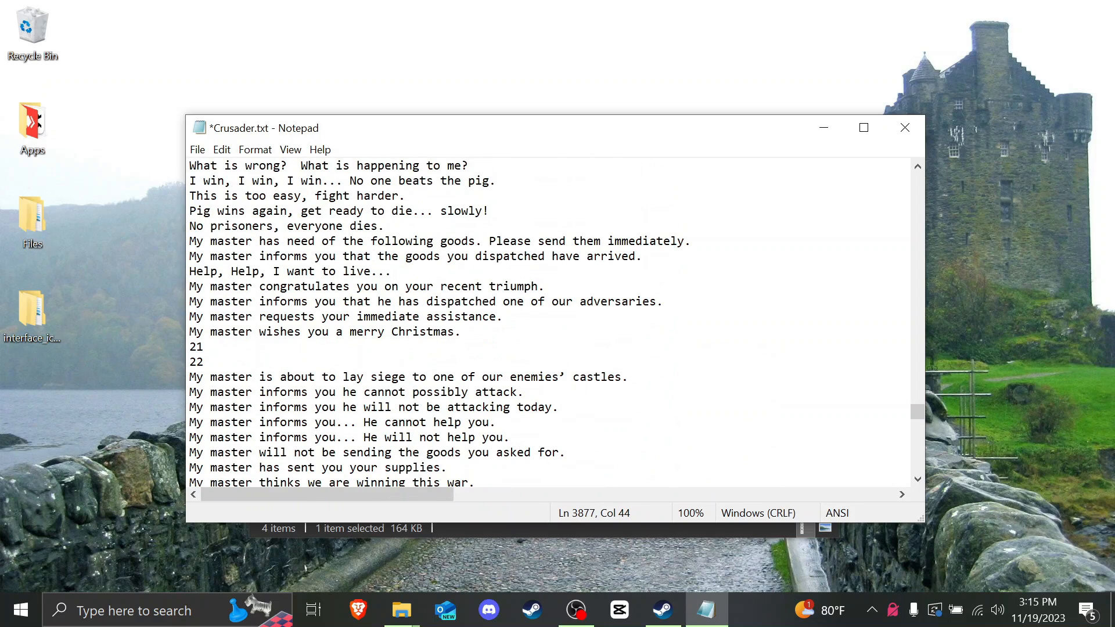
pyautogui.scroll(20, 491, 437)
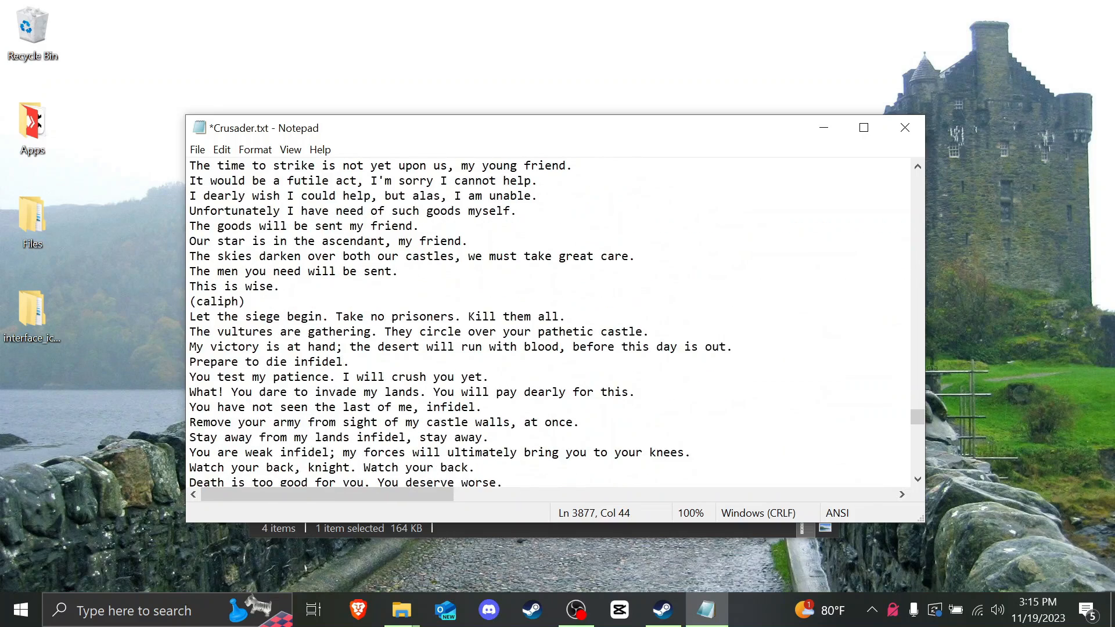
pyautogui.scroll(-2, 548, 322)
pyautogui.scroll(2, 549, 322)
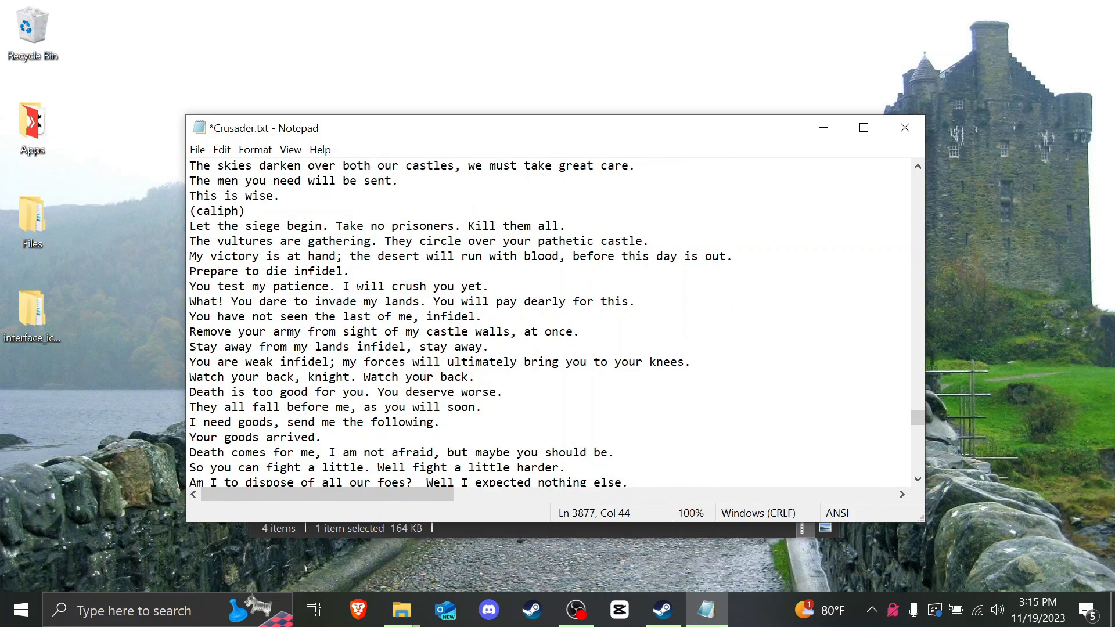
# Step: Select the Saladin speech lines and paste the Caliph's lines, beginning 'Let the siege begin', over them
pyautogui.moveTo(190, 226); pyautogui.dragTo(217, 392)
pyautogui.scroll(-7, 272, 210)
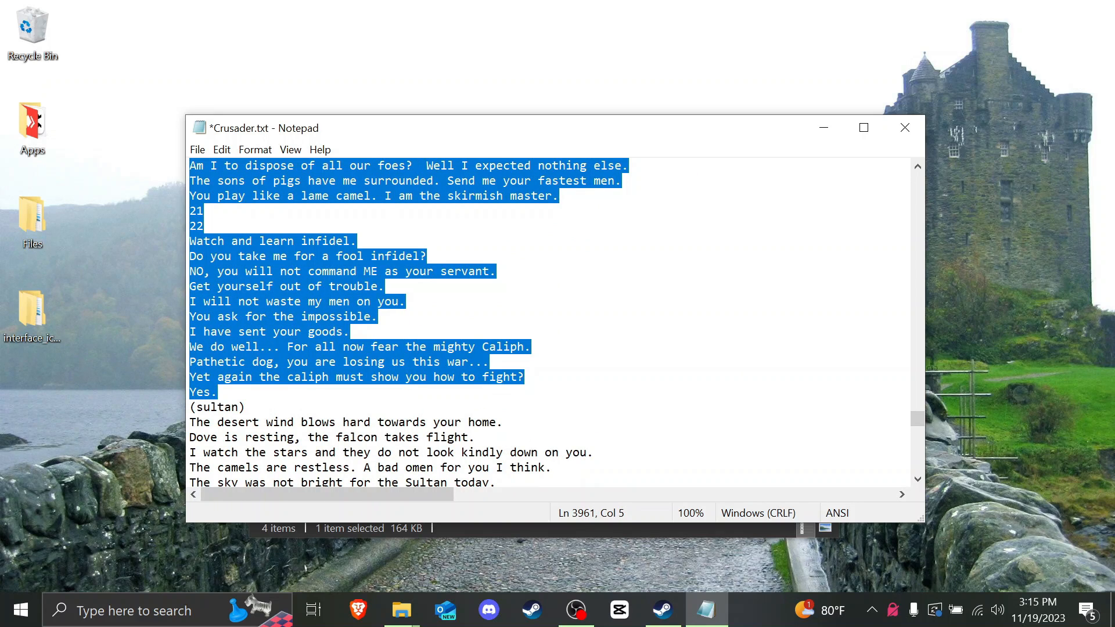
pyautogui.scroll(11, 217, 392)
pyautogui.moveTo(217, 392); pyautogui.dragTo(190, 256)
pyautogui.scroll(8, 217, 392)
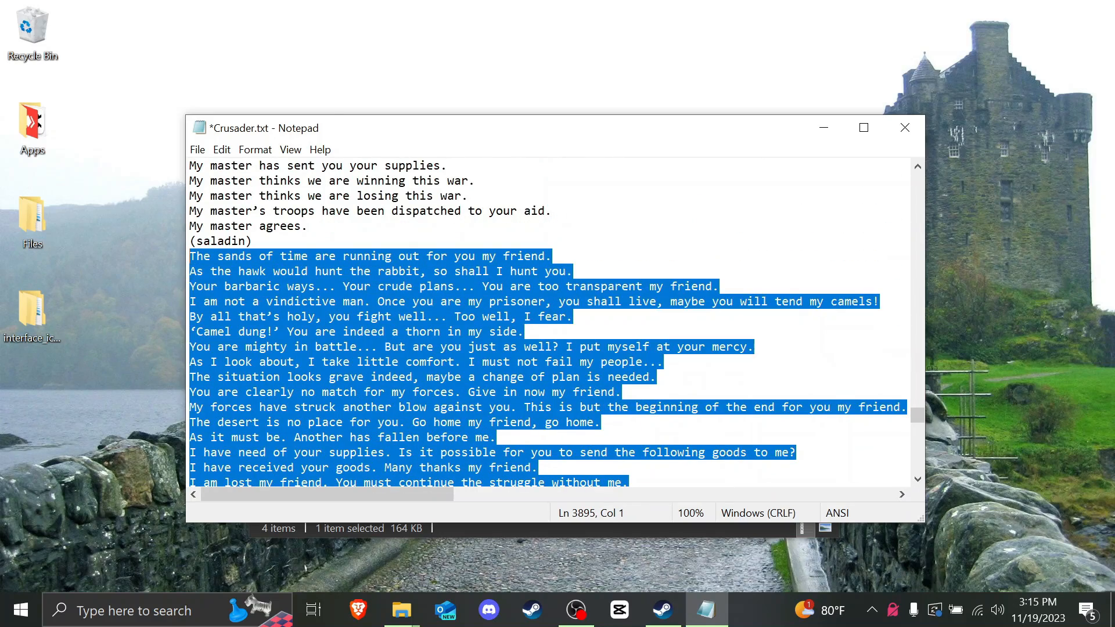
pyautogui.write('Let the siege begin. Take no prisoners. Kill them all. The vultures are gathering. They circle over your pathetic castle. My victory is at hand; the desert will run with blood, before this day is out. Prepare to die infidel. You test my patience. I will crush you yet. What! You dare to invade my lands. You will pay dearly for this. You have not seen the last of me, infidel. Remove your army from sight of my castle walls, at once. Stay away from my lands infidel, stay away. You are weak infidel; my forces will ultimately bring you to your knees. Watch your back, knight. Watch your back. Death is too good for you. You deserve worse. They all fall before me, as you will soon. I need goods, send me the following. Your goods arrived. Death comes for me, I am not afraid, but maybe you should be. So you can fight a little. Well fight a little harder. Am I to dispose of all our foes?  Well I expected nothing else. The sons of pigs have me surrounded. Send me your fastest men. You play like a lame camel. I am the skirmish master. 21 22 Watch and learn infidel. Do you take me for a fool infidel? NO, you will not command ME as your servant. Get yourself out of trouble. I will not waste my men on you. You ask for the impossible. I have sent your goods. We do well... For all now fear the mighty Caliph. Pathetic dog, you are losing us this war... Yet again the caliph must show you how to fight? Yes.')
pyautogui.scroll(8, 549, 322)
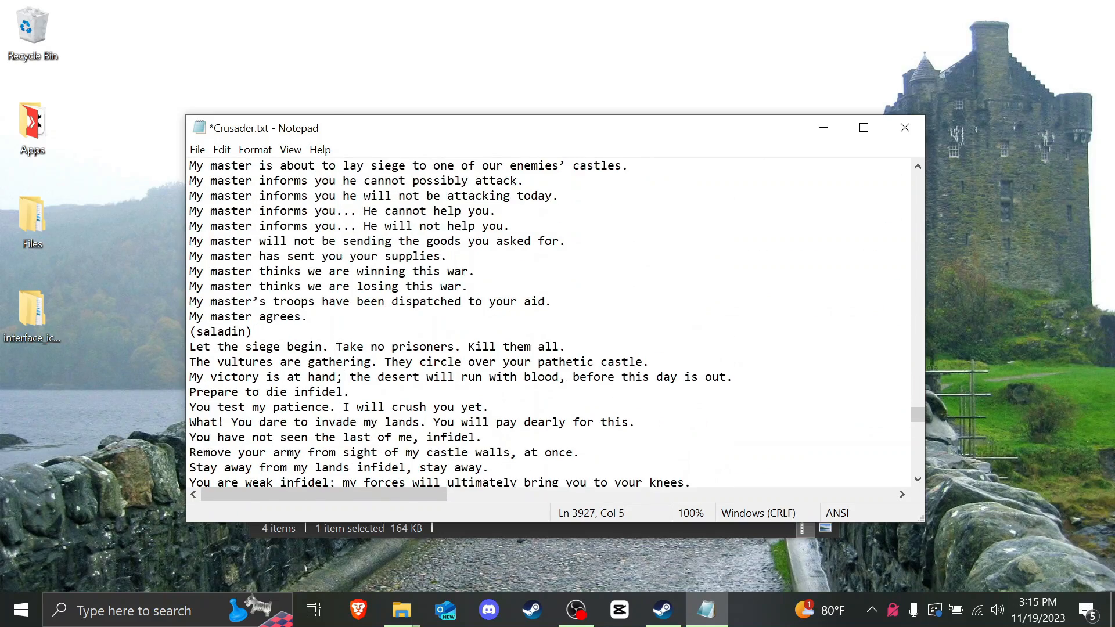
pyautogui.scroll(-4, 548, 322)
pyautogui.scroll(-6, 549, 322)
pyautogui.scroll(6, 549, 322)
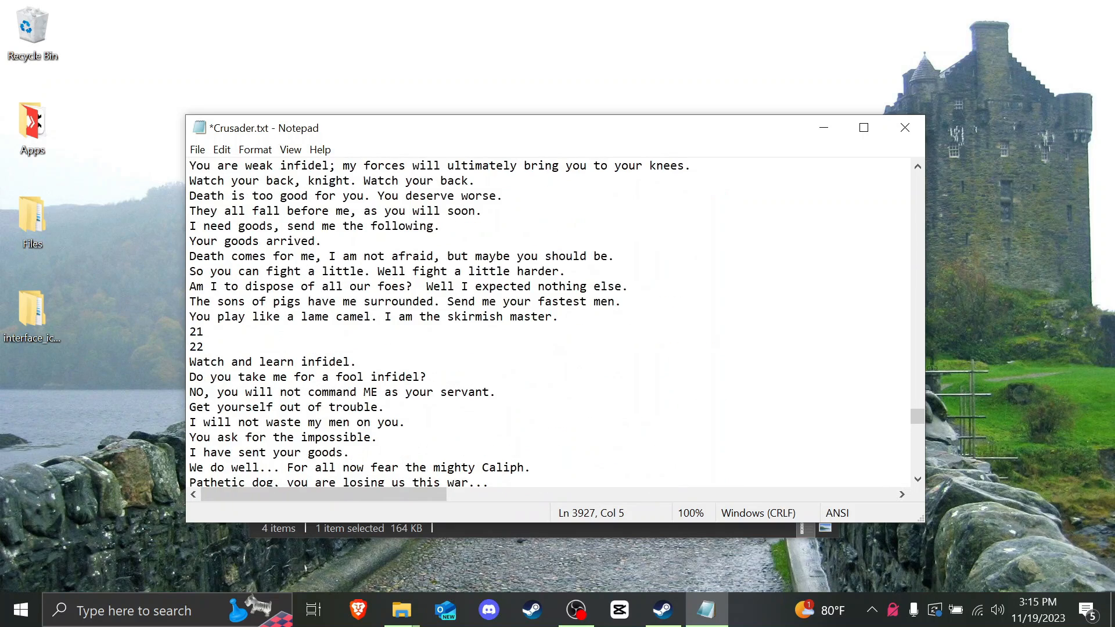
pyautogui.scroll(2, 549, 323)
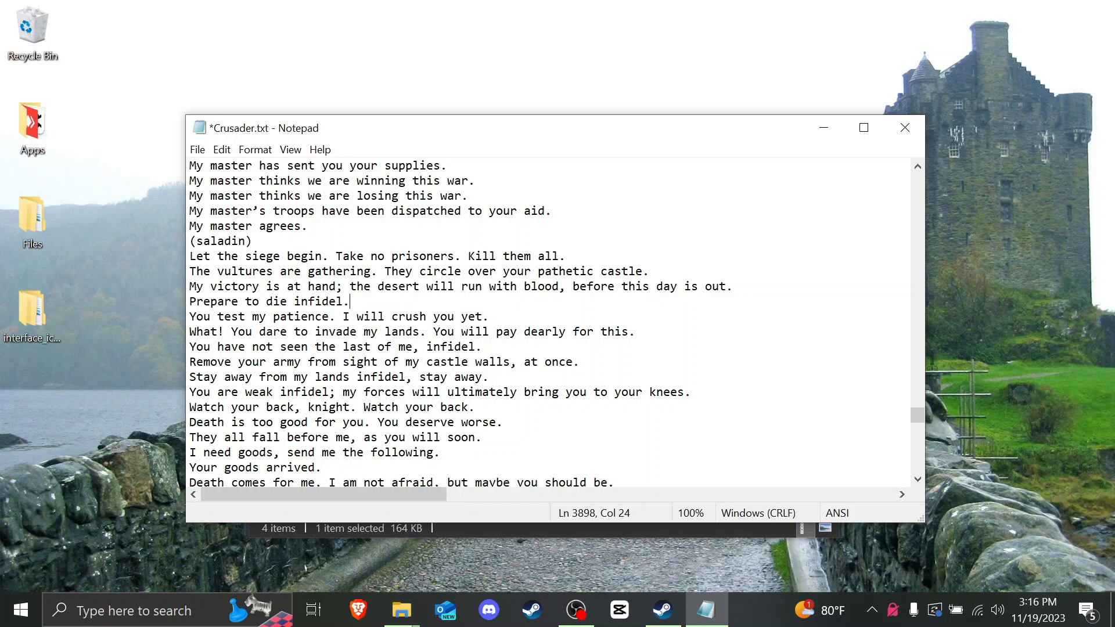
# Step: Save the edited Crusader.txt through the File menu
pyautogui.moveTo(350, 301); pyautogui.dragTo(190, 301)
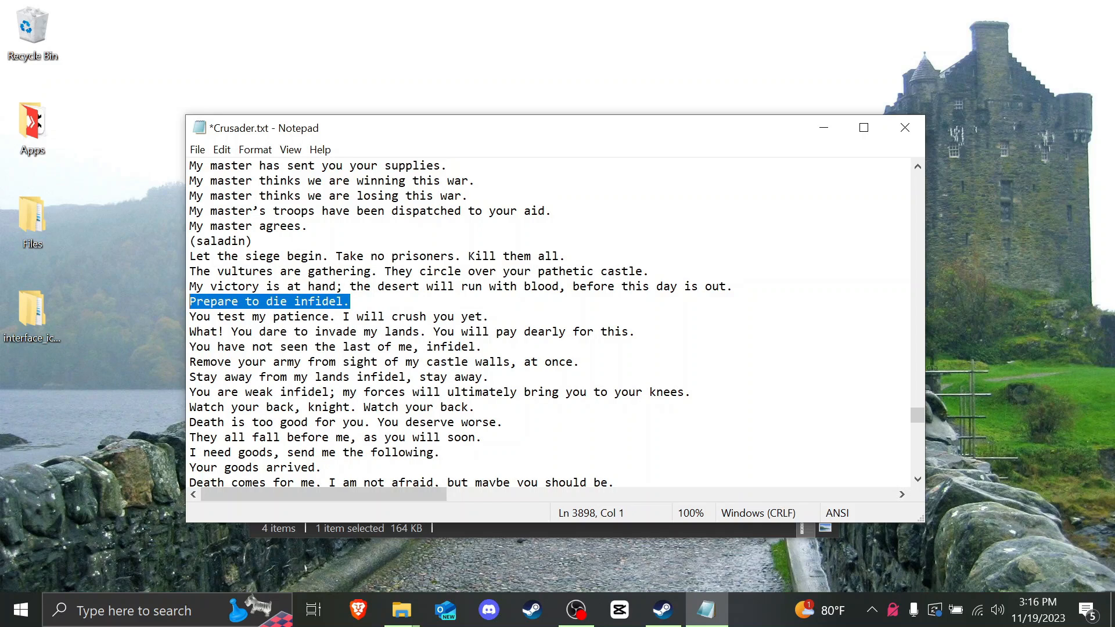
pyautogui.click(218, 301)
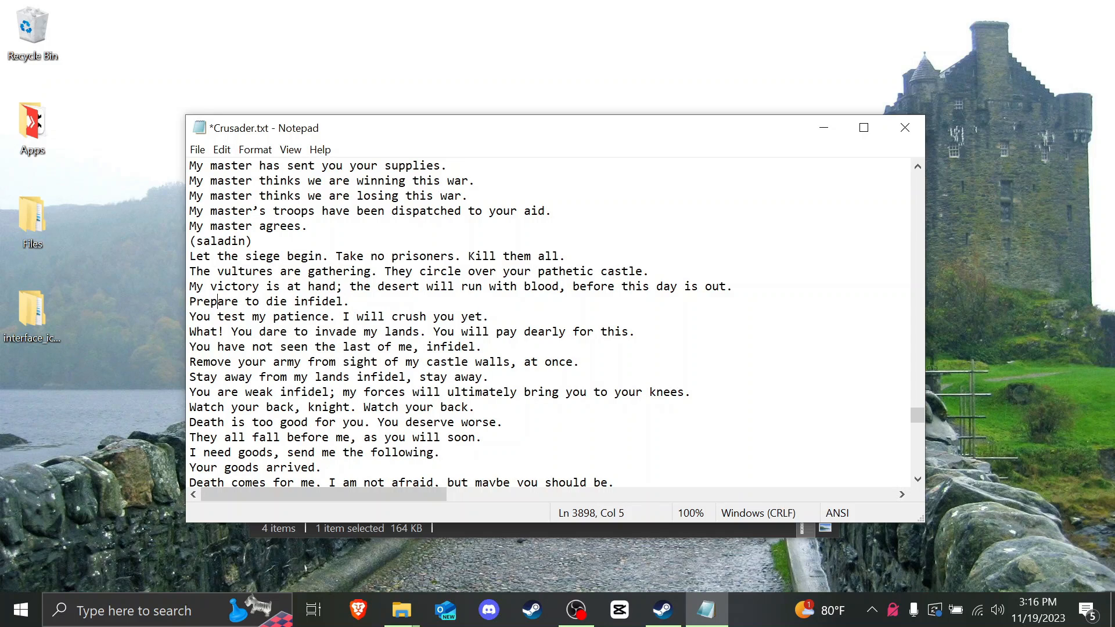
pyautogui.click(197, 150)
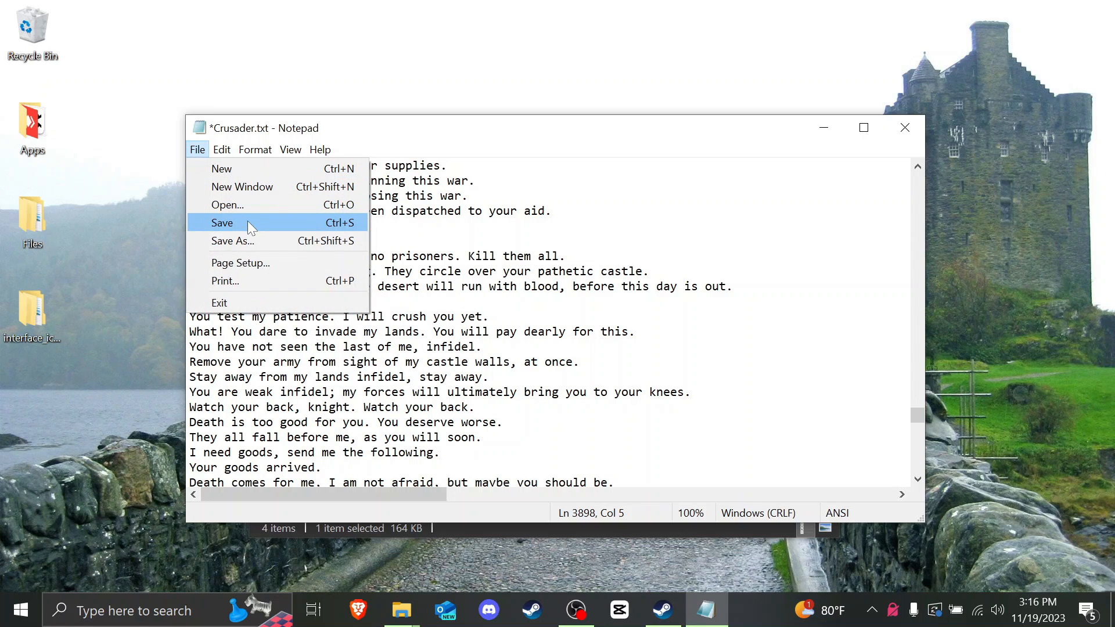
pyautogui.click(248, 222)
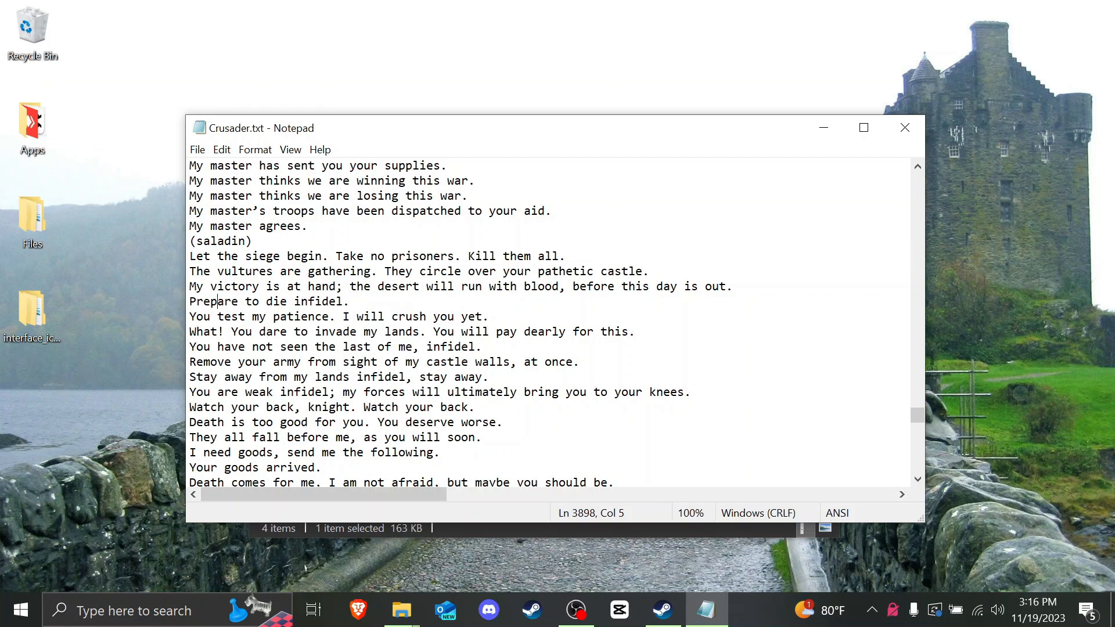
# Step: Close Notepad and run ff_tex_cru.exe to rebuild cr.tex
pyautogui.click(903, 128)
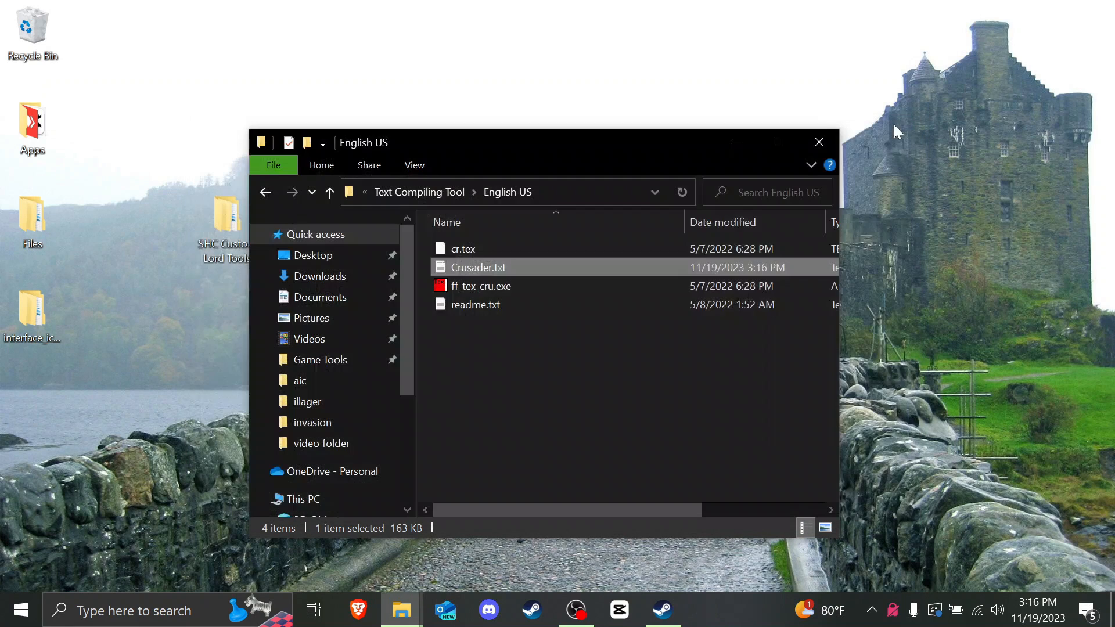
pyautogui.click(560, 370)
pyautogui.click(487, 285)
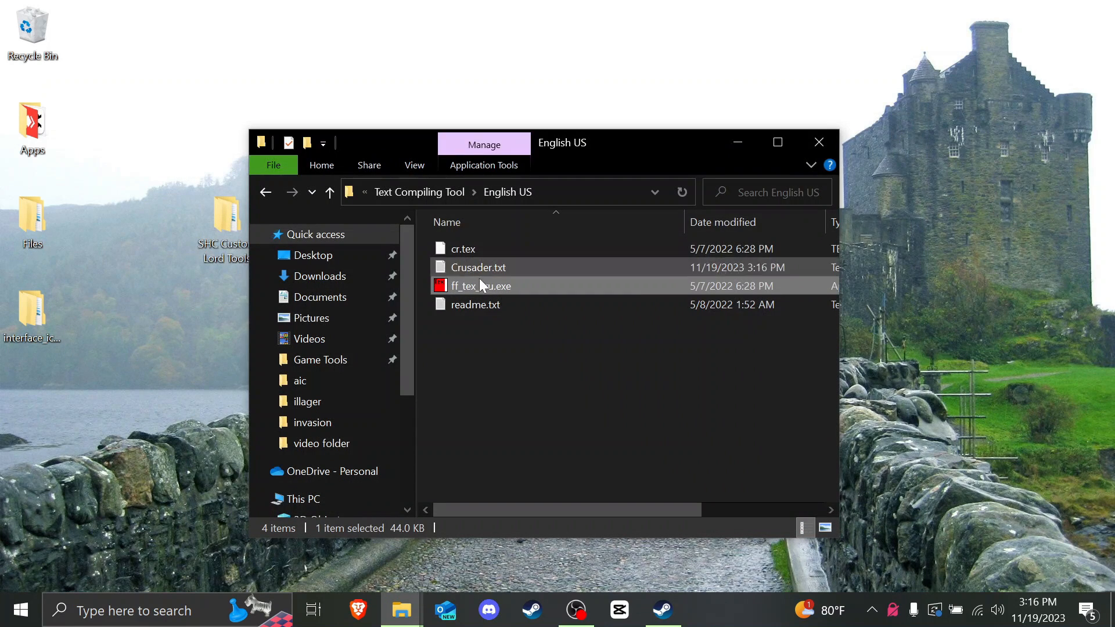
pyautogui.doubleClick(514, 287)
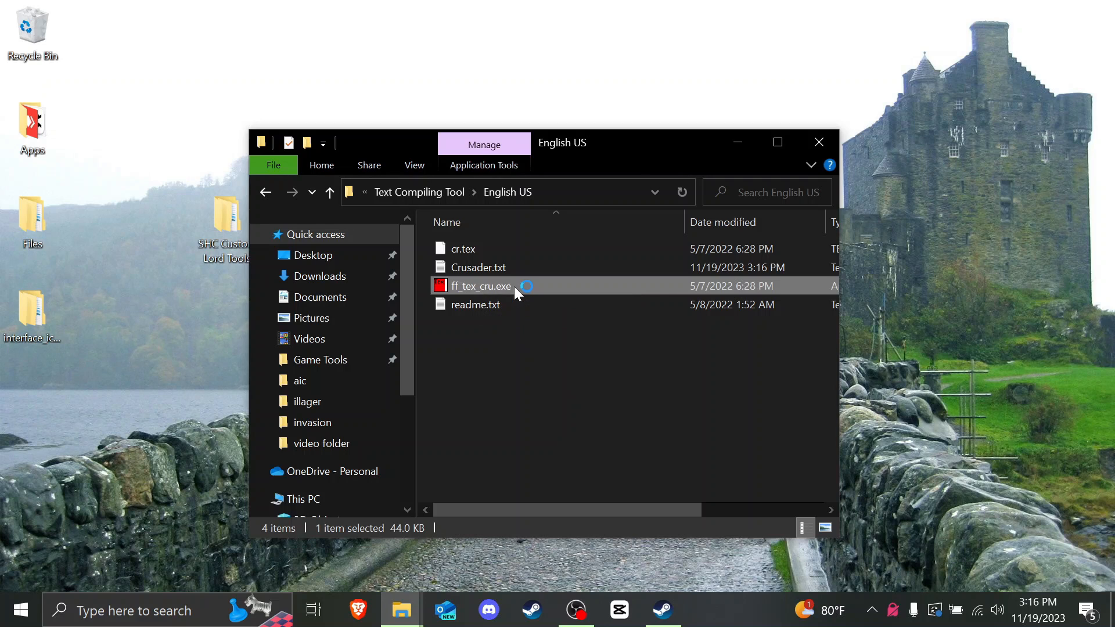
pyautogui.click(507, 337)
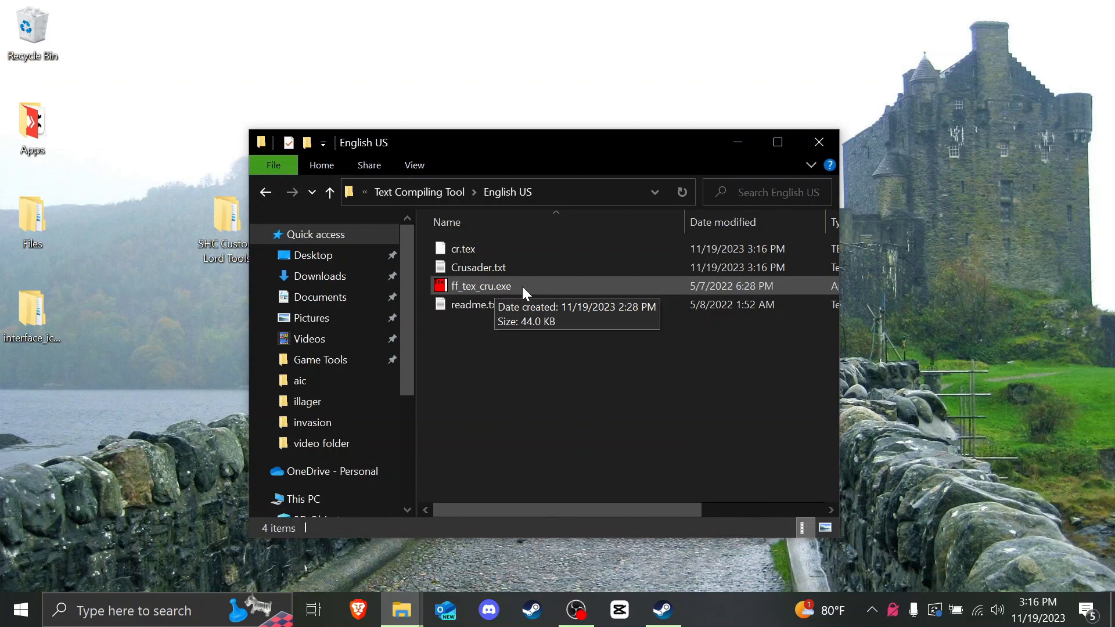
# Step: Copy the rebuilt cr.tex file
pyautogui.click(476, 252)
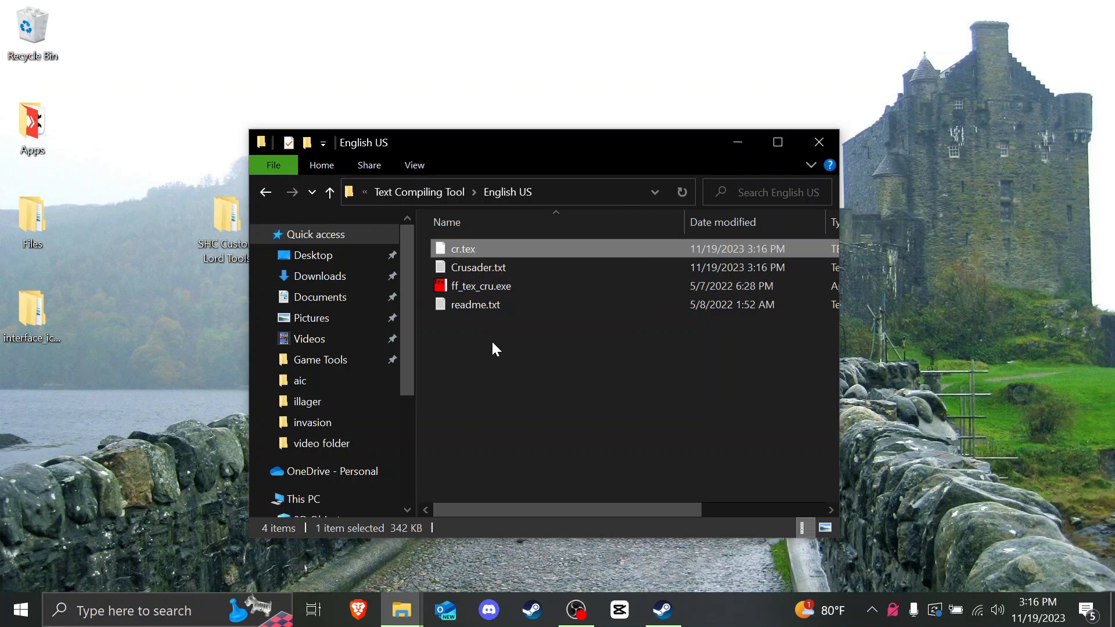
pyautogui.rightClick(458, 249)
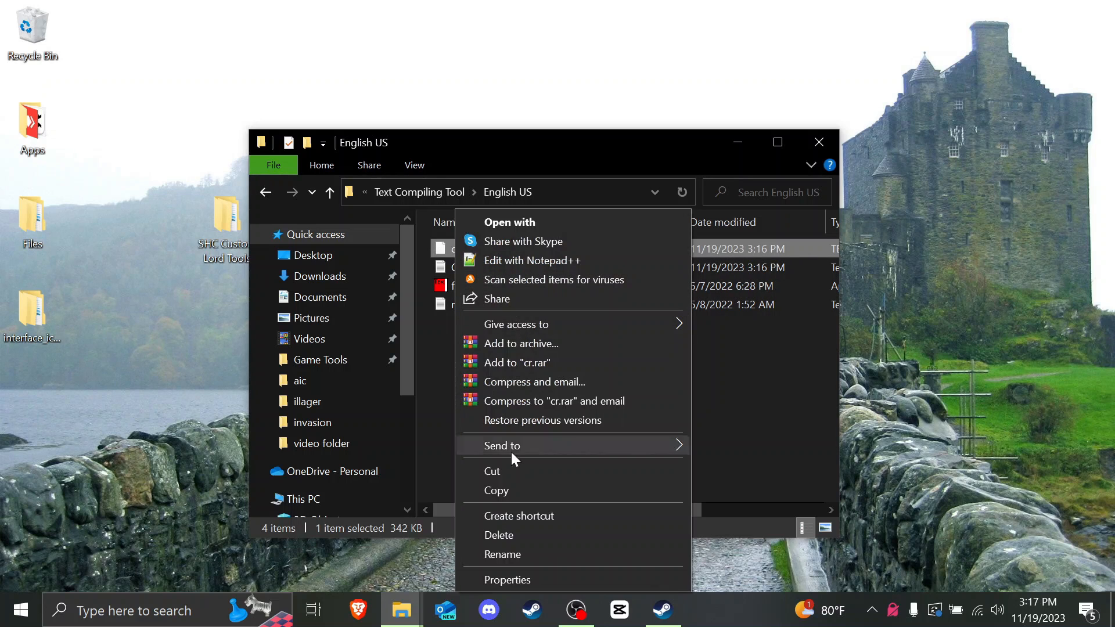
pyautogui.click(503, 482)
# Step: Open the Stronghold Crusader Extreme game folder from its desktop shortcut
pyautogui.click(737, 142)
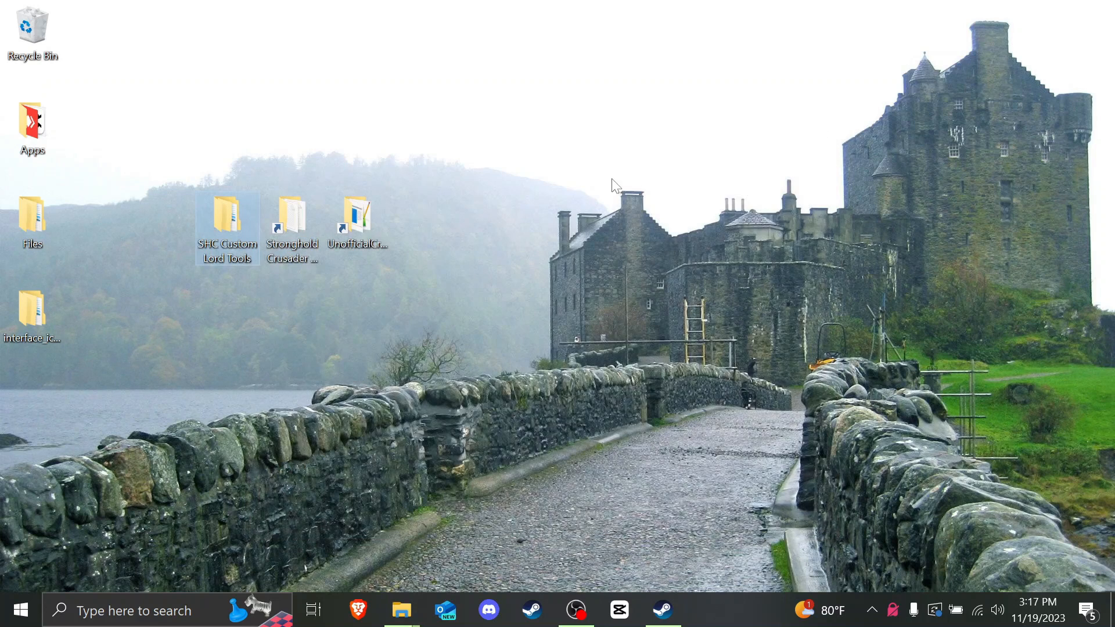
pyautogui.click(295, 218)
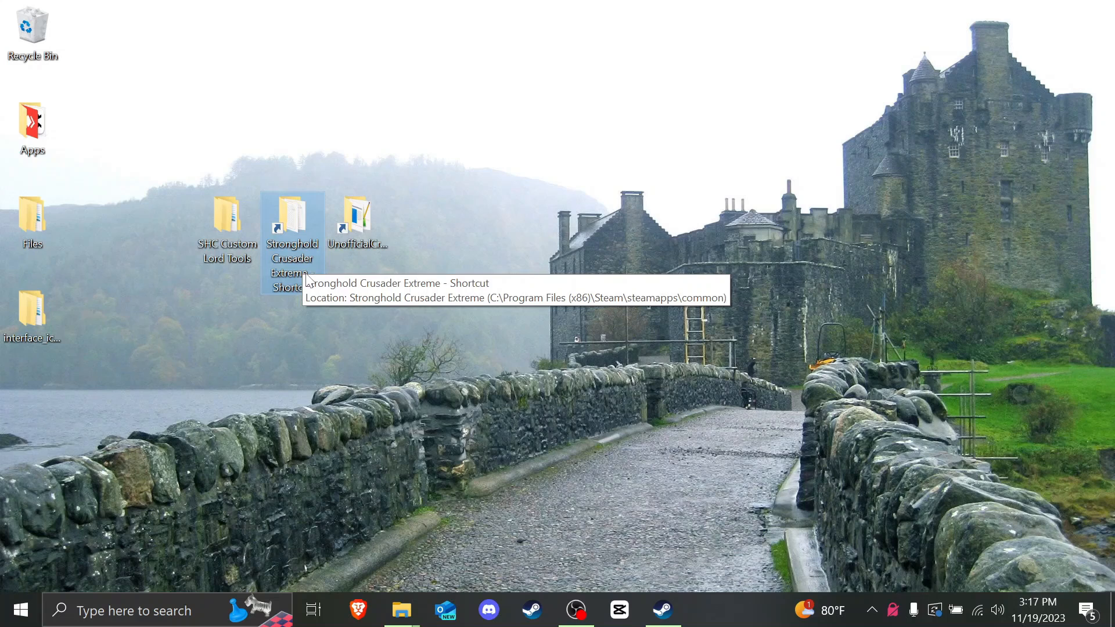
pyautogui.doubleClick(305, 219)
pyautogui.scroll(4, 307, 222)
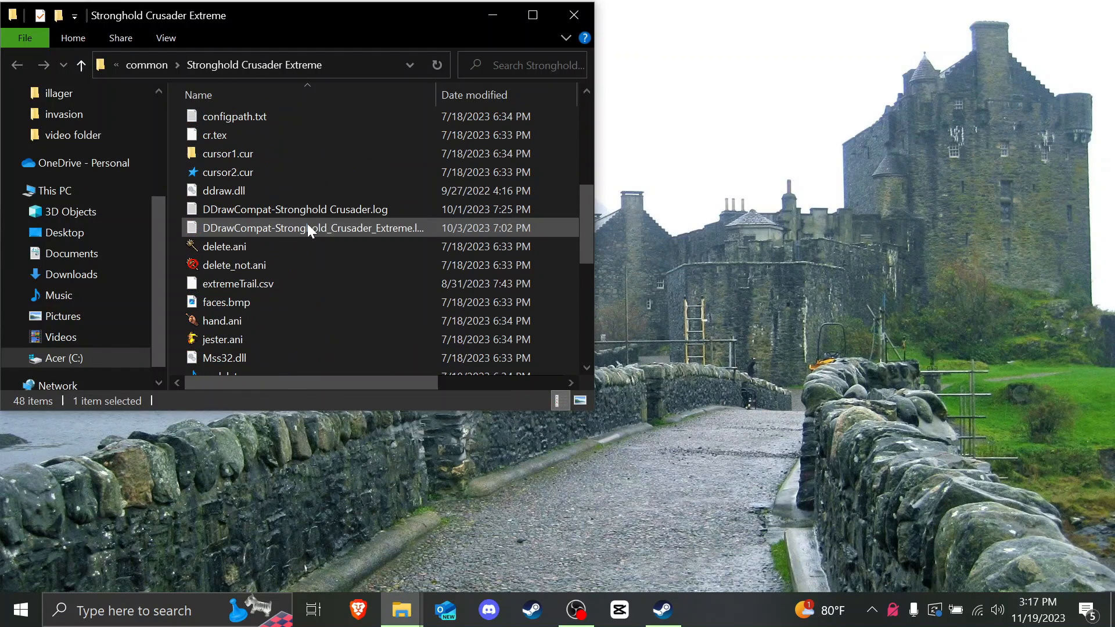
# Step: Rename the game's original cr.tex to cr_.tex and paste the new cr.tex into the folder
pyautogui.click(236, 189)
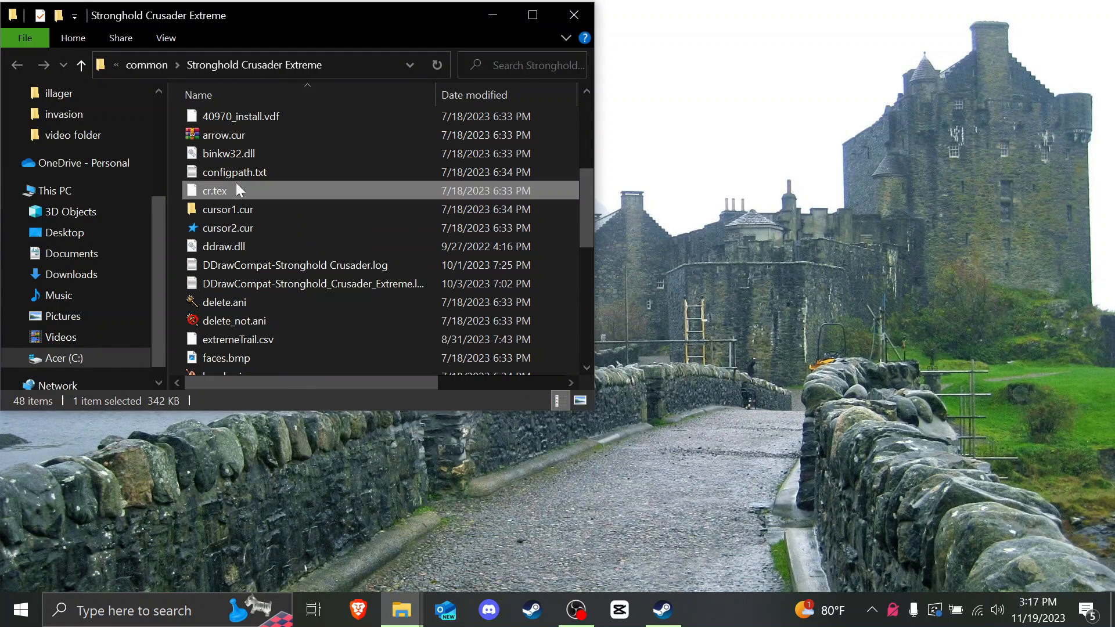
pyautogui.rightClick(176, 192)
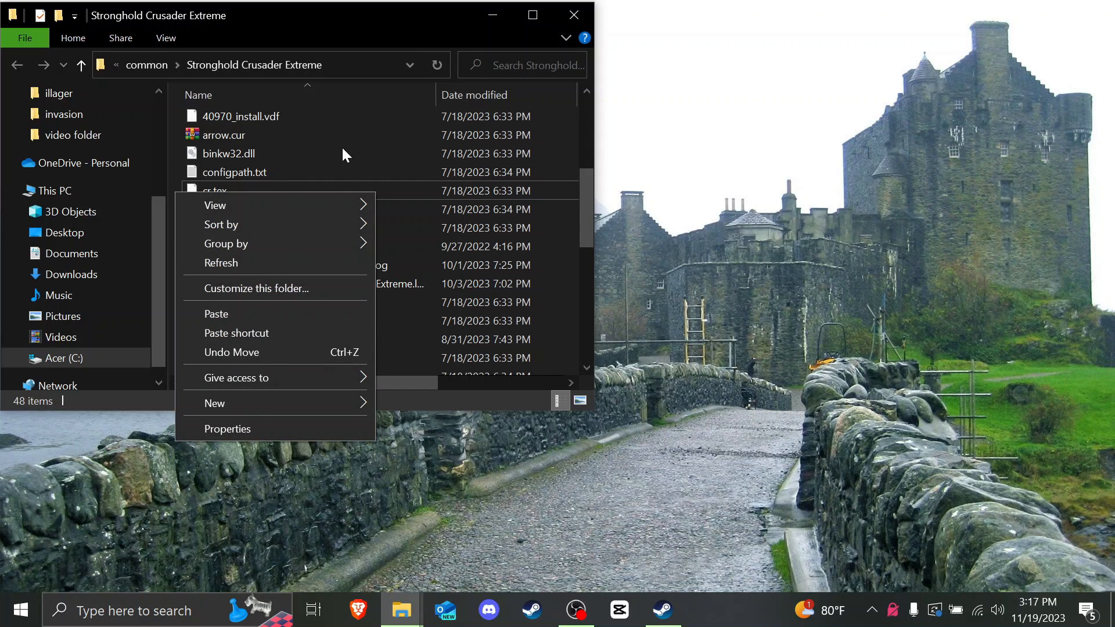
pyautogui.click(299, 184)
pyautogui.rightClick(298, 184)
pyautogui.click(368, 504)
pyautogui.press('Right')
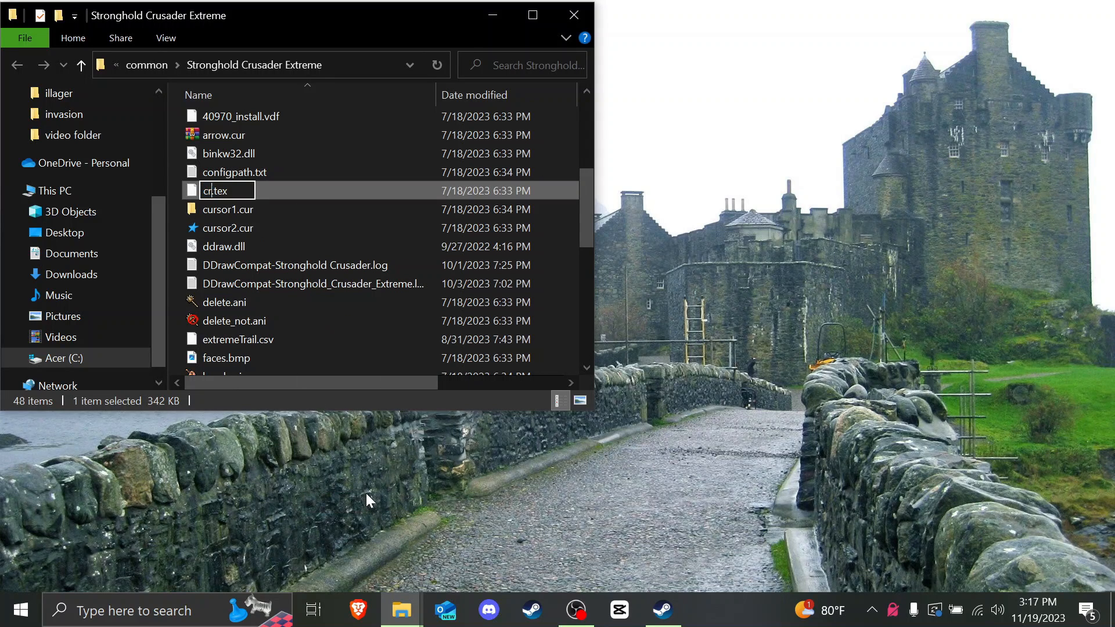
pyautogui.write('_old')
pyautogui.rightClick(179, 194)
pyautogui.click(249, 317)
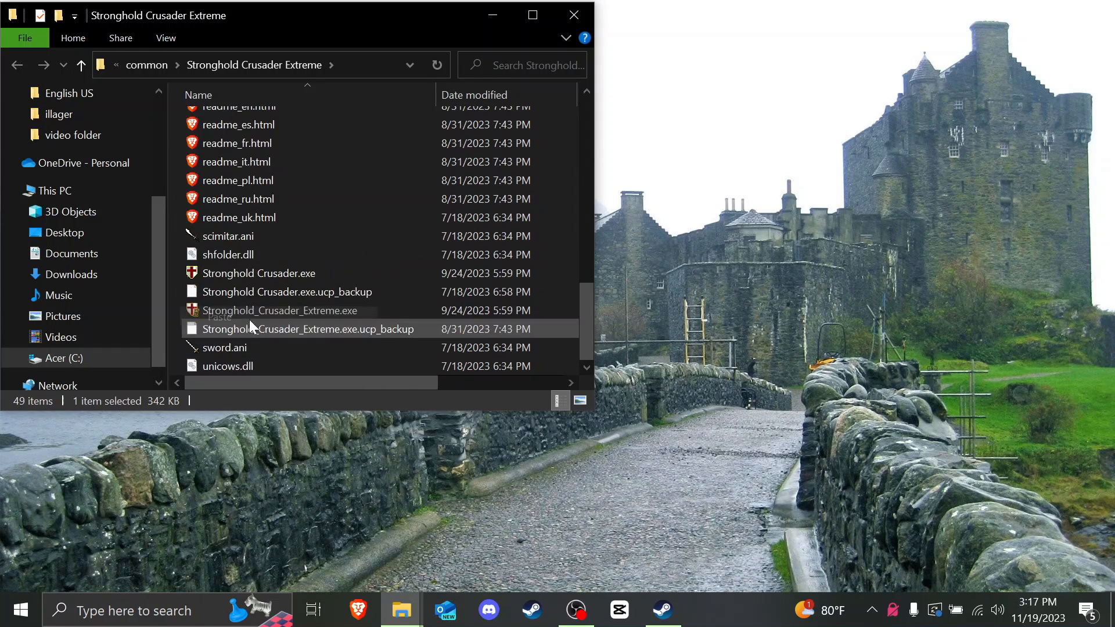
pyautogui.scroll(12, 249, 319)
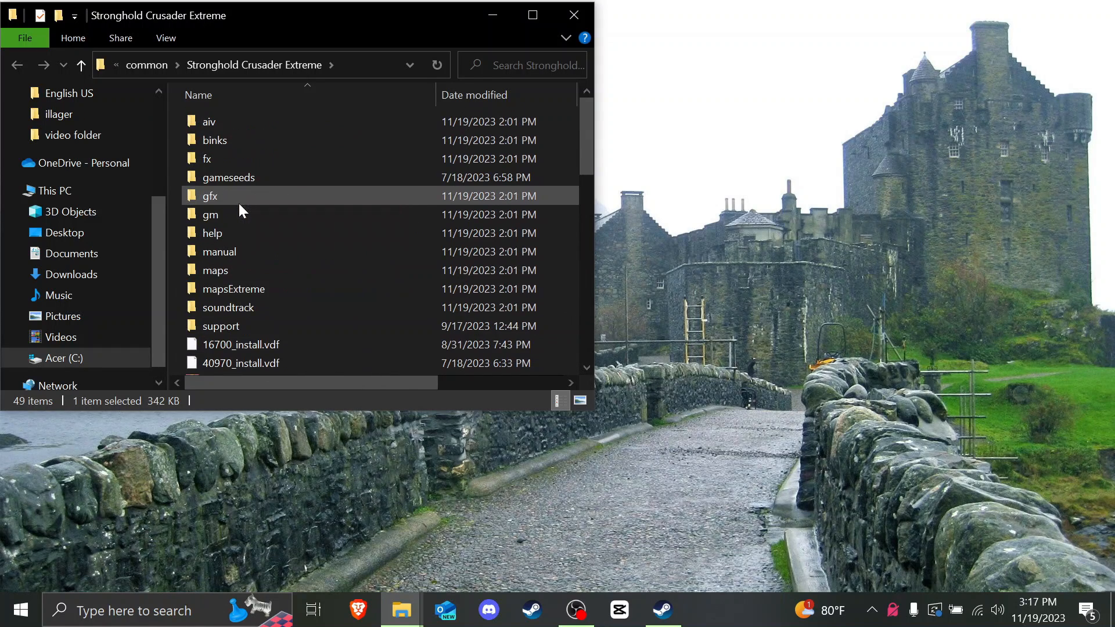
pyautogui.moveTo(348, 13); pyautogui.dragTo(660, 128)
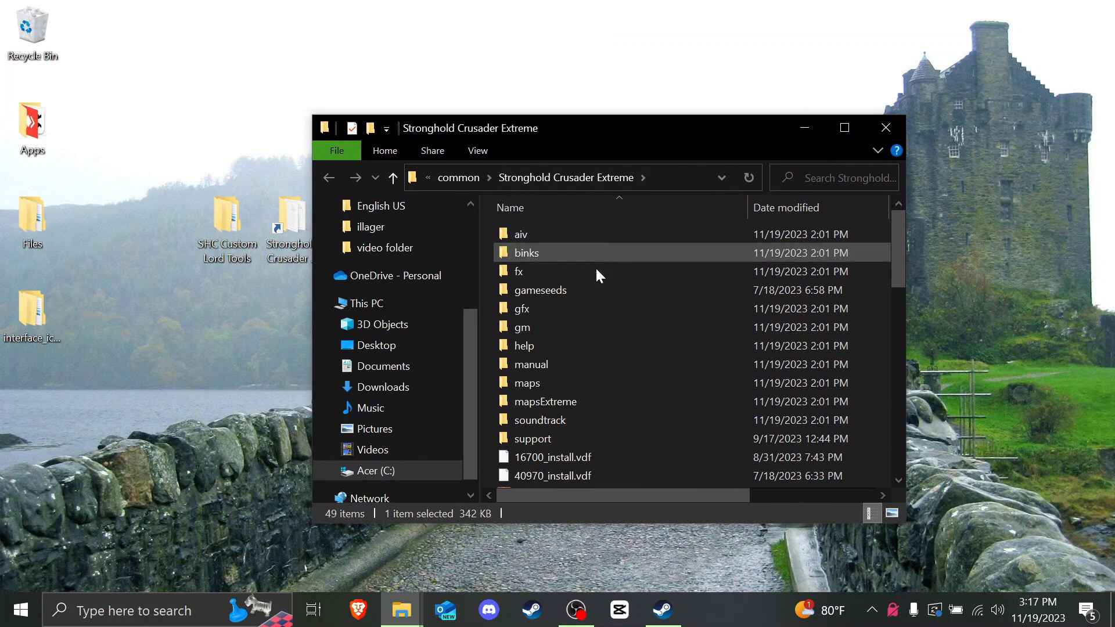
pyautogui.doubleClick(549, 271)
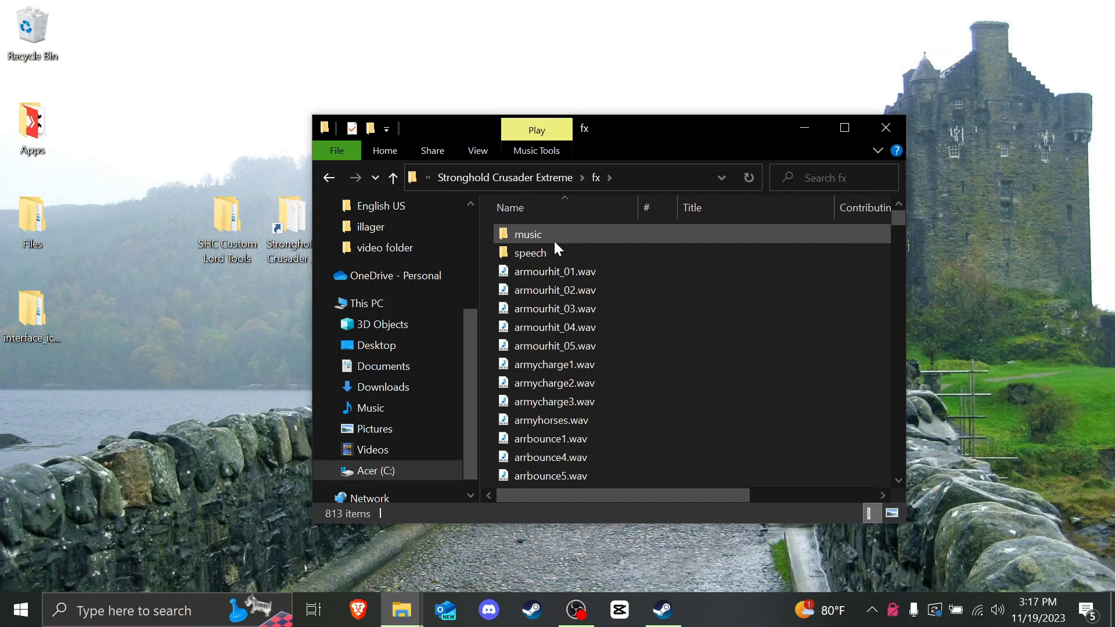
pyautogui.doubleClick(548, 251)
pyautogui.scroll(-8, 639, 290)
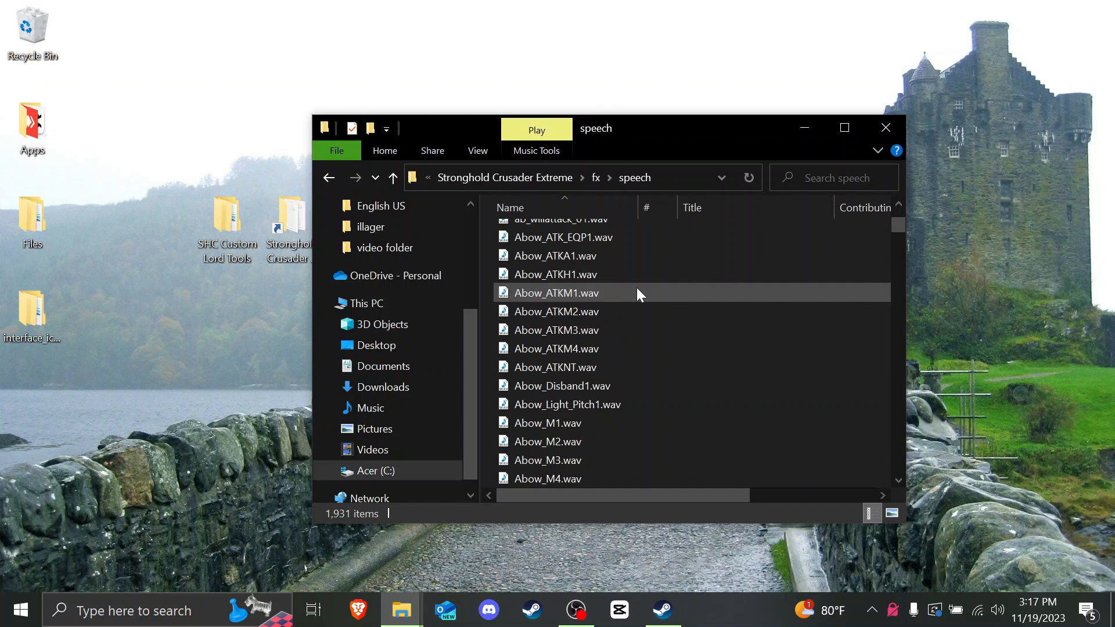
pyautogui.scroll(-20, 637, 288)
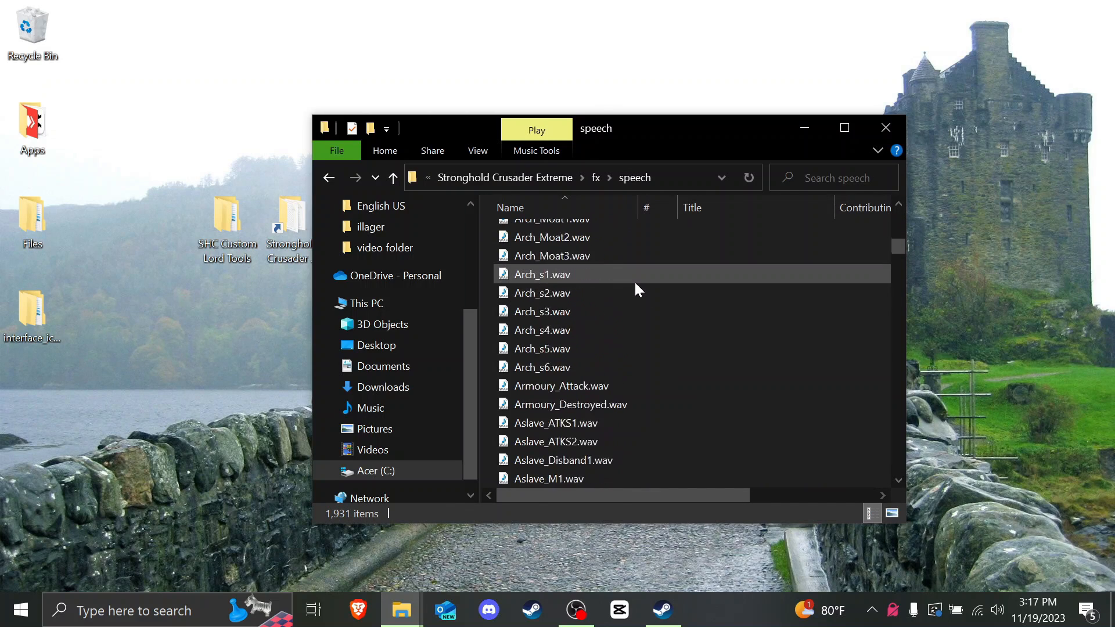
pyautogui.scroll(-20, 634, 281)
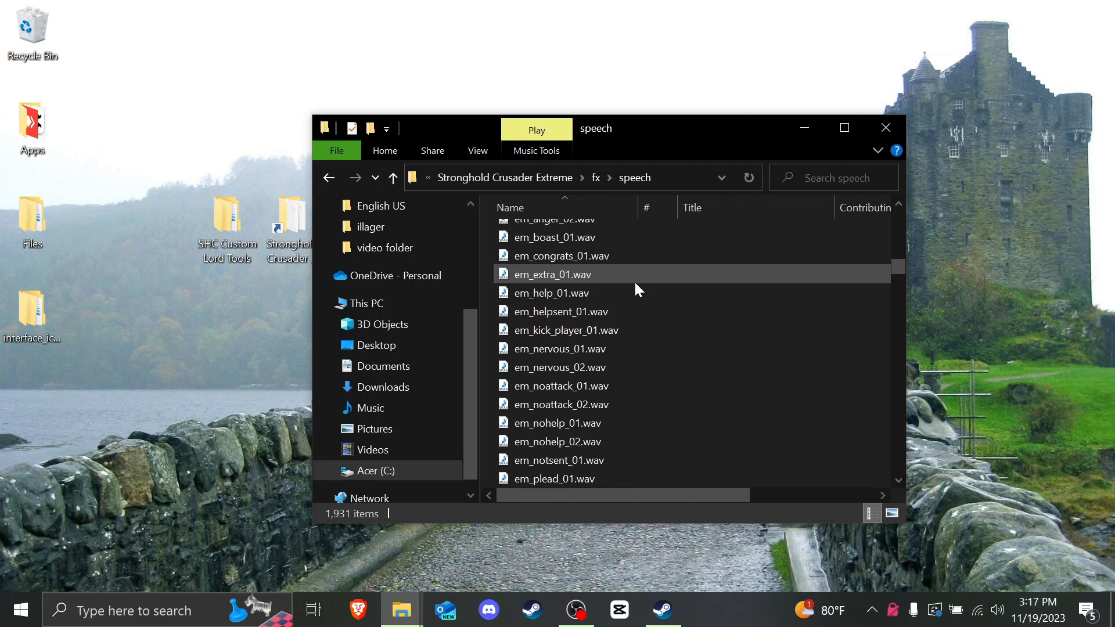
pyautogui.scroll(-20, 636, 284)
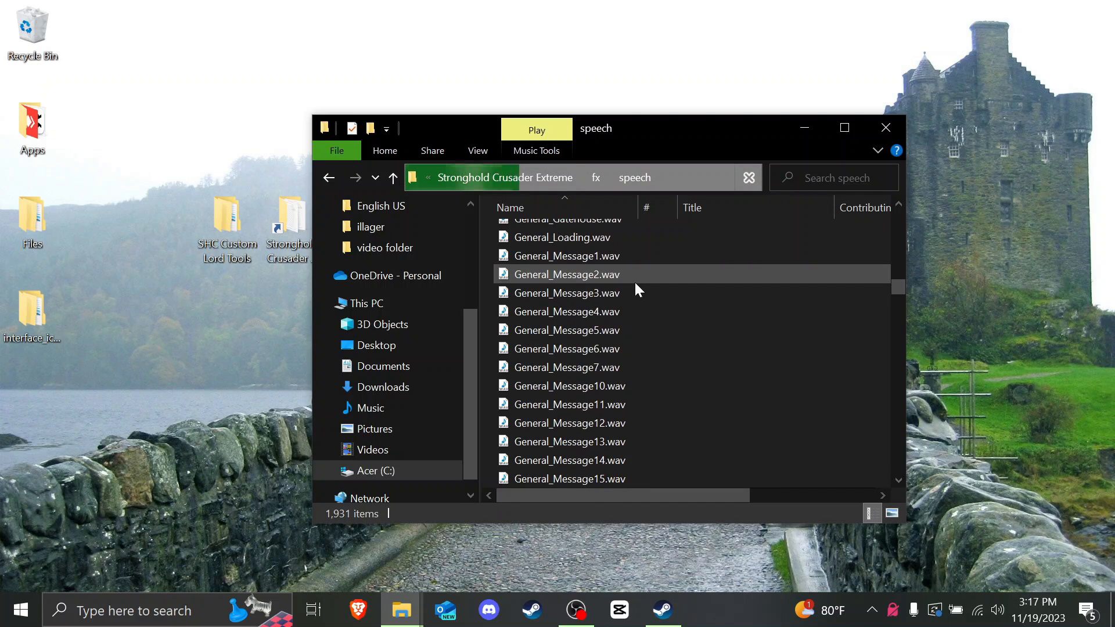
pyautogui.scroll(-20, 636, 285)
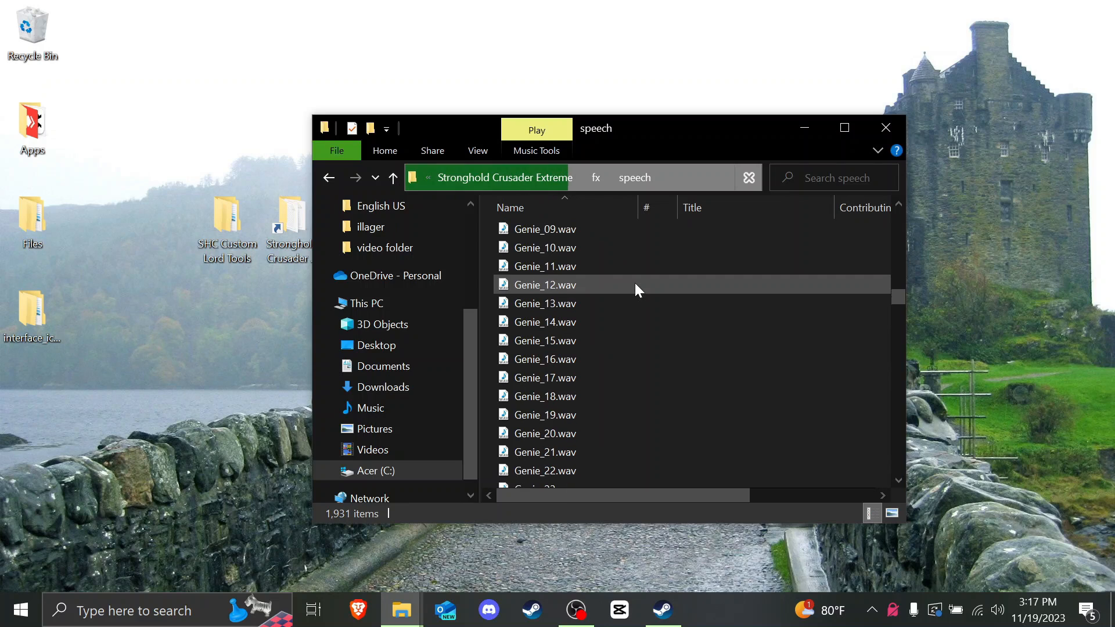
pyautogui.scroll(4, 635, 285)
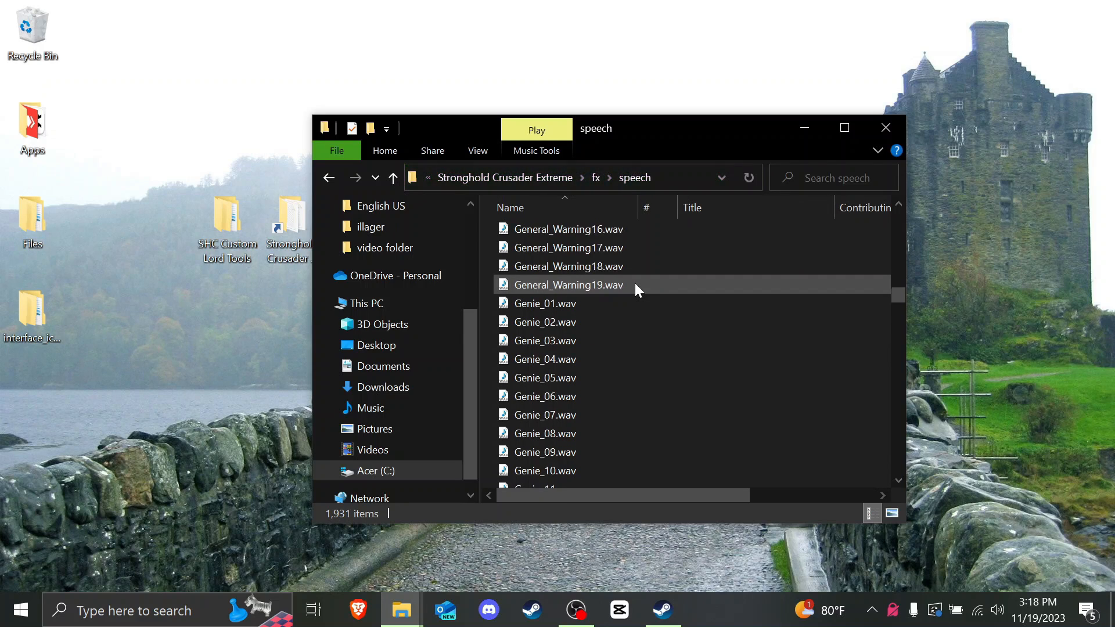
pyautogui.scroll(9, 635, 284)
pyautogui.scroll(-1, 635, 284)
pyautogui.scroll(1, 635, 284)
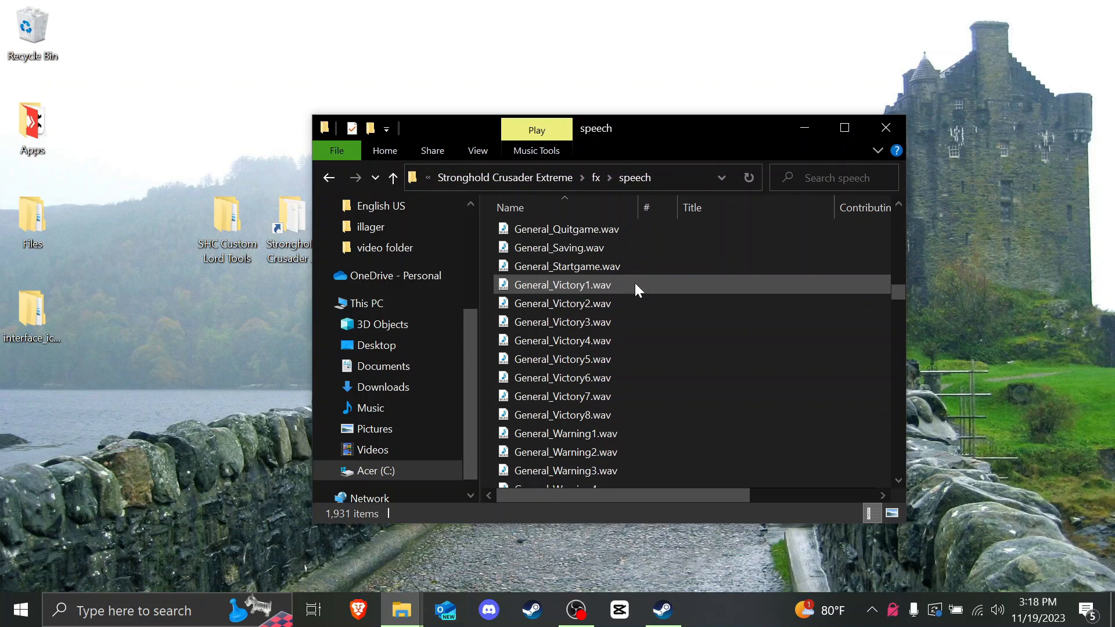
pyautogui.scroll(4, 635, 283)
pyautogui.click(575, 435)
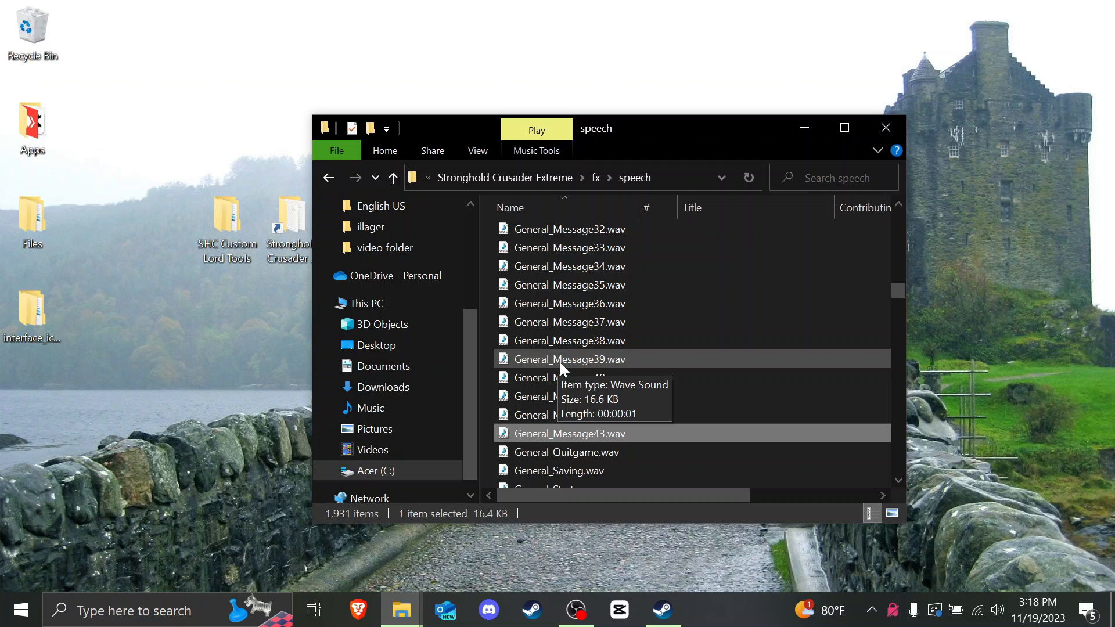
pyautogui.scroll(1, 560, 362)
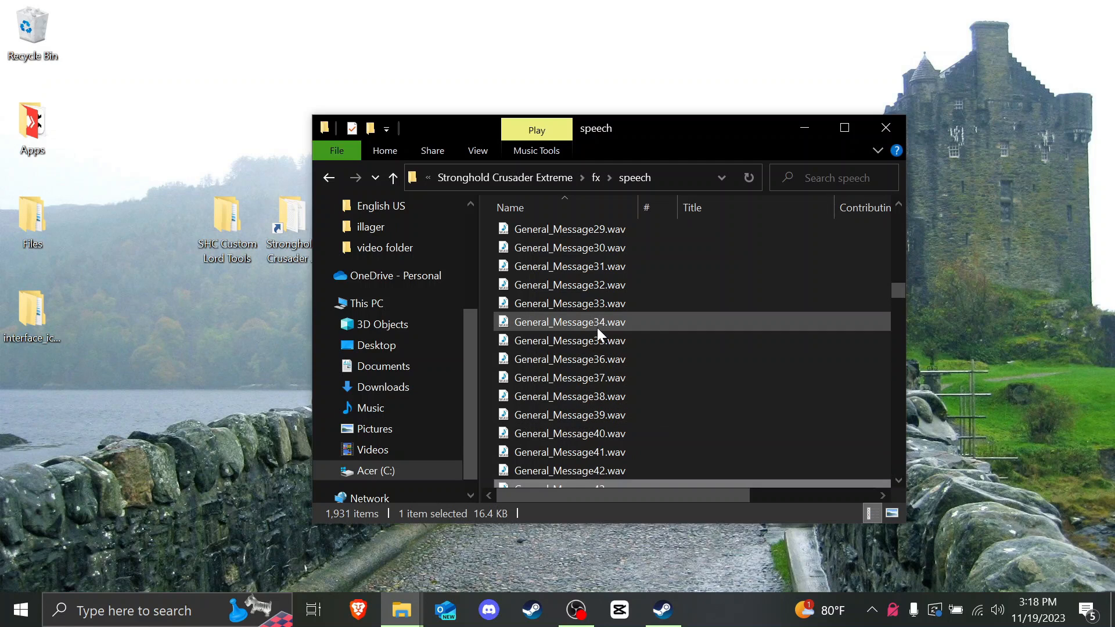
pyautogui.doubleClick(583, 326)
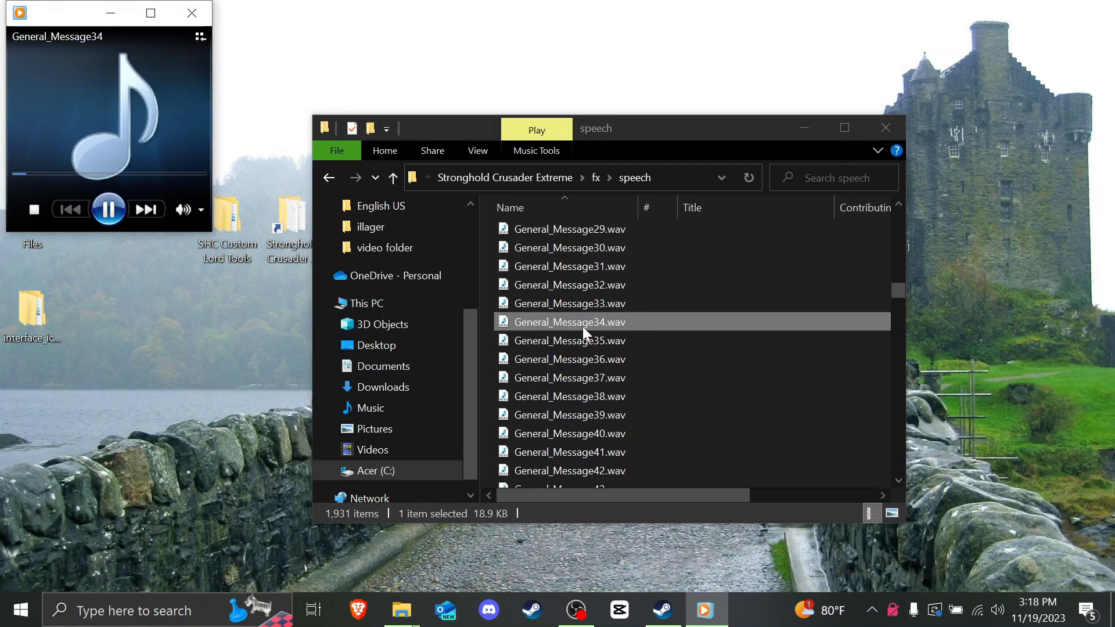
pyautogui.click(192, 13)
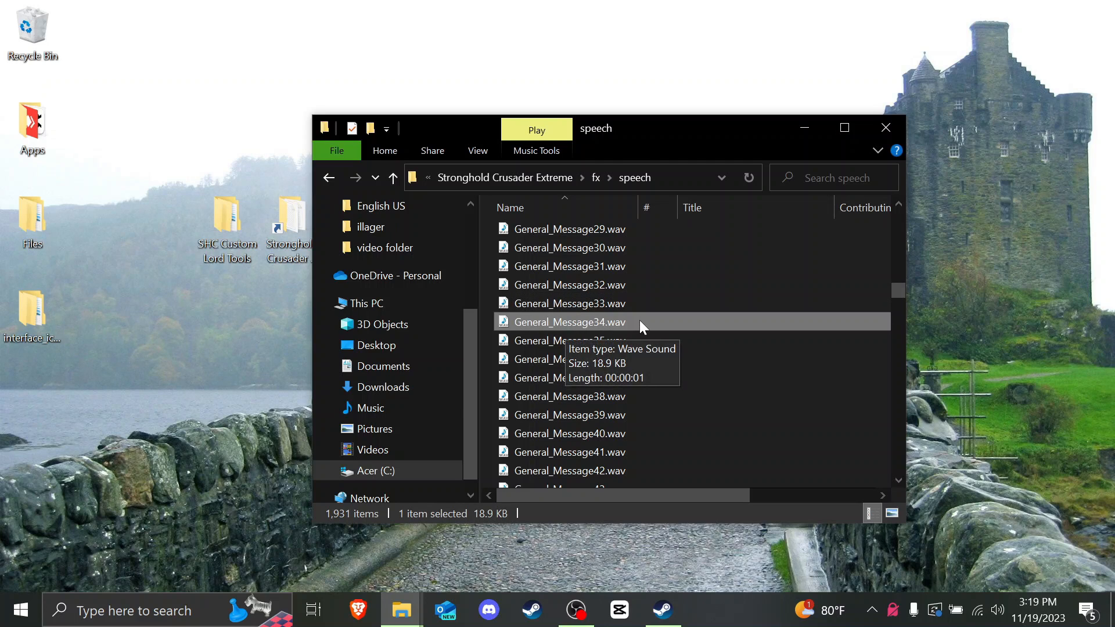
# Step: Preview the sa_taunt_02 voice clip in the speech folder
pyautogui.scroll(-17, 598, 354)
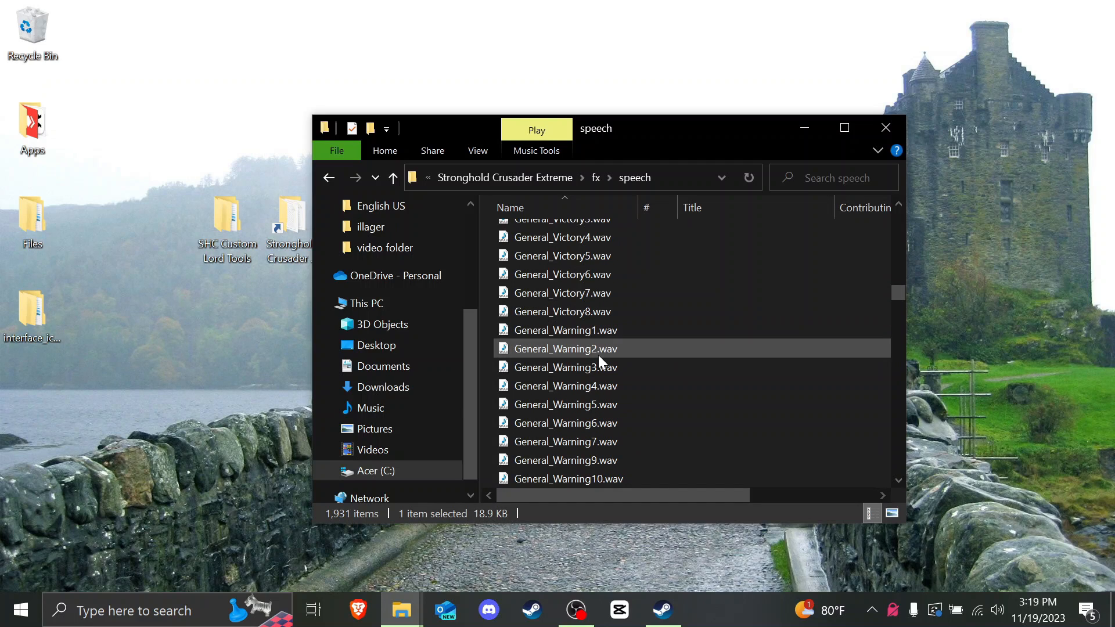
pyautogui.scroll(-15, 597, 353)
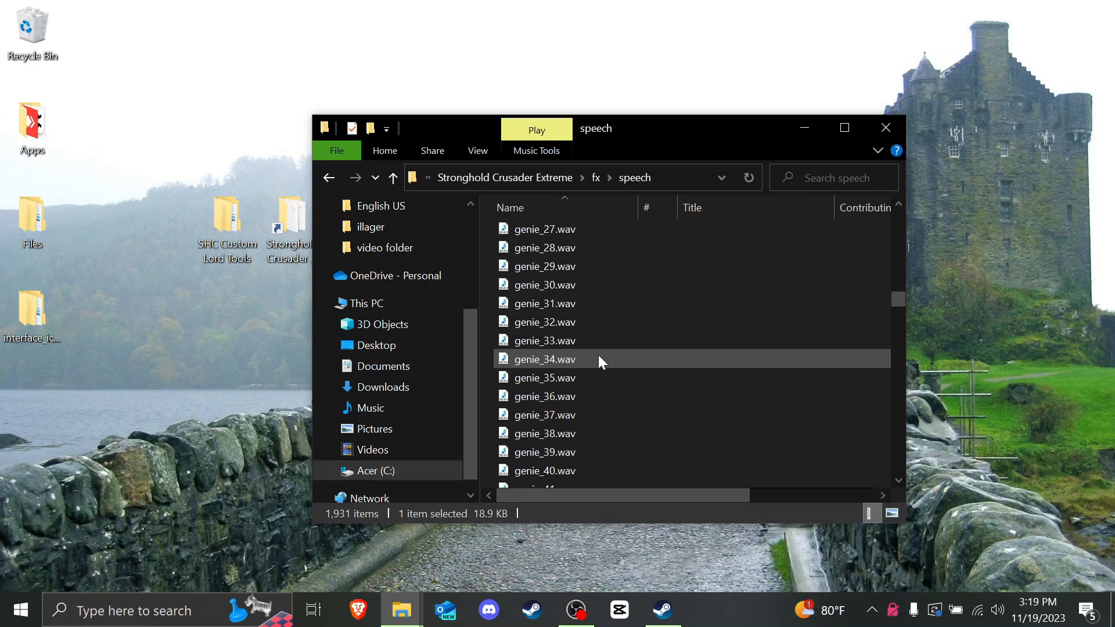
pyautogui.click(597, 353)
pyautogui.scroll(-20, 576, 350)
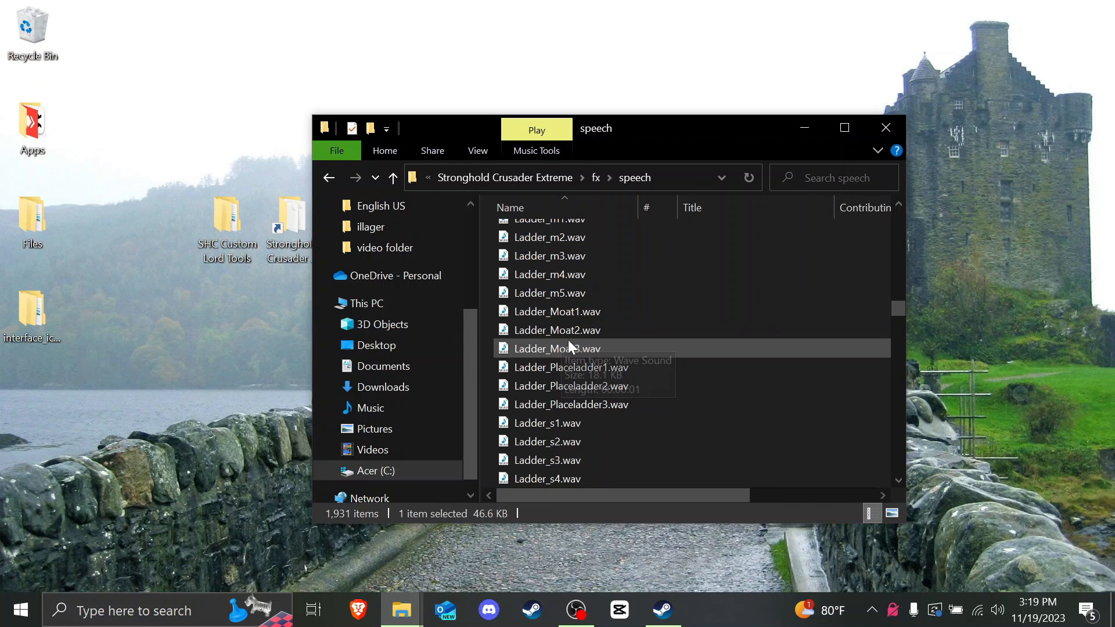
pyautogui.scroll(5, 885, 426)
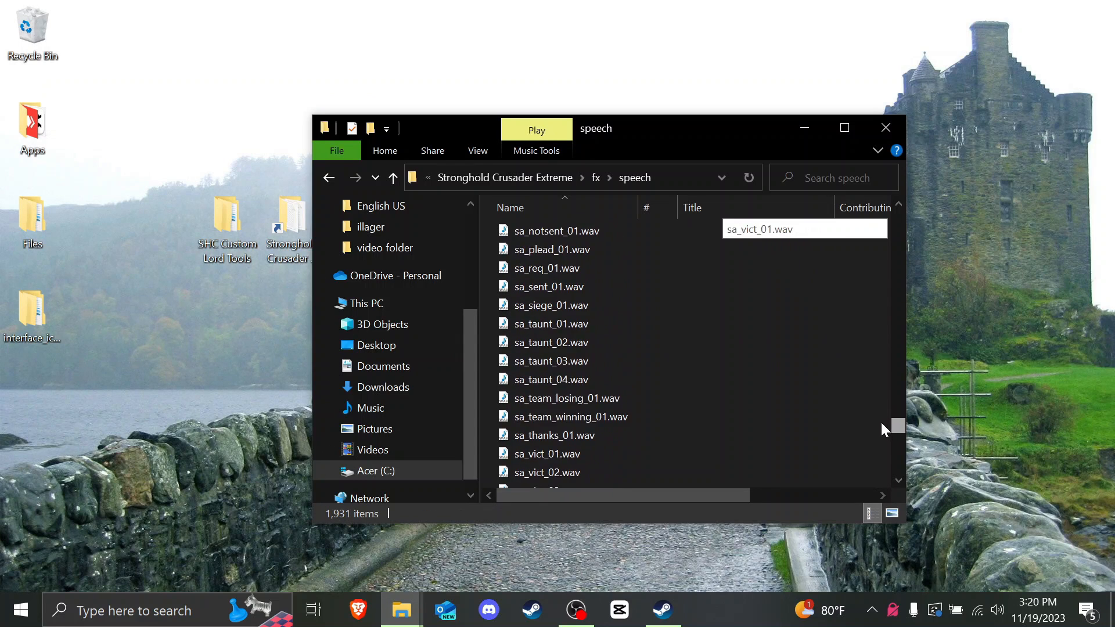
pyautogui.doubleClick(538, 340)
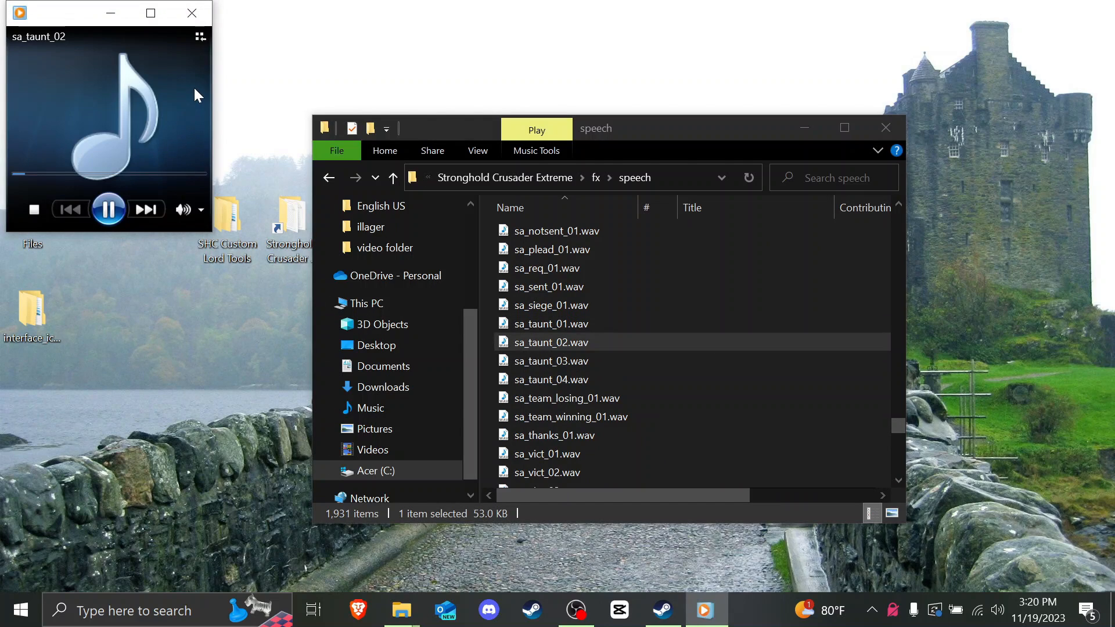
pyautogui.click(193, 24)
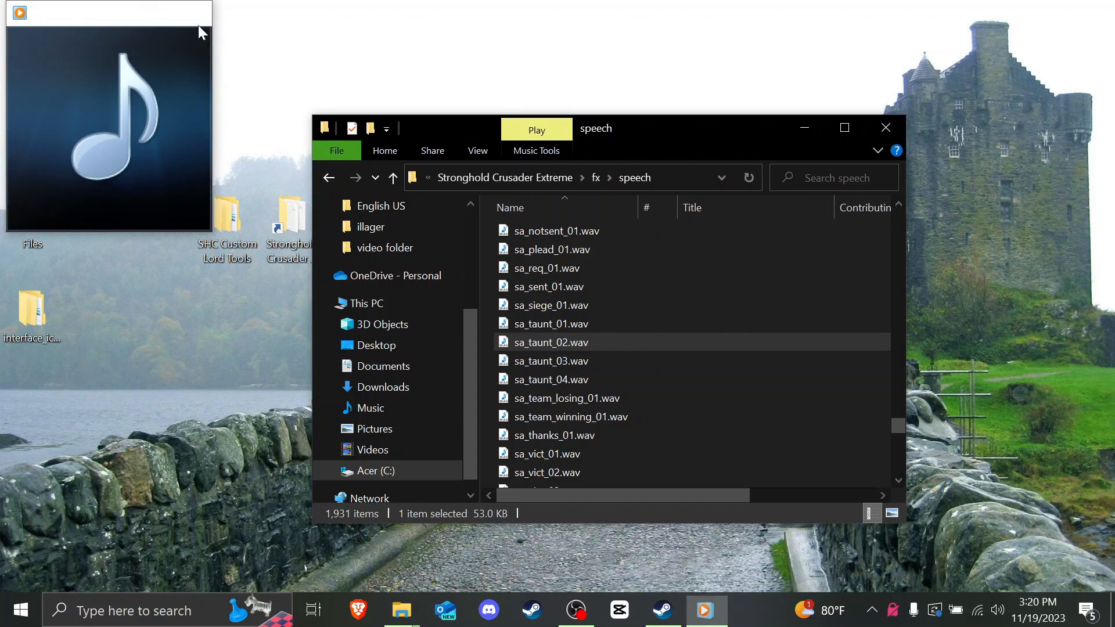
# Step: Preview the ca_boast_01 voice clip among the ca_ files
pyautogui.click(591, 328)
pyautogui.scroll(-3, 598, 336)
pyautogui.scroll(13, 599, 337)
pyautogui.scroll(10, 599, 336)
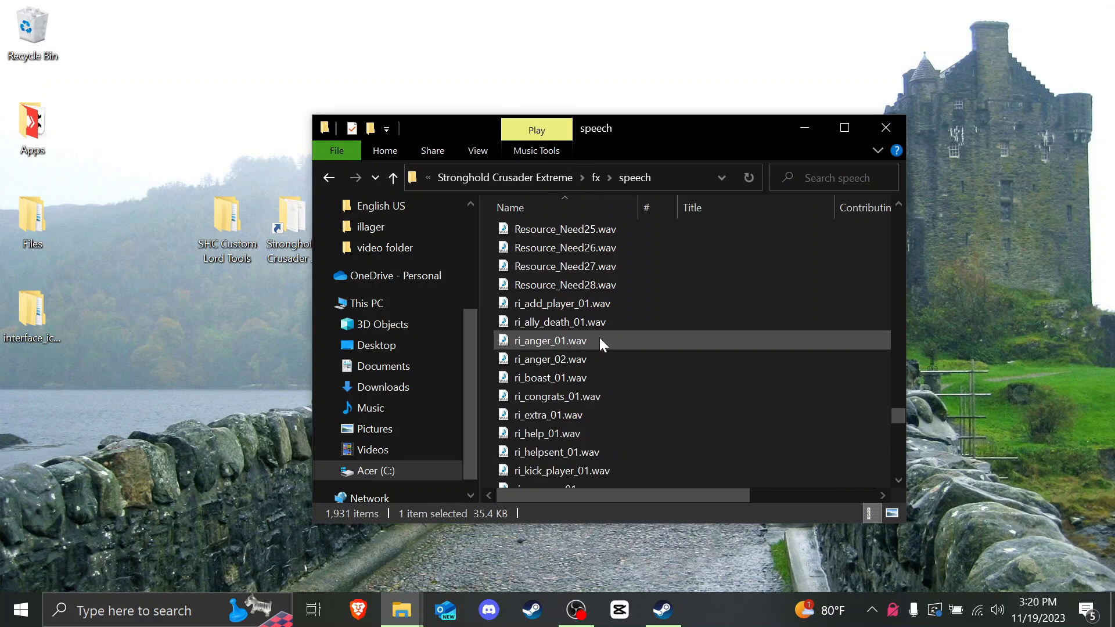
pyautogui.moveTo(896, 405); pyautogui.dragTo(893, 253)
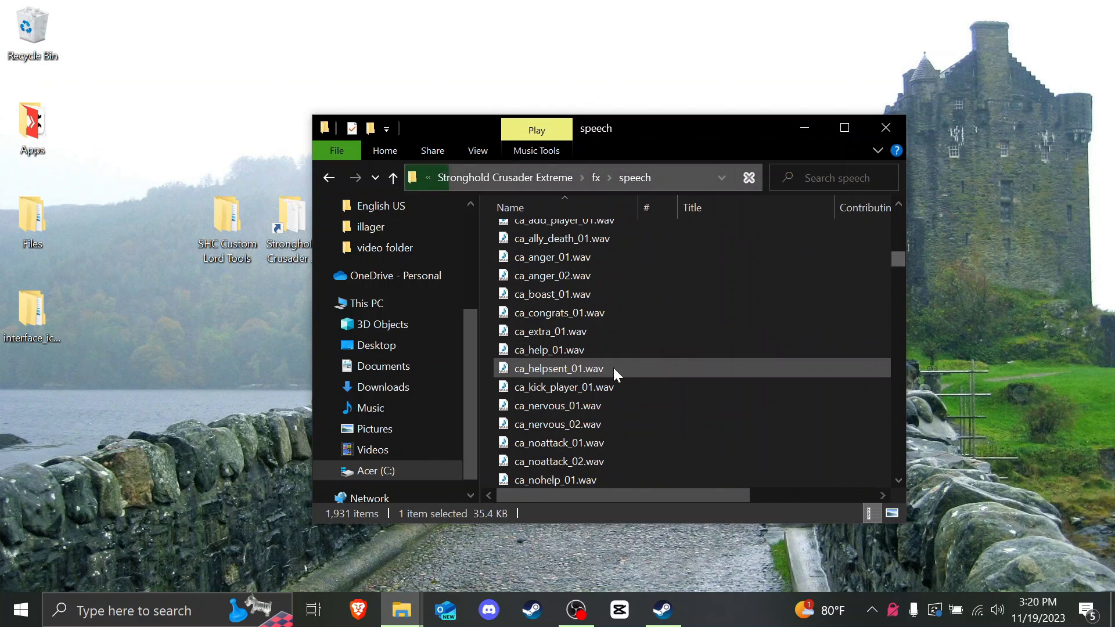
pyautogui.click(613, 368)
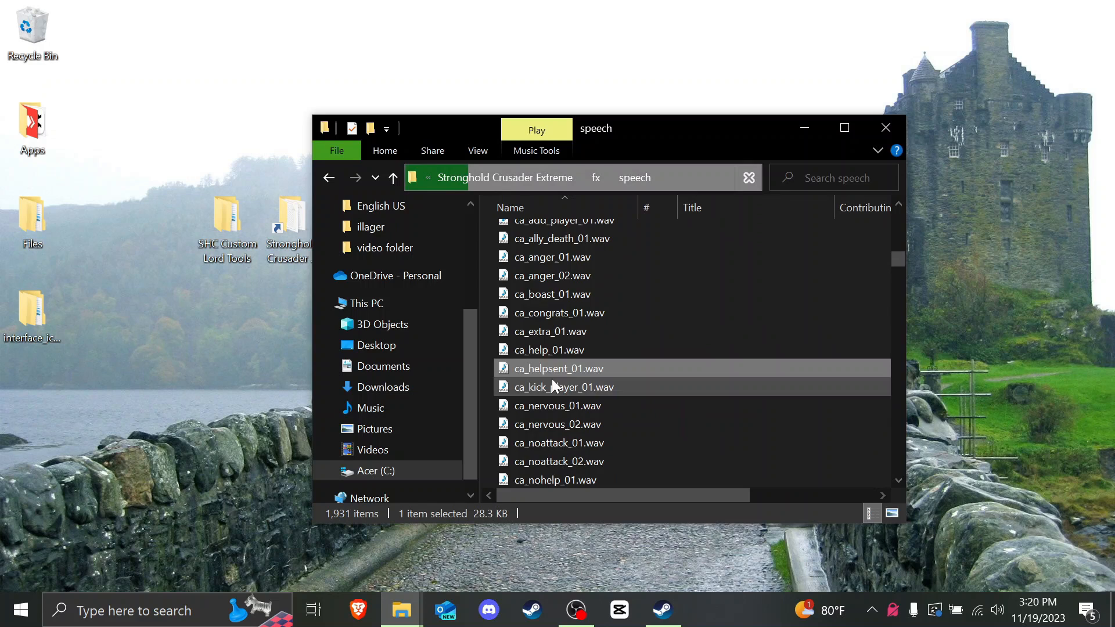
pyautogui.doubleClick(552, 294)
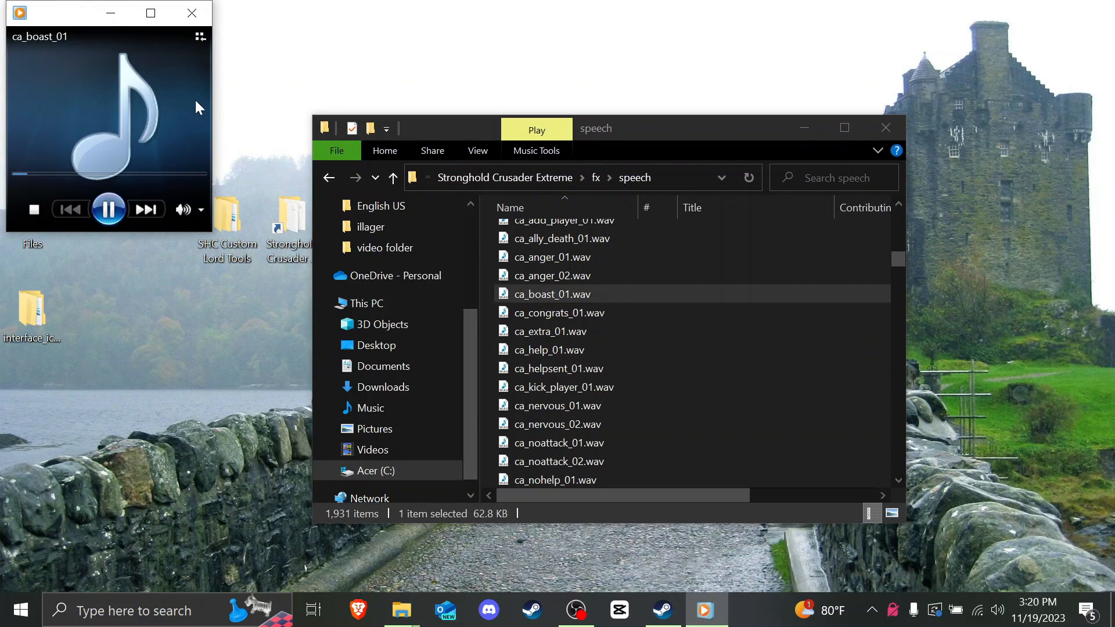
pyautogui.click(199, 24)
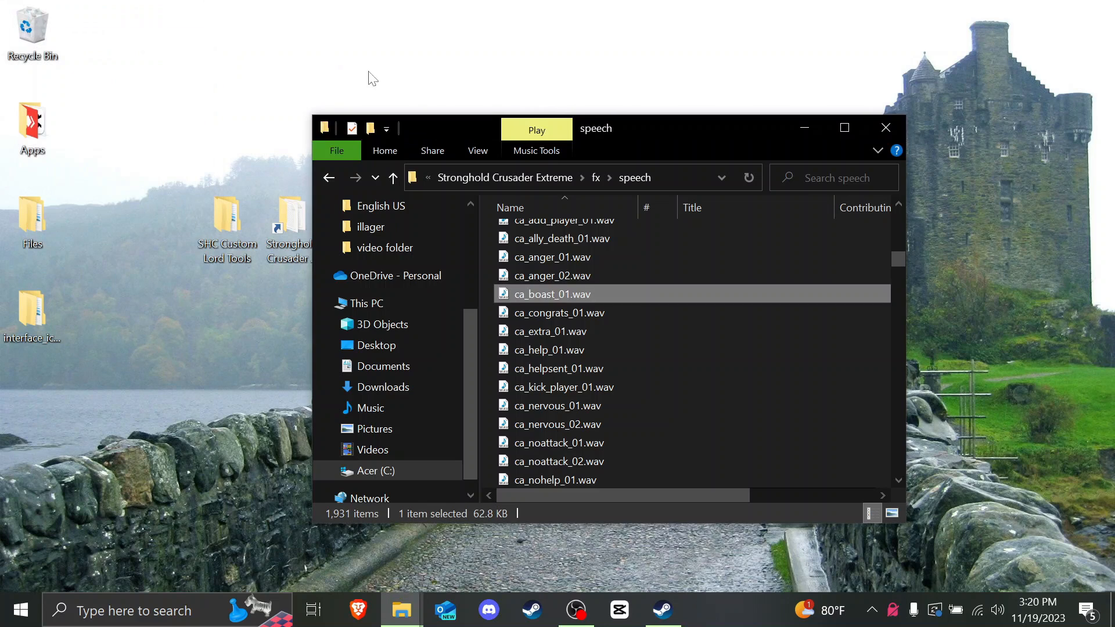
# Step: Select the 33 ca_ voice files and paste copies onto the desktop
pyautogui.scroll(2, 522, 276)
pyautogui.moveTo(492, 318)
pyautogui.mouseDown()
pyautogui.moveTo(586, 347)
pyautogui.moveTo(581, 333)
pyautogui.moveTo(586, 420)
pyautogui.mouseUp()
pyautogui.scroll(-5, 584, 348)
pyautogui.scroll(-4, 584, 364)
pyautogui.scroll(8, 563, 388)
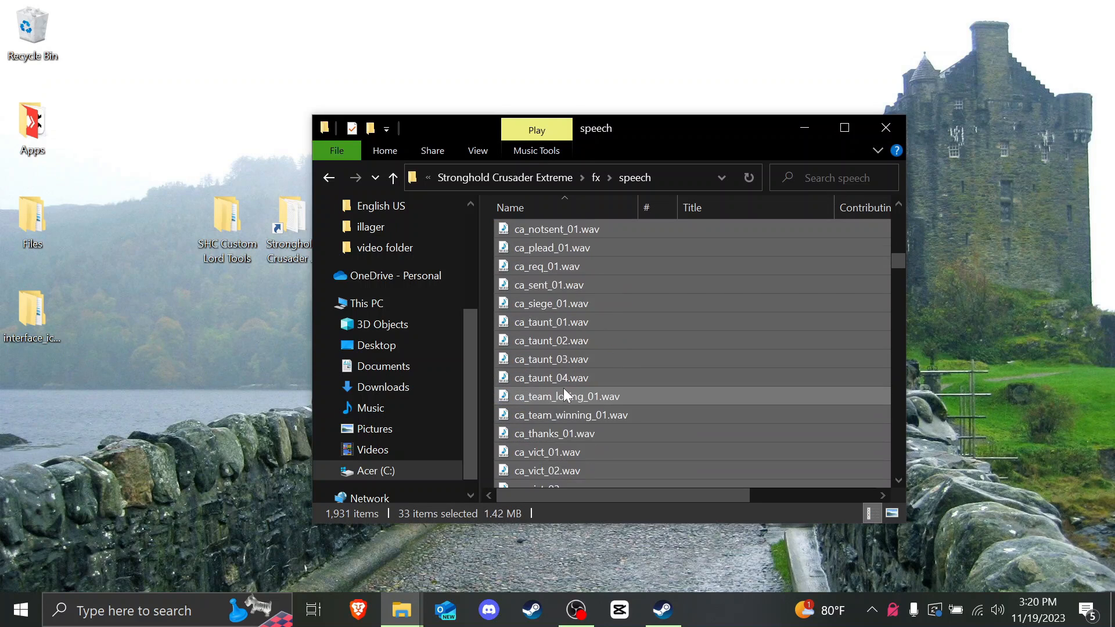
pyautogui.click(183, 350)
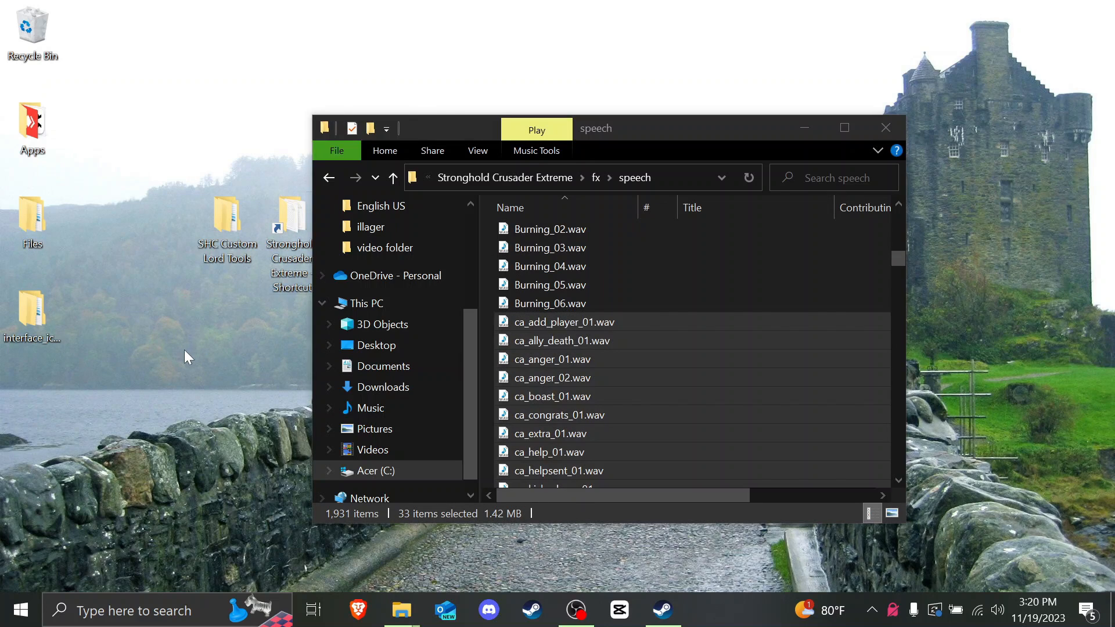
pyautogui.hotkey('ctrl', 'v')
# Step: Listen to the ca_add_player_01, ca_ally_death_01 and ca_kick_player_01 voice clips
pyautogui.scroll(1, 575, 291)
pyautogui.click(545, 378)
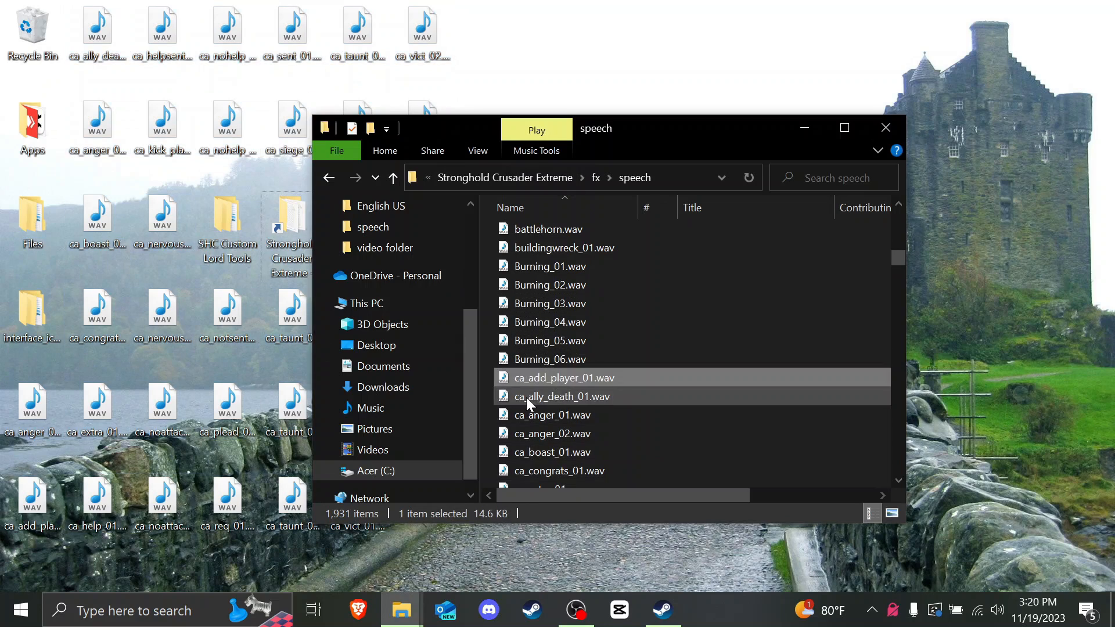
pyautogui.doubleClick(618, 383)
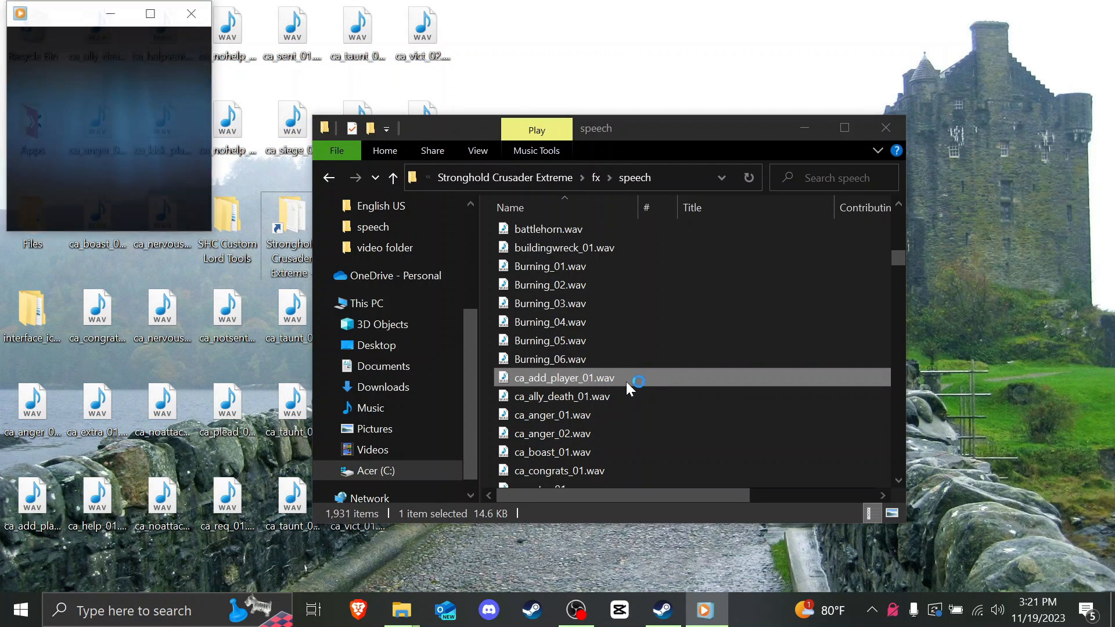
pyautogui.click(192, 14)
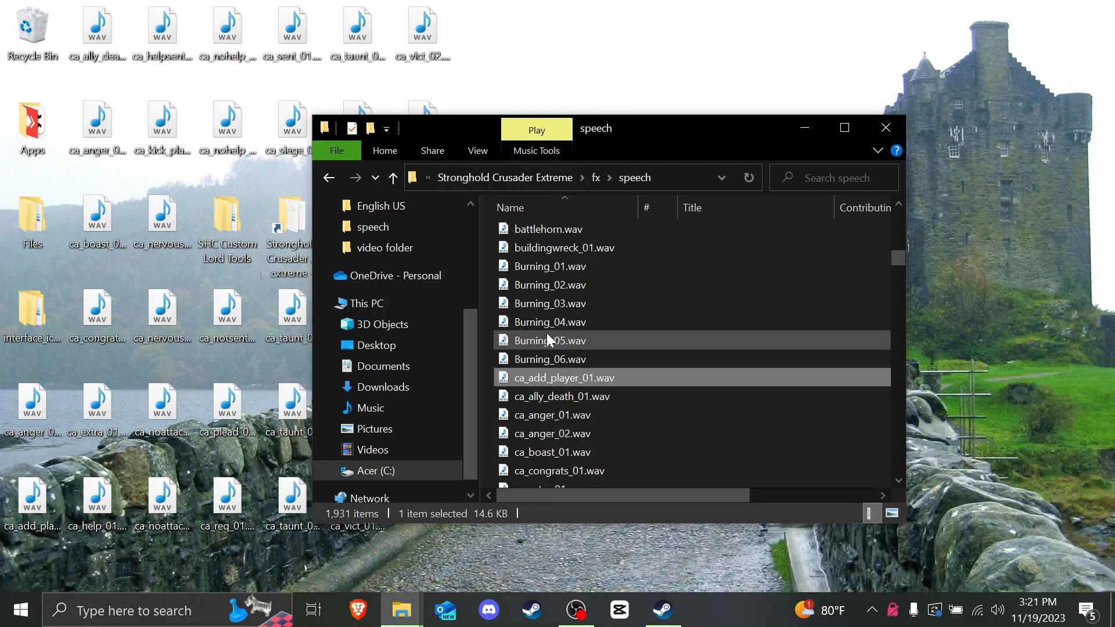
pyautogui.doubleClick(562, 396)
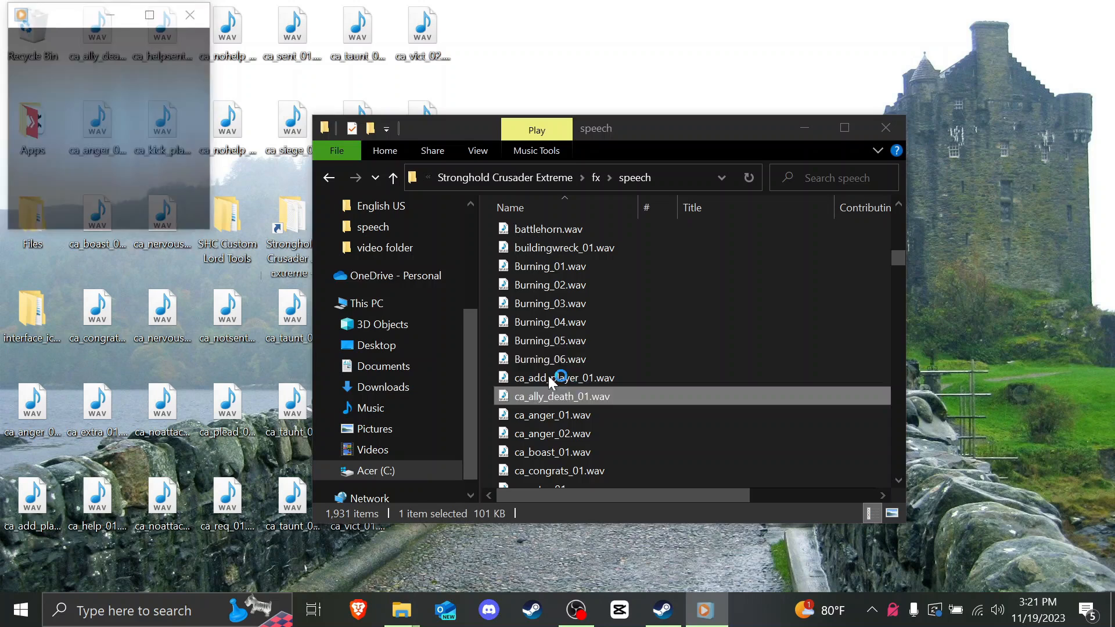
pyautogui.click(193, 14)
pyautogui.scroll(-8, 569, 365)
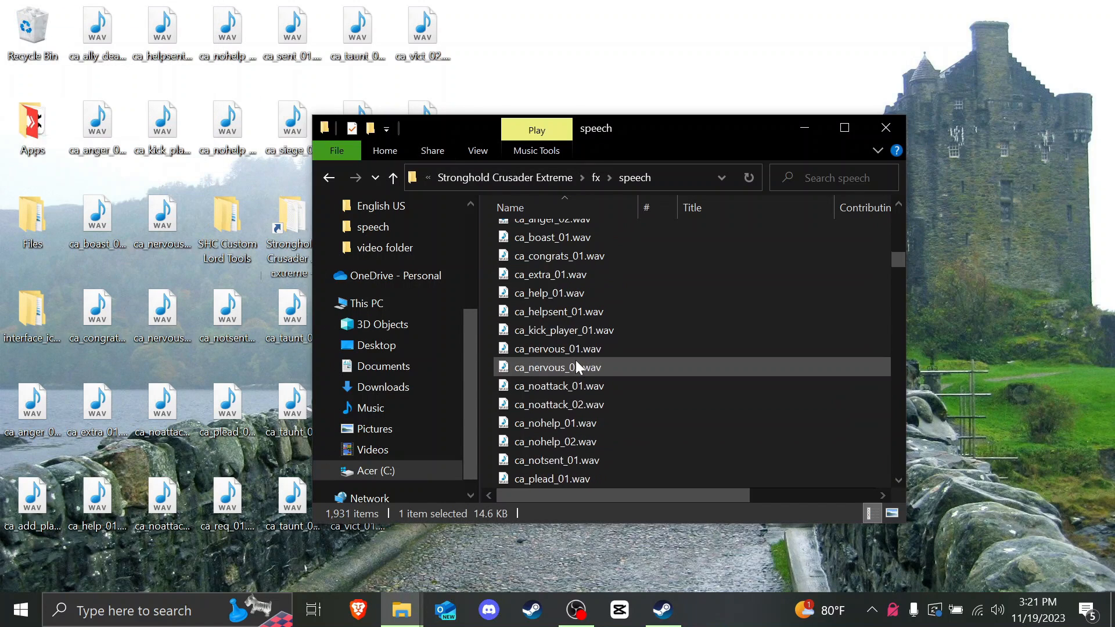
pyautogui.click(576, 367)
pyautogui.scroll(-3, 576, 363)
pyautogui.scroll(6, 576, 362)
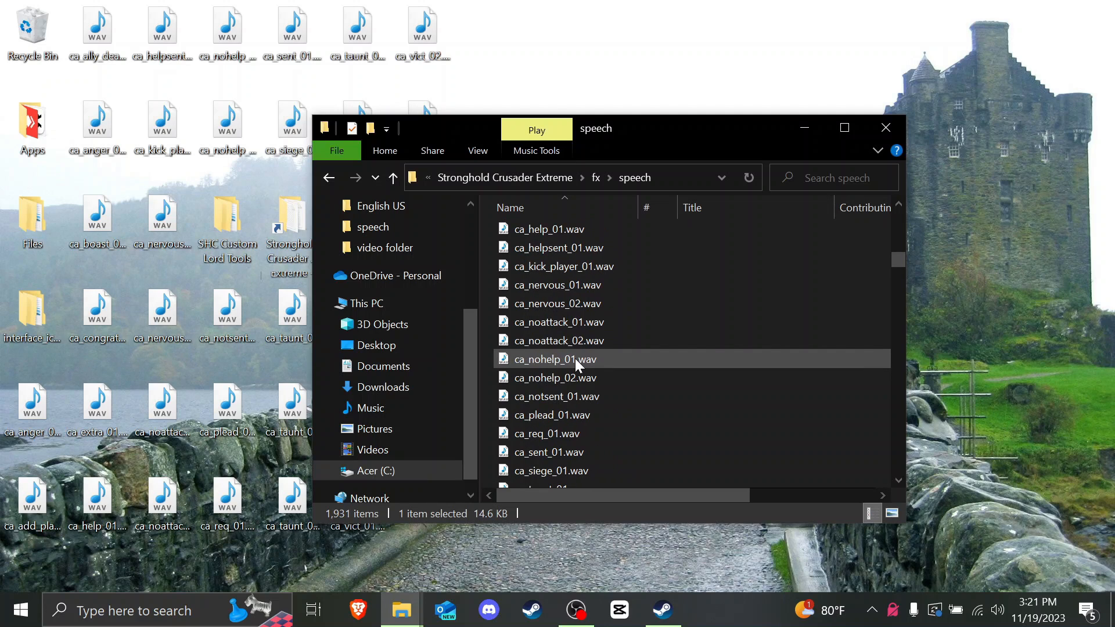
pyautogui.doubleClick(566, 267)
pyautogui.click(192, 13)
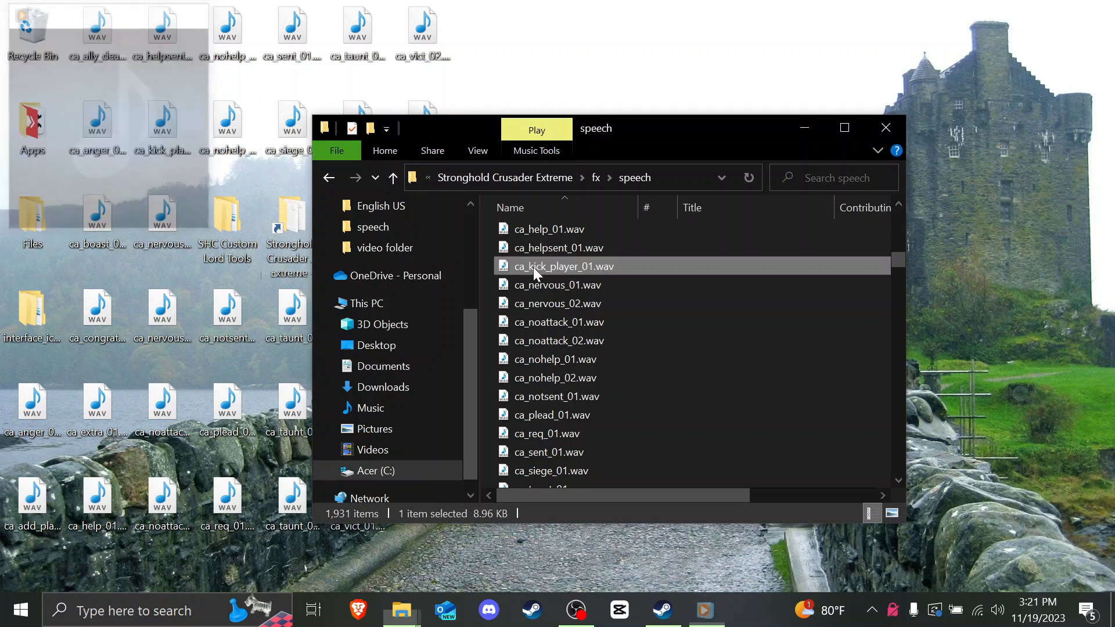
# Step: Select the ca_add_player_01 and ca_kick_player_01 files in the speech folder
pyautogui.scroll(4, 546, 278)
pyautogui.scroll(-1, 592, 299)
pyautogui.scroll(1, 579, 245)
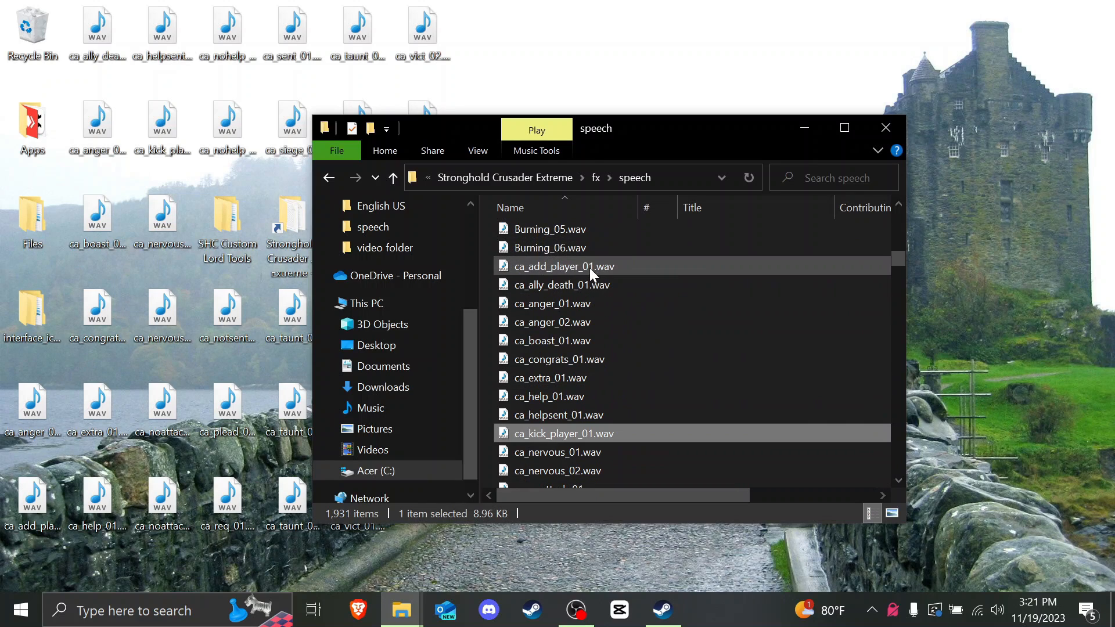
pyautogui.click(590, 266)
pyautogui.click(642, 433)
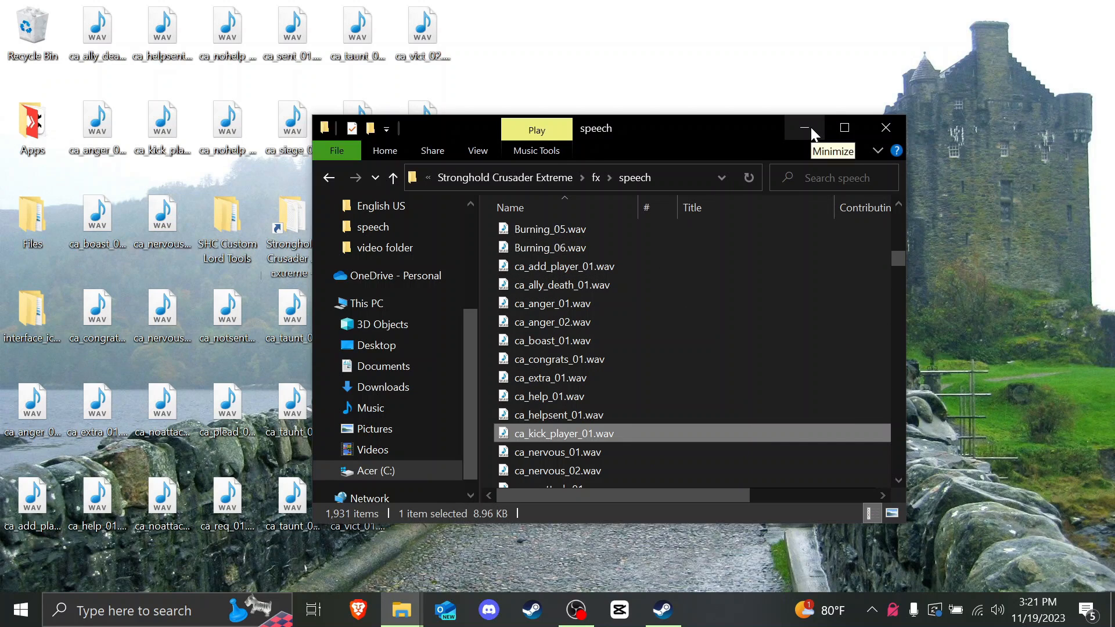
pyautogui.scroll(-3, 577, 336)
pyautogui.scroll(3, 583, 352)
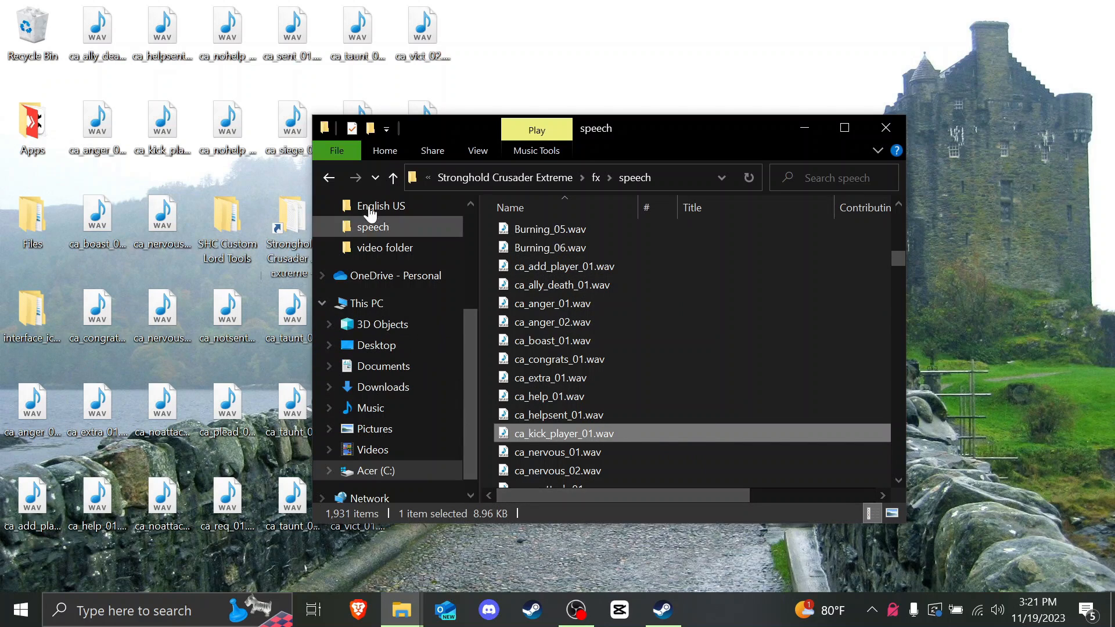
# Step: Rename the desktop copies ca_ally_death_01 and ca_helpsent_01 to sa_ally_death_01 and sa_helpsent_01
pyautogui.click(821, 129)
pyautogui.rightClick(102, 55)
pyautogui.click(172, 455)
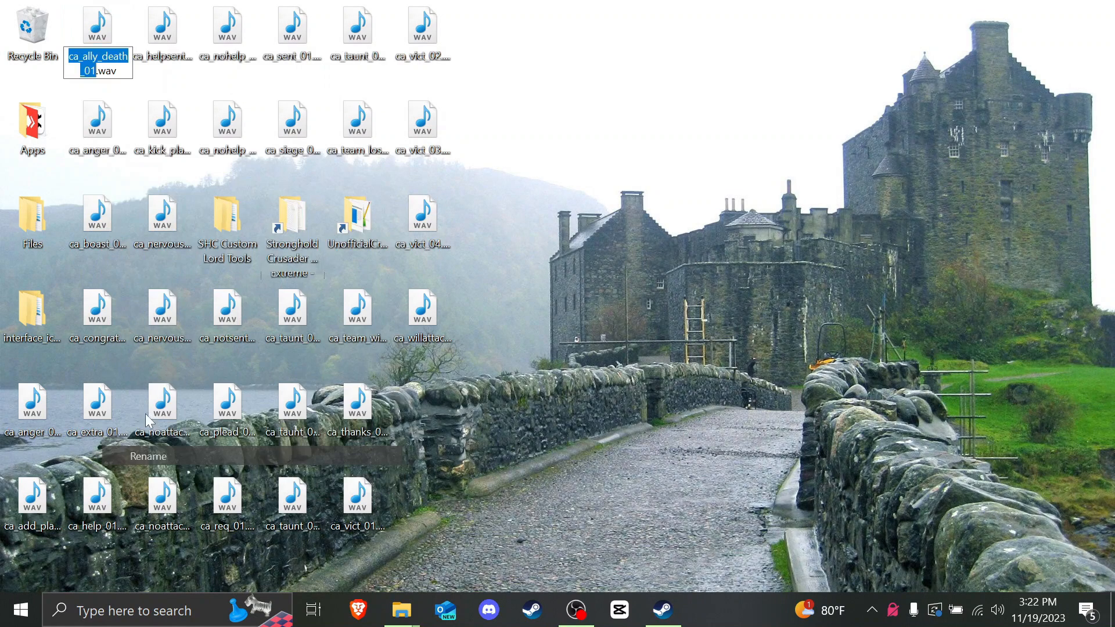
pyautogui.click(97, 72)
pyautogui.press('Return')
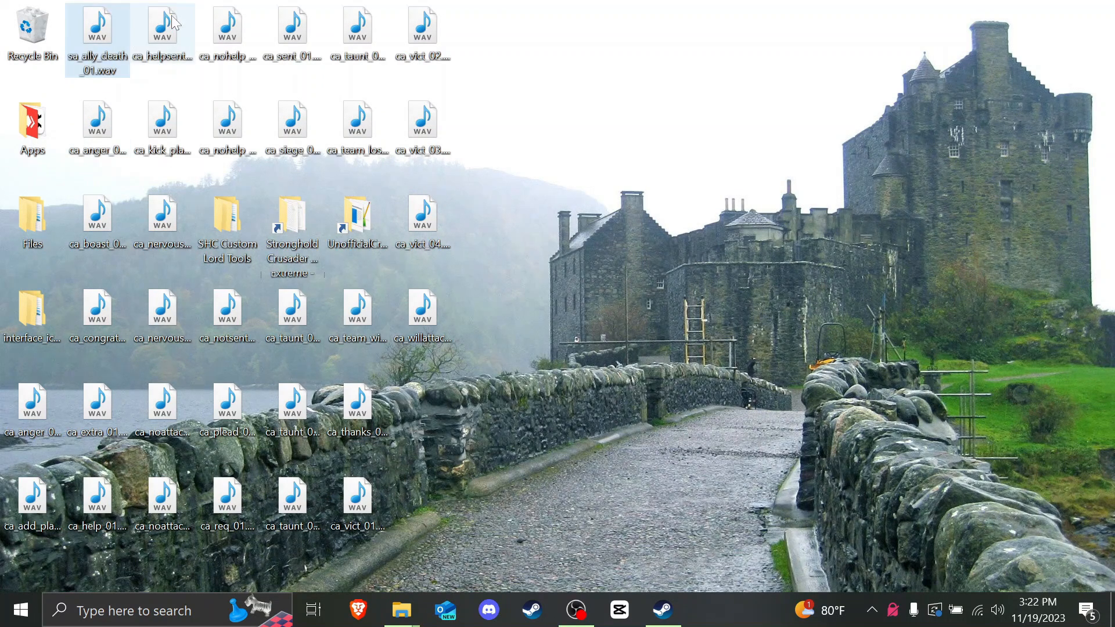
pyautogui.rightClick(166, 17)
pyautogui.click(219, 417)
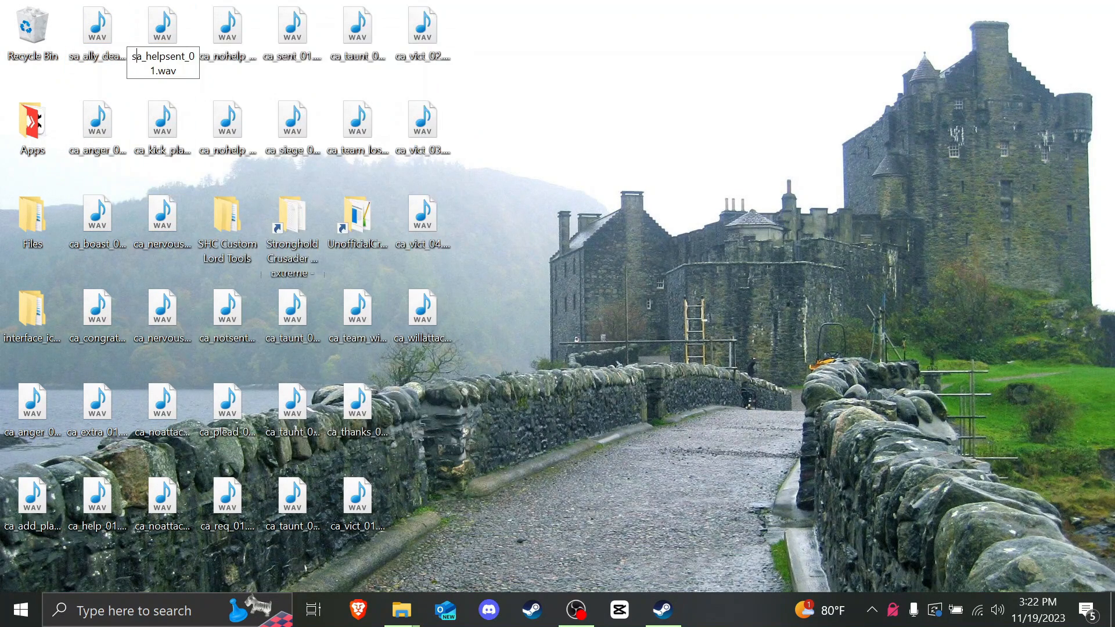
pyautogui.write('s')
pyautogui.press('Return')
# Step: Rename ca_nohelp_01.wav and the next desktop voice file to the sa_ prefix
pyautogui.rightClick(228, 40)
pyautogui.click(292, 441)
pyautogui.press('Home')
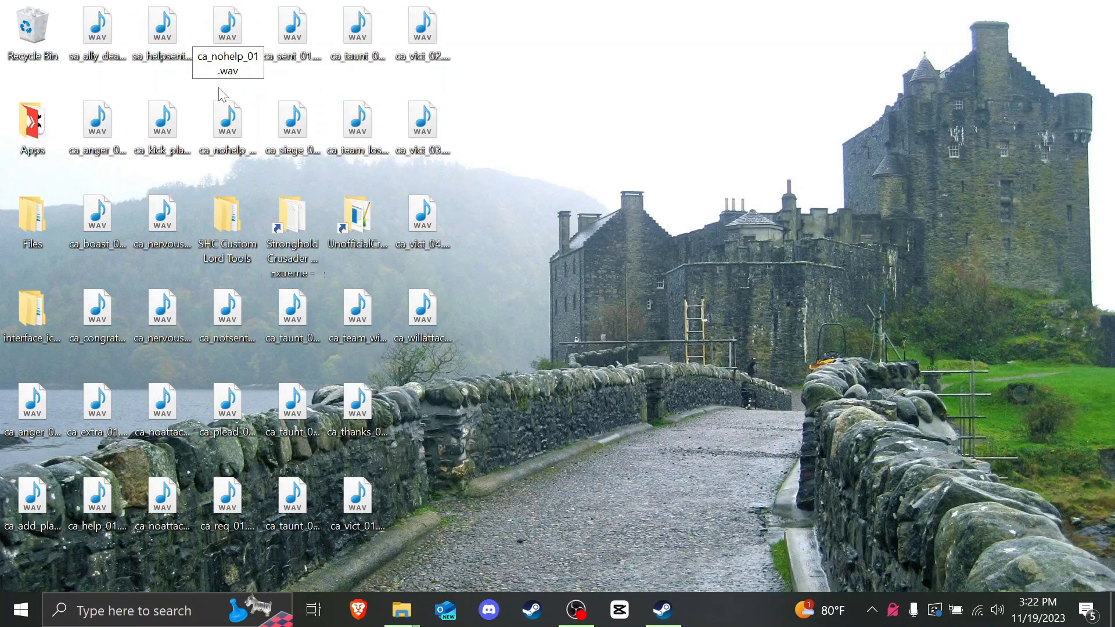
pyautogui.press('Delete')
pyautogui.write('s')
pyautogui.press('Return')
pyautogui.rightClick(292, 35)
pyautogui.click(357, 436)
pyautogui.write('s')
# Step: Rename ca_anger_01.wav, ca_anger_02.wav and the file between them to the sa_ prefix
pyautogui.rightClick(98, 119)
pyautogui.click(158, 519)
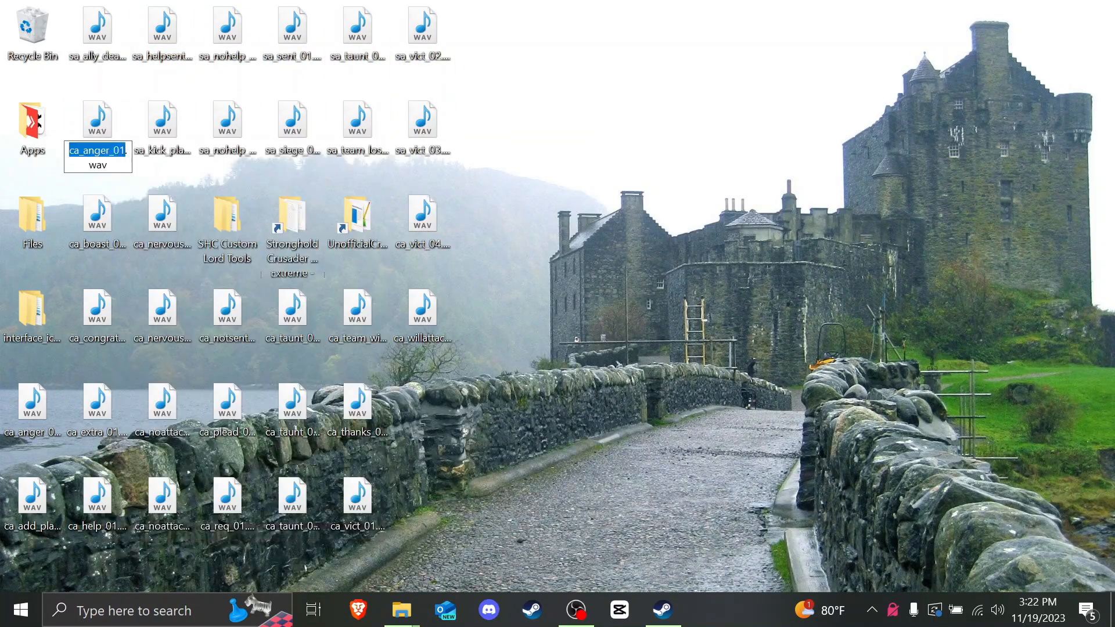
pyautogui.press('Home')
pyautogui.press('Delete')
pyautogui.write('s')
pyautogui.press('Return')
pyautogui.rightClick(154, 311)
pyautogui.click(201, 553)
pyautogui.rightClick(420, 311)
pyautogui.rightClick(32, 402)
pyautogui.click(81, 552)
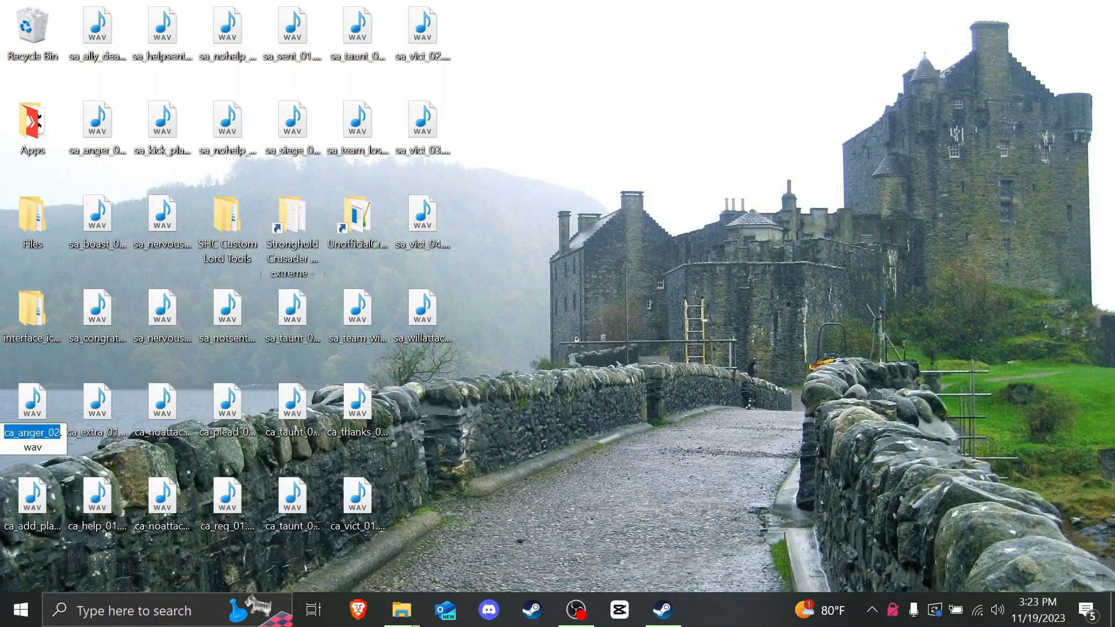
pyautogui.press('Home')
pyautogui.press('Delete')
pyautogui.write('s')
pyautogui.press('Return')
# Step: Rename ca_noattack_02.wav and the remaining ca_ desktop files to sa_ names
pyautogui.rightClick(163, 402)
pyautogui.rightClick(292, 402)
pyautogui.rightClick(223, 501)
pyautogui.click(215, 487)
pyautogui.press('Home')
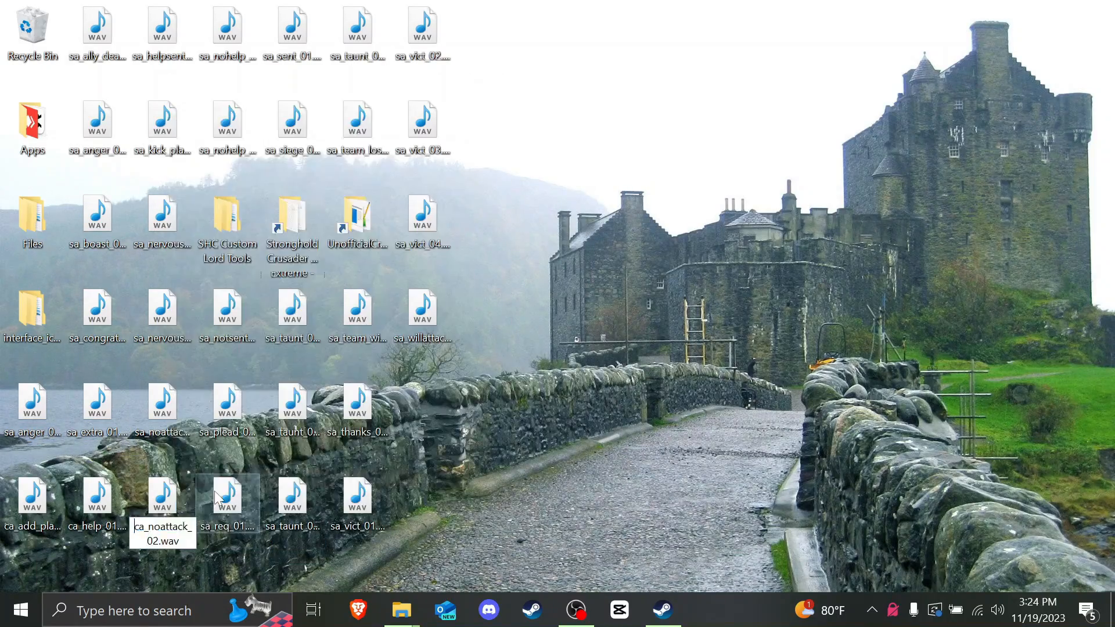
pyautogui.press('Delete')
pyautogui.write('s')
pyautogui.press('Return')
pyautogui.rightClick(97, 496)
pyautogui.rightClick(33, 496)
# Step: Gather all the renamed sa_ WAV icons into a group on the right side of the desktop
pyautogui.moveTo(49, 406); pyautogui.dragTo(437, 401)
pyautogui.click(433, 355)
pyautogui.moveTo(95, 562)
pyautogui.mouseDown()
pyautogui.moveTo(113, 546)
pyautogui.moveTo(179, 40)
pyautogui.mouseUp()
pyautogui.moveTo(180, 44); pyautogui.dragTo(596, 79)
pyautogui.click(699, 302)
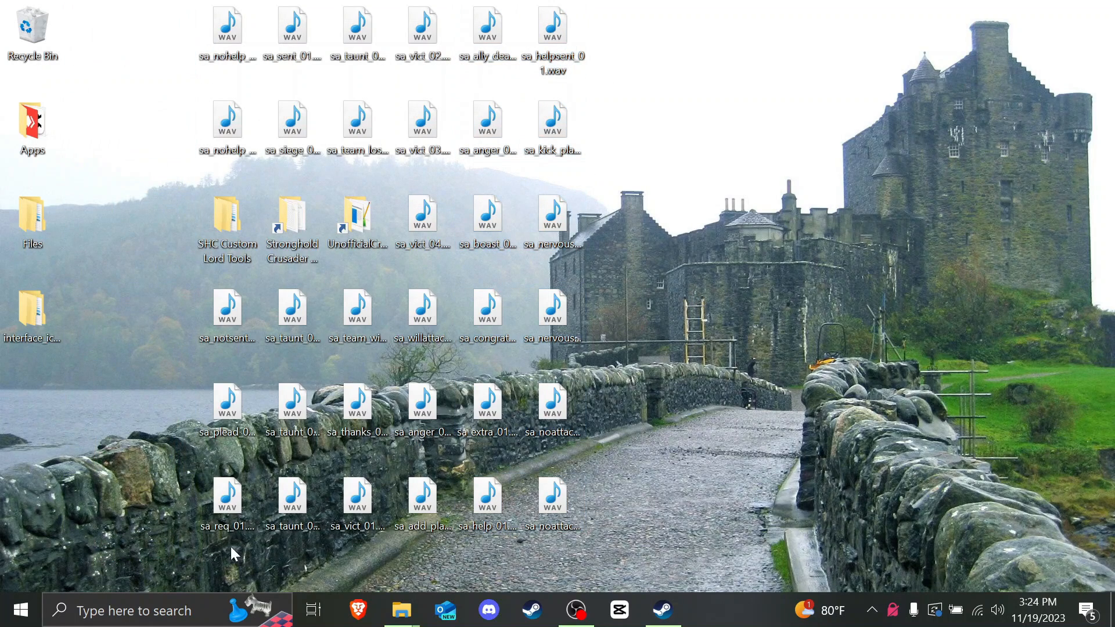
pyautogui.moveTo(215, 550); pyautogui.dragTo(729, 327)
pyautogui.click(727, 198)
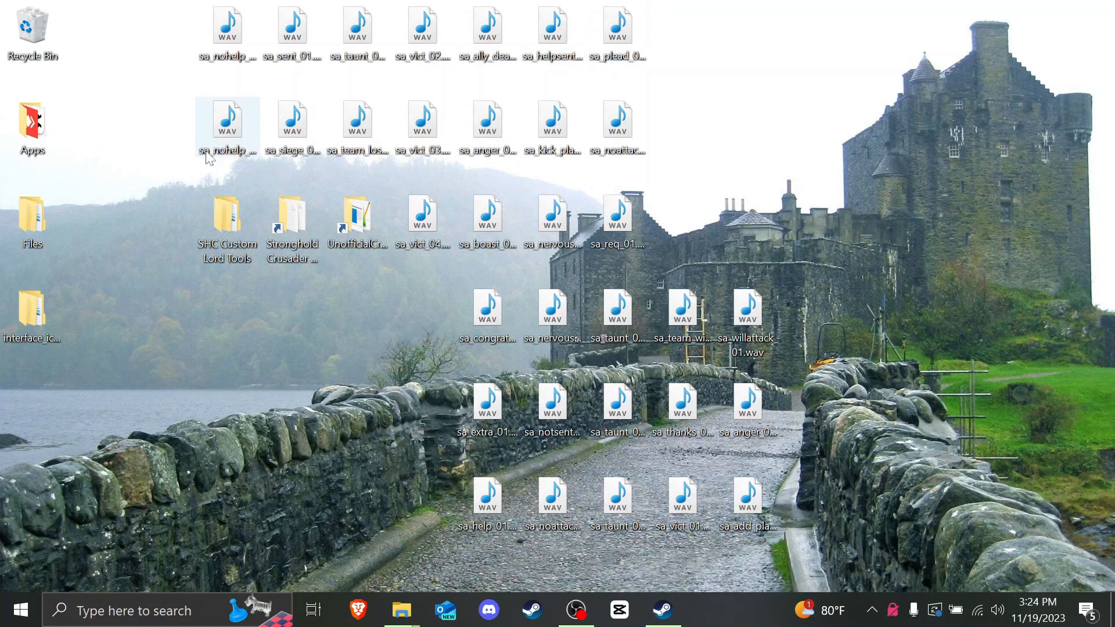
pyautogui.moveTo(177, 172); pyautogui.dragTo(429, 28)
pyautogui.moveTo(429, 29); pyautogui.dragTo(820, 68)
pyautogui.click(725, 194)
pyautogui.moveTo(426, 229); pyautogui.dragTo(720, 216)
# Step: Move all sa_ WAV files from the desktop into the speech folder, replacing the existing ones
pyautogui.moveTo(402, 609)
pyautogui.click(603, 531)
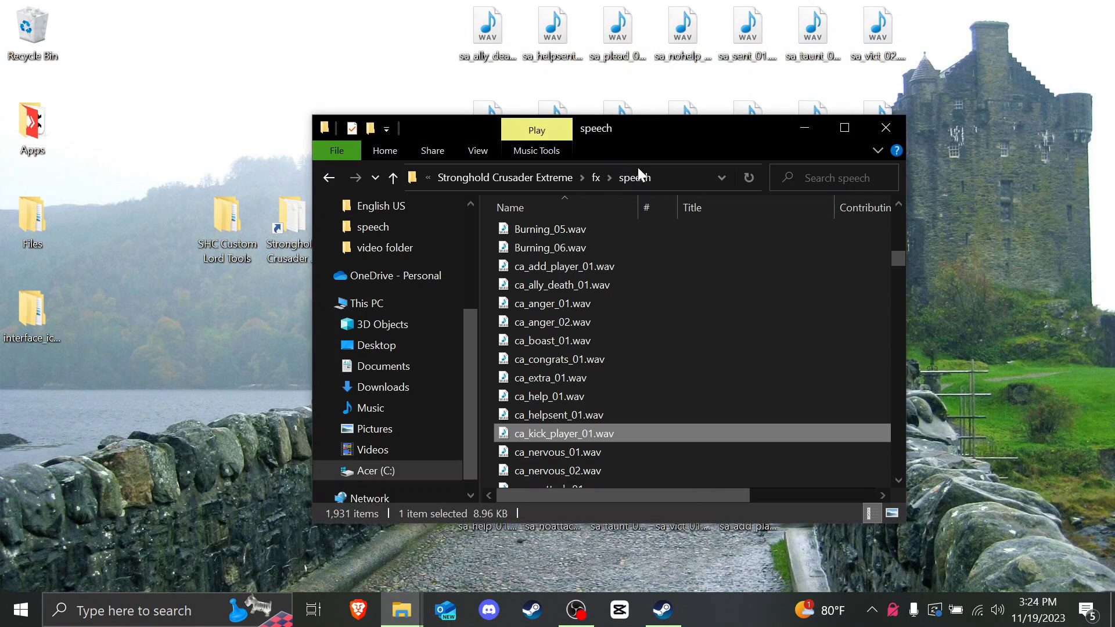
pyautogui.moveTo(627, 135); pyautogui.dragTo(195, 165)
pyautogui.click(786, 412)
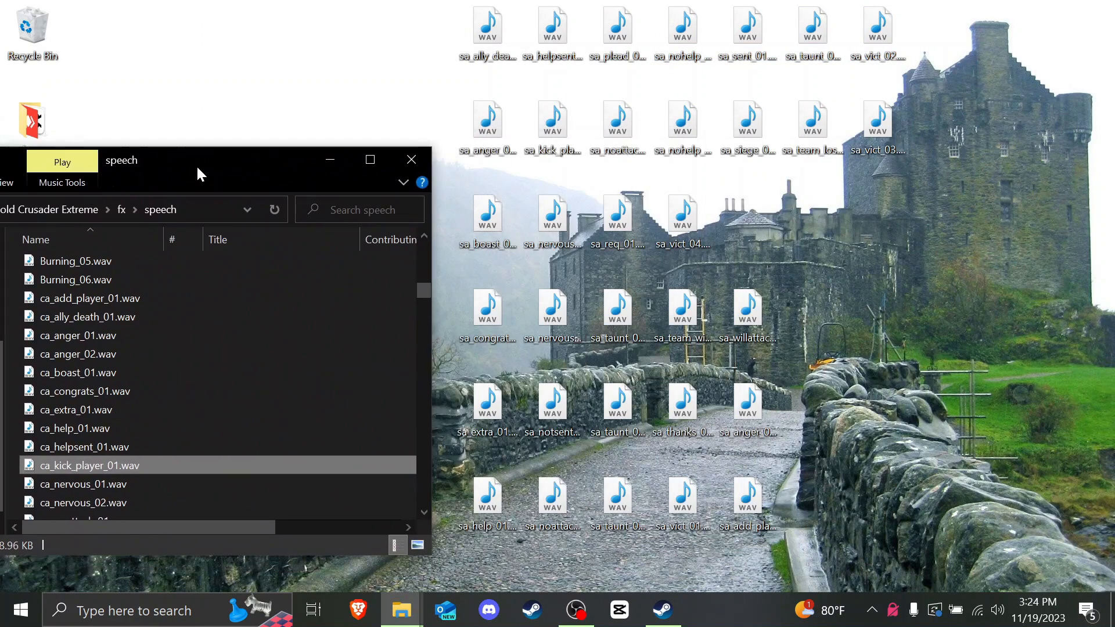
pyautogui.moveTo(462, 554); pyautogui.dragTo(909, 24)
pyautogui.moveTo(873, 36); pyautogui.dragTo(359, 384)
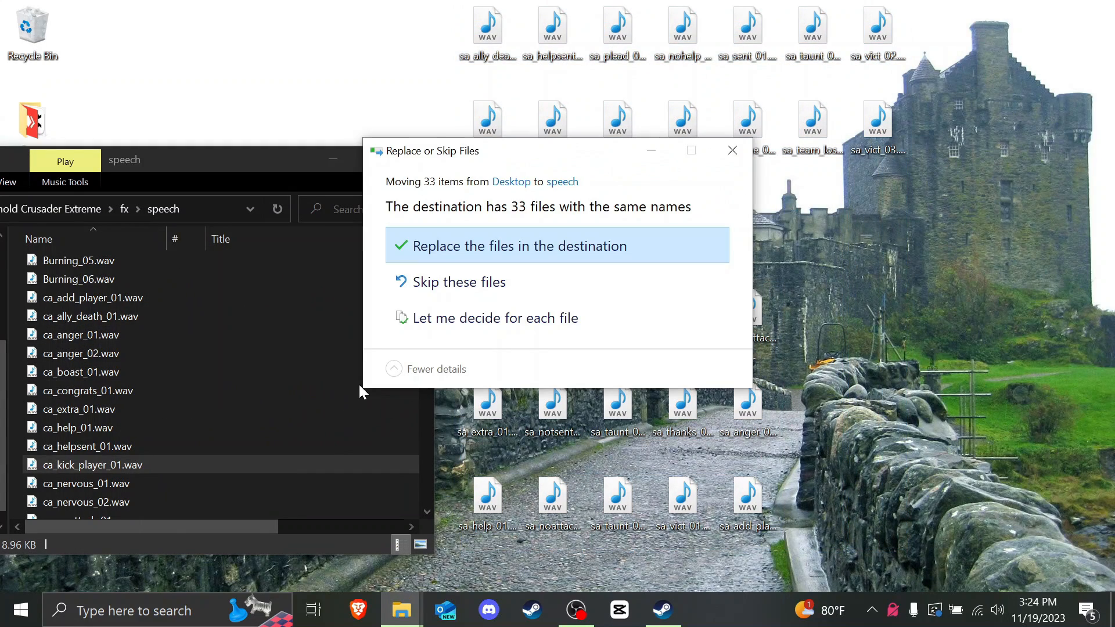
pyautogui.click(462, 252)
# Step: Play sa_taunt_01.wav from the speech folder to test the replacement
pyautogui.moveTo(195, 158); pyautogui.dragTo(657, 128)
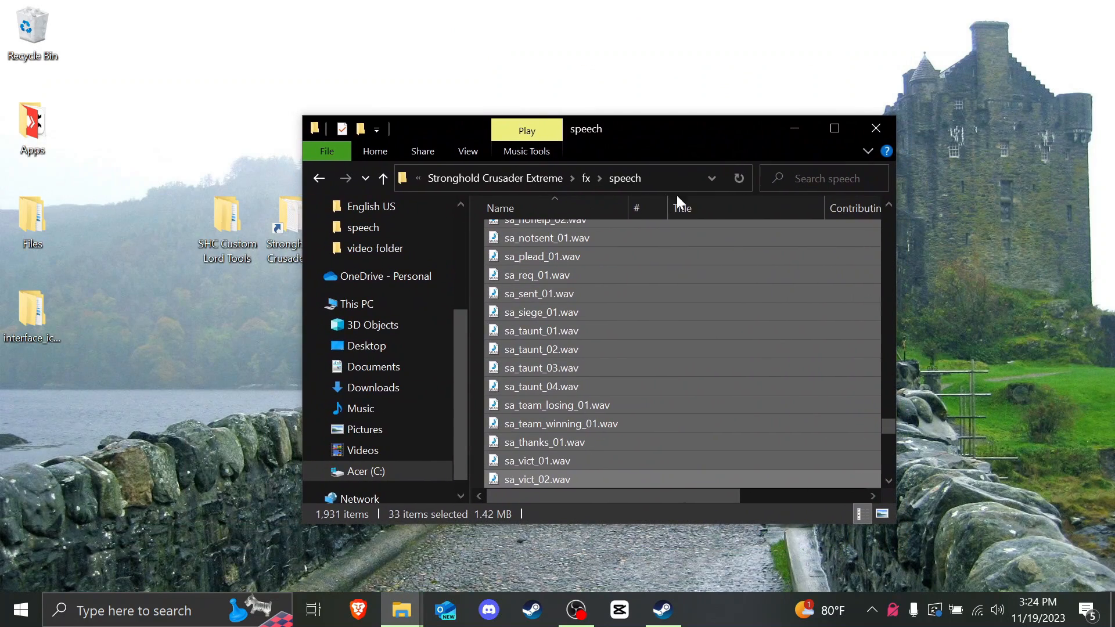
pyautogui.click(557, 368)
pyautogui.doubleClick(551, 334)
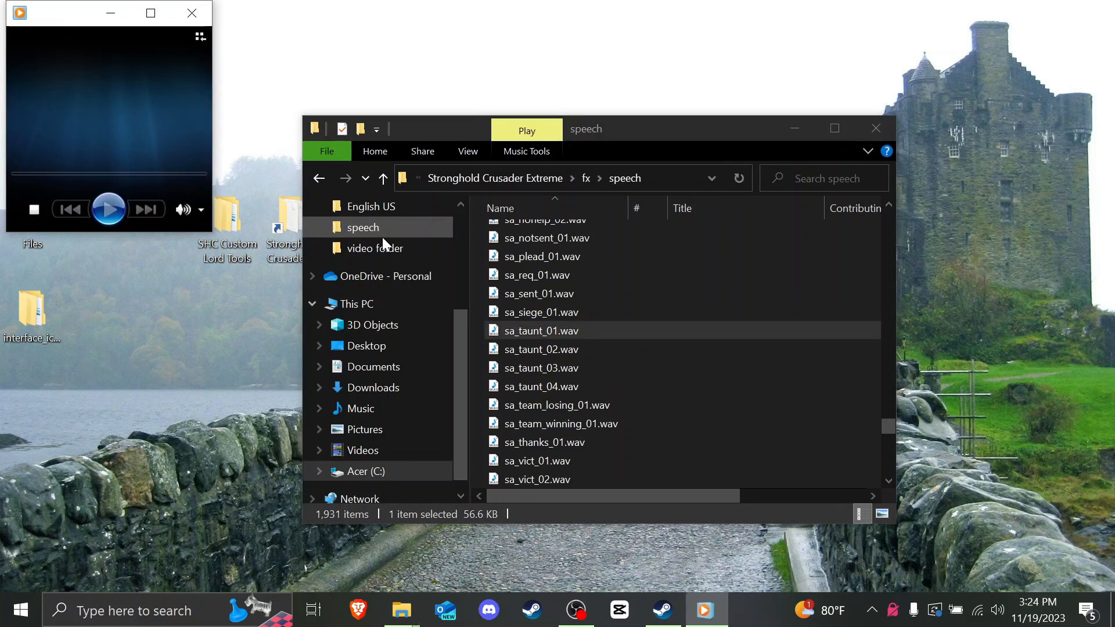
pyautogui.click(192, 13)
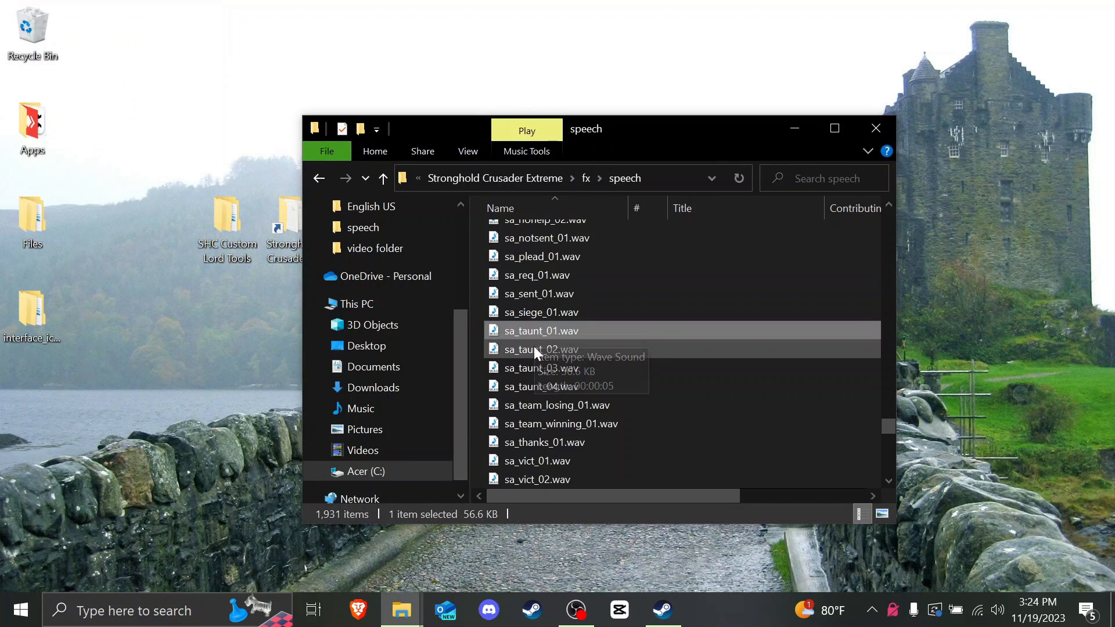
# Step: Open the binks folder inside the Stronghold Crusader Extreme game folder
pyautogui.click(549, 180)
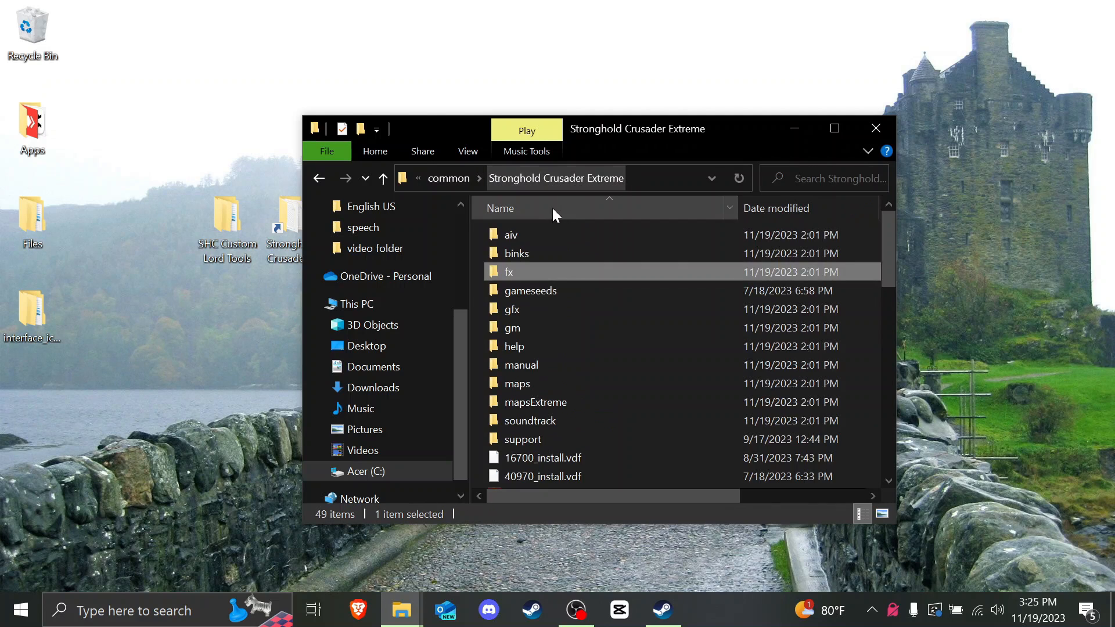
pyautogui.click(523, 253)
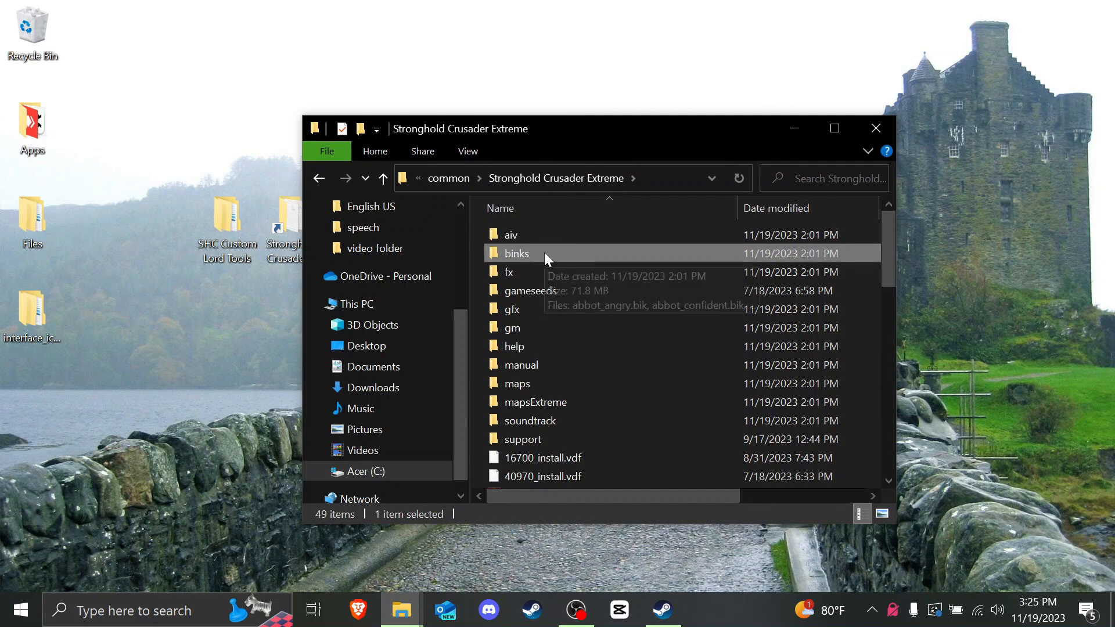
pyautogui.doubleClick(544, 254)
pyautogui.scroll(-12, 555, 314)
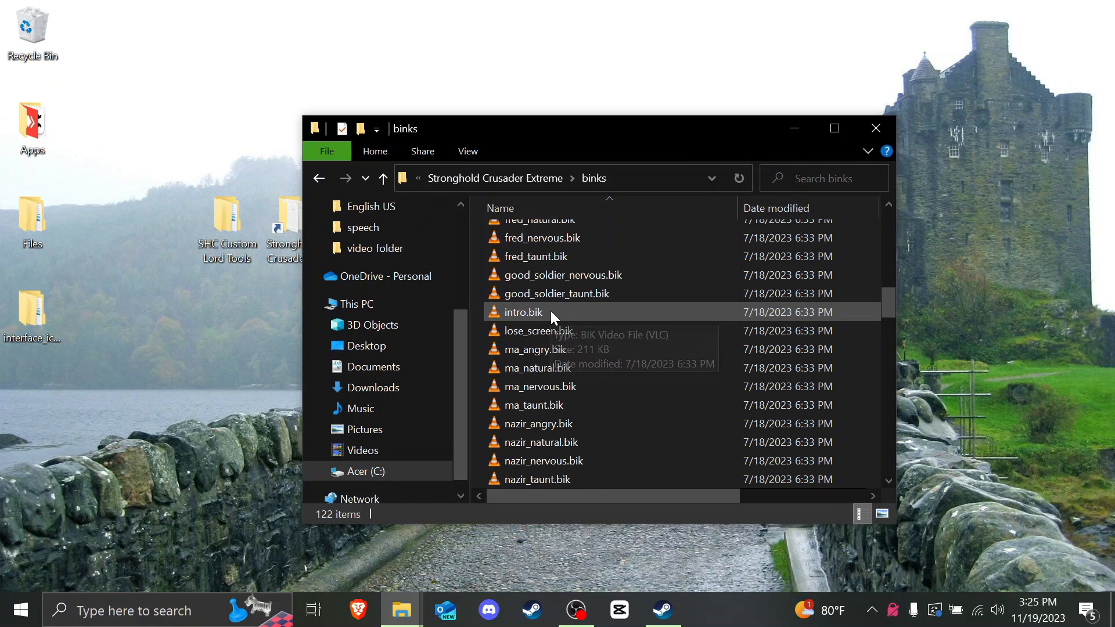
pyautogui.scroll(-18, 550, 311)
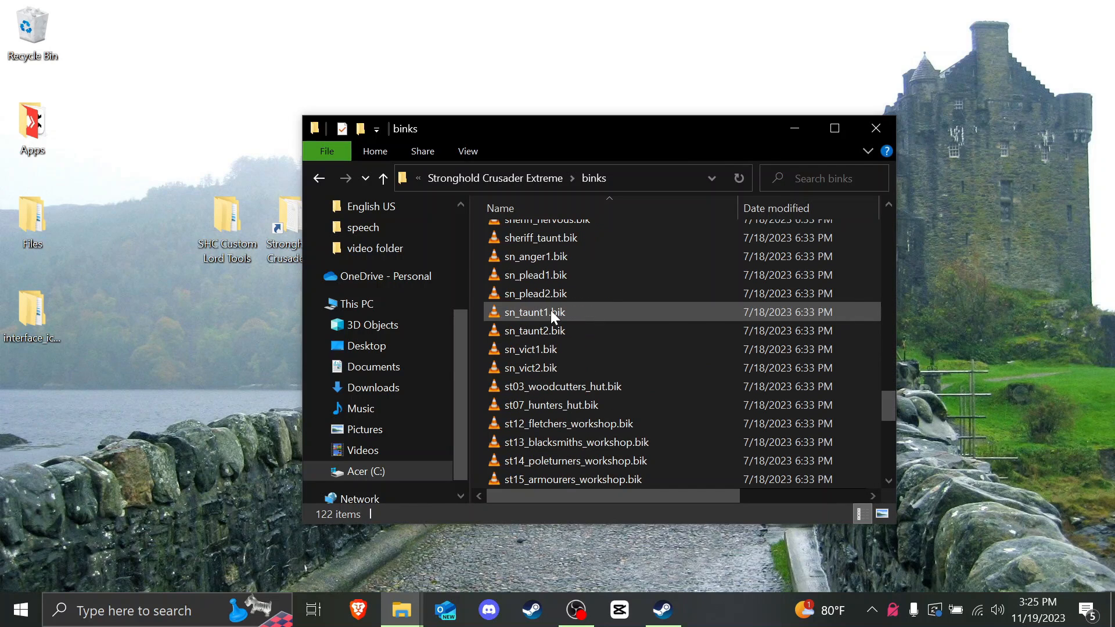
pyautogui.scroll(-3, 550, 310)
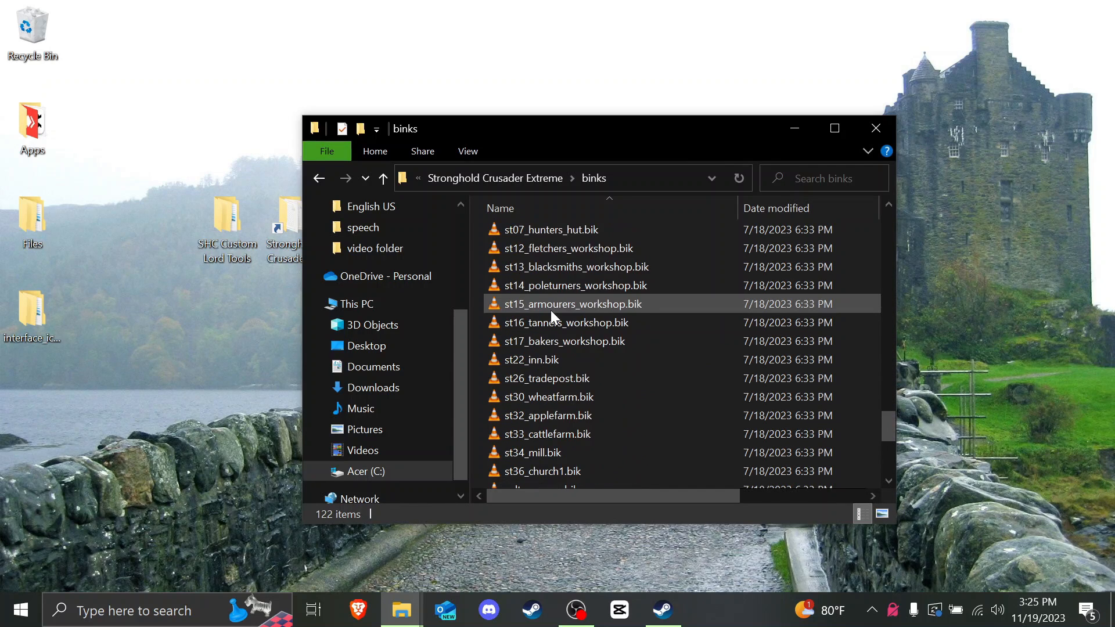
pyautogui.scroll(5, 550, 310)
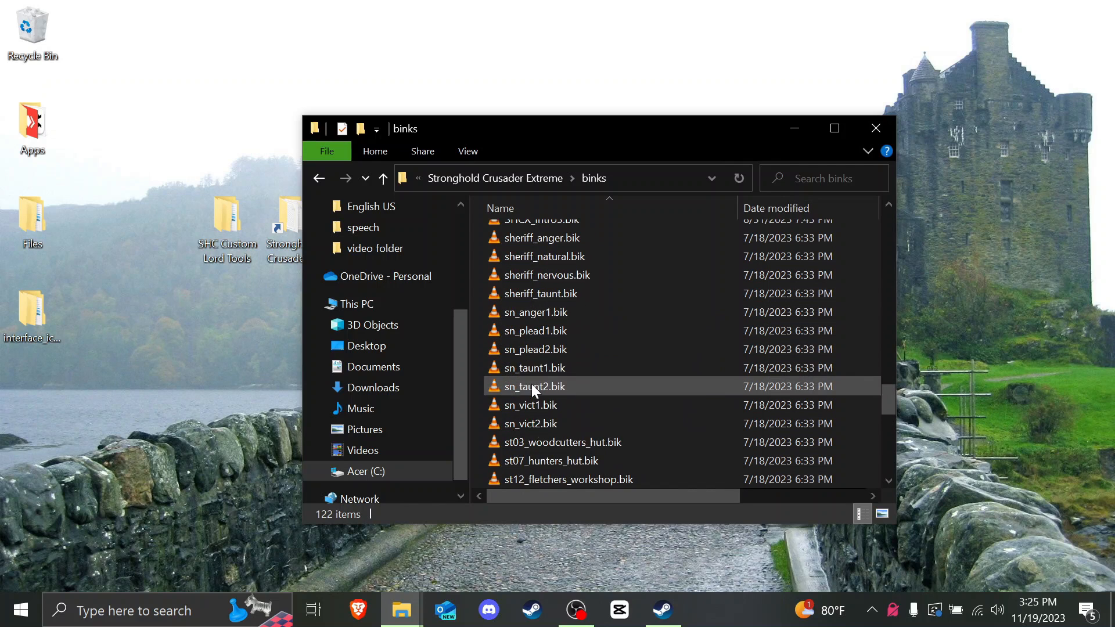
# Step: Preview the saladin_angry.bik and saladin_natural.bik videos
pyautogui.click(573, 371)
pyautogui.scroll(-3, 573, 371)
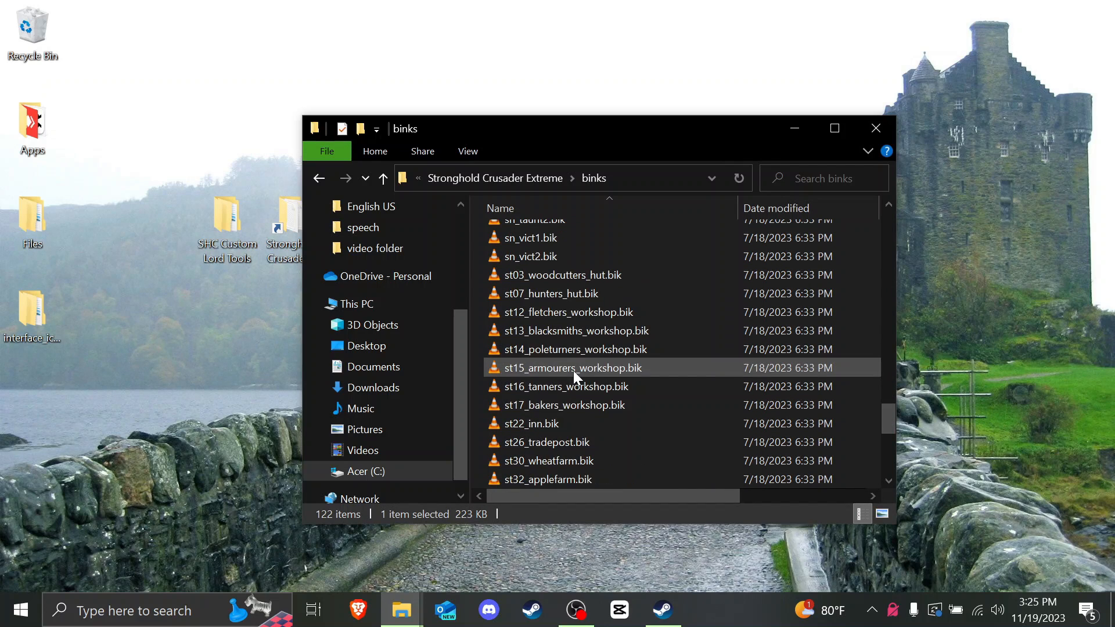
pyautogui.scroll(-3, 573, 370)
pyautogui.scroll(20, 573, 371)
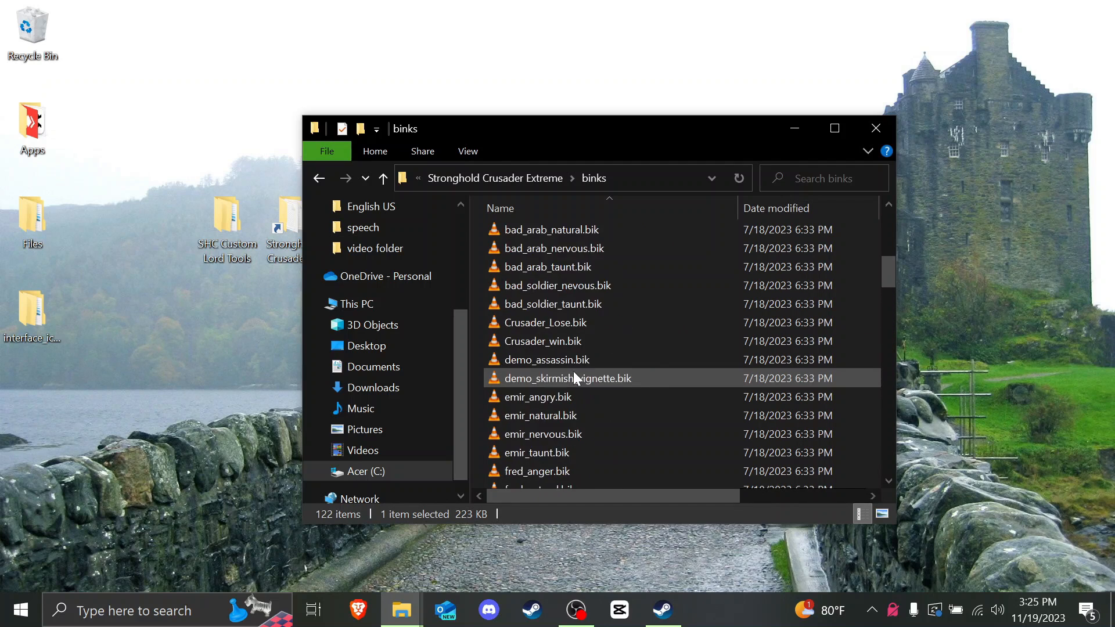
pyautogui.scroll(5, 573, 372)
pyautogui.scroll(-20, 570, 369)
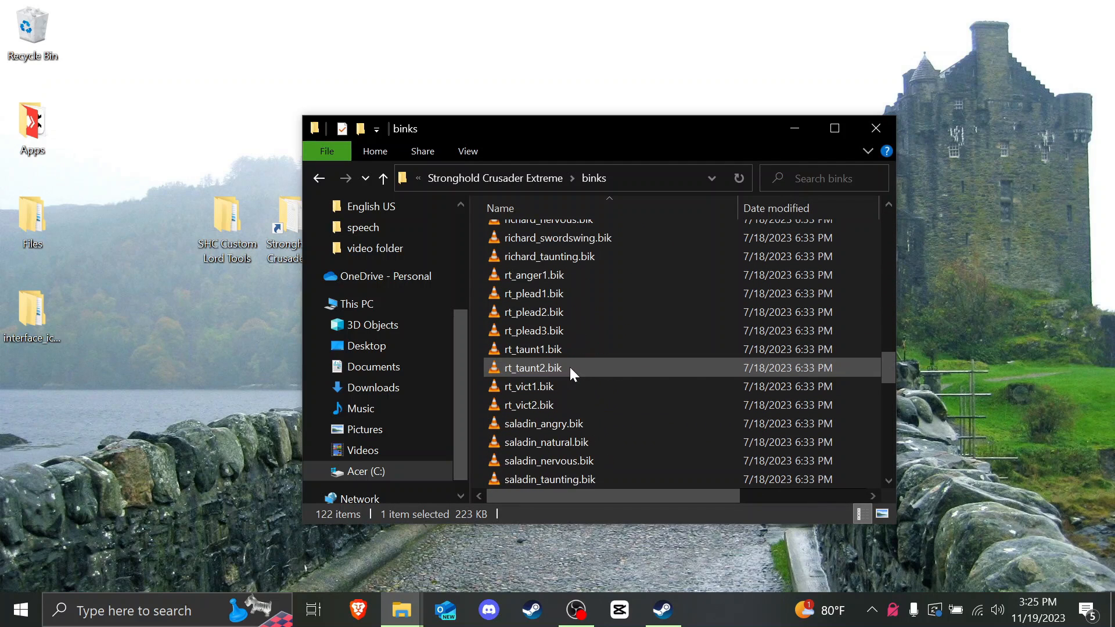
pyautogui.scroll(-2, 569, 367)
pyautogui.doubleClick(542, 314)
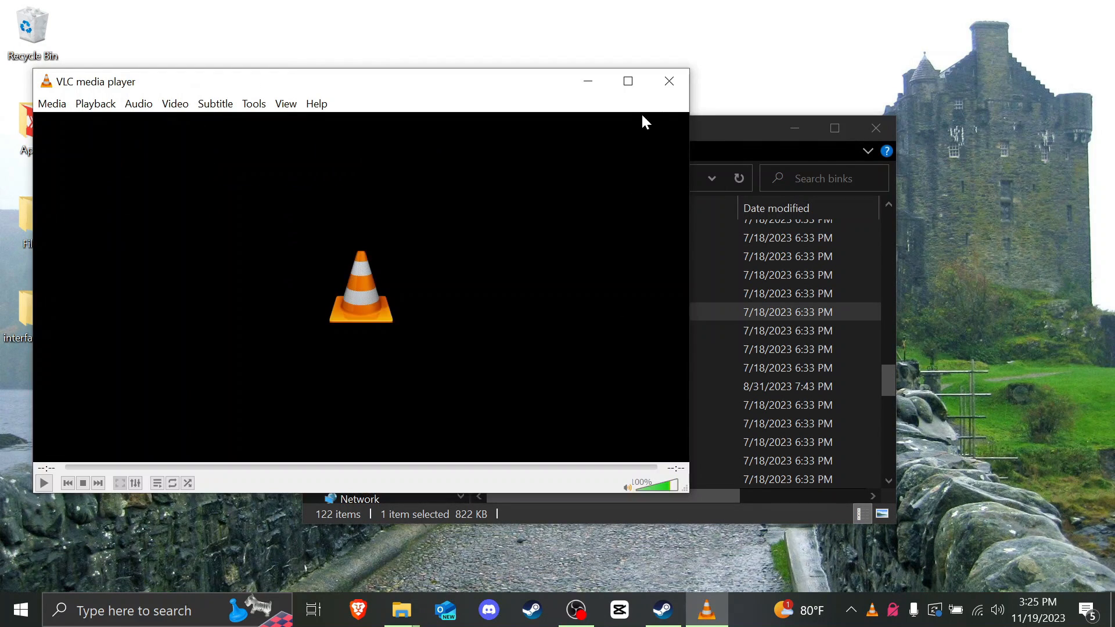
pyautogui.click(669, 80)
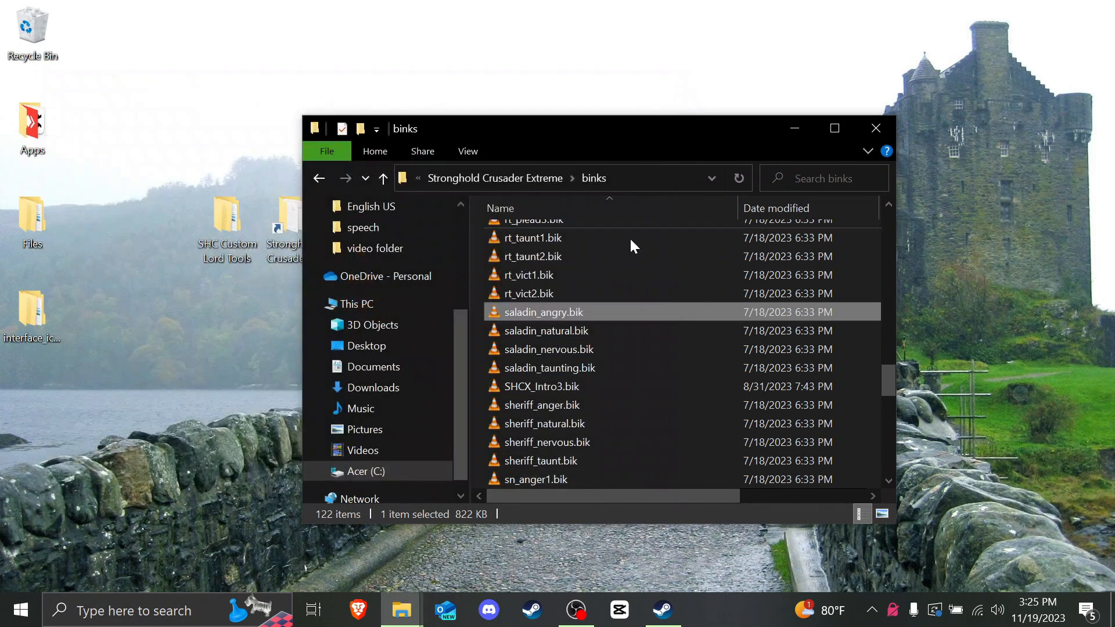
pyautogui.doubleClick(601, 329)
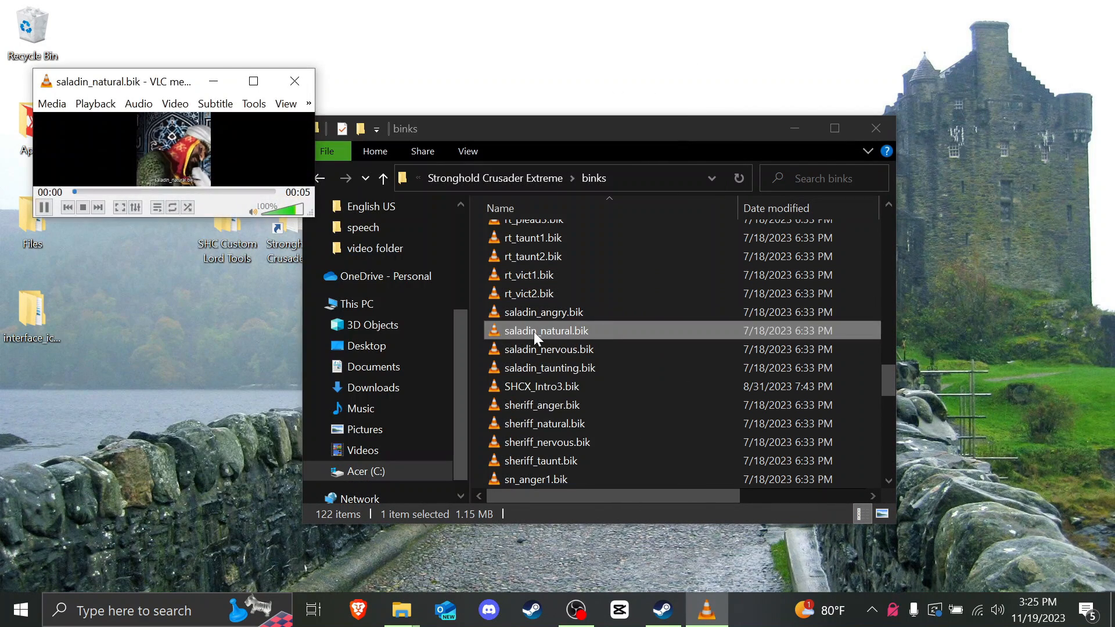
pyautogui.click(295, 81)
# Step: Preview the saladin_nervous.bik and saladin_taunting.bik videos
pyautogui.click(578, 349)
pyautogui.doubleClick(604, 350)
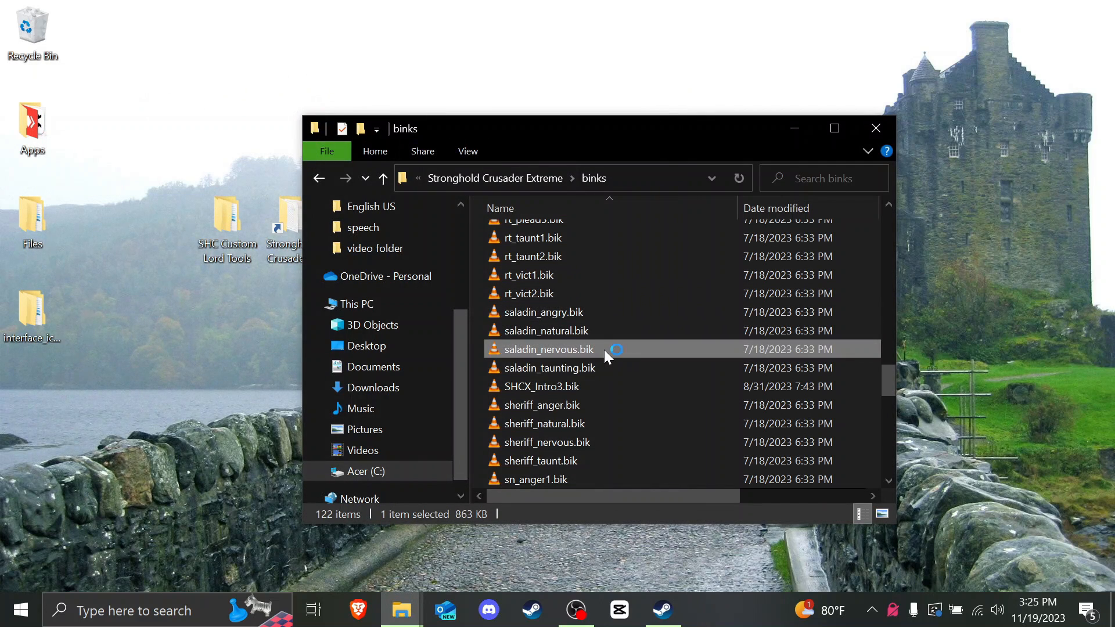
pyautogui.click(308, 87)
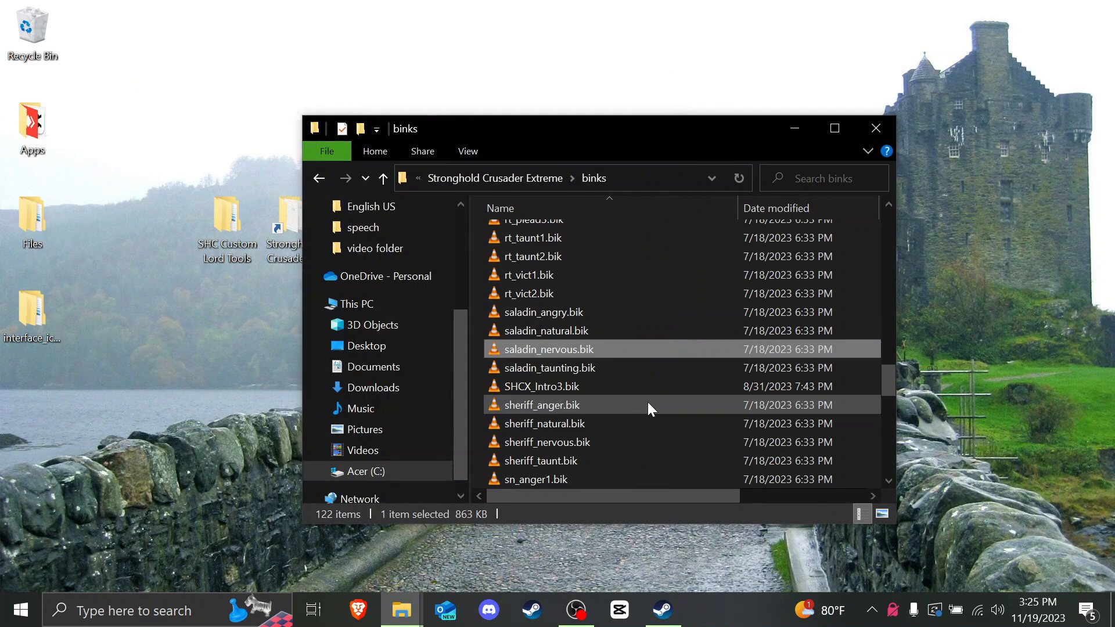
pyautogui.click(636, 364)
pyautogui.doubleClick(603, 371)
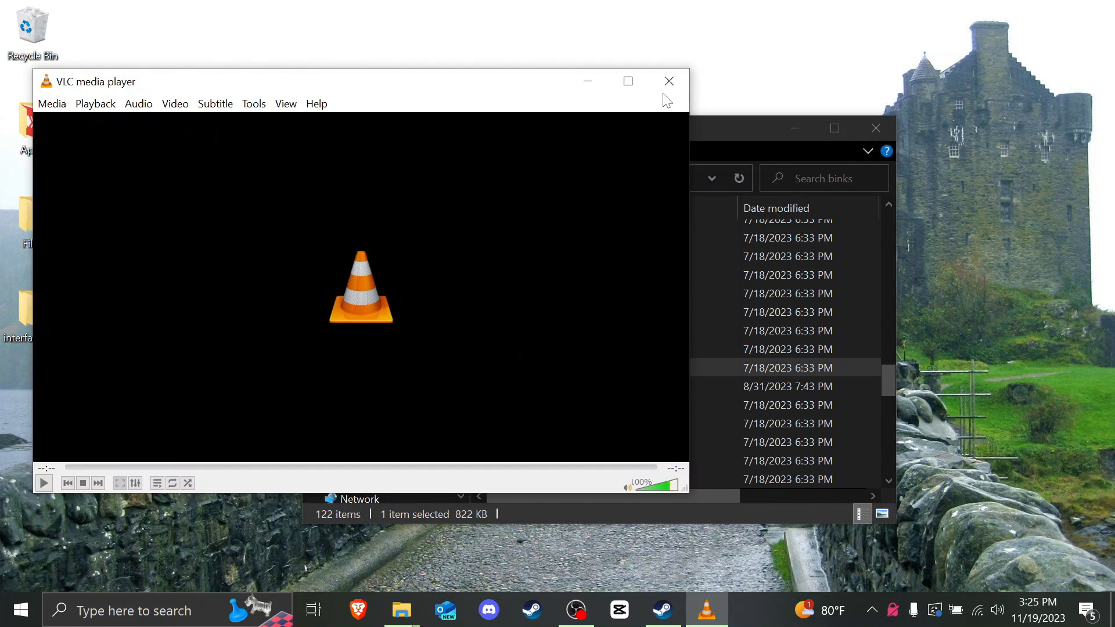
pyautogui.click(668, 85)
# Step: Select the four sultan_*.bik files and paste copies onto the desktop
pyautogui.scroll(3, 513, 364)
pyautogui.scroll(-2, 513, 367)
pyautogui.scroll(-12, 500, 405)
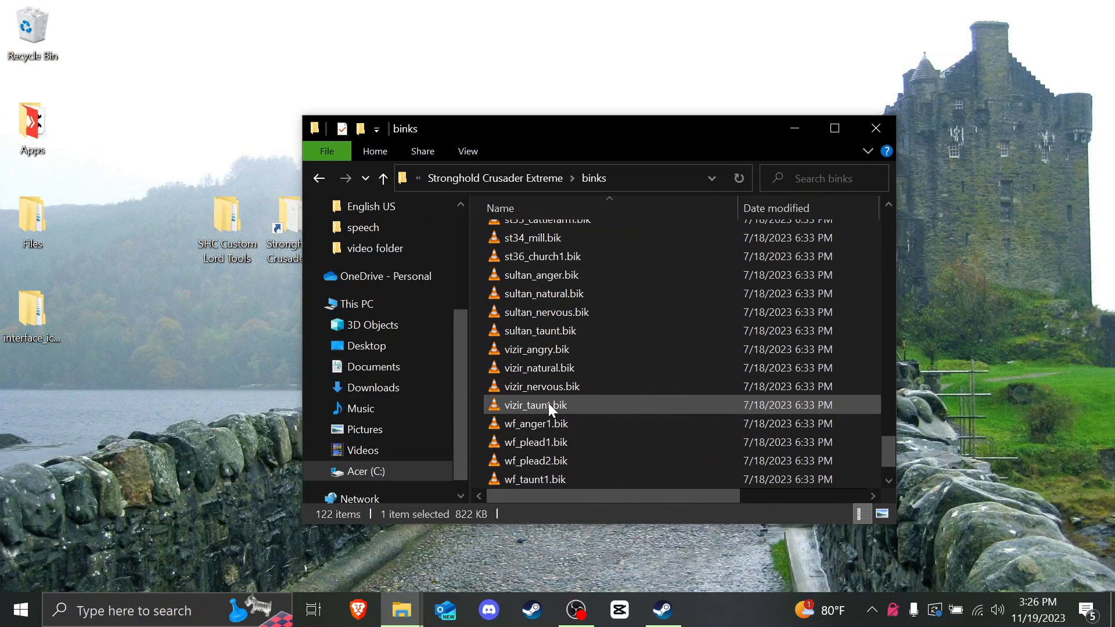
pyautogui.scroll(-1, 550, 407)
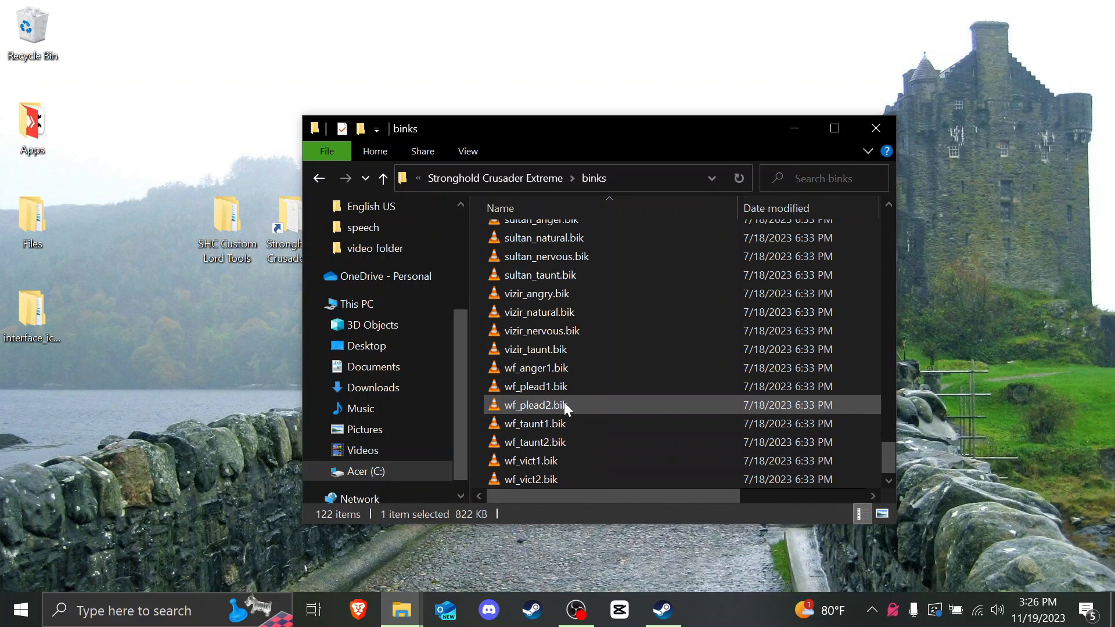
pyautogui.scroll(1, 563, 401)
pyautogui.scroll(2, 563, 401)
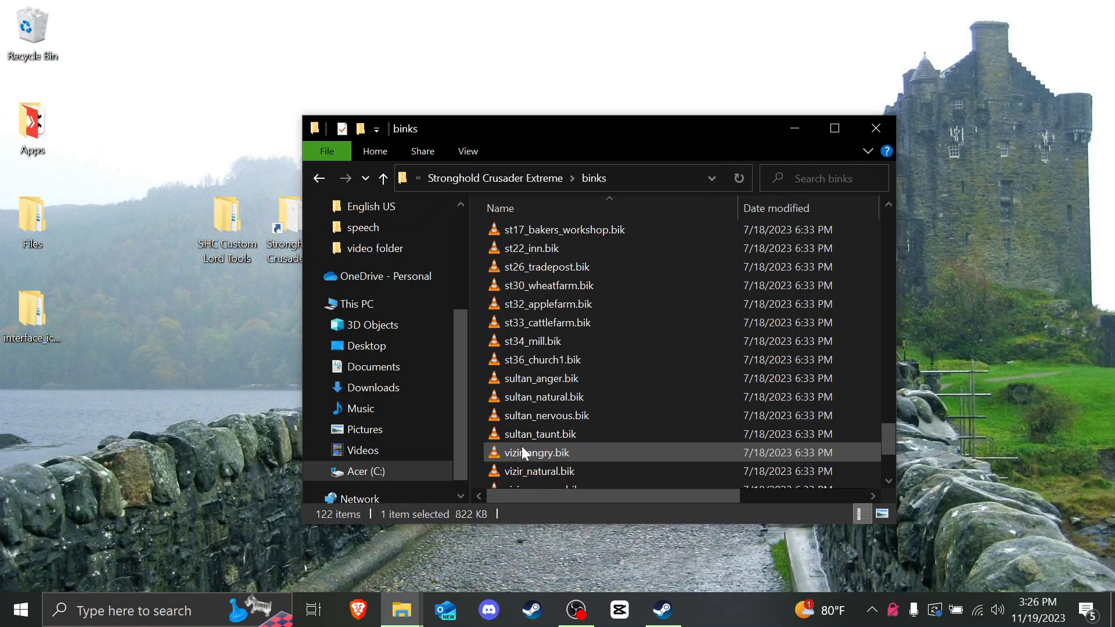
pyautogui.click(482, 428)
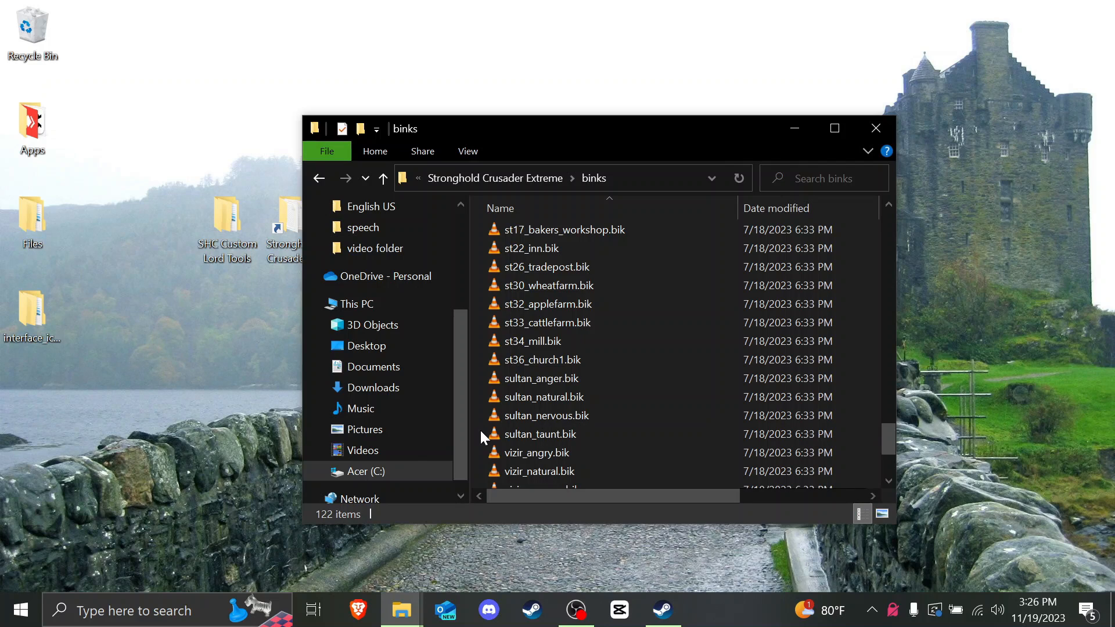
pyautogui.moveTo(470, 407); pyautogui.dragTo(541, 379)
pyautogui.click(291, 375)
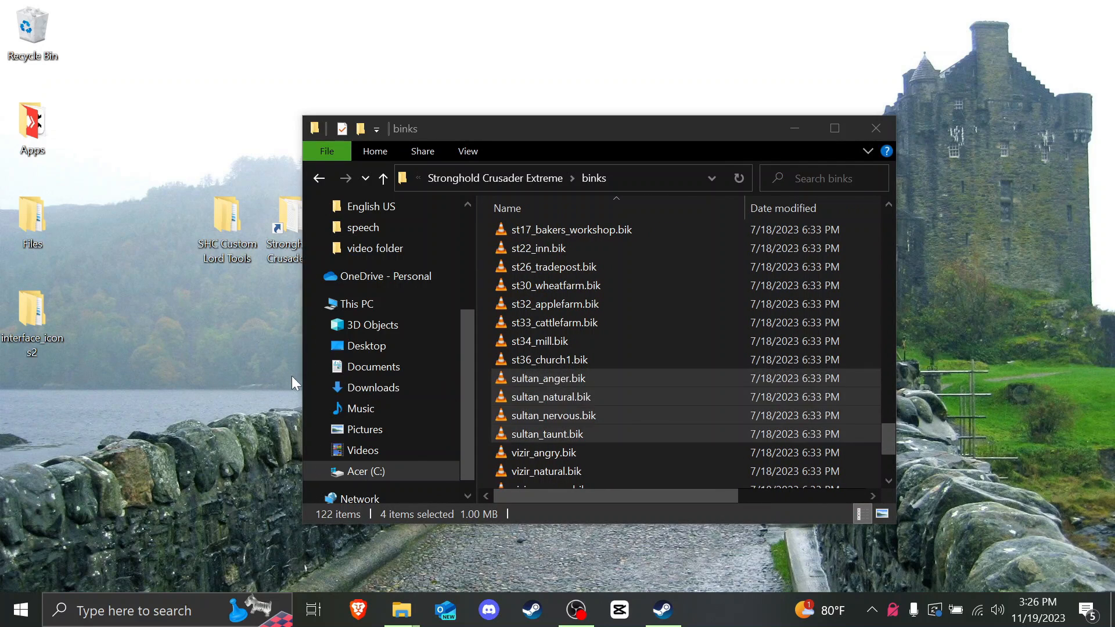
pyautogui.scroll(8, 521, 379)
pyautogui.hotkey('ctrl', 'v')
# Step: Rename the sultan_nervous and sultan_taunt copies to saladin_nervous.bik and saladin_taunt.bik
pyautogui.moveTo(87, 526); pyautogui.dragTo(119, 200)
pyautogui.rightClick(68, 47)
pyautogui.click(192, 463)
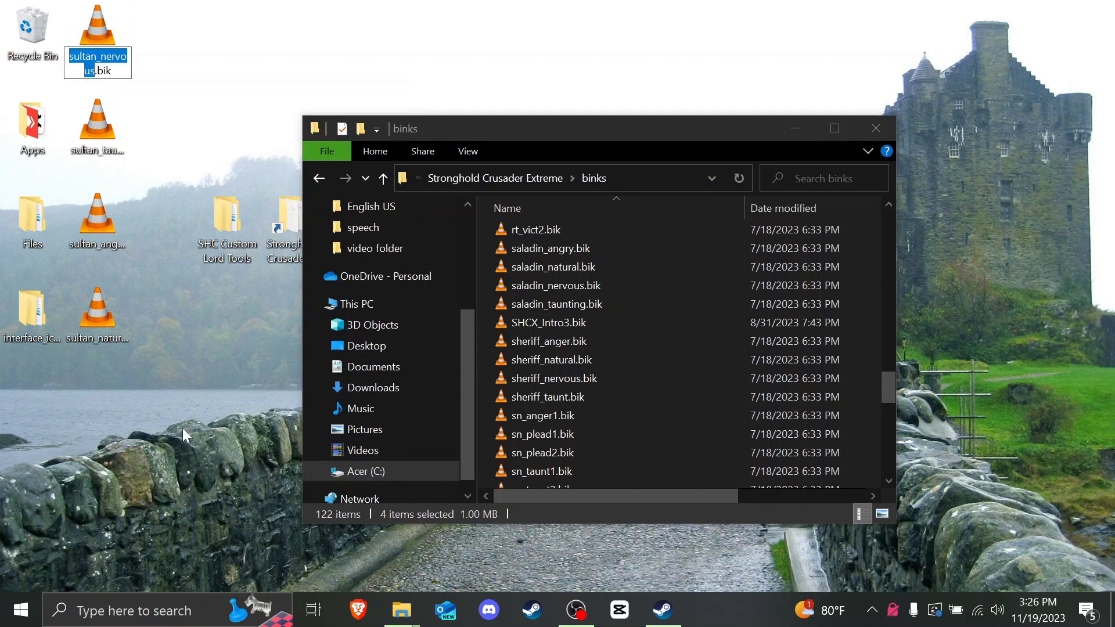
pyautogui.press('Right')
pyautogui.press('BackSpace')
pyautogui.press('BackSpace')
pyautogui.press('BackSpace')
pyautogui.press('BackSpace')
pyautogui.write('aladi')
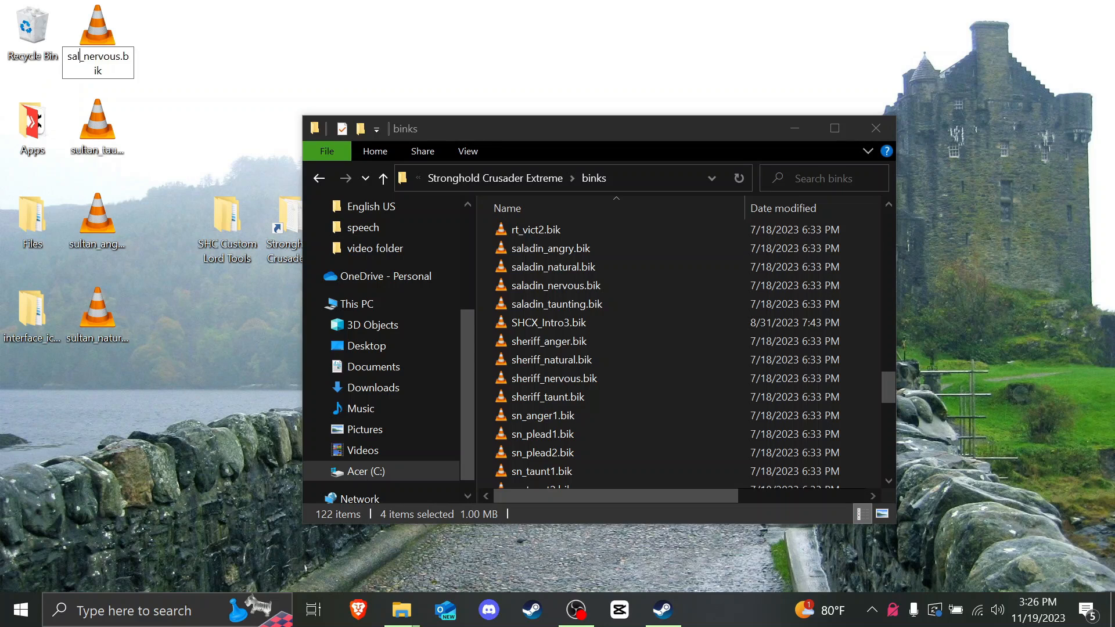
pyautogui.press('Return')
pyautogui.rightClick(96, 142)
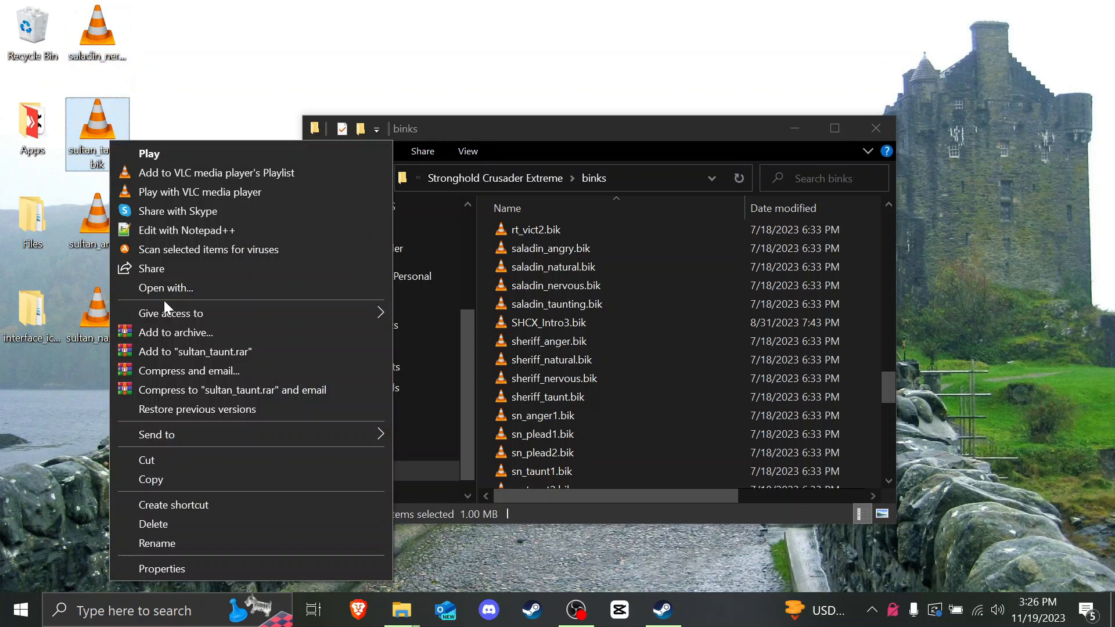
pyautogui.click(165, 541)
pyautogui.moveTo(97, 150); pyautogui.dragTo(79, 150)
pyautogui.write('aladin_taunt.bik')
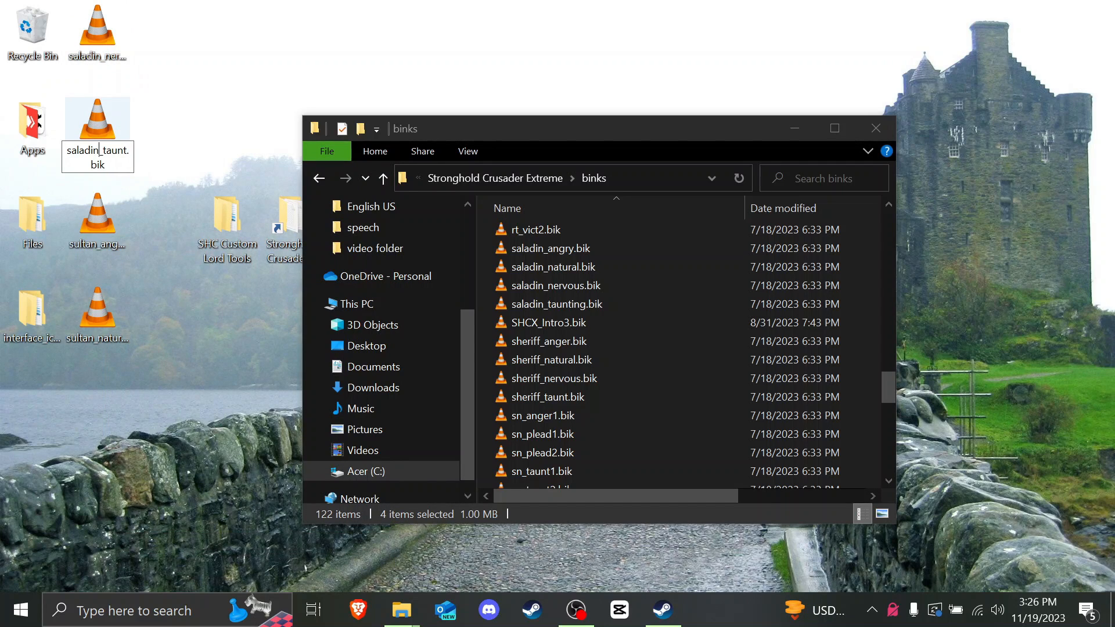
pyautogui.press('Return')
# Step: Rename the sultan_anger and sultan_natural copies to saladin_anger.bik and saladin_natural.bik
pyautogui.click(97, 220)
pyautogui.rightClick(99, 218)
pyautogui.click(145, 553)
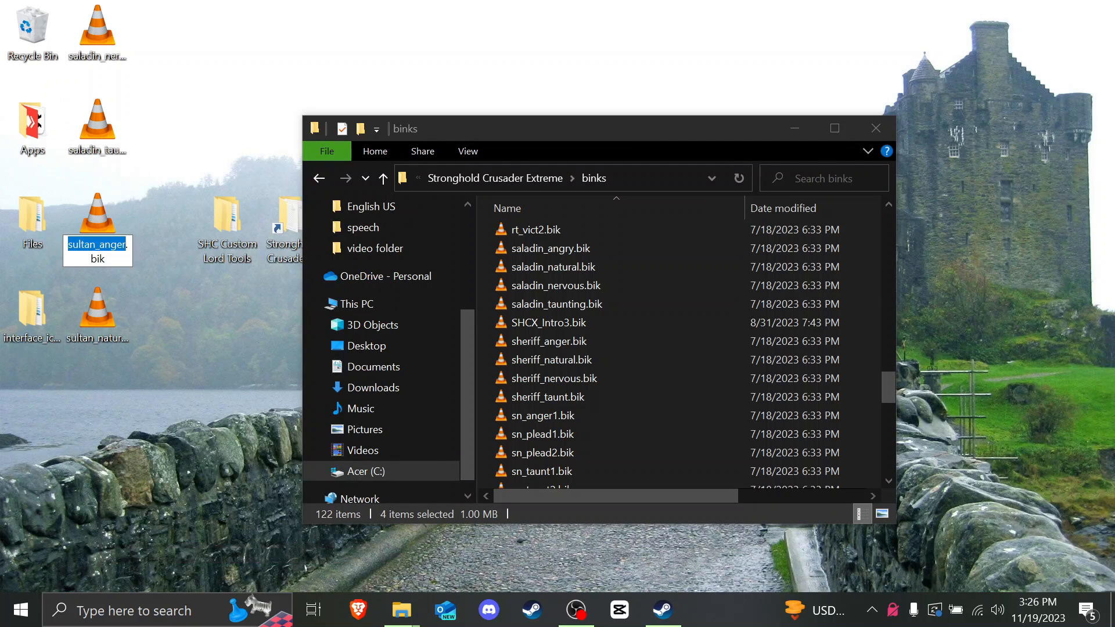
pyautogui.moveTo(94, 244); pyautogui.dragTo(73, 245)
pyautogui.write('aladin')
pyautogui.press('Return')
pyautogui.click(98, 310)
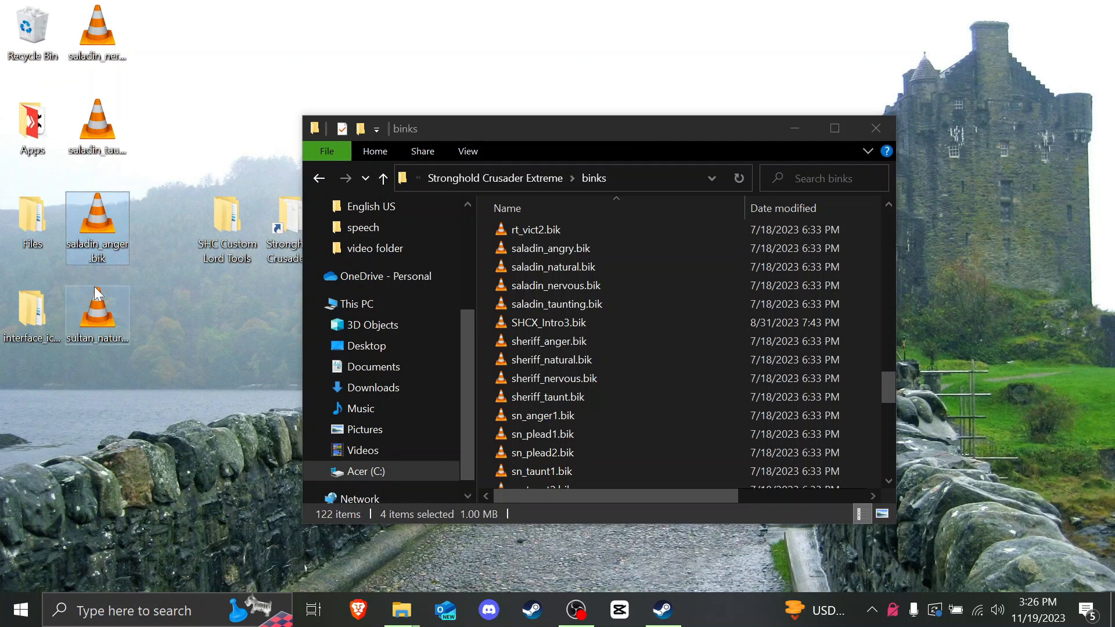
pyautogui.rightClick(98, 310)
pyautogui.click(141, 550)
pyautogui.moveTo(89, 338); pyautogui.dragTo(72, 339)
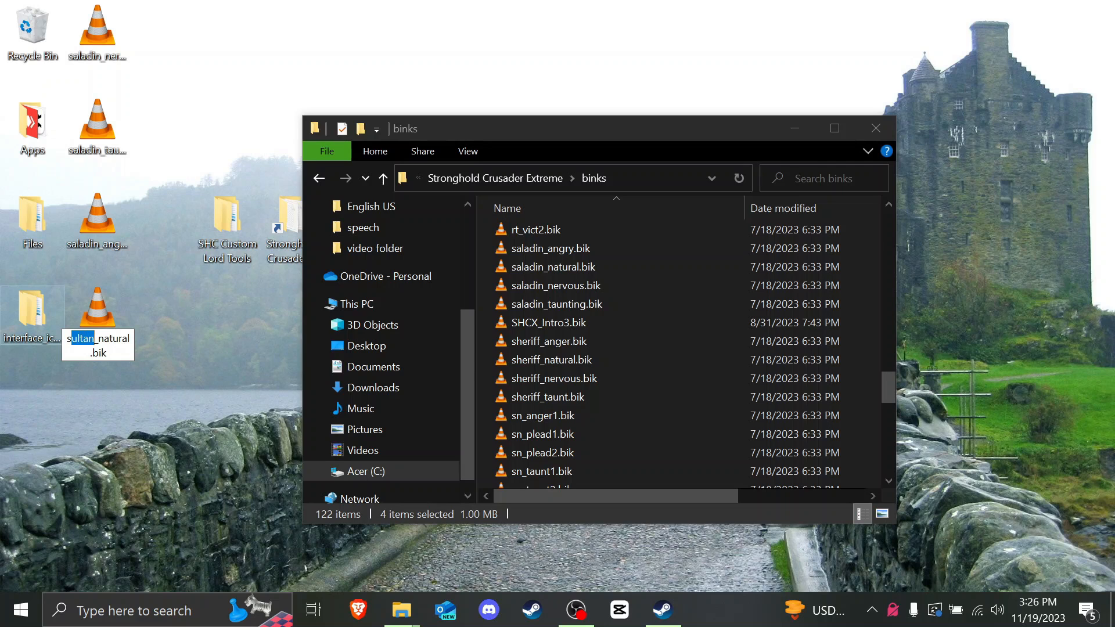
pyautogui.write('aladin')
pyautogui.press('Return')
# Step: Drag all four saladin files from the desktop into the binks folder
pyautogui.click(93, 342)
pyautogui.keyDown('shift'); pyautogui.click(100, 55); pyautogui.keyUp('shift')
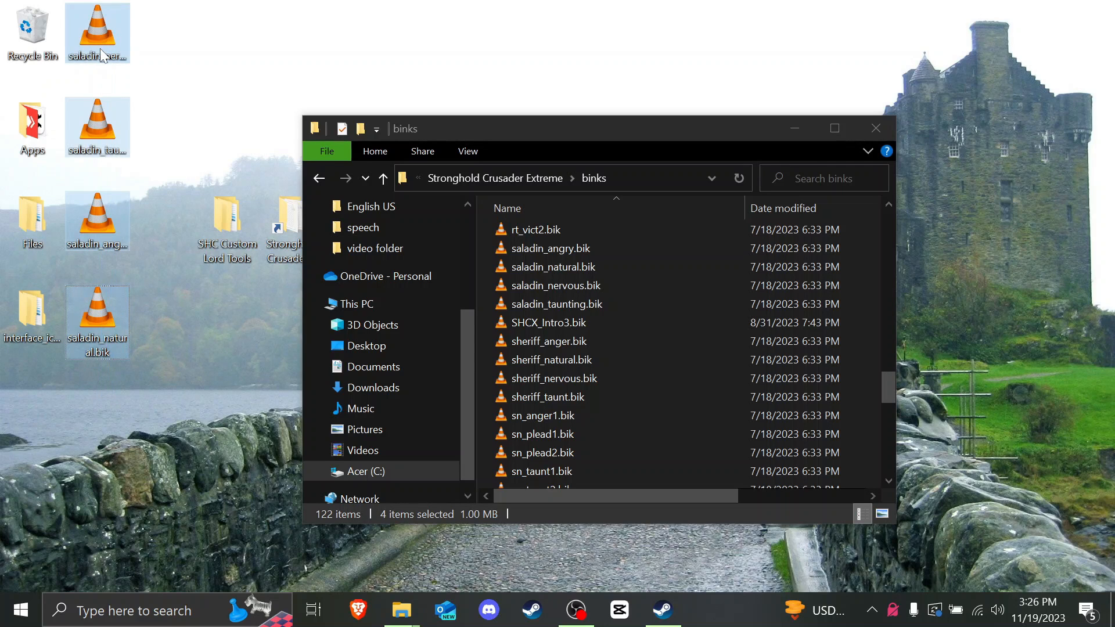
pyautogui.moveTo(101, 55); pyautogui.dragTo(540, 339)
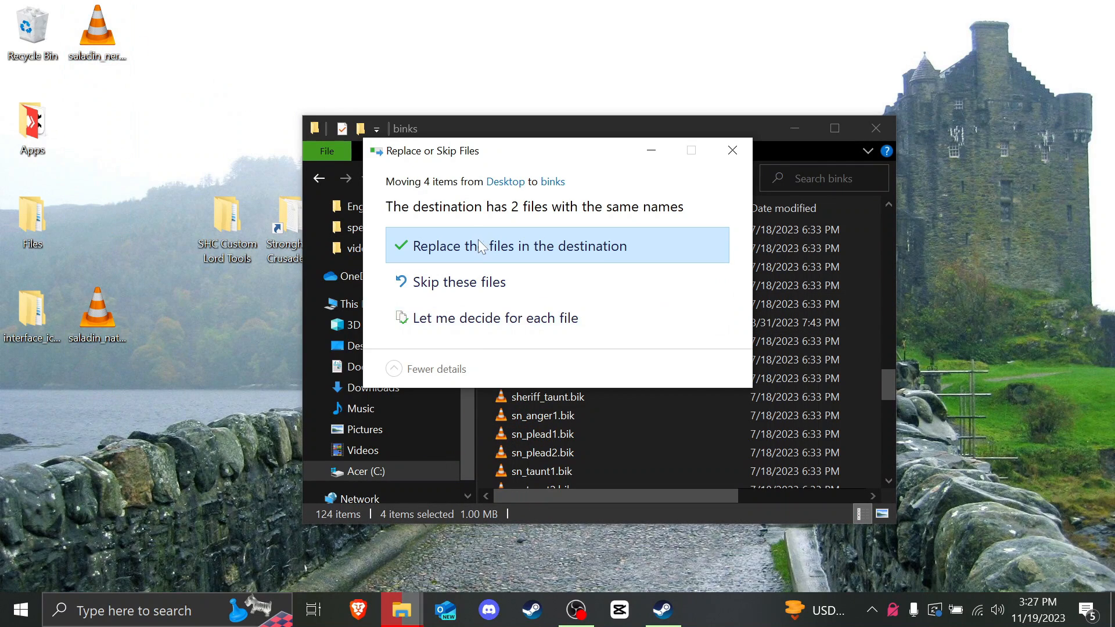
# Step: Replace the same-named files in binks with the new saladin copies
pyautogui.click(480, 248)
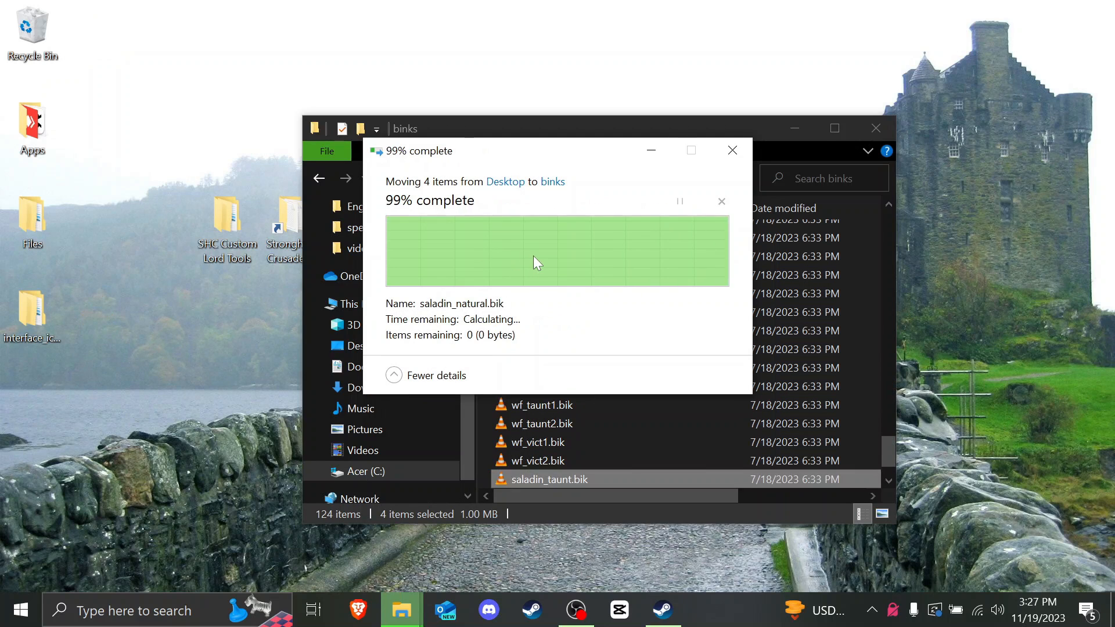
pyautogui.scroll(20, 600, 318)
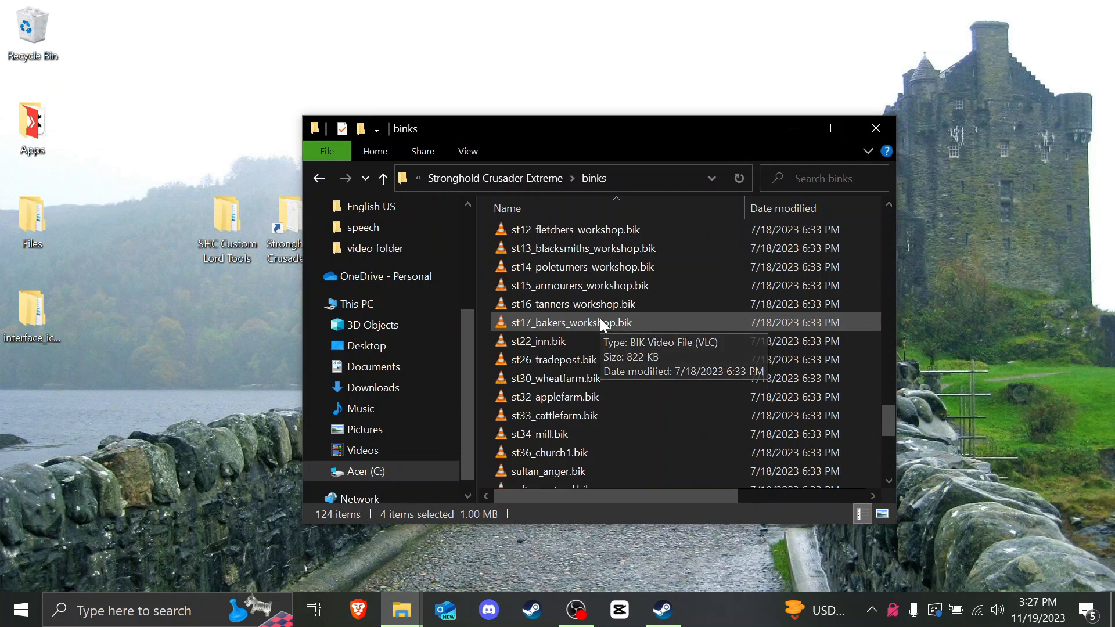
pyautogui.scroll(5, 600, 318)
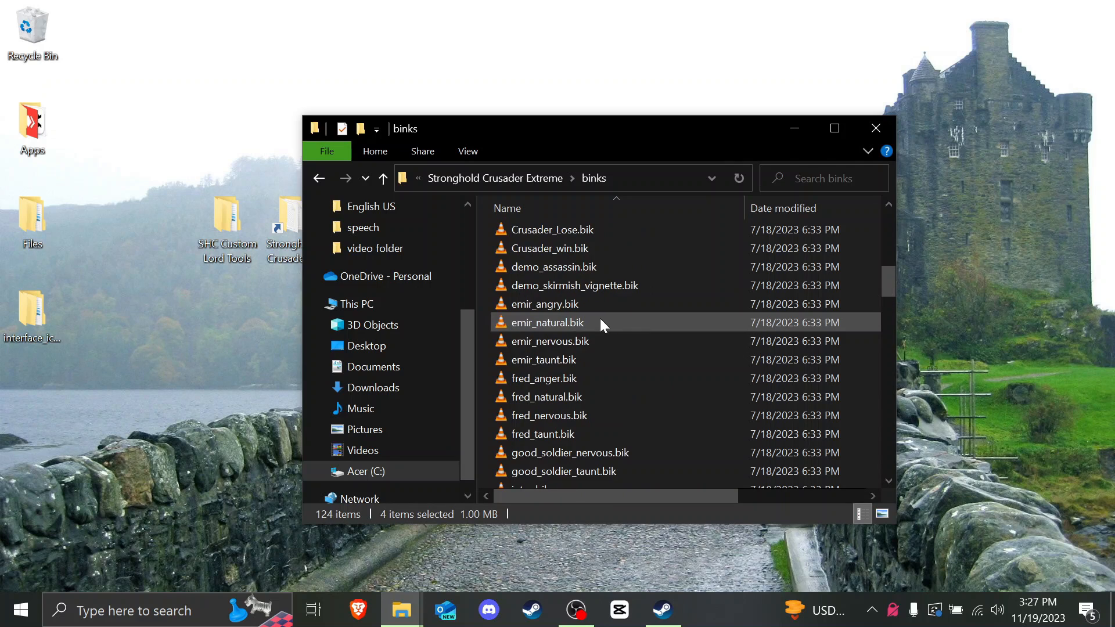
pyautogui.scroll(-9, 600, 318)
pyautogui.scroll(-15, 599, 316)
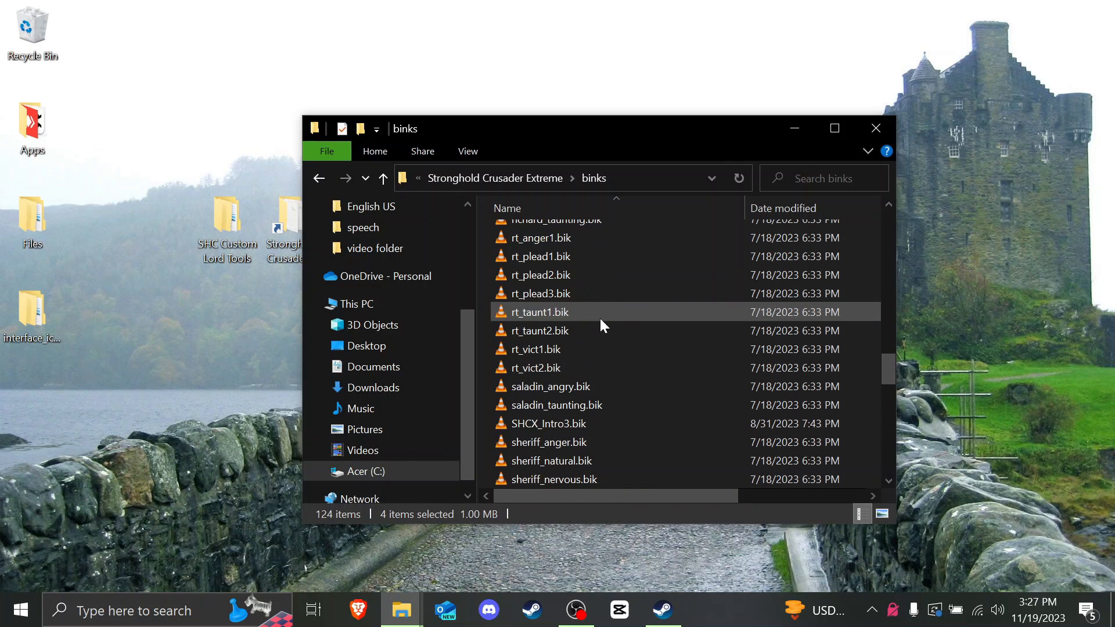
# Step: Rename saladin_anger.bik to saladin_angry, accepting it as saladin_angry (2).bik
pyautogui.click(573, 441)
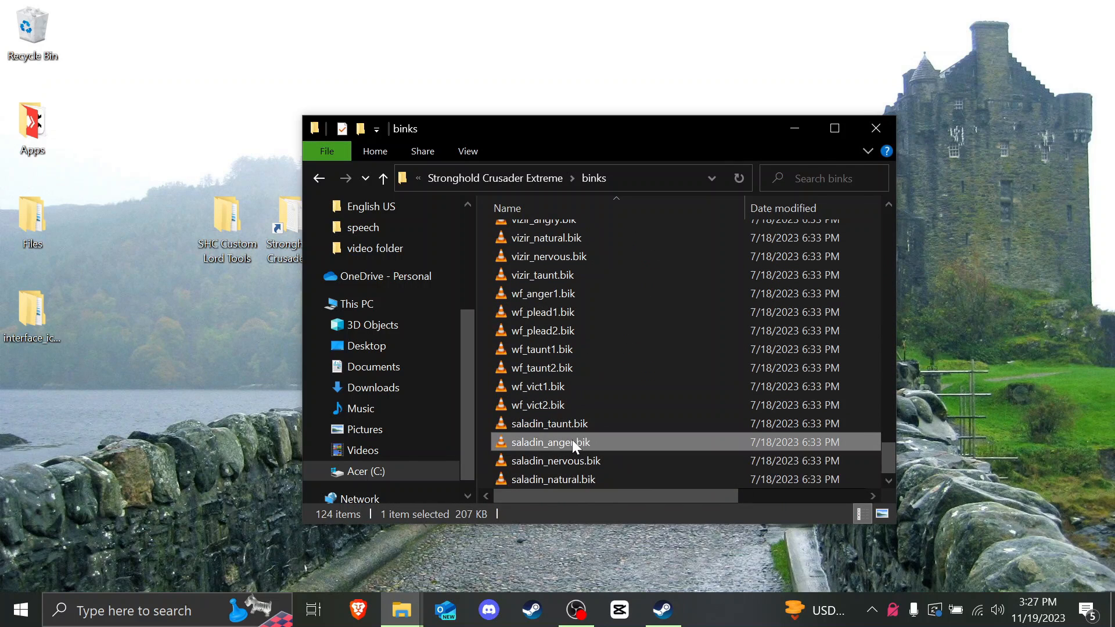
pyautogui.rightClick(573, 441)
pyautogui.click(604, 401)
pyautogui.click(566, 442)
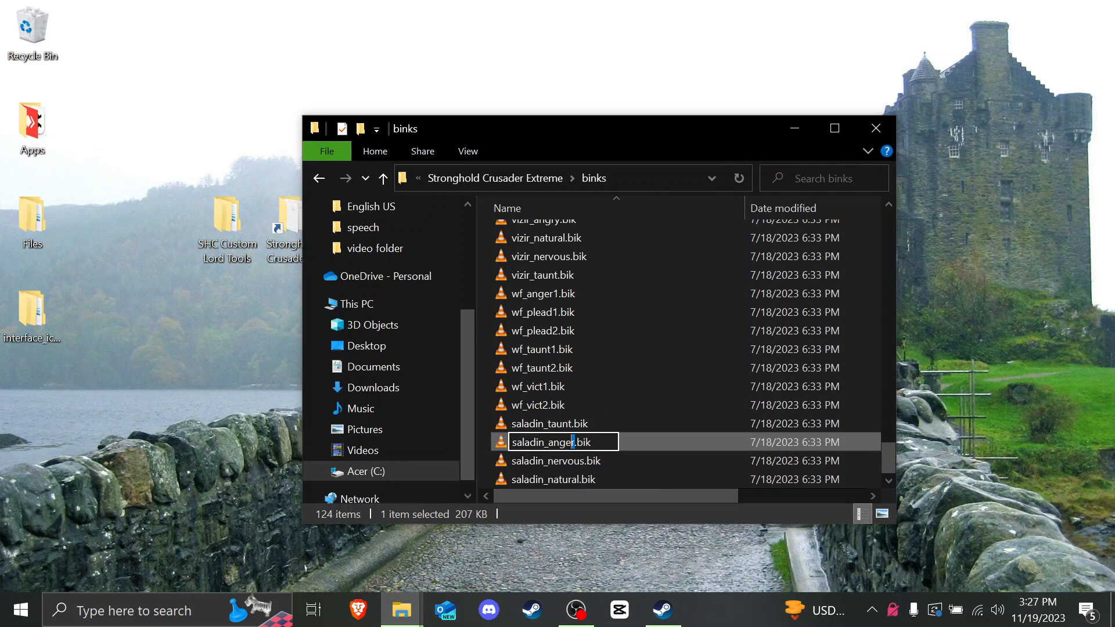
pyautogui.write('ry')
pyautogui.press('Return')
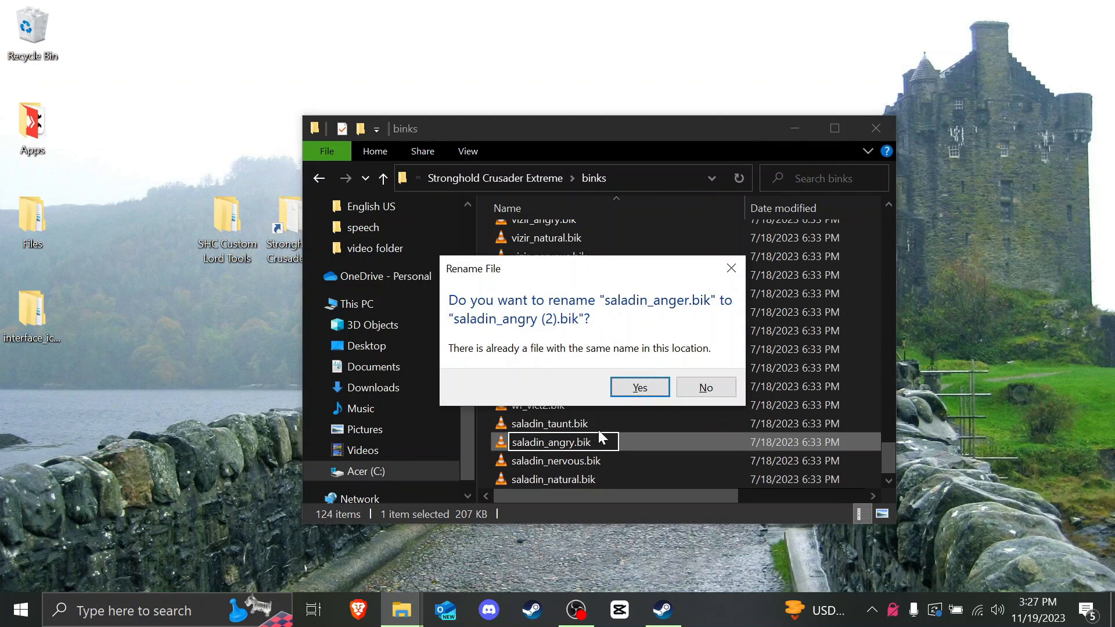
pyautogui.click(639, 388)
# Step: Delete the original saladin_angry.bik and strip the (2) suffix from the new copy
pyautogui.scroll(5, 616, 403)
pyautogui.scroll(-4, 615, 402)
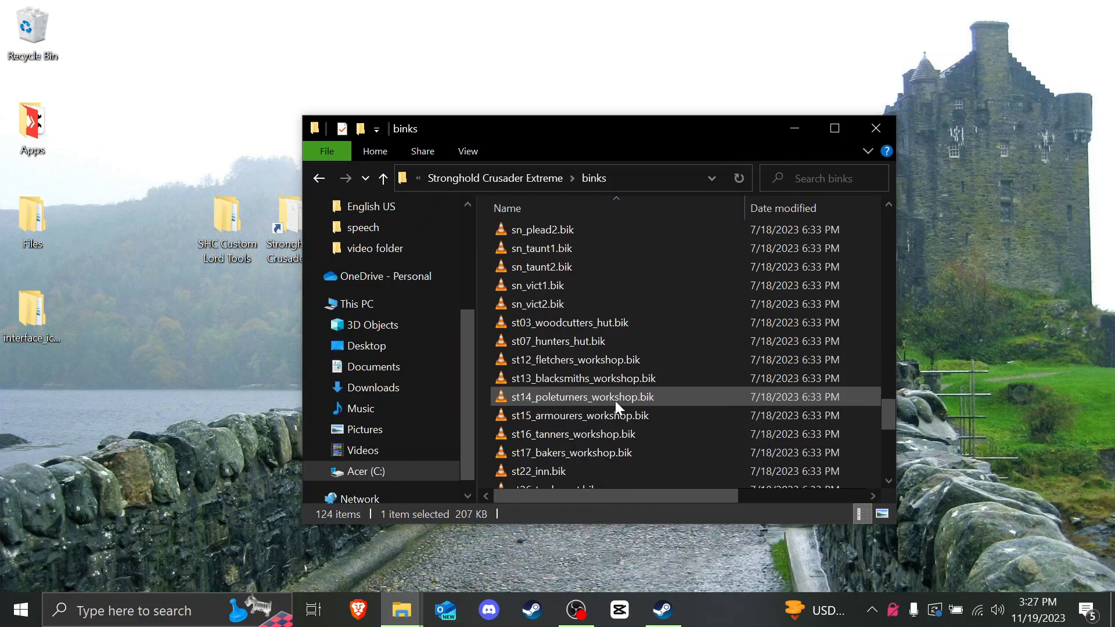
pyautogui.scroll(4, 614, 399)
pyautogui.scroll(2, 614, 399)
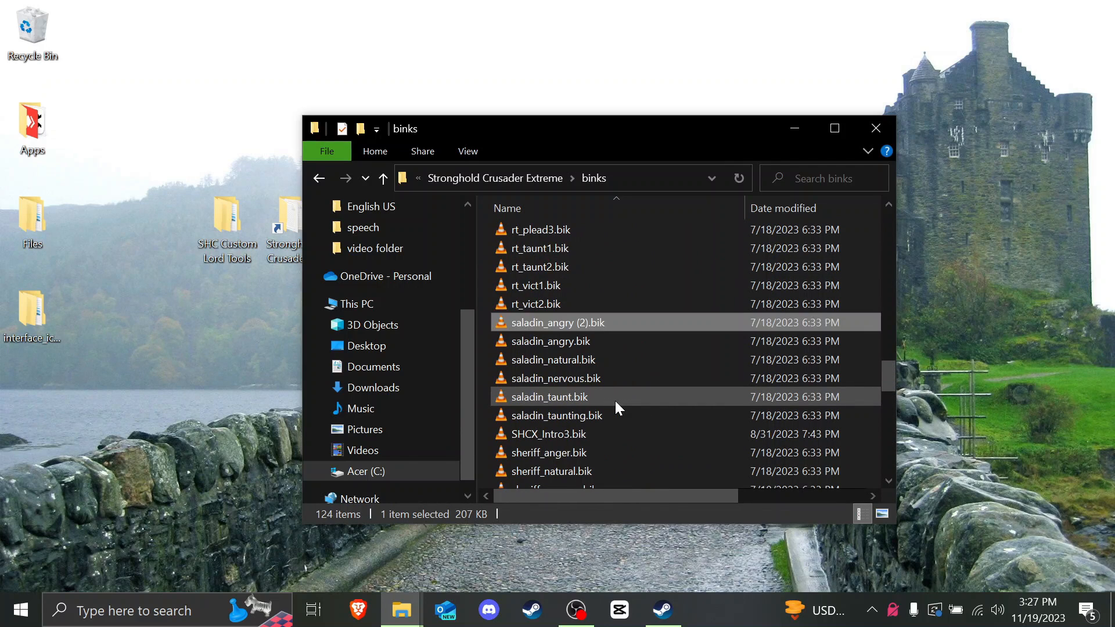
pyautogui.click(590, 344)
pyautogui.press('Delete')
pyautogui.rightClick(583, 323)
pyautogui.click(604, 552)
pyautogui.moveTo(575, 323); pyautogui.dragTo(587, 322)
pyautogui.press('BackSpace')
pyautogui.press('Delete')
pyautogui.press('Return')
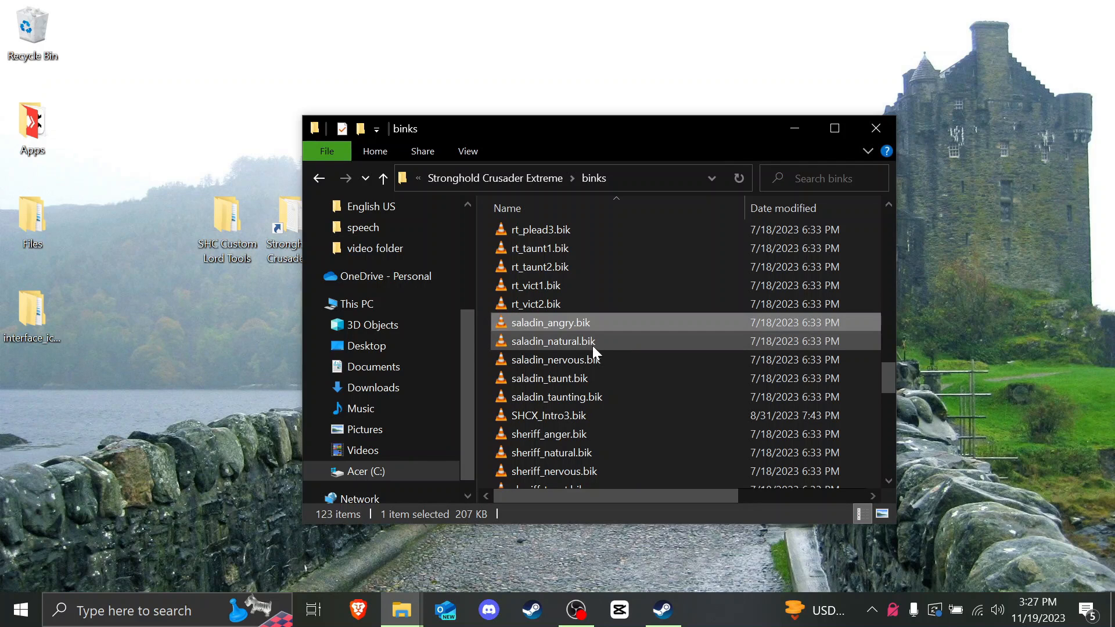
# Step: Delete the original saladin_taunting.bik and rename saladin_taunt.bik to saladin_taunting.bik
pyautogui.click(587, 395)
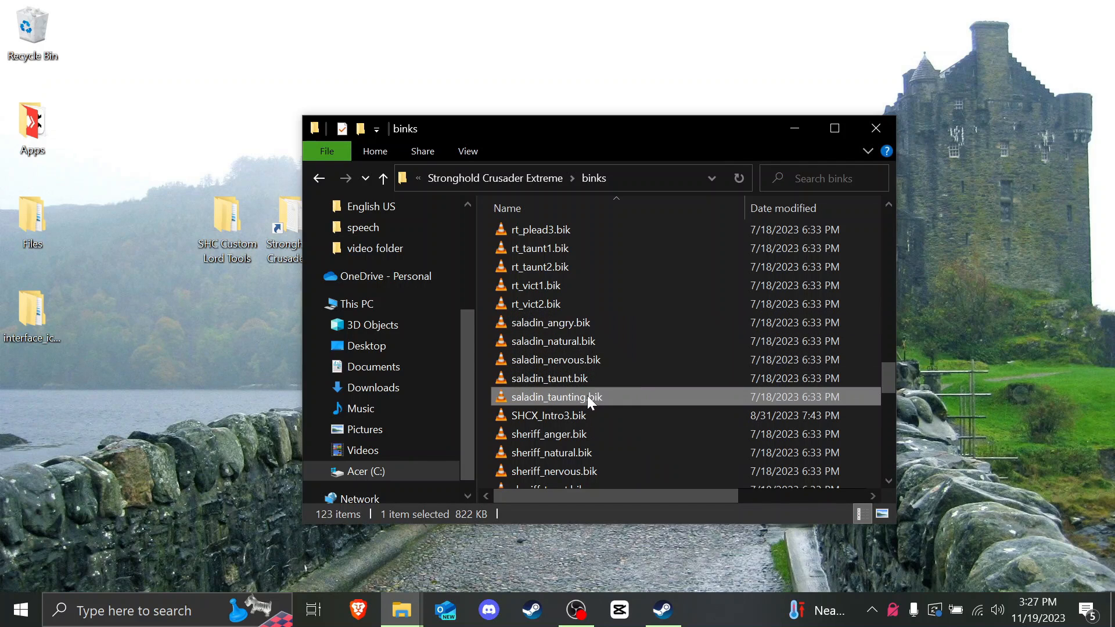
pyautogui.press('Delete')
pyautogui.click(576, 377)
pyautogui.rightClick(576, 378)
pyautogui.click(604, 552)
pyautogui.press('Right')
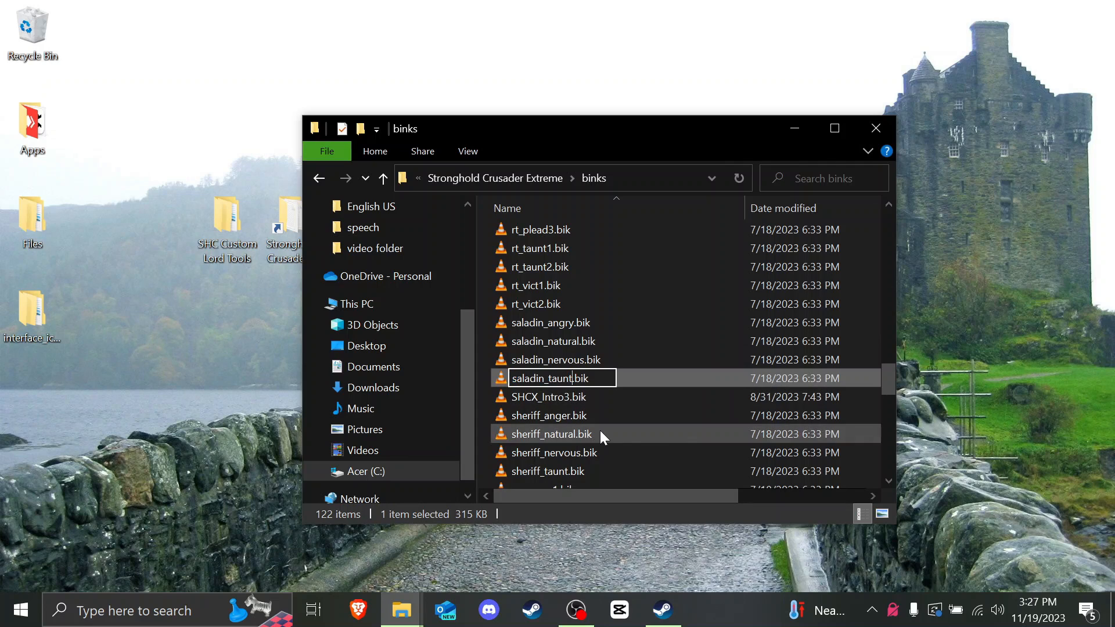
pyautogui.write('ing')
pyautogui.press('Return')
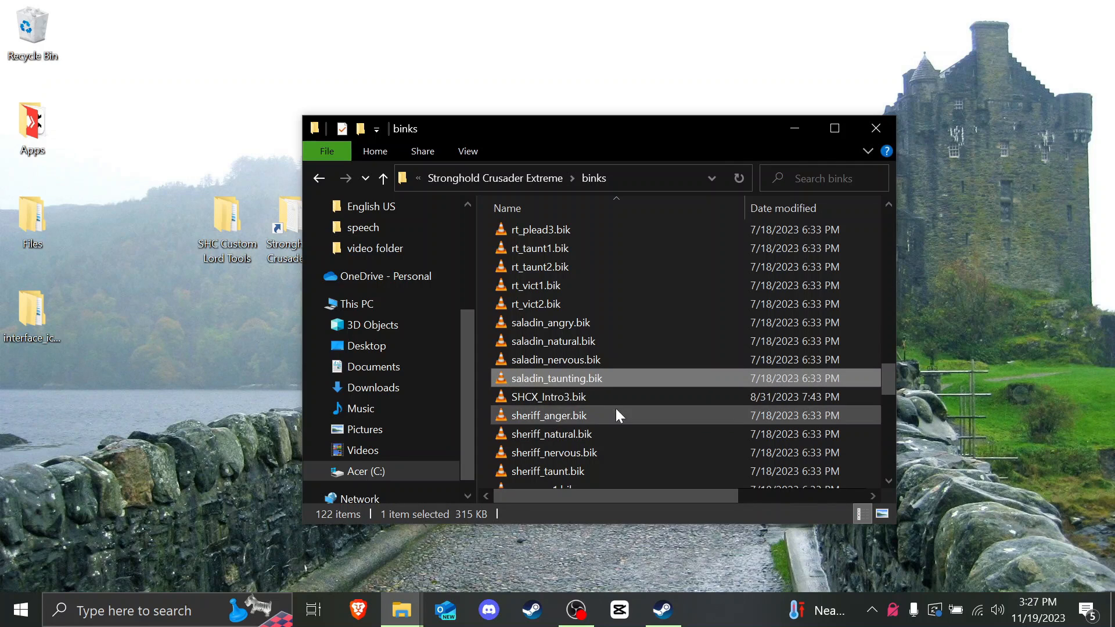
# Step: Close the game folder window and open the UnofficialCrusaderPatch folder
pyautogui.click(535, 178)
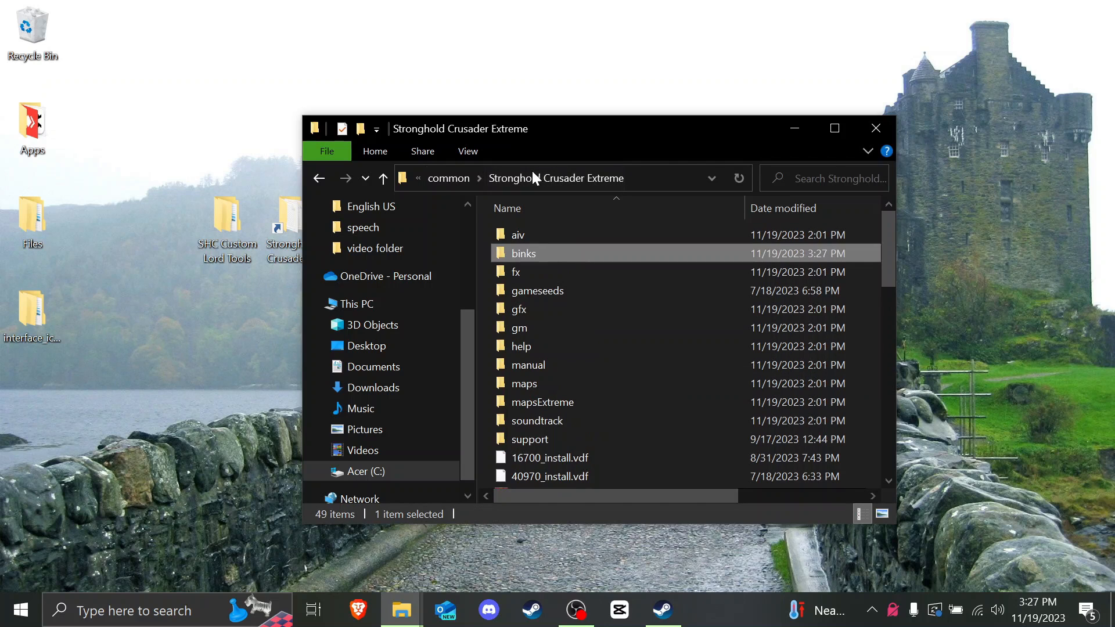
pyautogui.click(864, 132)
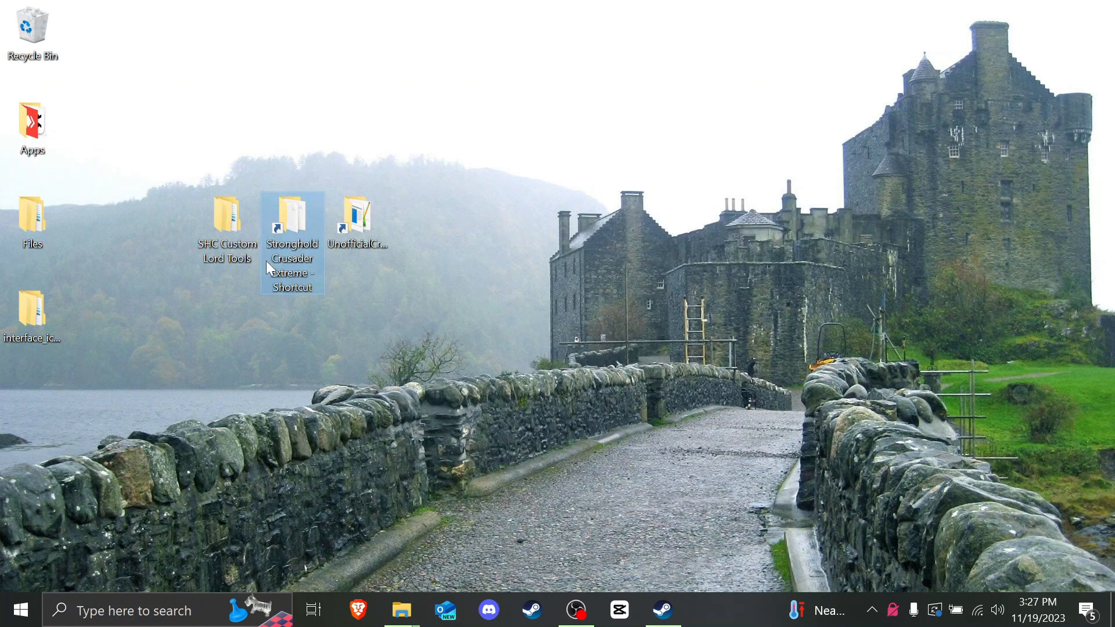
pyautogui.doubleClick(370, 217)
# Step: Install the patch in English with customlord AI and Crusader Lords starting troops, skipping the AIV backup
pyautogui.doubleClick(581, 307)
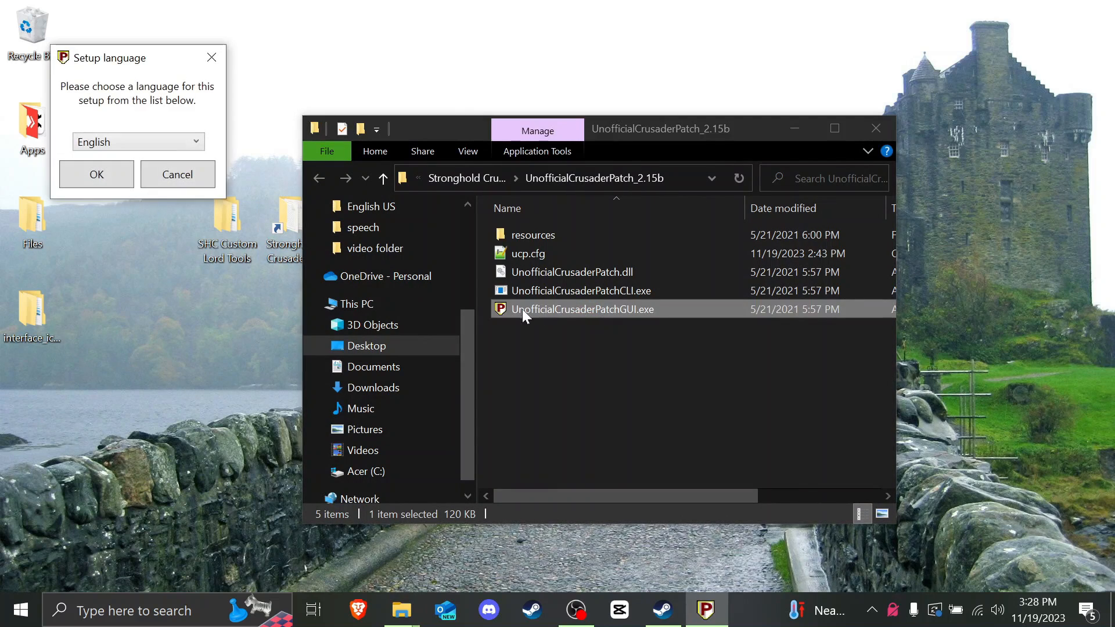
pyautogui.click(96, 174)
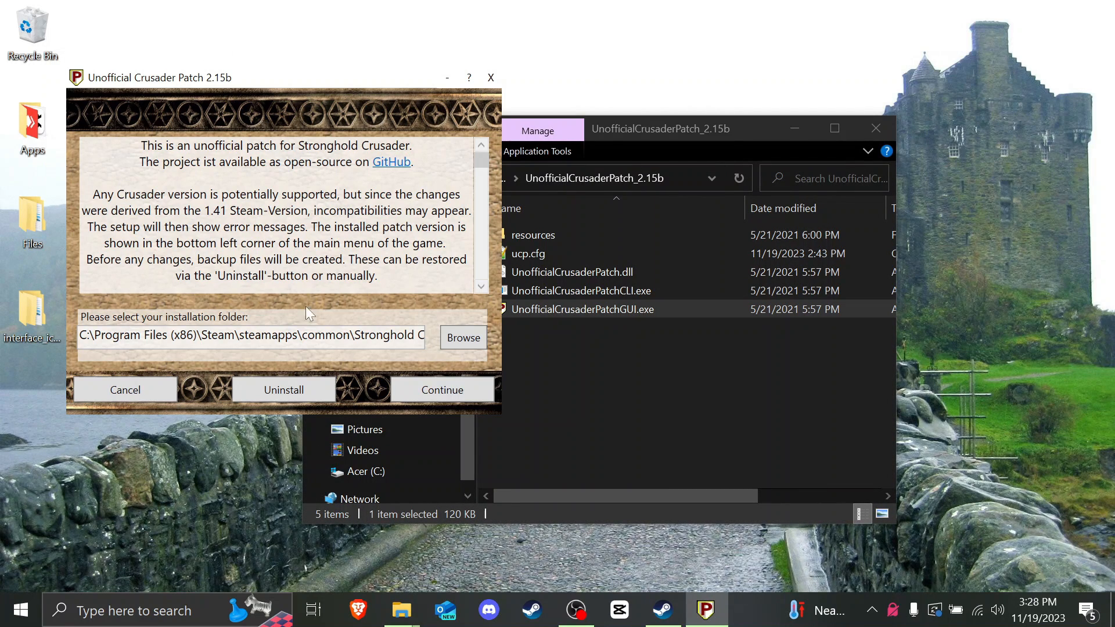
pyautogui.click(439, 401)
pyautogui.click(267, 149)
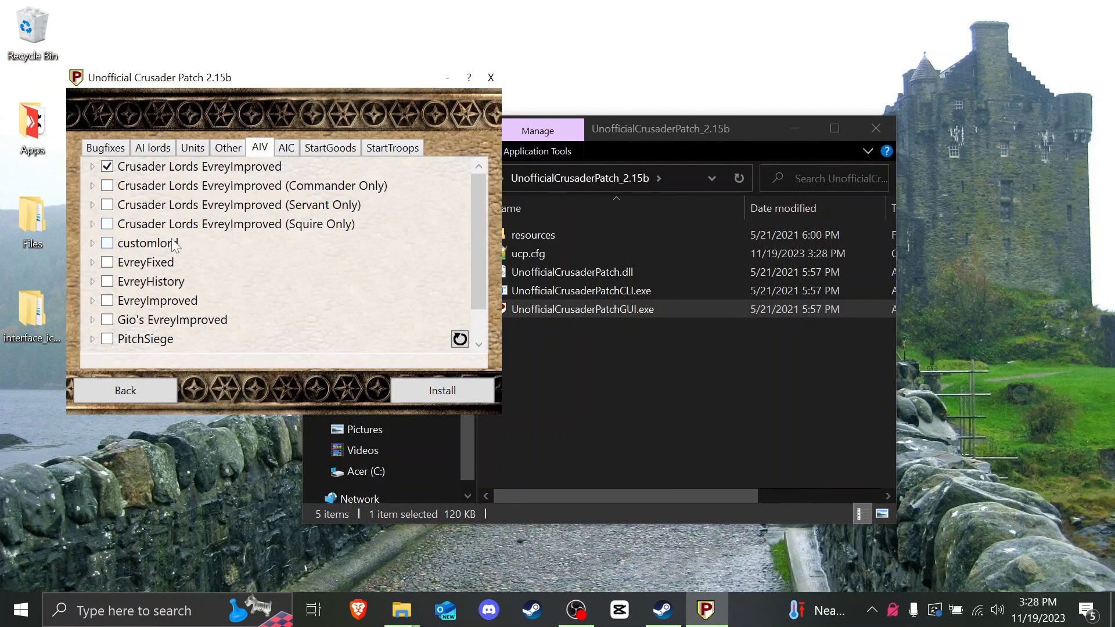
pyautogui.click(285, 149)
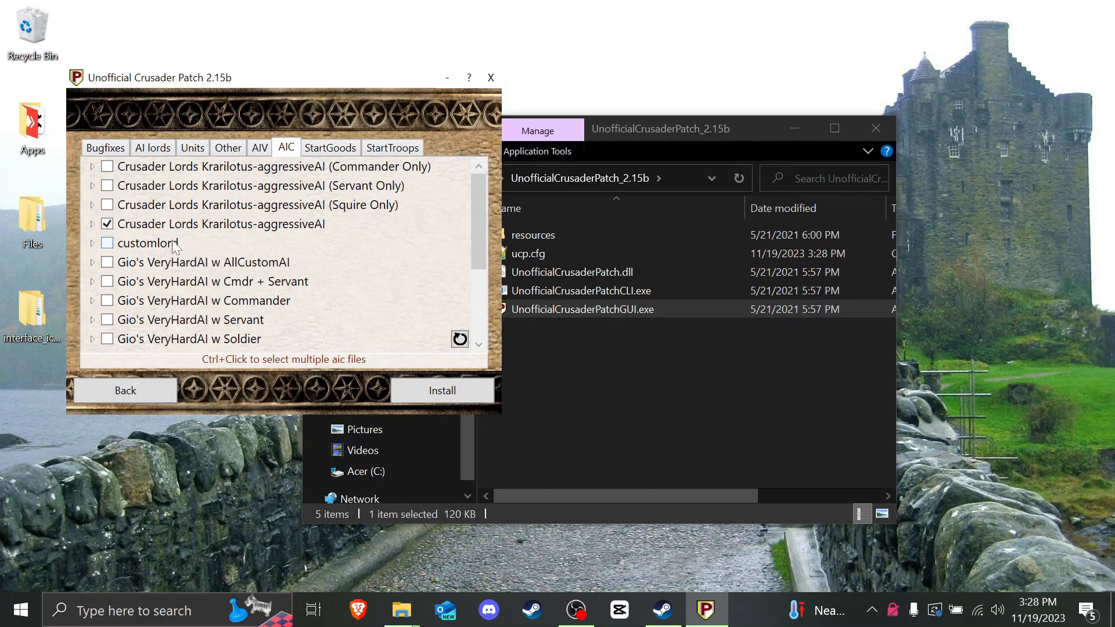
pyautogui.click(389, 150)
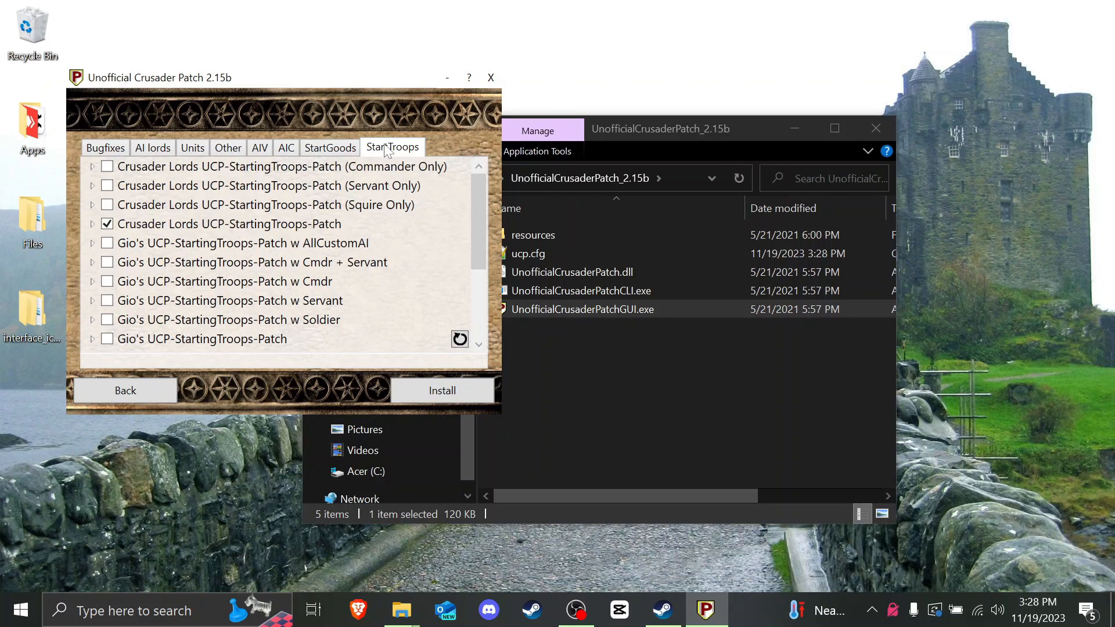
pyautogui.scroll(-5, 327, 210)
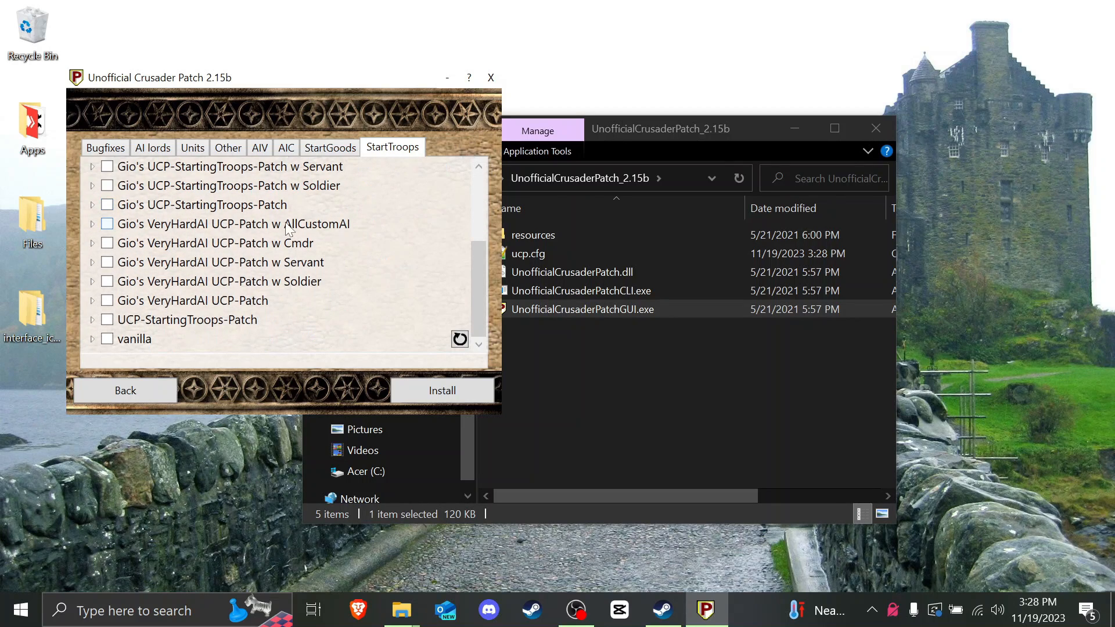
pyautogui.scroll(5, 326, 208)
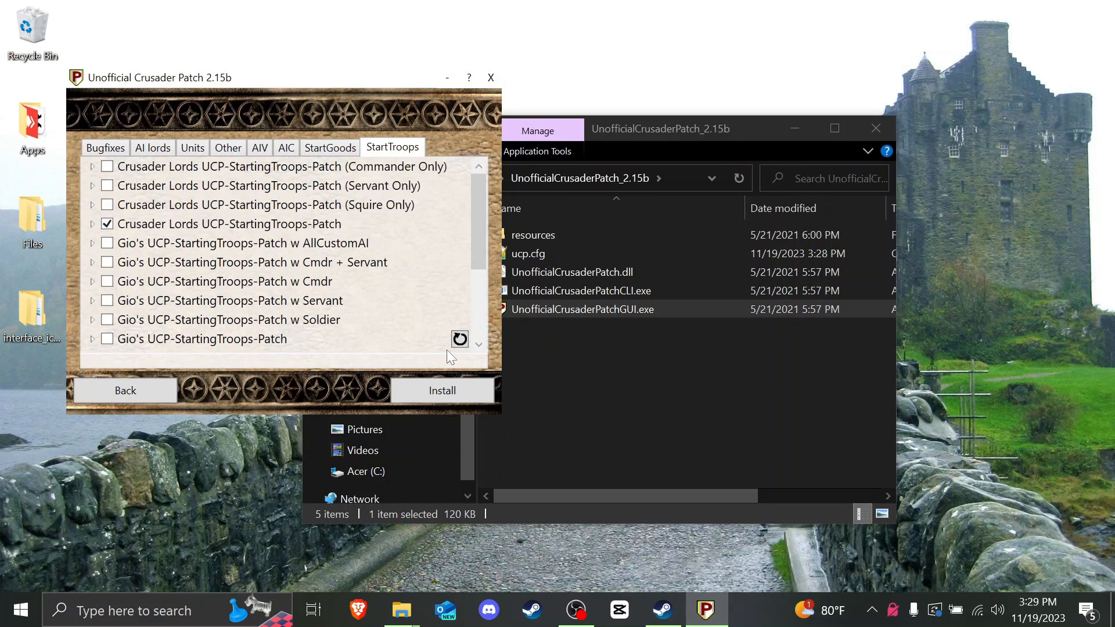
pyautogui.click(438, 397)
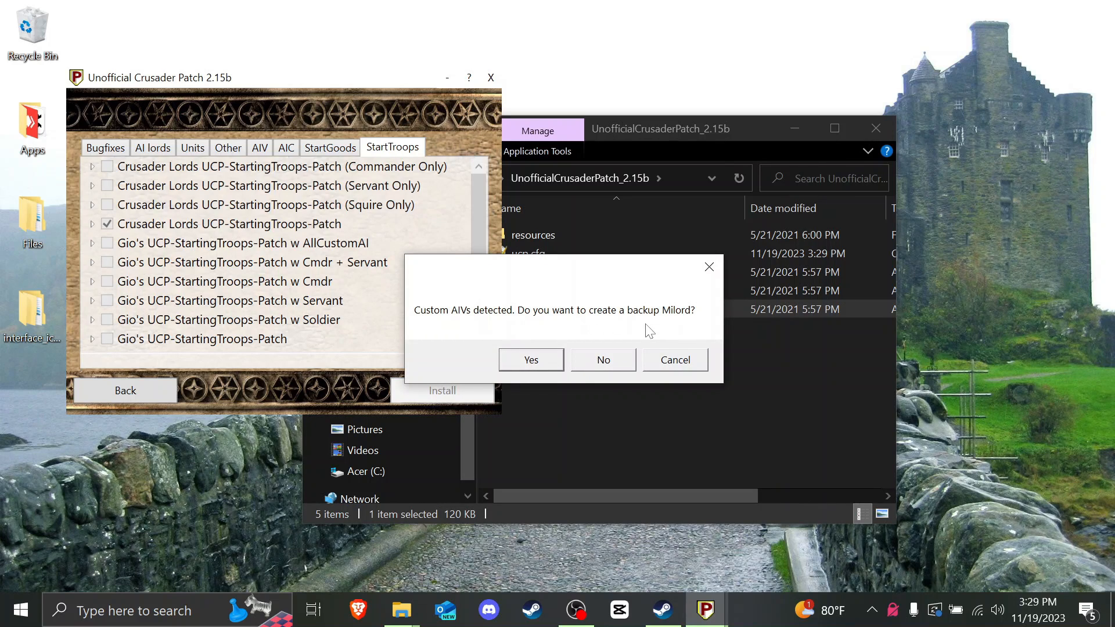
pyautogui.click(604, 360)
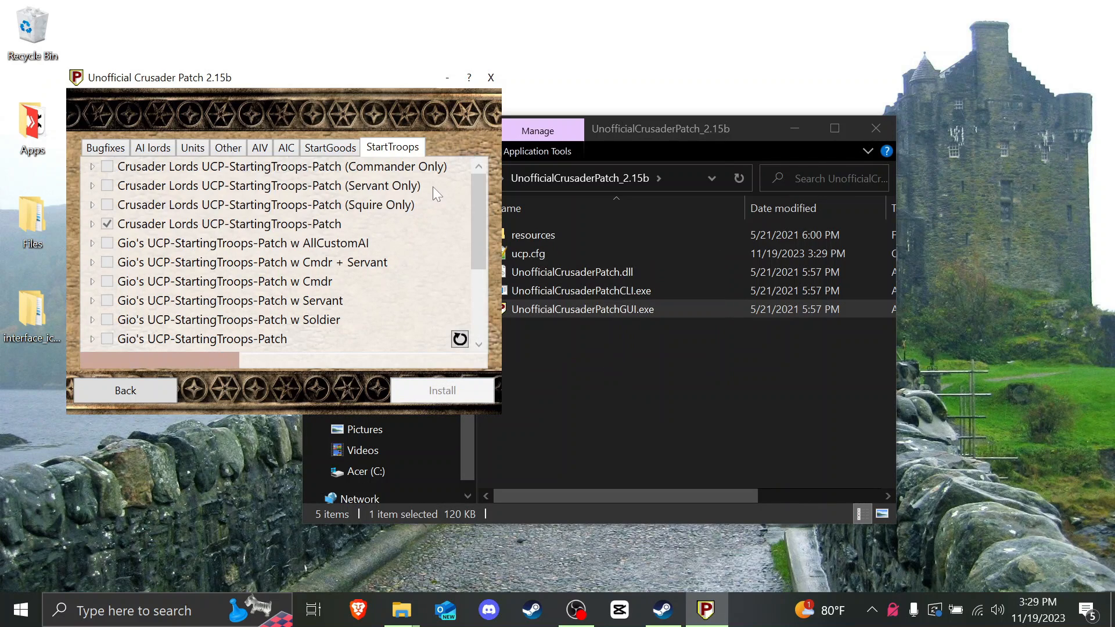
pyautogui.click(491, 77)
# Step: Open UCP-StartingTroops-Patch.json from resources > troops in Notepad++
pyautogui.doubleClick(528, 235)
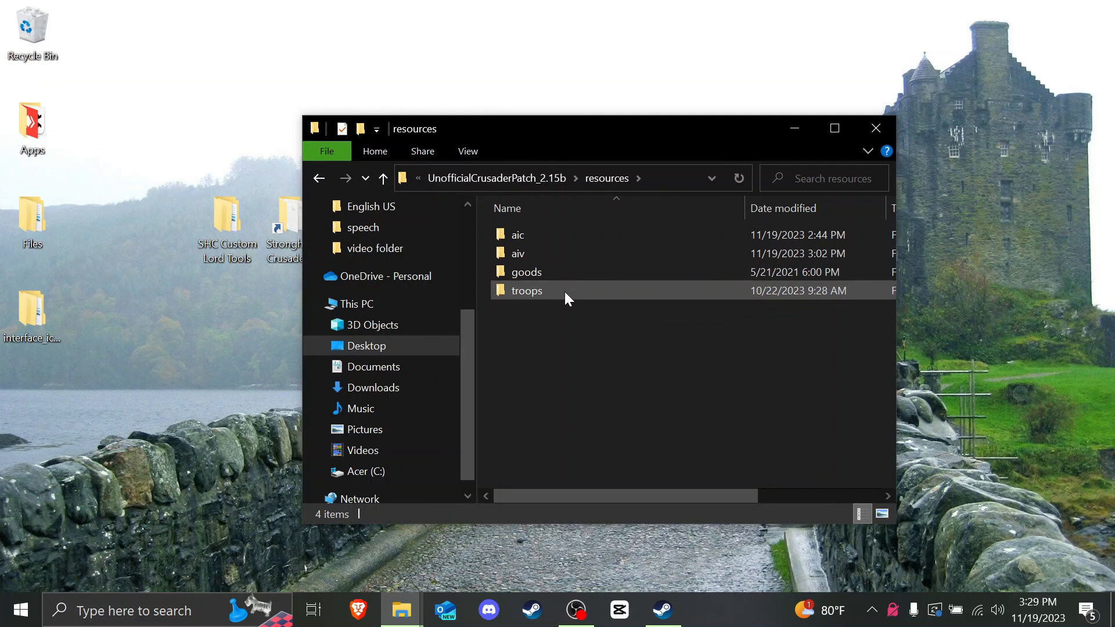
pyautogui.doubleClick(564, 291)
pyautogui.scroll(-1, 551, 307)
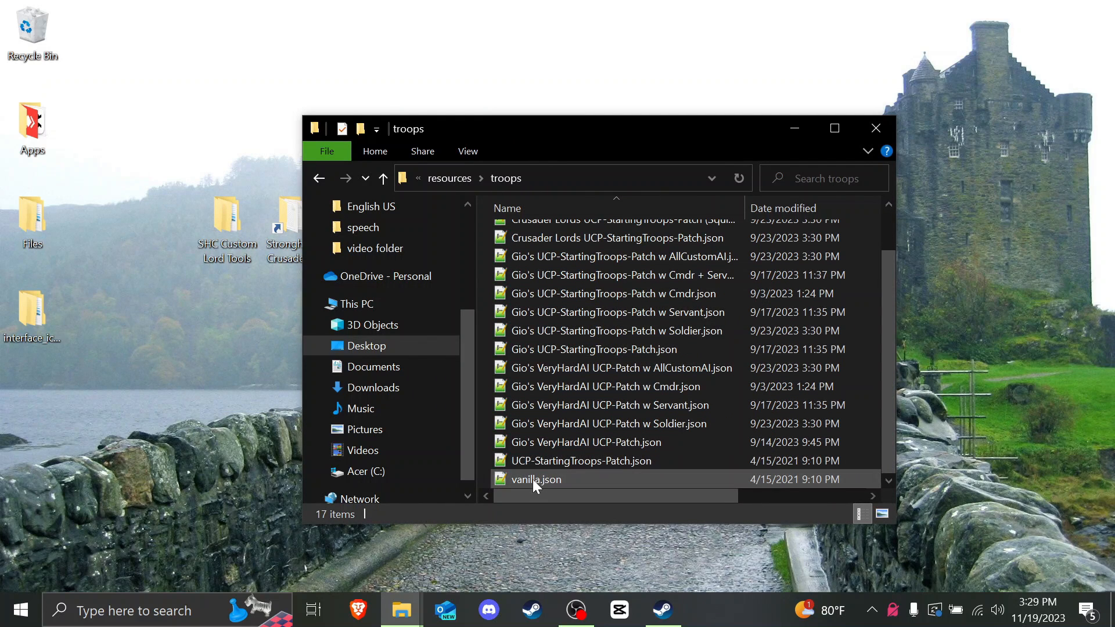
pyautogui.doubleClick(559, 464)
pyautogui.moveTo(1105, 113); pyautogui.dragTo(1033, 492)
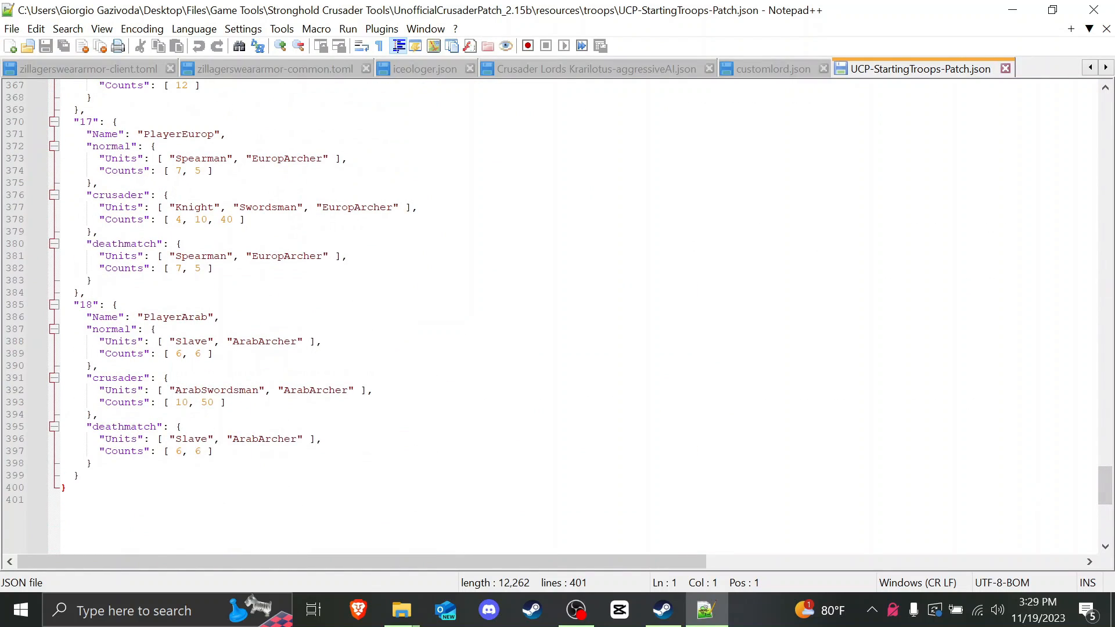
# Step: Scroll through UCP-StartingTroops-Patch.json, then close Notepad++
pyautogui.scroll(20, 557, 314)
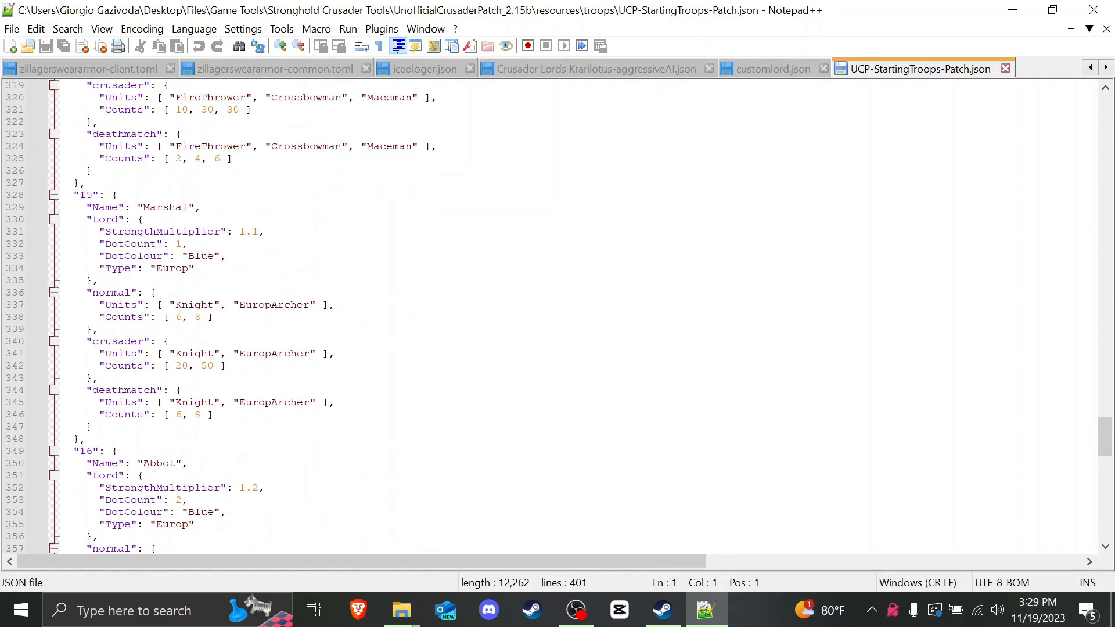
pyautogui.scroll(6, 558, 314)
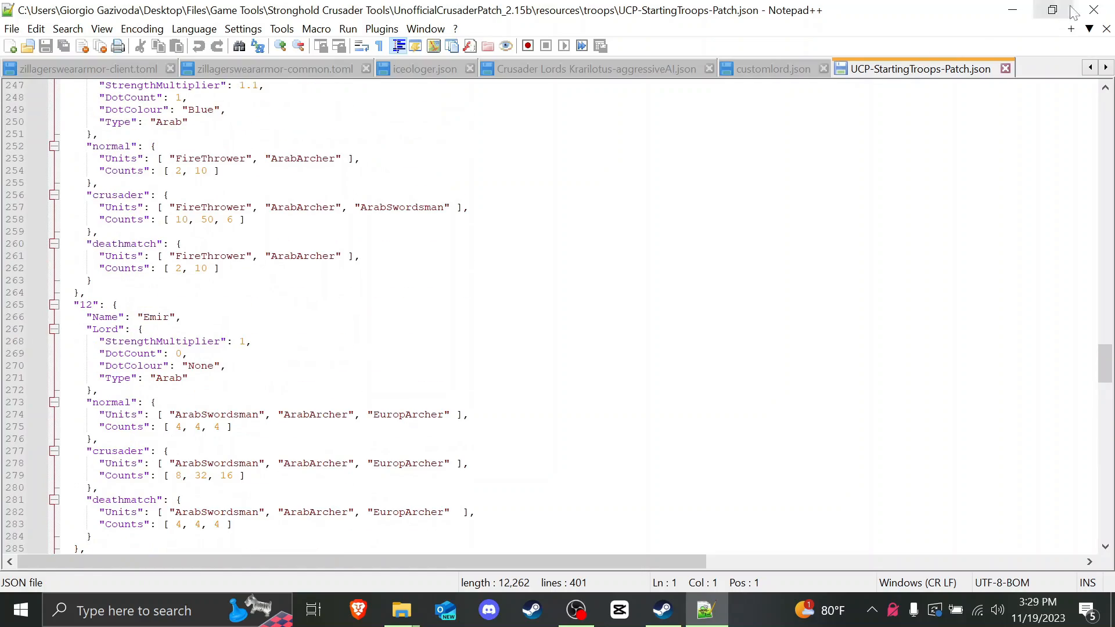
pyautogui.click(1094, 10)
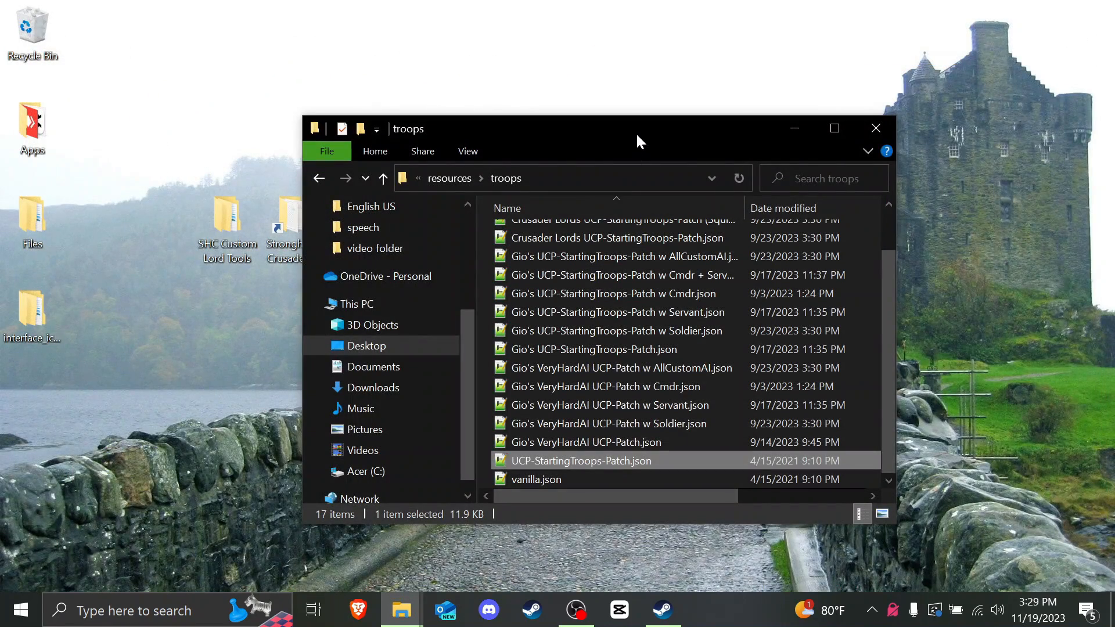
# Step: Close the troops folder and launch Stronghold Crusader HD from the Steam library
pyautogui.click(876, 128)
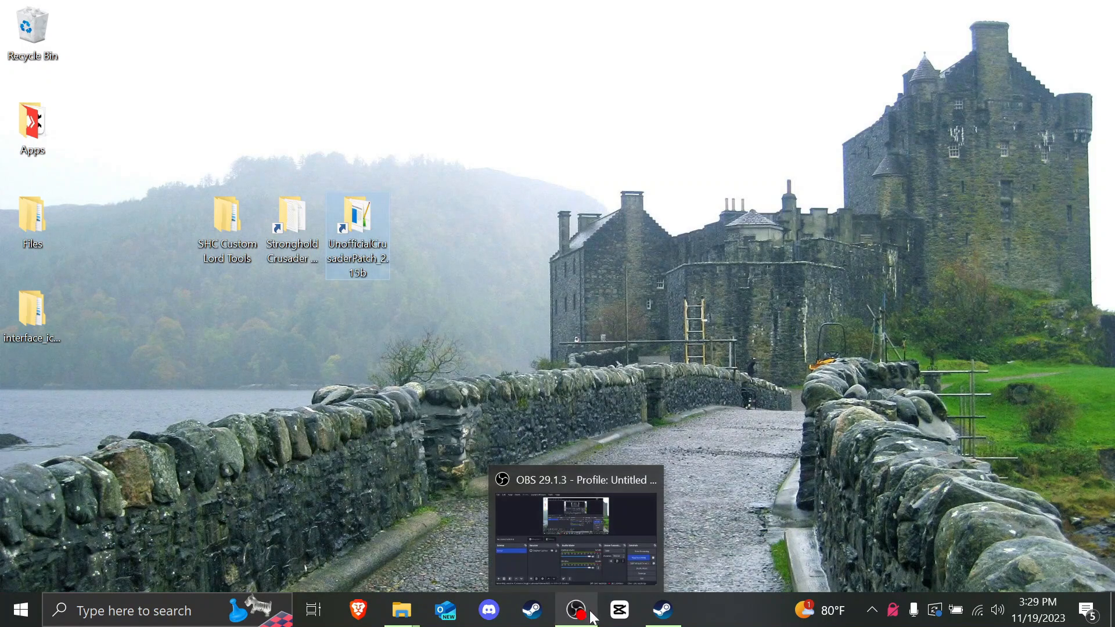
pyautogui.click(663, 610)
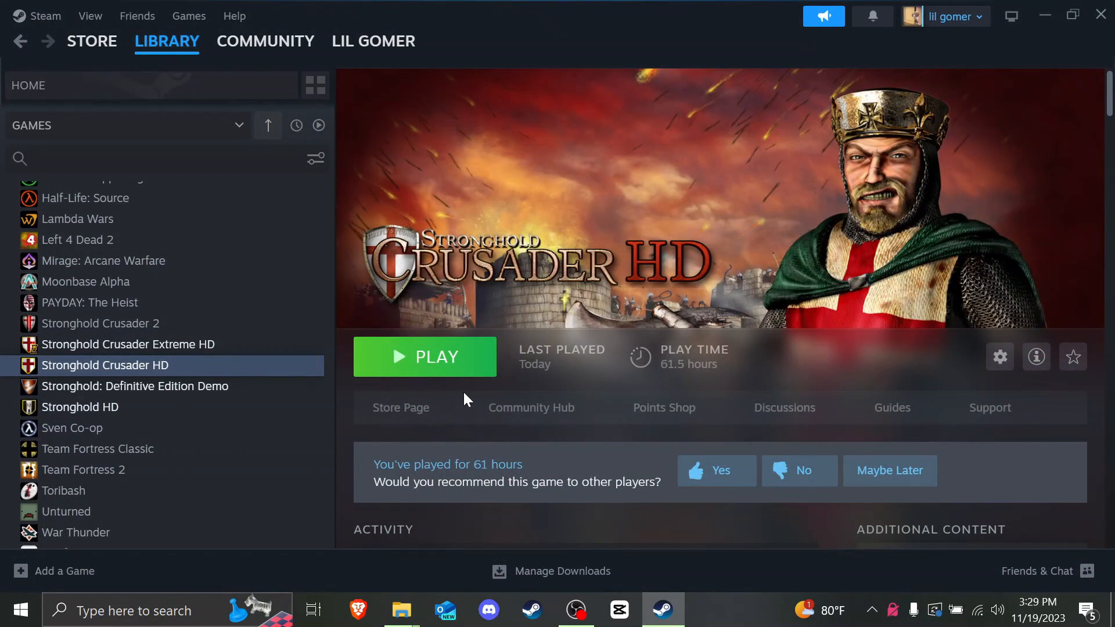
pyautogui.click(433, 370)
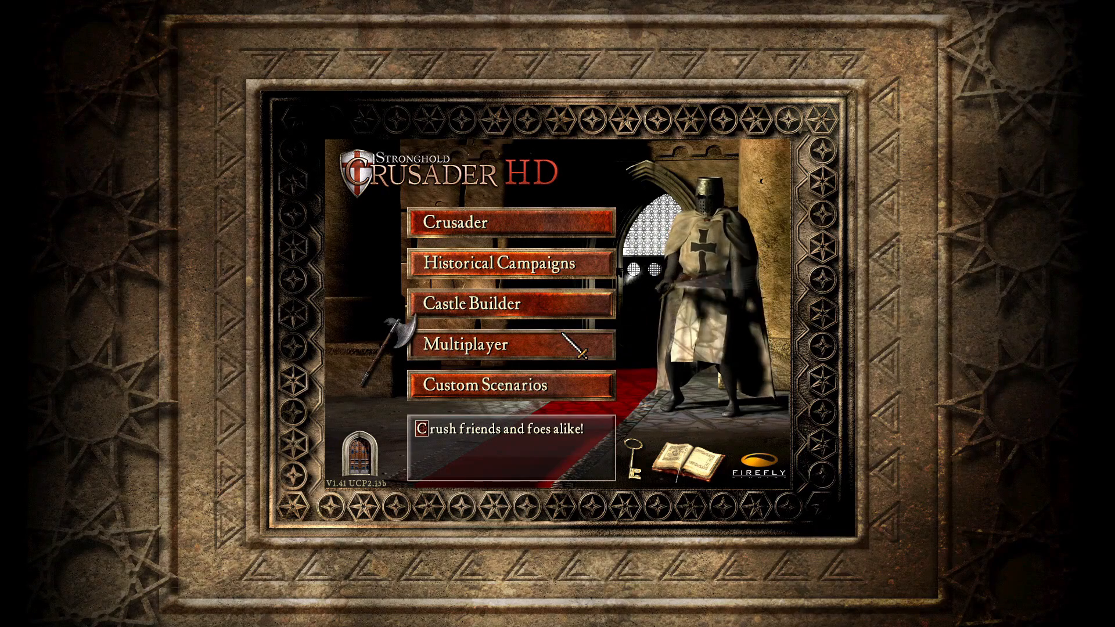
# Step: Start a custom Crusader game and add several CustomLord computer opponents
pyautogui.click(562, 235)
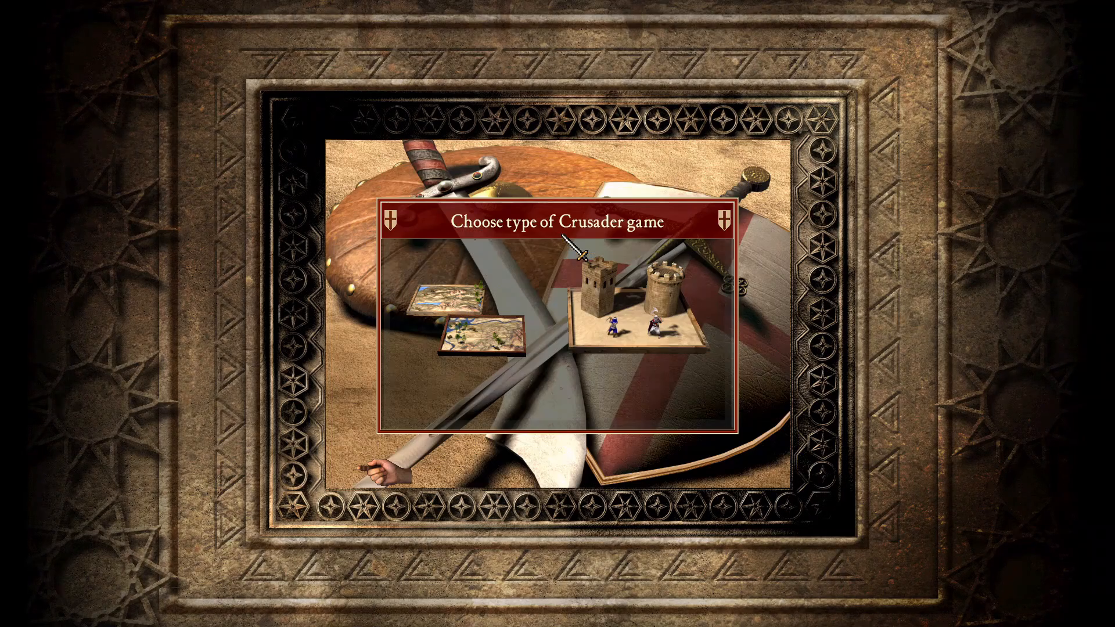
pyautogui.click(593, 293)
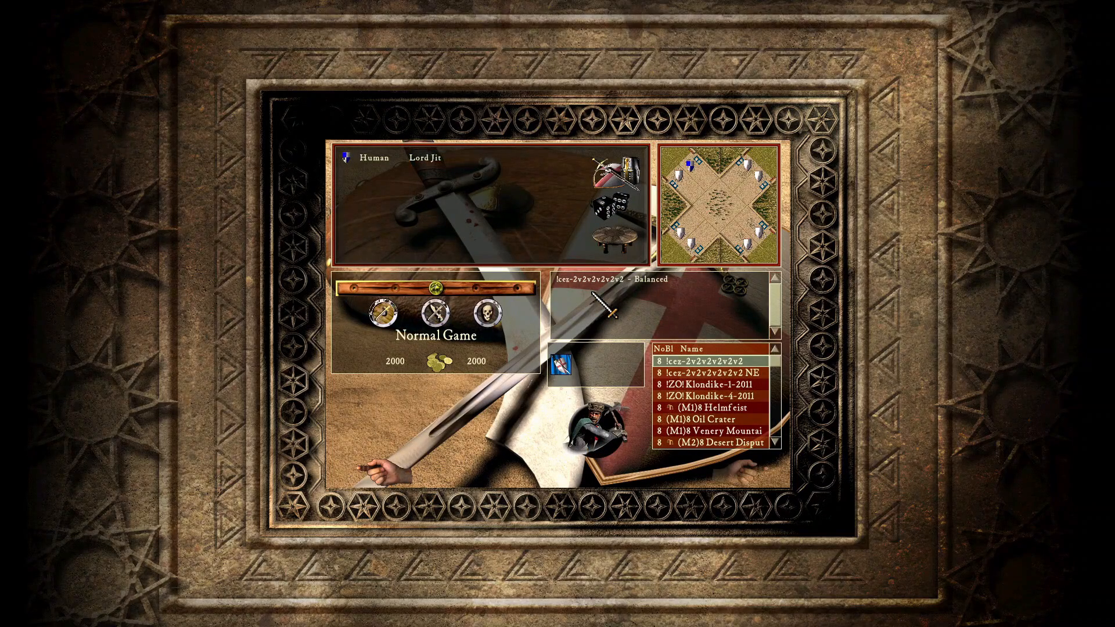
pyautogui.click(601, 181)
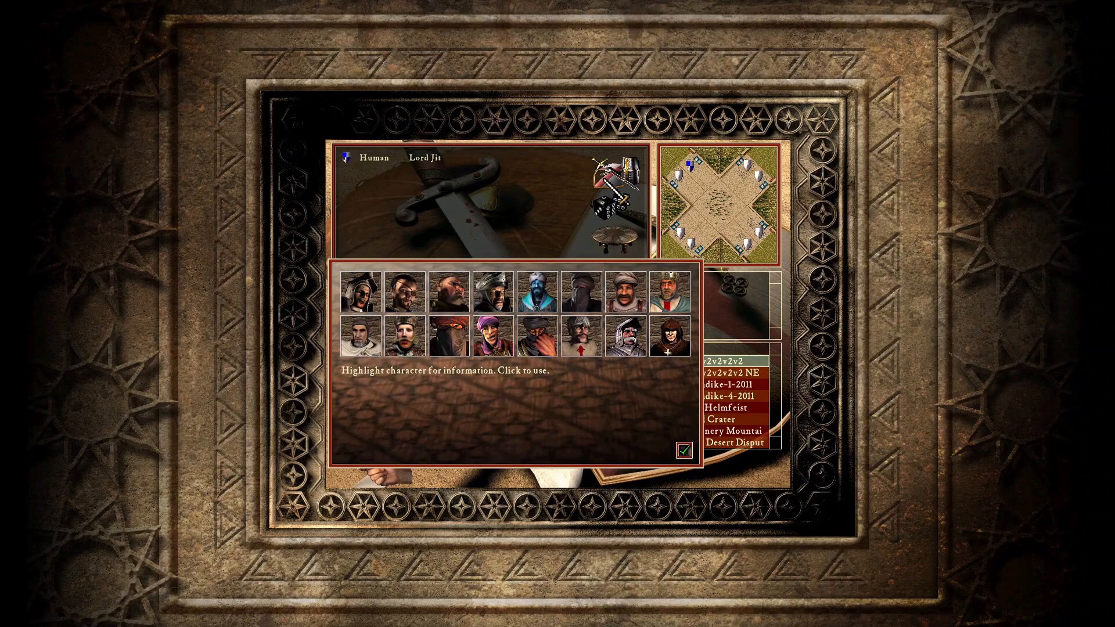
pyautogui.click(534, 312)
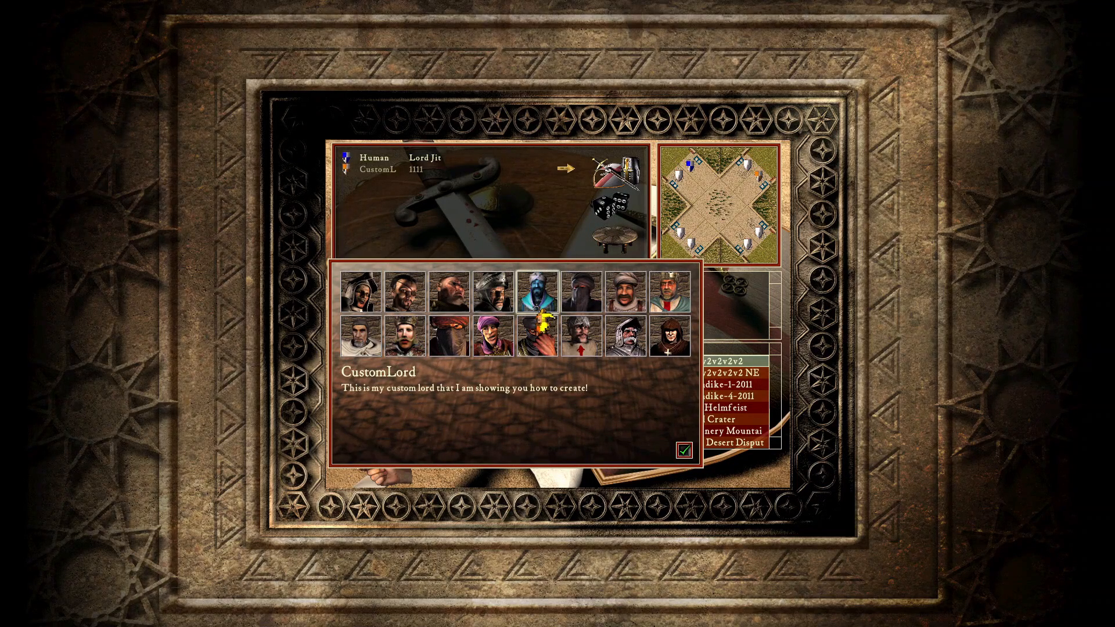
pyautogui.click(534, 311)
pyautogui.click(535, 311)
pyautogui.click(534, 311)
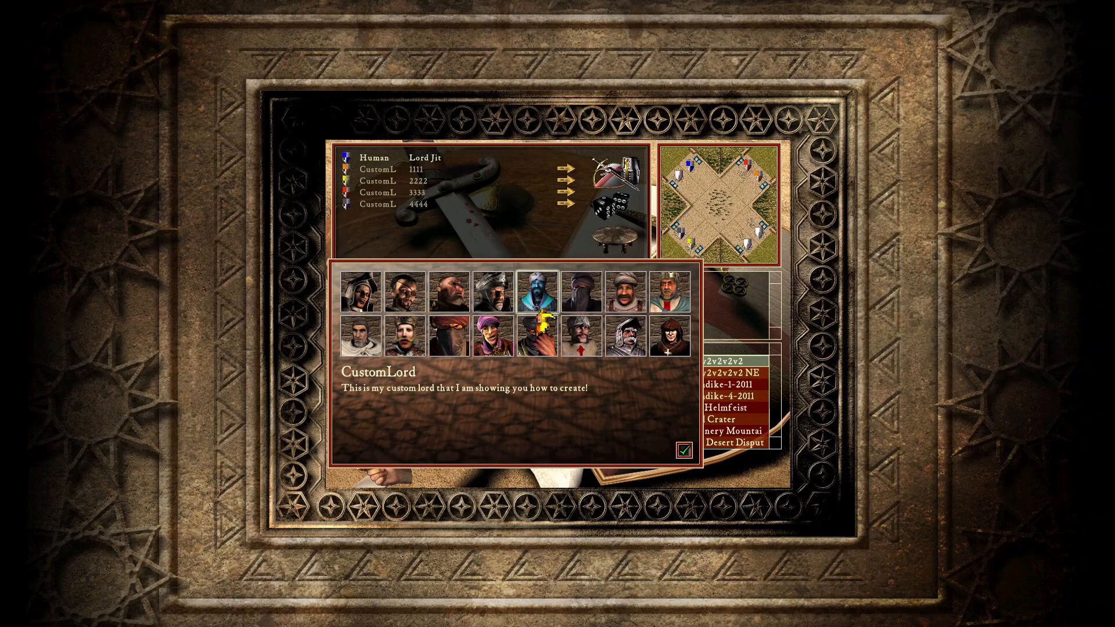
pyautogui.click(534, 311)
pyautogui.click(538, 311)
pyautogui.click(538, 311)
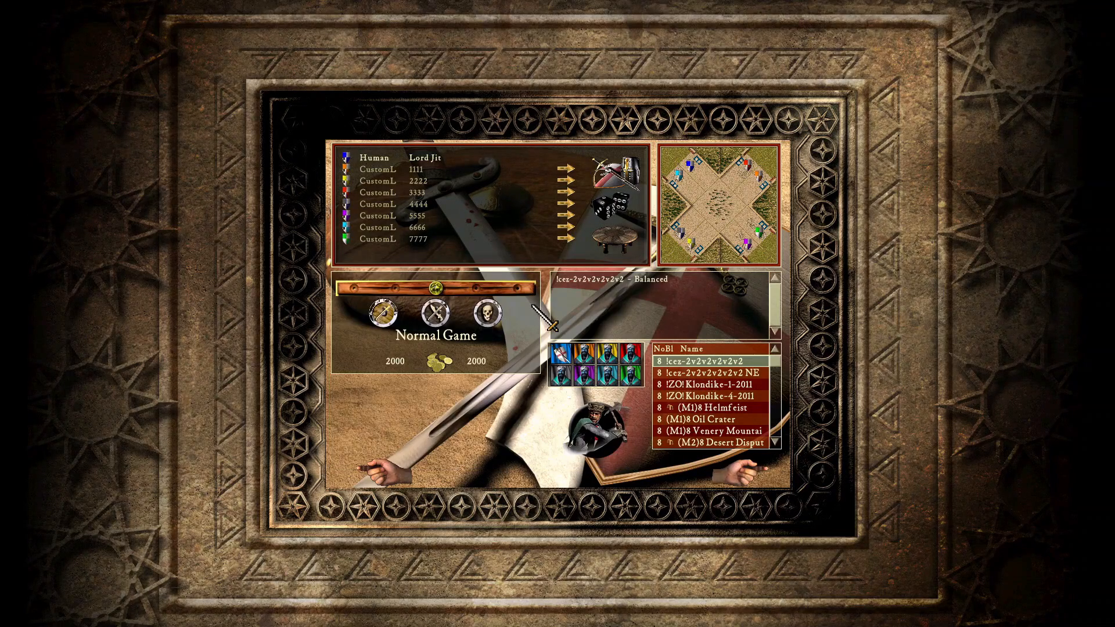
# Step: Remove the surplus CustomLord opponents so only one CustomLord remains
pyautogui.click(443, 255)
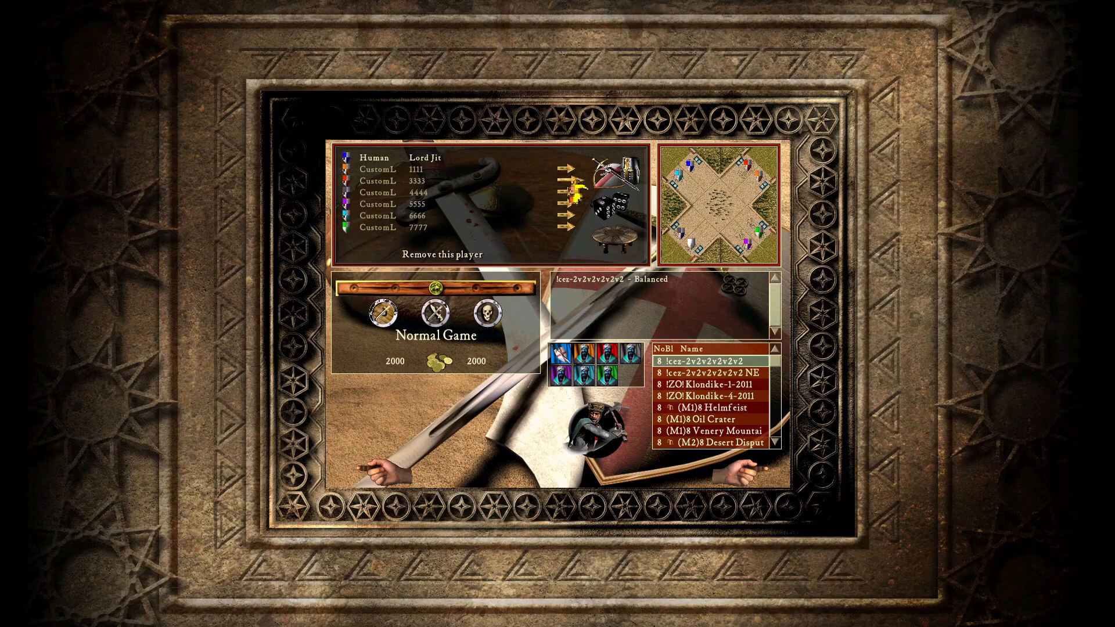
pyautogui.click(443, 255)
pyautogui.click(443, 254)
pyautogui.click(568, 182)
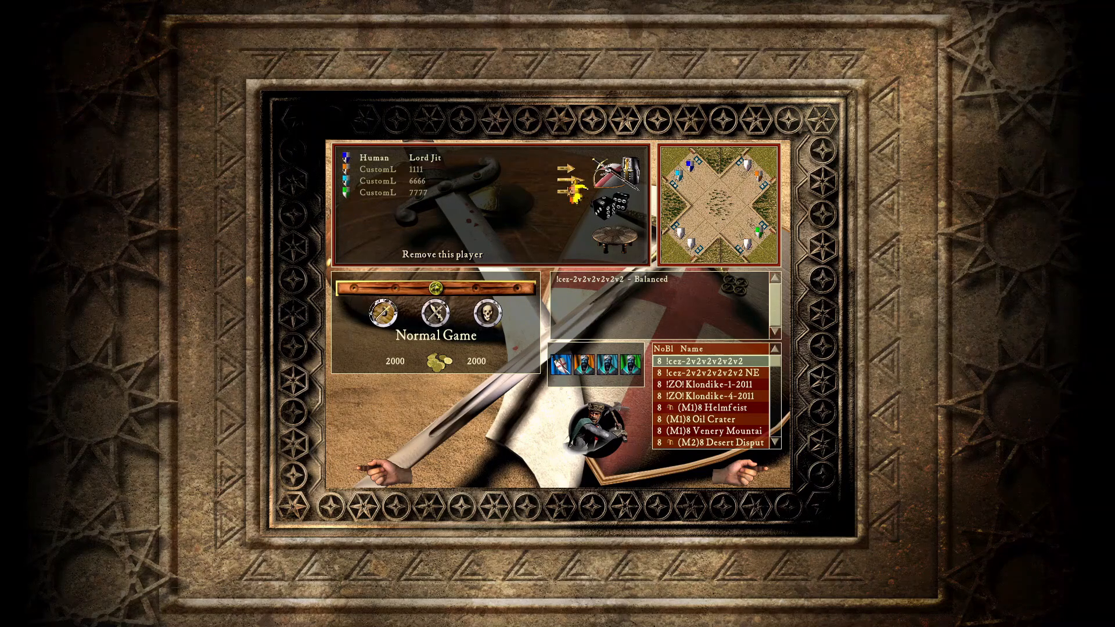
pyautogui.click(569, 183)
pyautogui.click(569, 183)
# Step: Add Pig as a second computer opponent
pyautogui.click(620, 186)
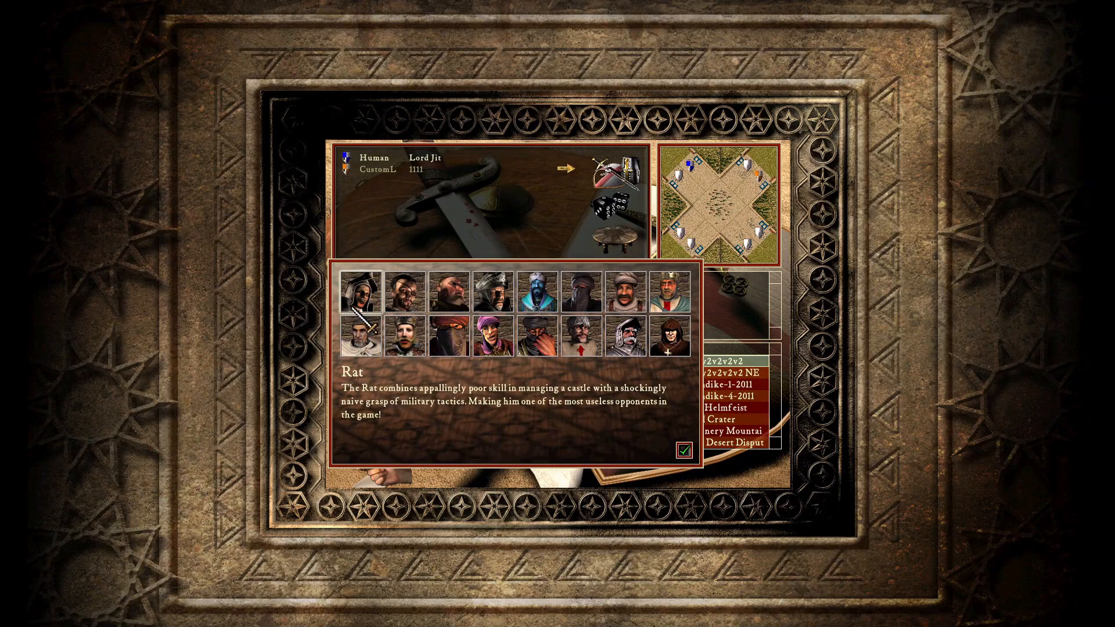
pyautogui.click(624, 313)
pyautogui.click(687, 449)
# Step: Ally the player with Pig against CustomLord in the team table and accept
pyautogui.scroll(-12, 739, 404)
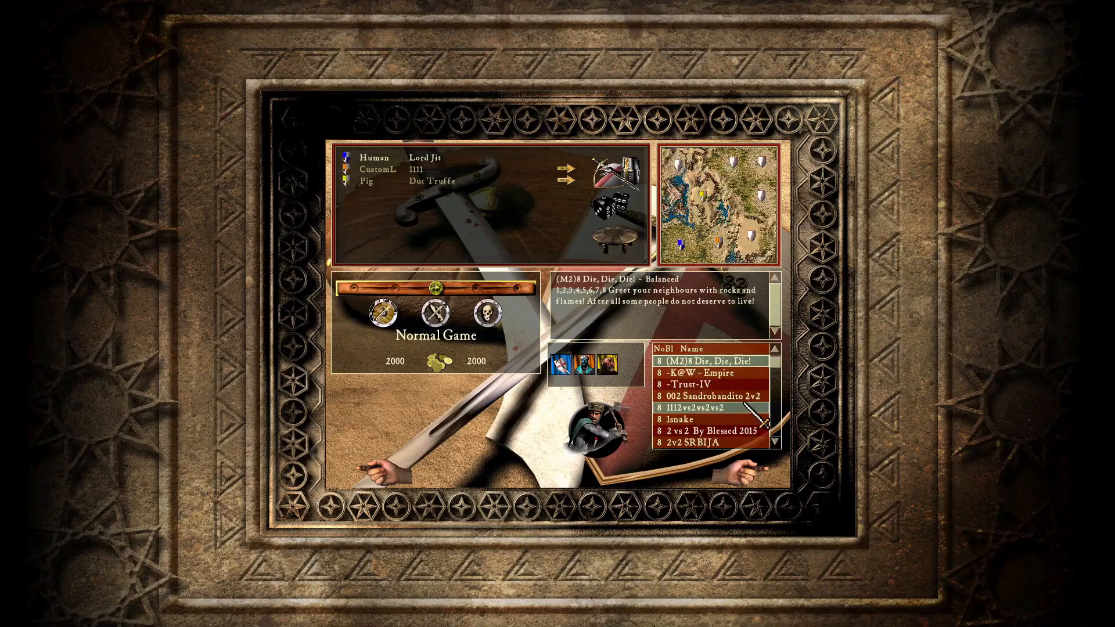
pyautogui.click(608, 238)
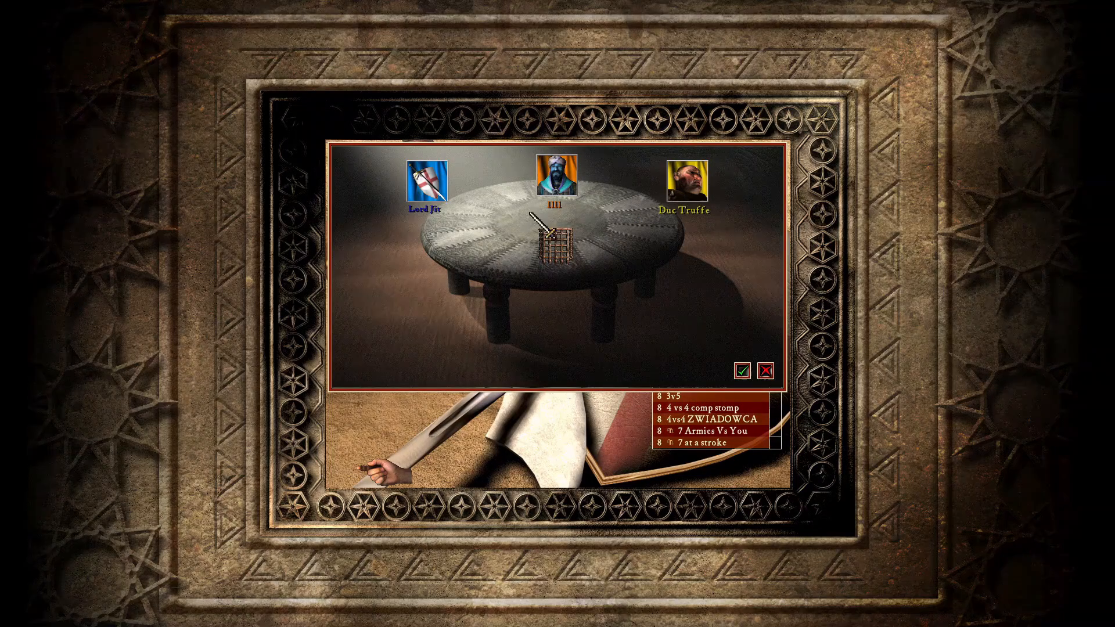
pyautogui.moveTo(443, 190); pyautogui.dragTo(686, 186)
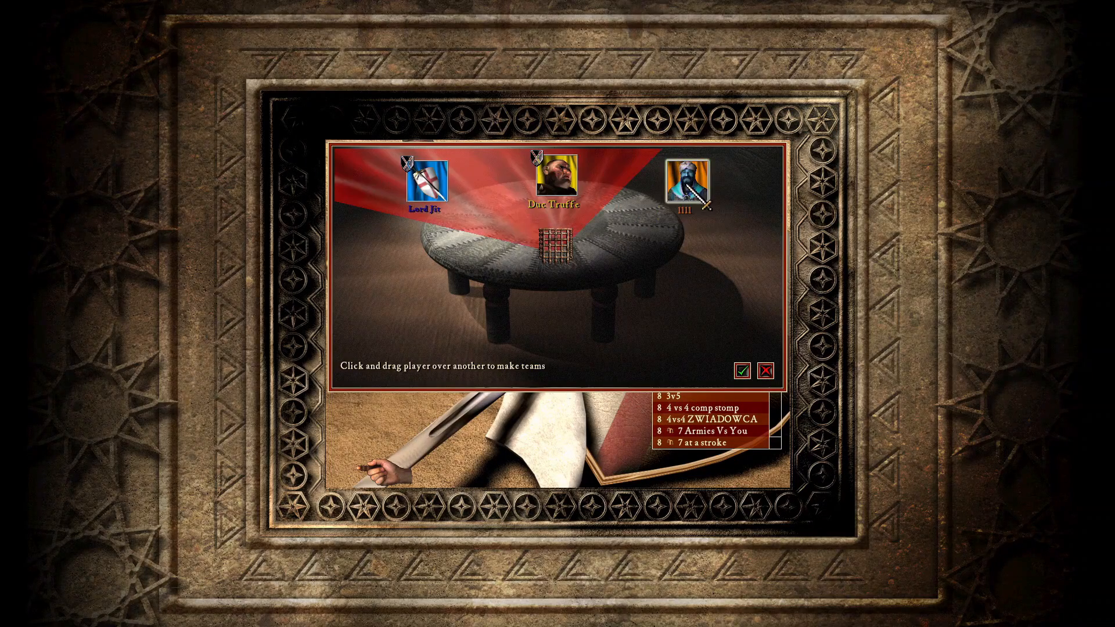
pyautogui.click(741, 370)
# Step: Zoom out and pan around the map to survey the siege camp and both castles
pyautogui.scroll(10, 729, 394)
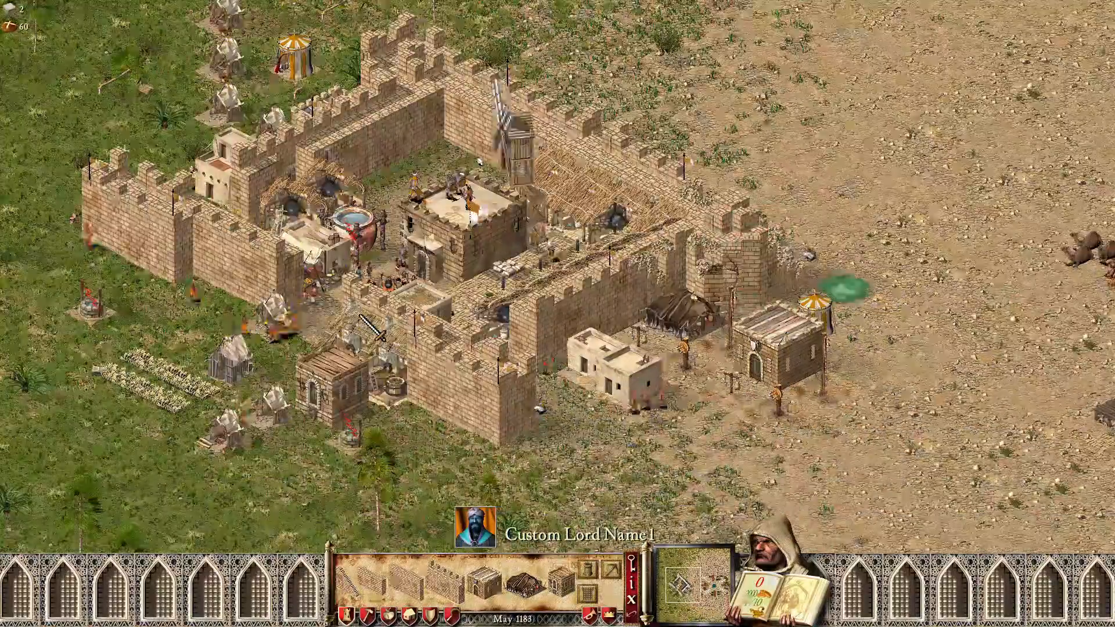
pyautogui.press('Left')
pyautogui.press('Down')
pyautogui.press('Up')
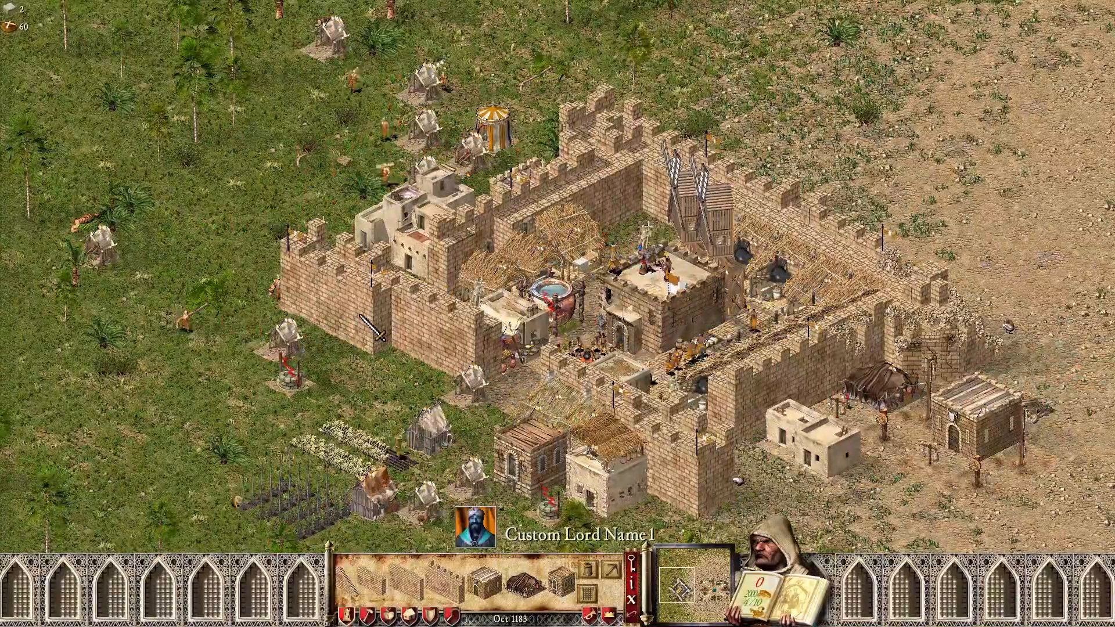
pyautogui.press('Right')
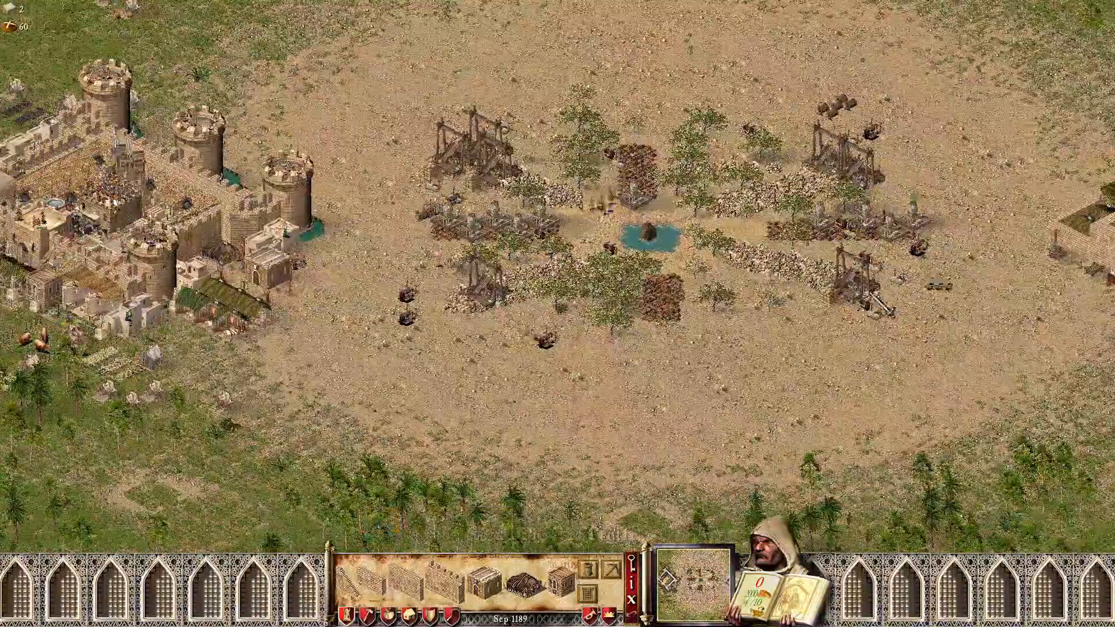
# Step: Zoom back in and pan north and east toward the incoming enemy cavalry
pyautogui.scroll(1, 483, 197)
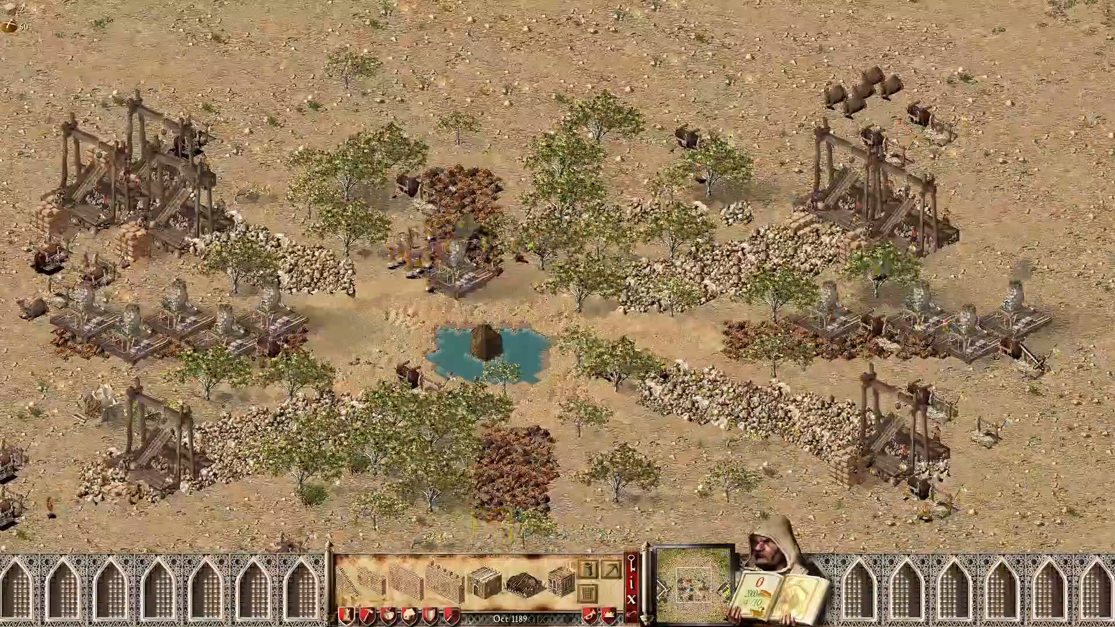
pyautogui.scroll(-3, 261, 393)
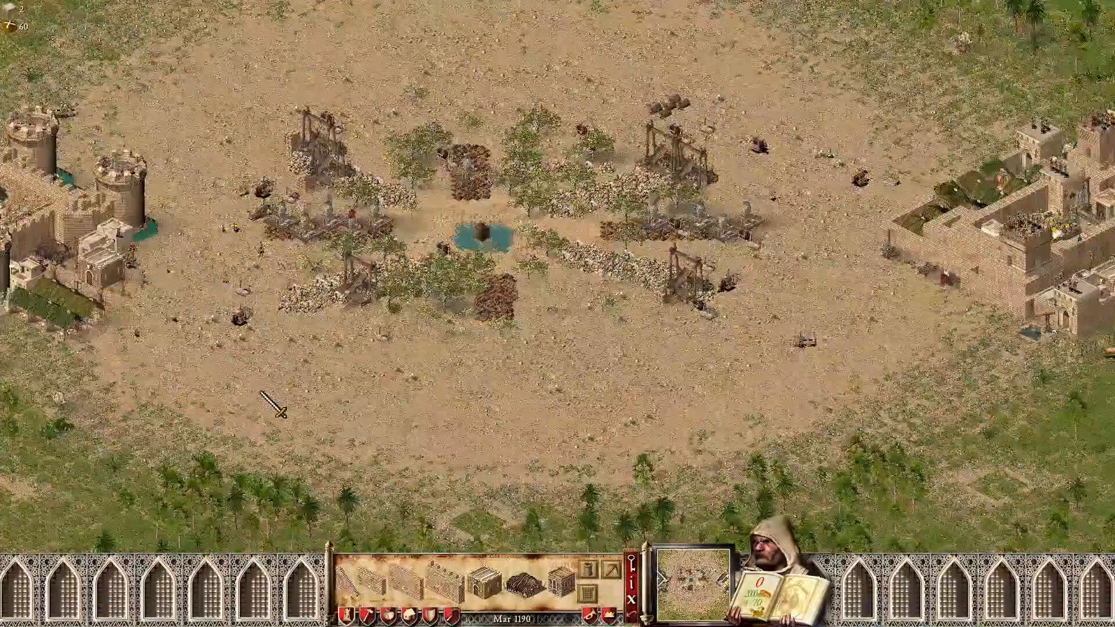
pyautogui.press('Up')
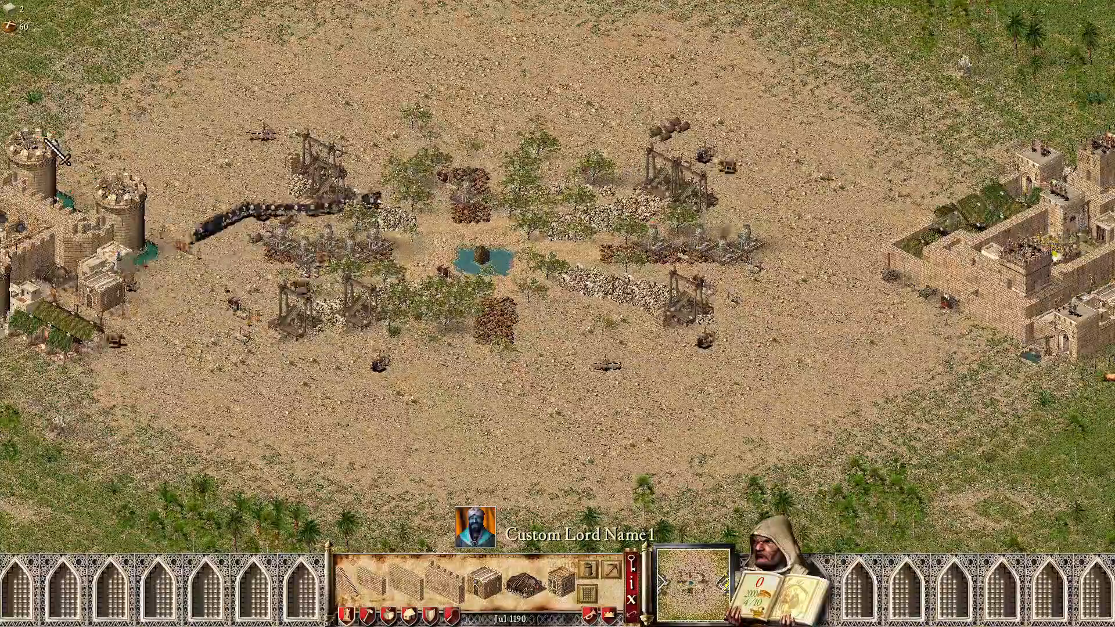
pyautogui.scroll(2, 557, 278)
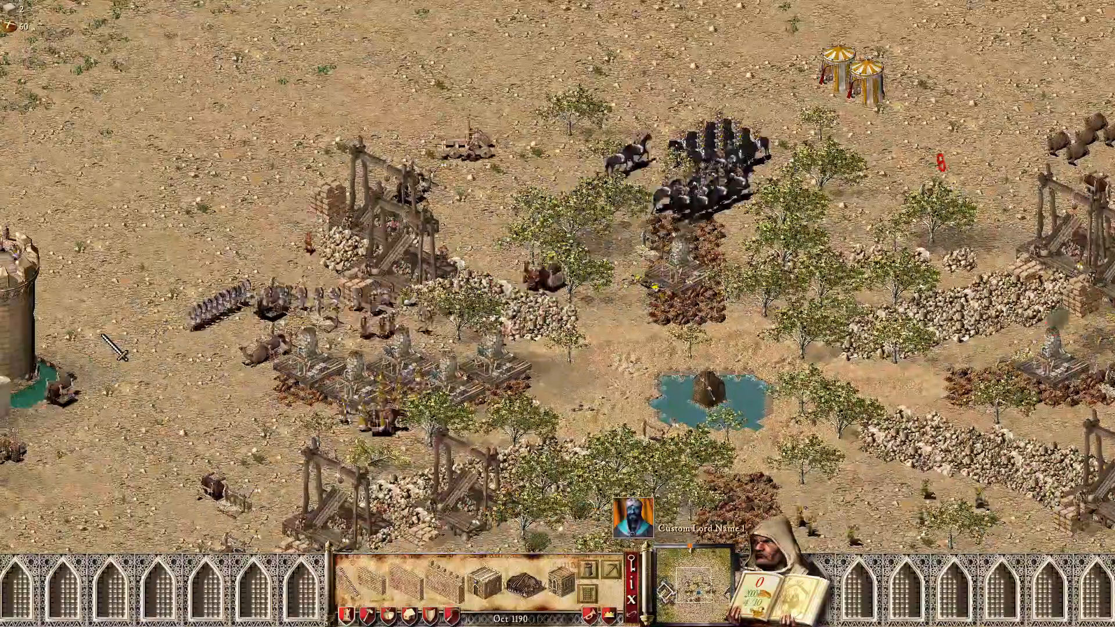
pyautogui.press('Right')
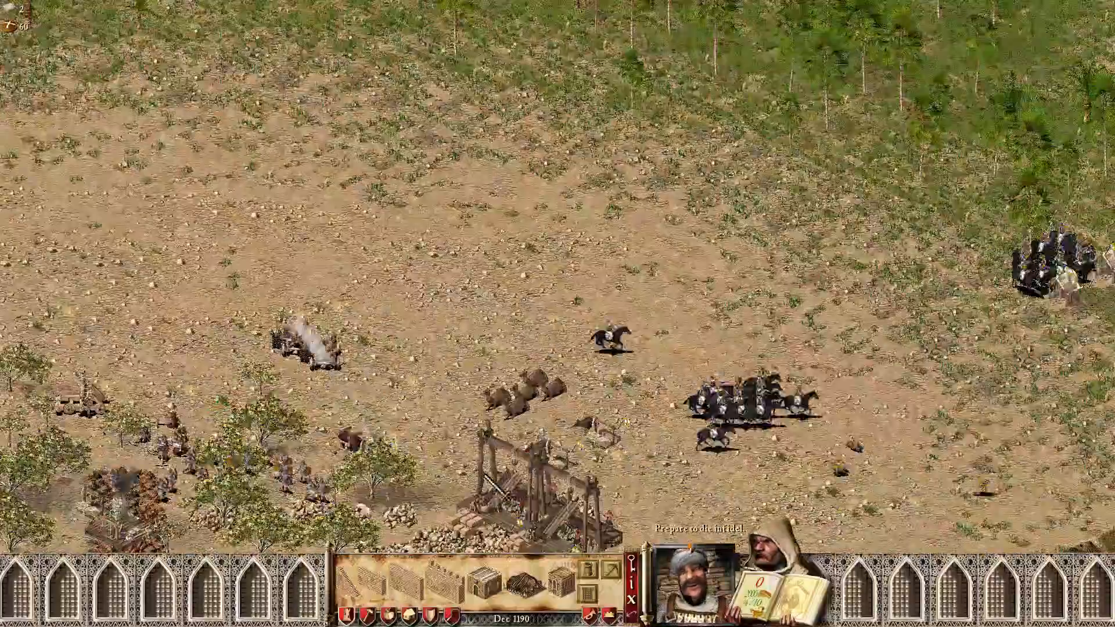
# Step: Follow the cavalry east, then pan southwest over the siege camp and its burning works
pyautogui.press('Right')
pyautogui.press('Right')
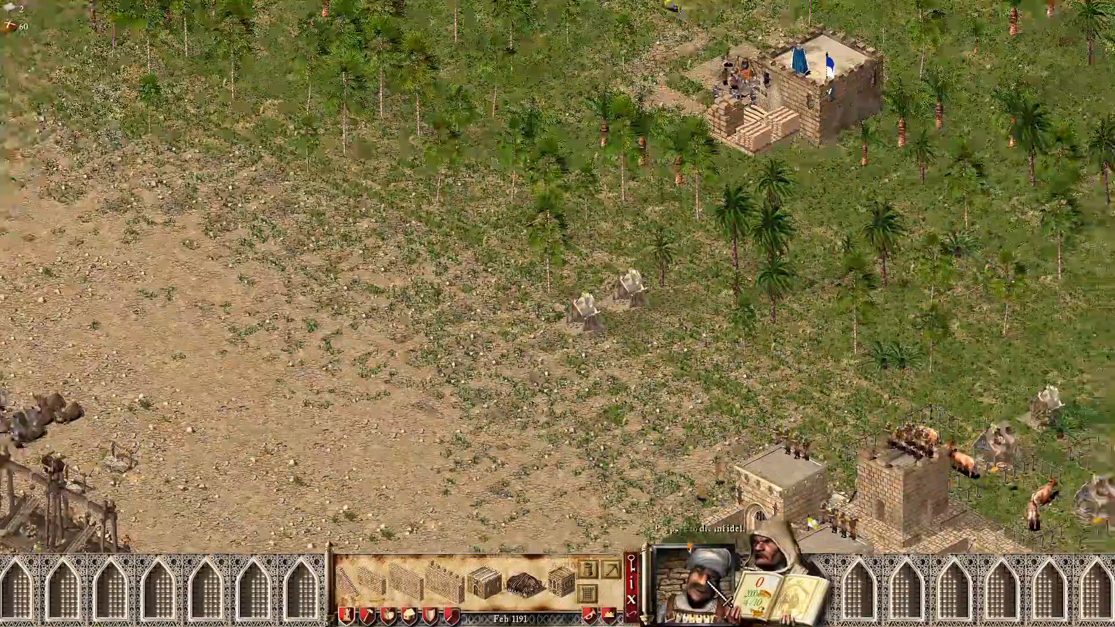
pyautogui.press('Up')
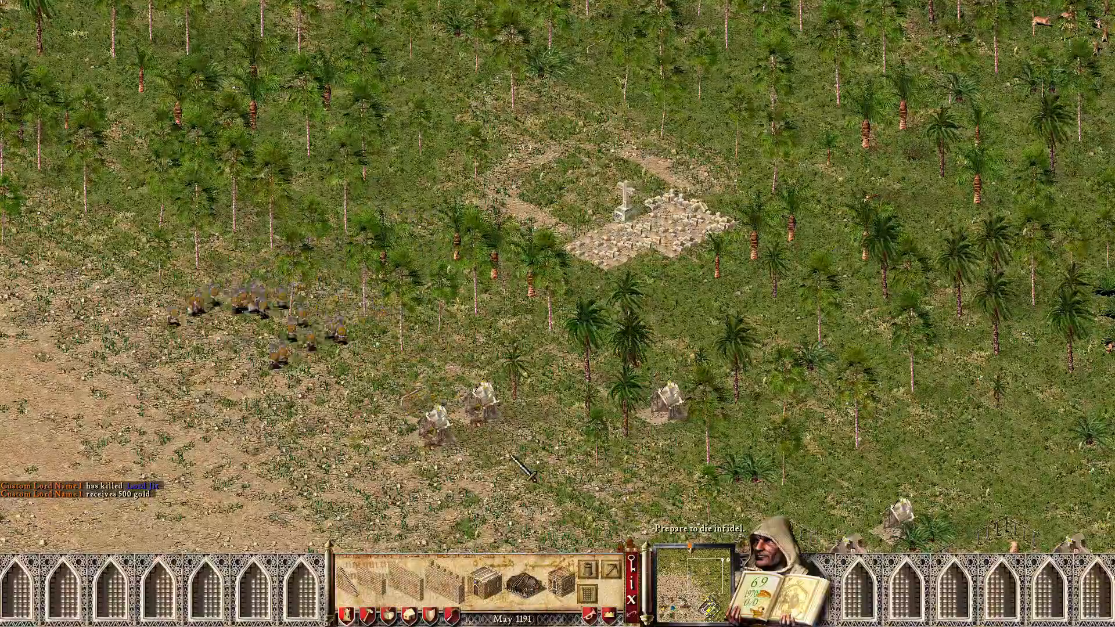
pyautogui.press('Left')
pyautogui.press('Down')
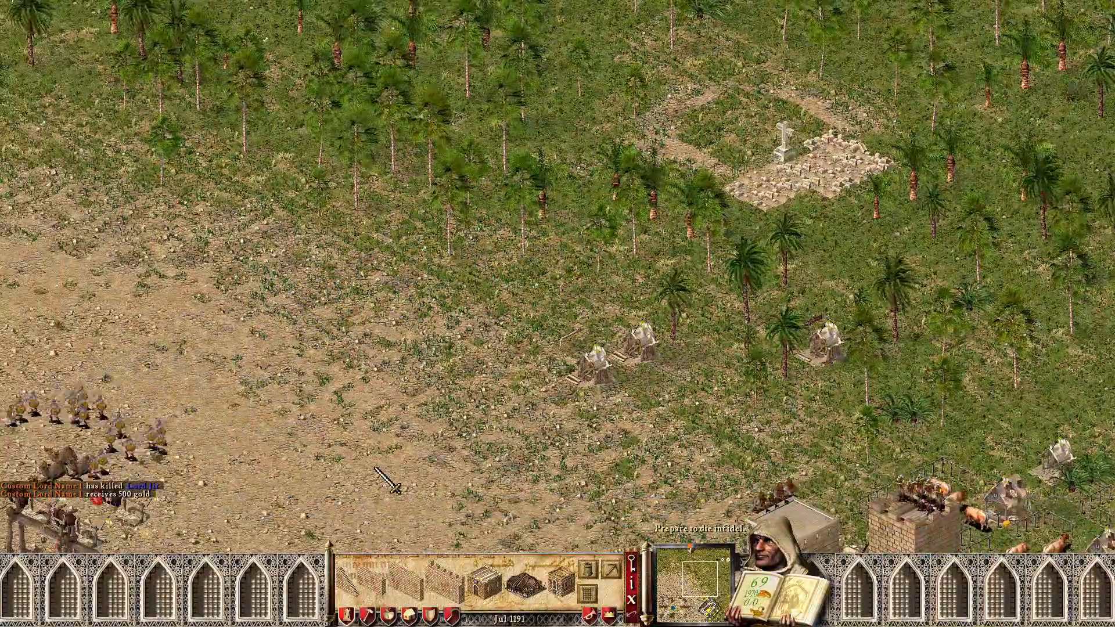
pyautogui.press('Left')
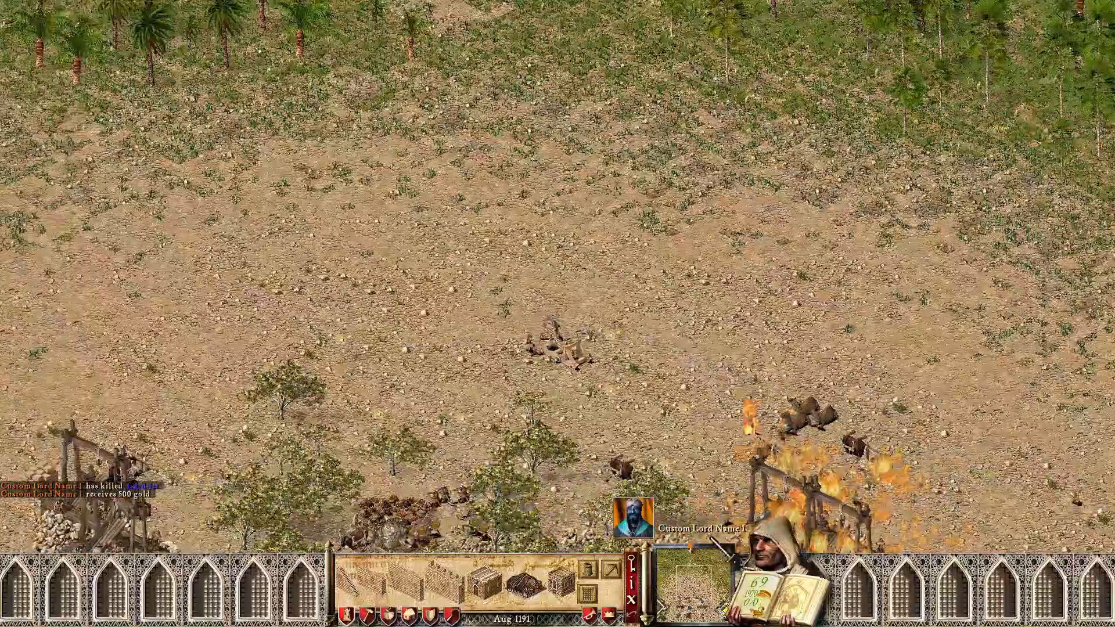
pyautogui.press('Left')
pyautogui.press('Down')
pyautogui.press('Left')
pyautogui.press('Down')
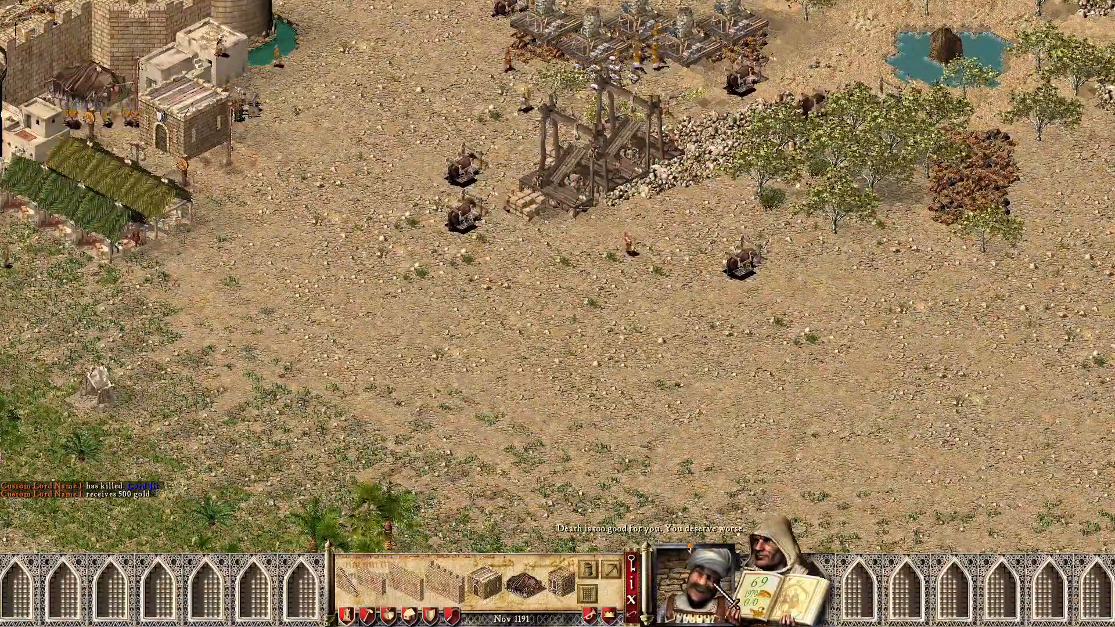
pyautogui.press('Right')
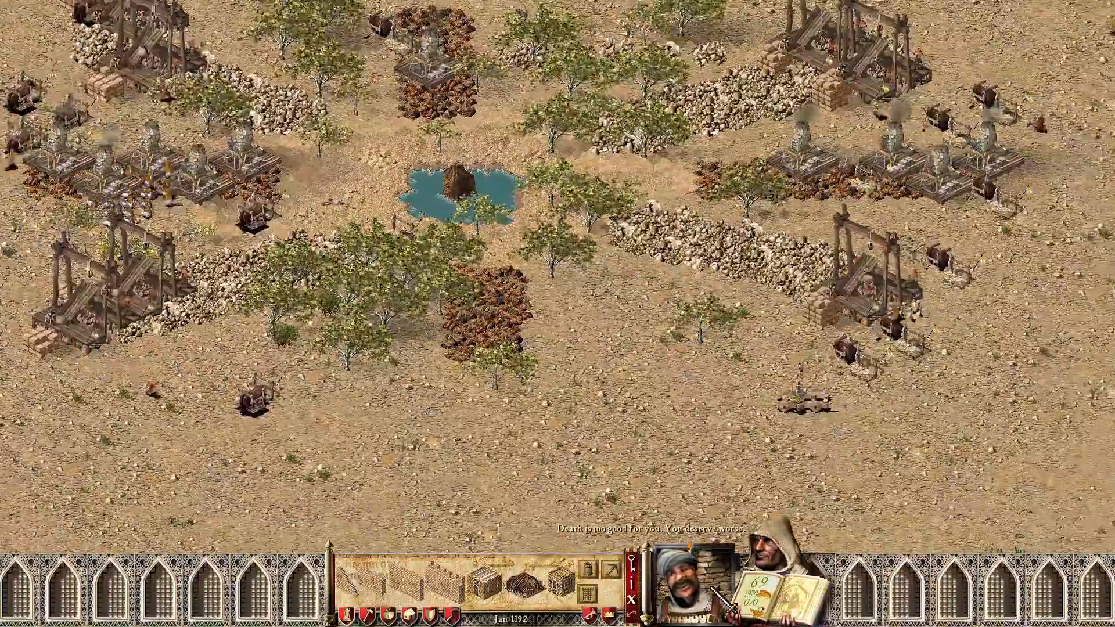
pyautogui.press('Left')
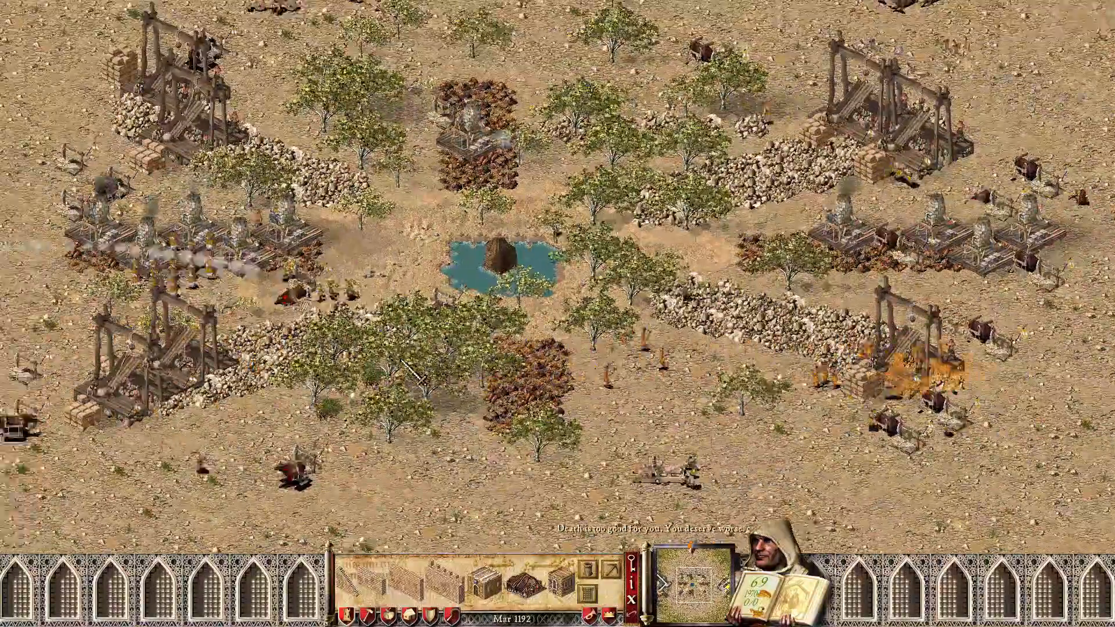
pyautogui.press('Right')
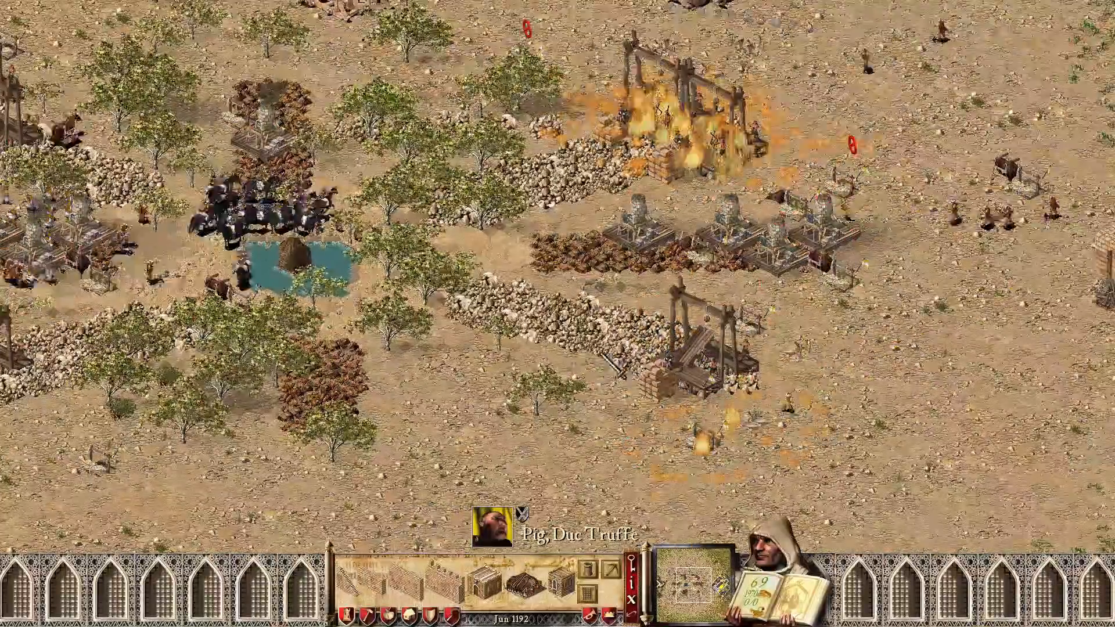
# Step: Track the charge to the enemy castle walls, then zoom out to view both castles
pyautogui.press('Right')
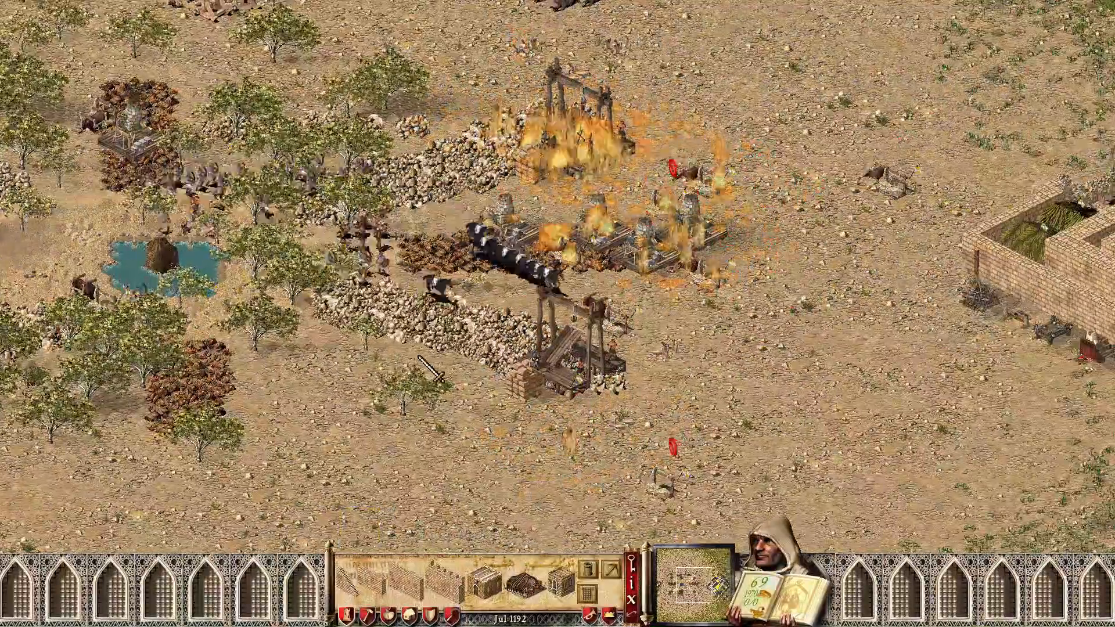
pyautogui.press('Up')
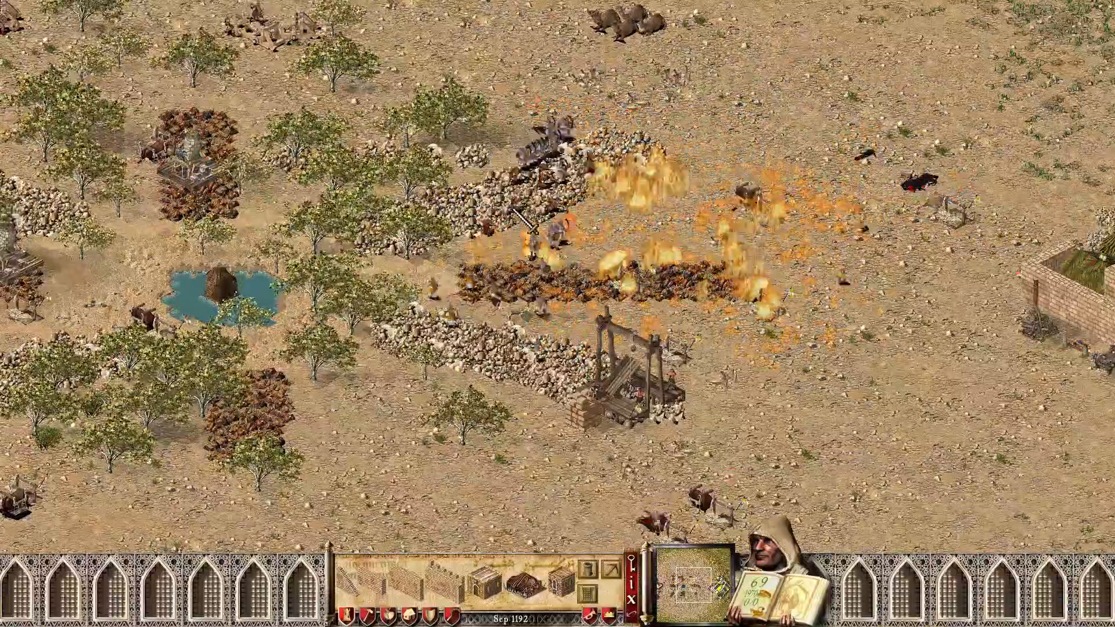
pyautogui.press('Right')
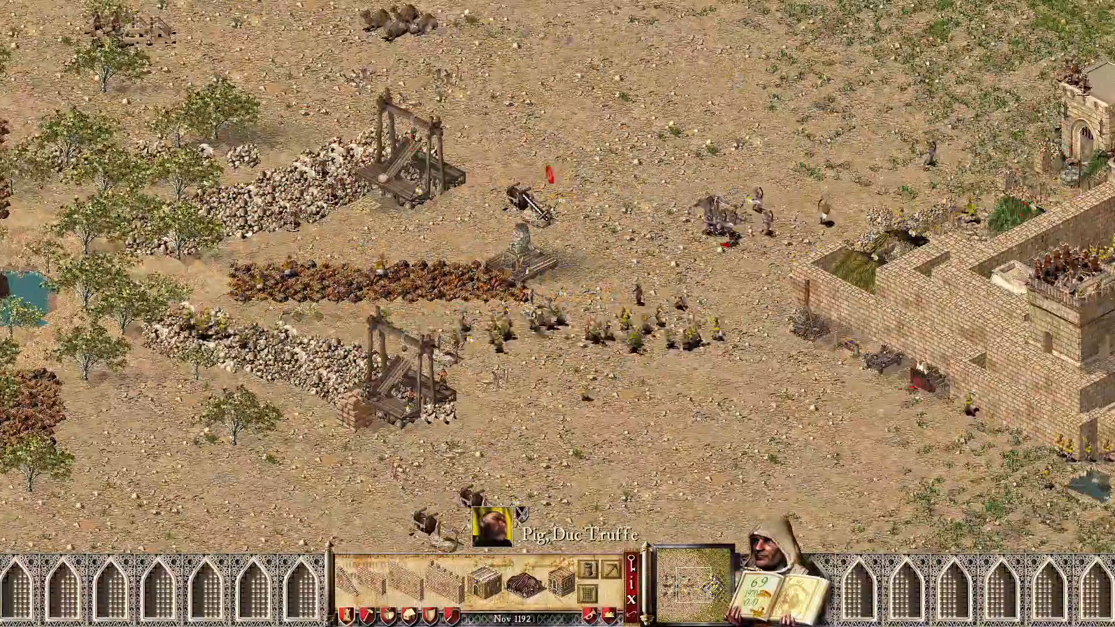
pyautogui.press('Right')
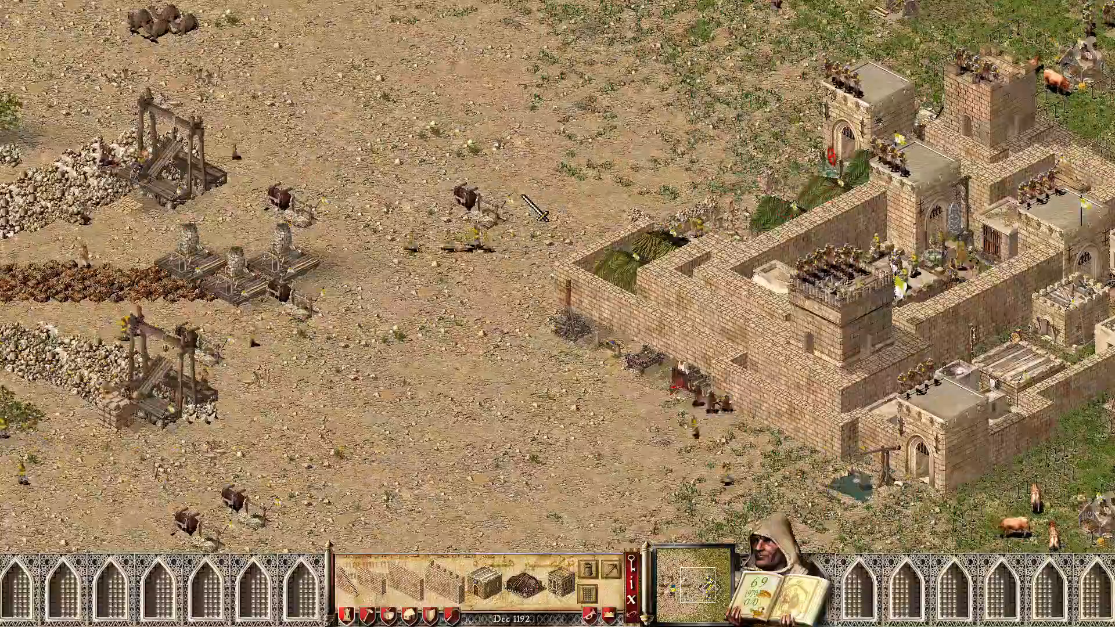
pyautogui.press('Left')
pyautogui.press('Left')
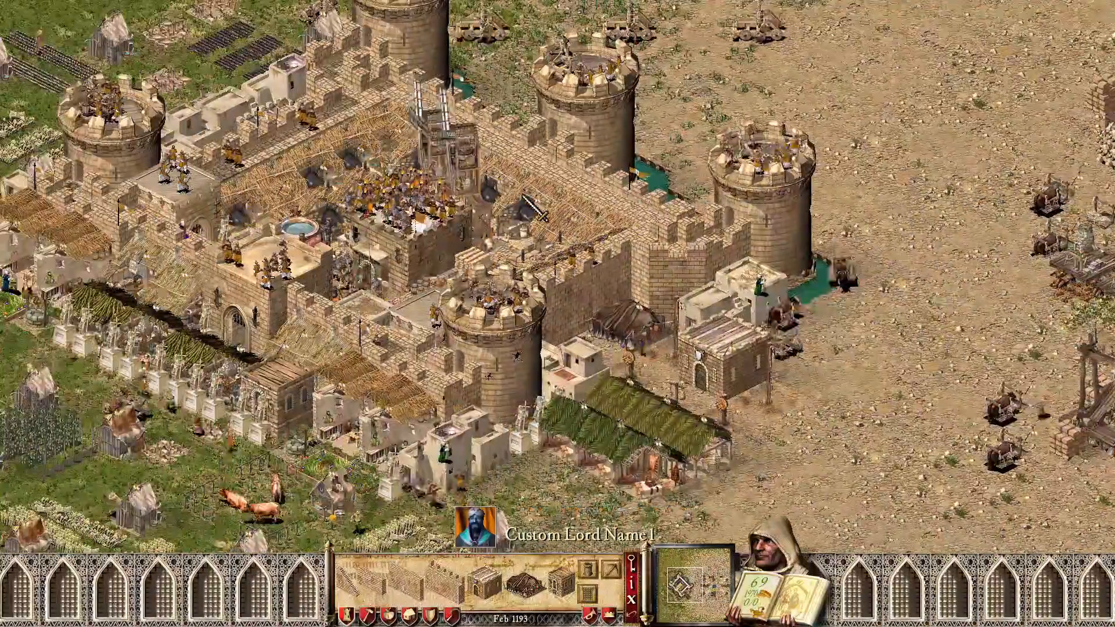
pyautogui.press('Left')
pyautogui.press('Right')
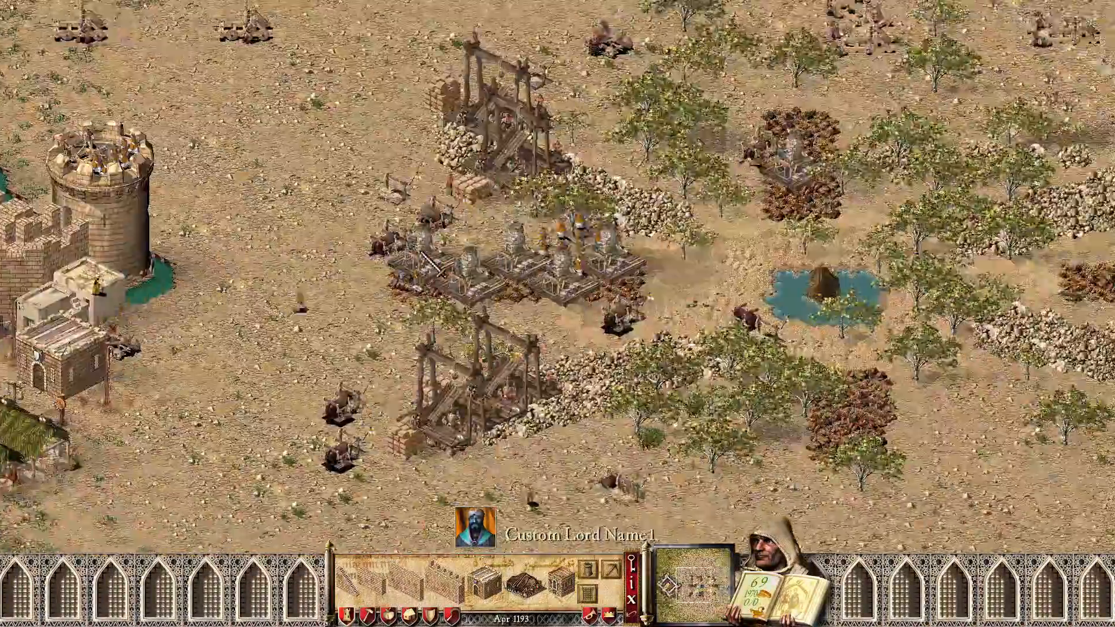
pyautogui.press('z')
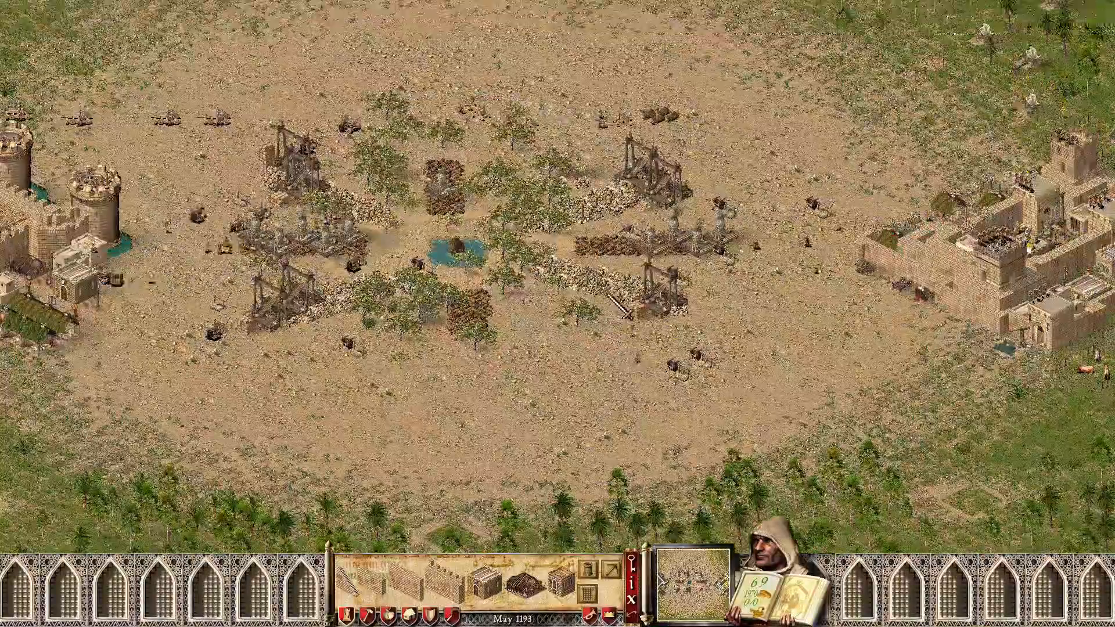
pyautogui.press('Left')
pyautogui.press('Up')
pyautogui.press('Left')
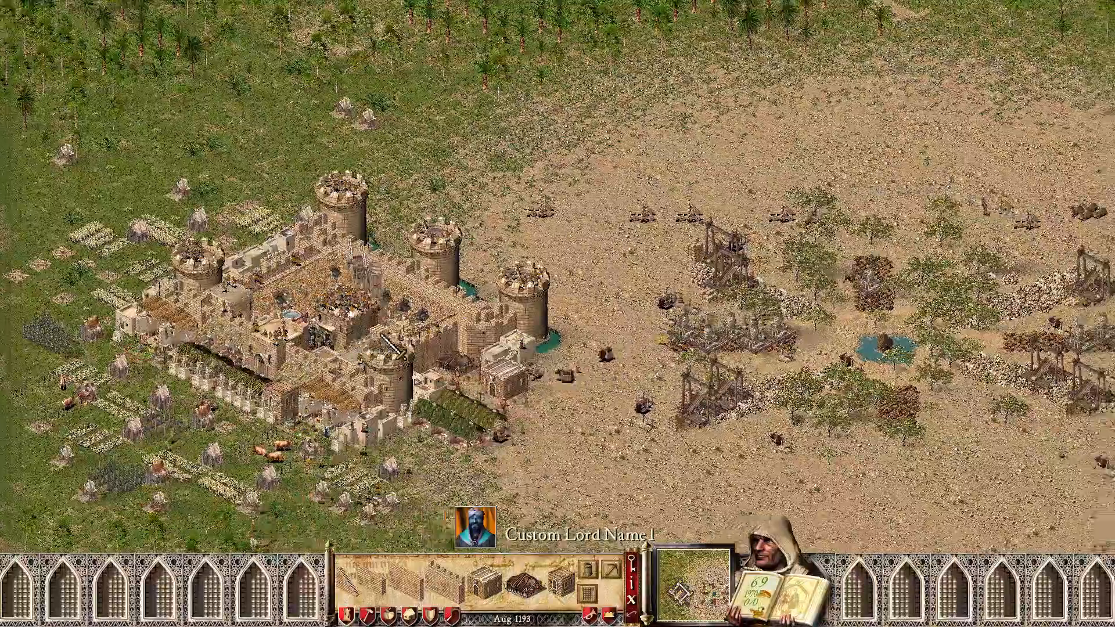
pyautogui.press('Right')
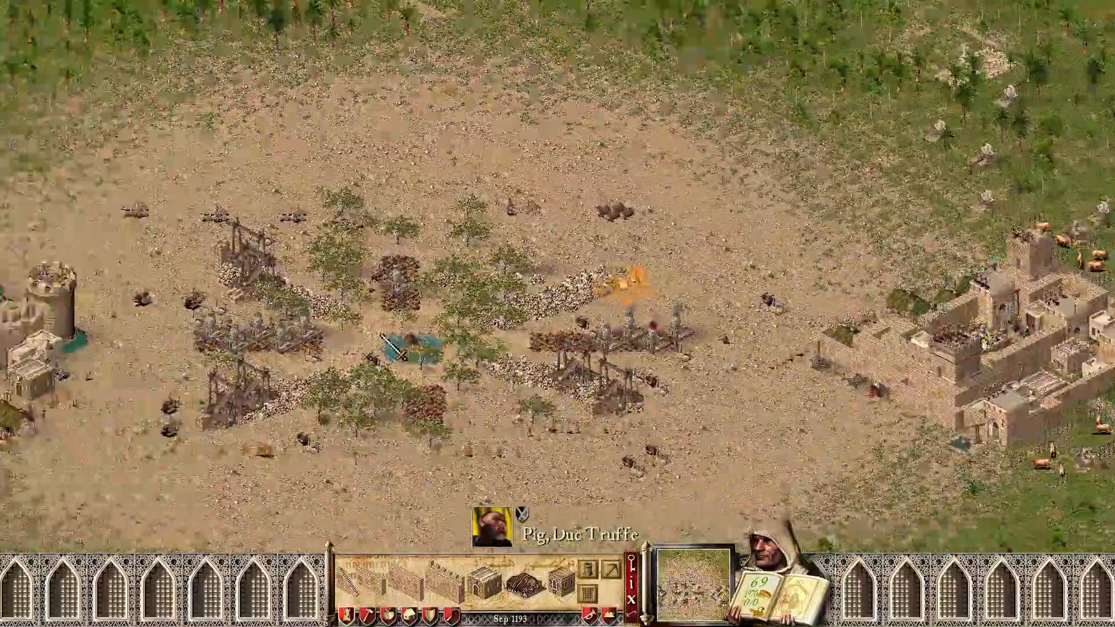
pyautogui.scroll(-2, 387, 345)
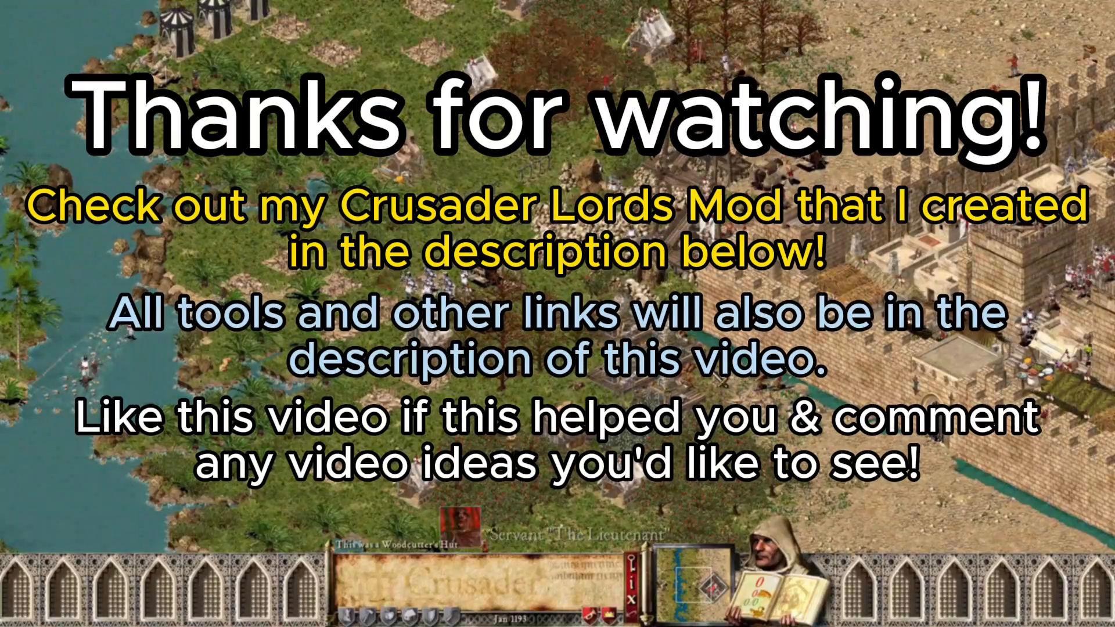
pyautogui.scroll(-2, 687, 409)
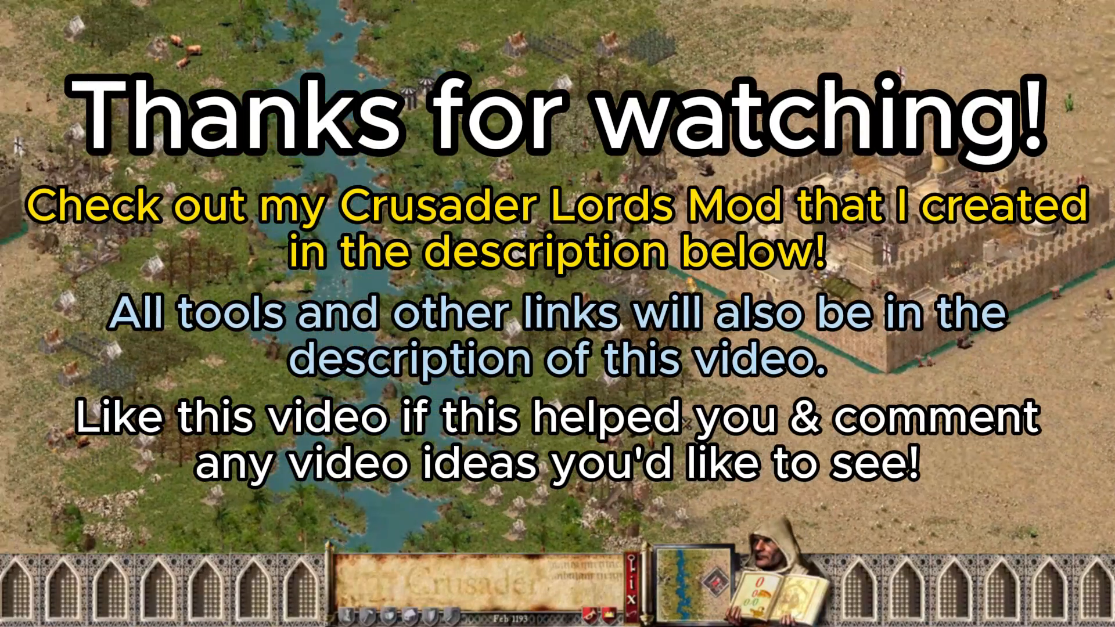